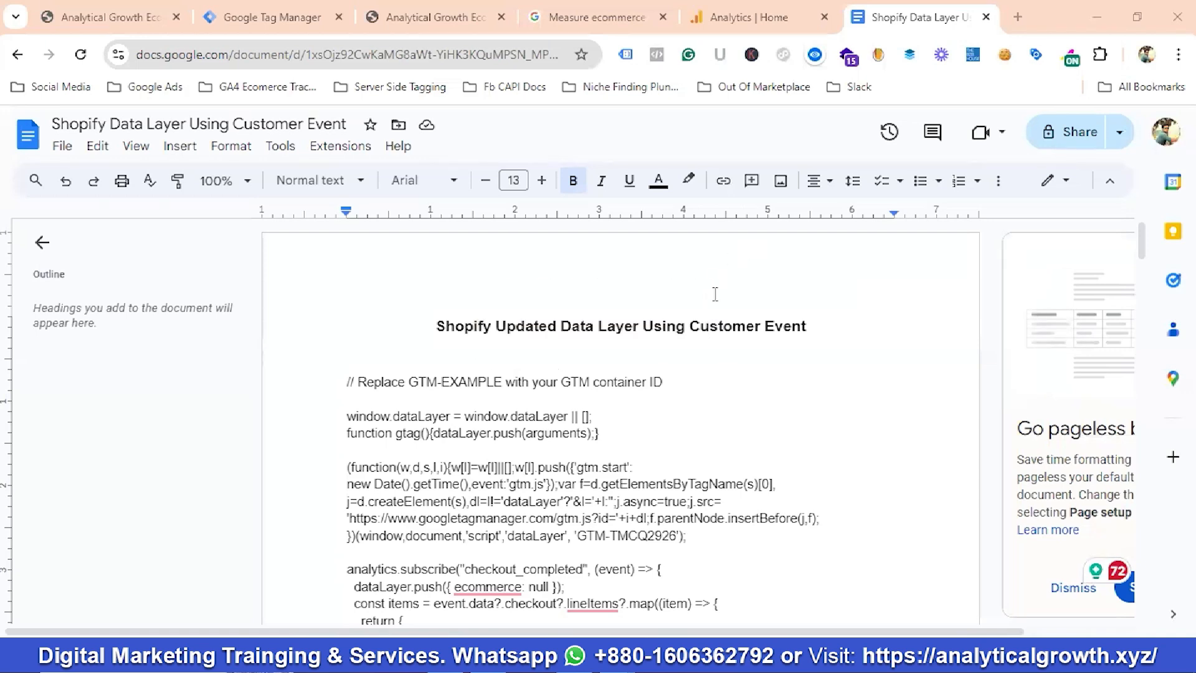
Step: Examine the data layer code in the Shopify Data Layer Using Customer Event document, from the GTM snippet to the purchase event
scroll(717, 294, down, 2)
scroll(737, 288, down, 3)
scroll(742, 315, up, 3)
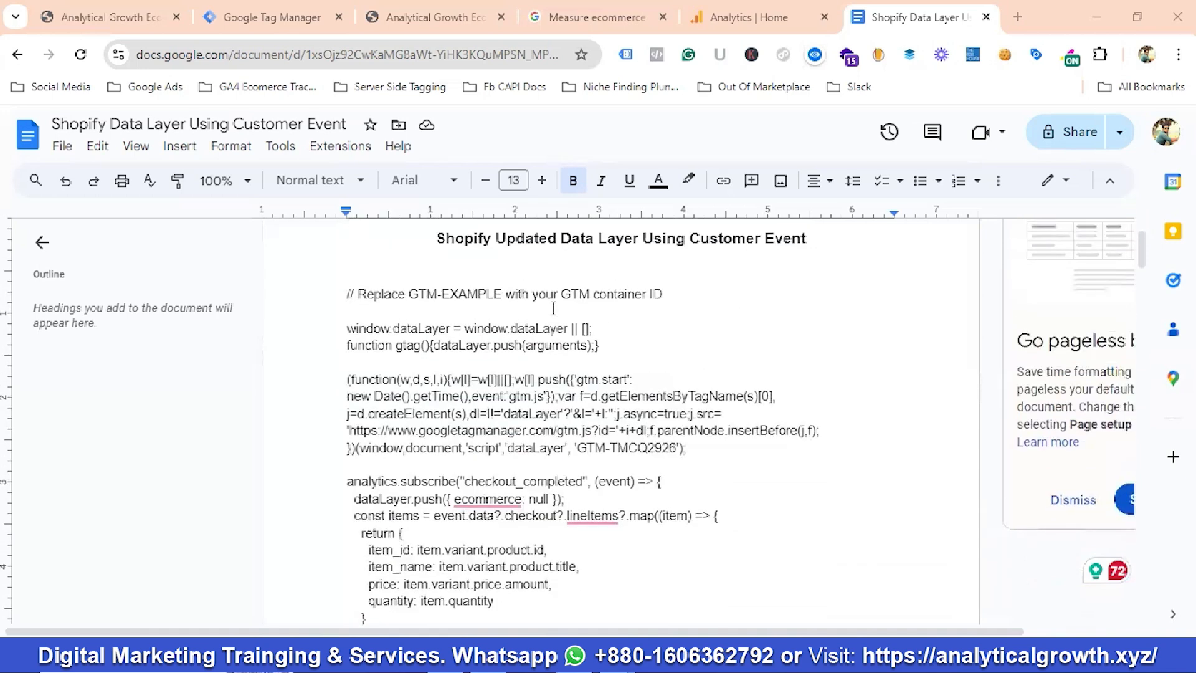
scroll(671, 310, down, 20)
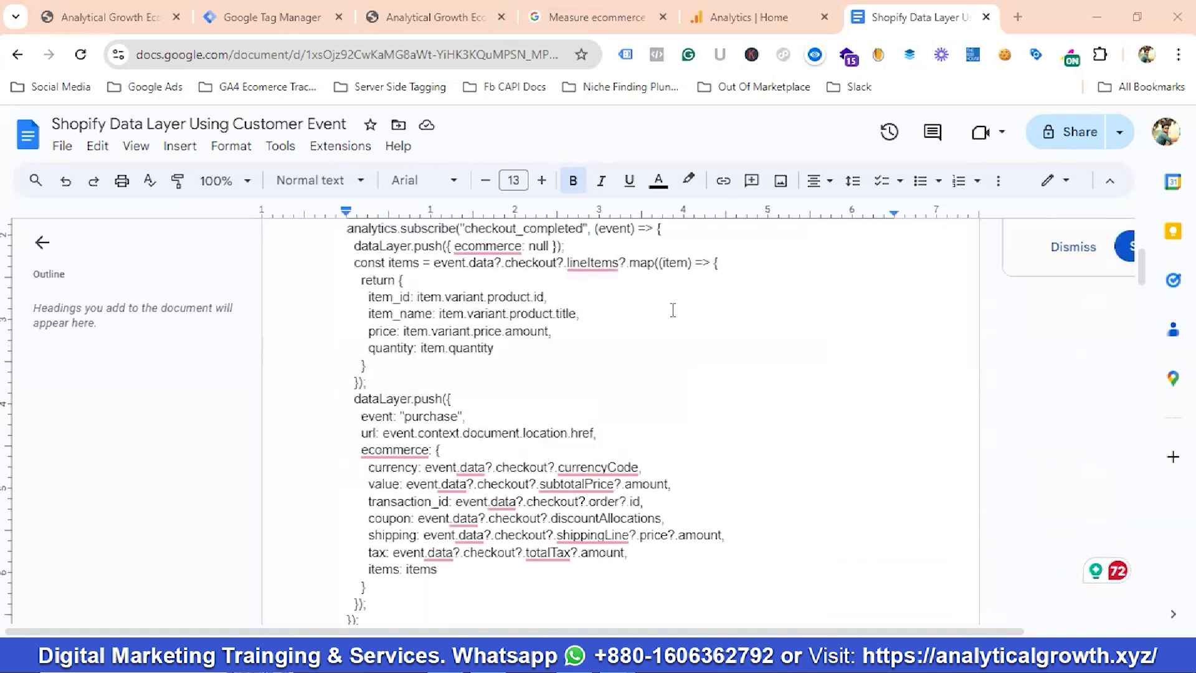
scroll(687, 307, up, 20)
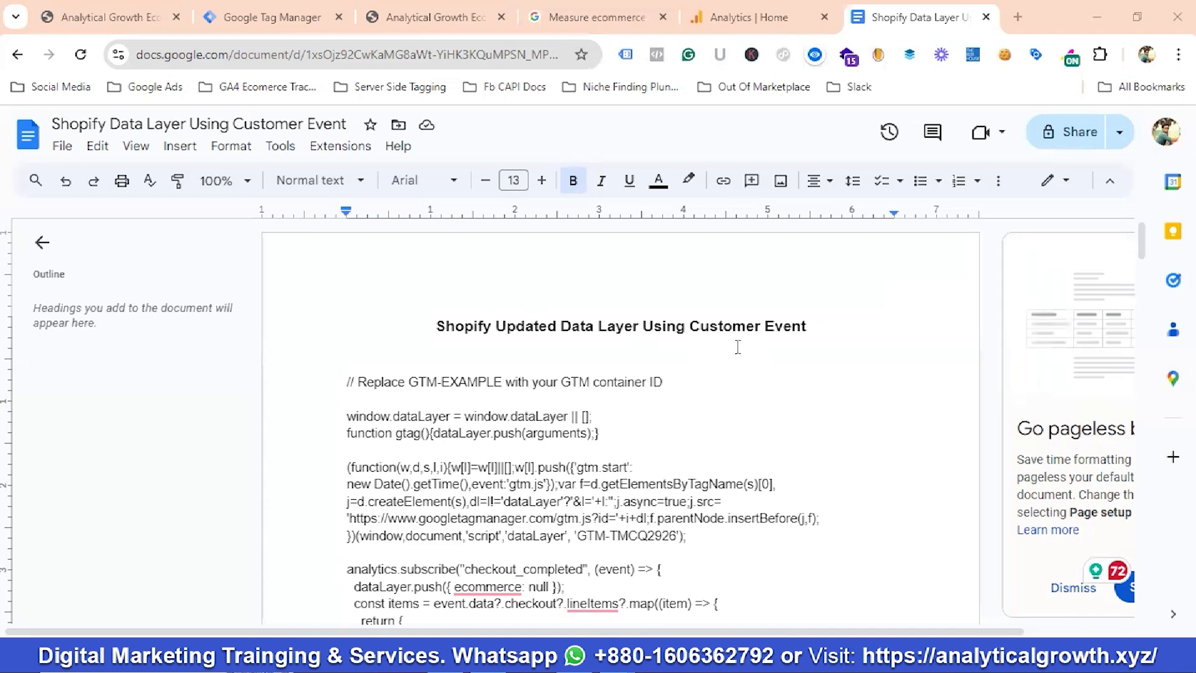
scroll(717, 348, down, 2)
scroll(698, 348, up, 2)
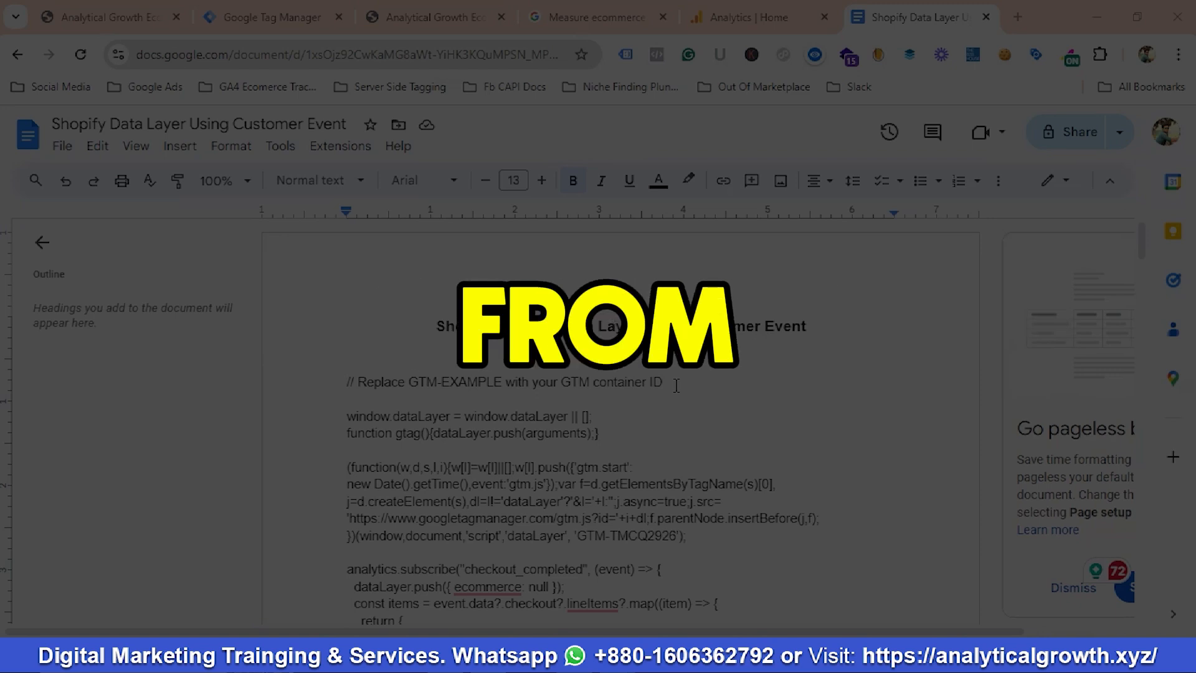
scroll(678, 385, down, 3)
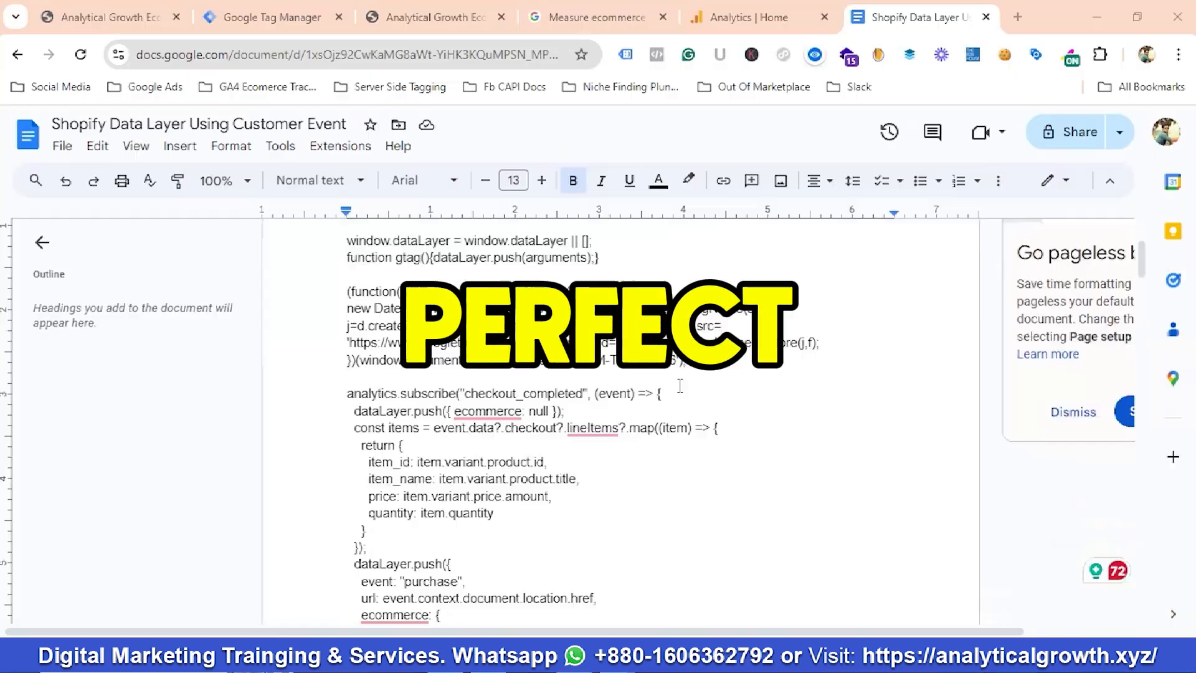
Step: Switch to the Analytical Growth Ecommerce22 storefront and look over its home page and featured products
click(115, 19)
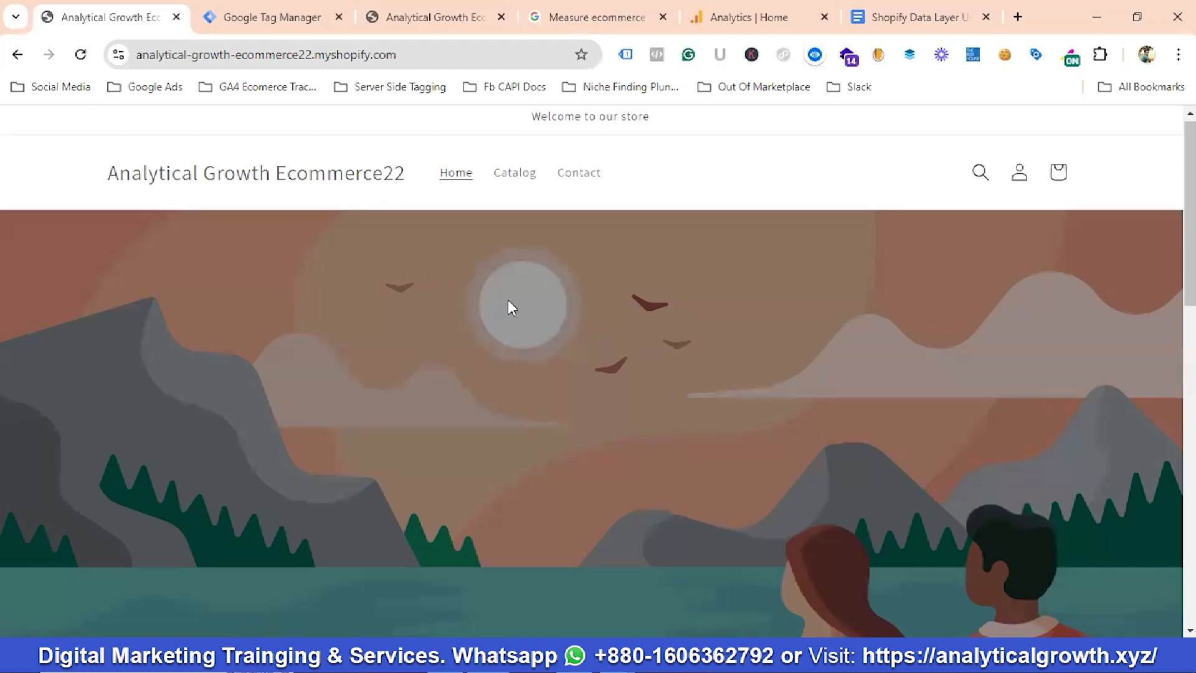
scroll(509, 304, down, 10)
scroll(510, 304, down, 2)
scroll(512, 308, up, 4)
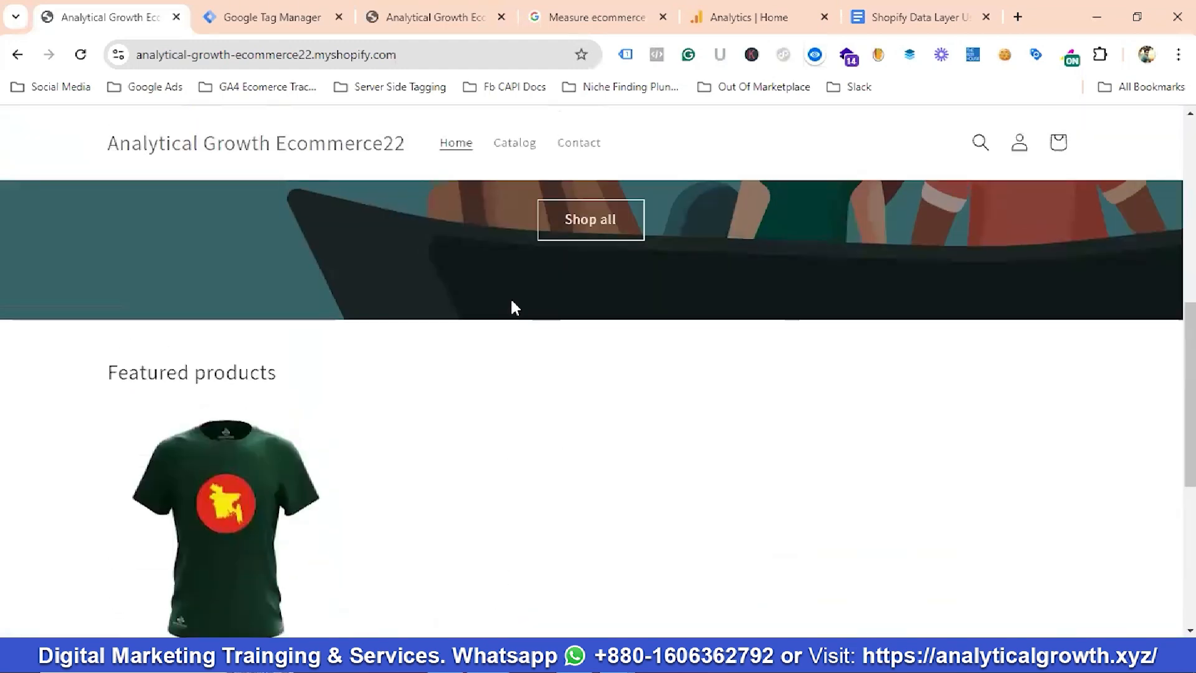
scroll(512, 307, down, 5)
scroll(402, 335, up, 4)
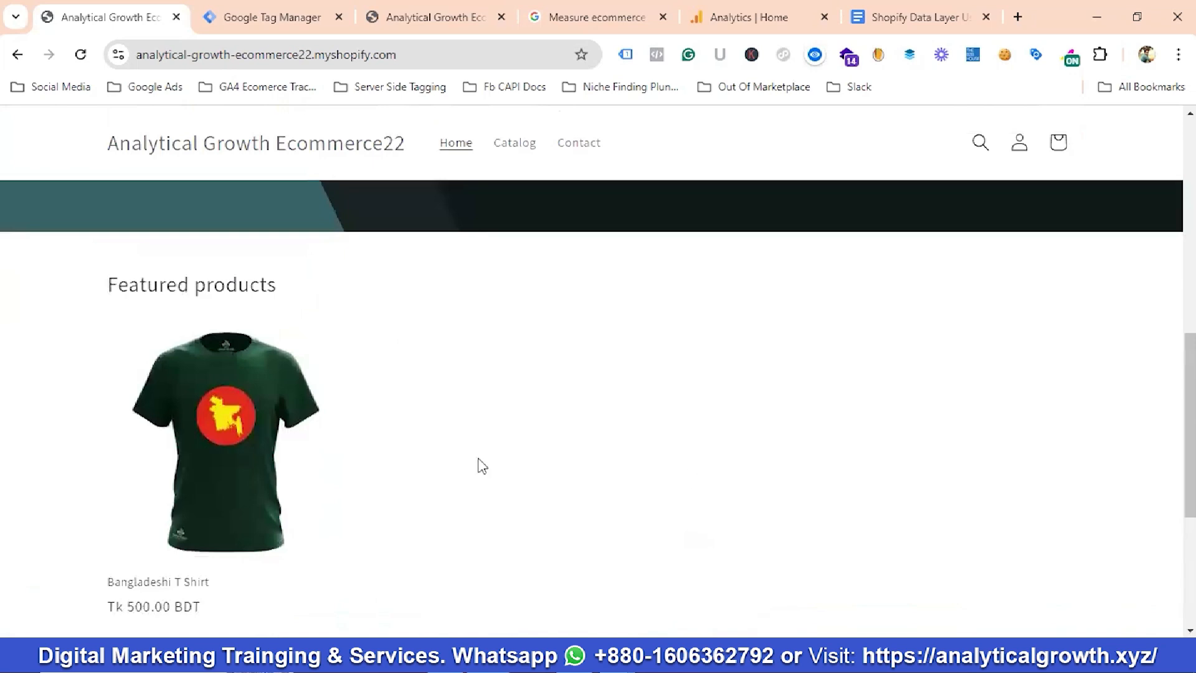
scroll(546, 437, down, 4)
scroll(548, 431, up, 7)
scroll(560, 430, down, 6)
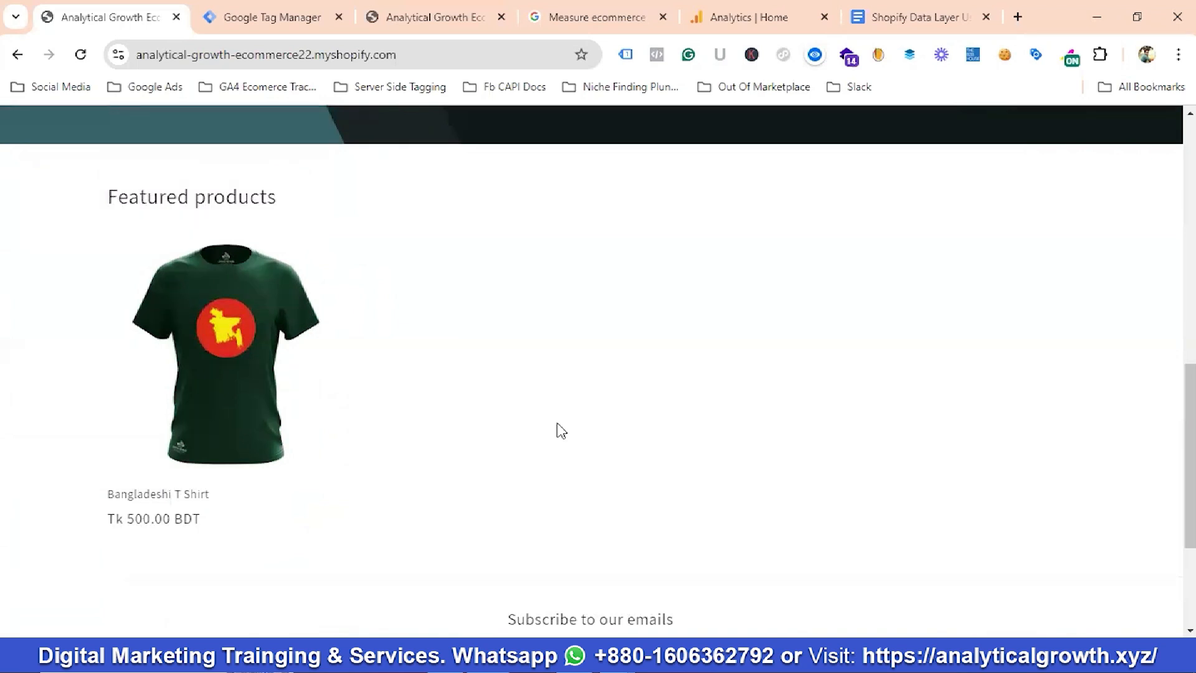
scroll(561, 430, up, 10)
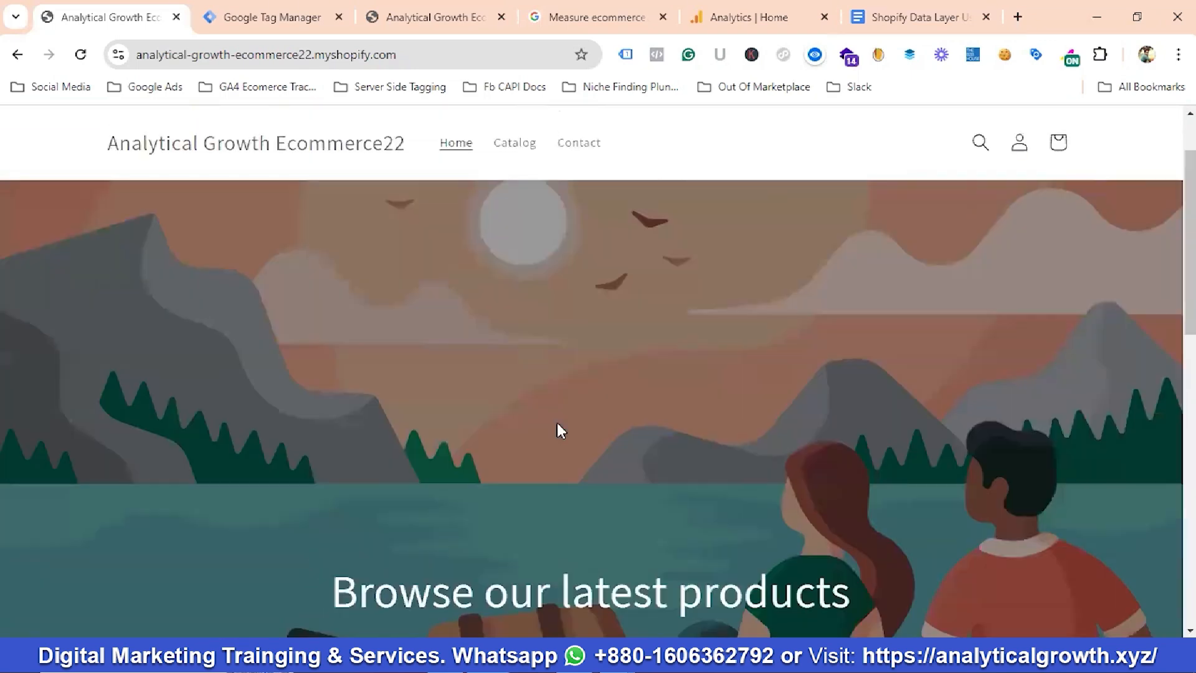
scroll(557, 424, down, 8)
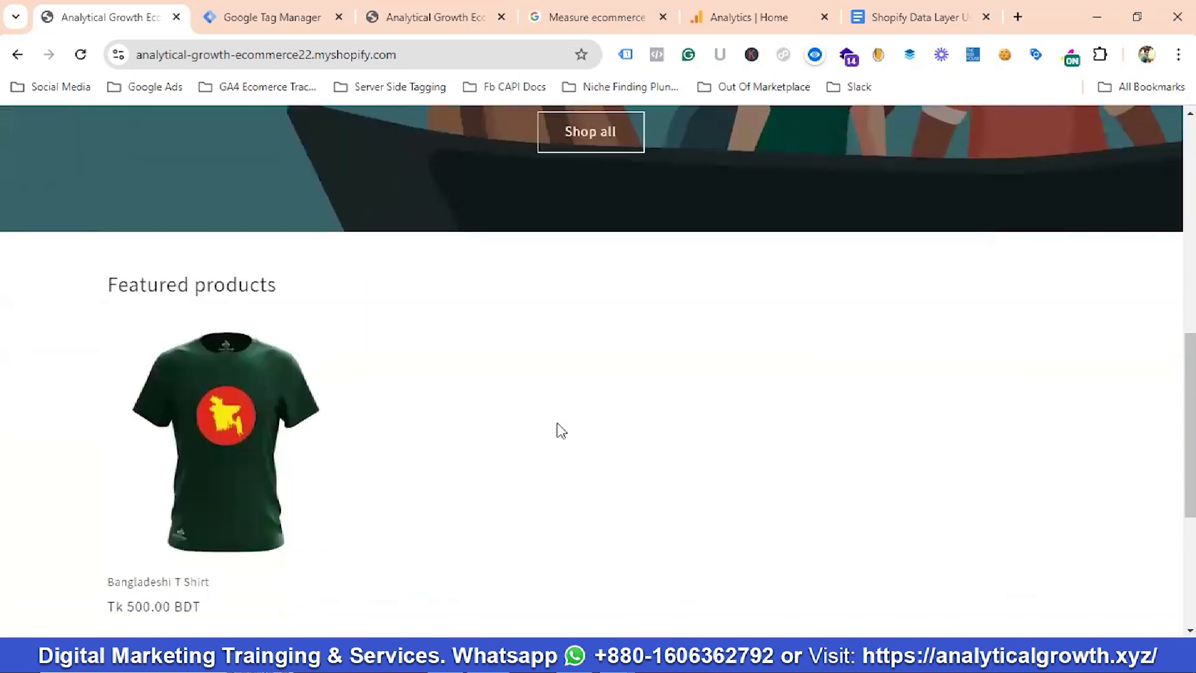
Step: Check the container's tags in Google Tag Manager and the Google Analytics home page, and review the storefront home page again
click(268, 18)
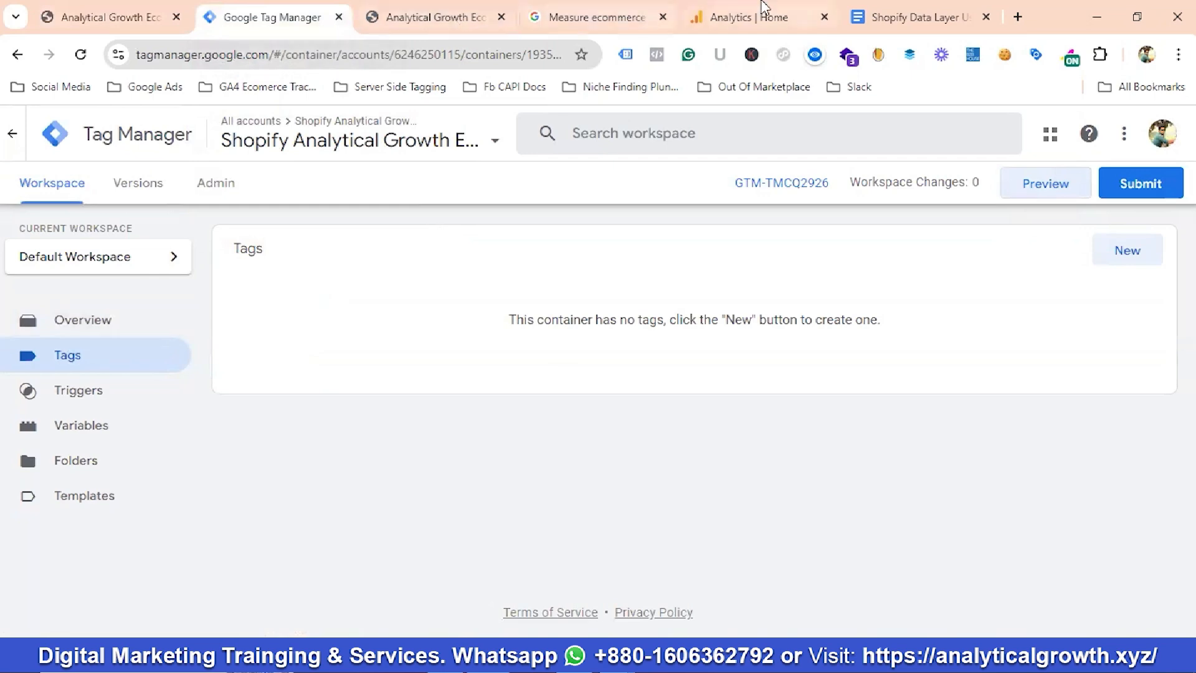
click(763, 14)
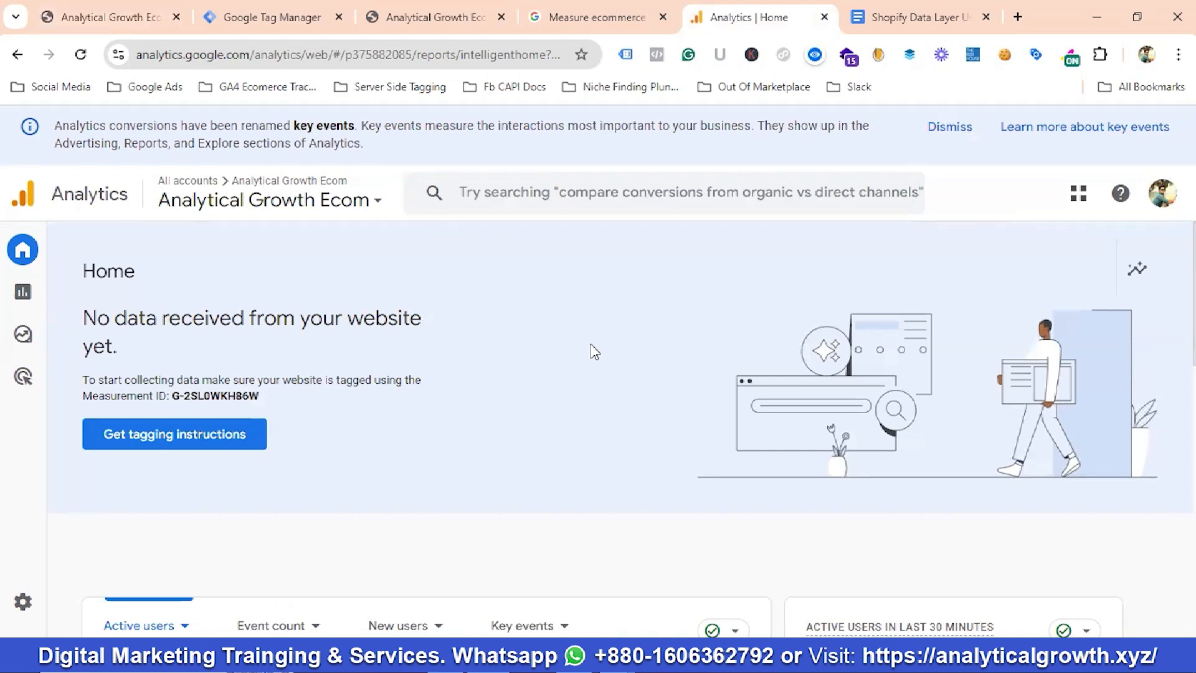
click(116, 15)
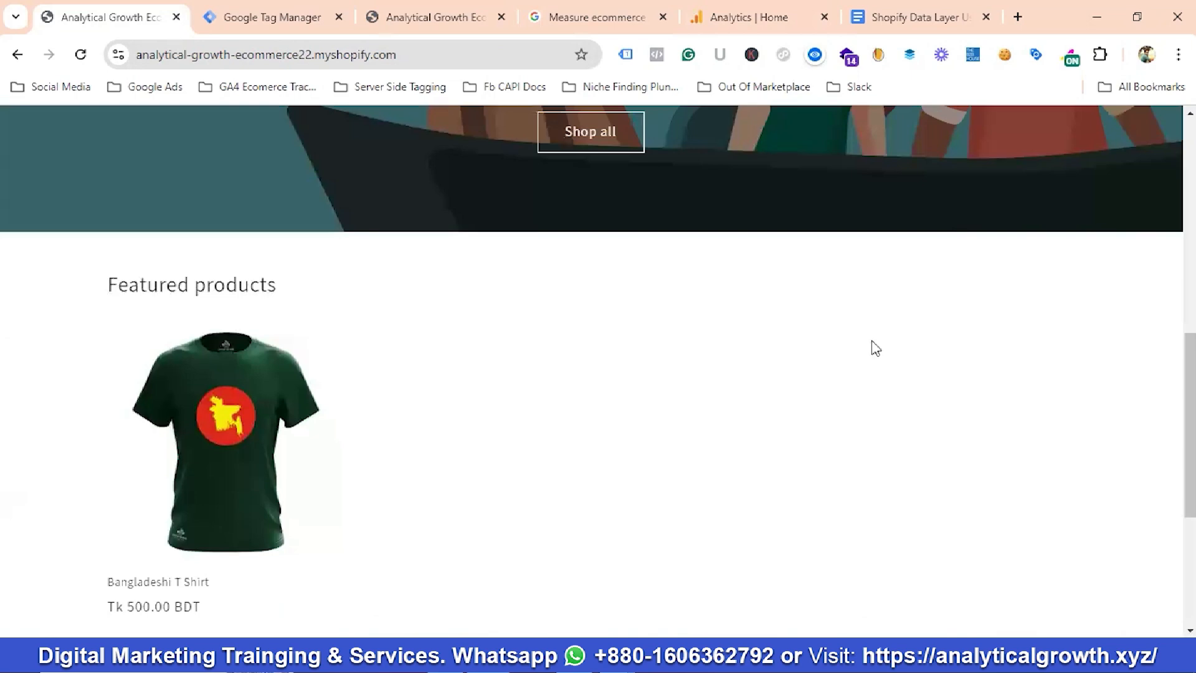
scroll(404, 420, up, 10)
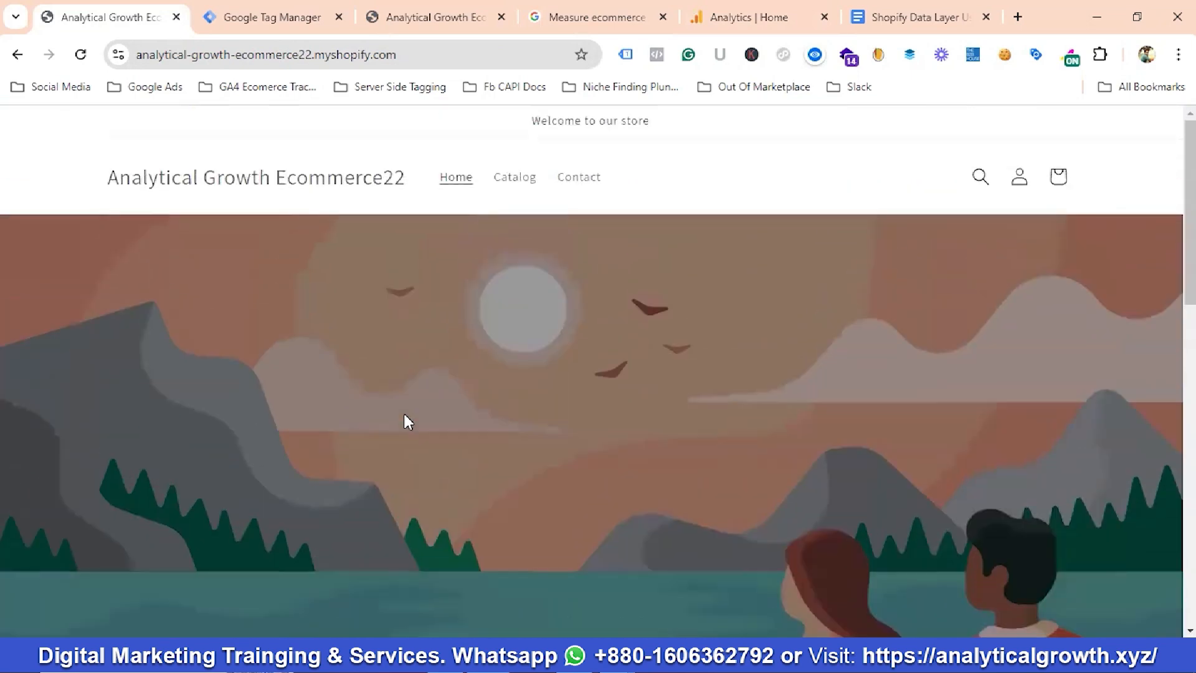
scroll(405, 415, down, 8)
scroll(405, 416, up, 4)
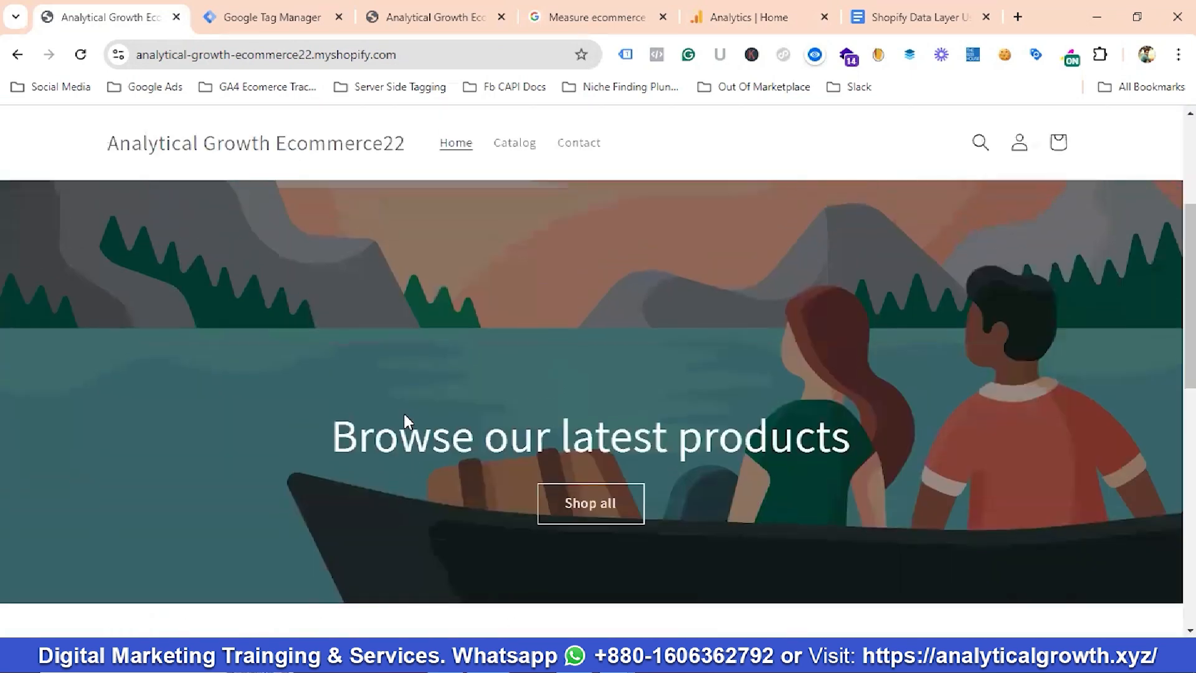
scroll(404, 413, up, 4)
scroll(404, 413, down, 10)
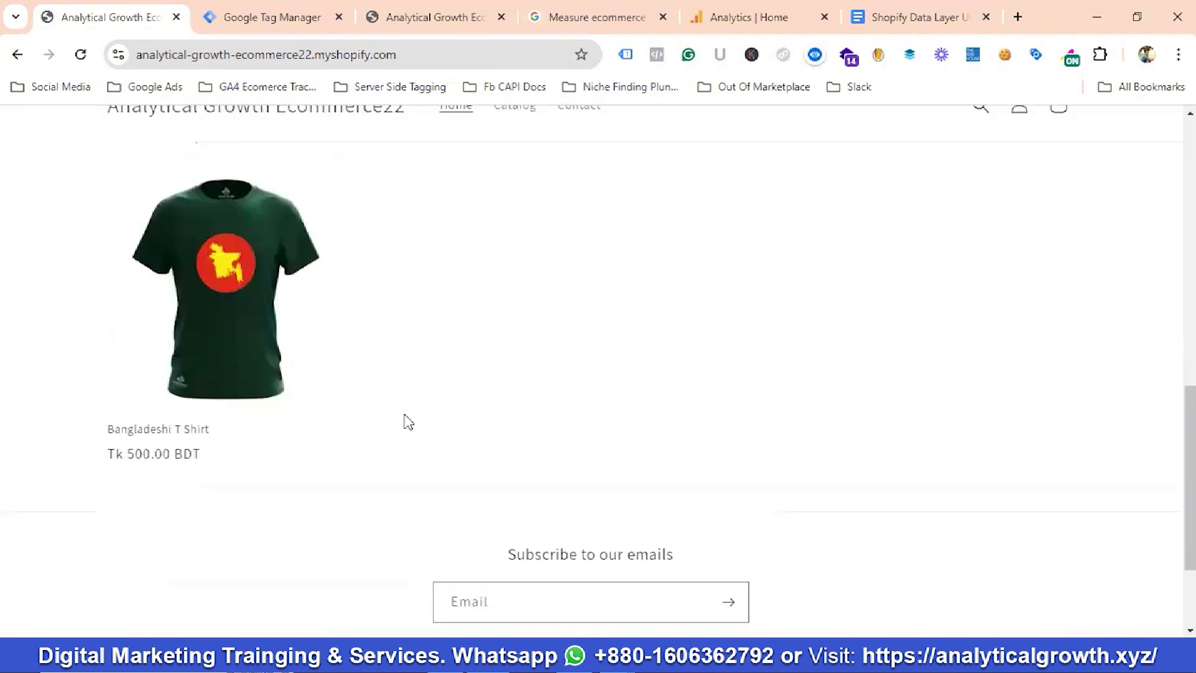
scroll(408, 422, up, 10)
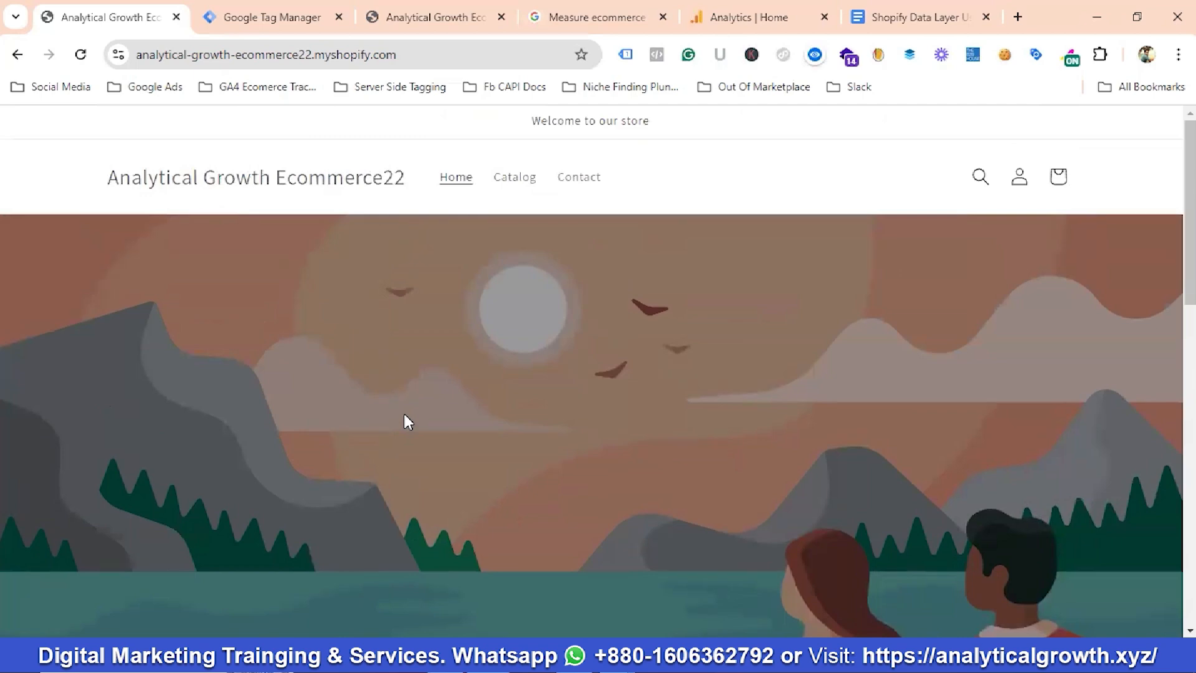
Step: Review the beginning of the Shopify data layer code document in Google Docs
click(897, 17)
scroll(530, 422, up, 3)
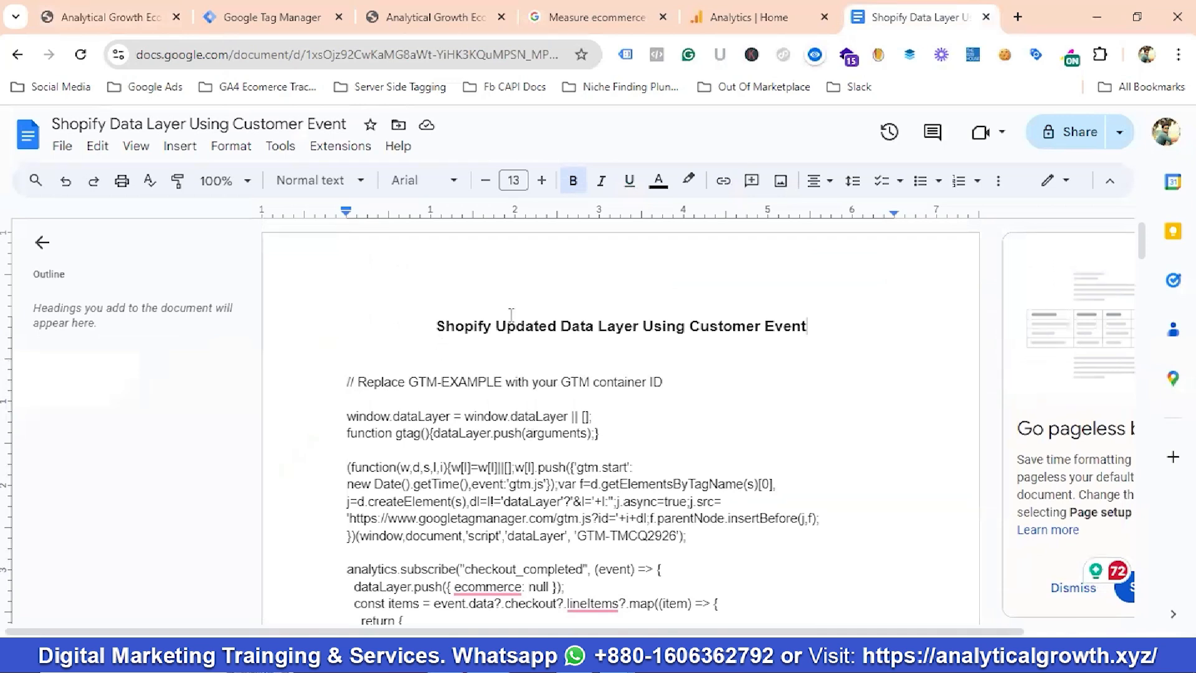
scroll(612, 360, down, 1)
scroll(615, 360, up, 1)
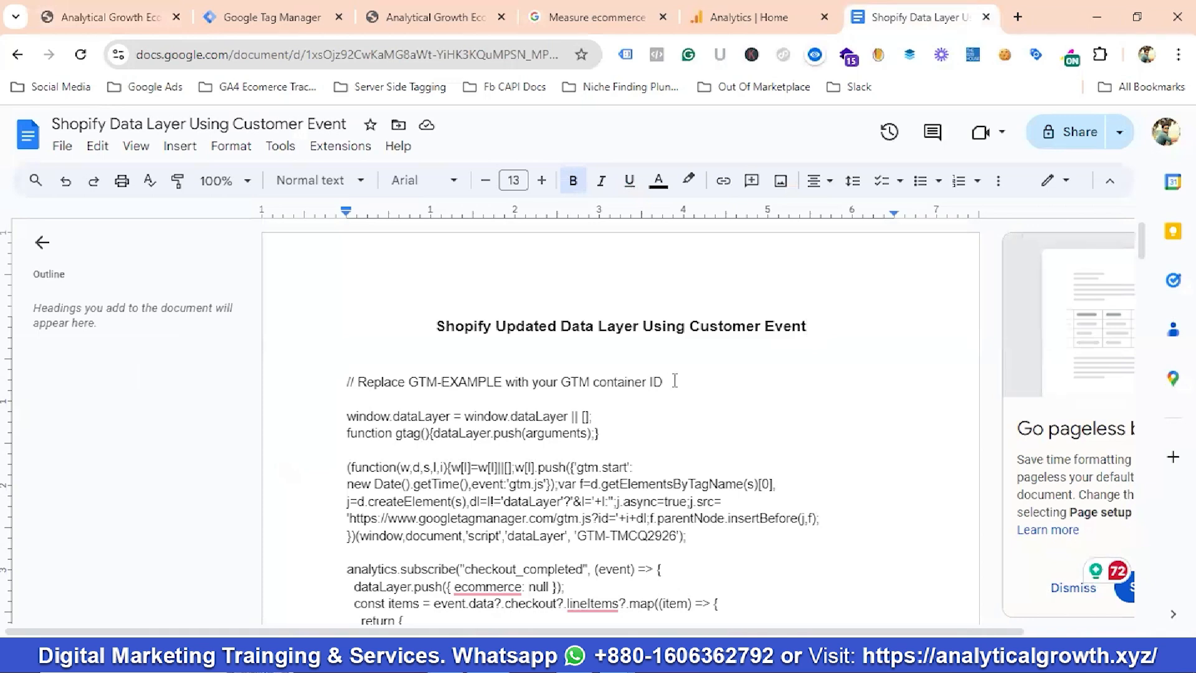
Step: Start preview mode for the Shopify container in Google Tag Manager and look over the open storefront pages
click(315, 23)
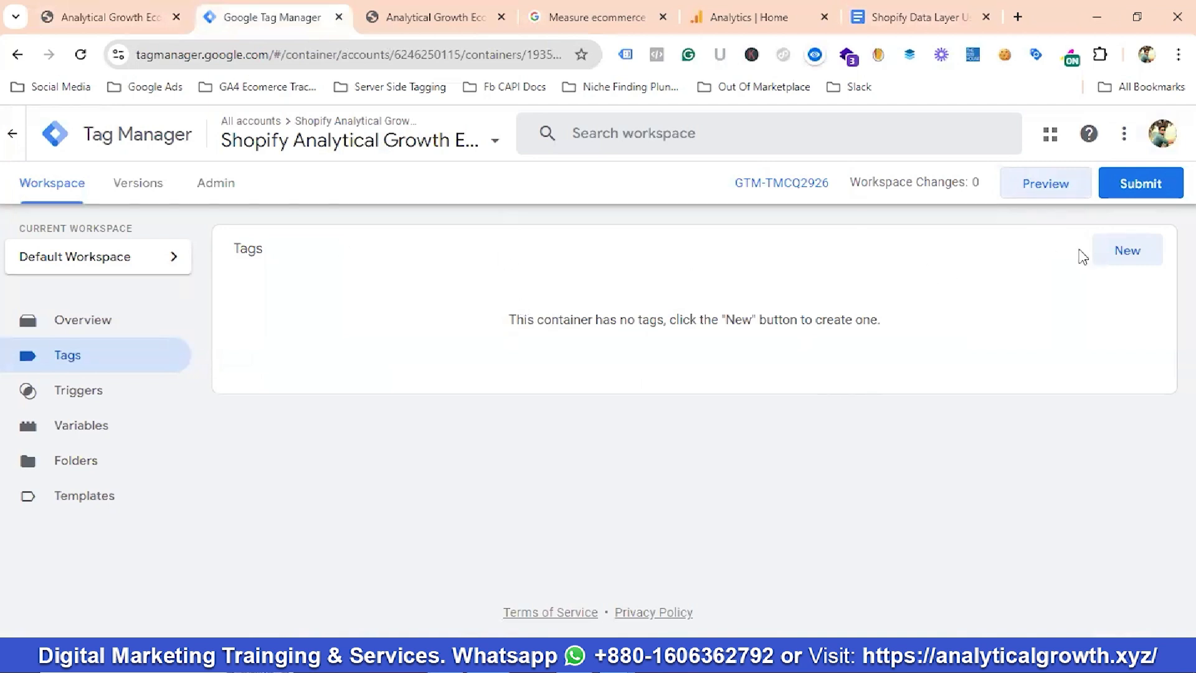
click(1039, 192)
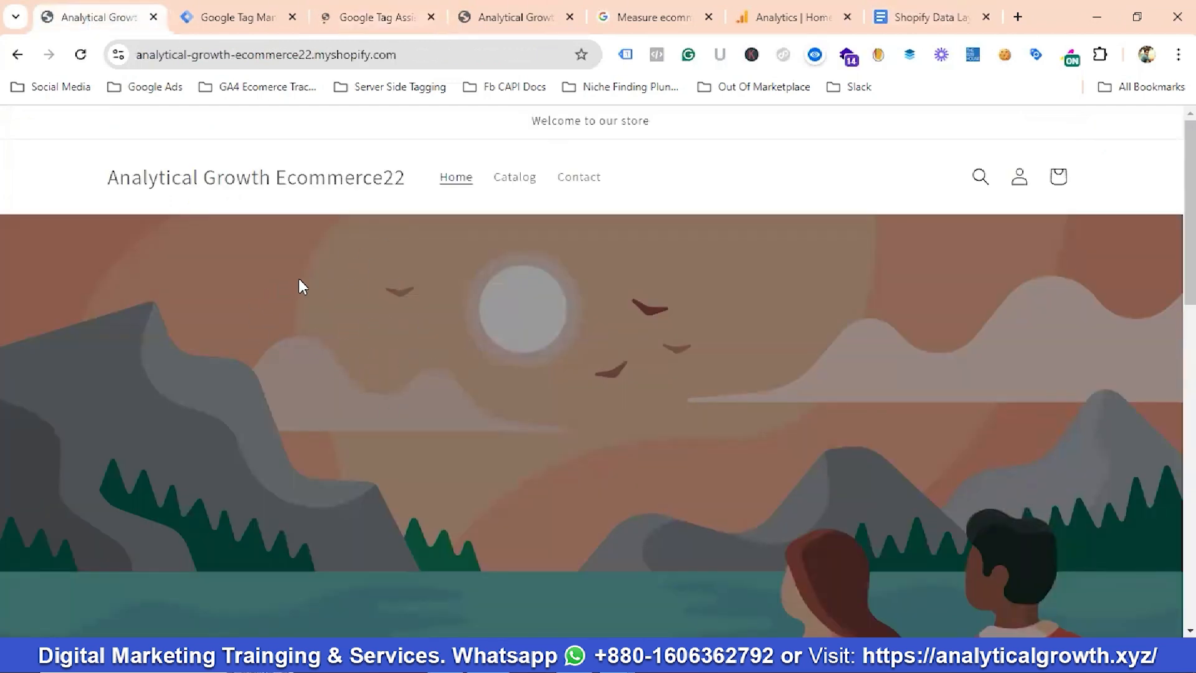
scroll(467, 347, down, 5)
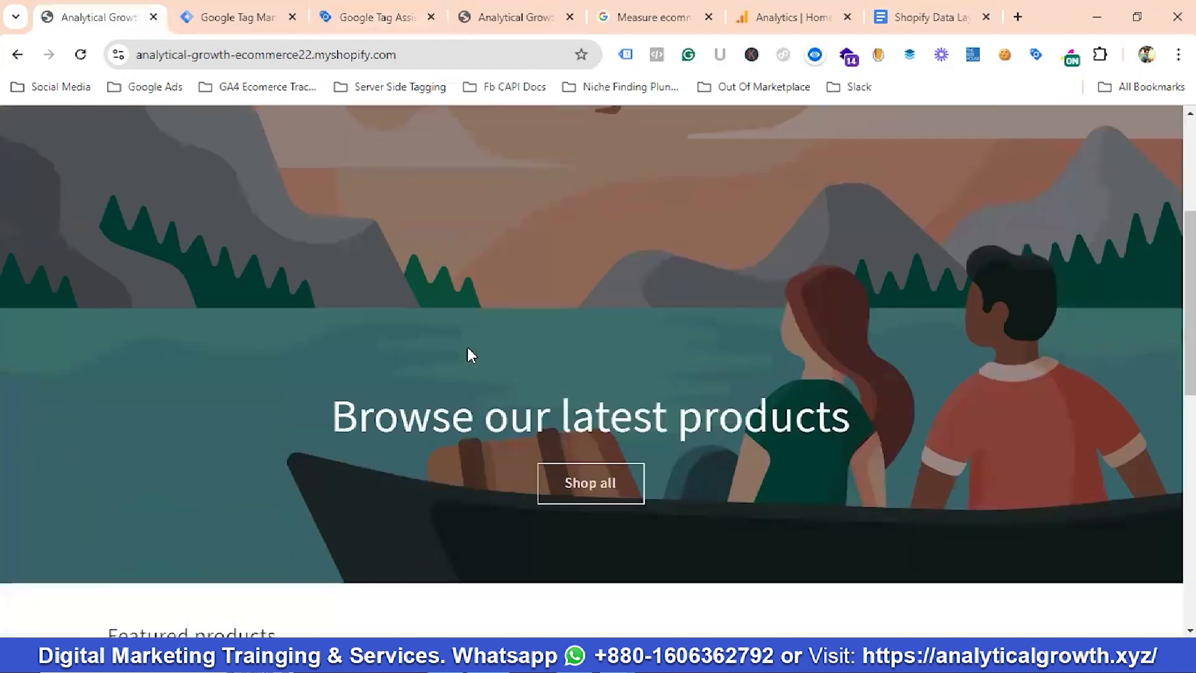
scroll(464, 333, up, 5)
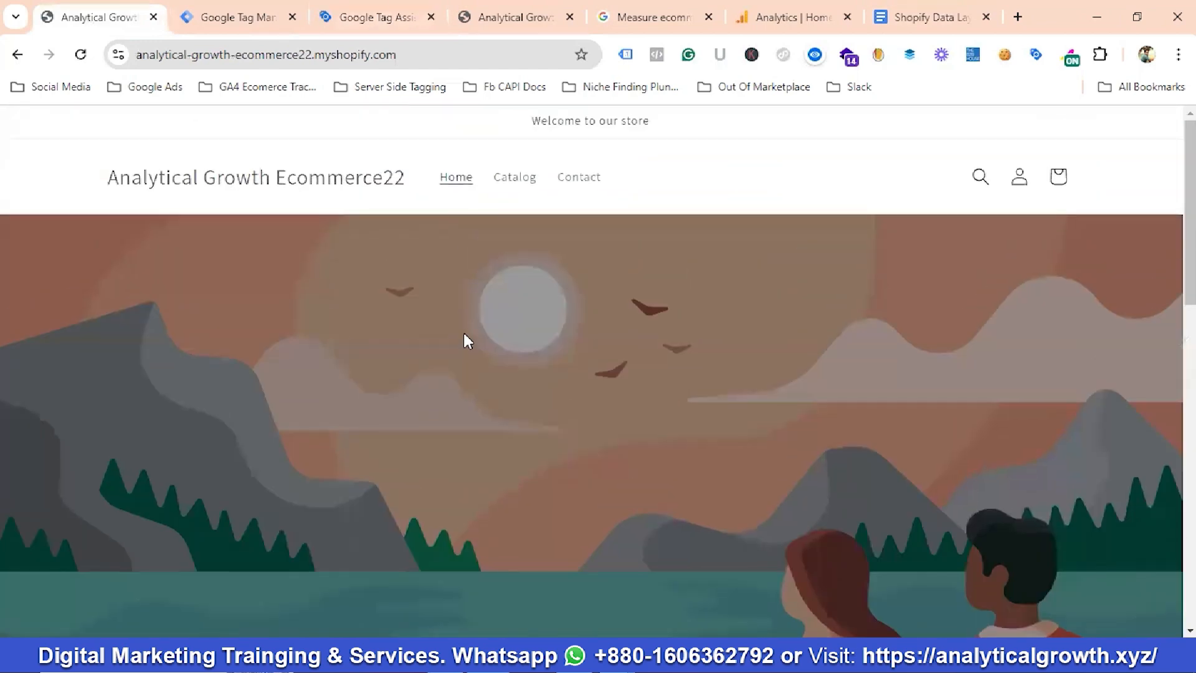
click(515, 17)
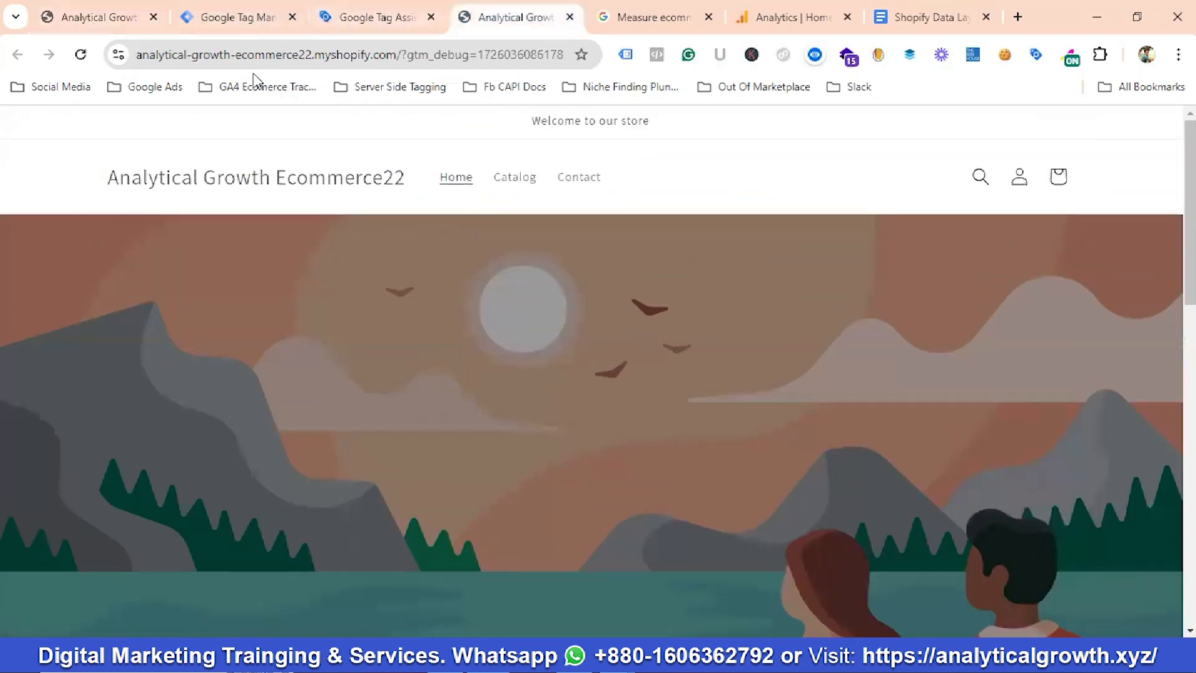
Step: Copy the web address of the storefront page that has no debug parameter
click(112, 15)
click(195, 56)
triple_click(195, 56)
right_click(195, 57)
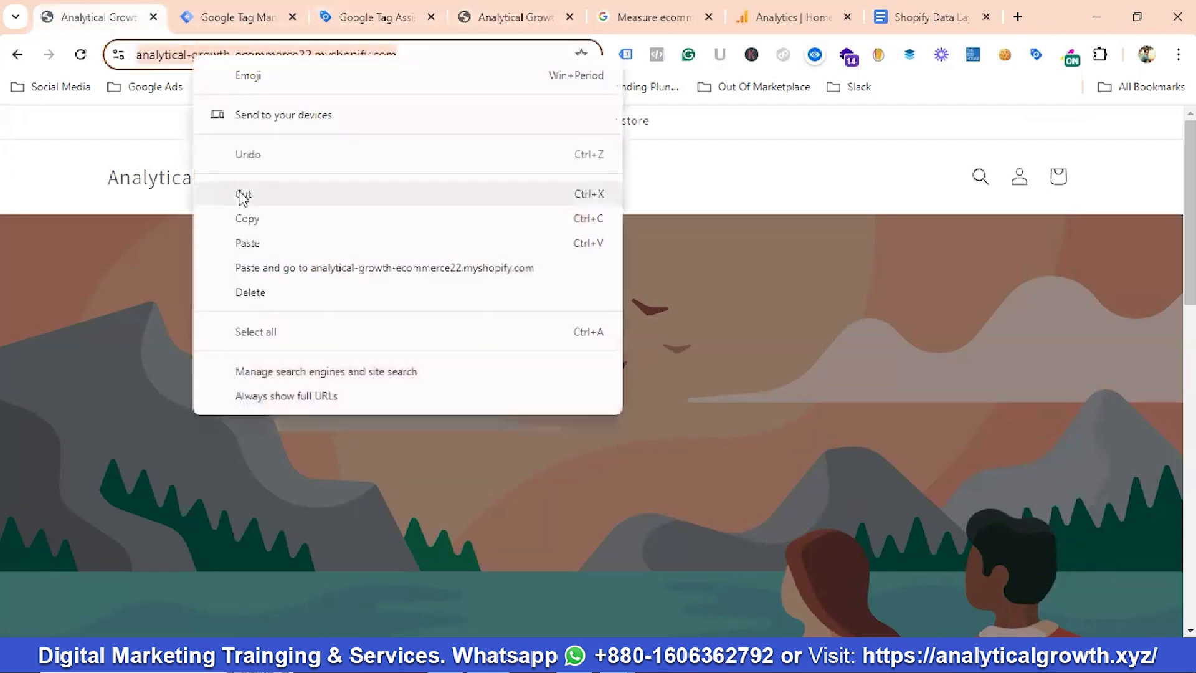
click(288, 216)
click(374, 16)
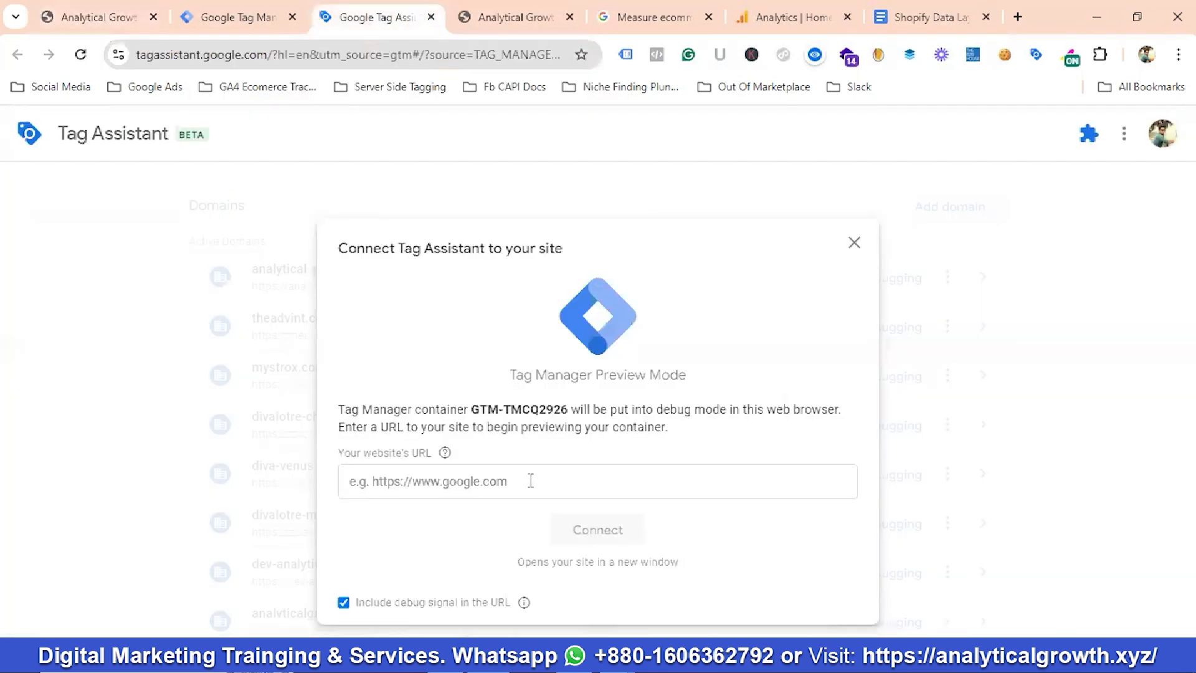
click(517, 482)
key(ctrl+v)
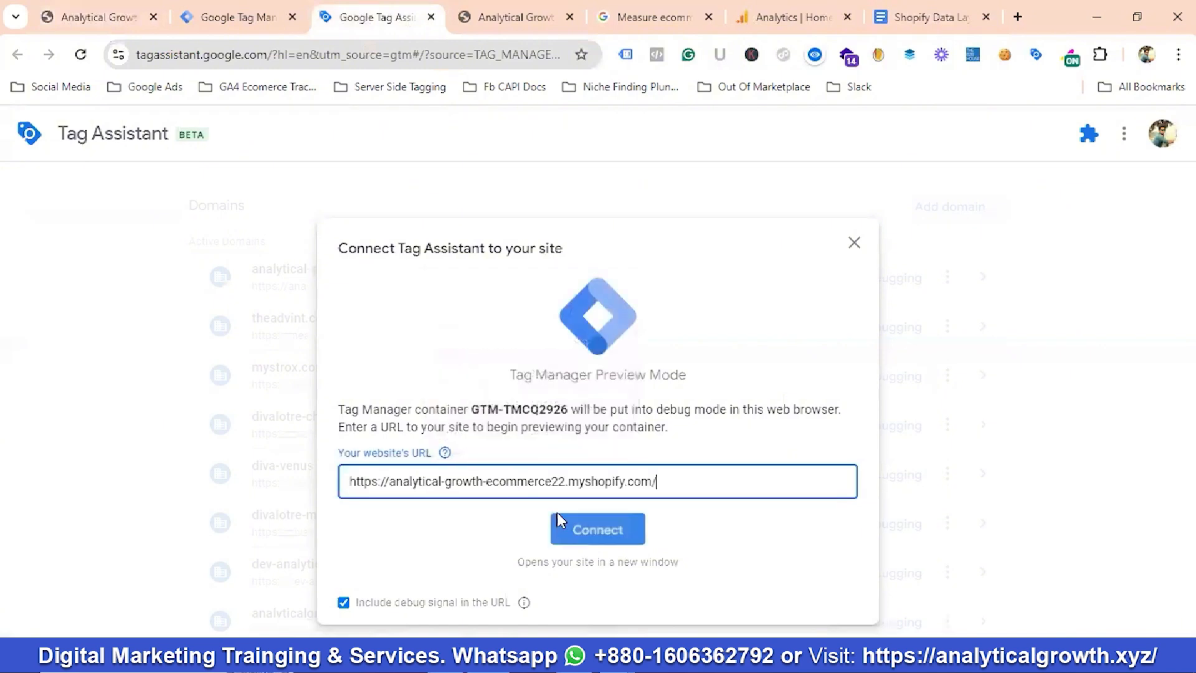
click(597, 530)
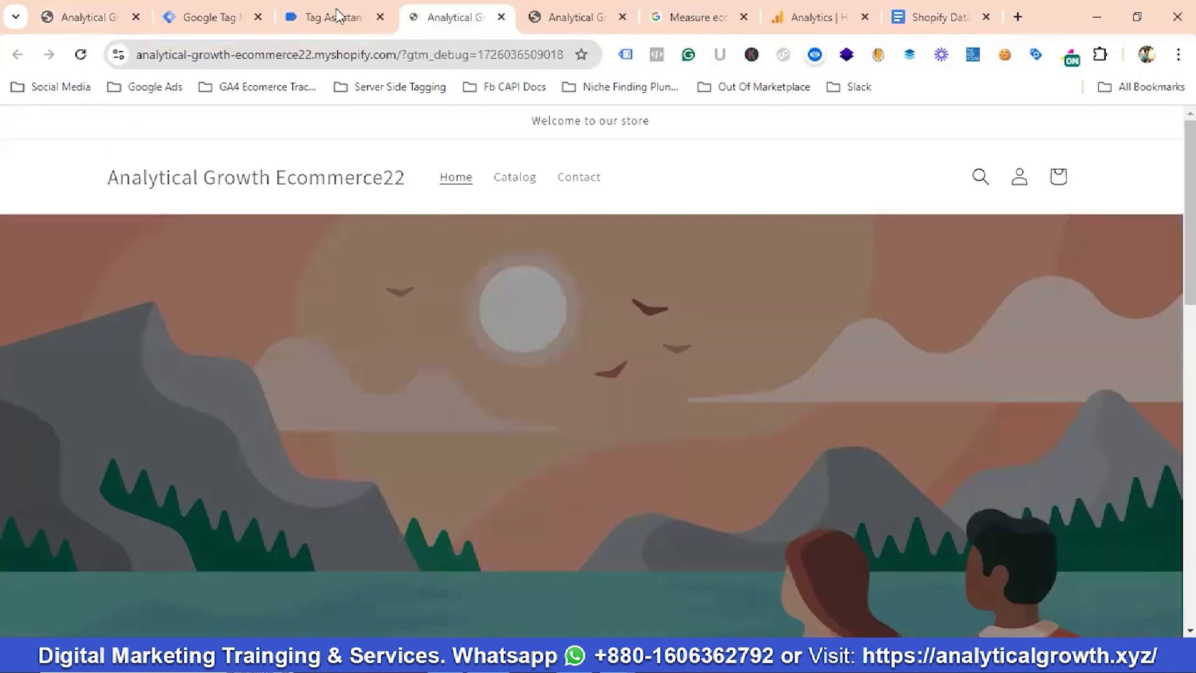
click(335, 17)
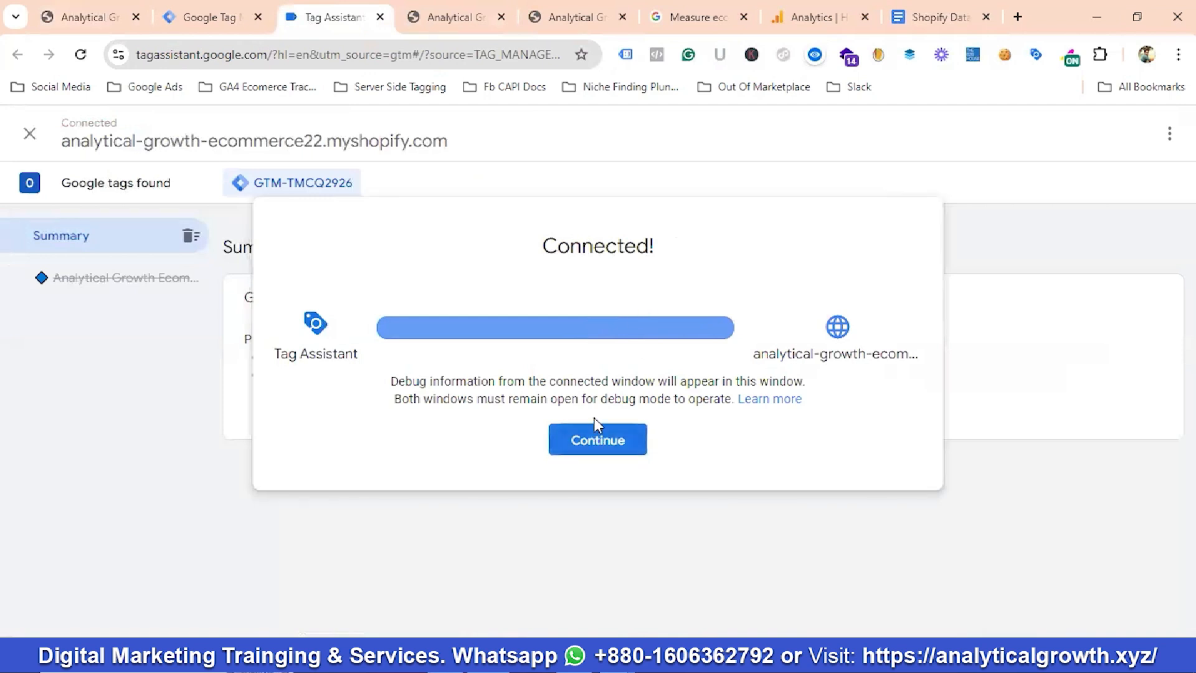
click(597, 442)
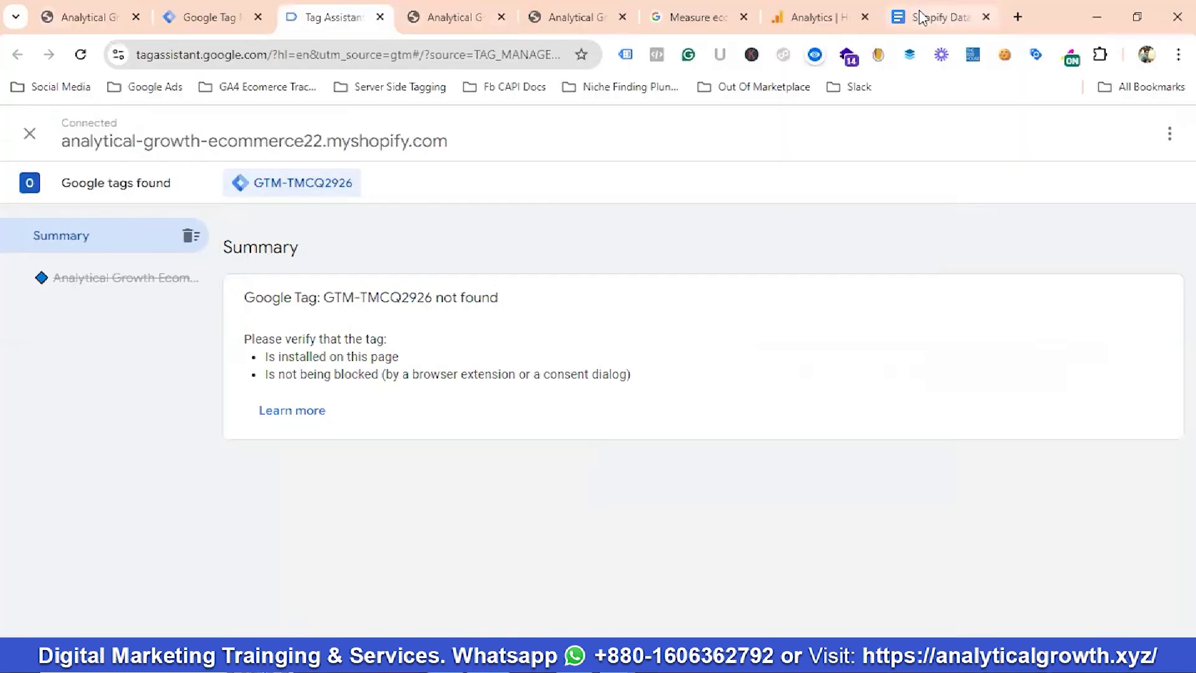
Step: Glance at the data layer document, close the Tag Assistant session and return to the container's tags in Google Tag Manager
click(923, 17)
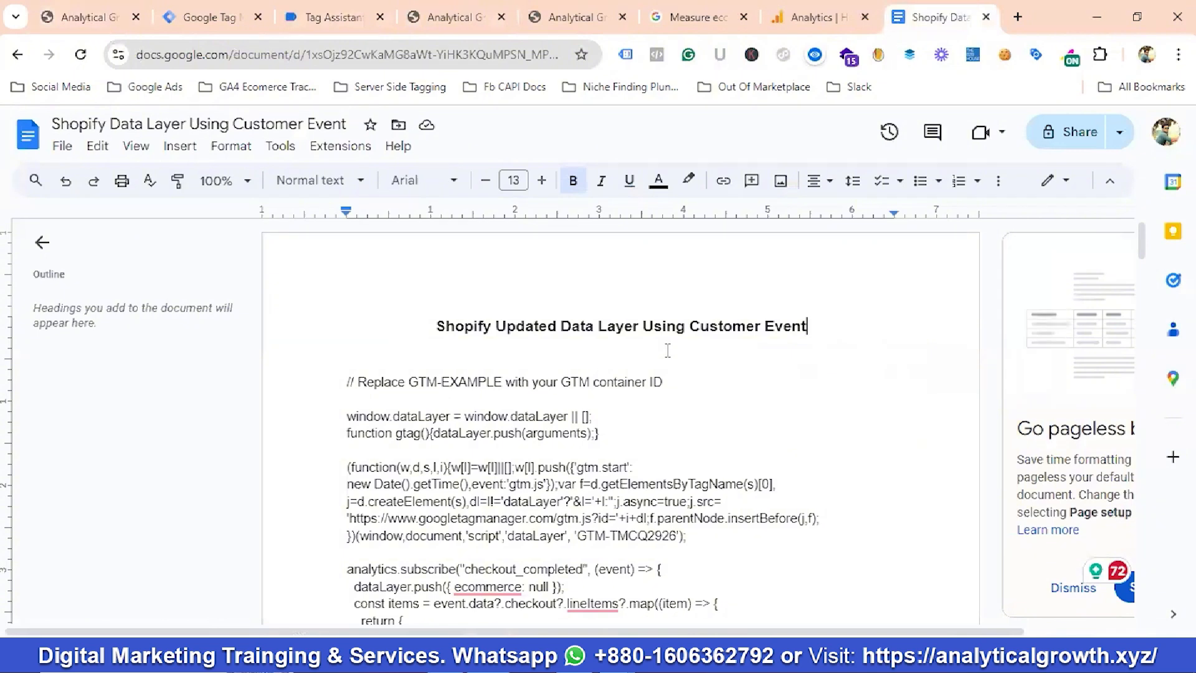
click(212, 17)
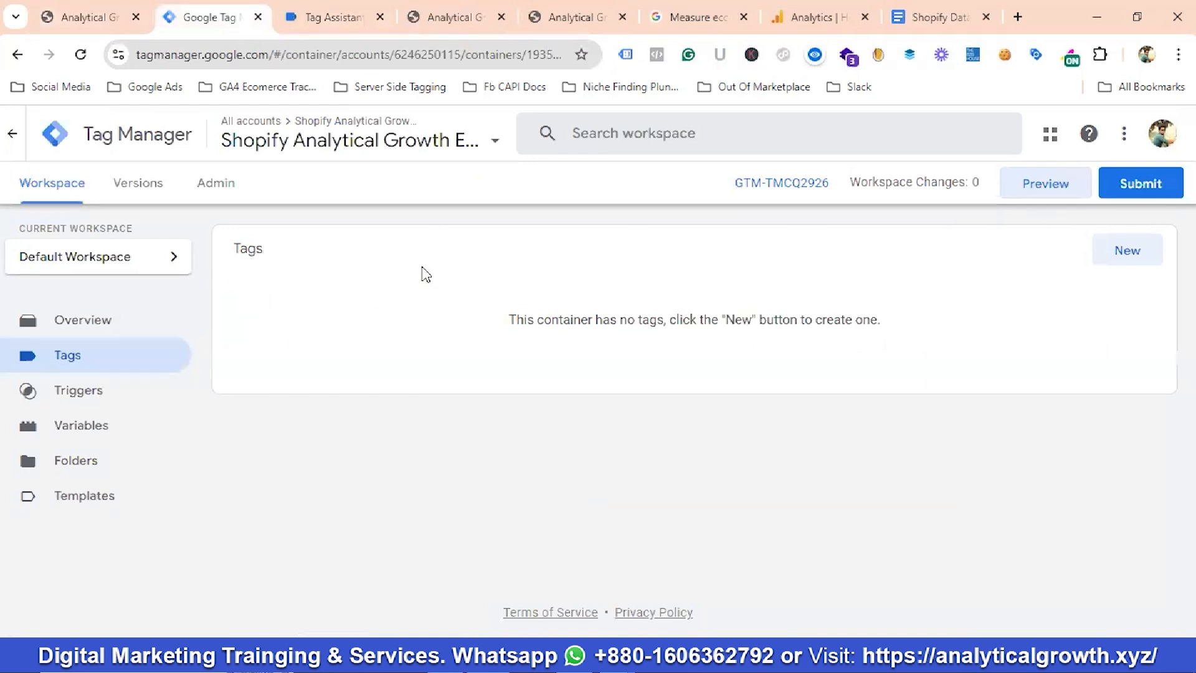
click(351, 17)
click(380, 17)
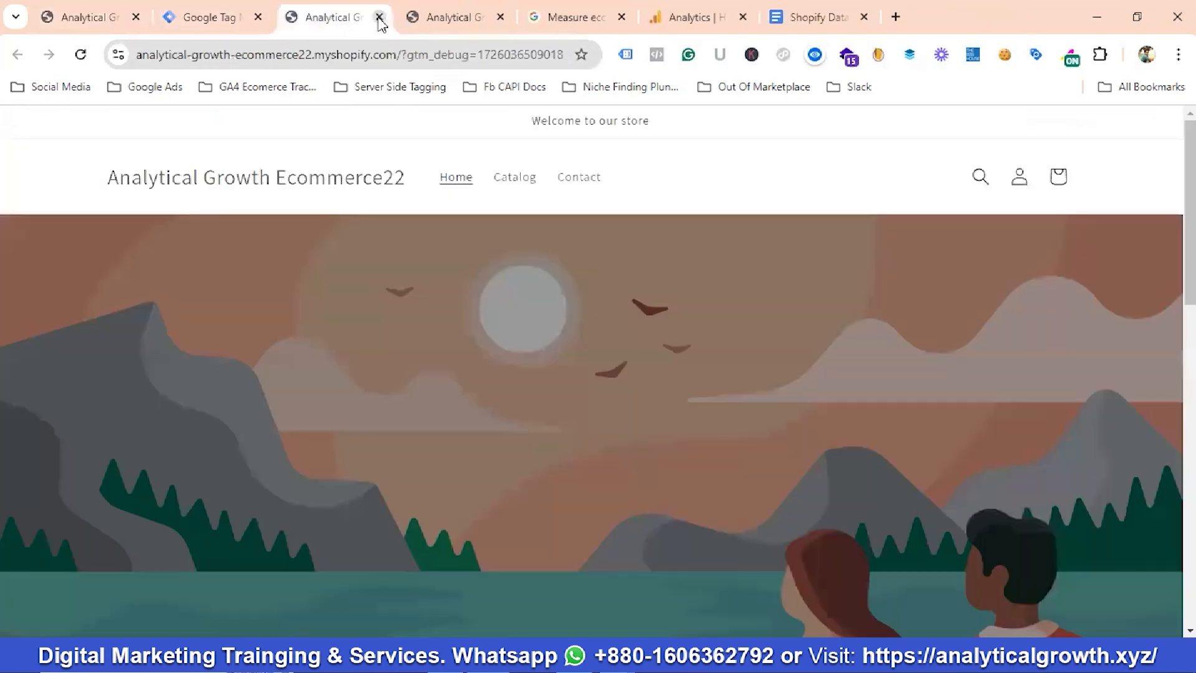
click(226, 20)
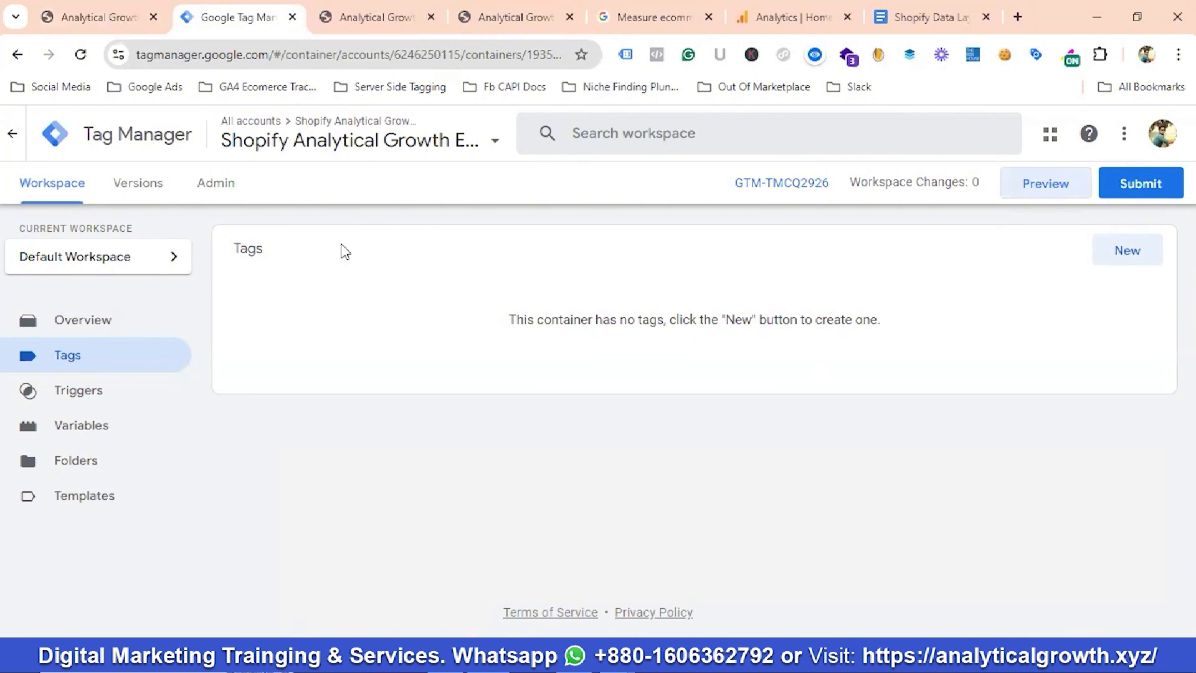
Step: Reload the storefront home page and check it with the Tag Assistant Legacy extension
click(61, 10)
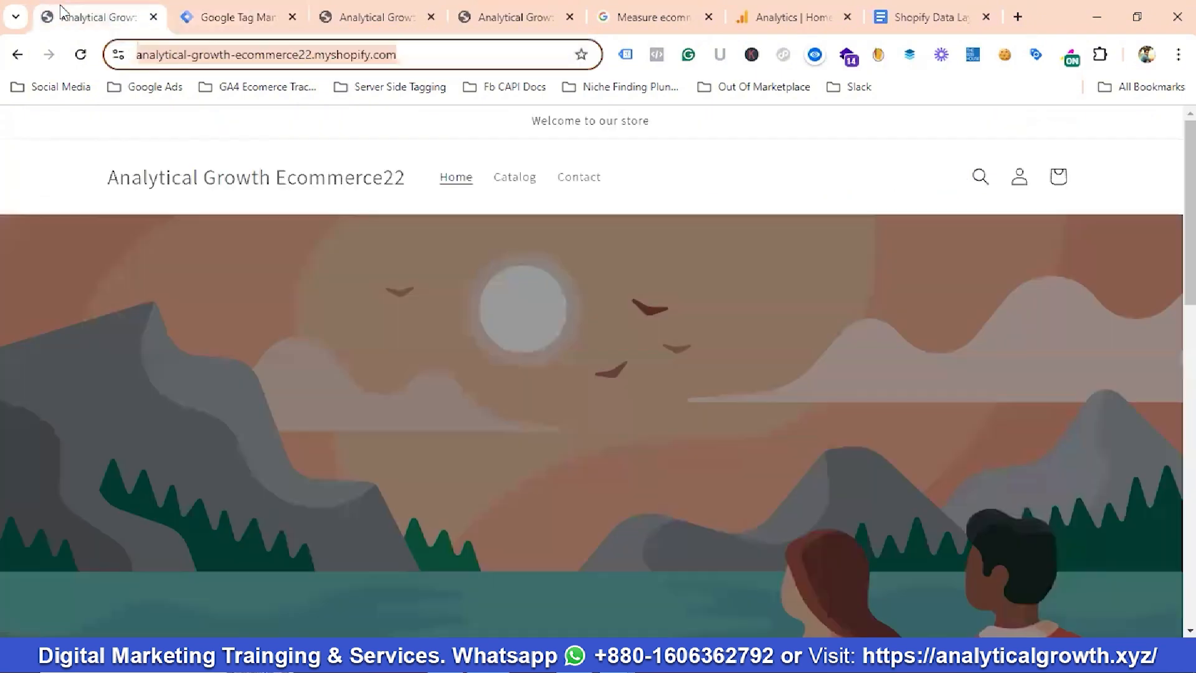
click(75, 167)
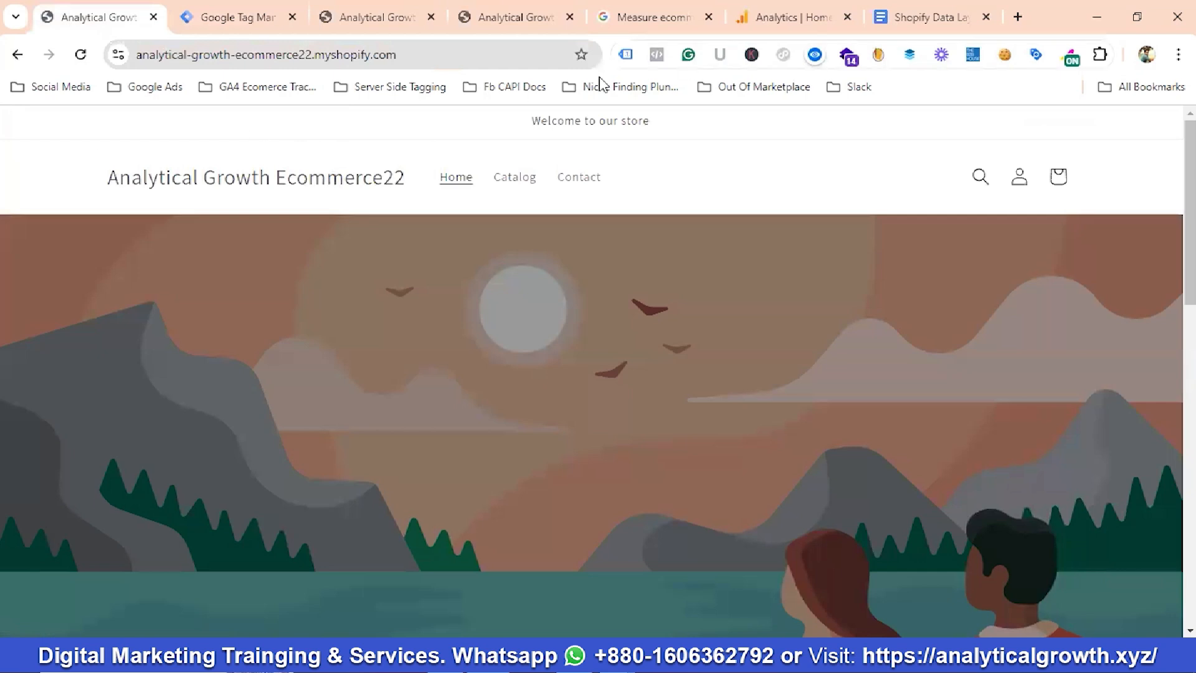
click(81, 54)
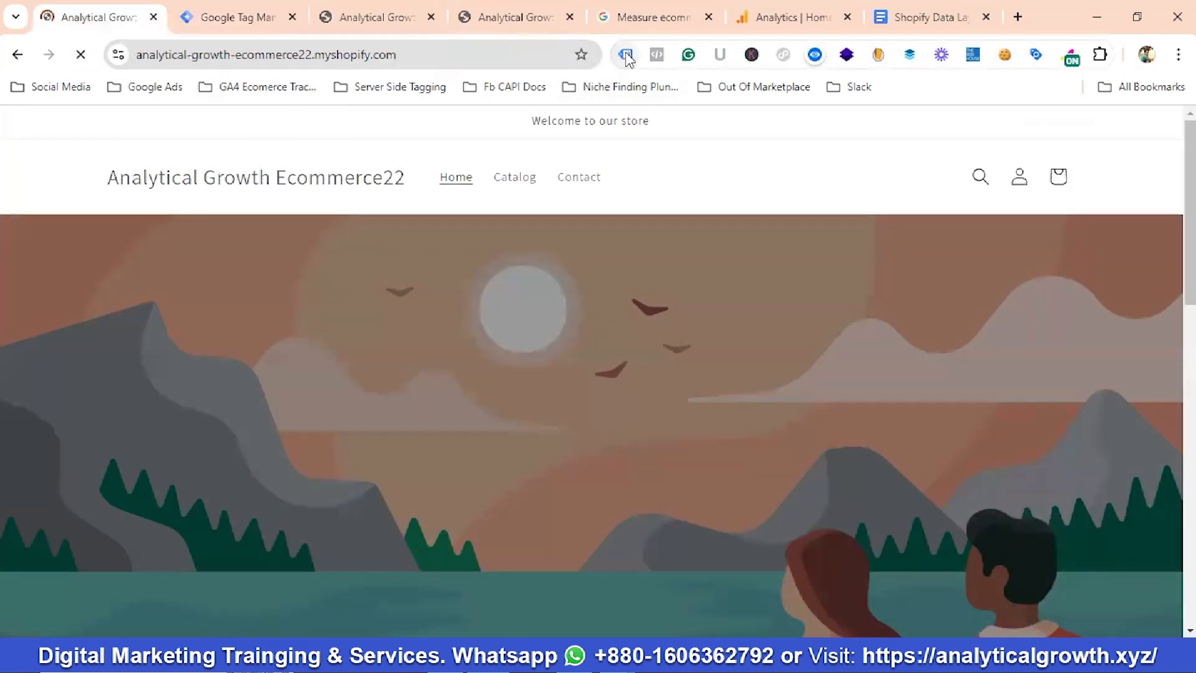
click(625, 54)
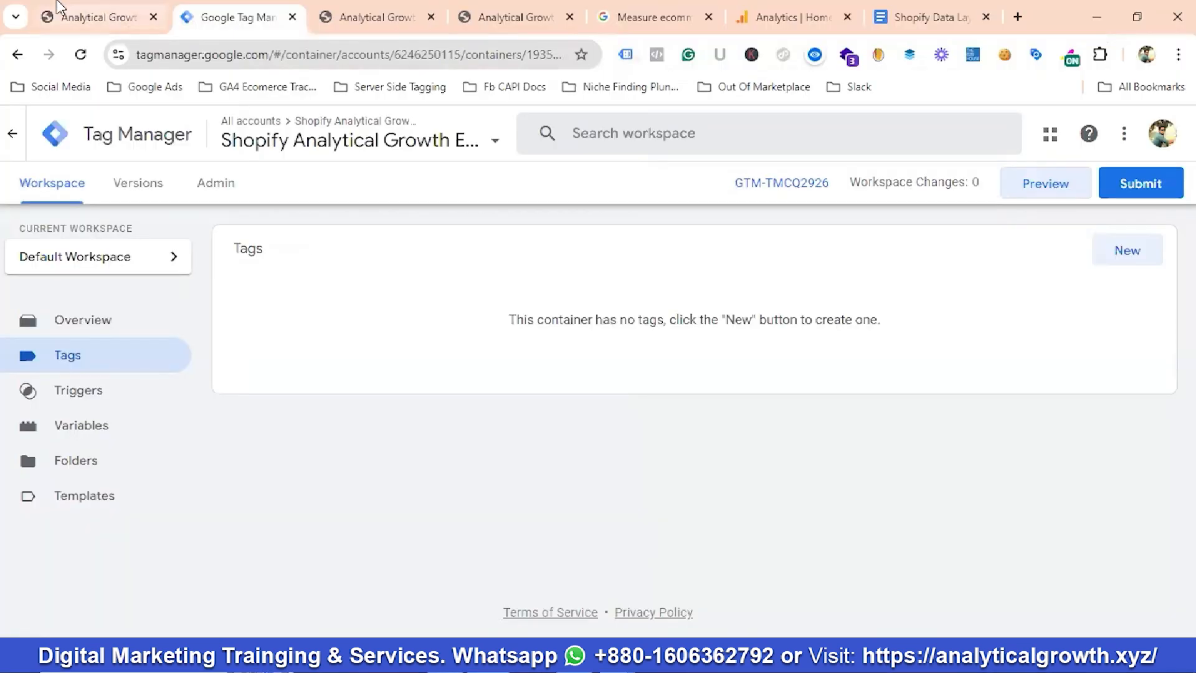
Step: Open the Bangladeshi T Shirt product from the storefront's featured products and add one to the cart
click(118, 17)
scroll(311, 297, down, 10)
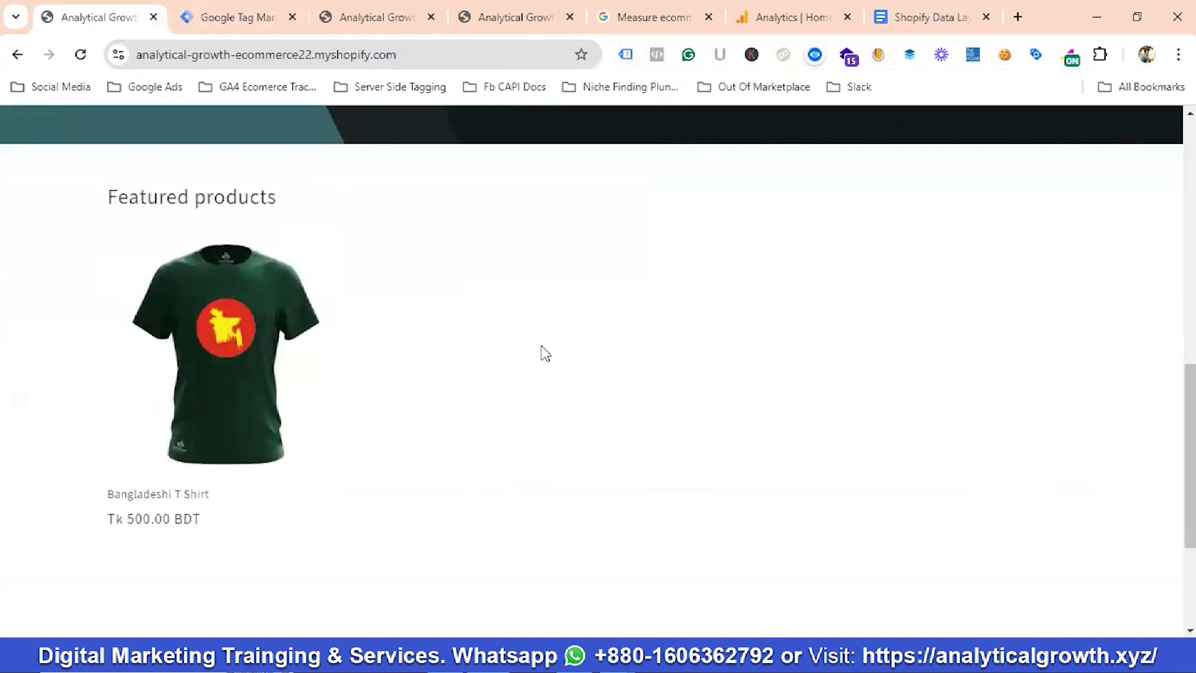
click(193, 347)
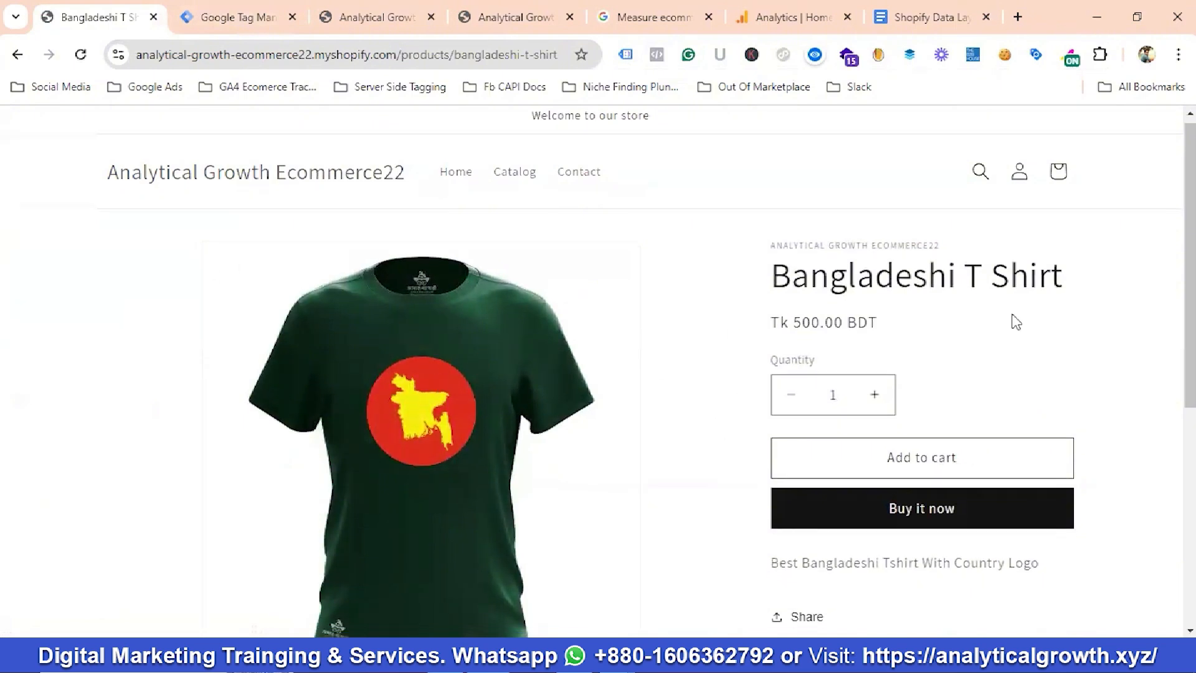
scroll(1011, 321, down, 1)
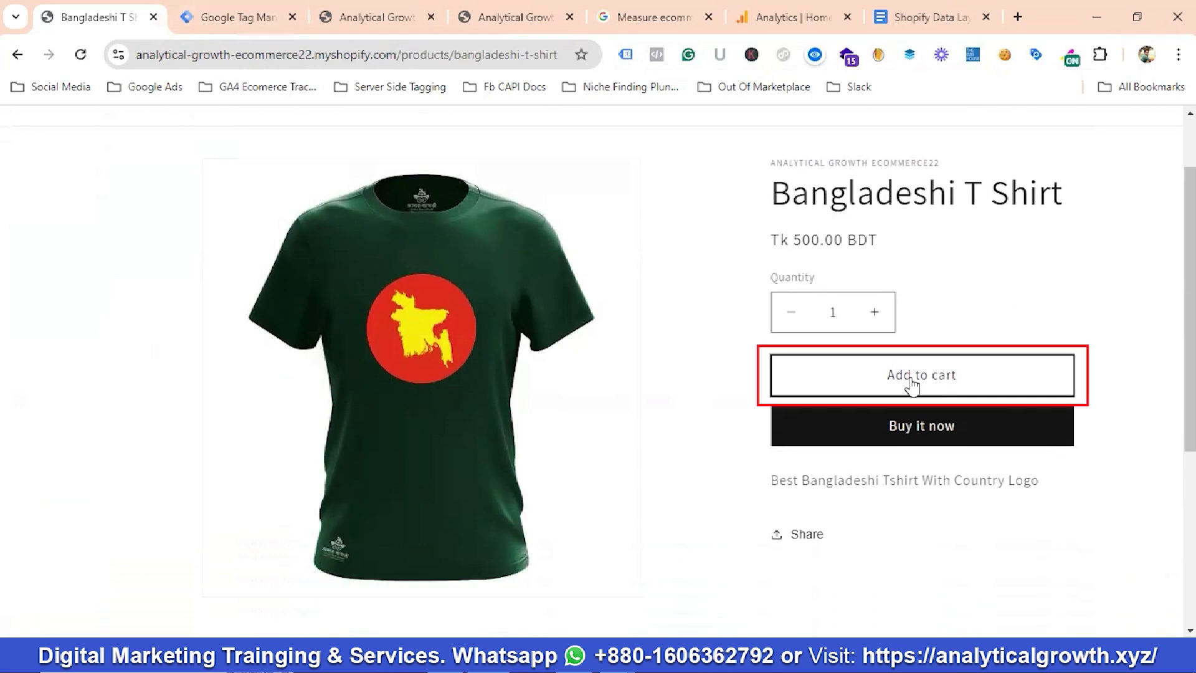
click(913, 383)
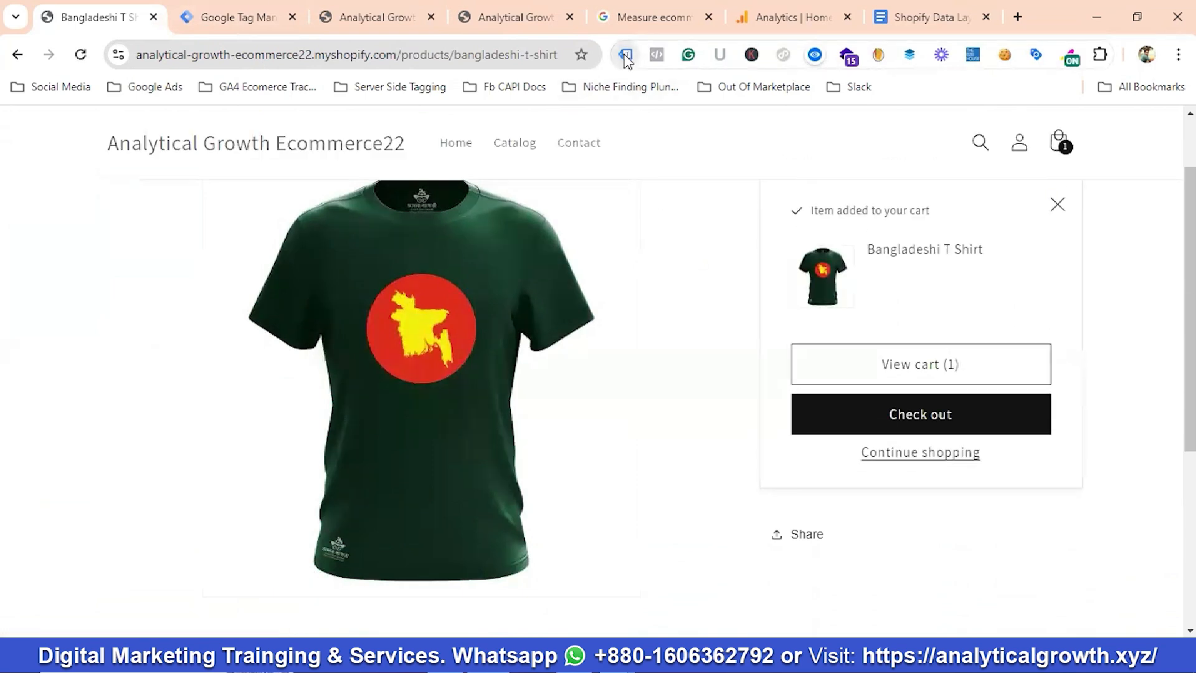
Step: Examine the data layer events recorded for container GTM-TMCQ2926 on the product page with Tag Assistant Legacy
click(626, 56)
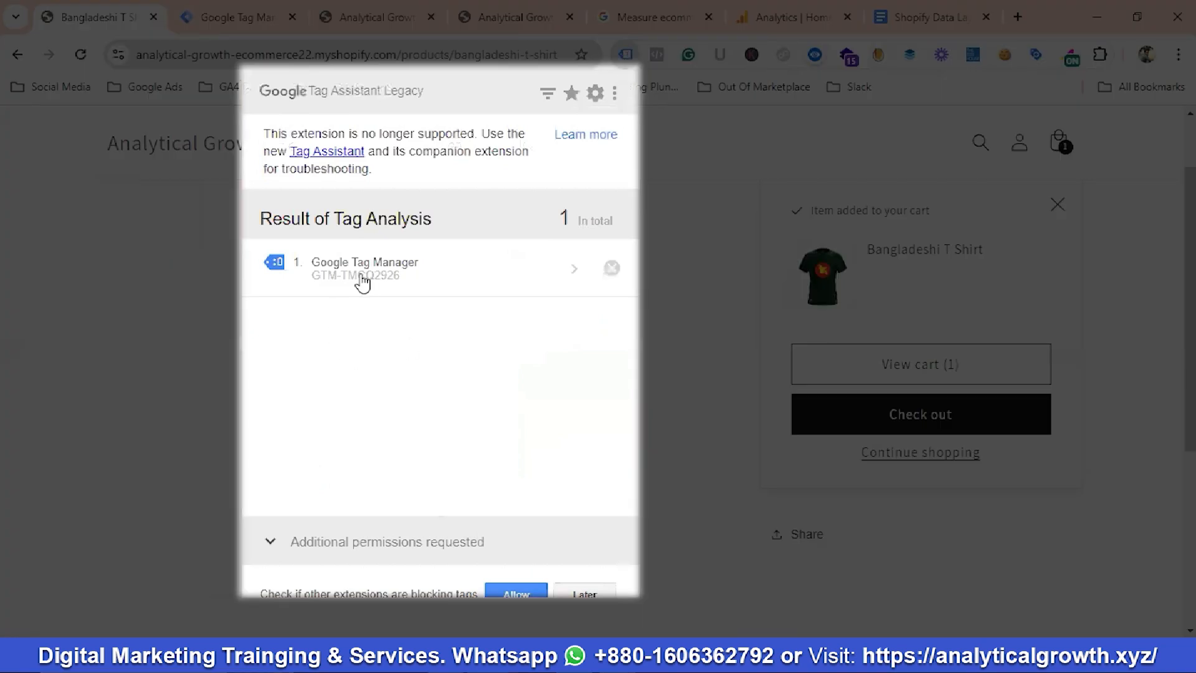
click(361, 282)
click(472, 249)
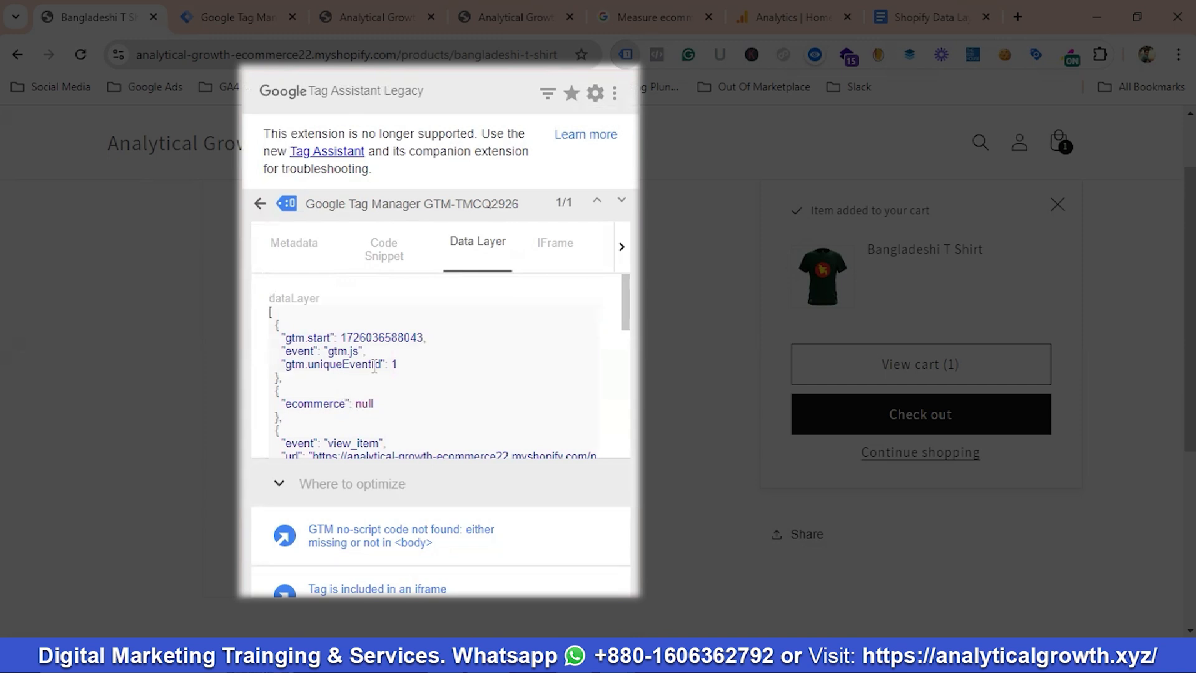
scroll(374, 368, down, 2)
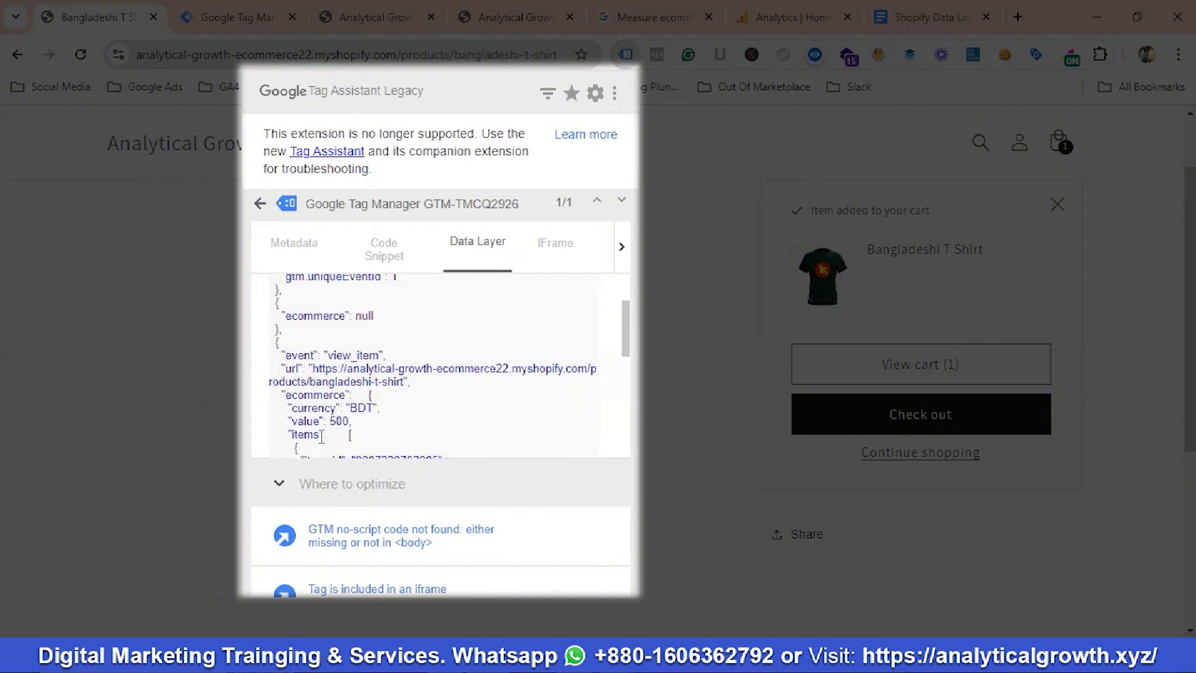
scroll(349, 405, down, 2)
scroll(333, 386, down, 5)
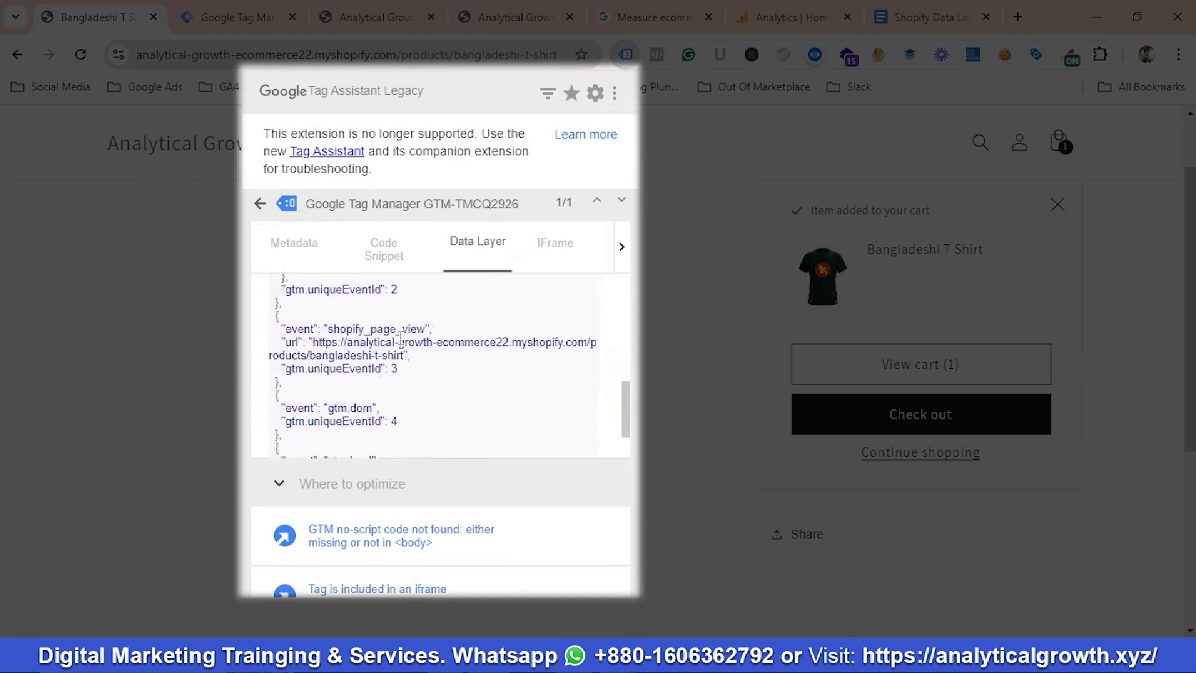
scroll(401, 341, down, 2)
scroll(373, 357, up, 10)
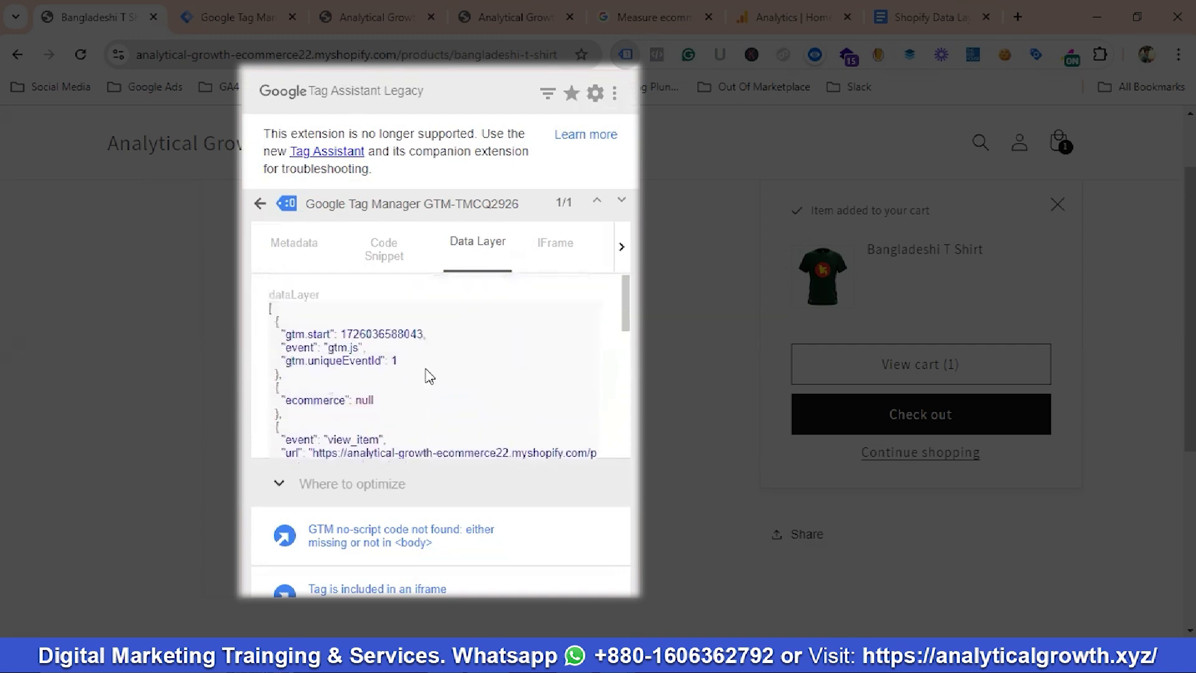
scroll(412, 365, down, 1)
scroll(420, 363, down, 6)
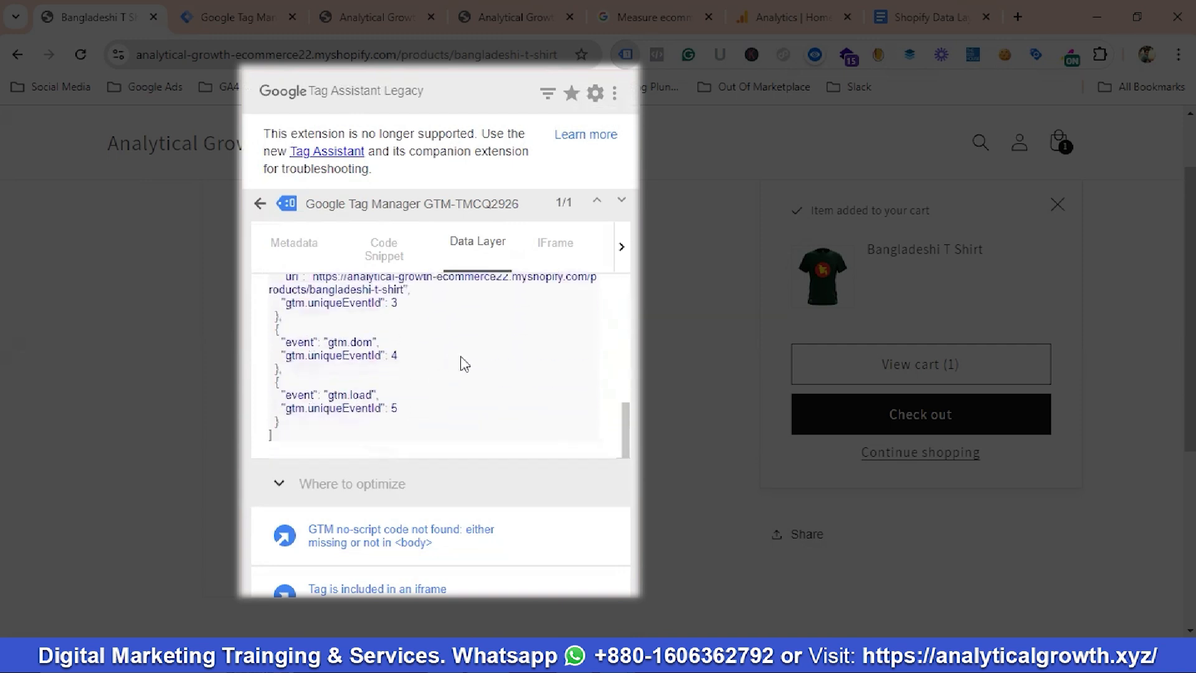
scroll(474, 359, up, 7)
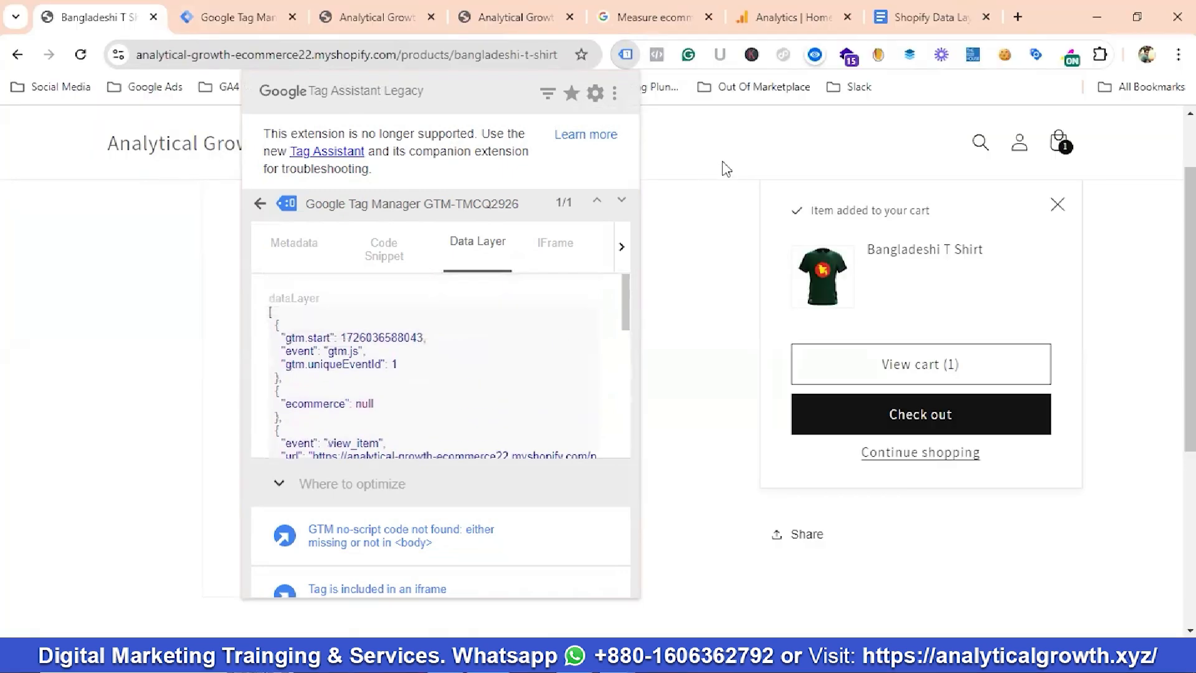
click(728, 158)
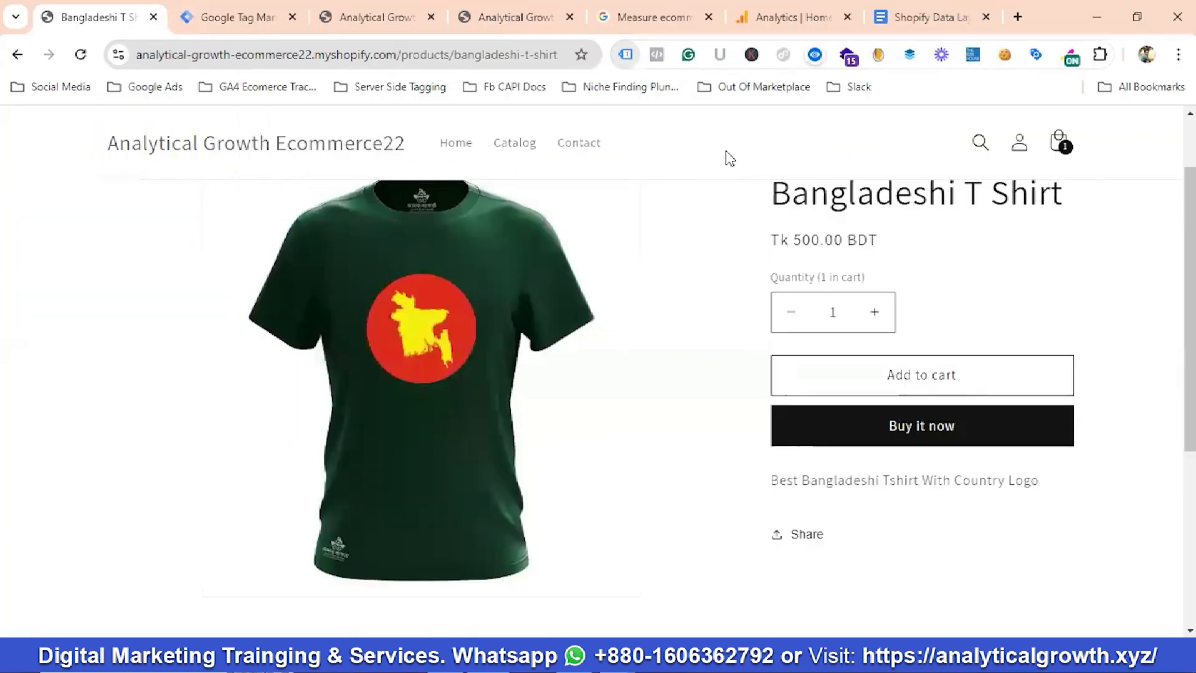
Step: Add another Bangladeshi T Shirt to the cart and bring up a cleared developer console for the product page
click(919, 375)
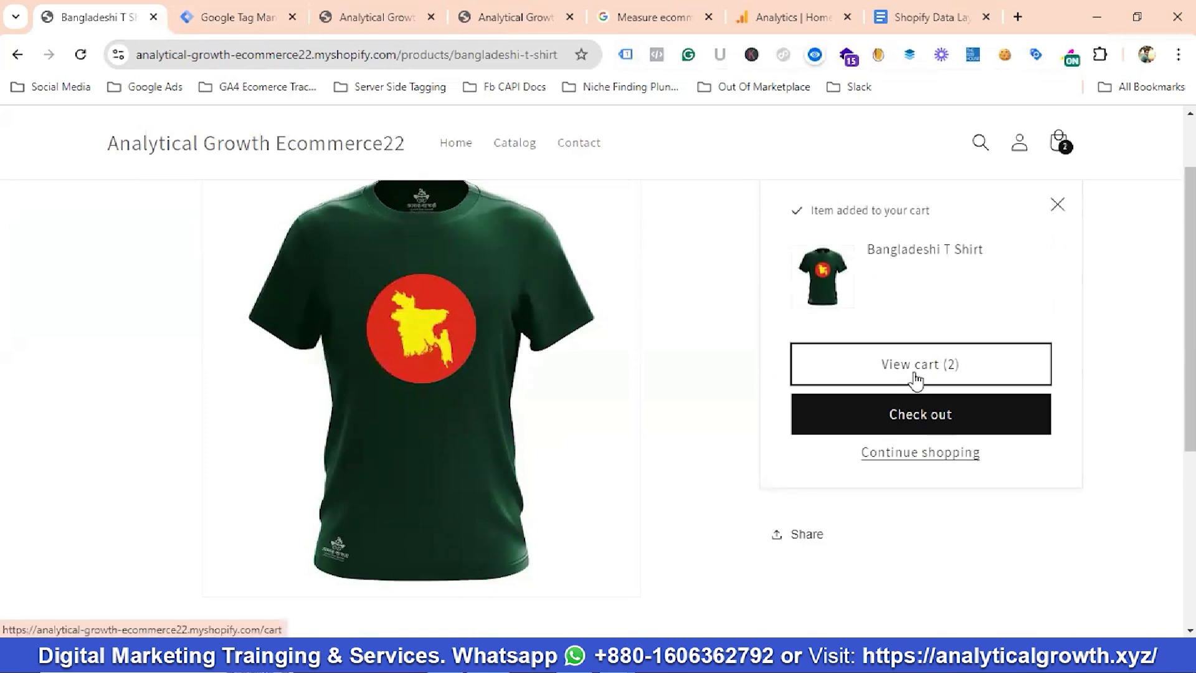
right_click(78, 401)
scroll(212, 243, down, 3)
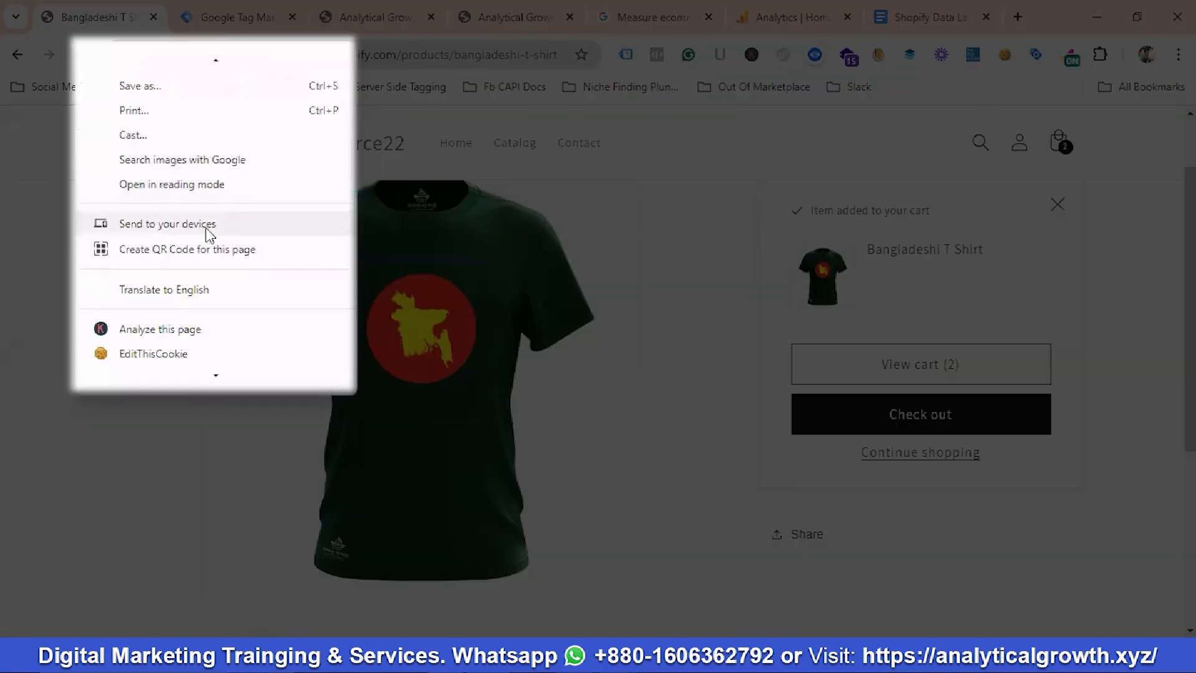
scroll(211, 266, down, 1)
click(138, 380)
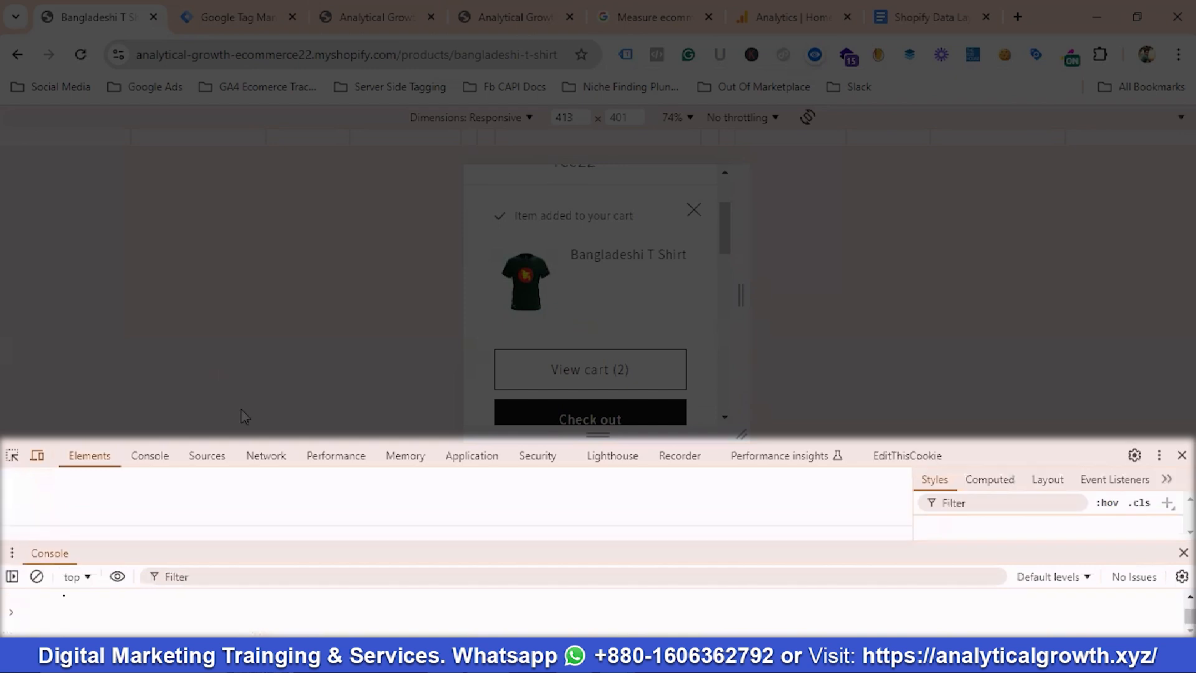
click(160, 459)
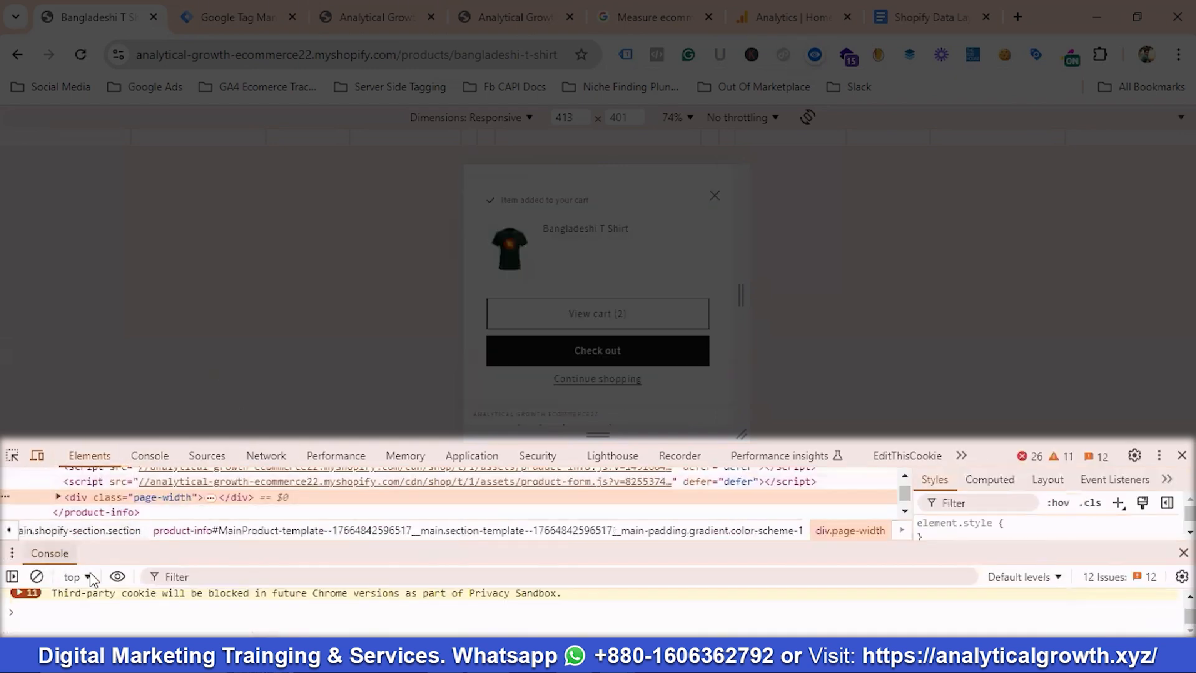
click(149, 459)
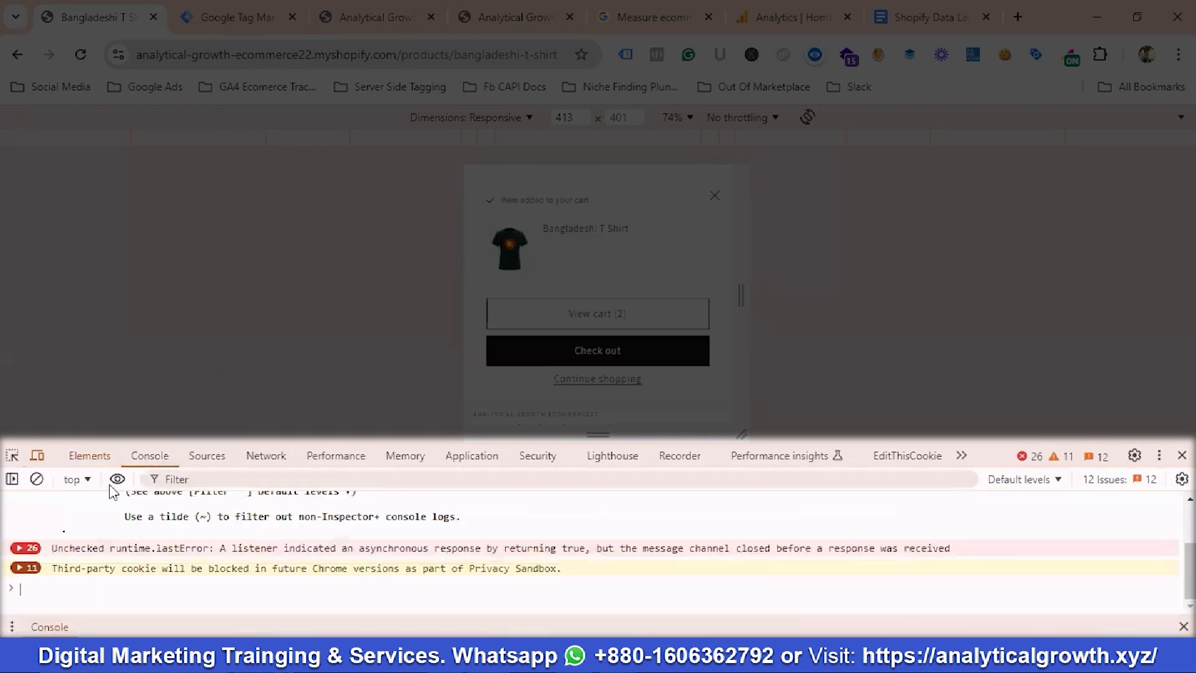
click(36, 479)
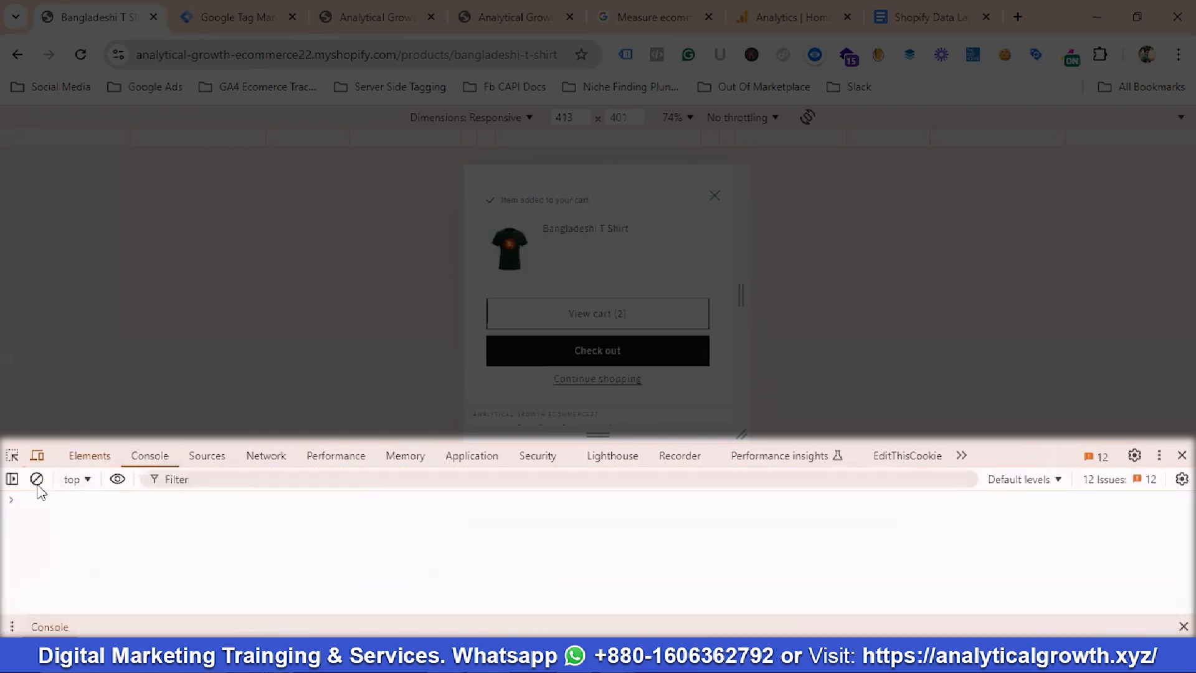
Step: Set the console context to the web-pixel-sandbox-CUSTOM-shopify-custom frame and check the suggestions for "data", leaving the prompt empty
click(82, 481)
scroll(165, 548, down, 2)
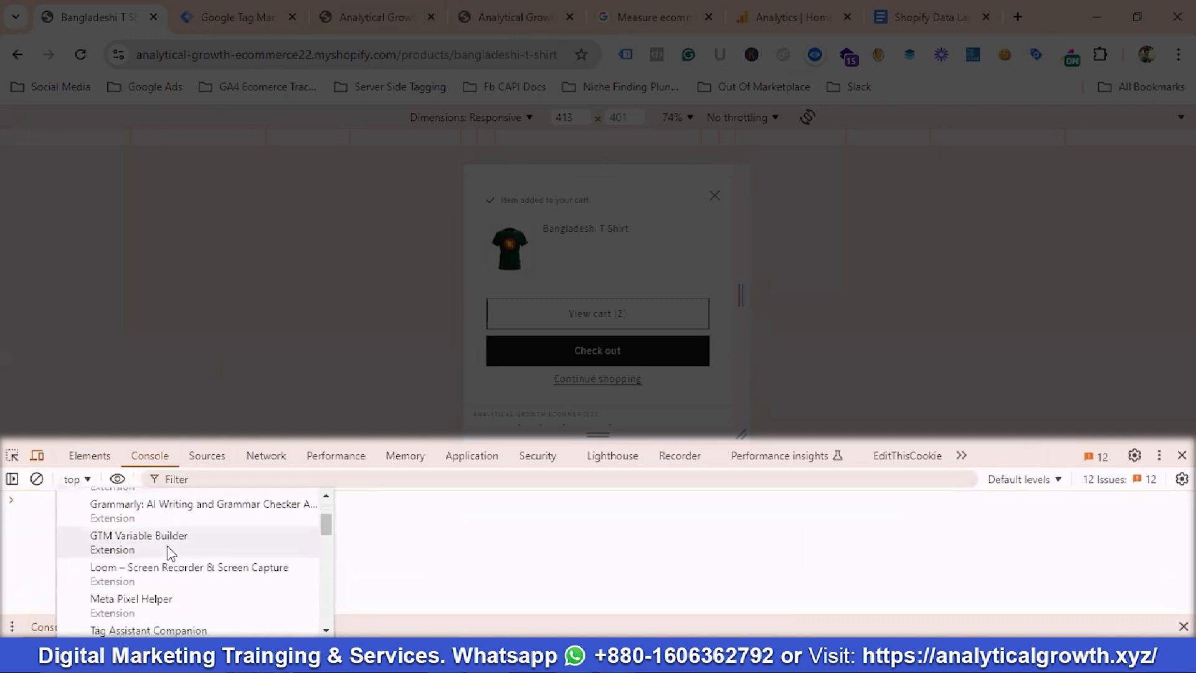
scroll(170, 553, down, 6)
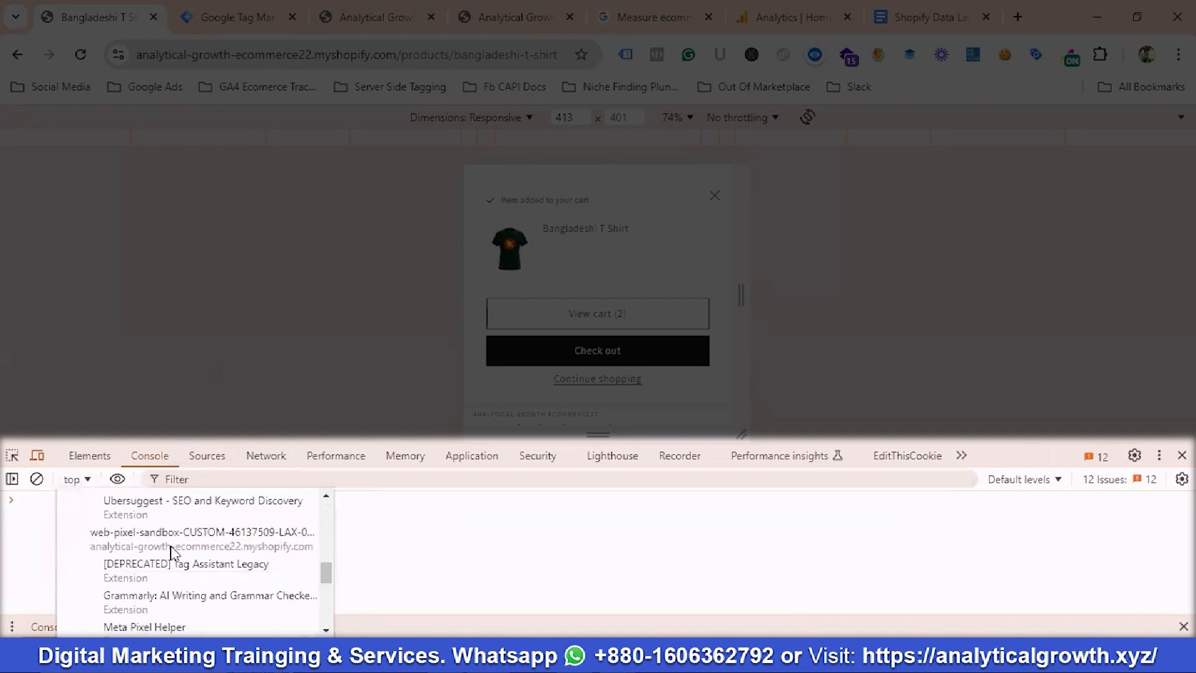
scroll(165, 555, down, 4)
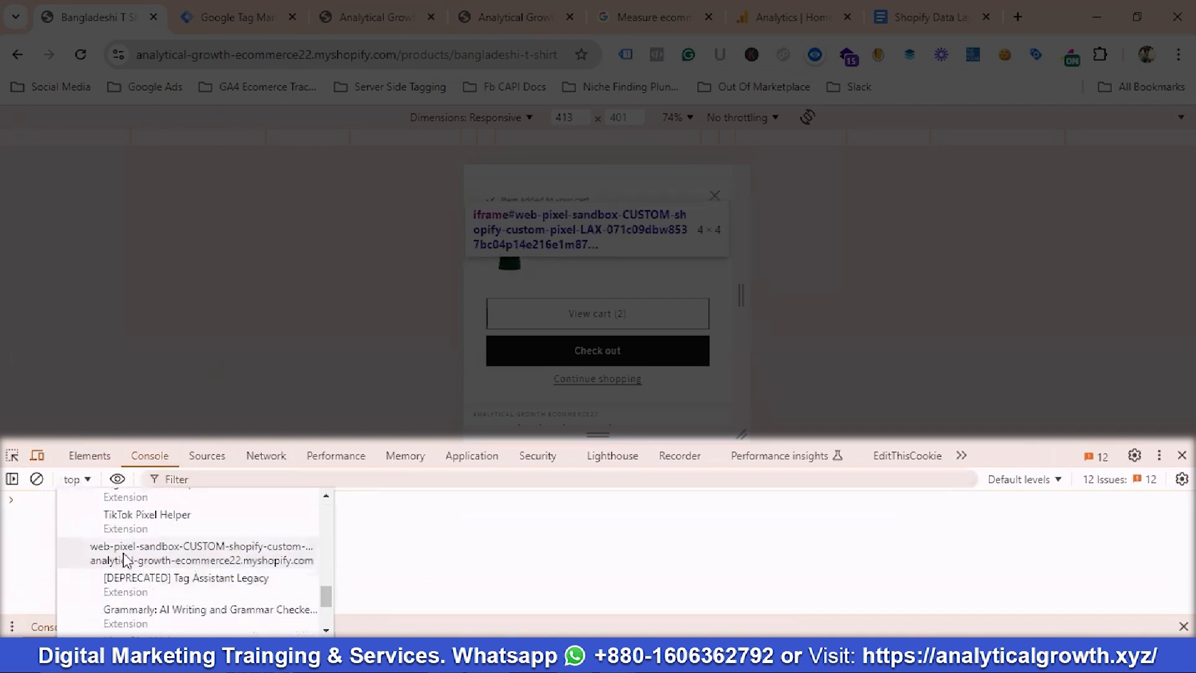
click(167, 553)
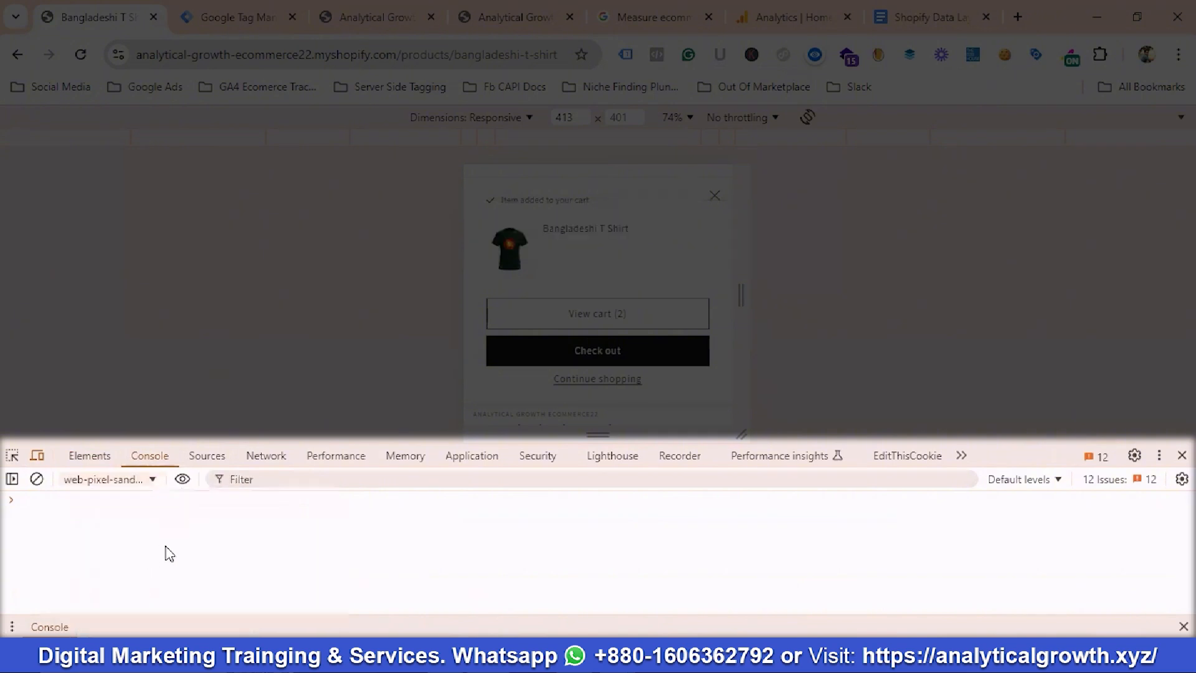
click(58, 504)
text(data)
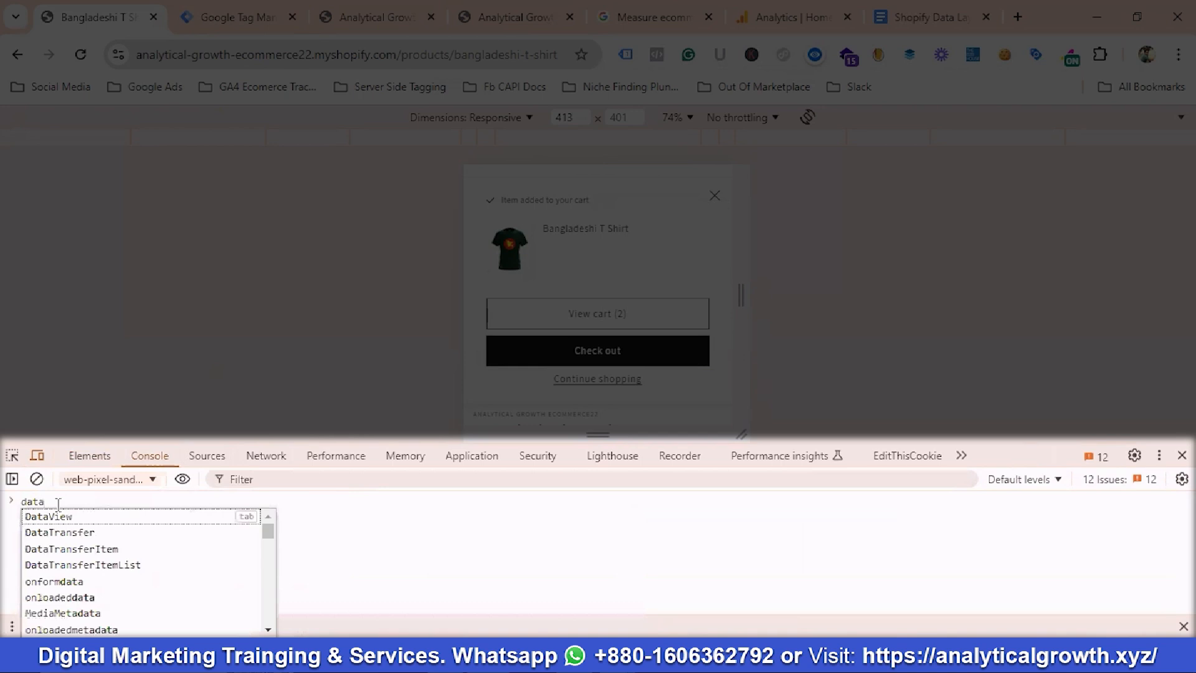
key(BackSpace)
key(BackSpace)
key(BackSpace)
key(BackSpace)
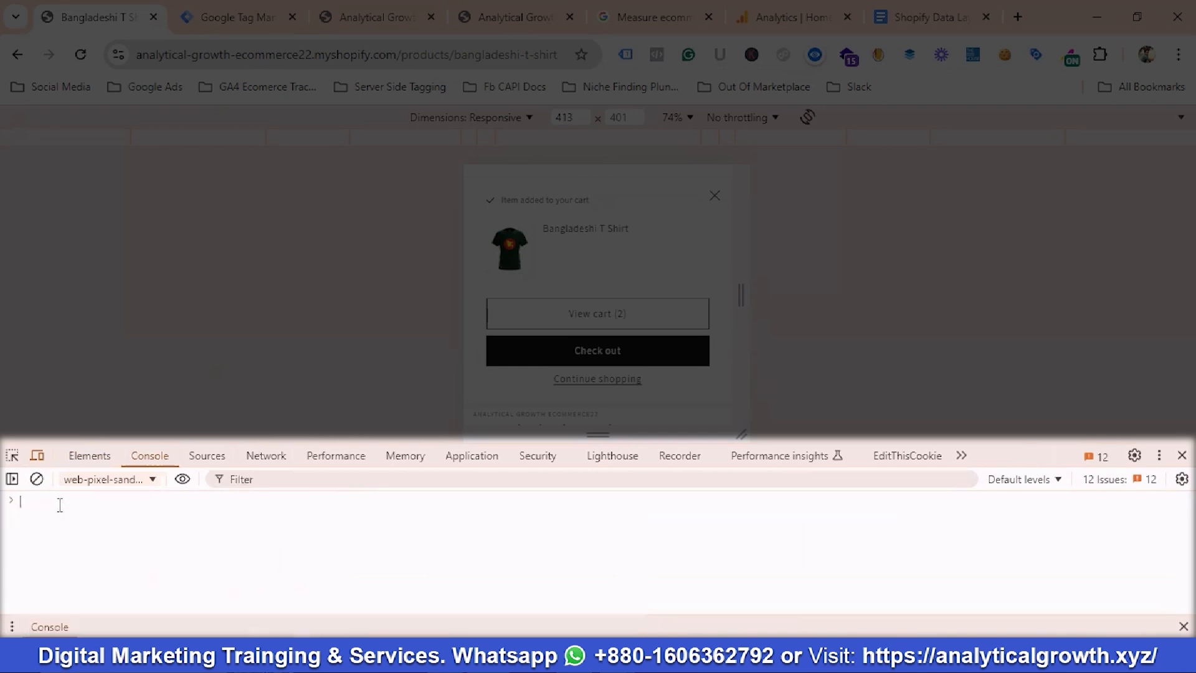
Step: Reselect the custom pixel sandbox frame as the console context and check the suggestions for "da"
click(106, 480)
scroll(187, 561, down, 2)
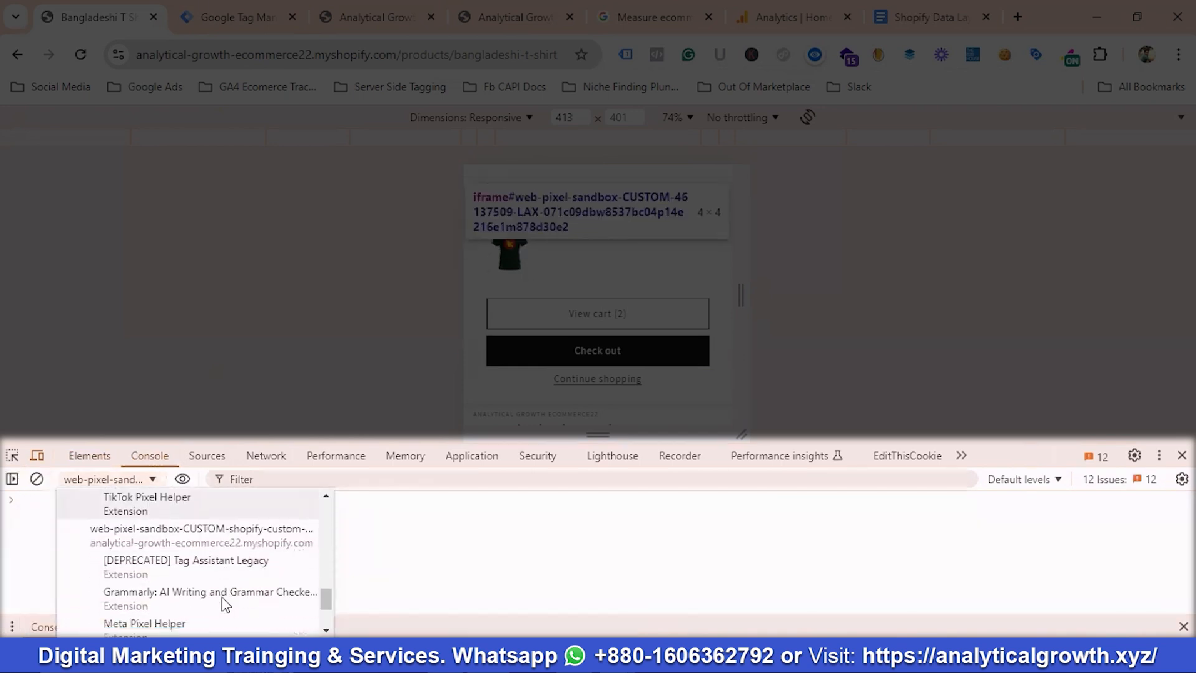
click(162, 535)
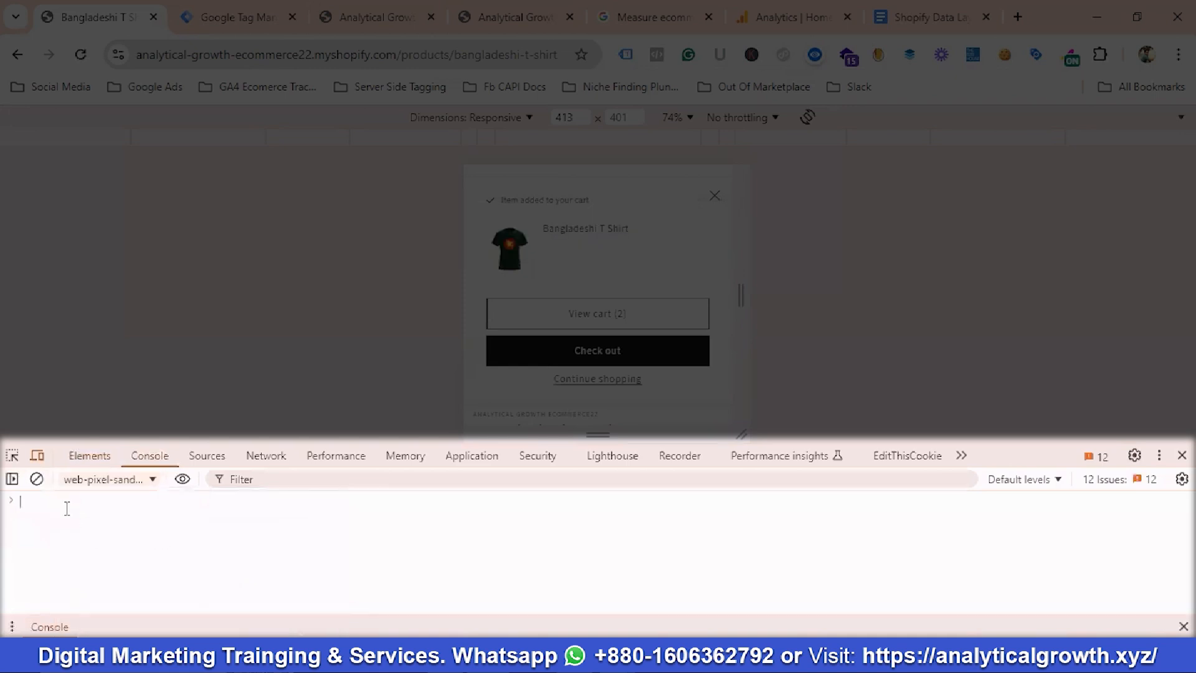
text(da)
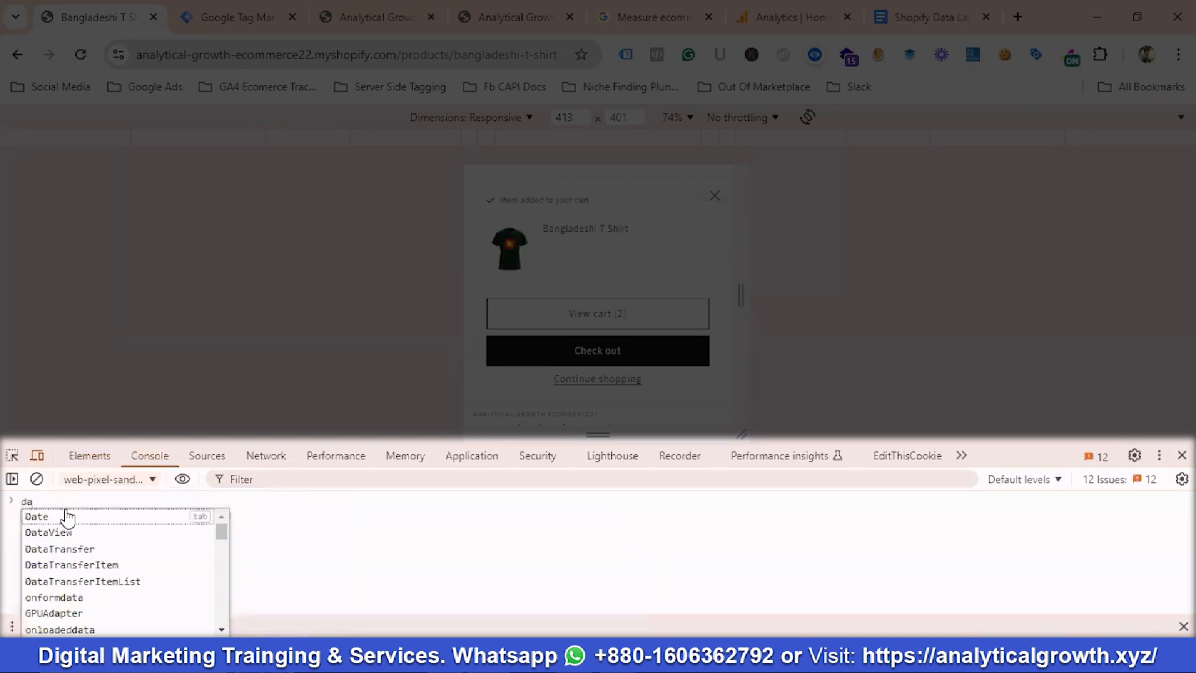
Step: Set the console context to the web-pixel-sandbox-APP-shopify-app-pixel frame and check the suggestions for "data", leaving the prompt empty
click(149, 479)
scroll(155, 554, down, 3)
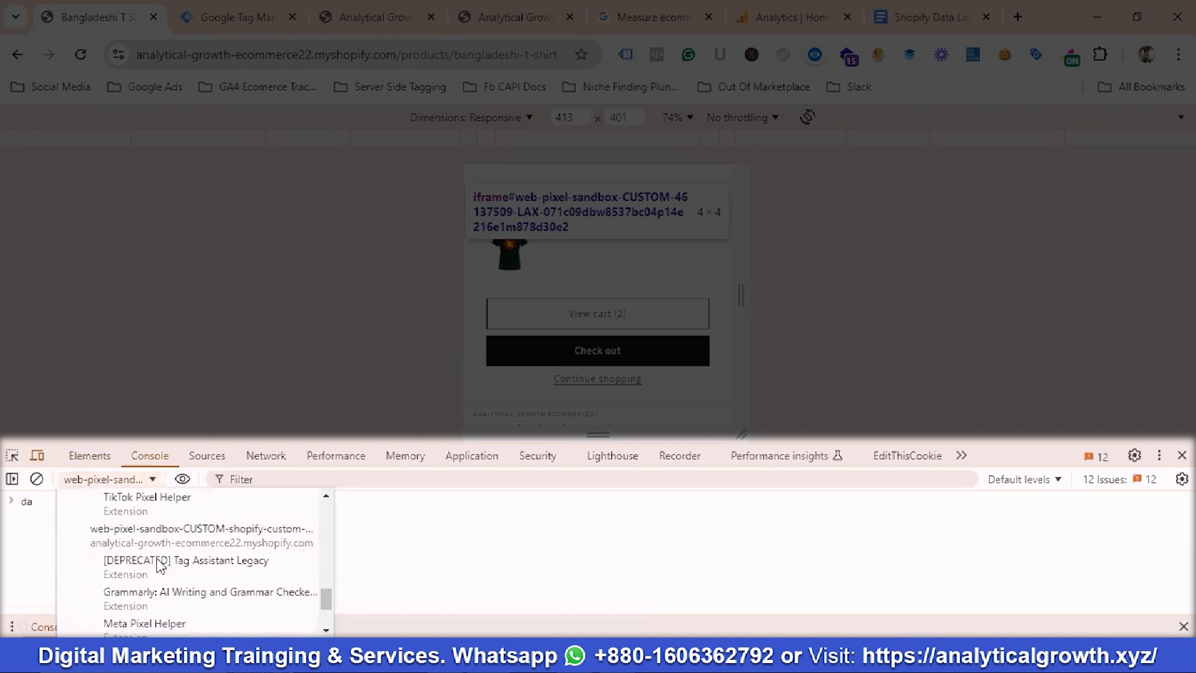
scroll(160, 566, down, 3)
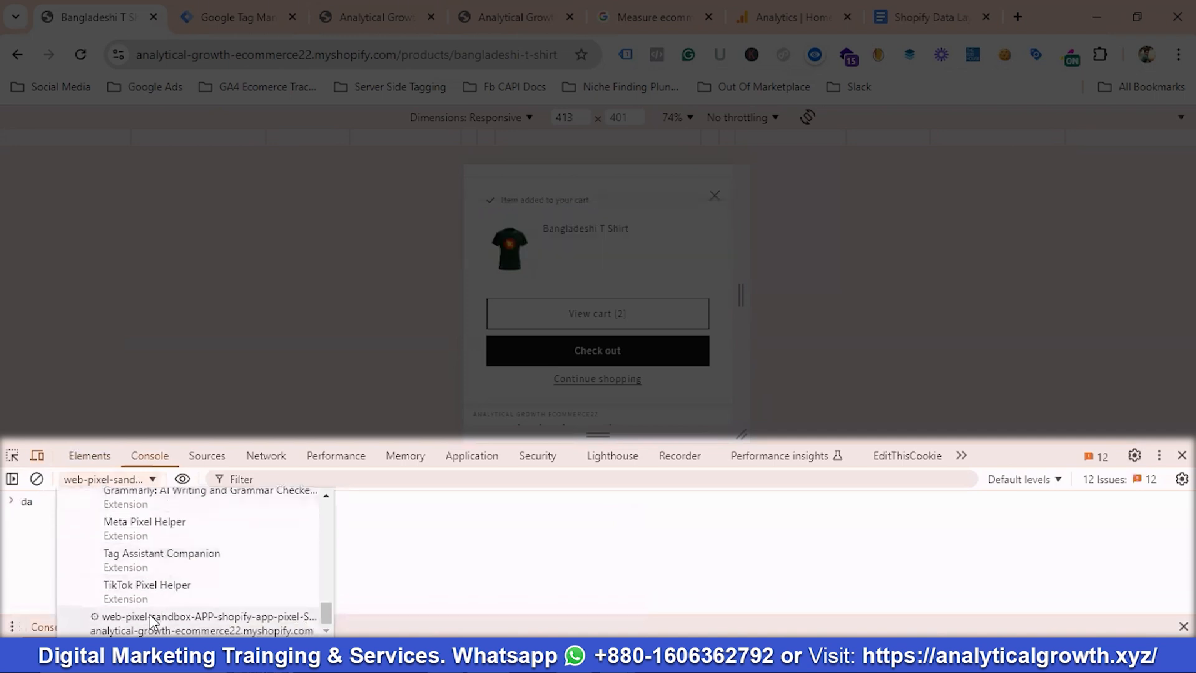
click(152, 619)
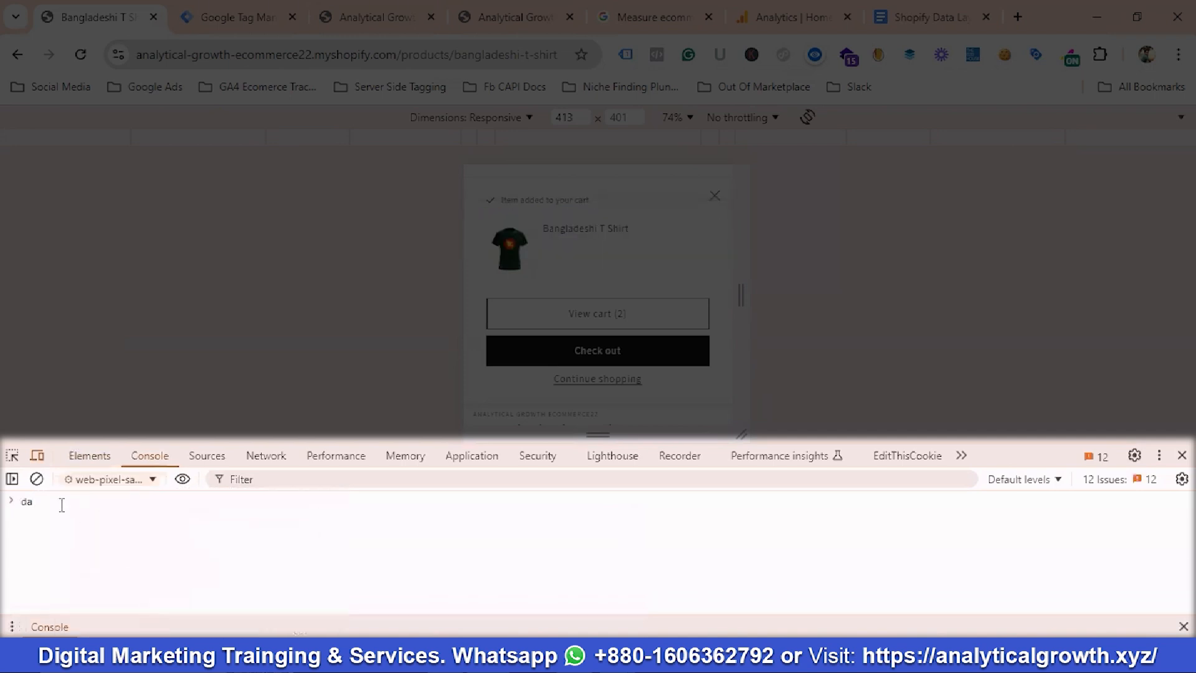
text(ta)
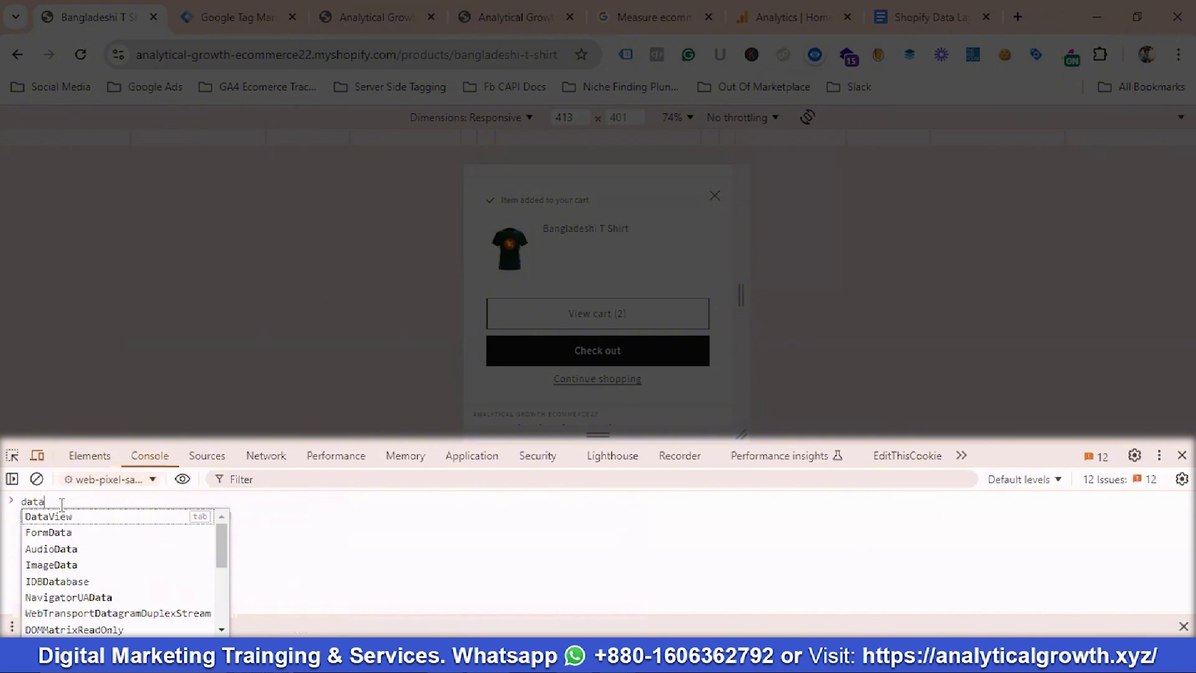
key(BackSpace)
key(BackSpace)
key(BackSpace)
key(BackSpace)
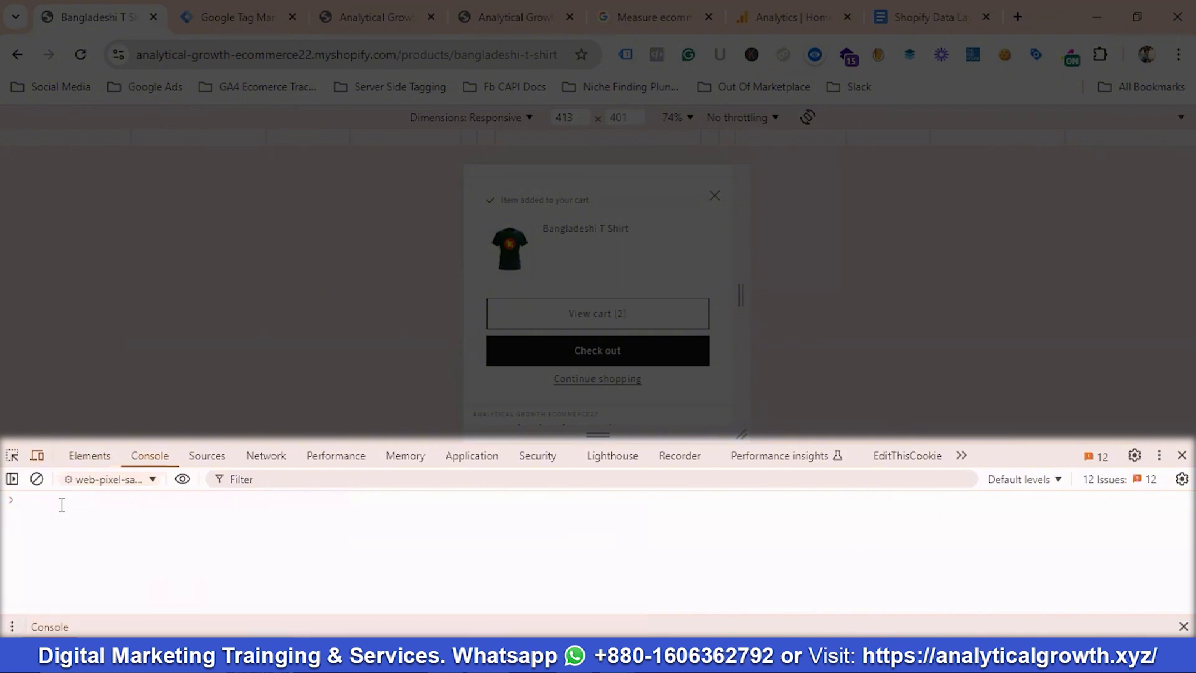
Step: Return the console context to the web-pixel-sandbox-CUSTOM-shopify-custom frame and check the suggestions for "da"
click(131, 479)
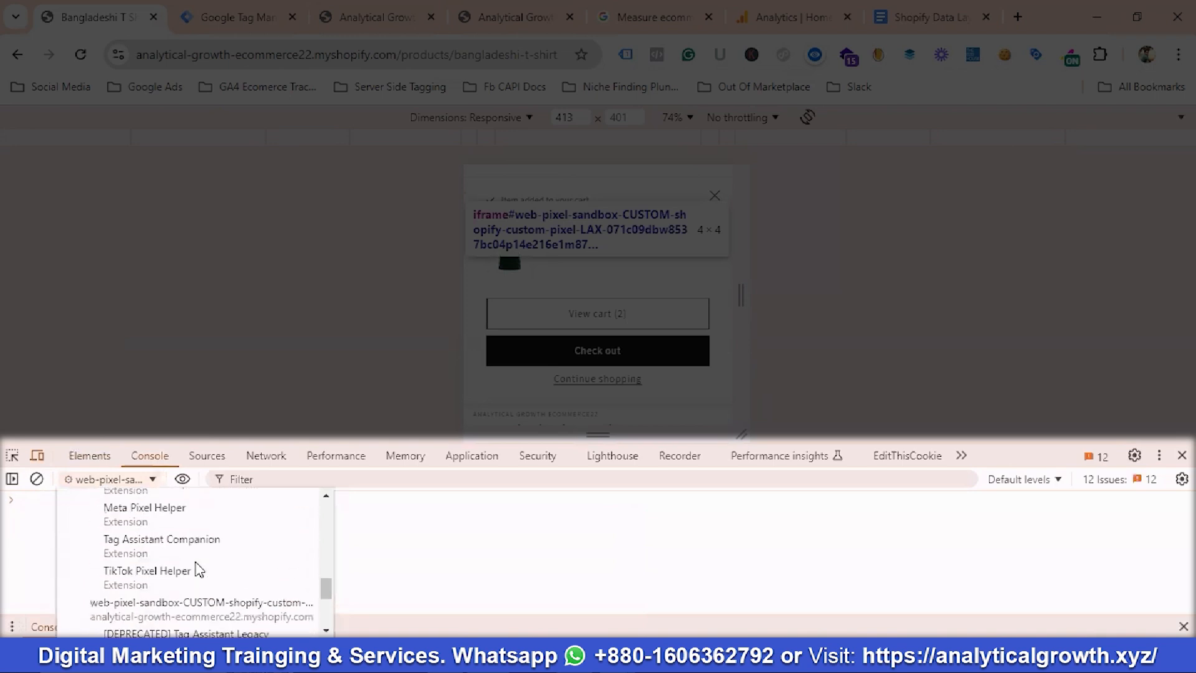
click(125, 615)
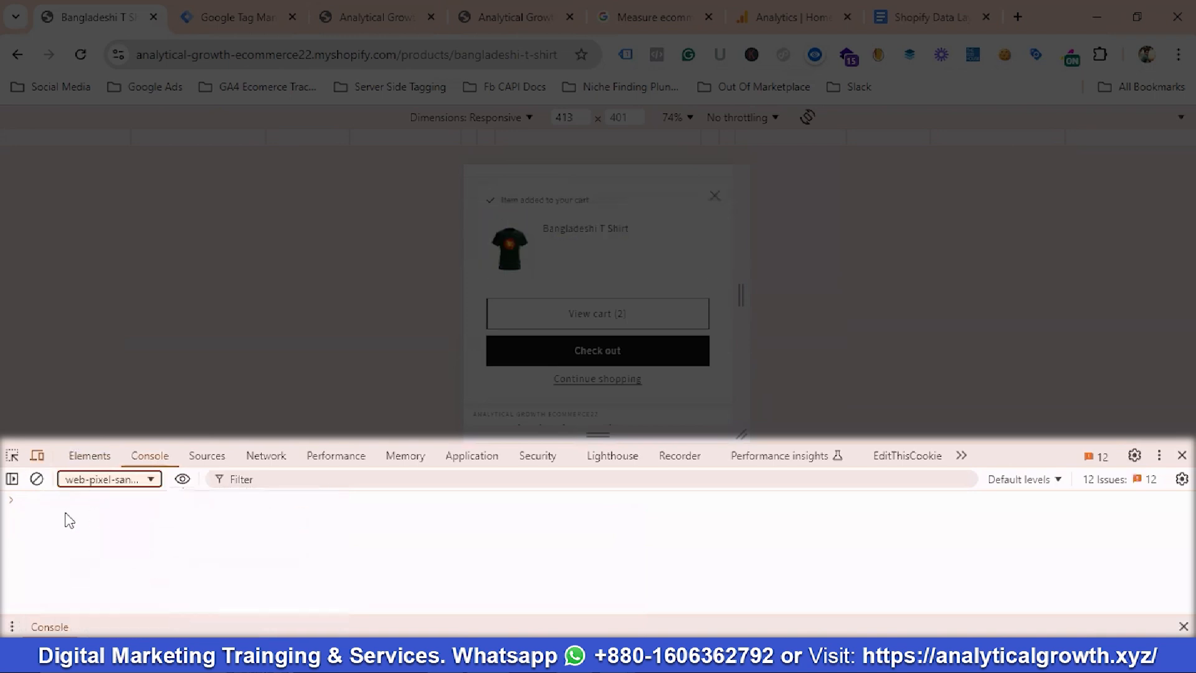
click(41, 505)
text(da)
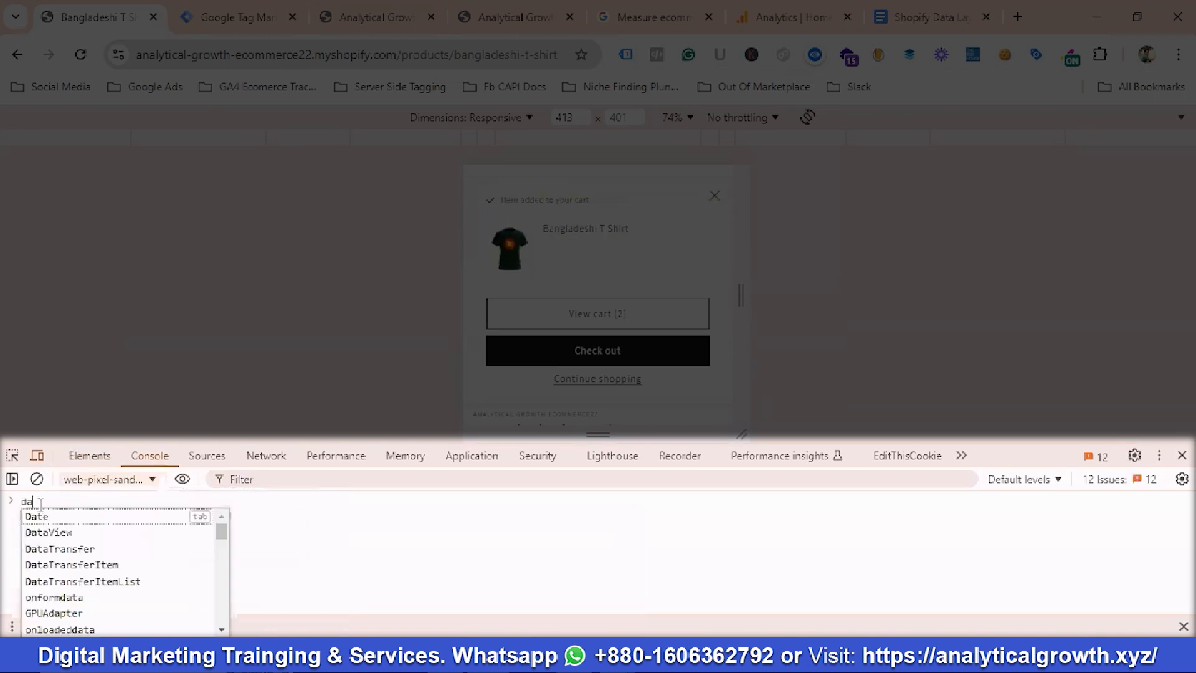
Step: Set the console context to the web-pixel-sandbox-CUSTOM-46137509 frame and output dataLayer
click(151, 481)
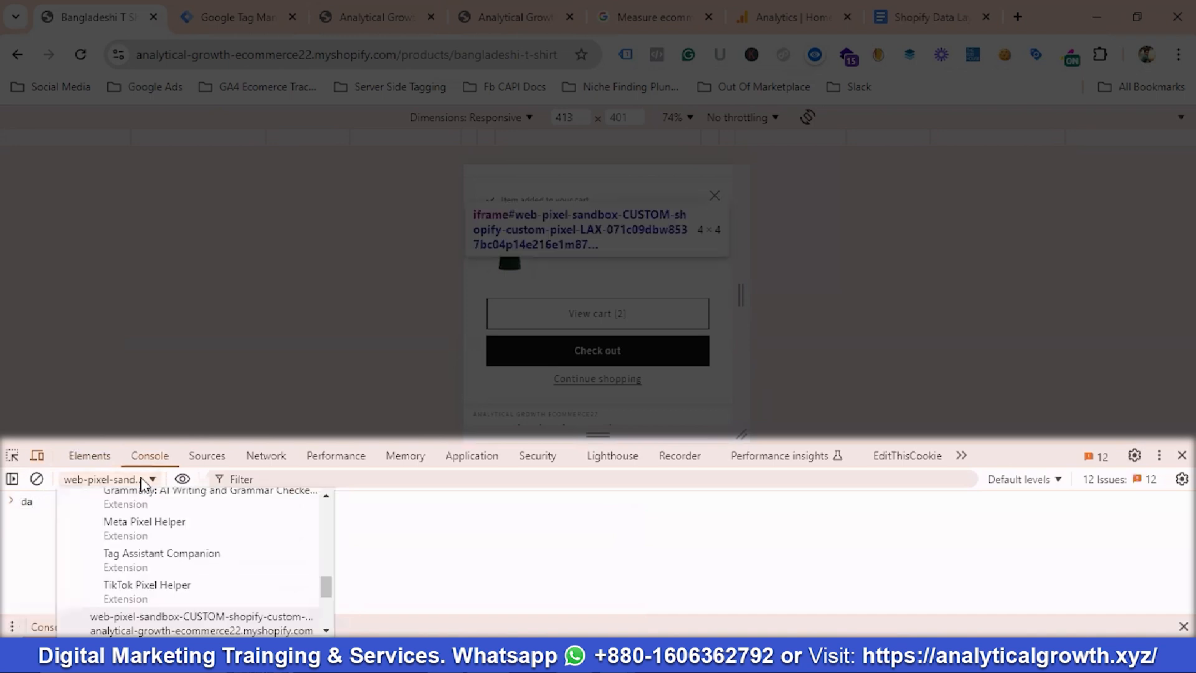
scroll(173, 552, down, 5)
scroll(173, 552, up, 5)
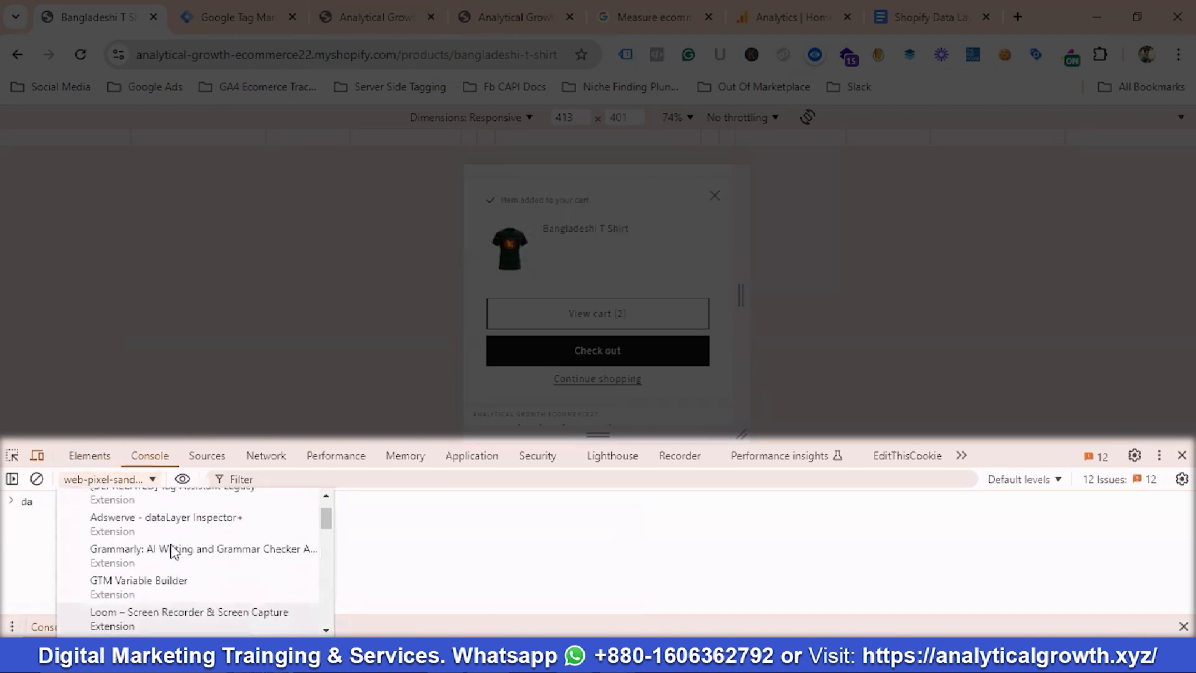
scroll(174, 552, down, 4)
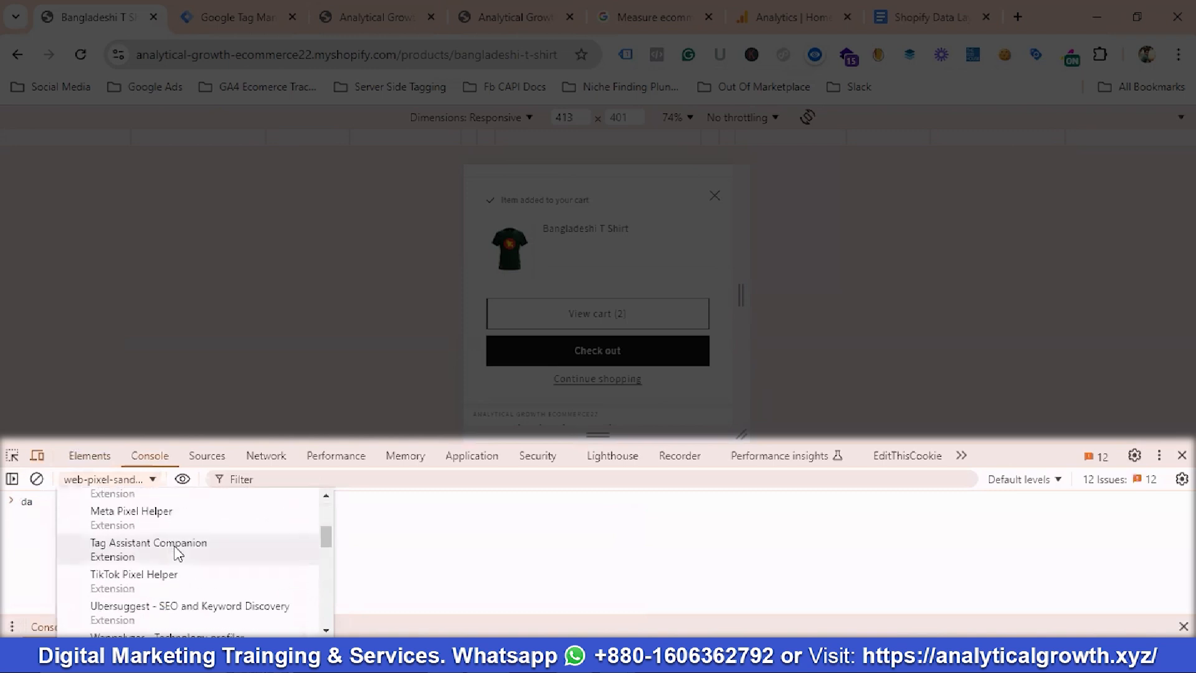
scroll(181, 554, down, 3)
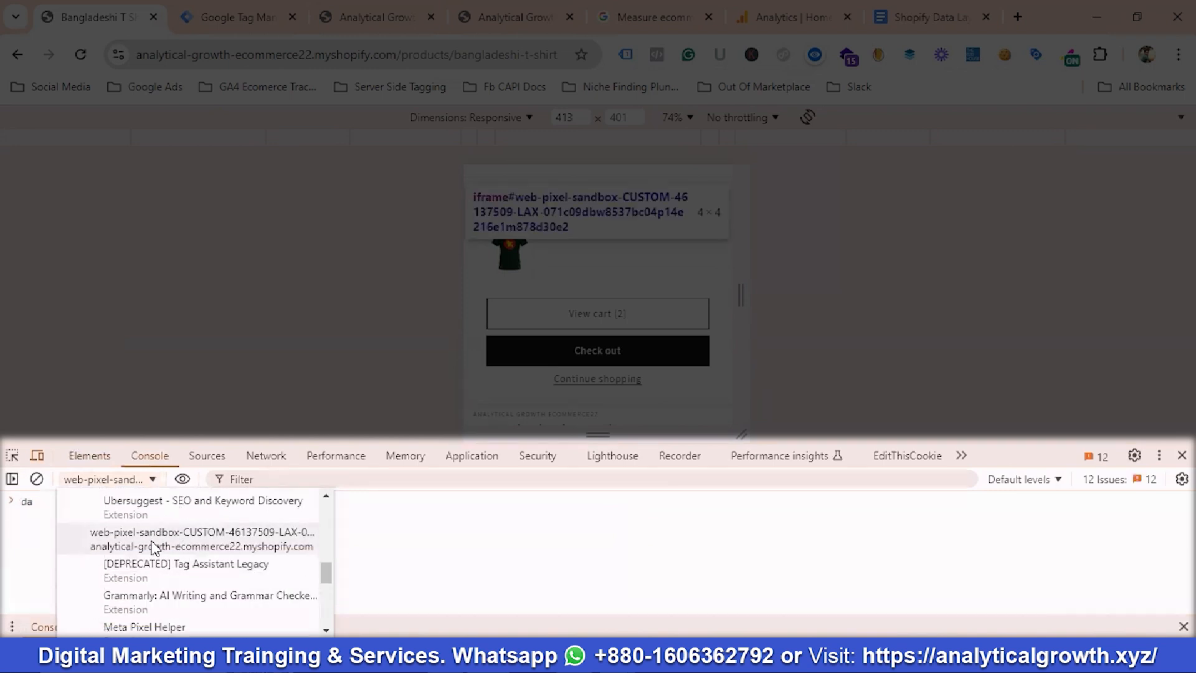
click(155, 548)
click(58, 503)
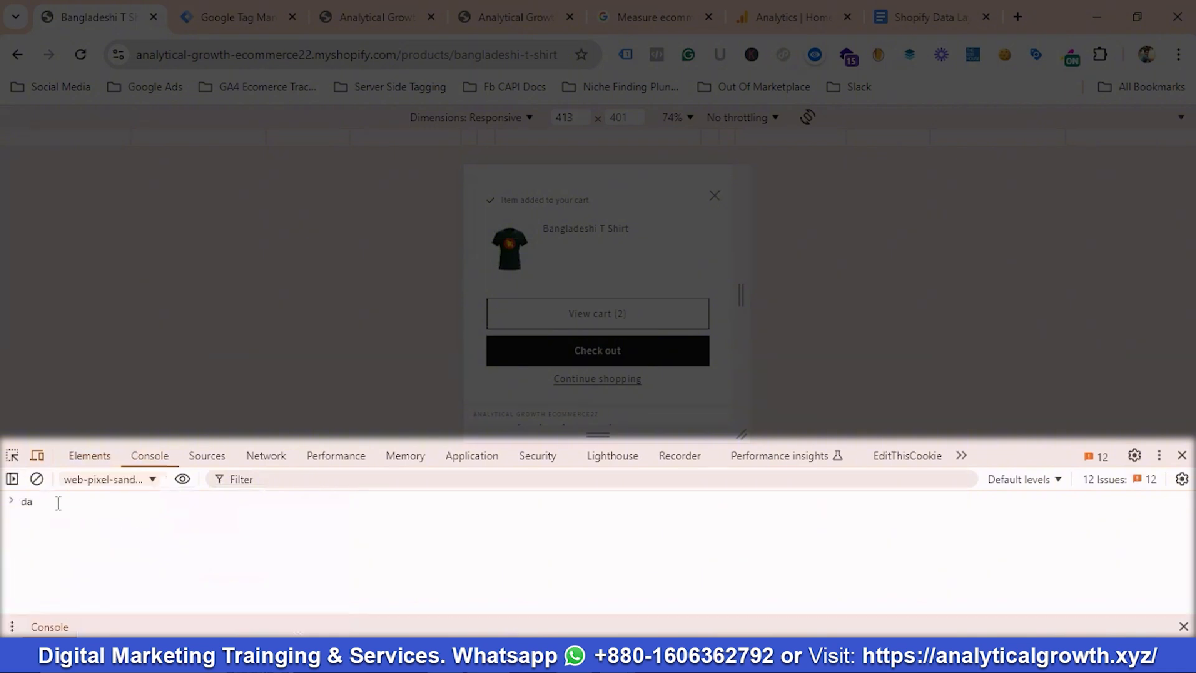
text(da)
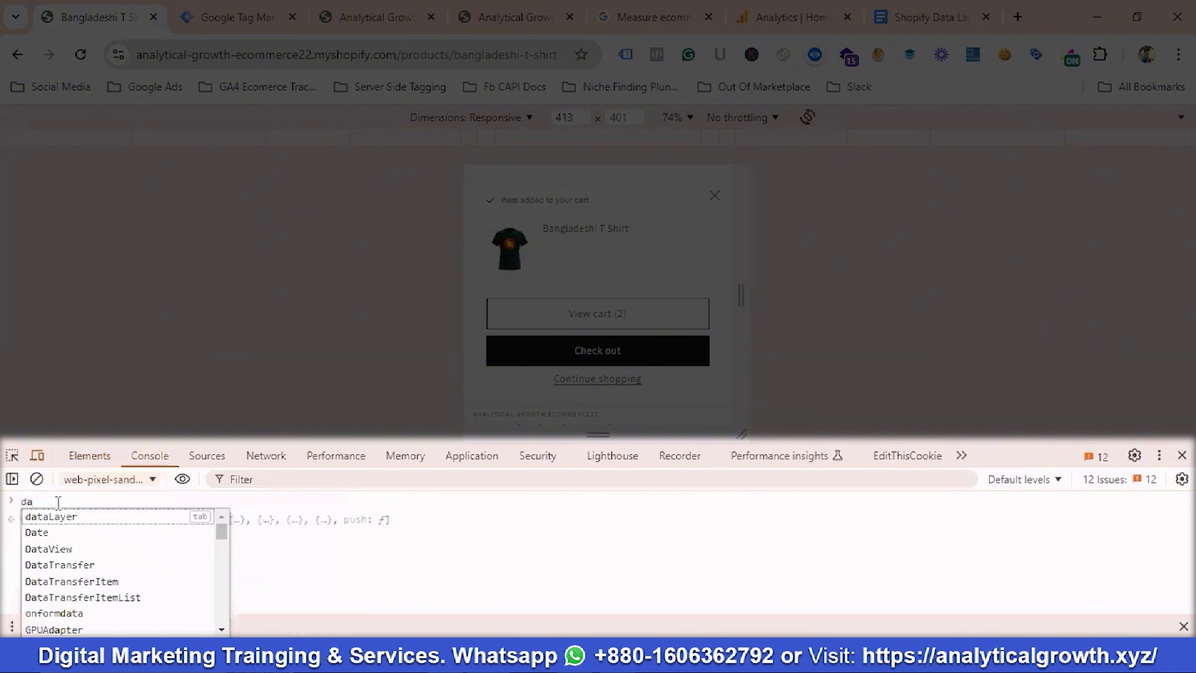
click(52, 517)
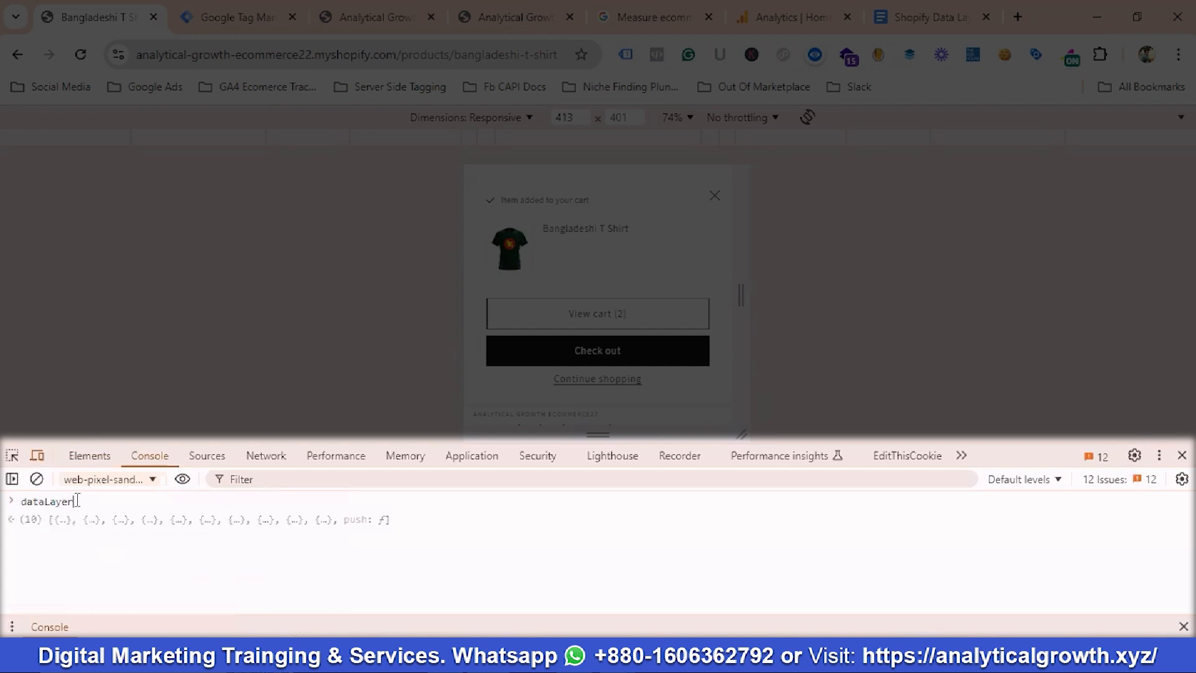
key(Return)
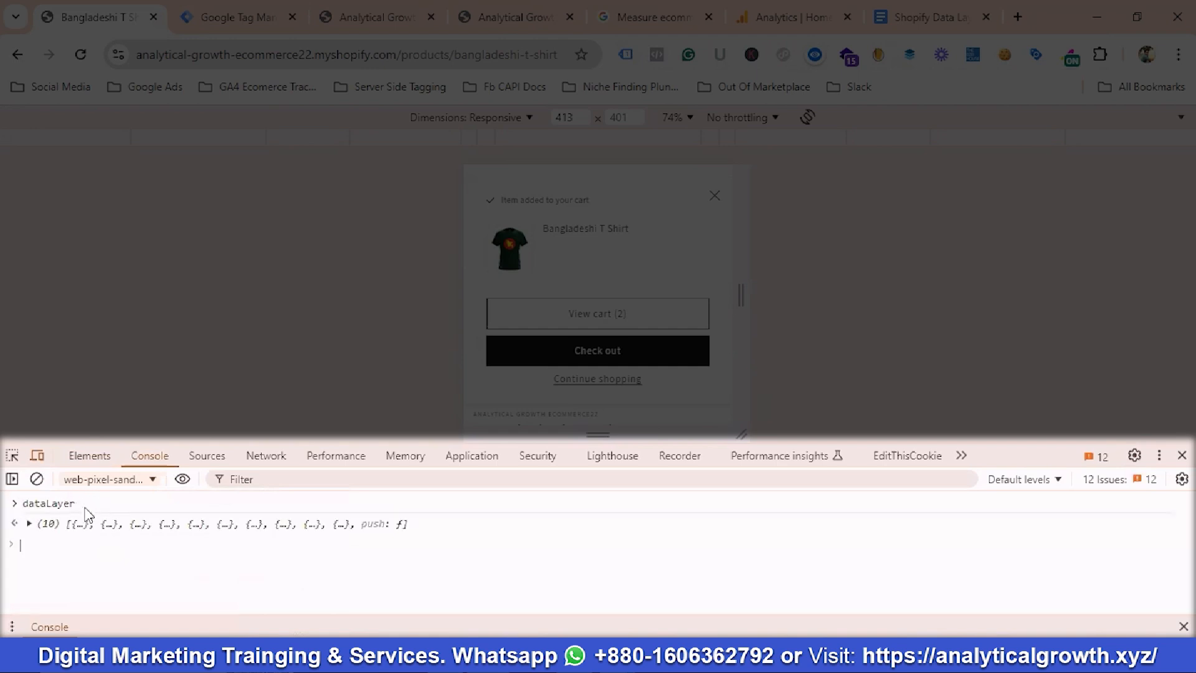
Step: Expand the dataLayer array and its first add_to_cart event to examine the recorded ecommerce data, closing the developer tools when done
click(30, 524)
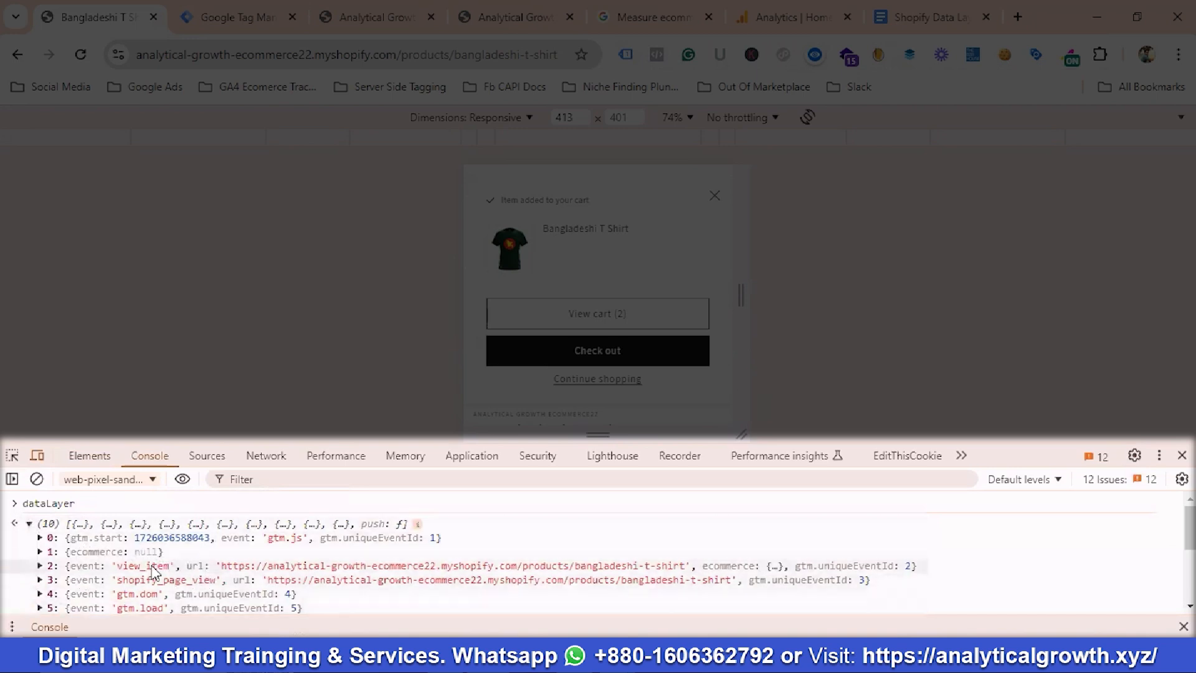
scroll(207, 593, down, 3)
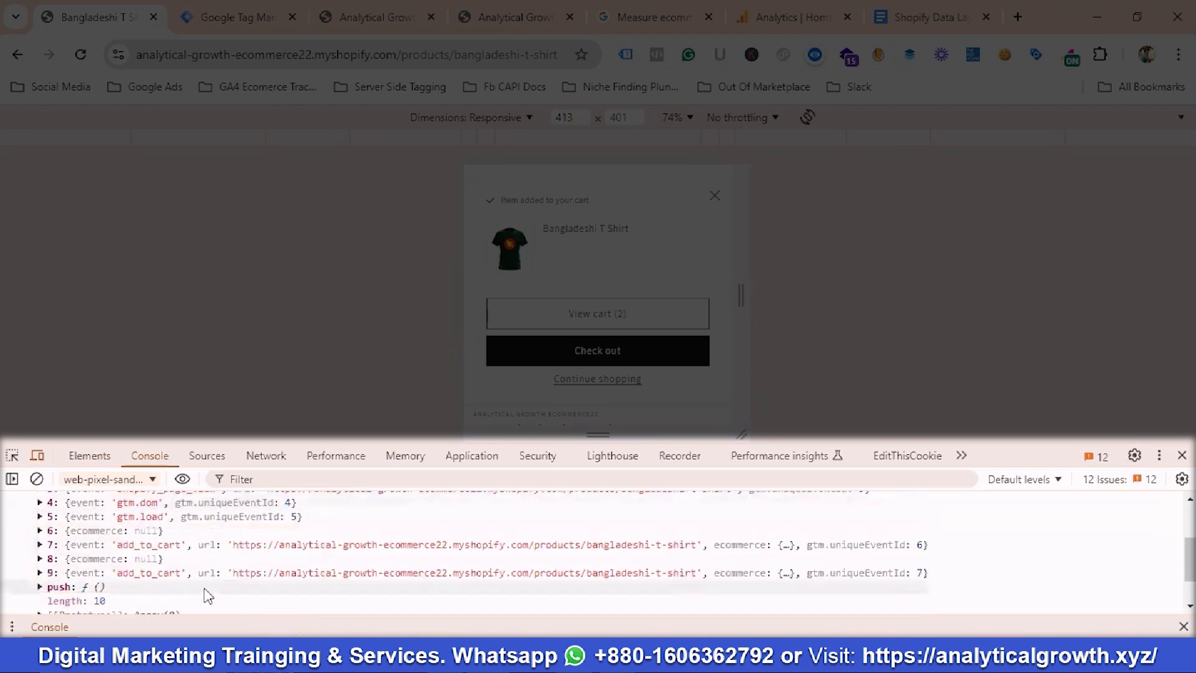
click(39, 544)
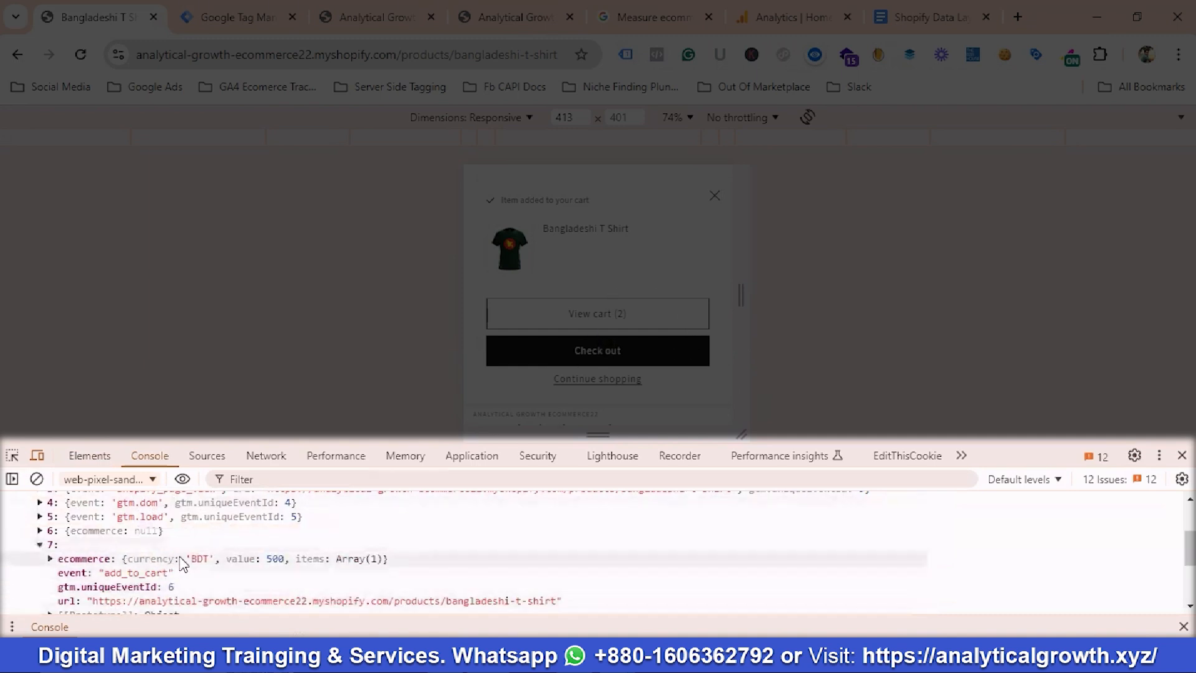
scroll(183, 571, down, 3)
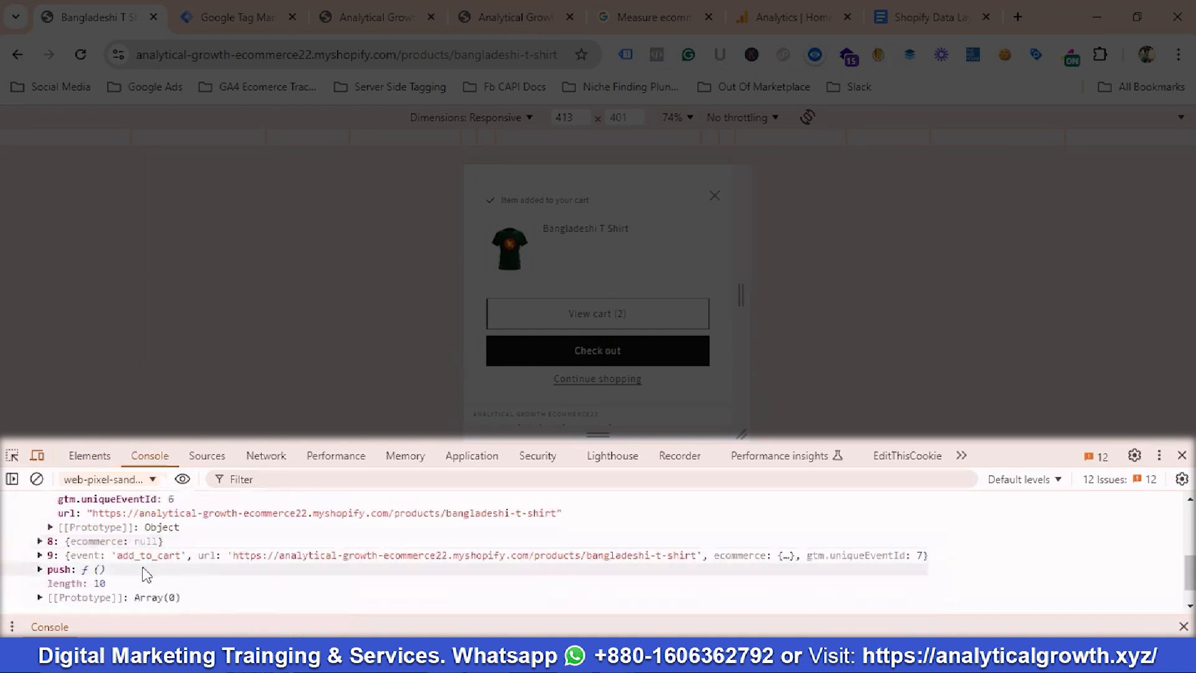
scroll(187, 576, up, 3)
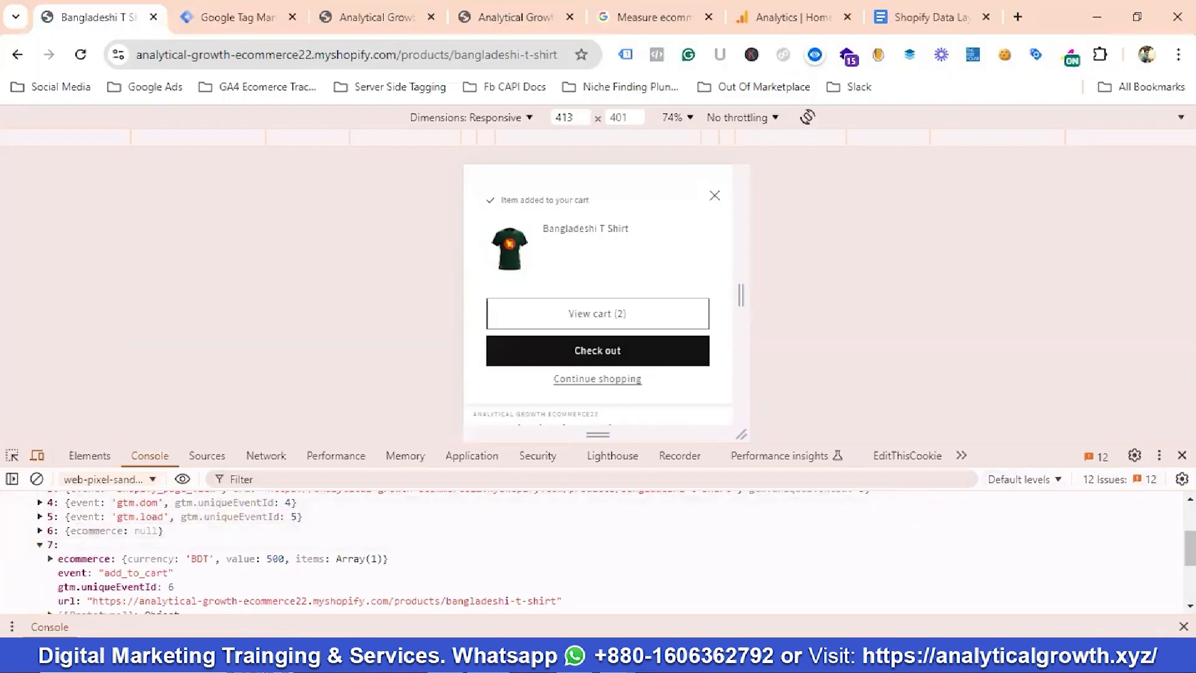
click(1182, 455)
scroll(430, 393, up, 2)
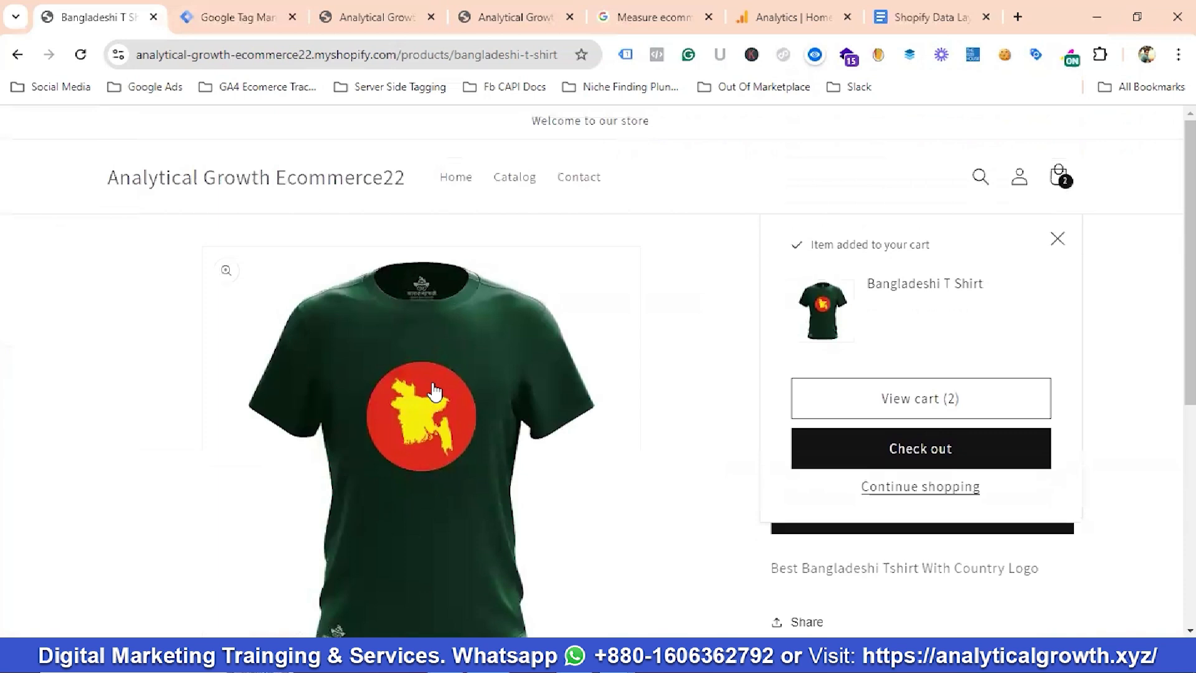
Step: In the Google Tag Manager container, start a new user-defined variable named "GA4 Measurement Id"
click(249, 18)
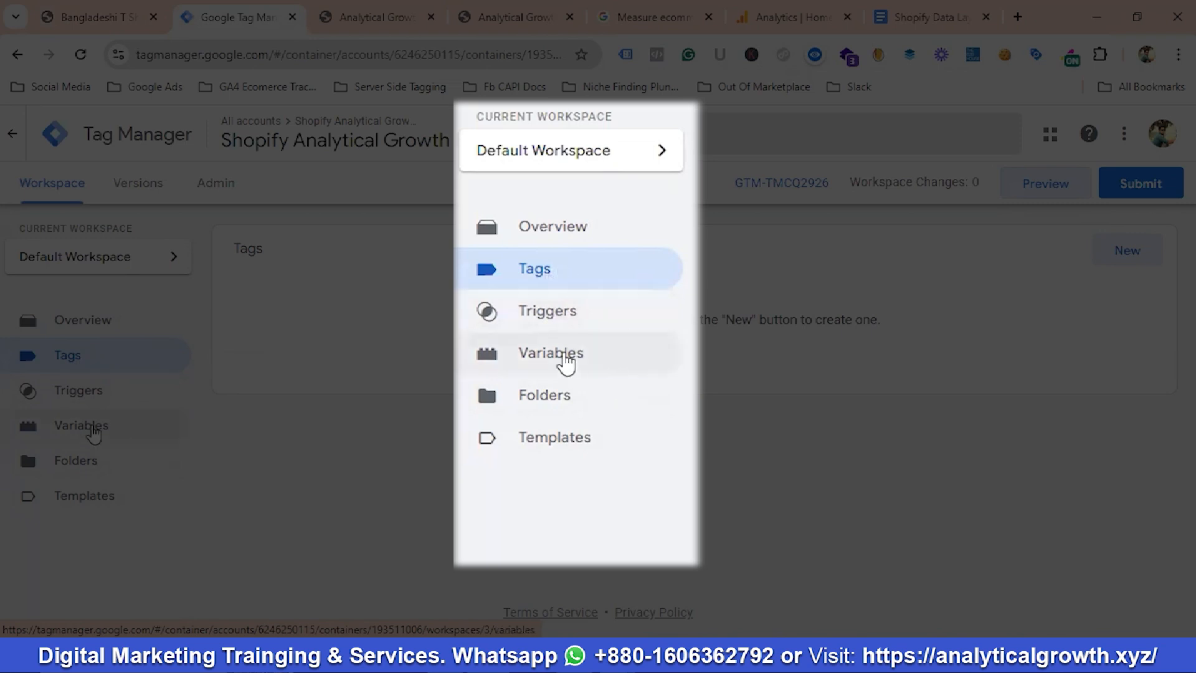
click(92, 428)
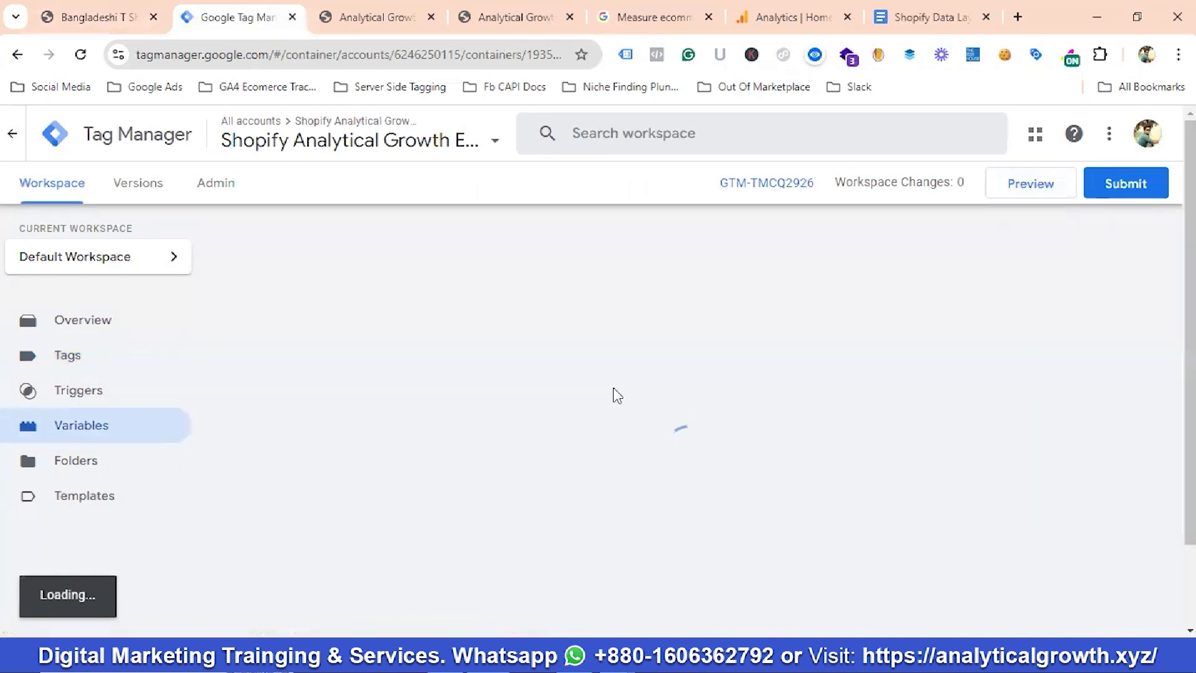
scroll(614, 389, down, 2)
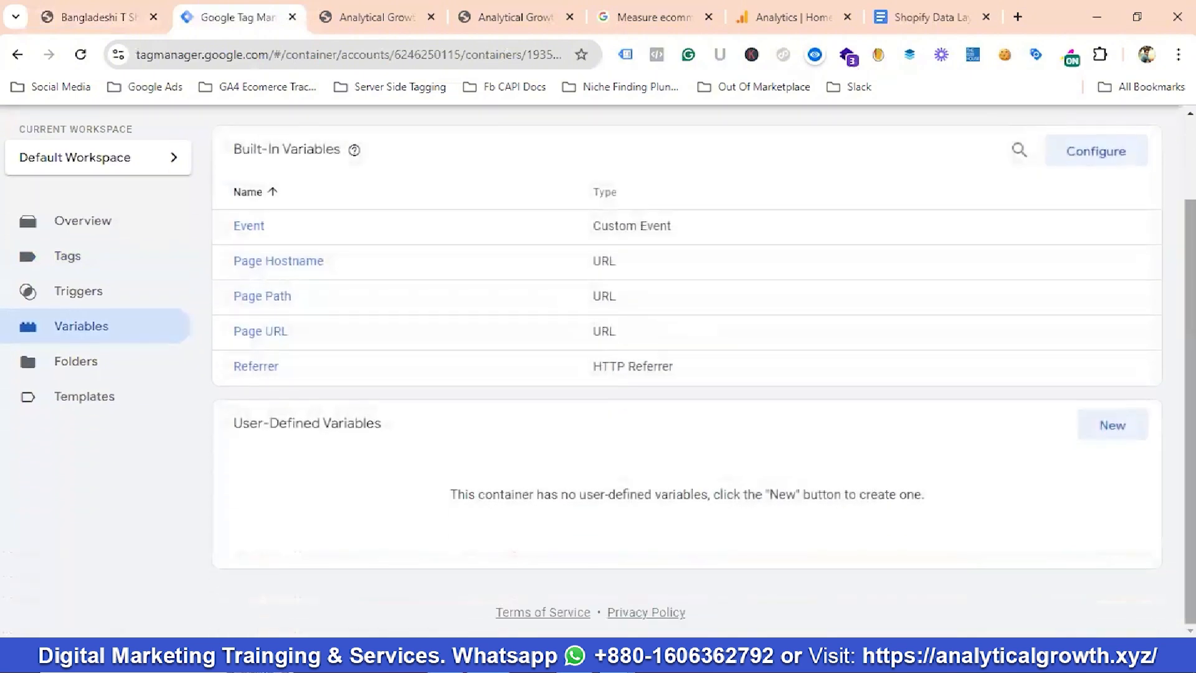
click(1112, 428)
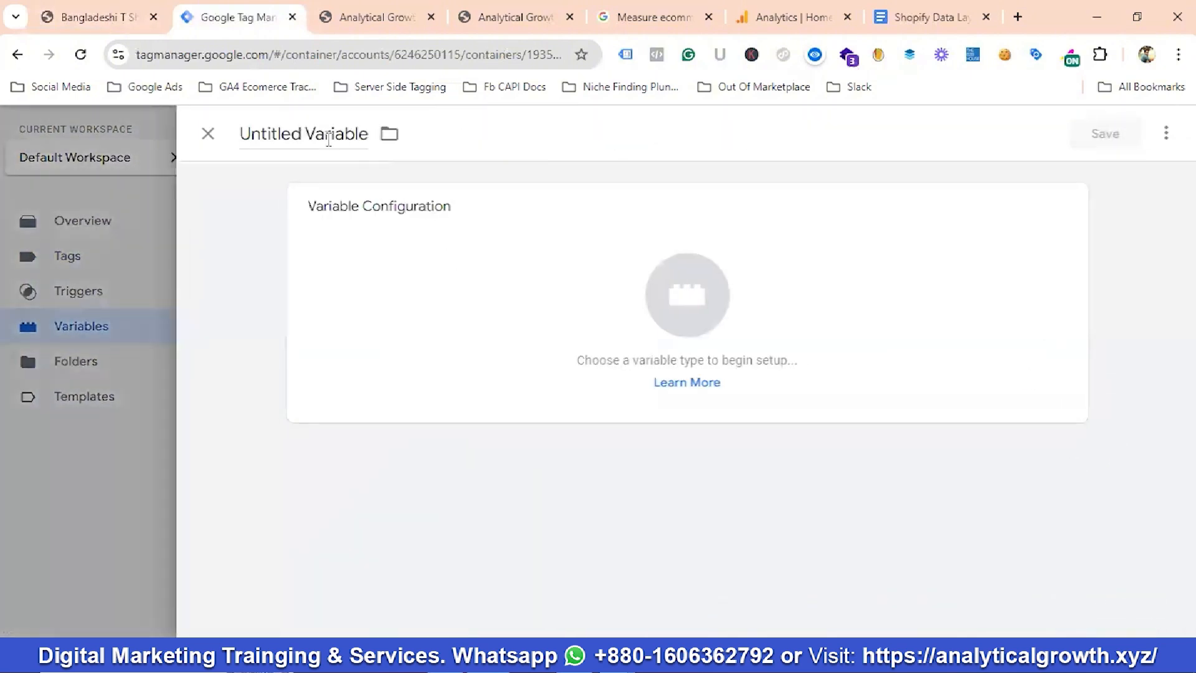
click(325, 134)
key(ctrl+a)
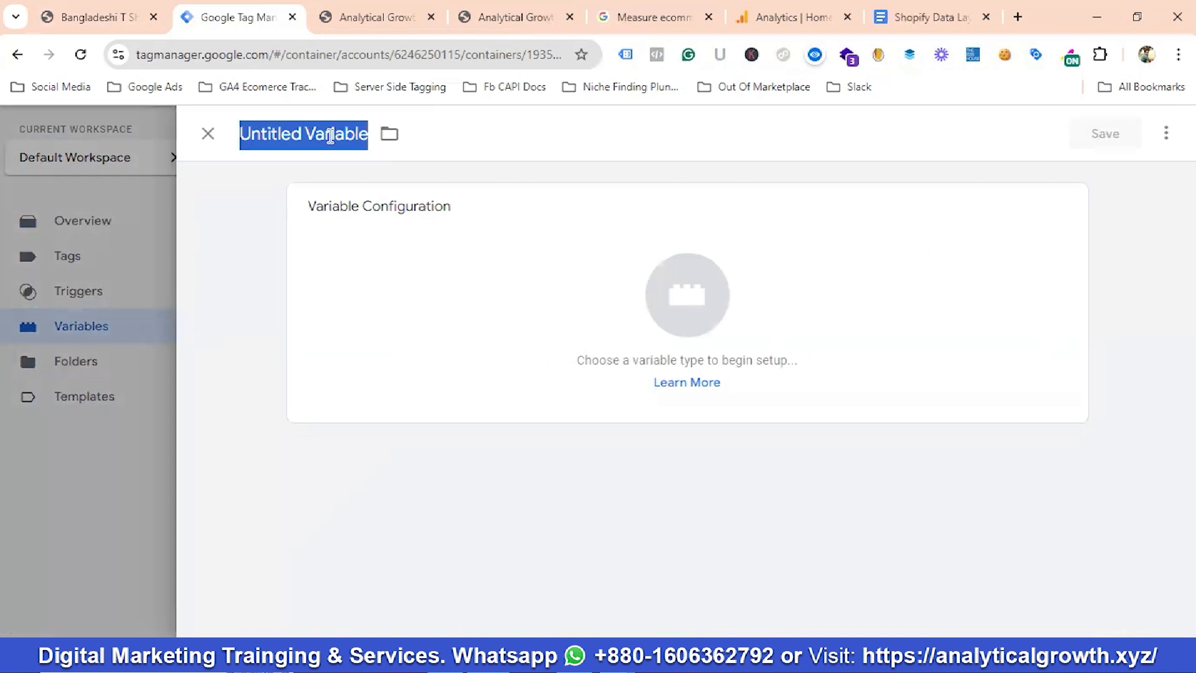
key(BackSpace)
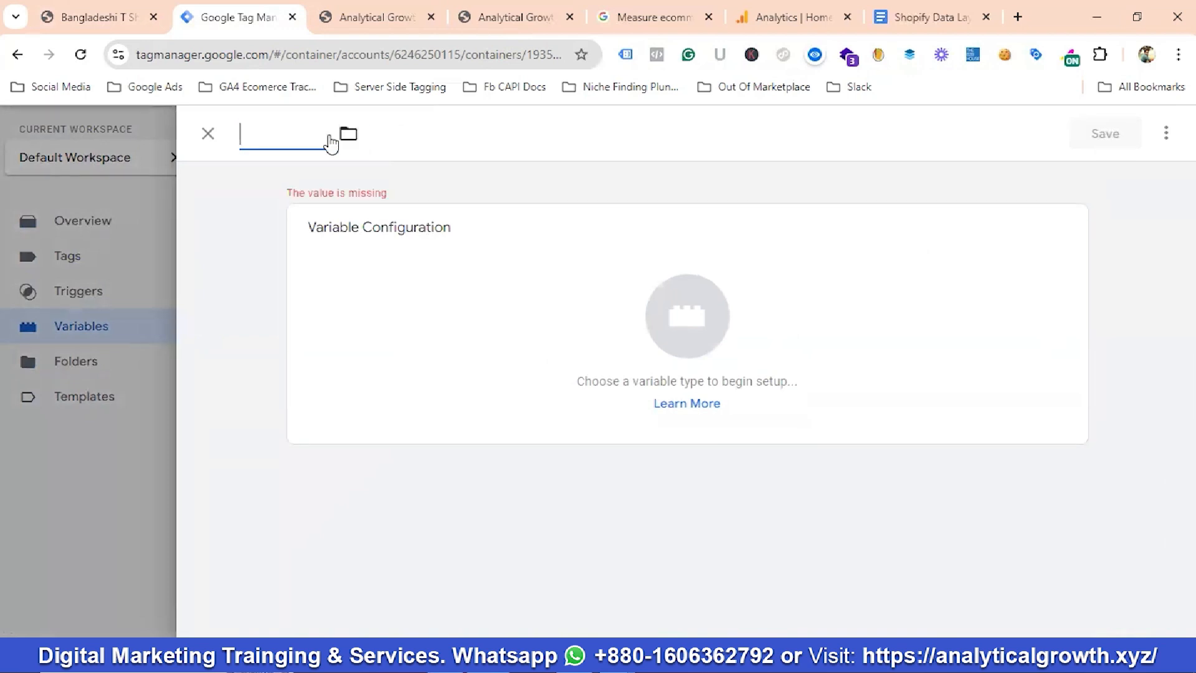
text(GA4)
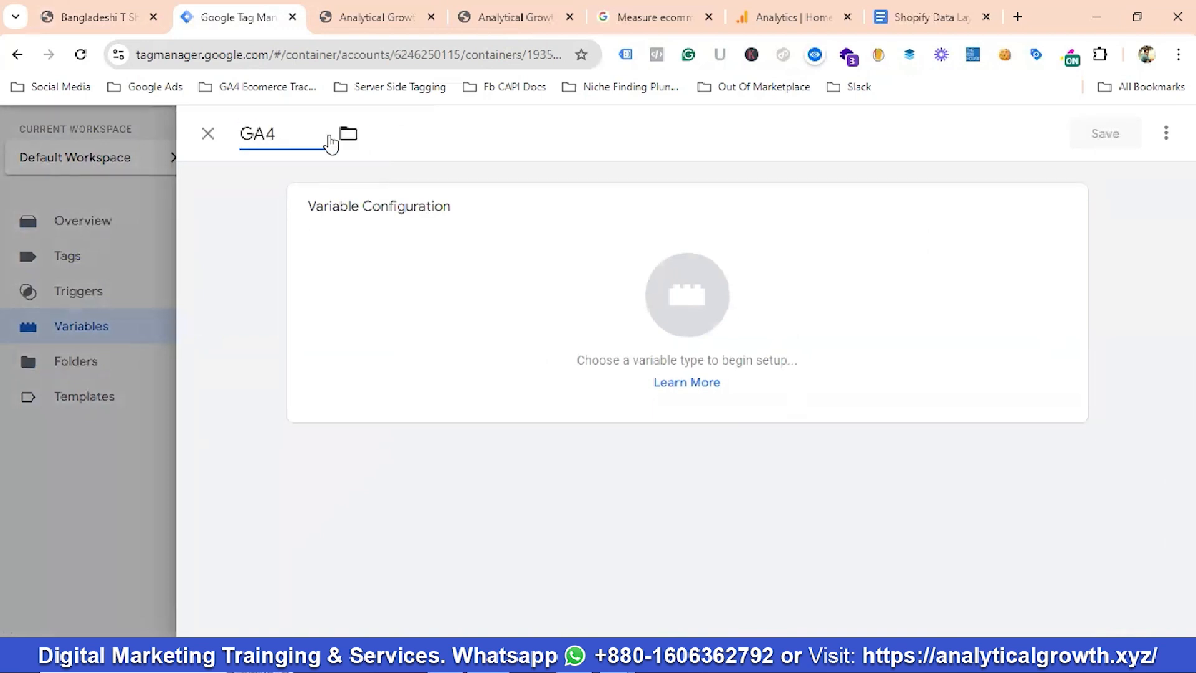
text( Measure)
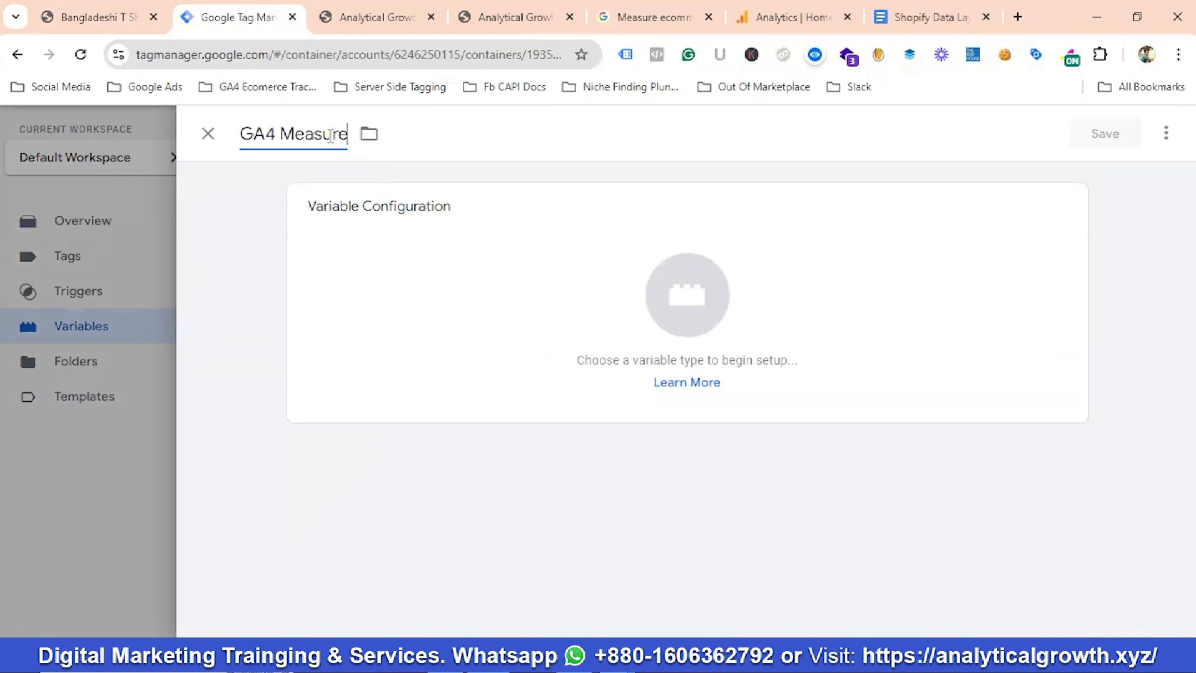
text(ment Id)
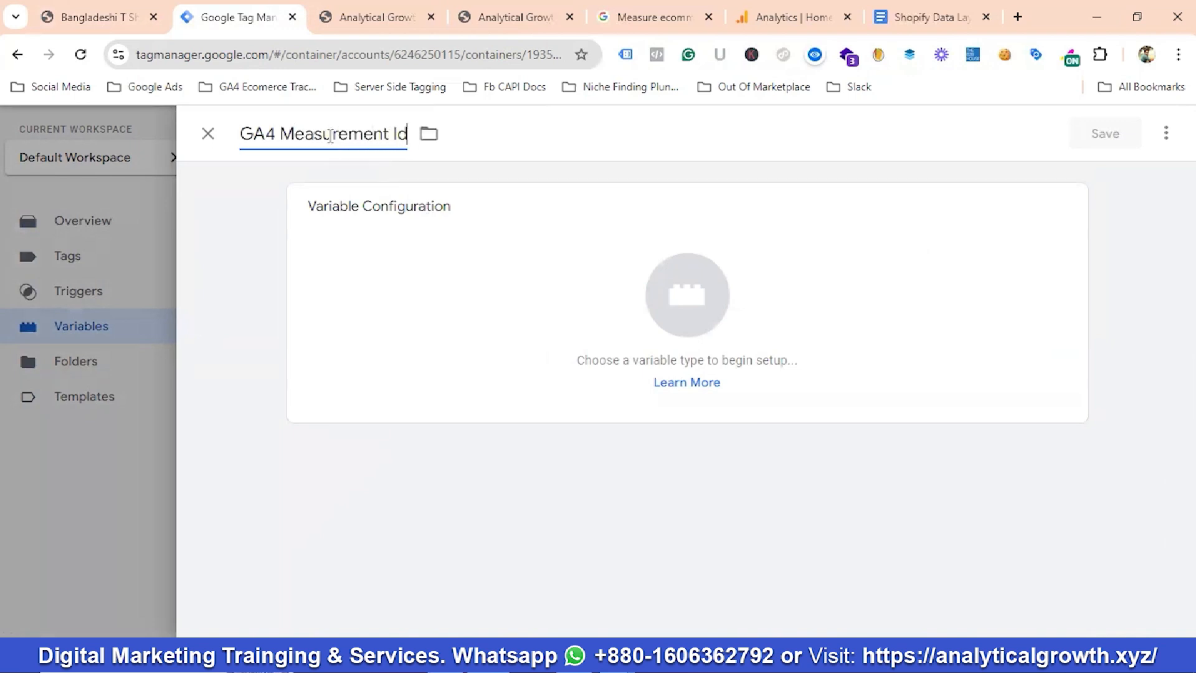
Step: Set the variable type of the GA4 Measurement Id variable to Constant
click(686, 308)
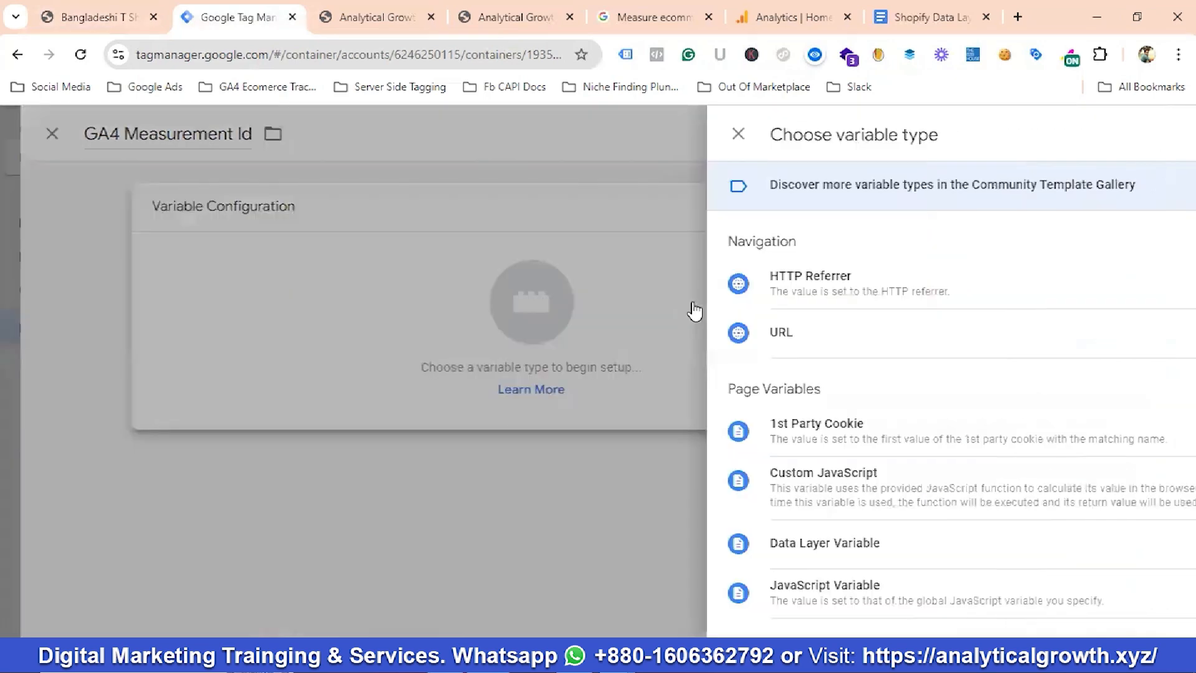
scroll(760, 342, down, 5)
scroll(763, 347, down, 3)
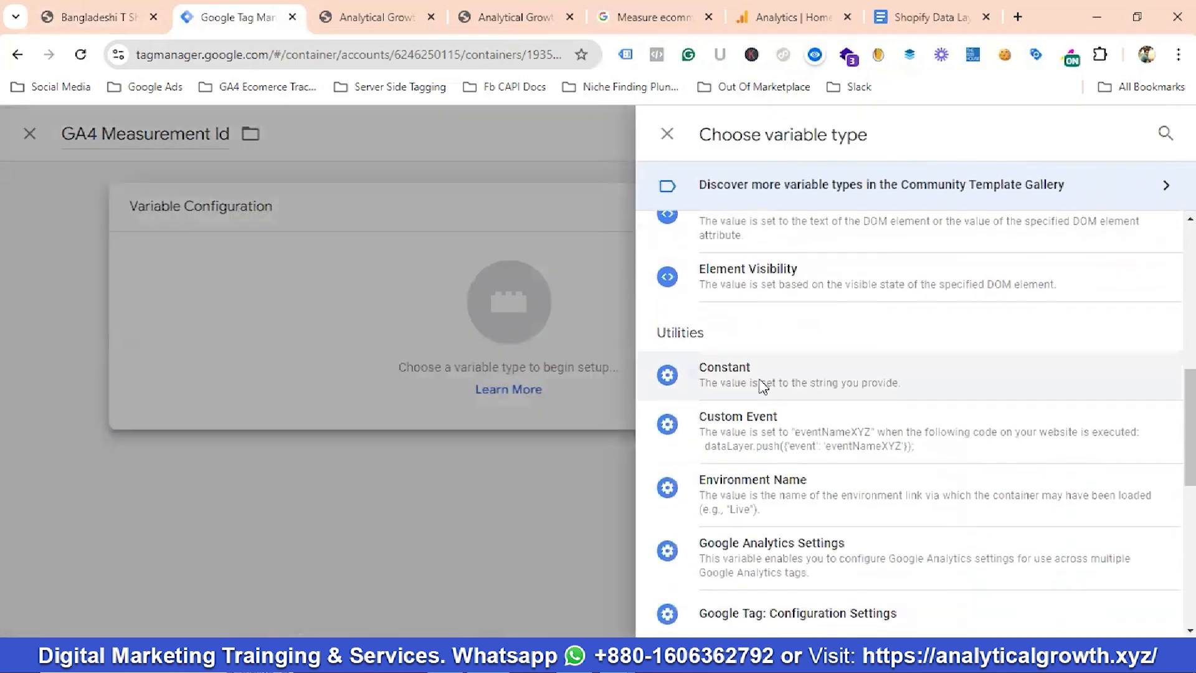
click(761, 387)
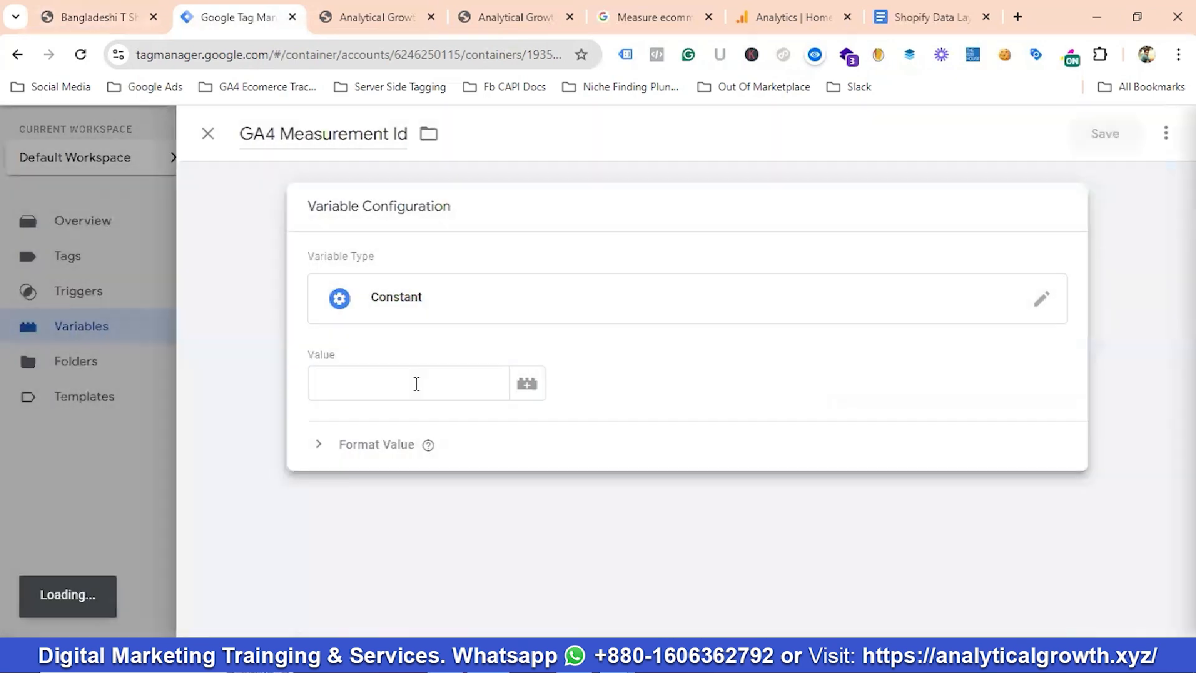
Step: Switch to Google Analytics, open the property's Analytical Growth Ecom web data stream and copy its measurement ID
click(778, 18)
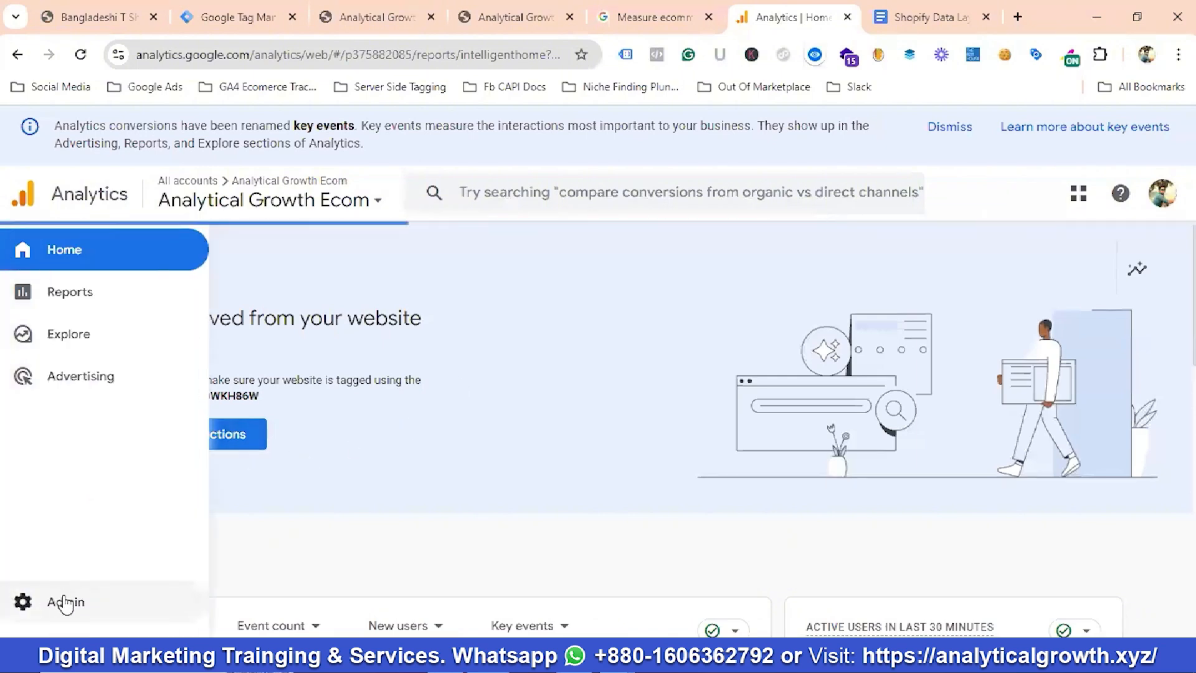
click(23, 599)
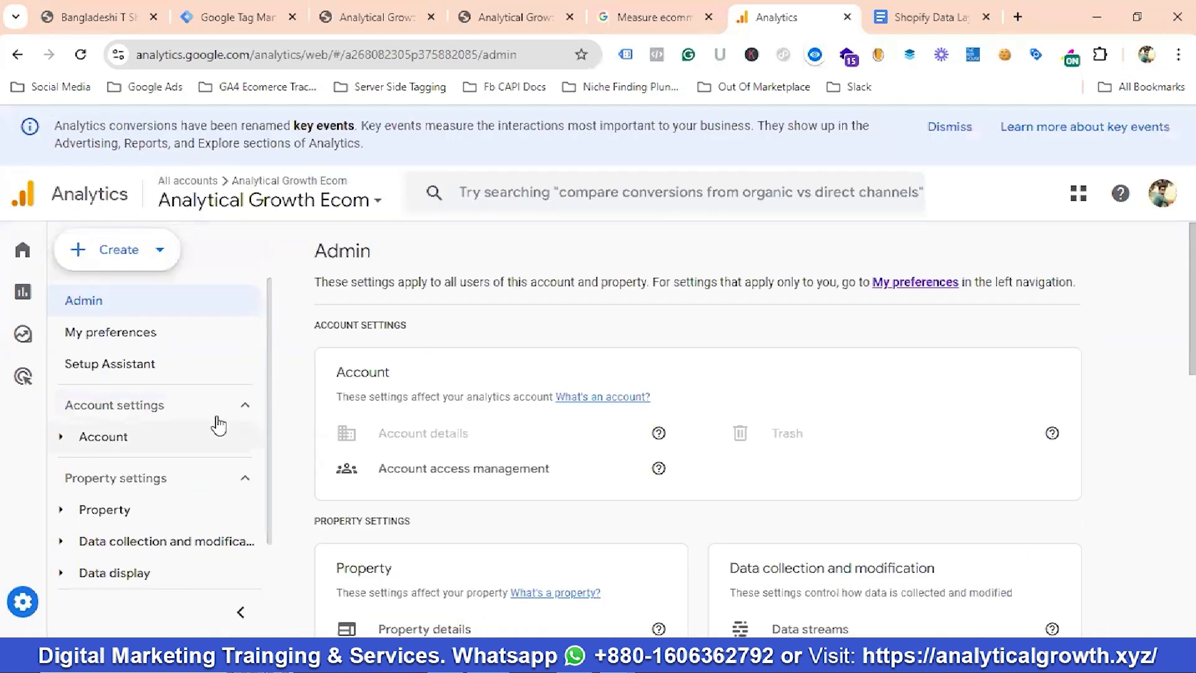
scroll(215, 422, down, 1)
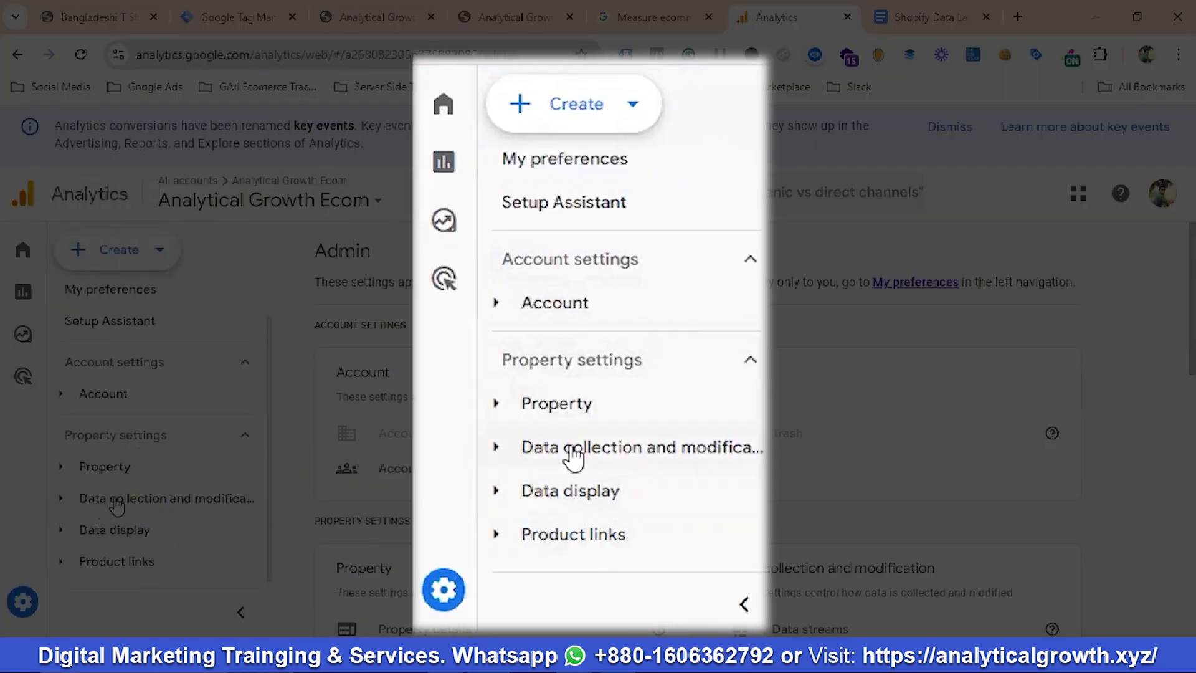
click(137, 506)
scroll(156, 502, down, 2)
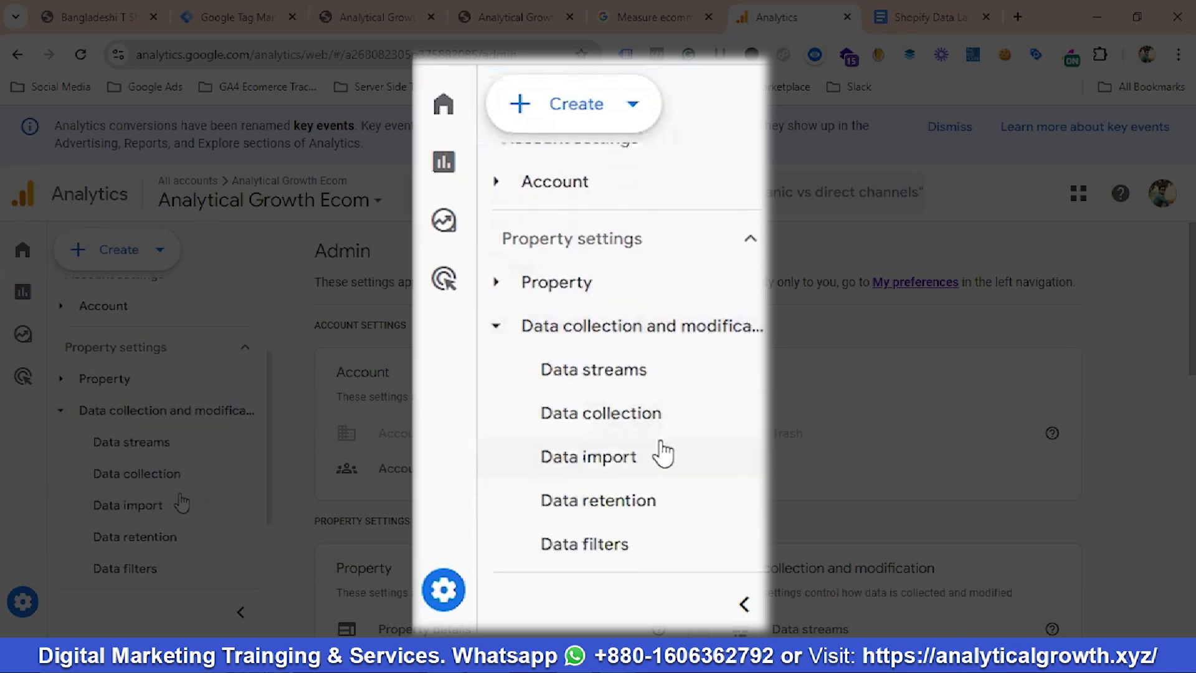
click(140, 446)
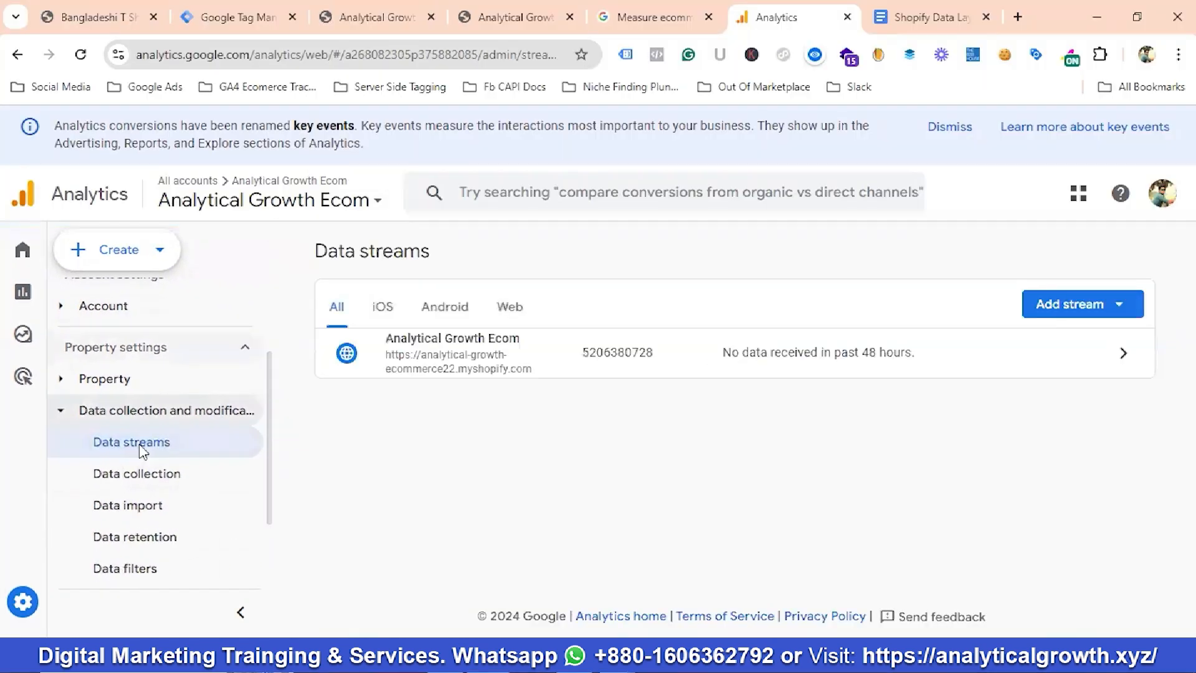
click(448, 350)
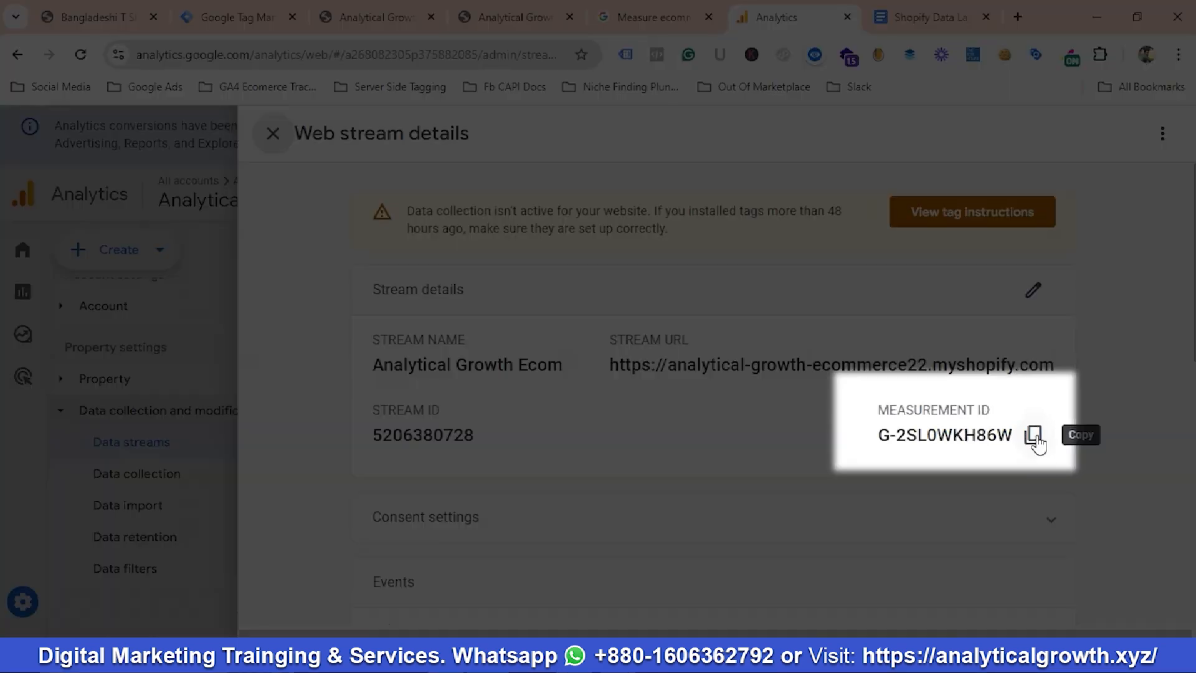
click(1034, 435)
Step: Back in Google Tag Manager, set the GA4 Measurement Id variable's value to G-2SL0WKH86W and save the variable
click(226, 22)
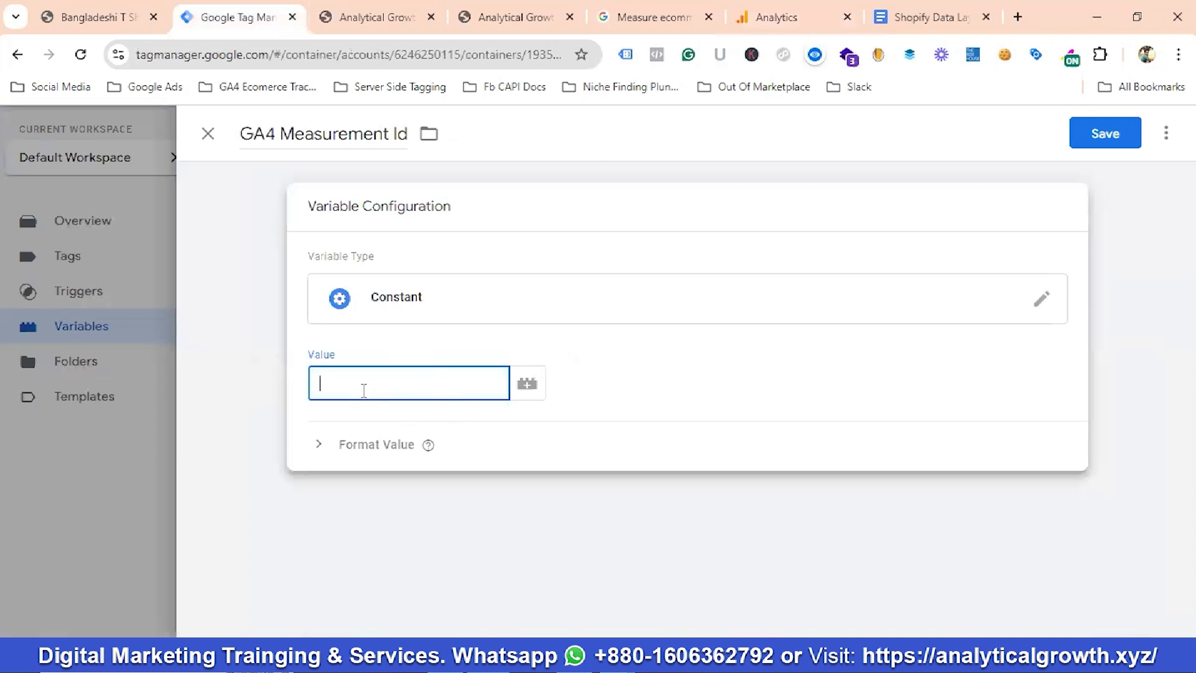
key(ctrl+v)
click(1103, 140)
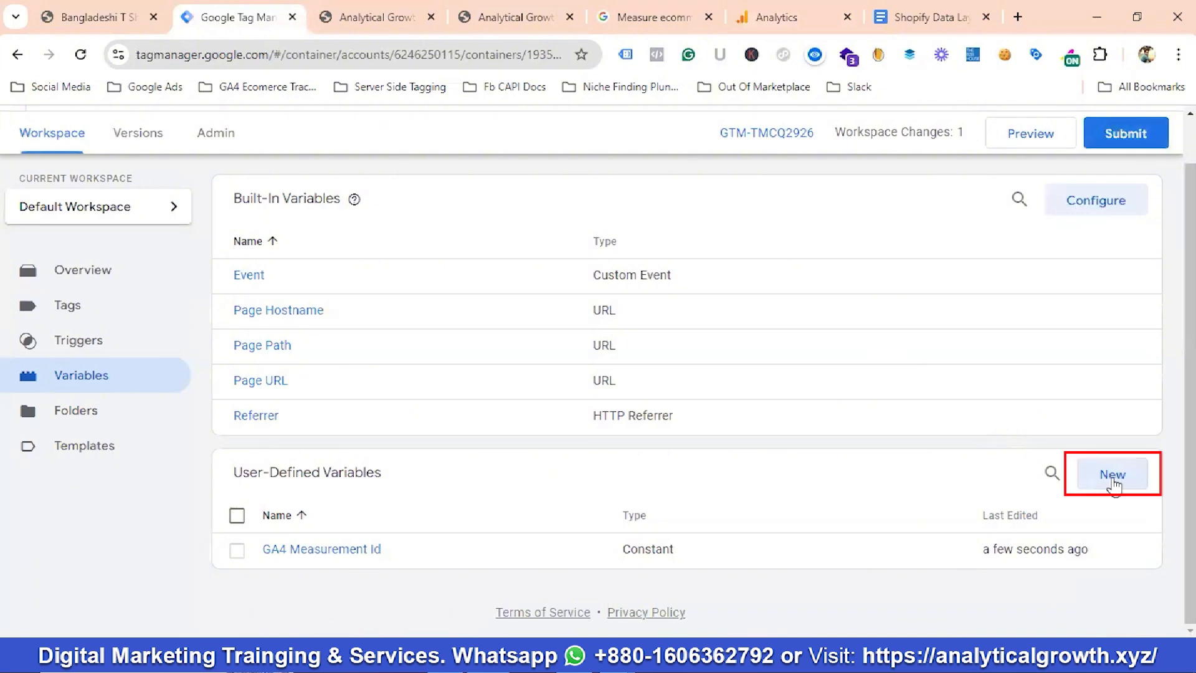
Step: In the Google Analytics ecommerce guide, review the purchase event's tag configuration variables, then collapse that section to see its dataLayer code sample
click(643, 19)
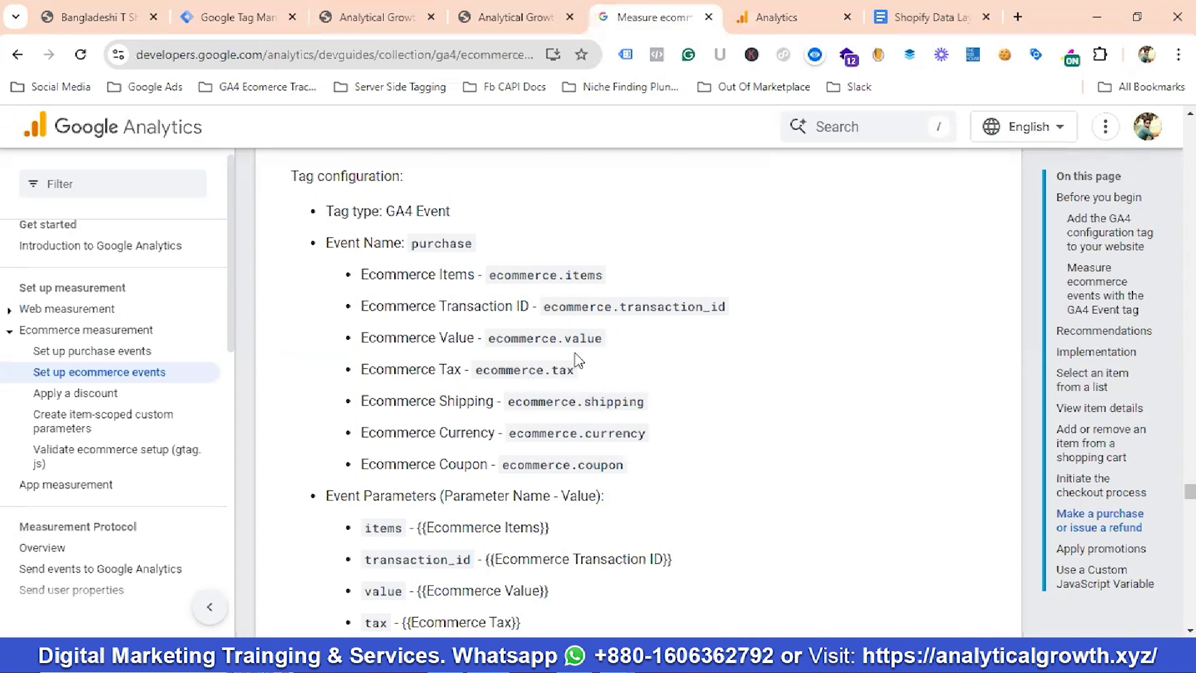
scroll(587, 362, down, 2)
scroll(587, 361, up, 3)
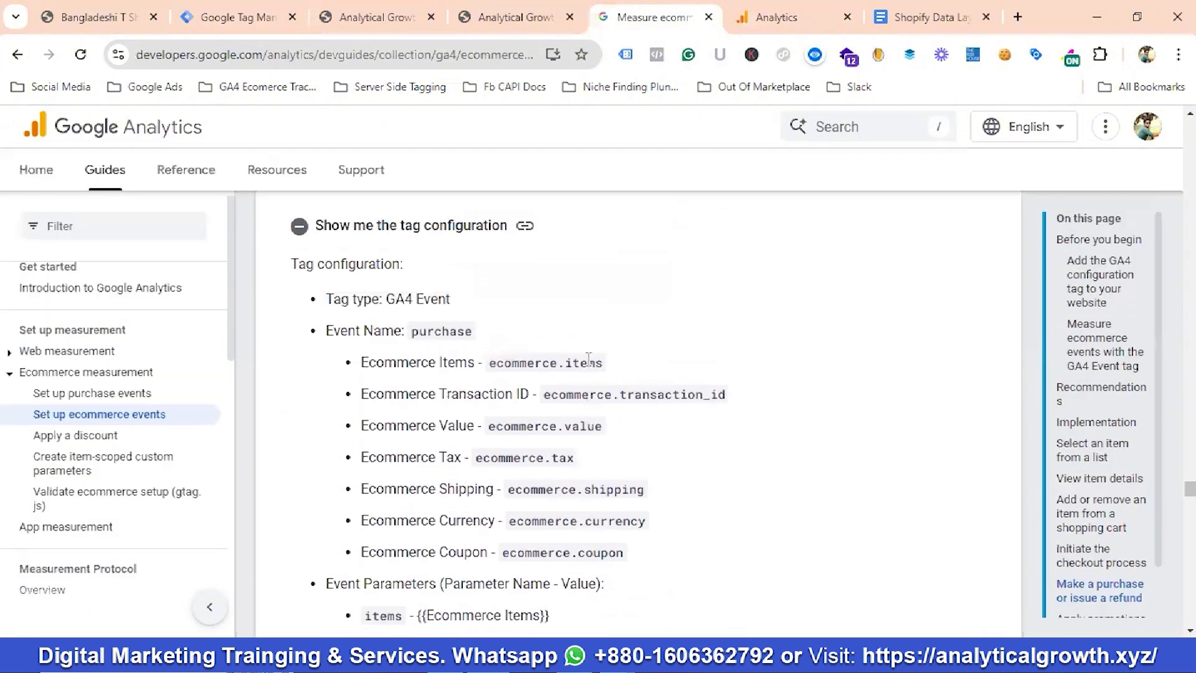
click(417, 226)
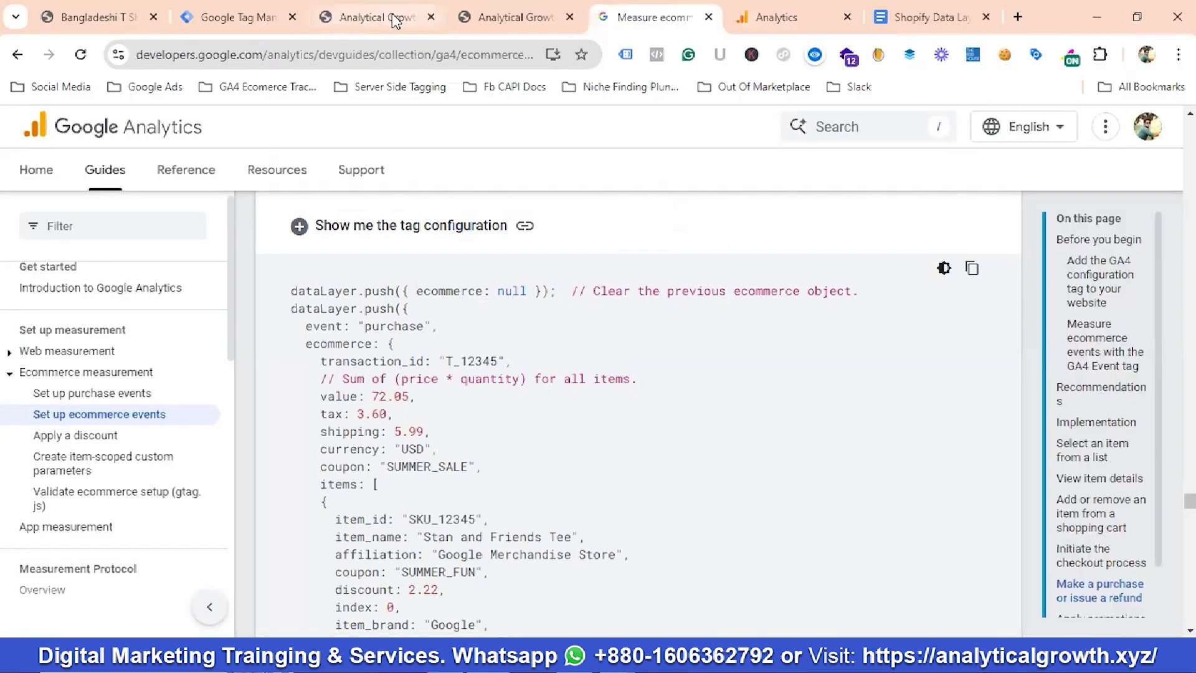
Step: Return to the store's Bangladeshi T Shirt product page and proceed to checkout with the cart
click(387, 16)
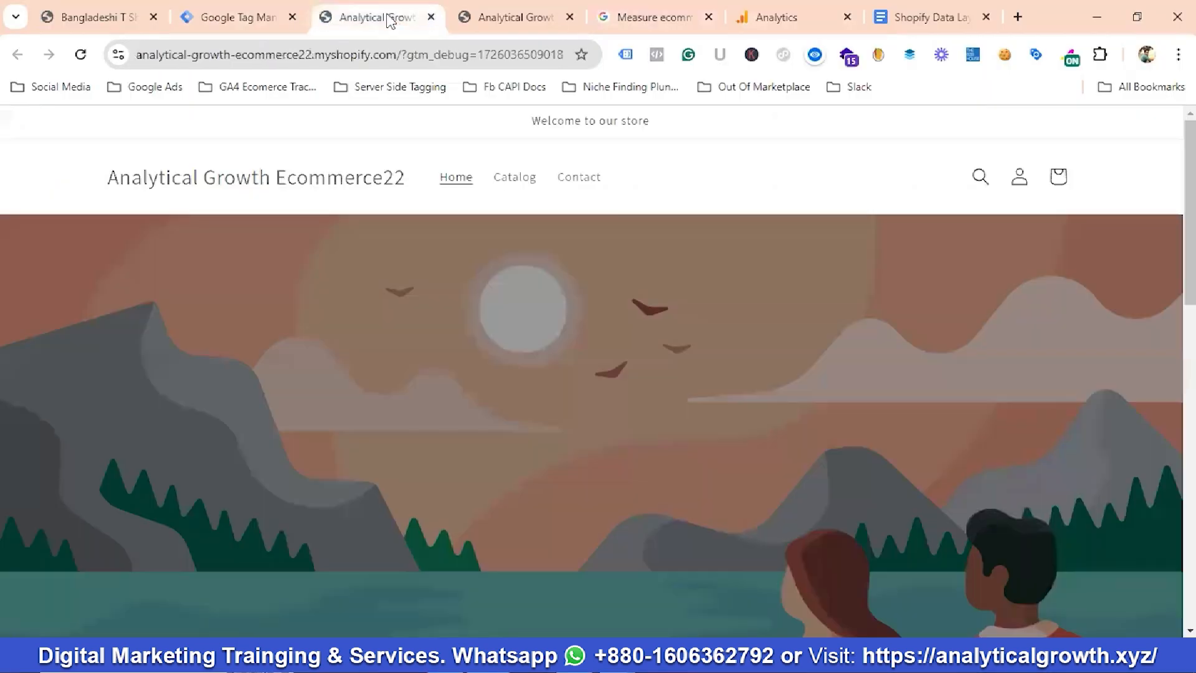
click(88, 17)
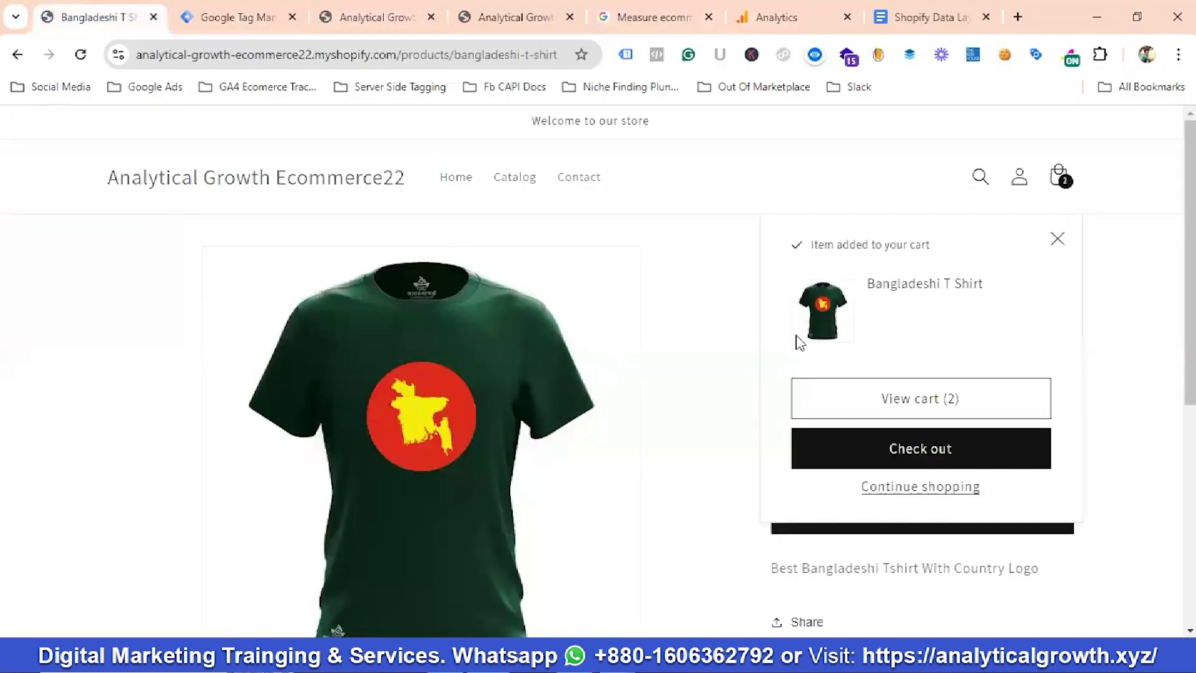
scroll(809, 349, down, 1)
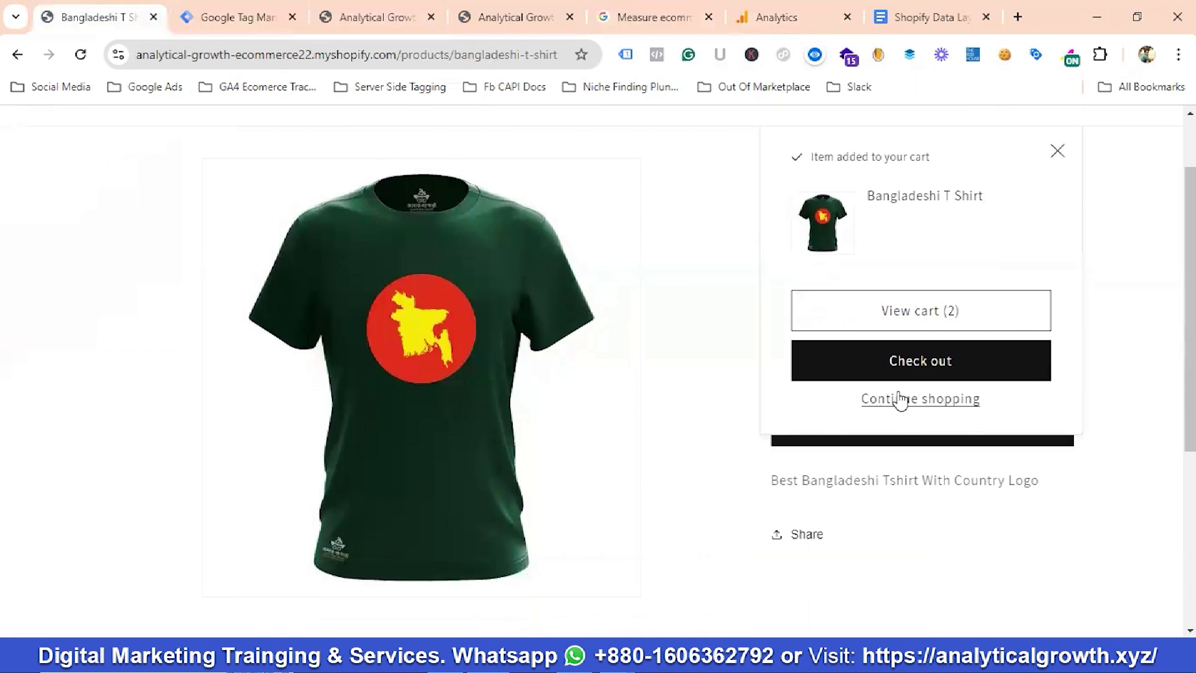
click(937, 370)
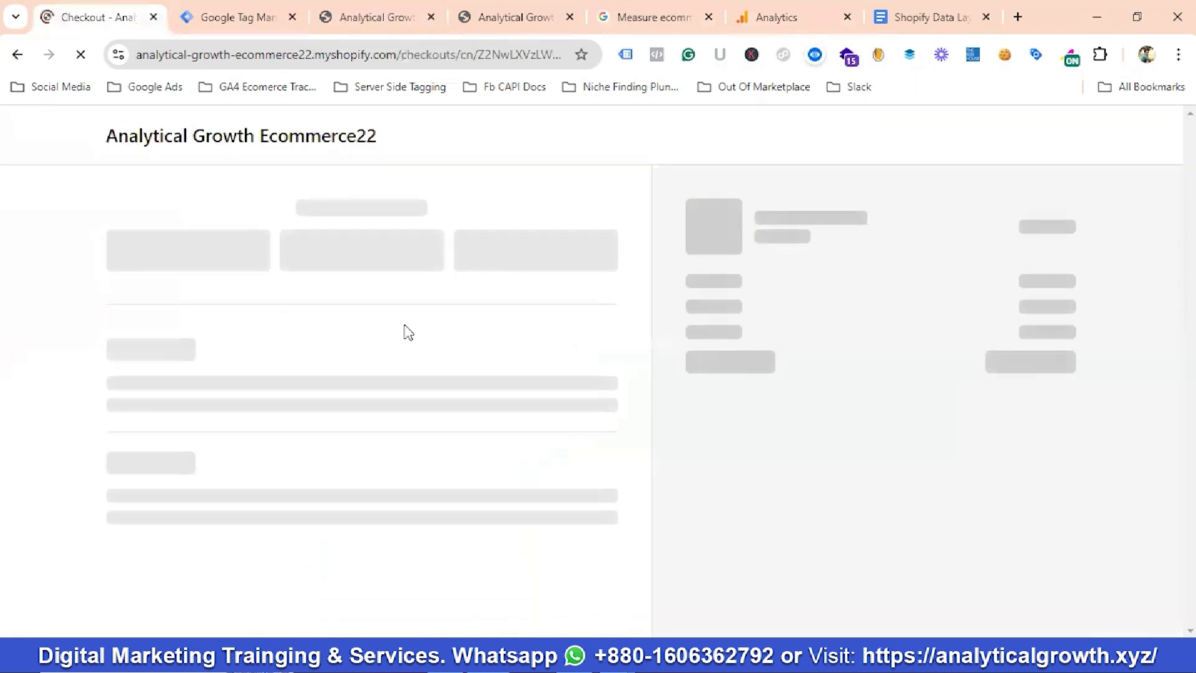
Step: Fill in the test credit card's number, expiration date and security code, and pay for the order
scroll(405, 331, down, 4)
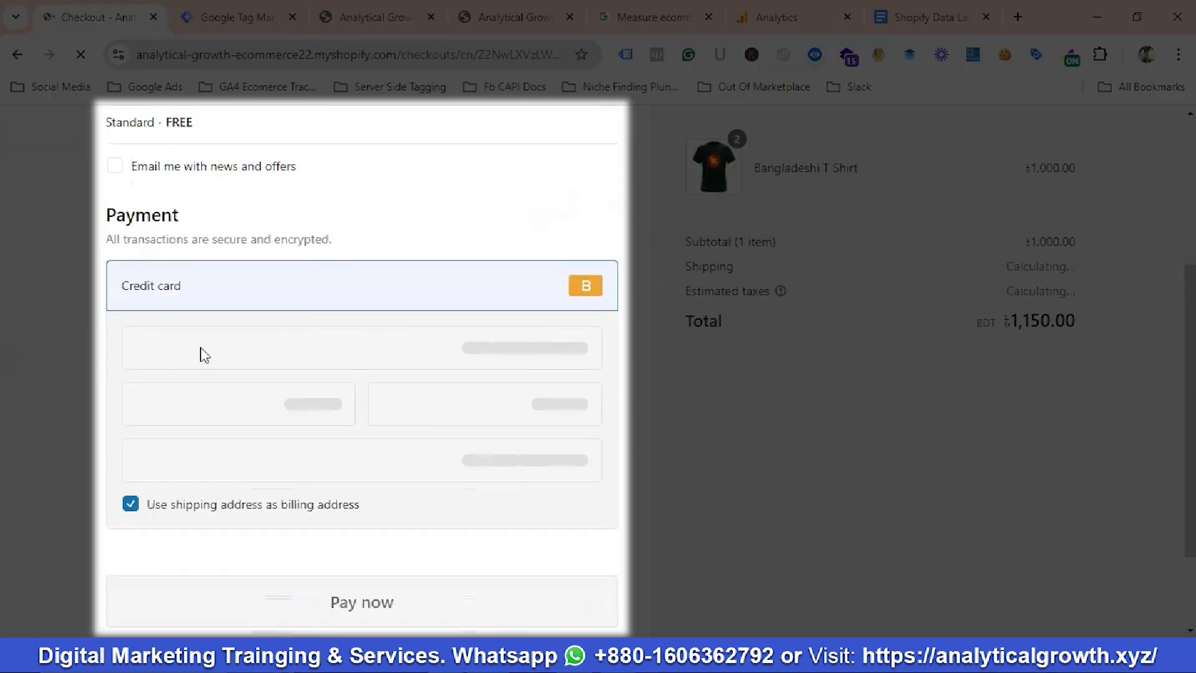
click(207, 347)
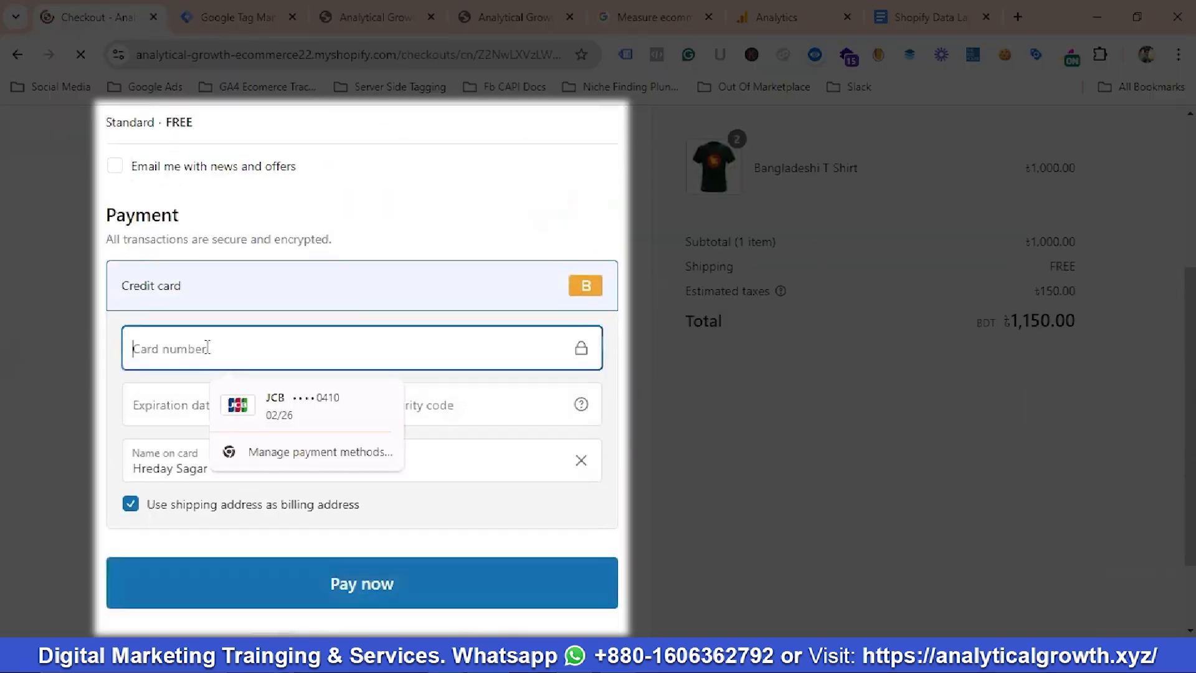
text(1)
click(176, 405)
text(02 /)
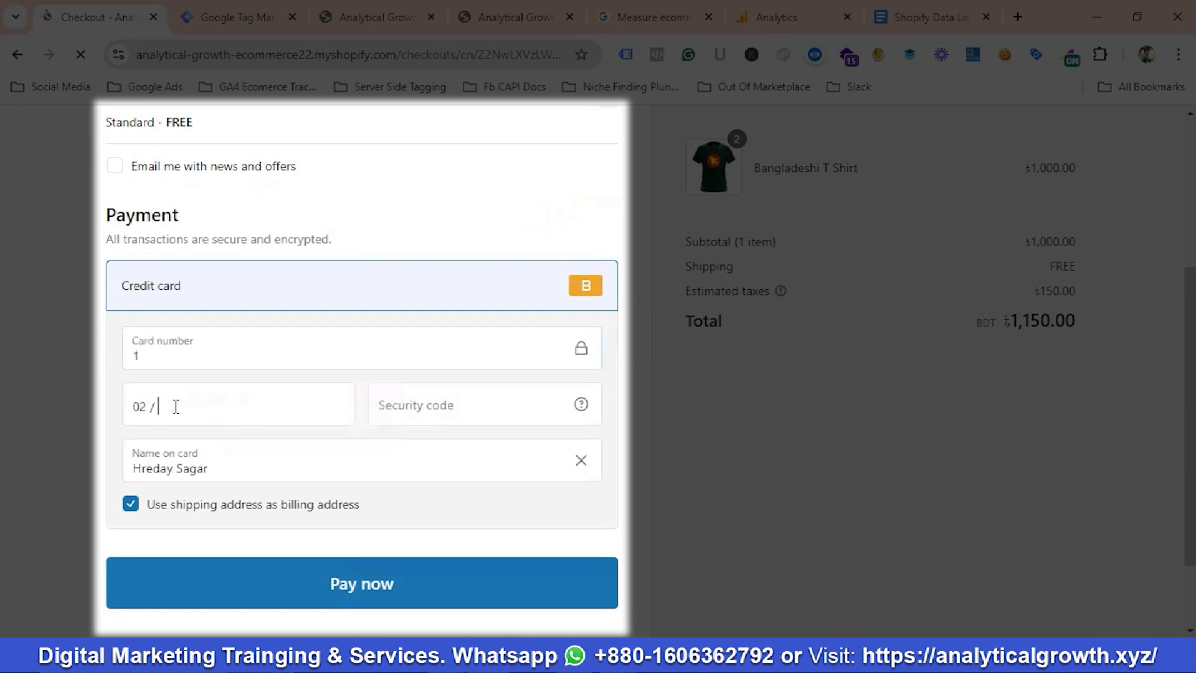
text(25)
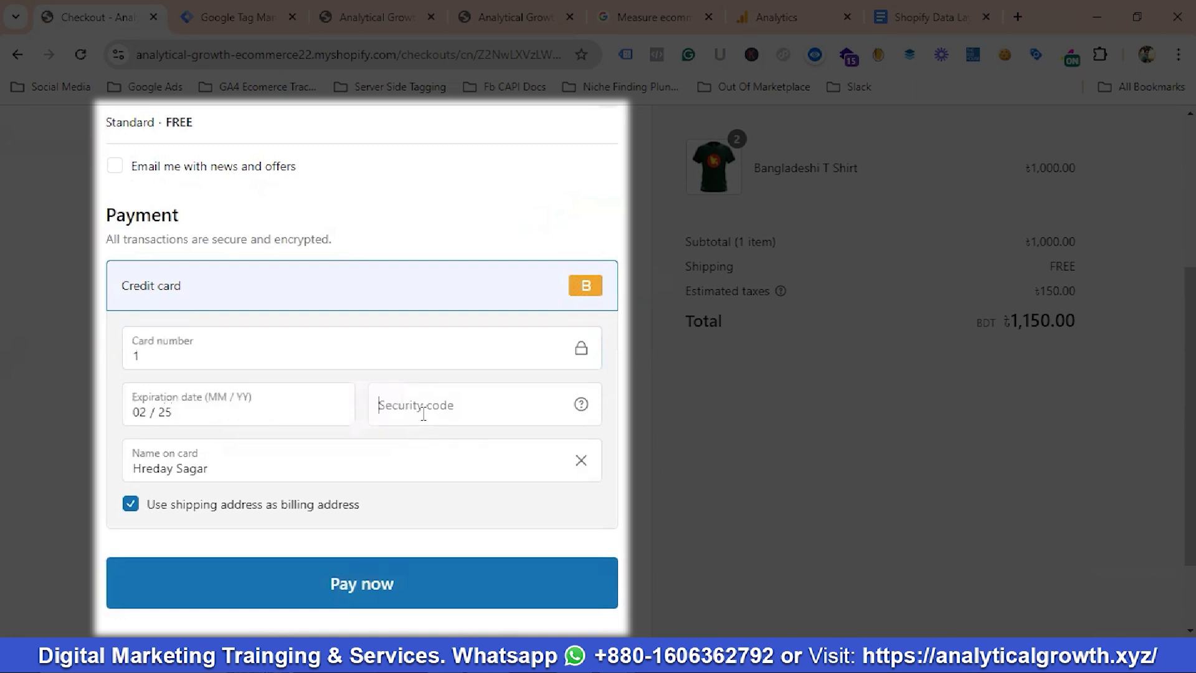
text(121)
scroll(424, 413, down, 2)
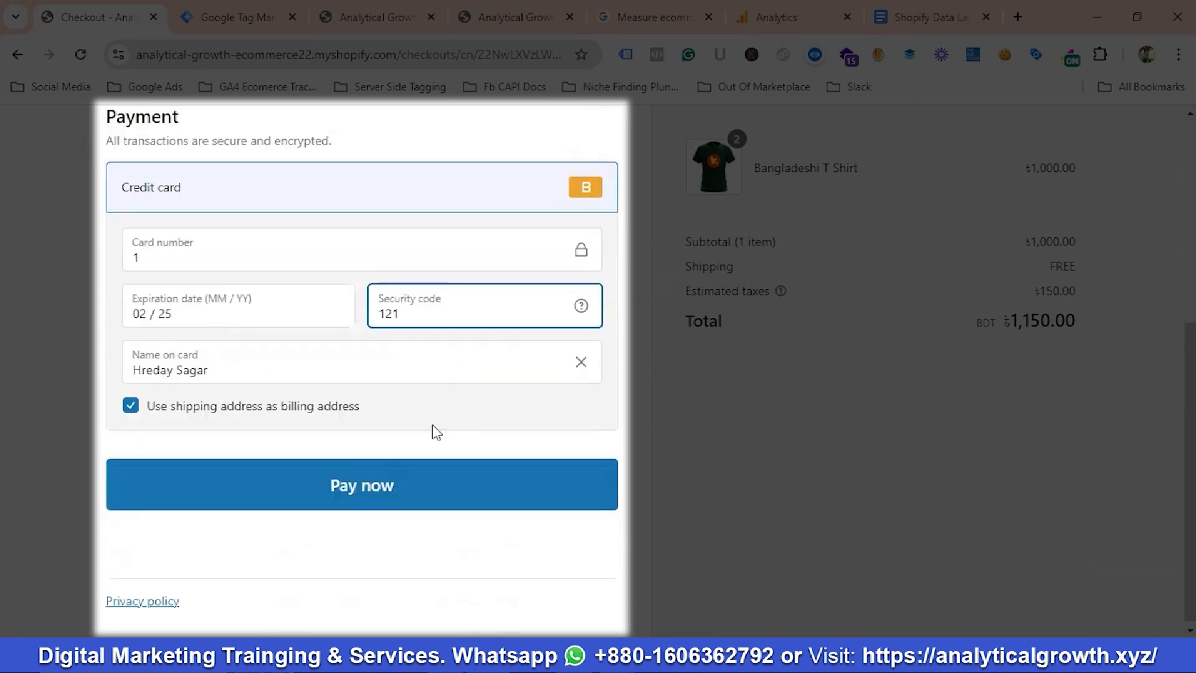
click(499, 481)
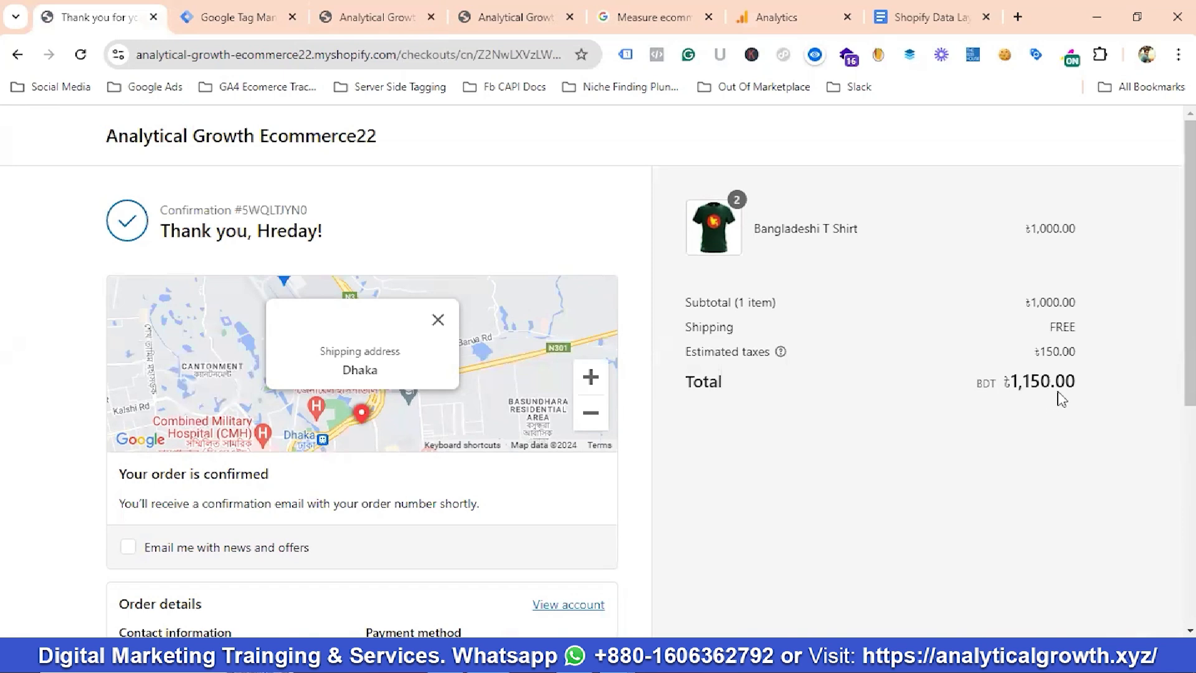
Step: Open the developer tools console on the order confirmation page and clear its existing messages
right_click(55, 307)
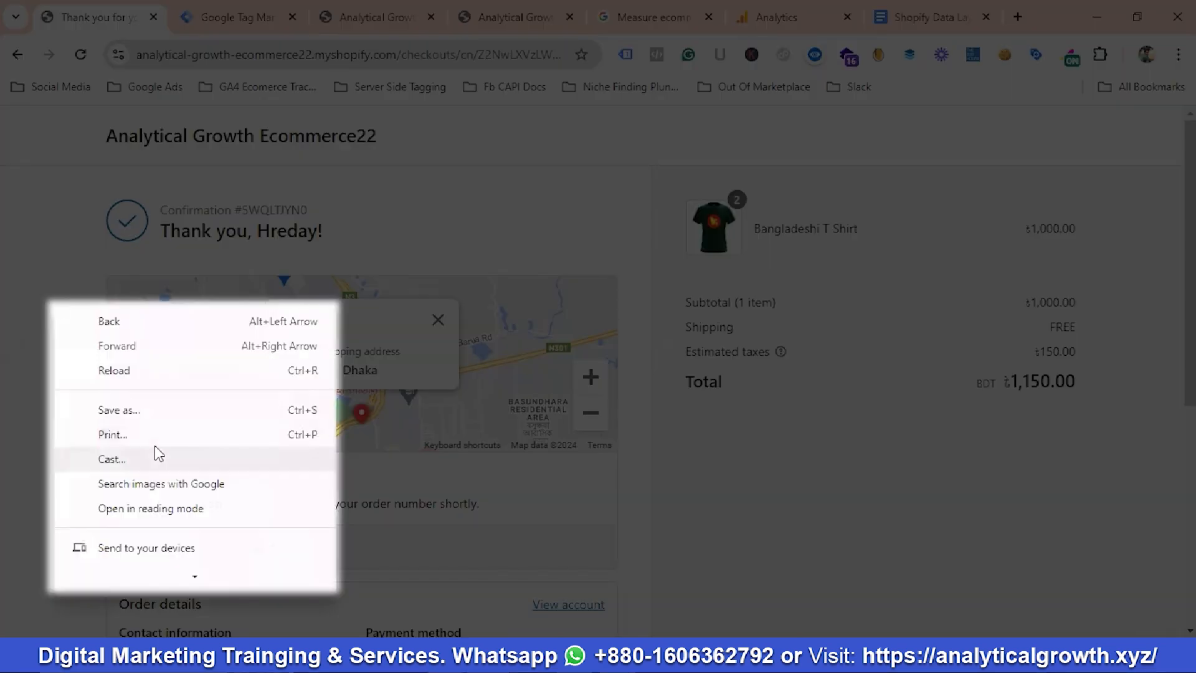
scroll(163, 484, down, 5)
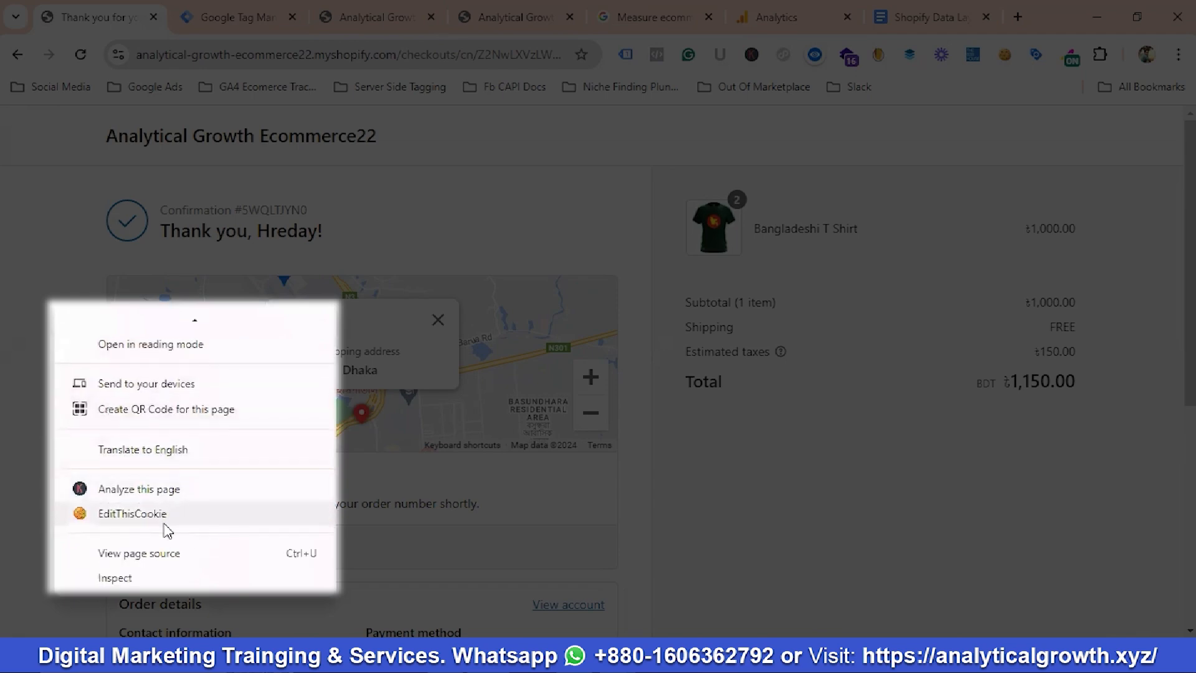
click(118, 580)
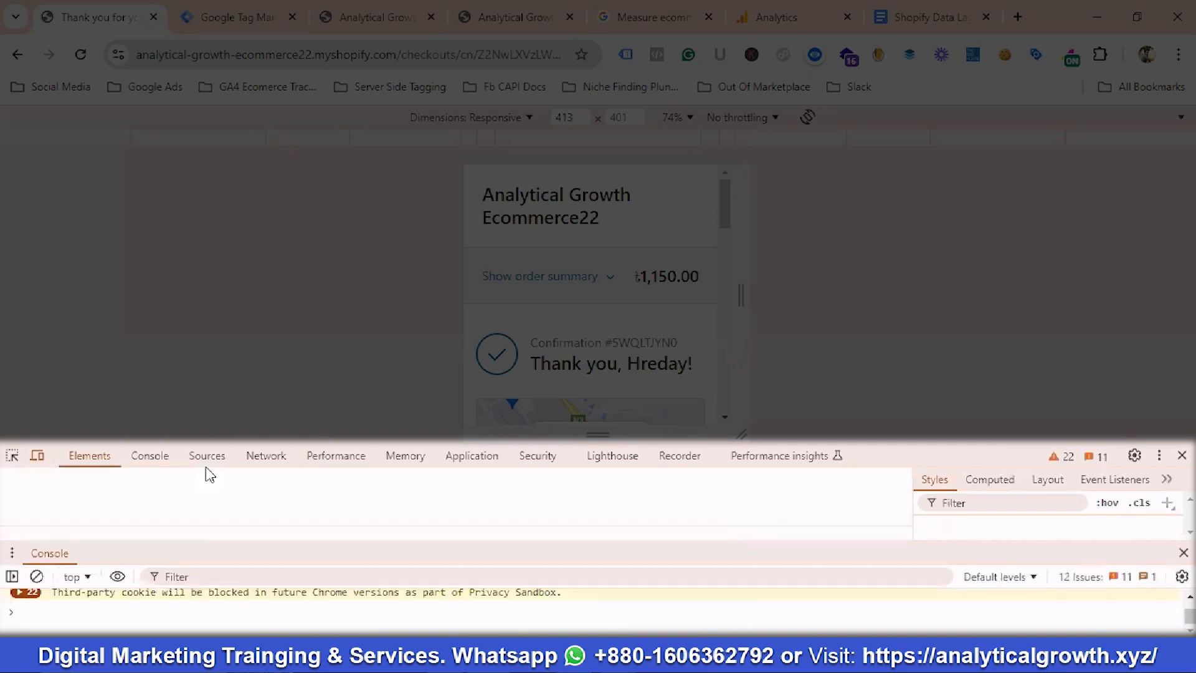
click(150, 455)
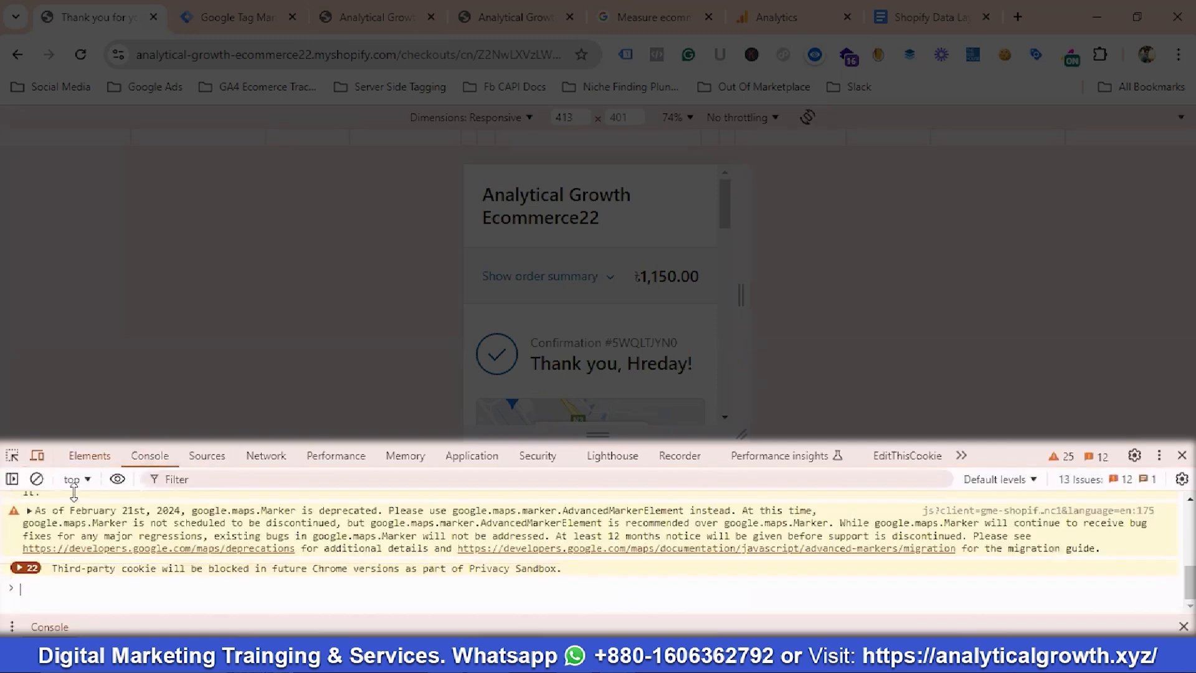
click(90, 456)
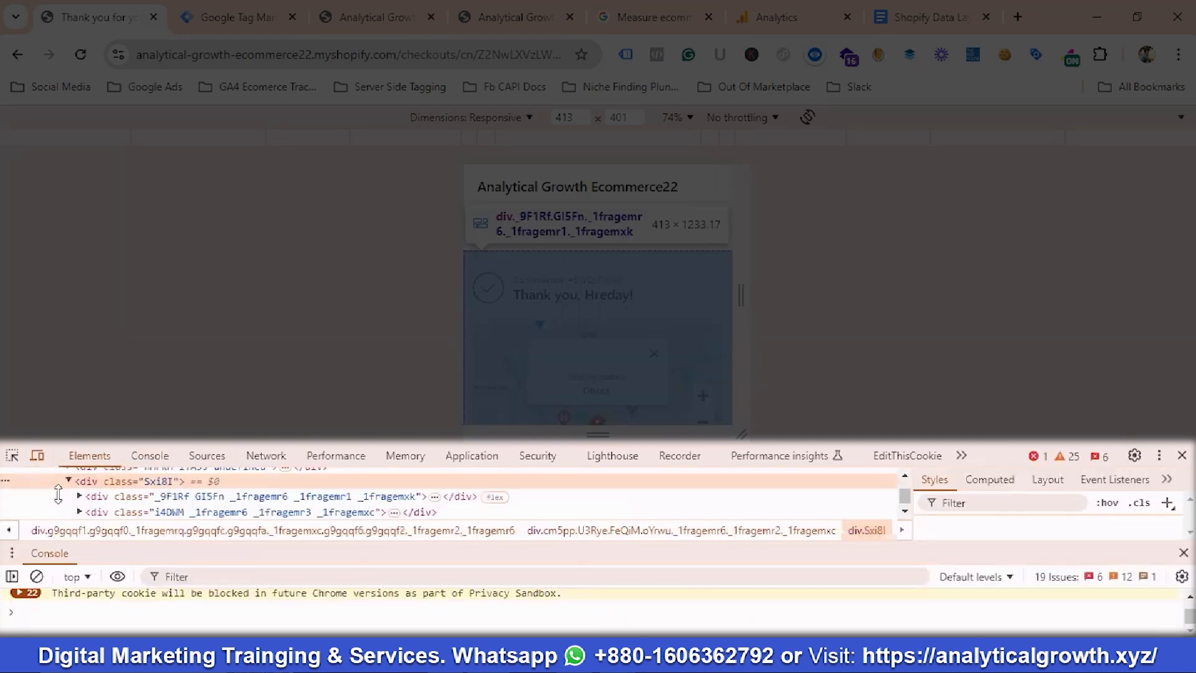
click(150, 455)
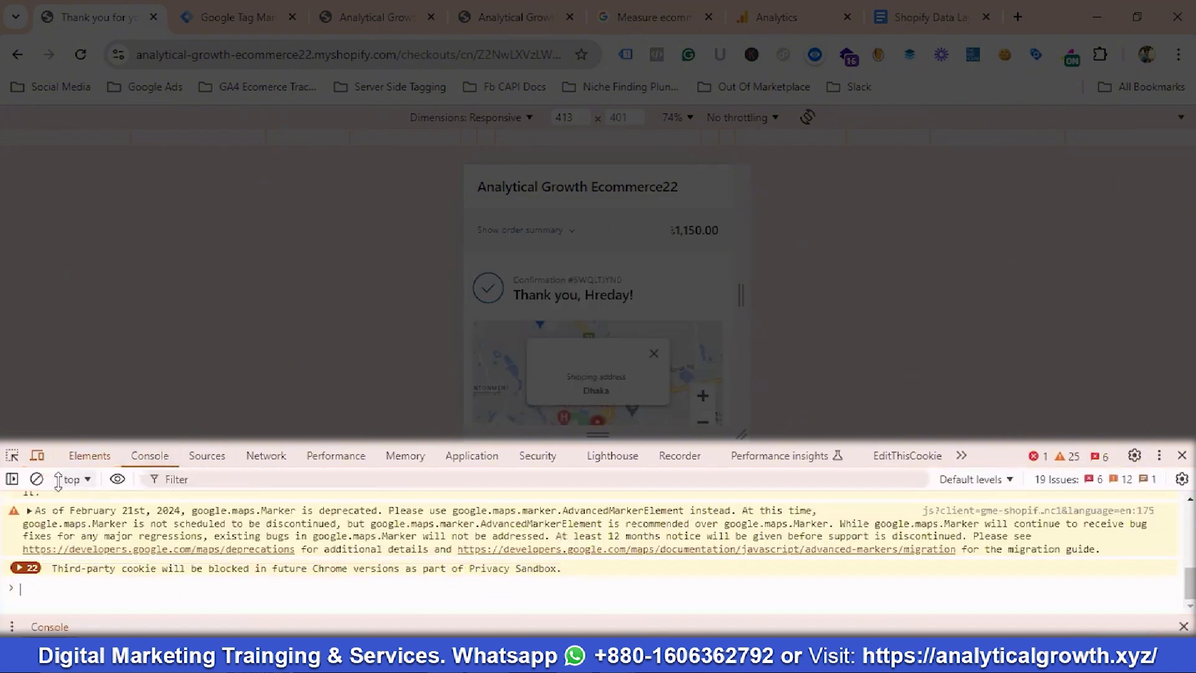
click(36, 478)
Step: Switch the console context to the web-pixel-sandbox-CUSTOM-46137509 frame and output dataLayer for the order confirmation page
click(74, 479)
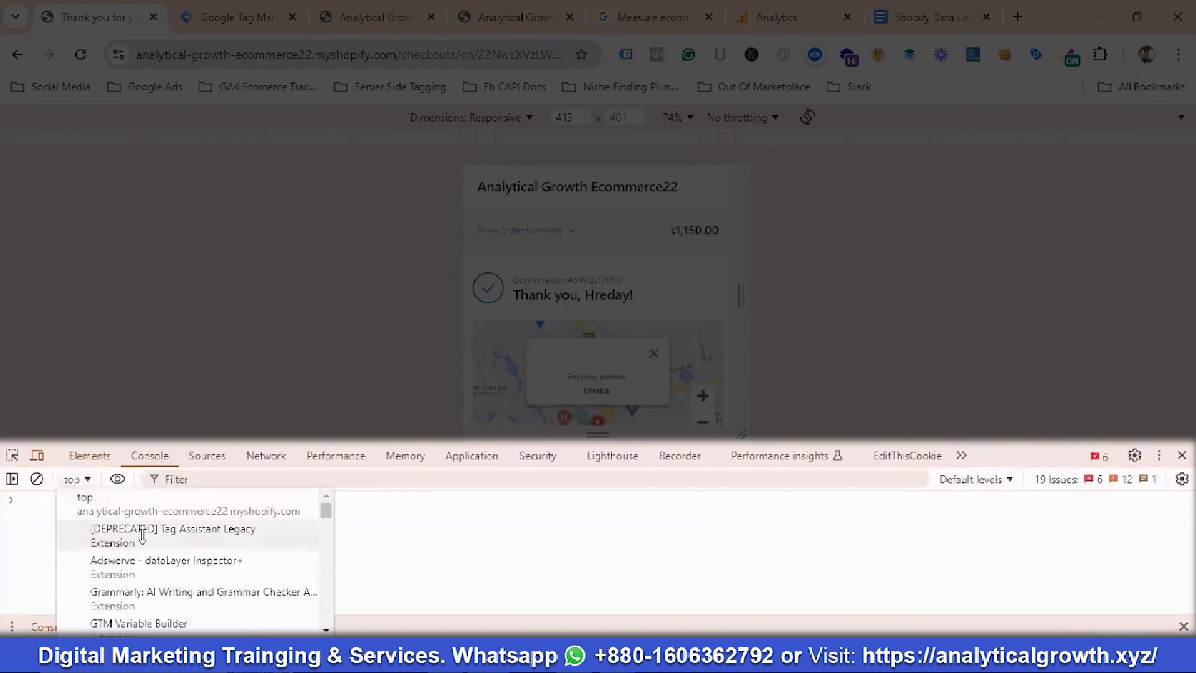
scroll(165, 540, down, 1)
scroll(165, 541, down, 5)
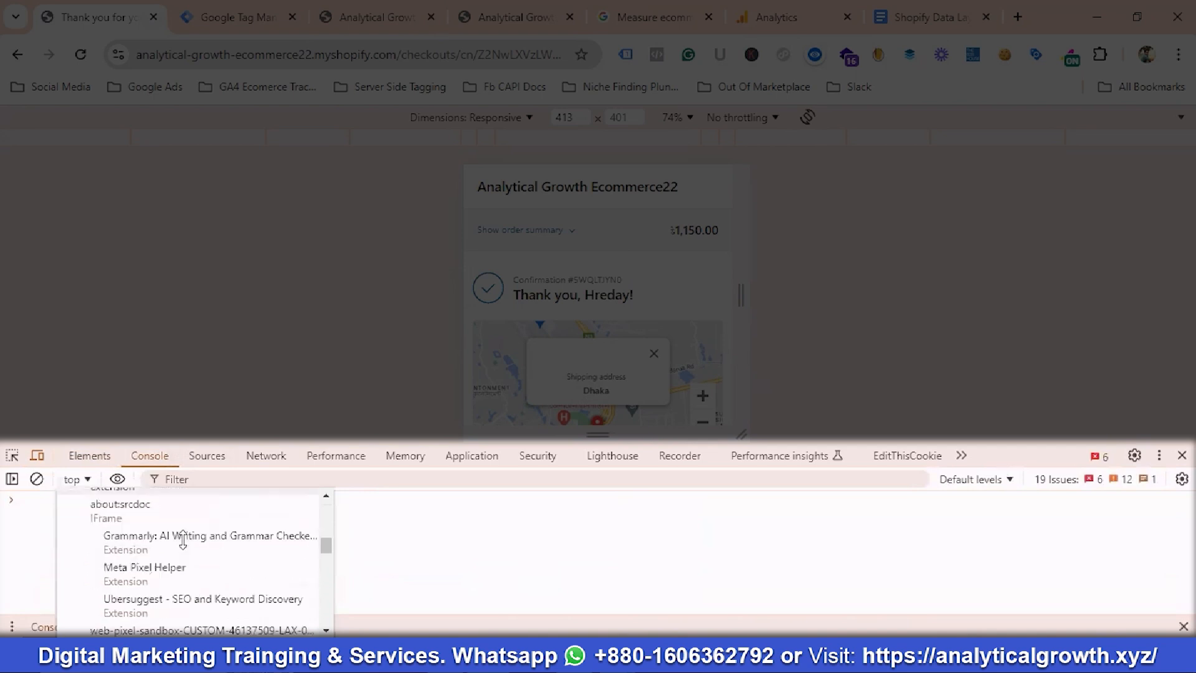
click(161, 622)
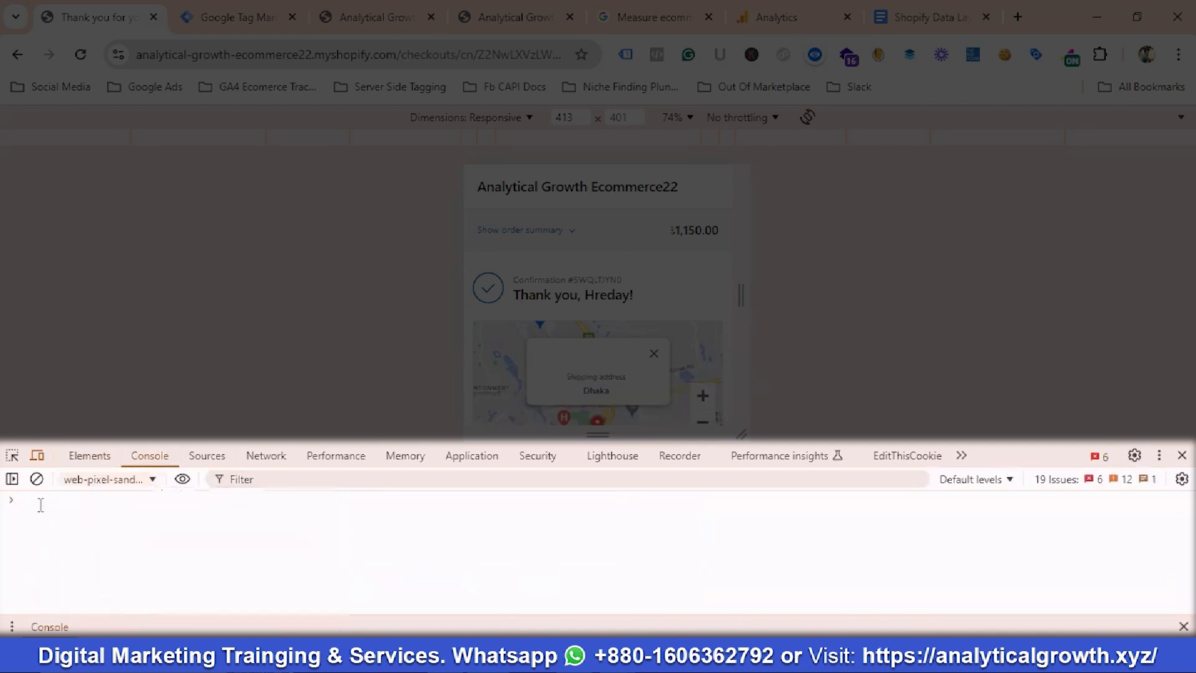
text(a)
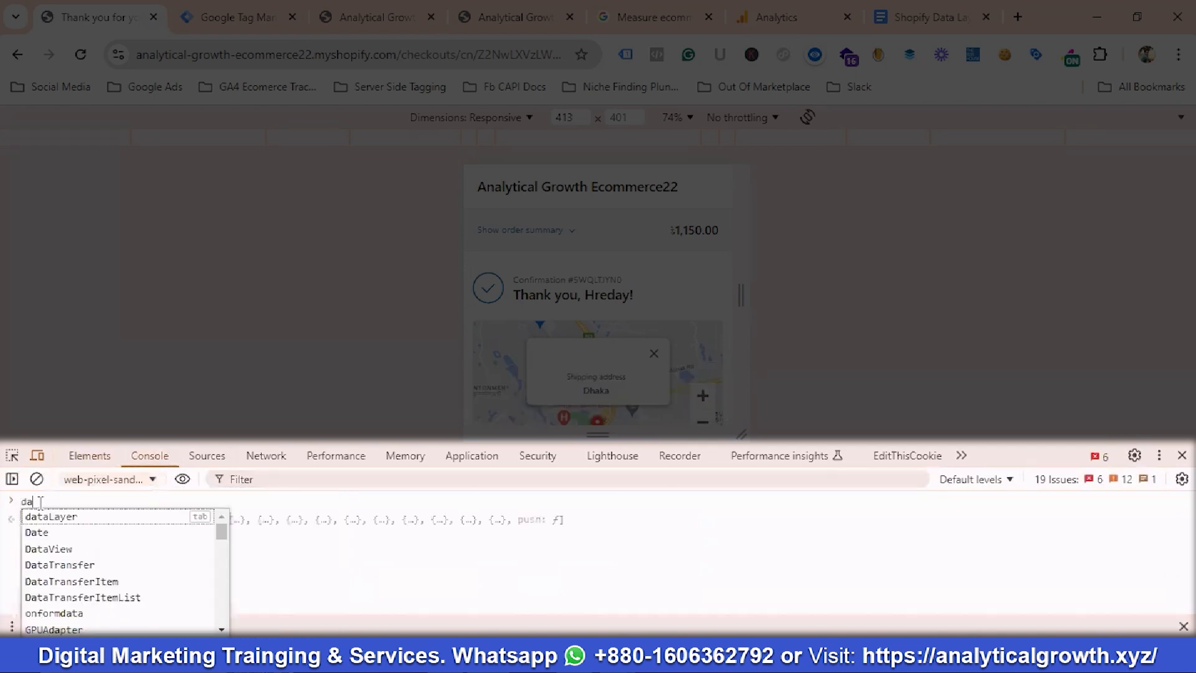
click(43, 522)
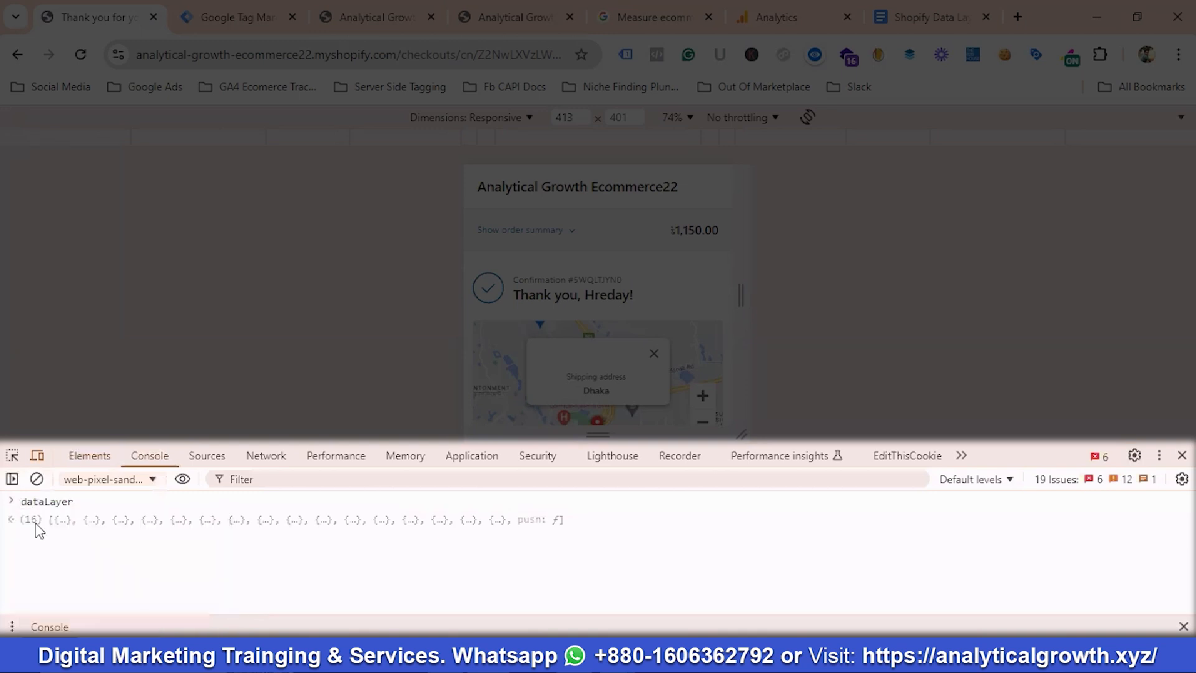
key(Return)
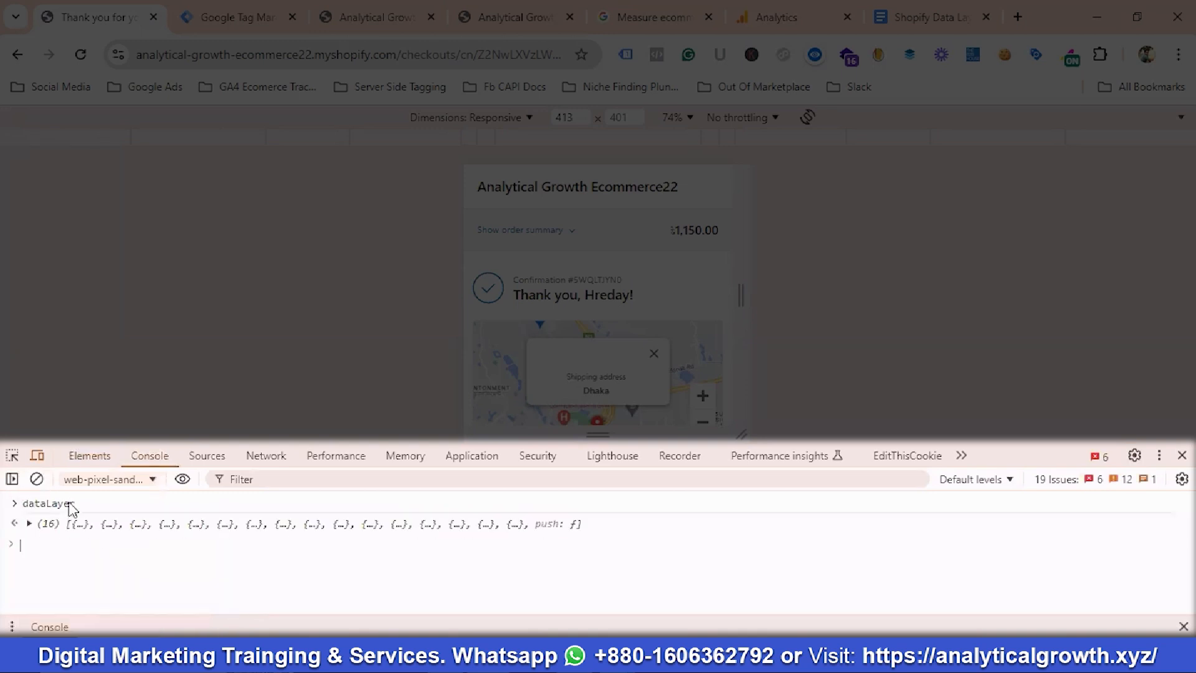
Step: Expand the dataLayer array and examine the ecommerce object of its purchase event
click(29, 523)
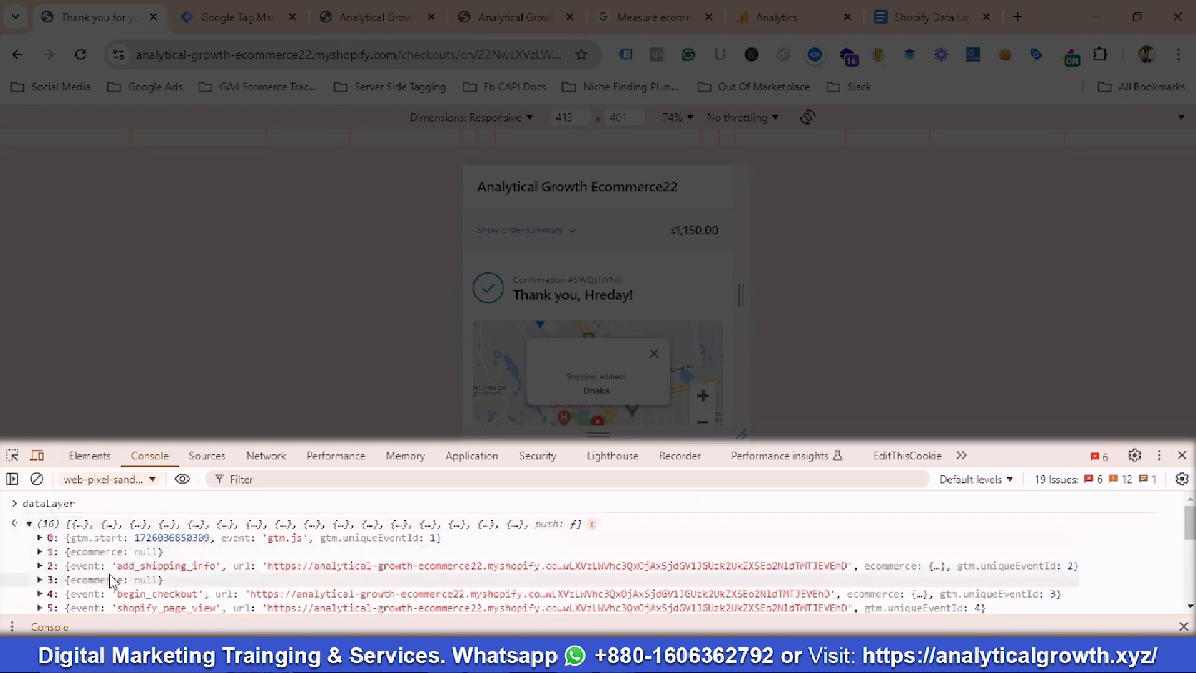
scroll(161, 564, down, 3)
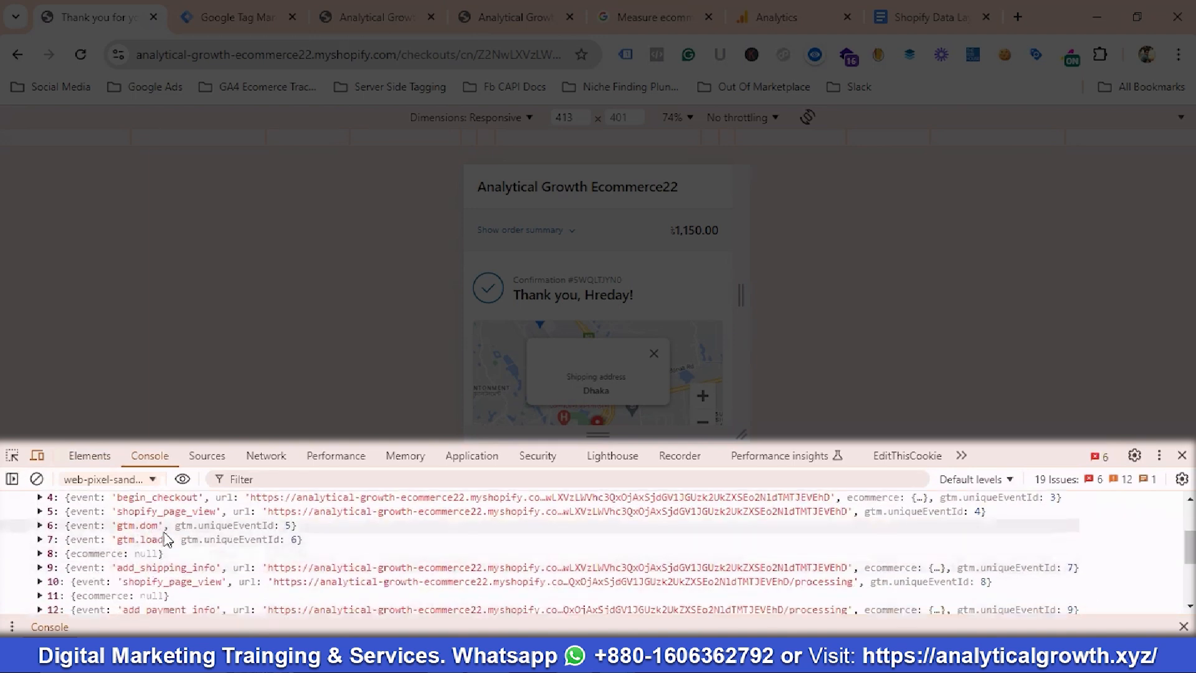
scroll(168, 551, down, 3)
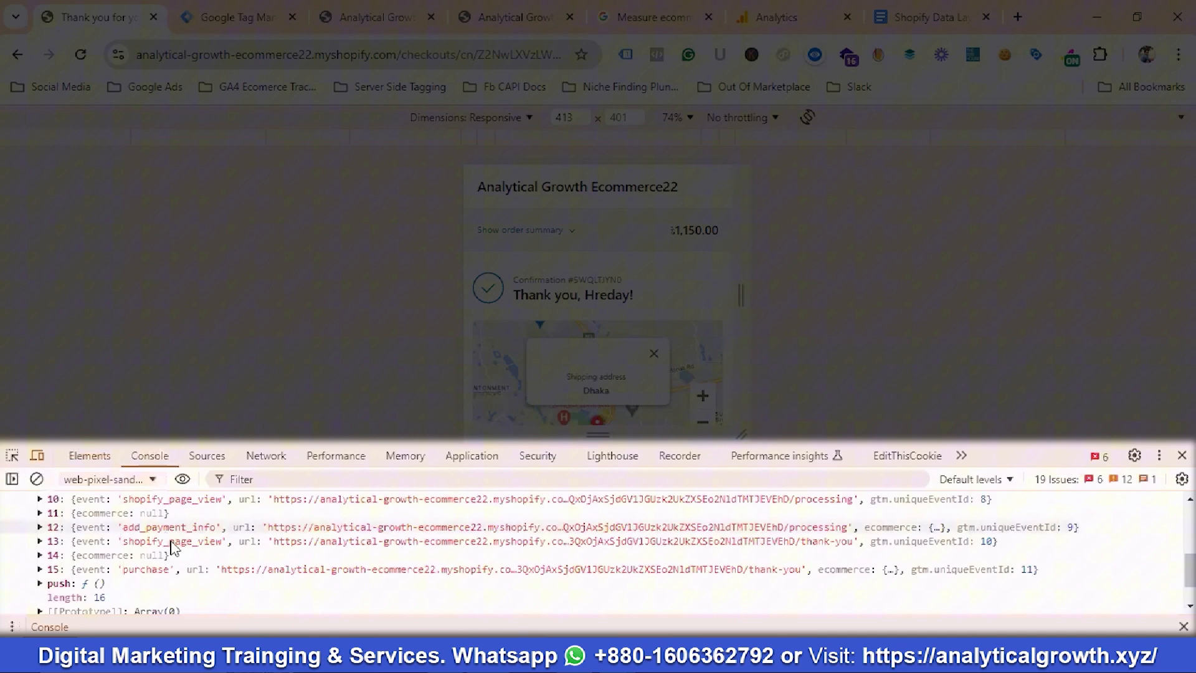
click(39, 570)
scroll(124, 576, down, 3)
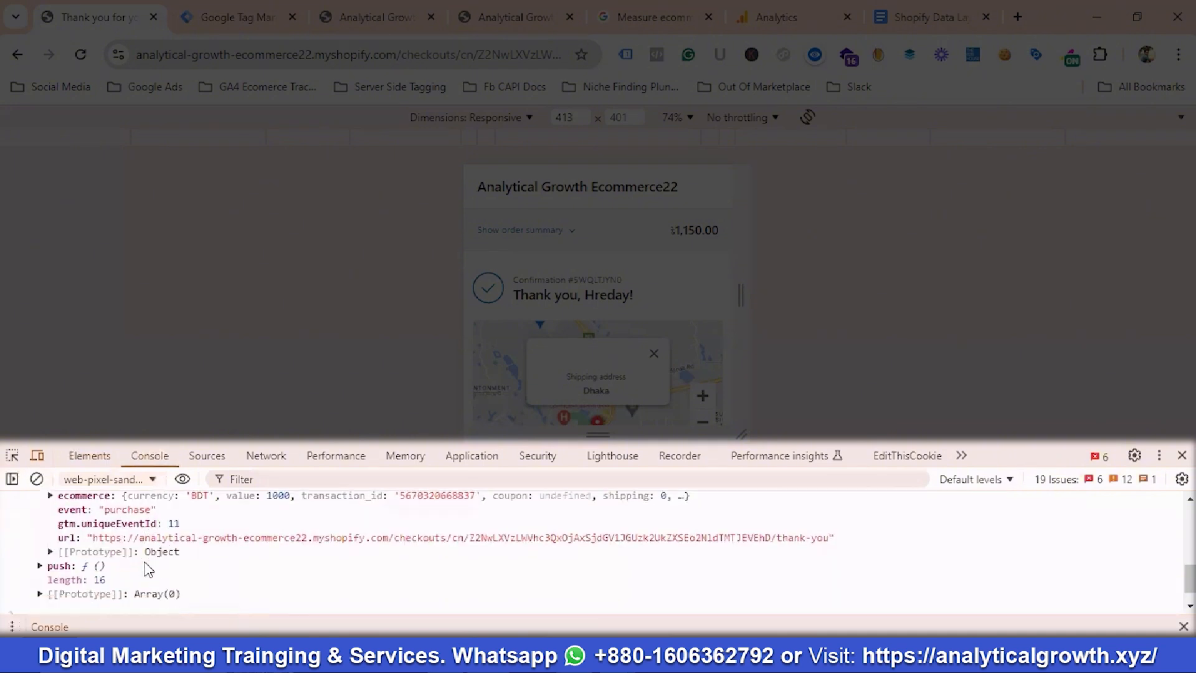
scroll(105, 584, up, 3)
click(50, 583)
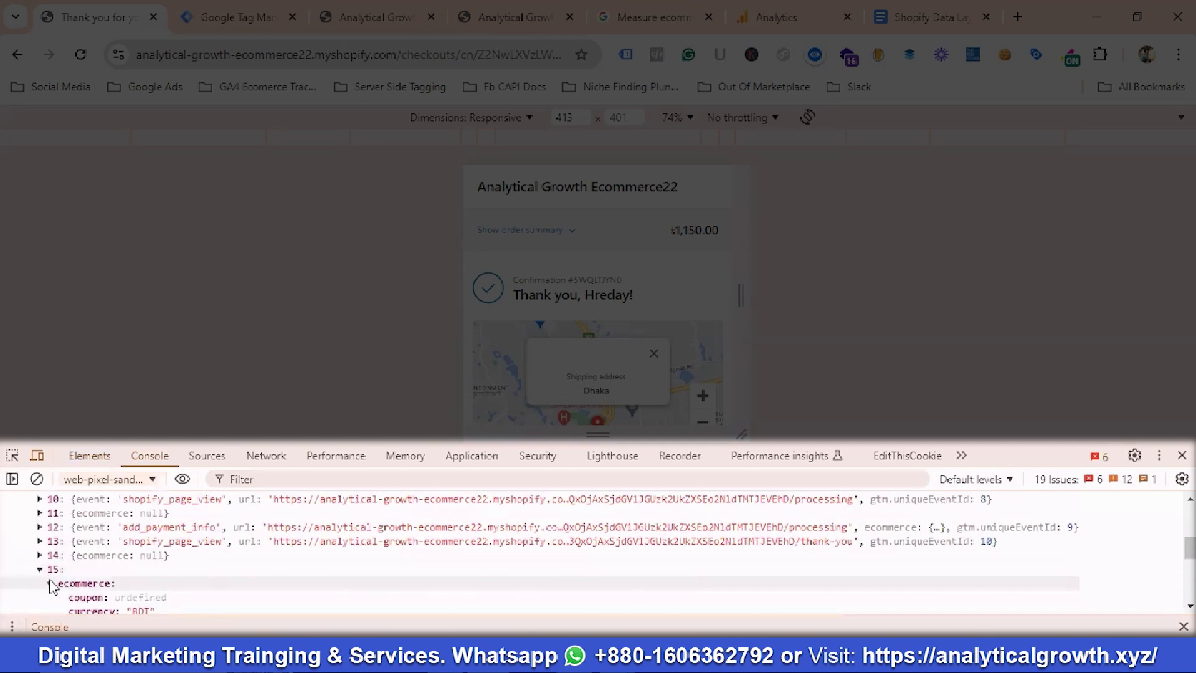
scroll(120, 551, down, 3)
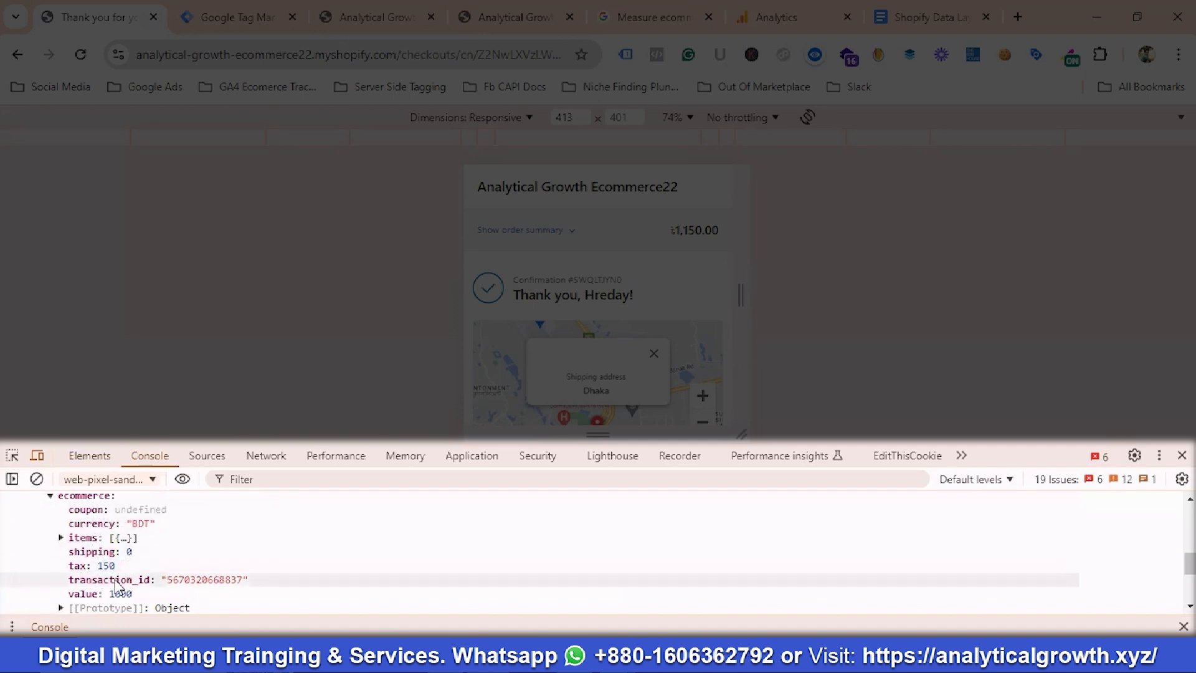
Step: Compare the order confirmation page with the purchase dataLayer example and tag configuration in the Google Analytics ecommerce guide
click(654, 20)
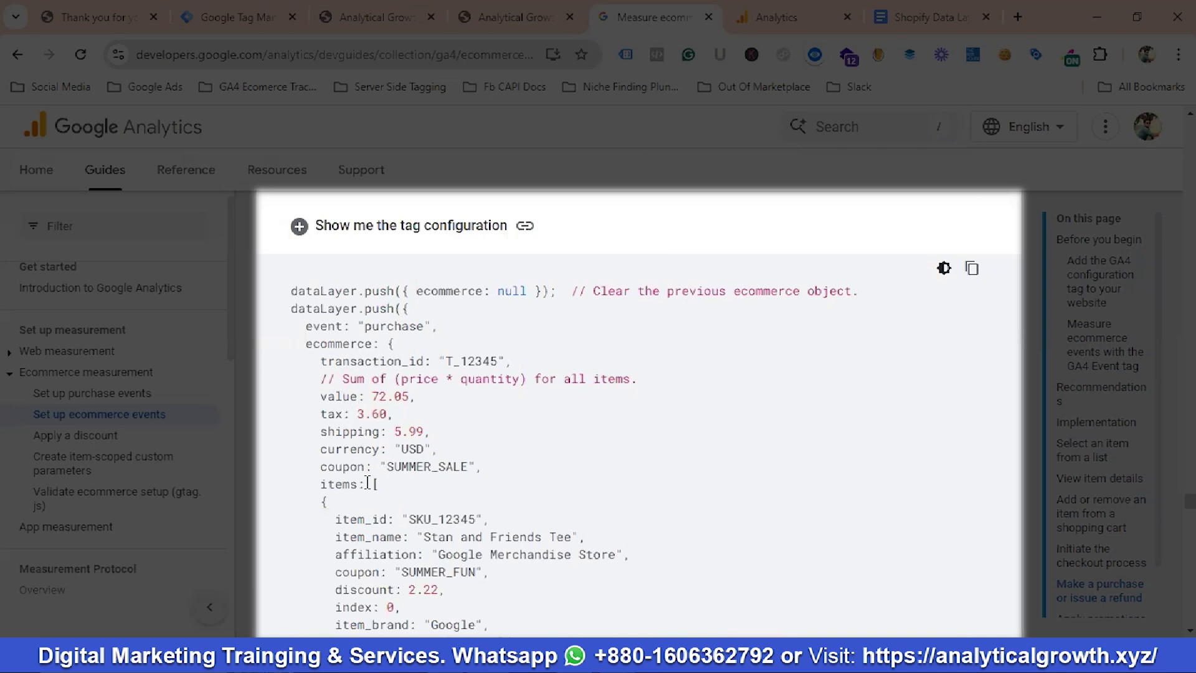
click(117, 17)
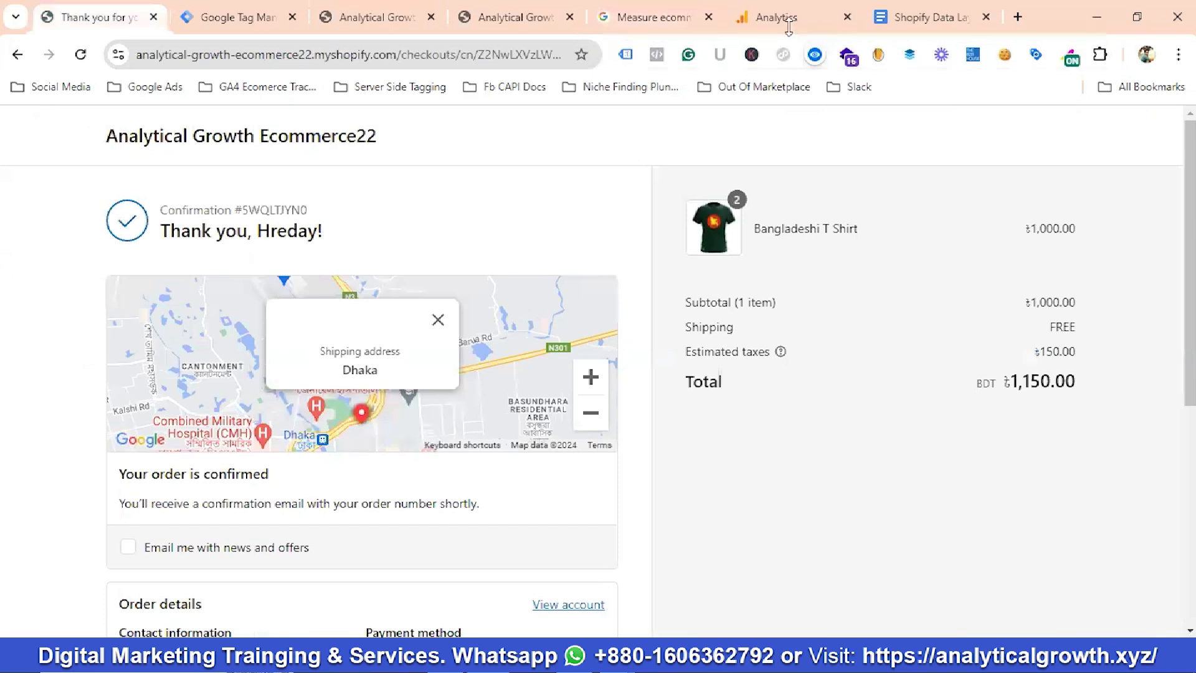
click(667, 7)
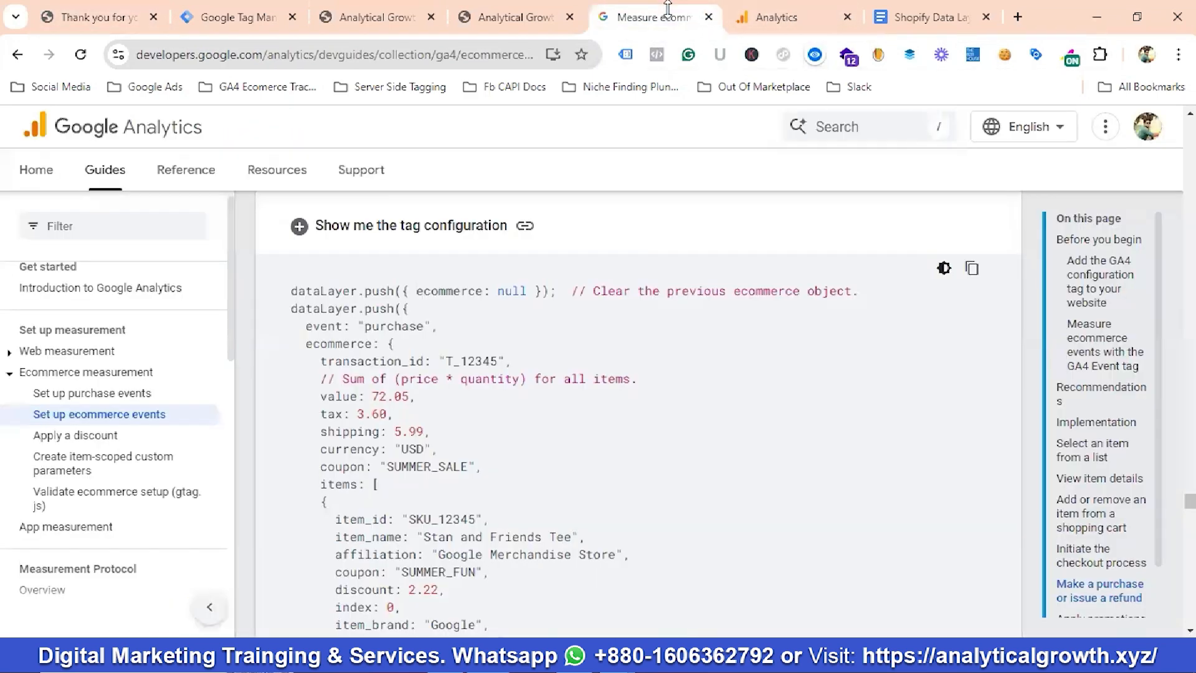
click(93, 17)
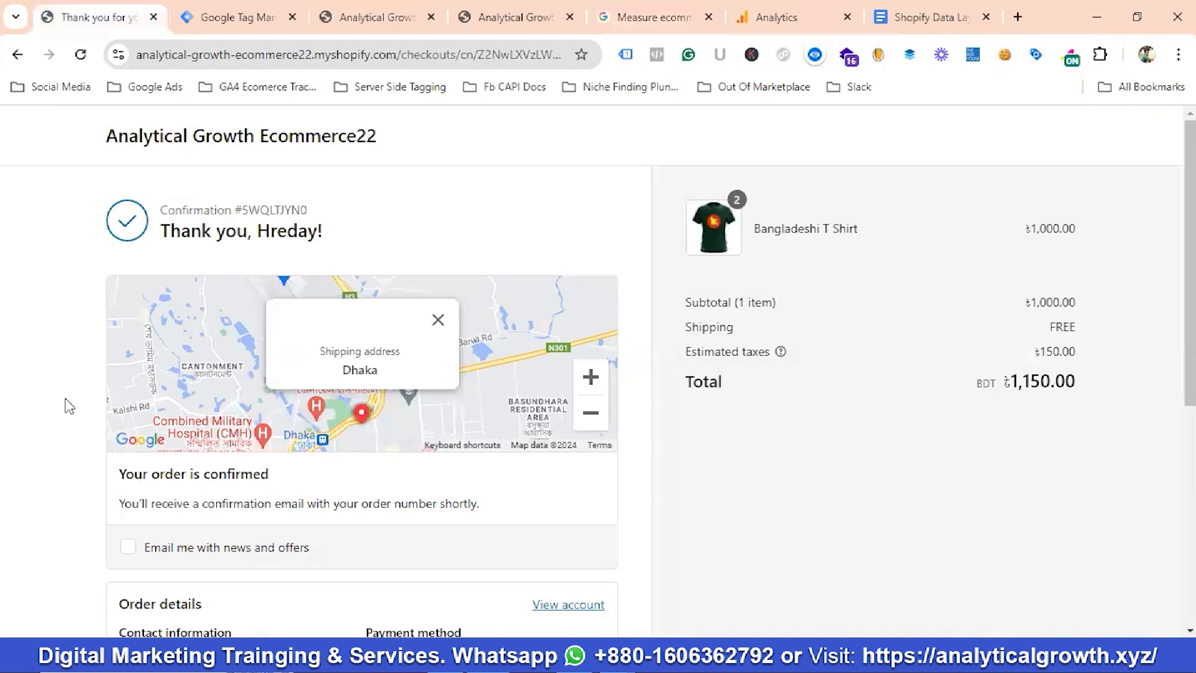
click(653, 17)
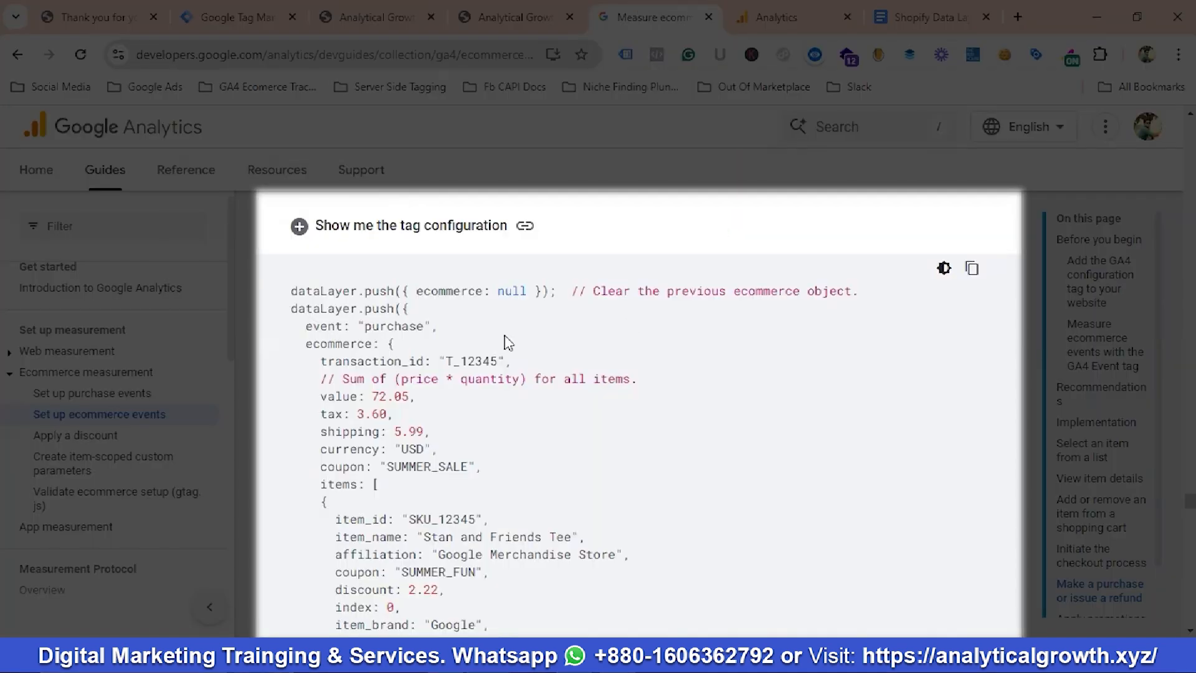
scroll(507, 343, down, 1)
scroll(507, 343, down, 1)
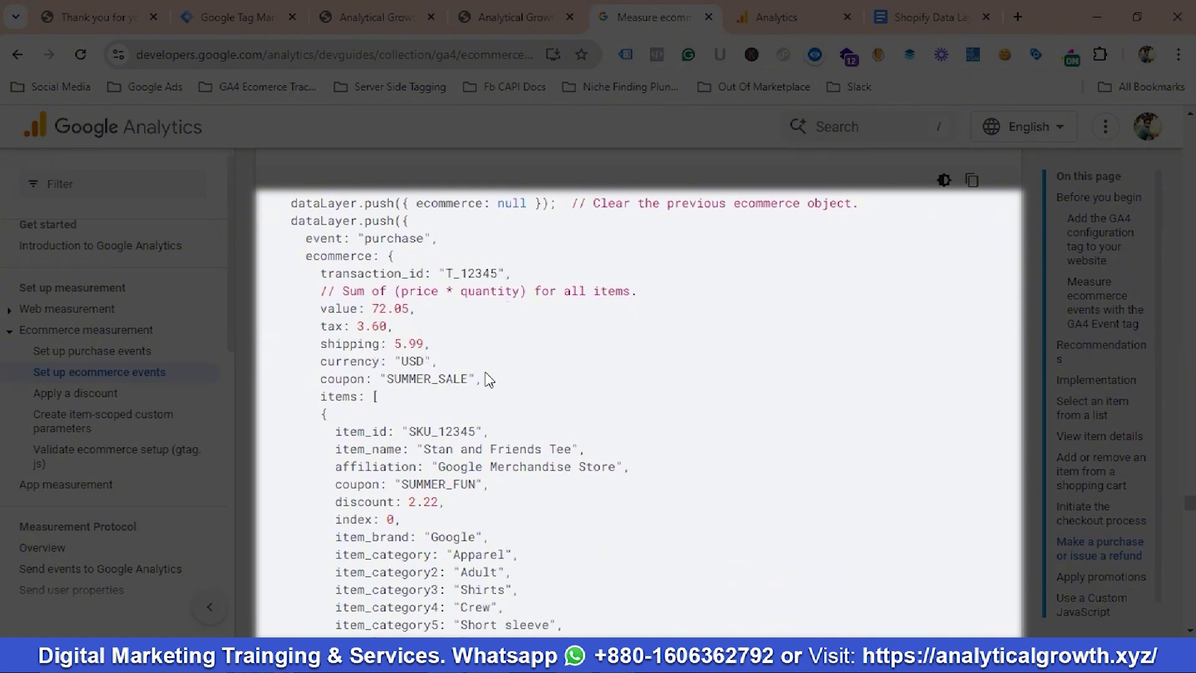
scroll(489, 382, up, 1)
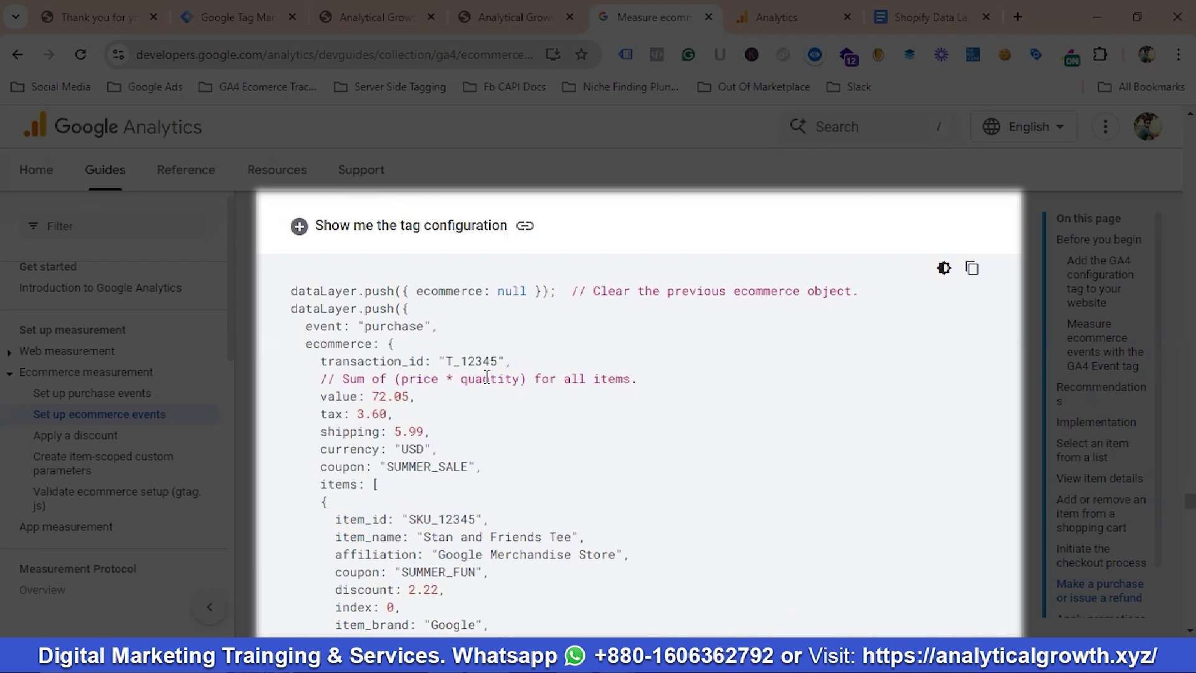
click(417, 230)
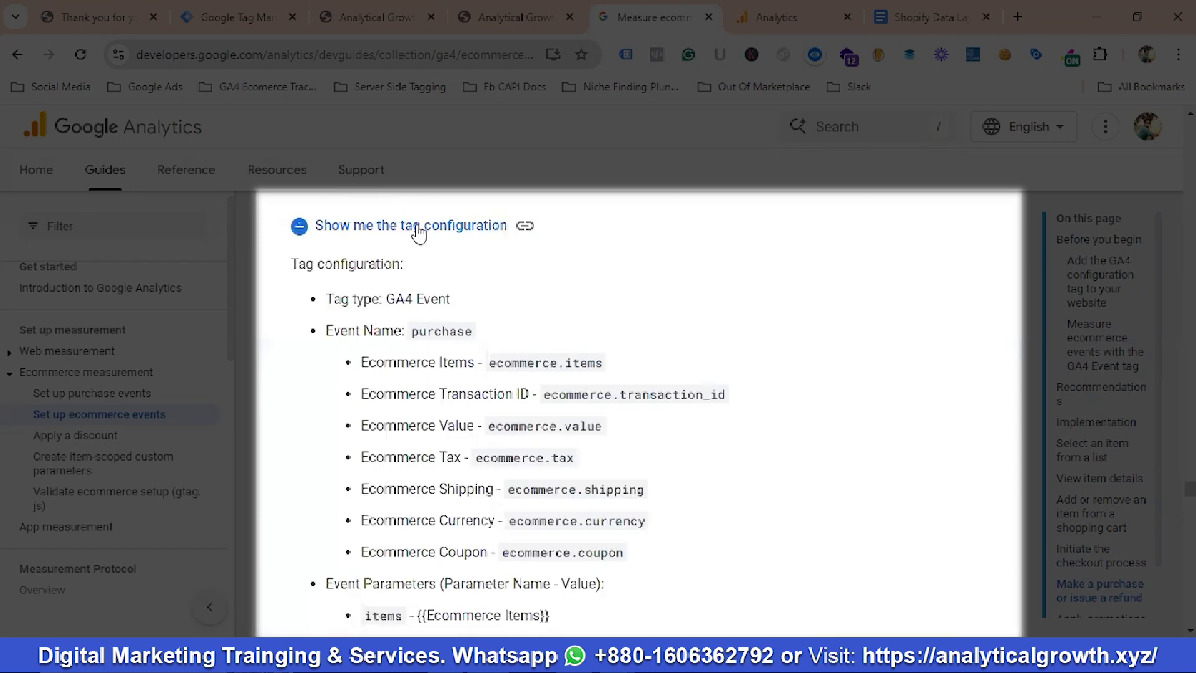
click(417, 232)
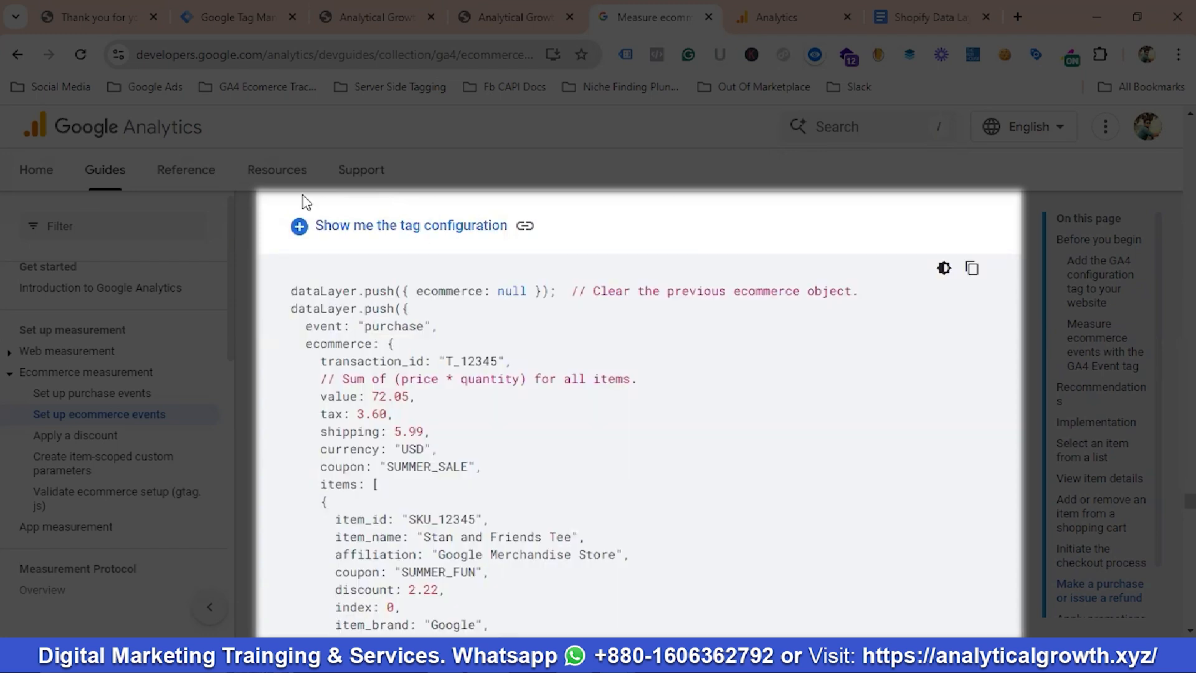
Step: Switch to Google Tag Manager and start a new user-defined variable
click(223, 21)
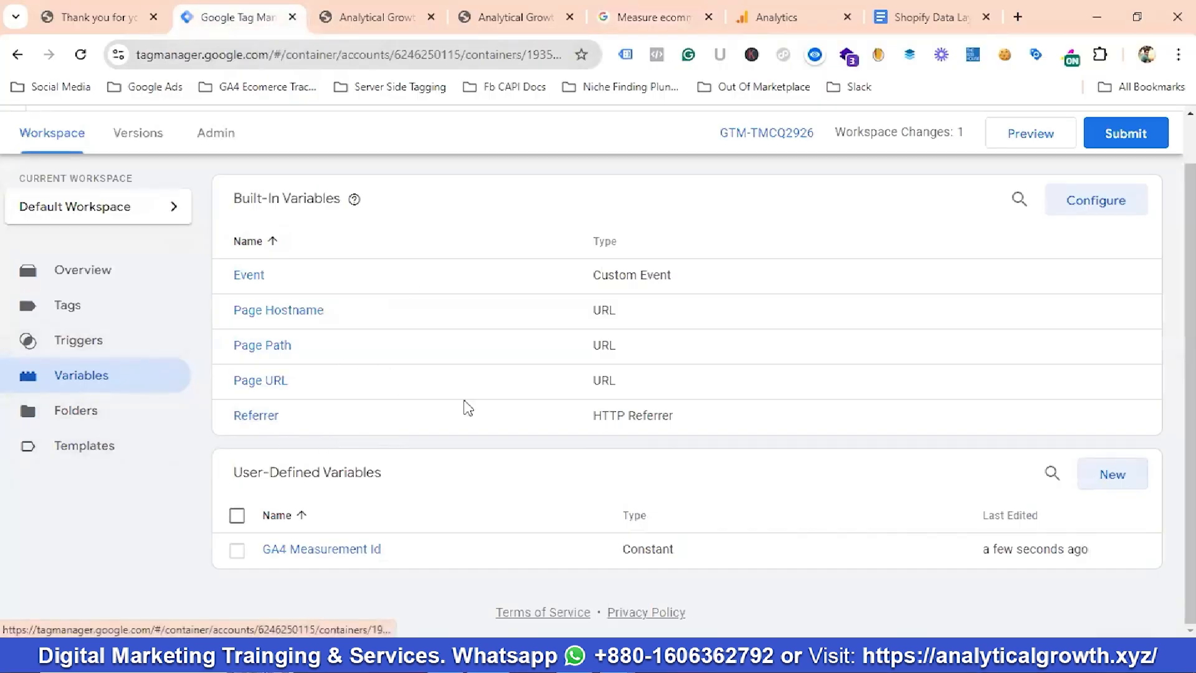
click(1104, 476)
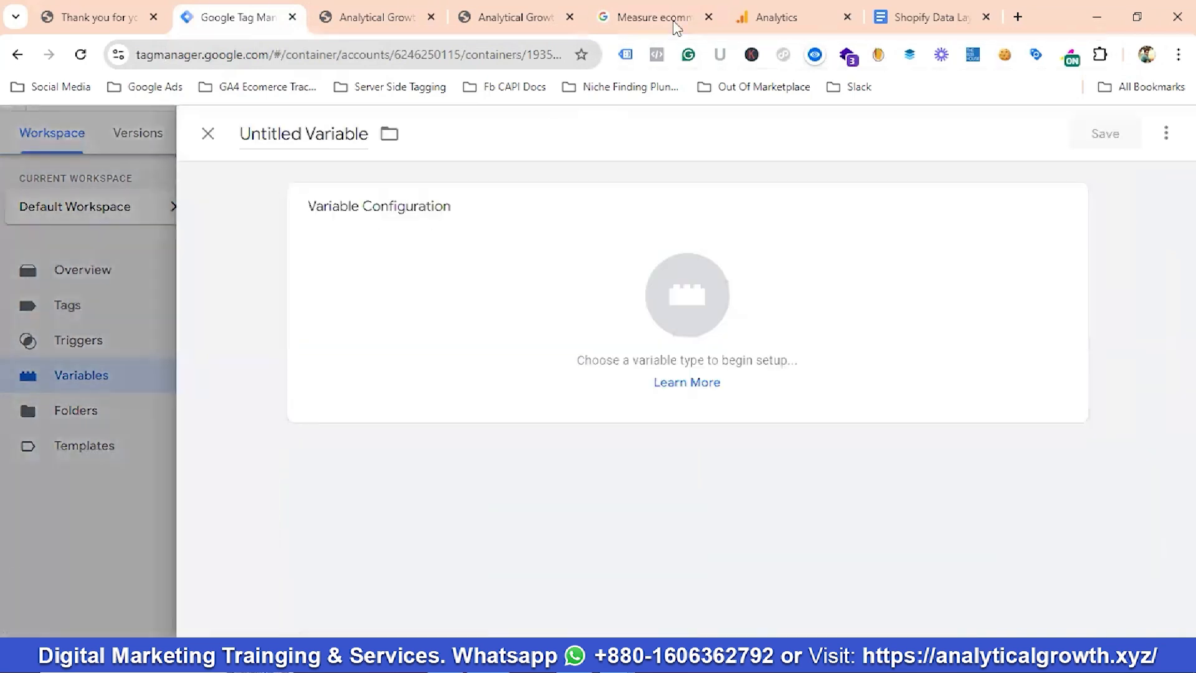
click(681, 18)
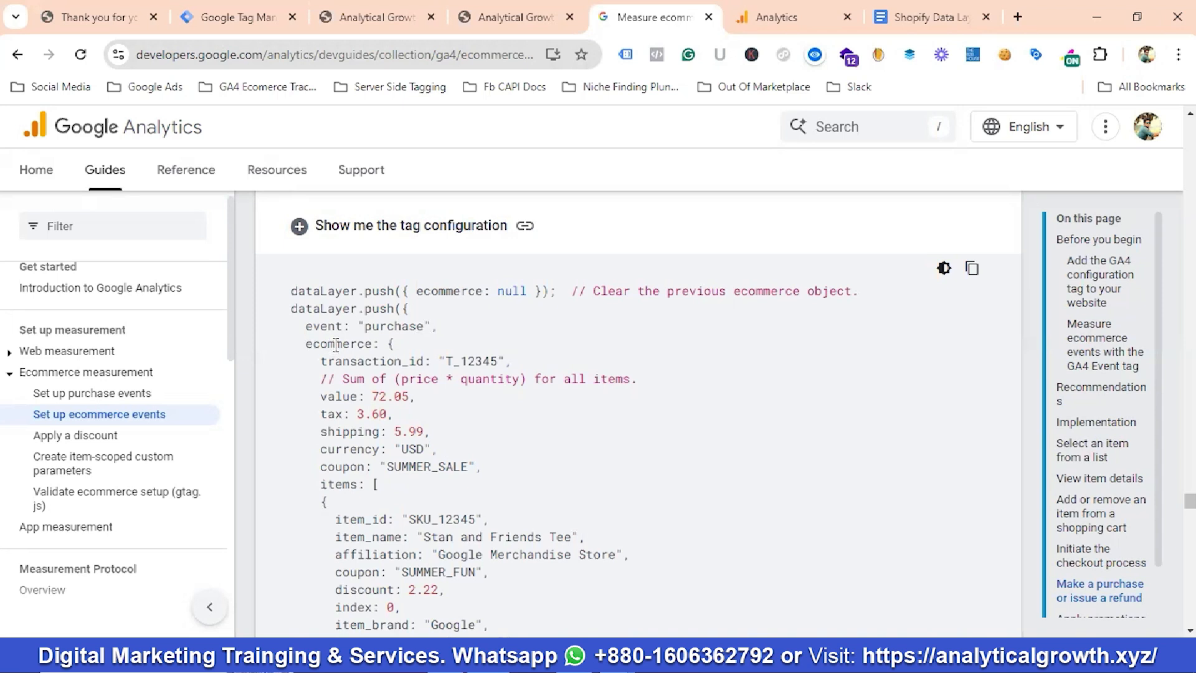
click(236, 17)
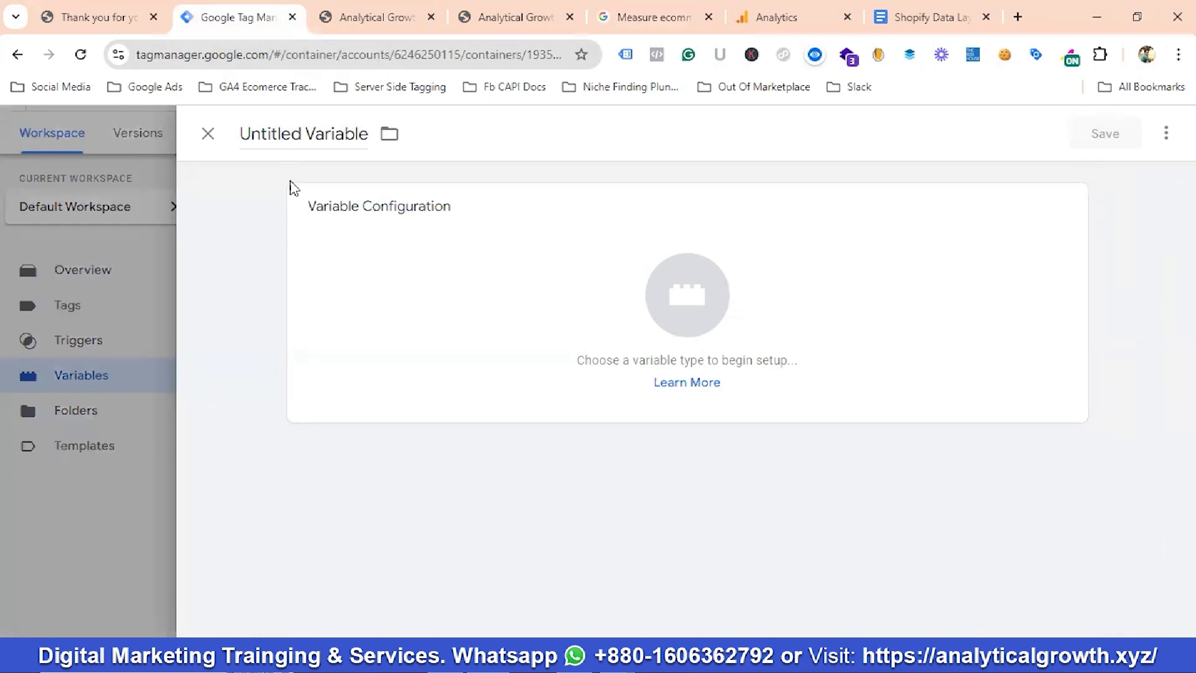
Step: Expand the purchase tag configuration in the Google Analytics ecommerce guide and copy the name Ecommerce Items
click(654, 17)
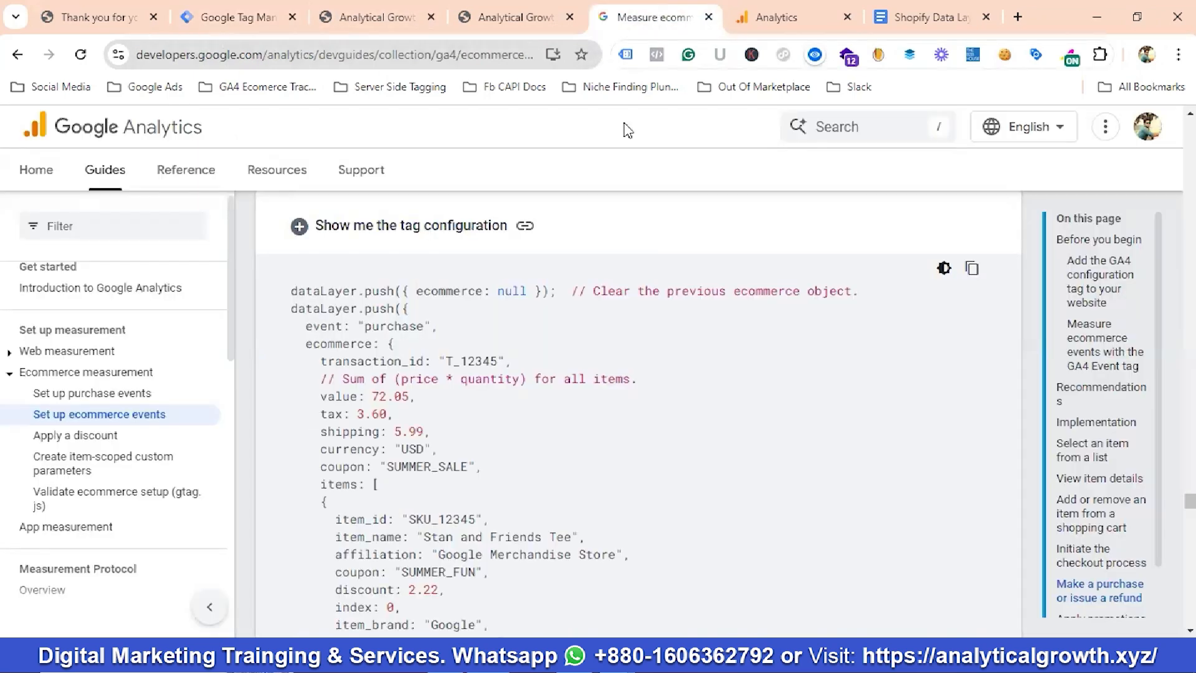
scroll(417, 386, up, 1)
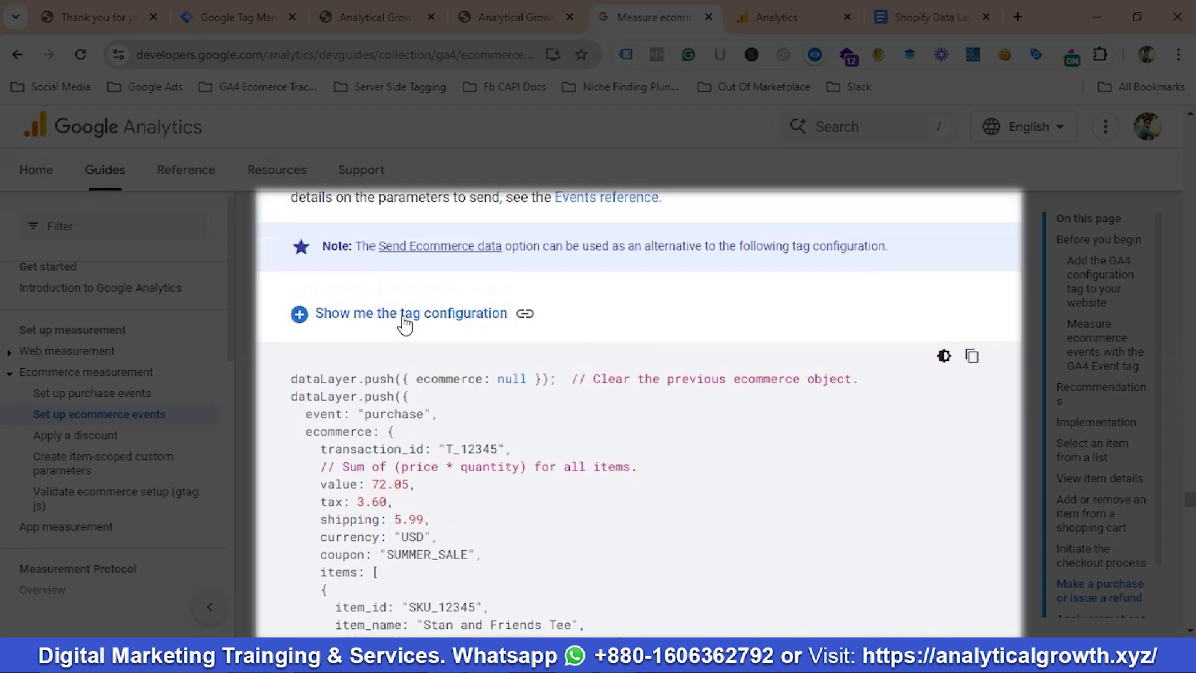
click(401, 313)
scroll(470, 367, down, 1)
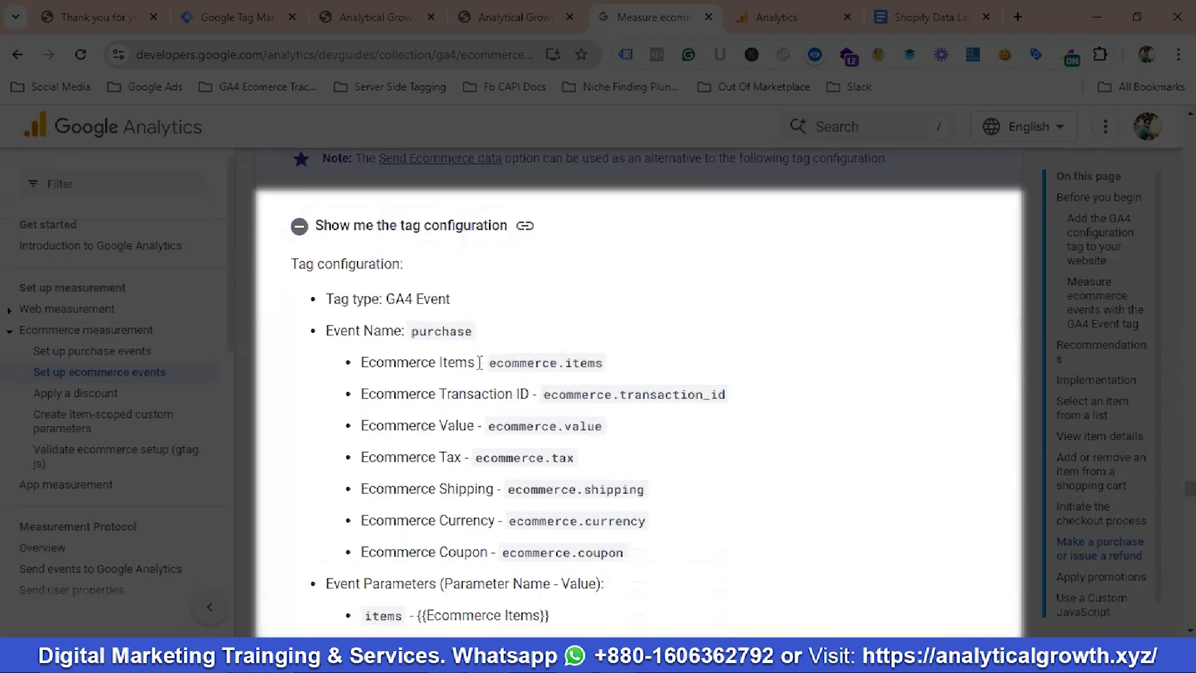
drag(479, 362, 364, 361)
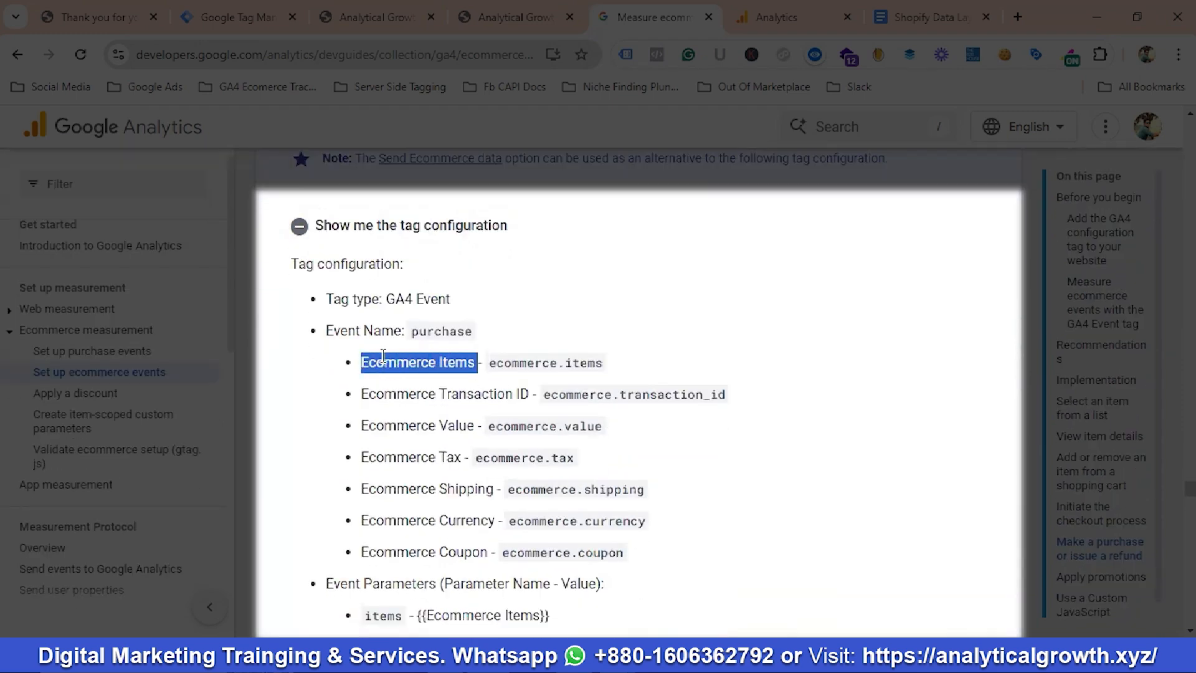
right_click(385, 361)
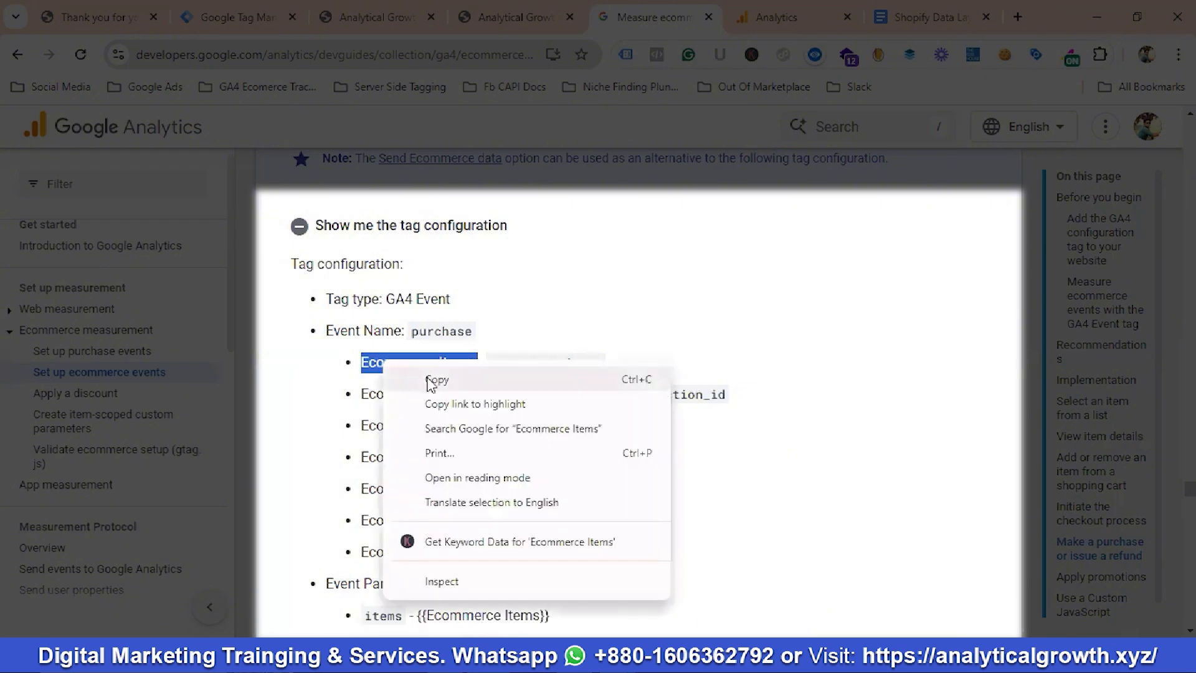
click(430, 382)
scroll(411, 348, down, 4)
scroll(399, 300, up, 4)
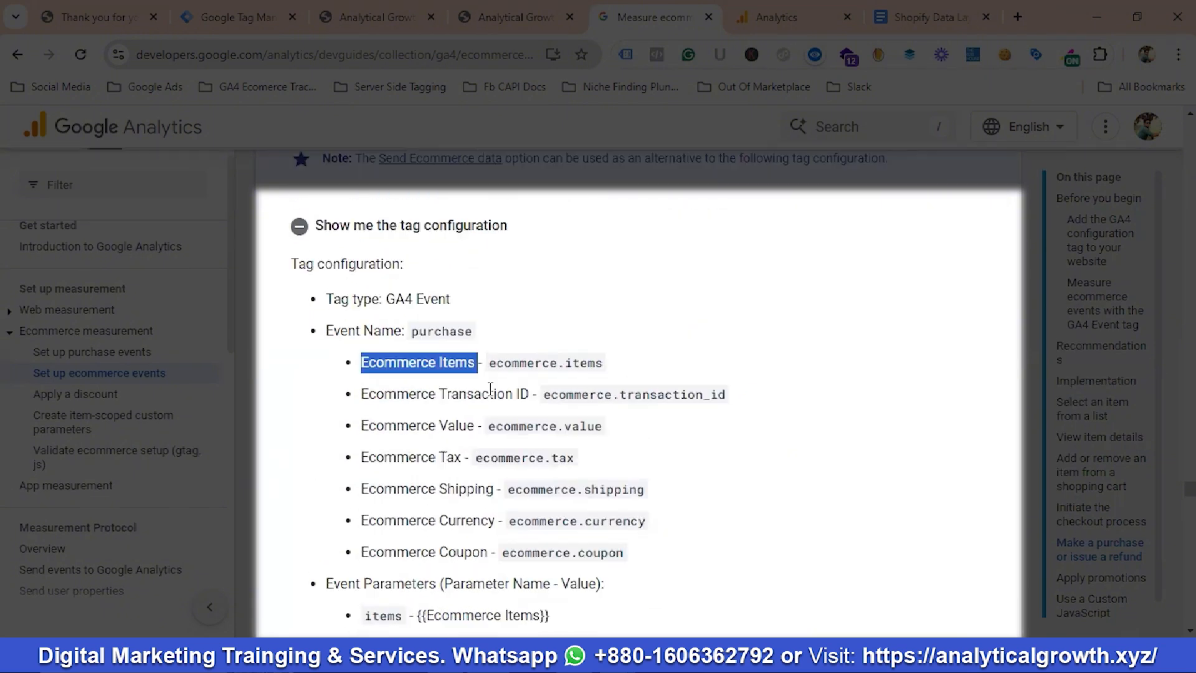
click(397, 232)
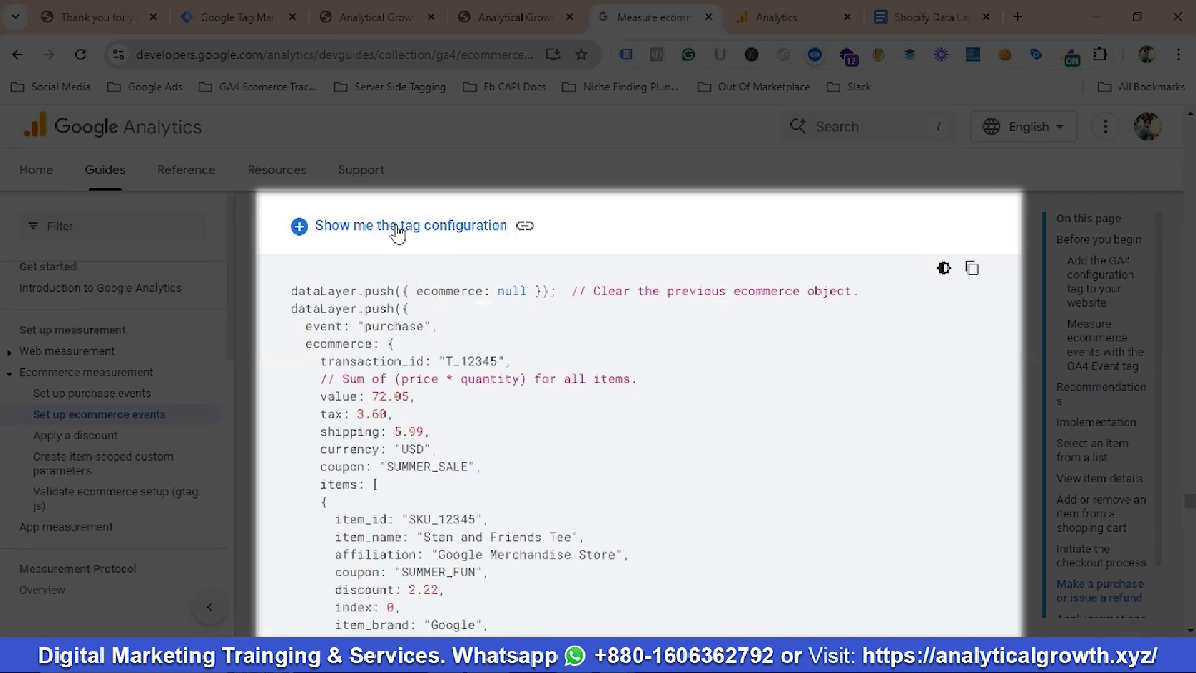
click(399, 232)
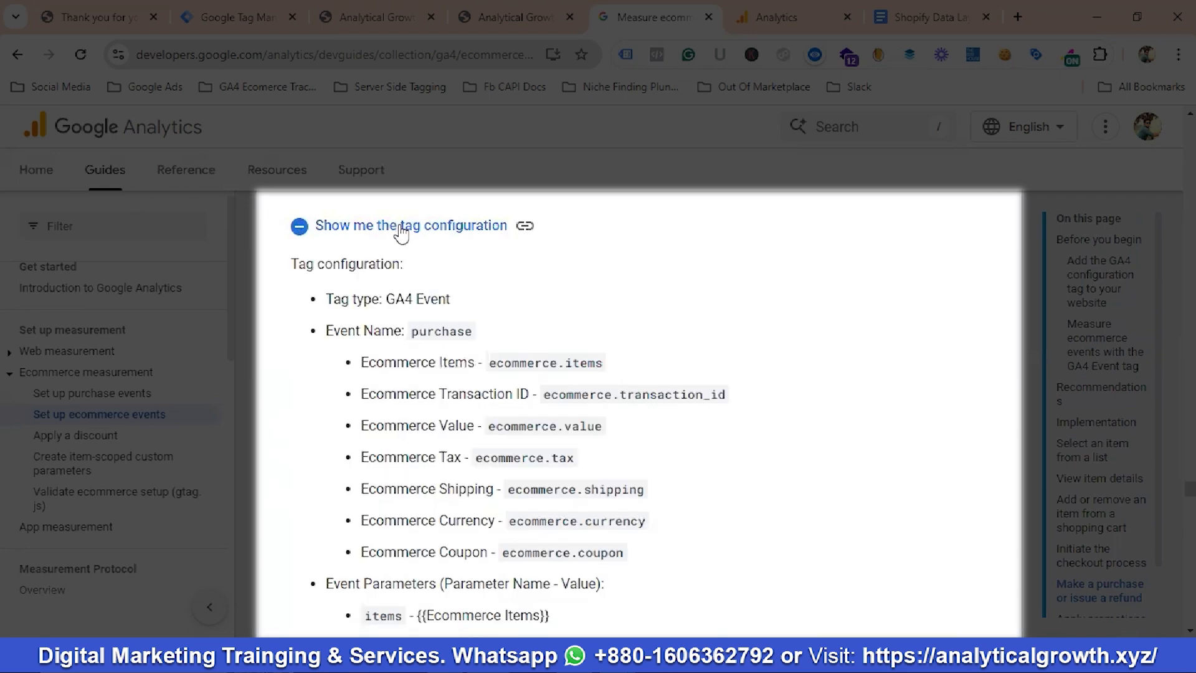
click(401, 234)
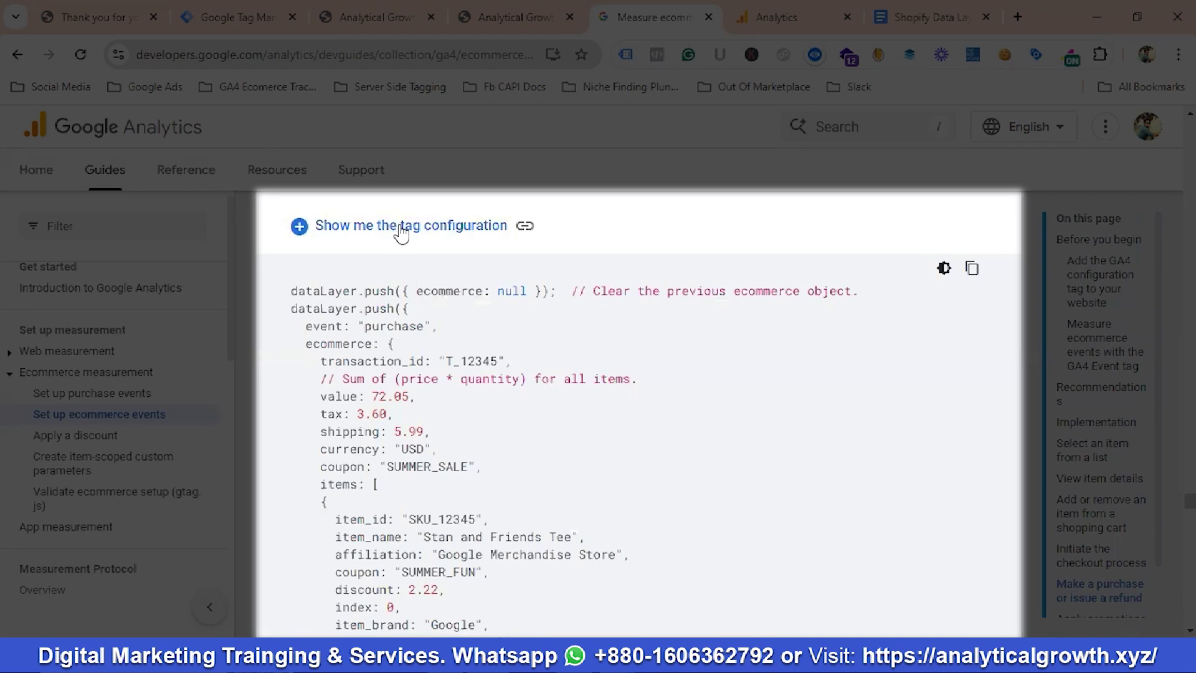
click(347, 233)
Step: Copy Ecommerce Items from the guide's tag configuration and use it as the new Google Tag Manager variable's name
double_click(390, 365)
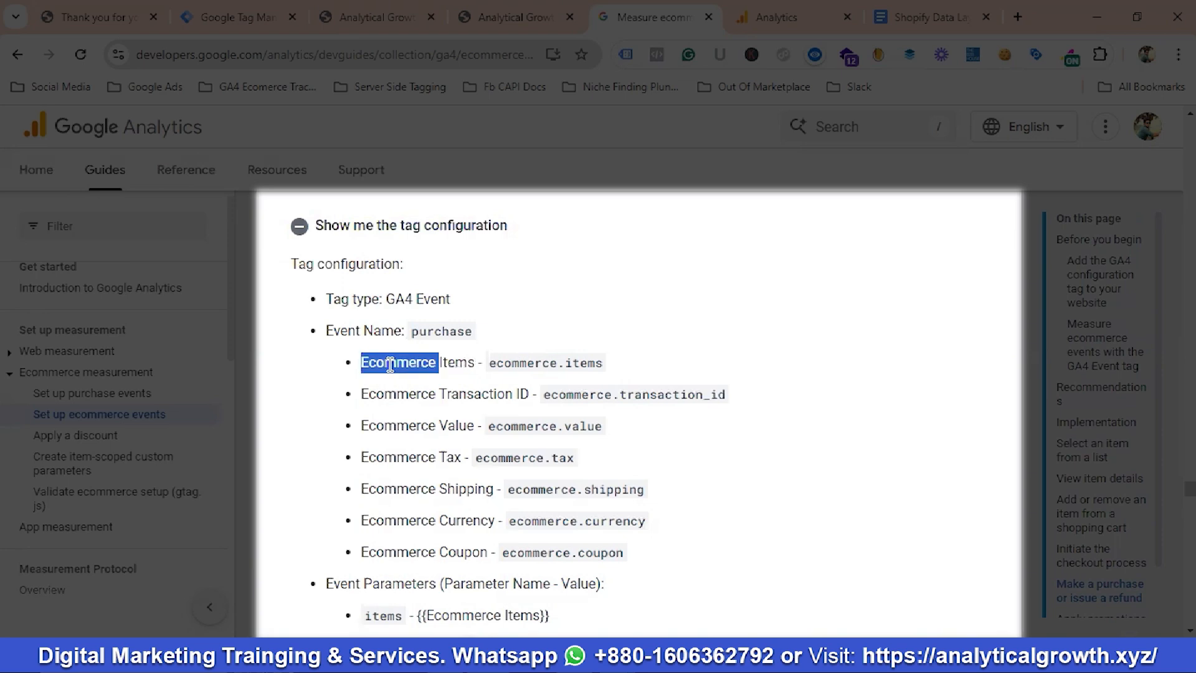
drag(475, 363, 360, 369)
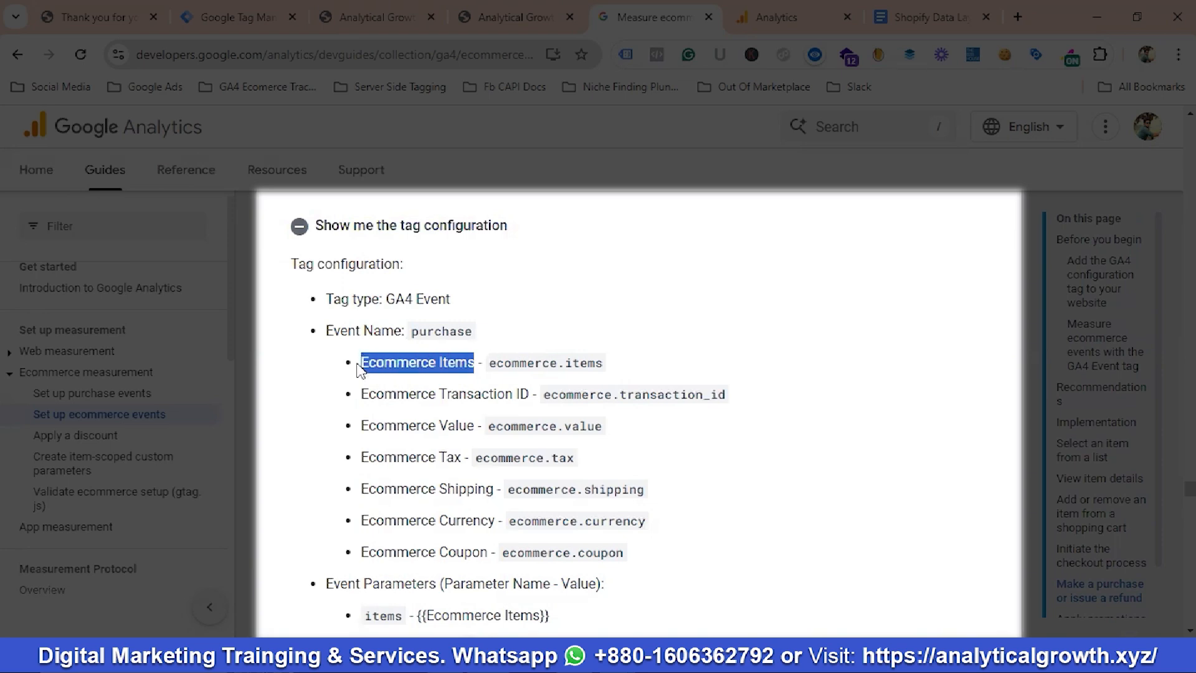
right_click(382, 366)
click(434, 381)
click(218, 17)
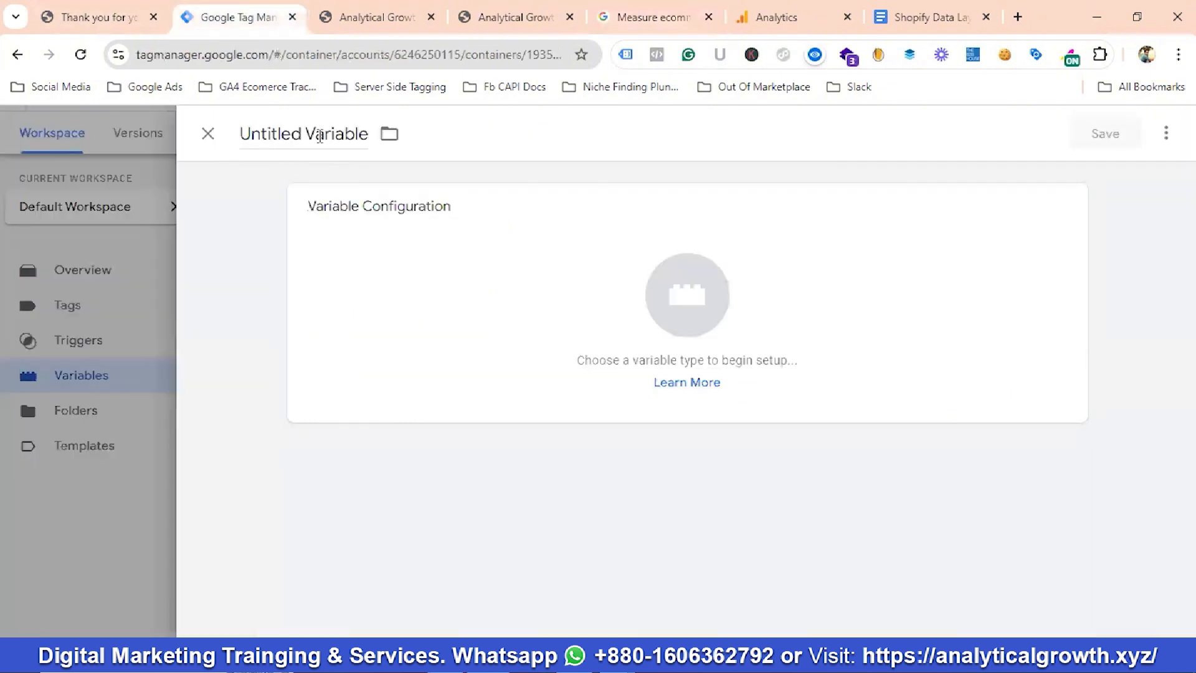
click(349, 138)
key(ctrl+v)
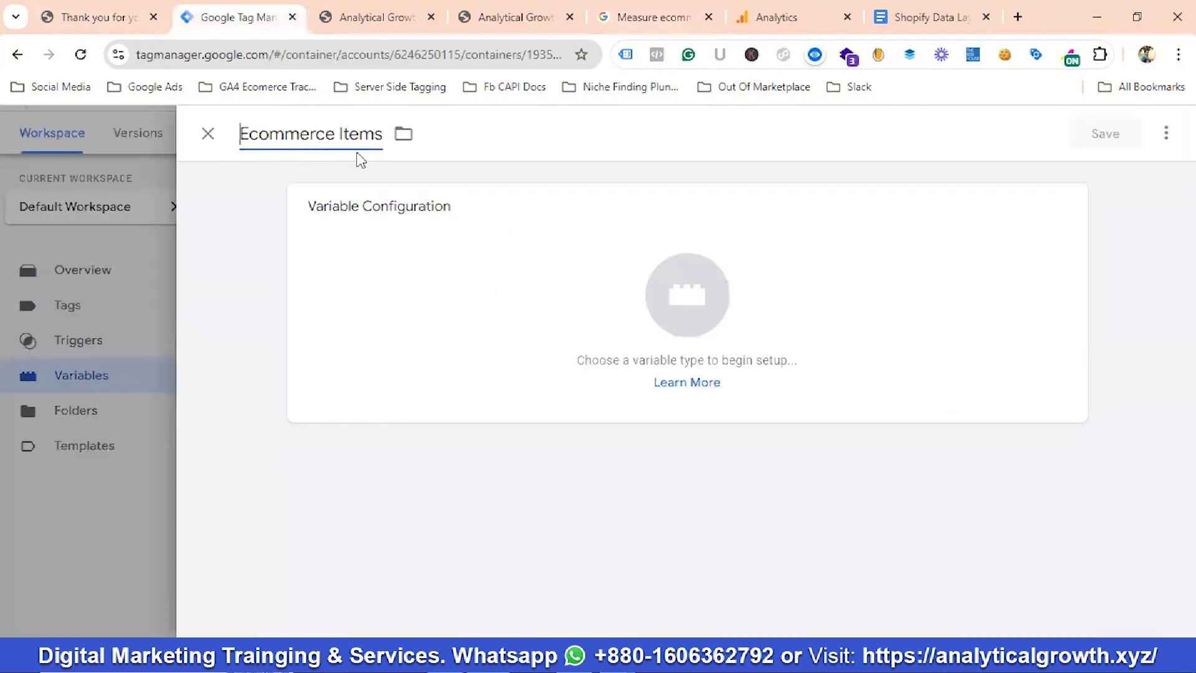
Step: Set the Ecommerce Items variable's type to Data Layer Variable
click(652, 299)
scroll(747, 374, down, 2)
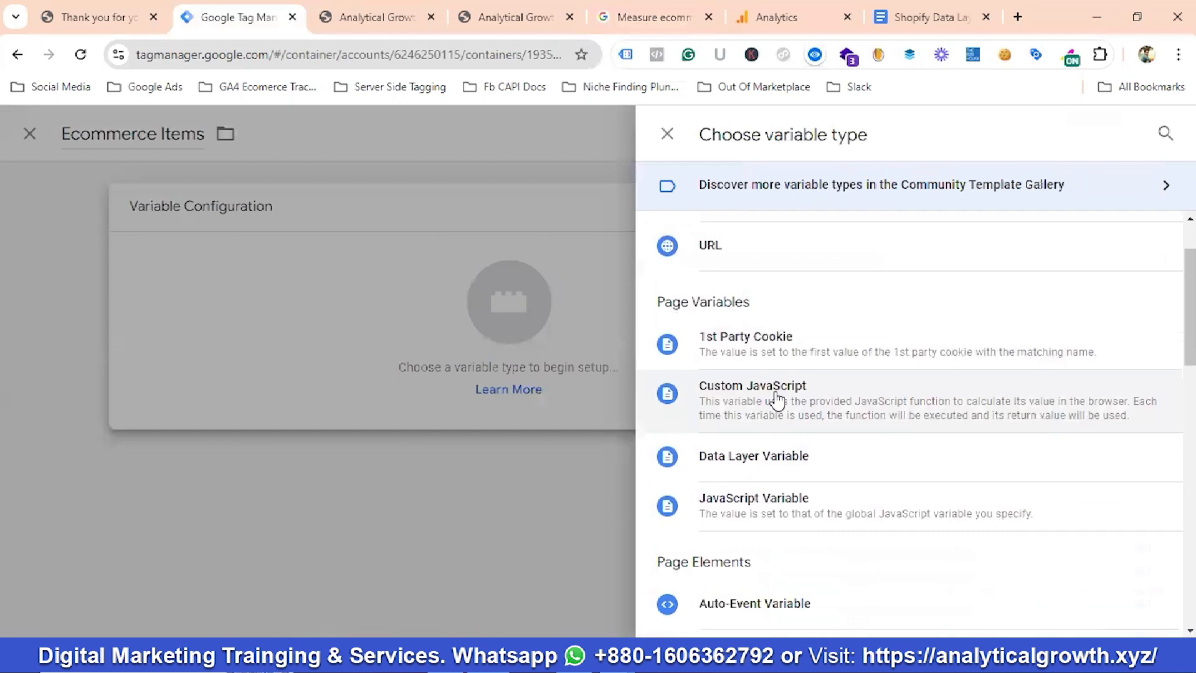
click(772, 464)
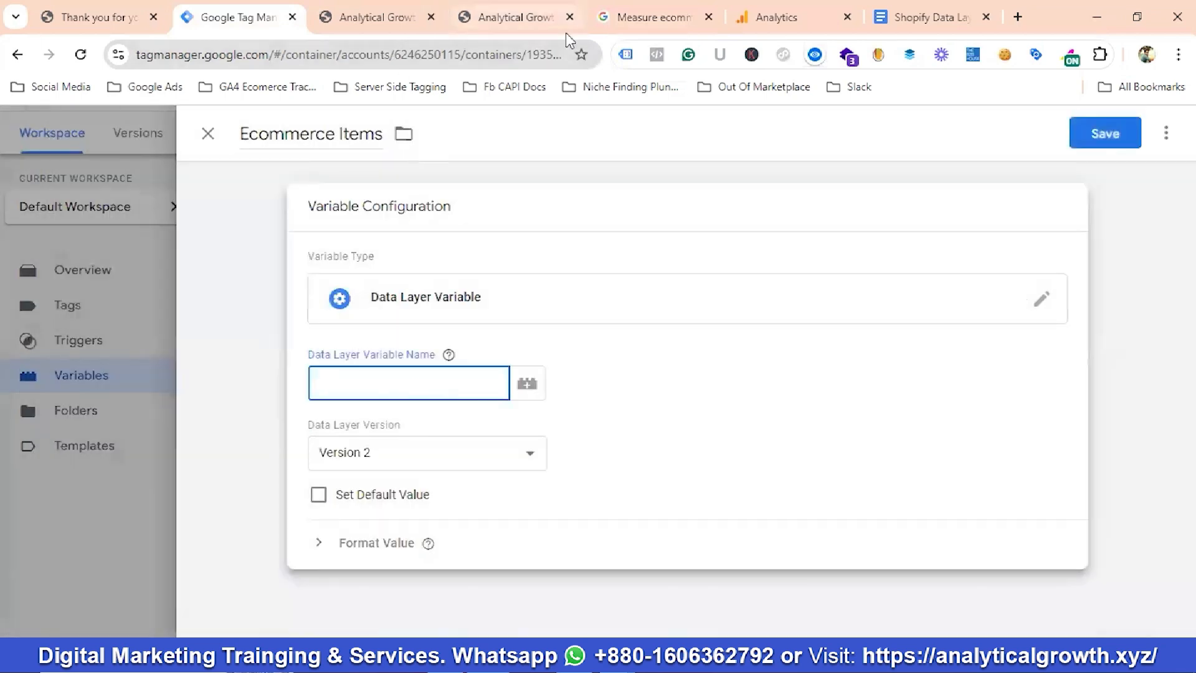
Step: Switch to the Google Analytics ecommerce guide and review the purchase event's dataLayer code, reopening its tag configuration
click(643, 12)
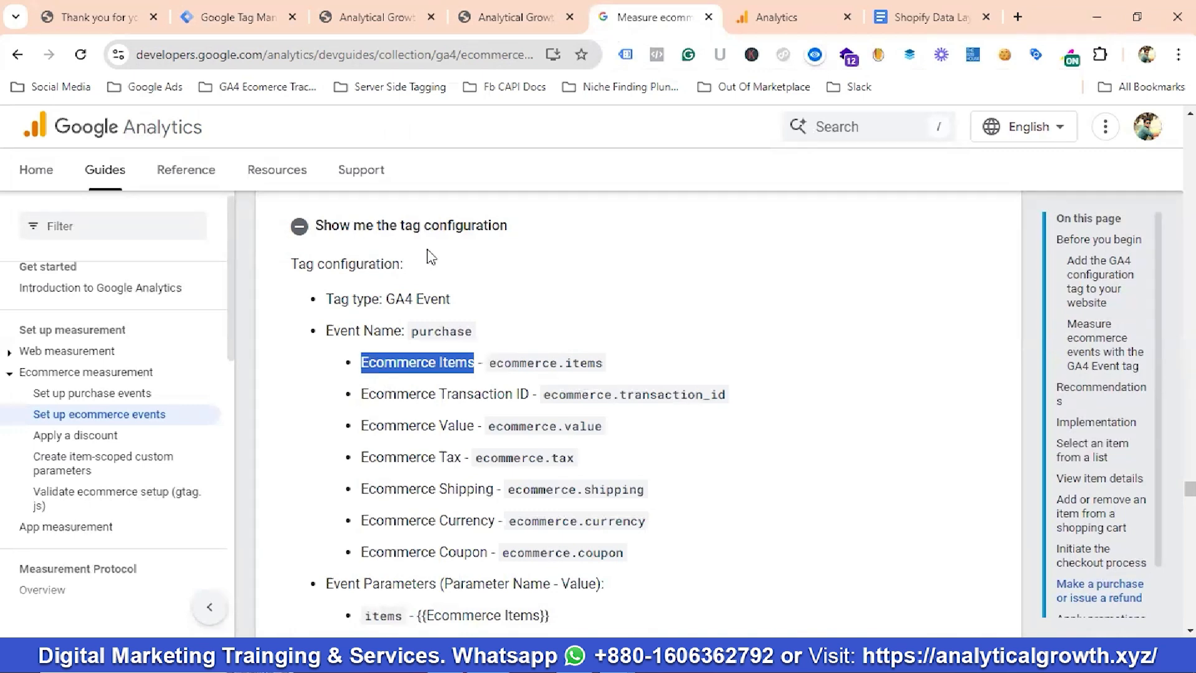
scroll(430, 324, up, 1)
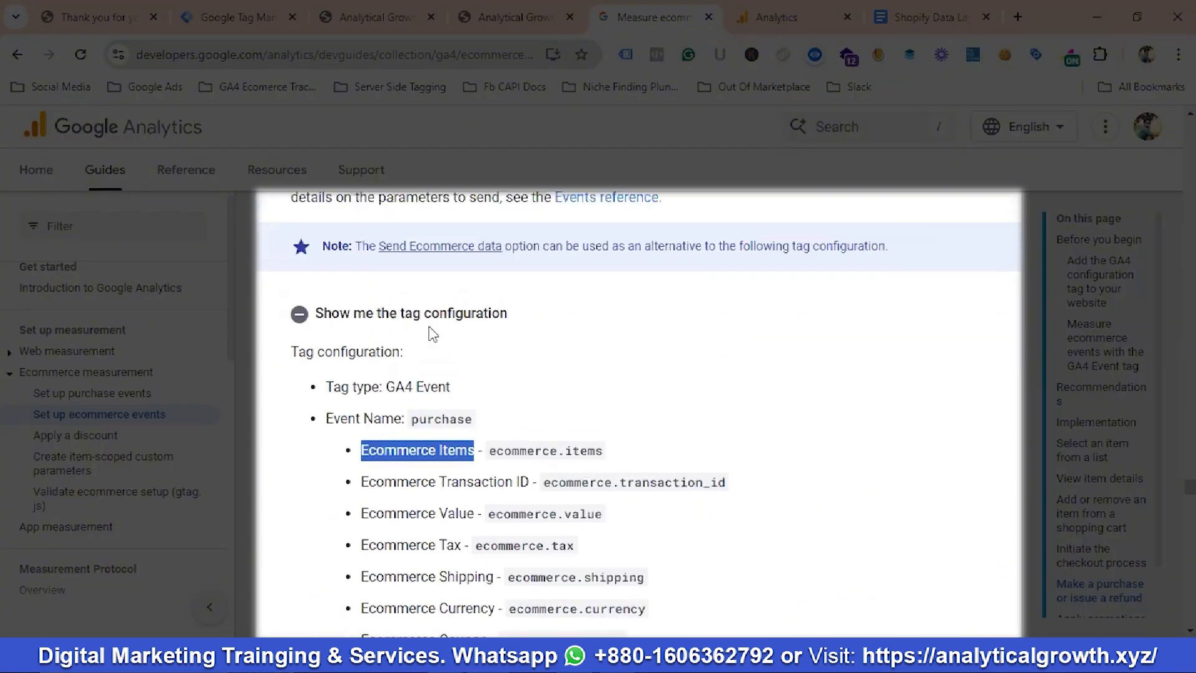
click(390, 323)
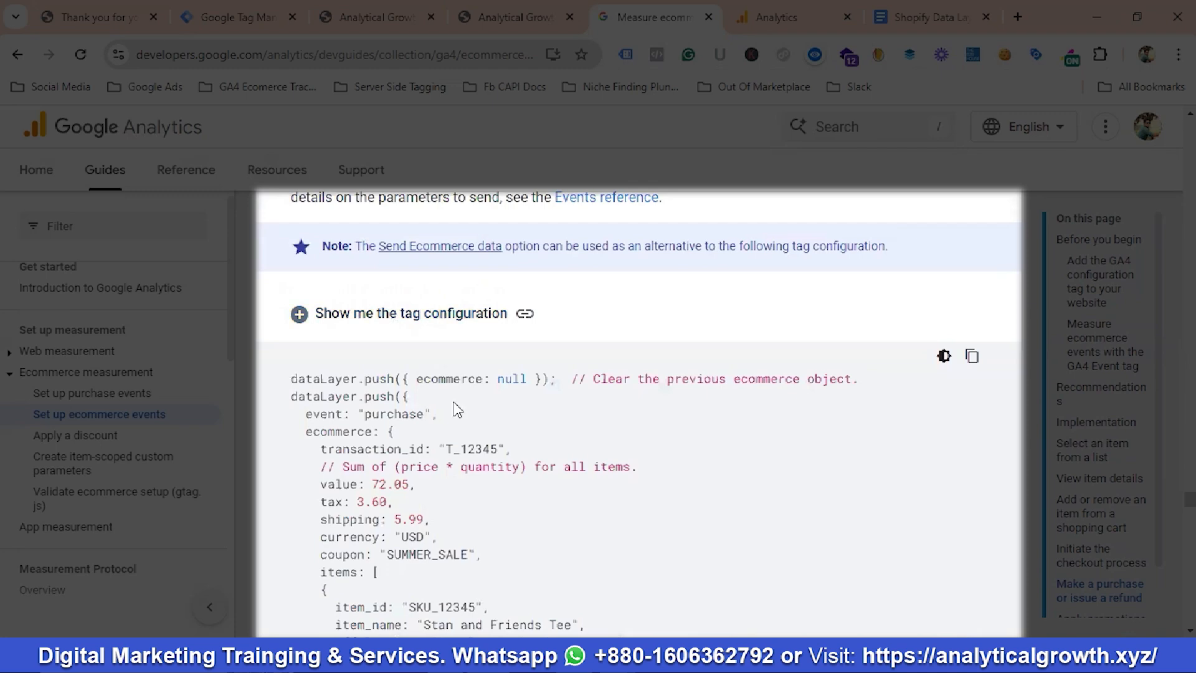
scroll(353, 387, down, 1)
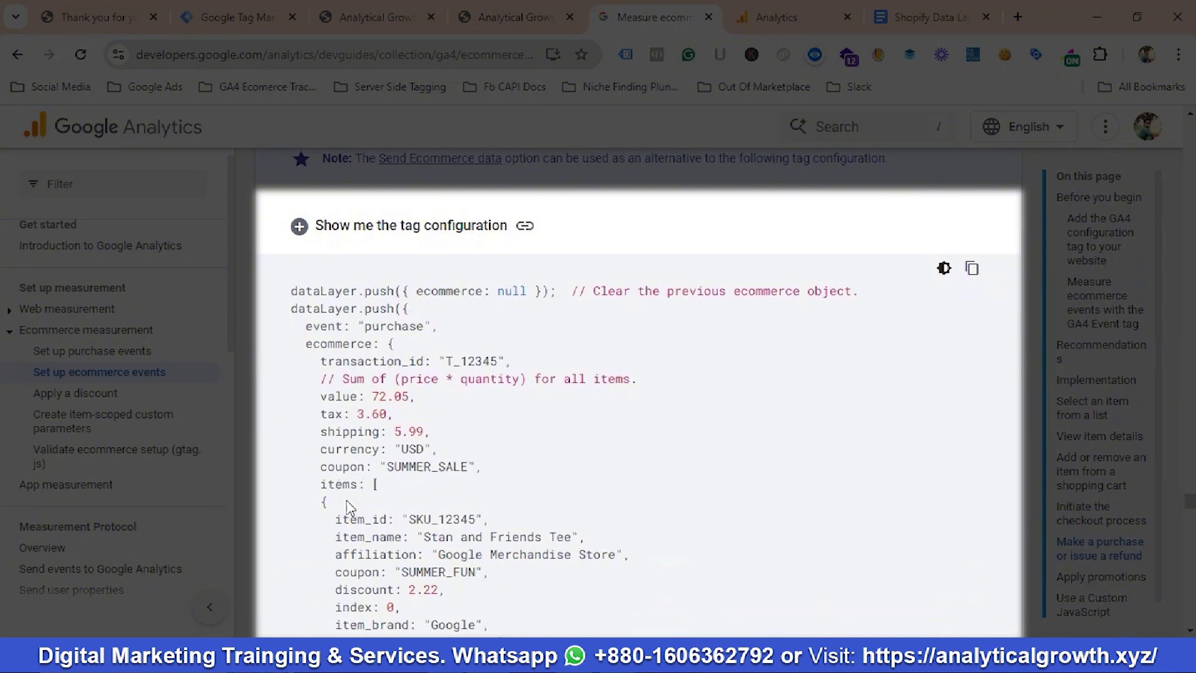
scroll(400, 378, up, 1)
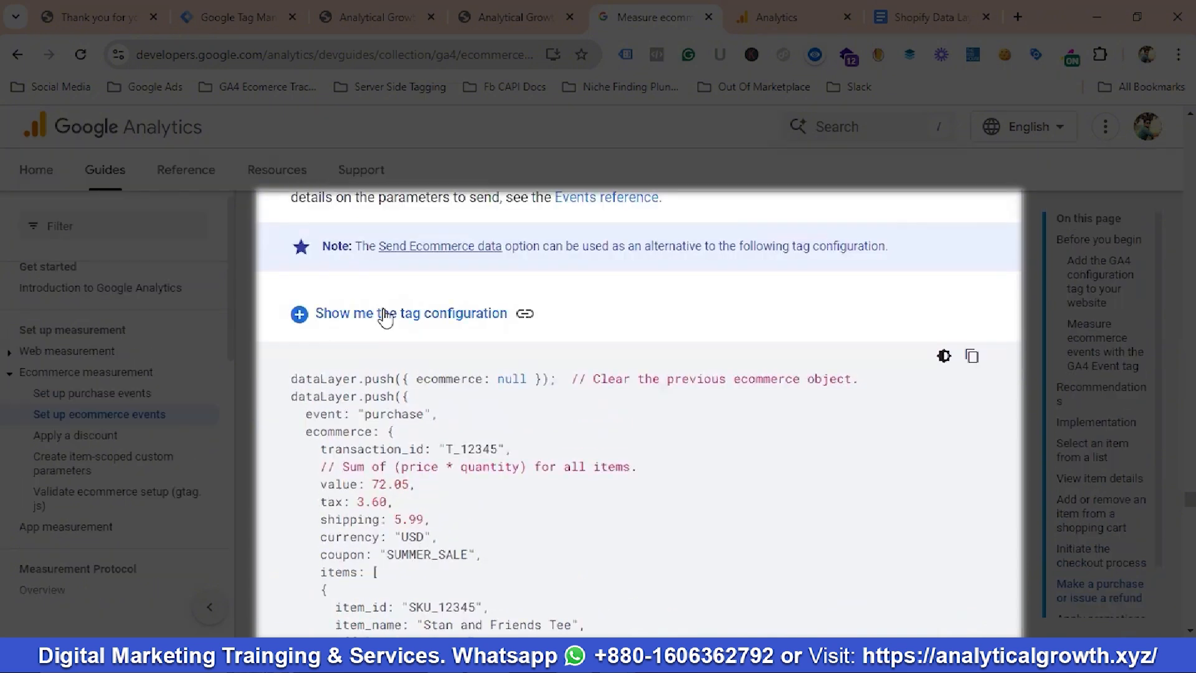
click(387, 314)
scroll(549, 398, down, 1)
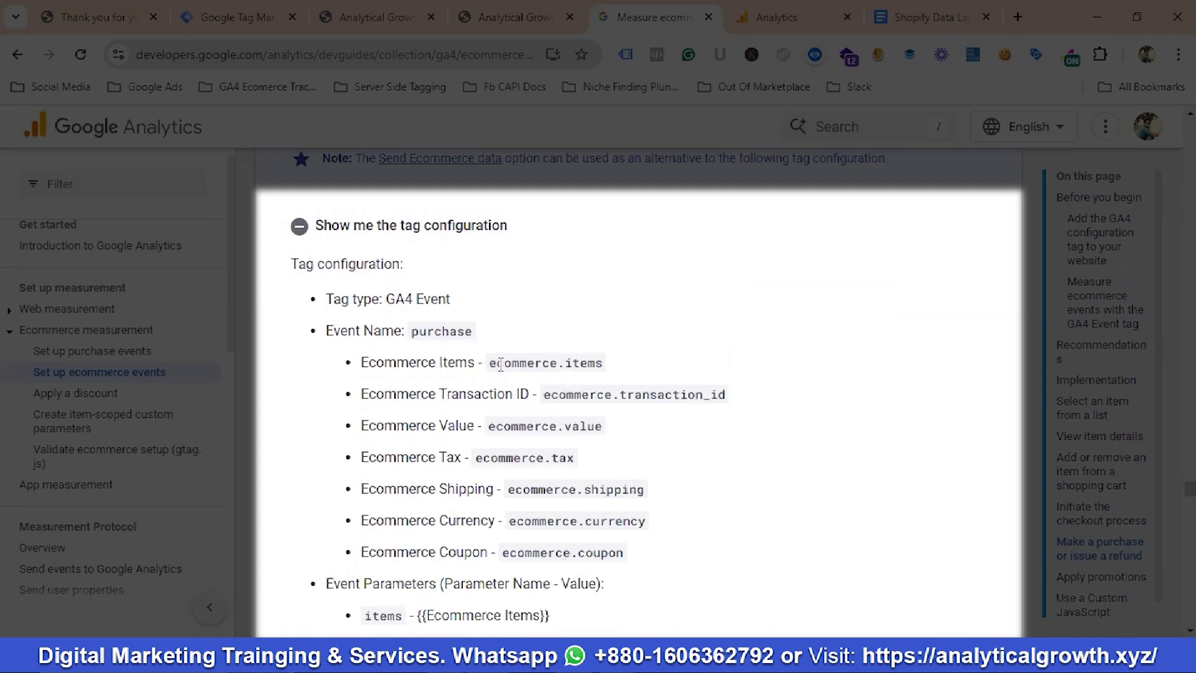
Step: Copy ecommerce.items from the guide into the Ecommerce Items variable's data layer variable name in Google Tag Manager and save the variable
drag(490, 364, 619, 372)
right_click(531, 366)
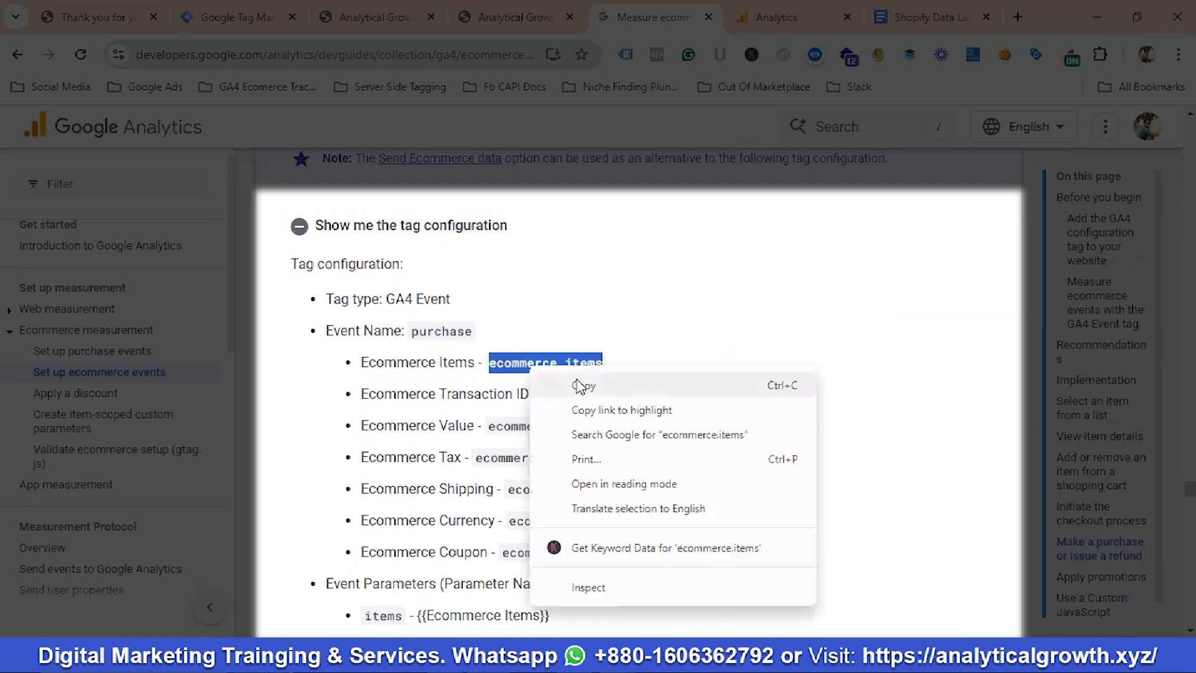
click(583, 384)
click(230, 18)
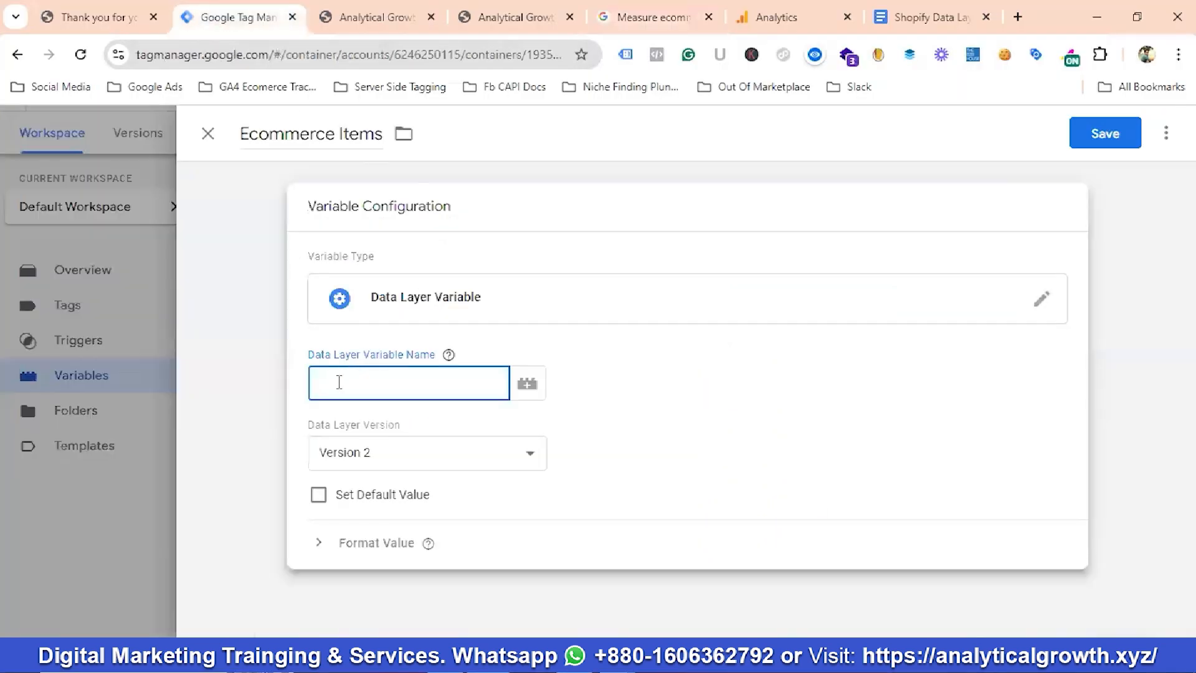
key(ctrl+v)
click(1118, 135)
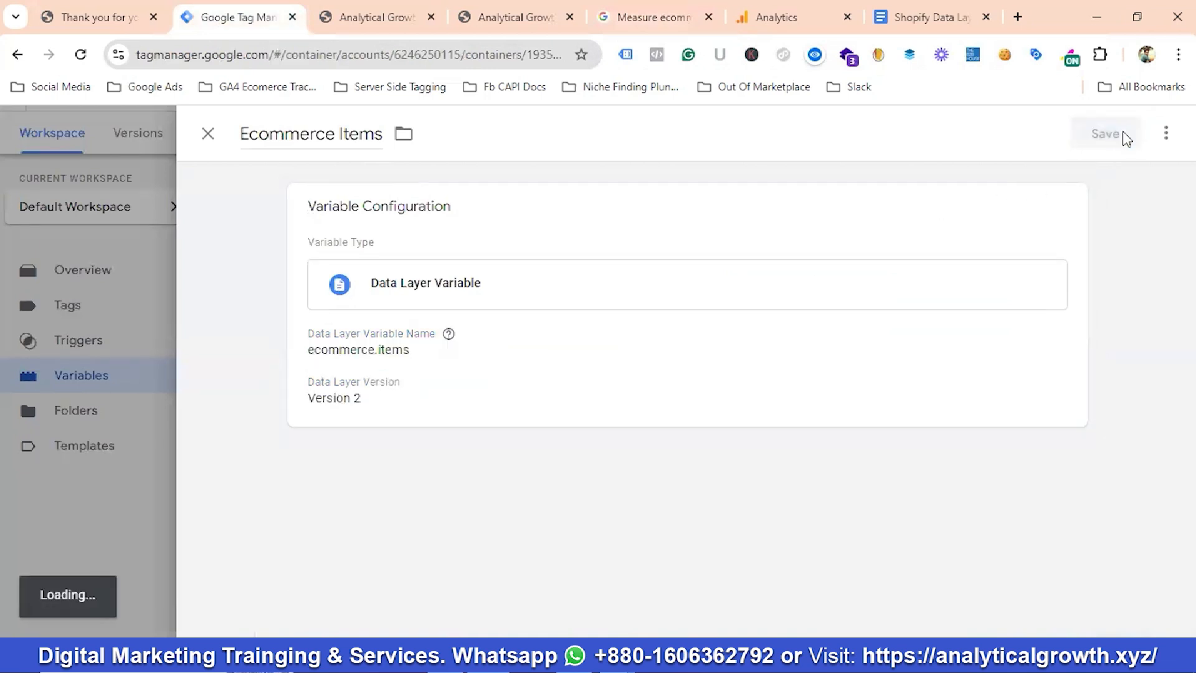
Step: Start a new user-defined variable and name it Ecommerce Transaction ID, copying the name from the guide's tag configuration
scroll(1041, 419, down, 1)
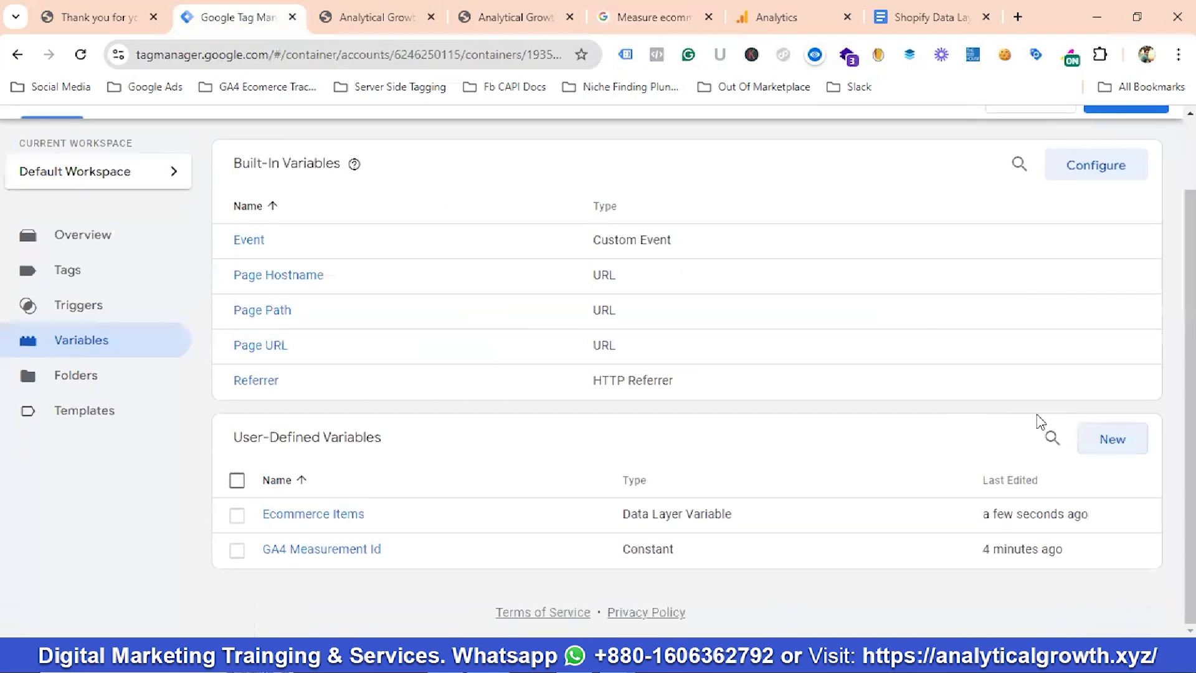
click(1112, 439)
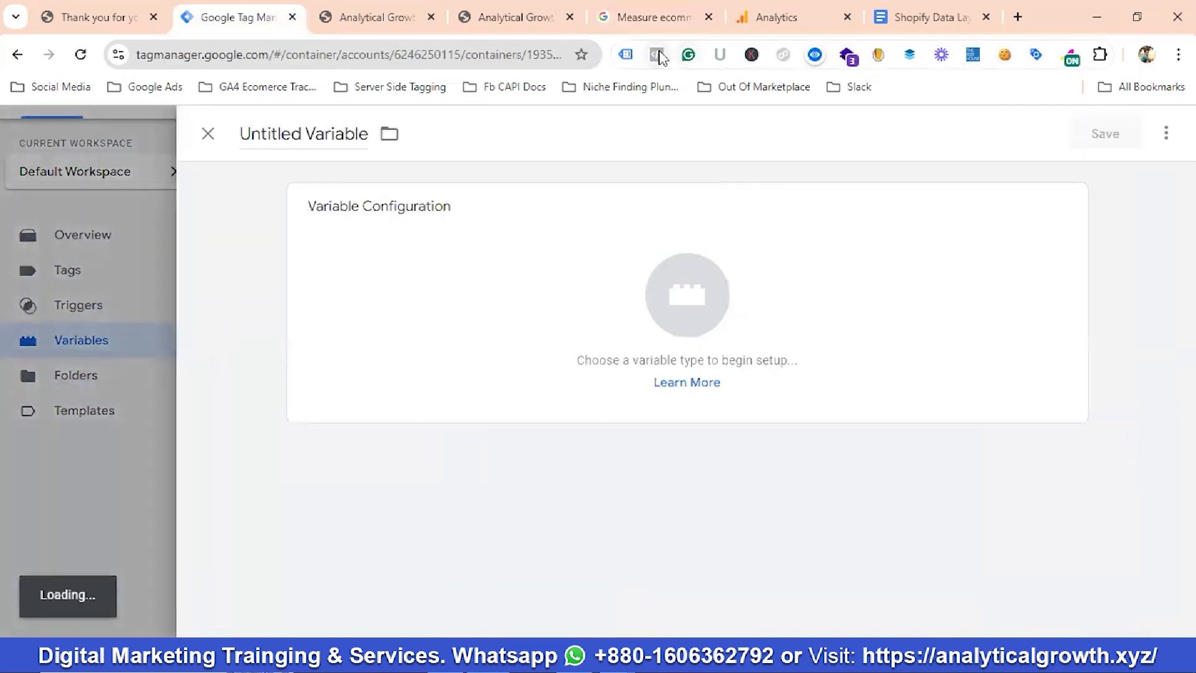
click(651, 17)
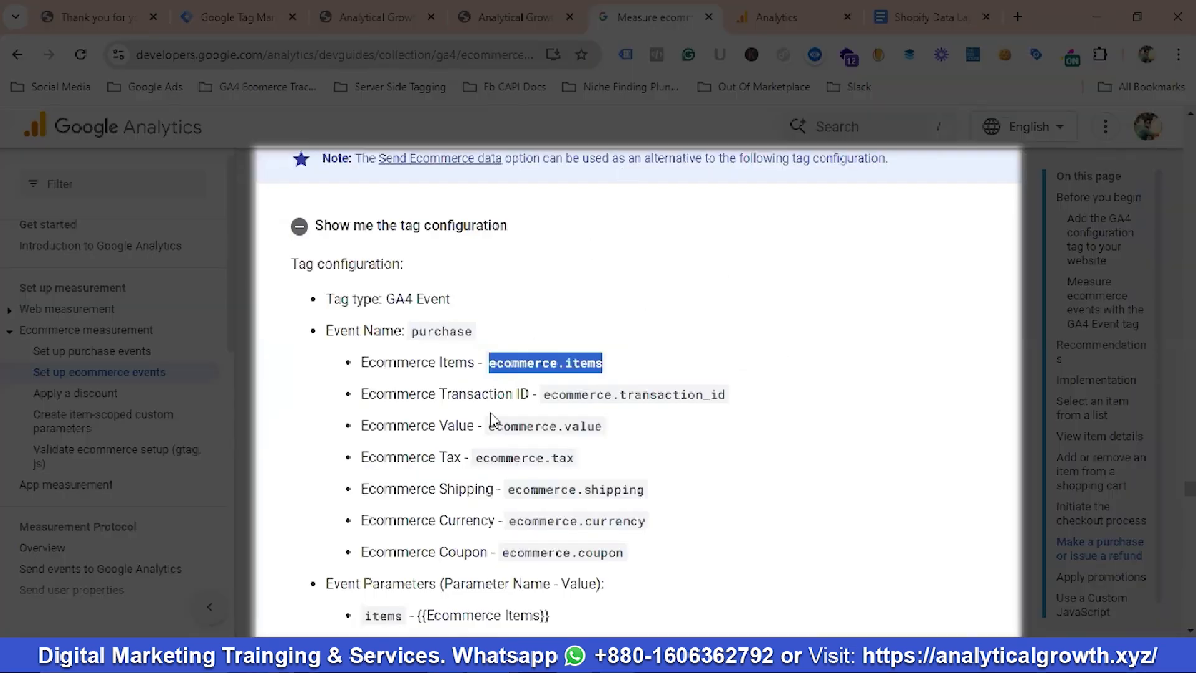
drag(530, 393, 361, 394)
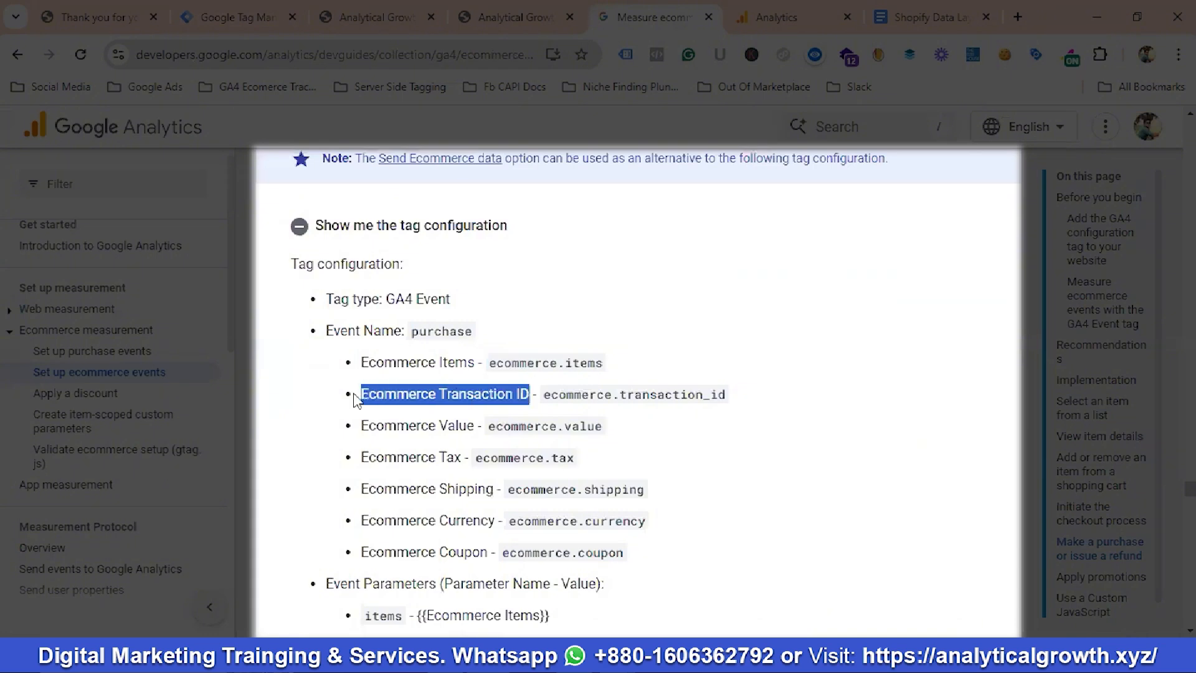
right_click(395, 397)
click(454, 187)
click(238, 17)
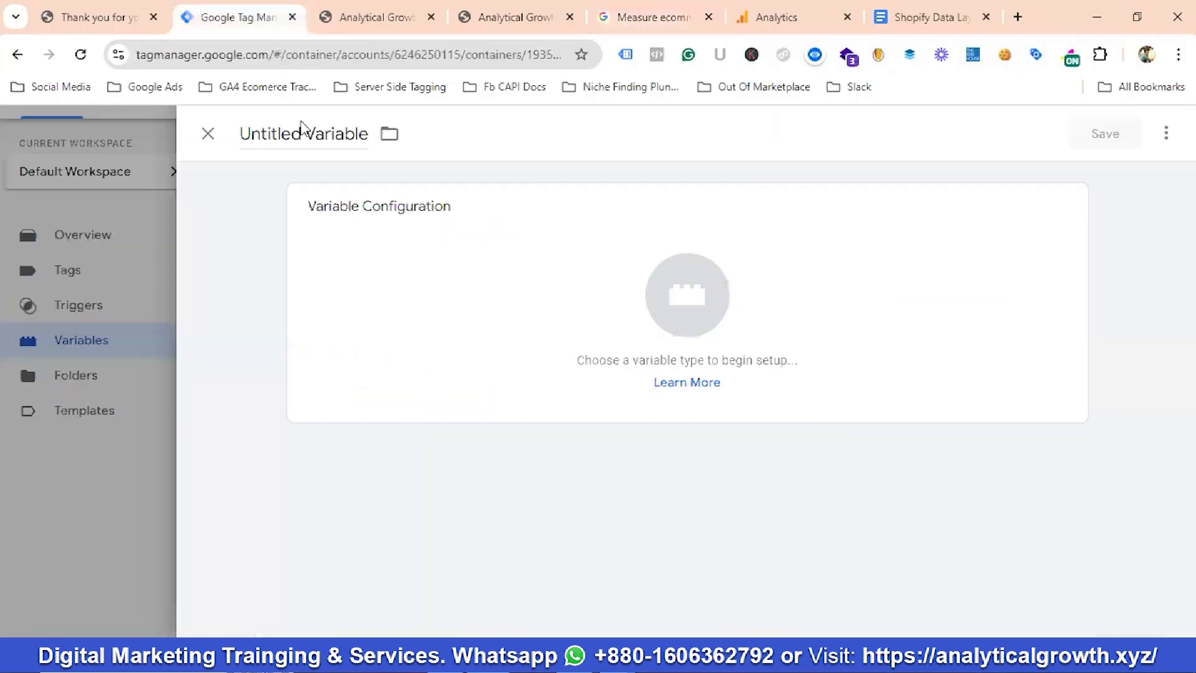
click(325, 141)
key(ctrl+a)
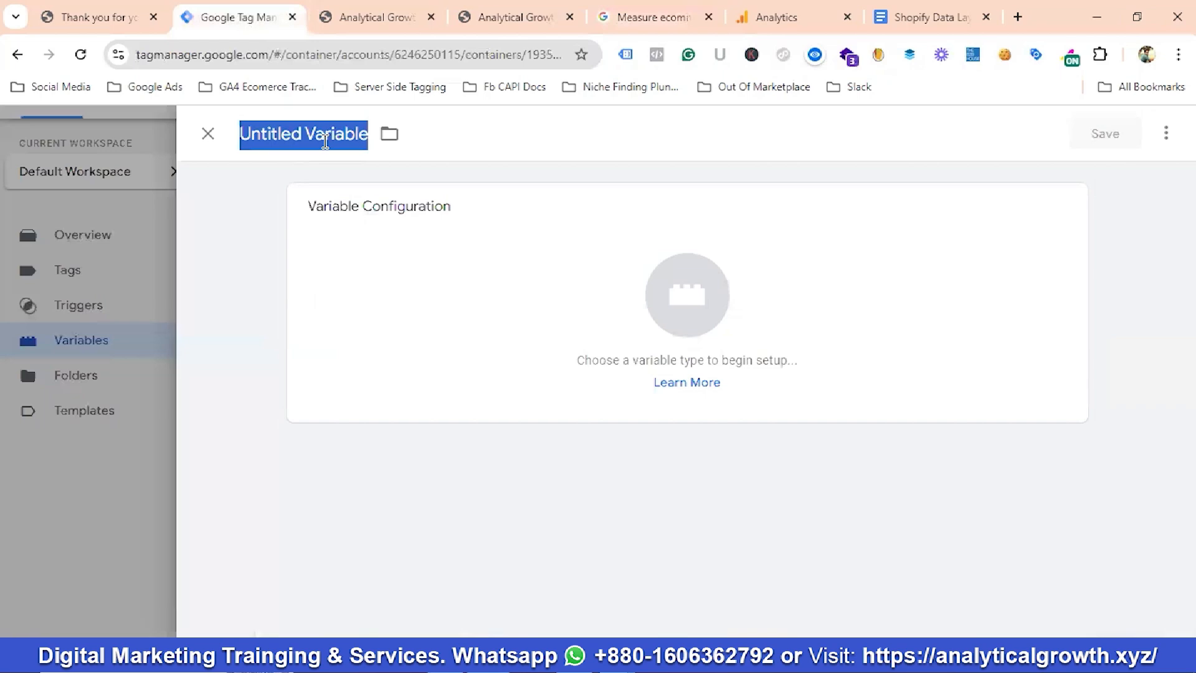
key(ctrl+v)
Step: Set the Ecommerce Transaction ID variable's type to Data Layer Variable
click(636, 315)
scroll(797, 380, down, 1)
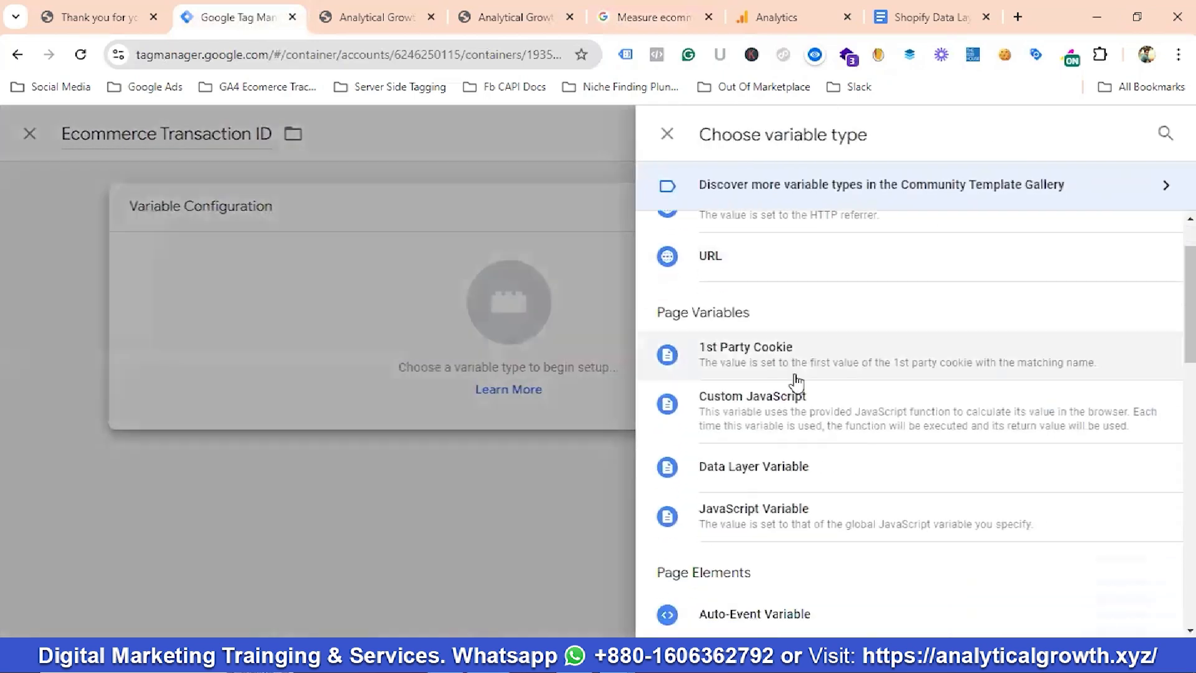
scroll(785, 405, down, 1)
click(771, 373)
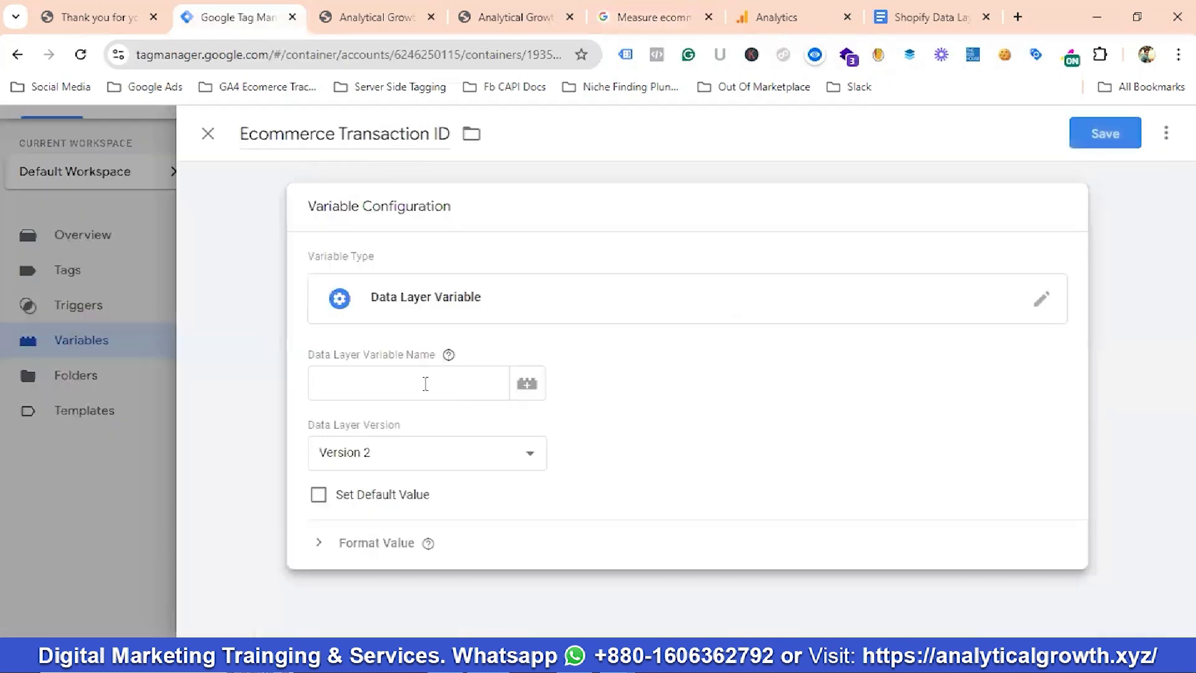
click(424, 384)
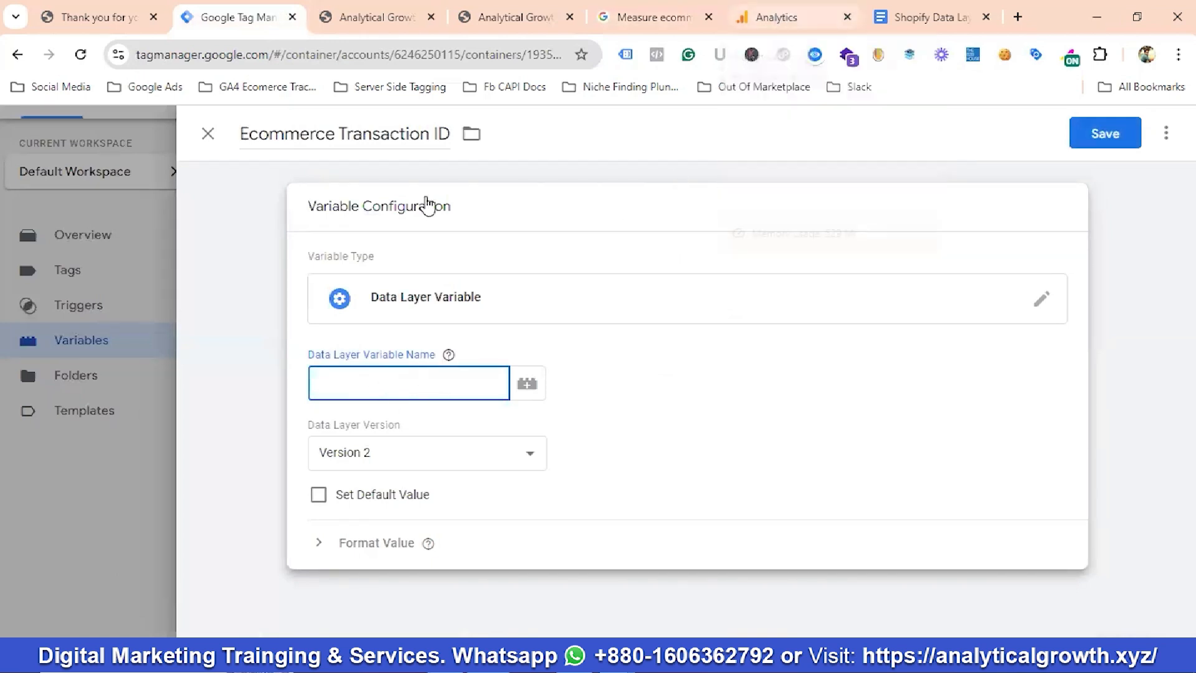
Step: Copy ecommerce.transaction_id from the guide into the Ecommerce Transaction ID variable's data layer variable name in Google Tag Manager and save the variable
click(106, 11)
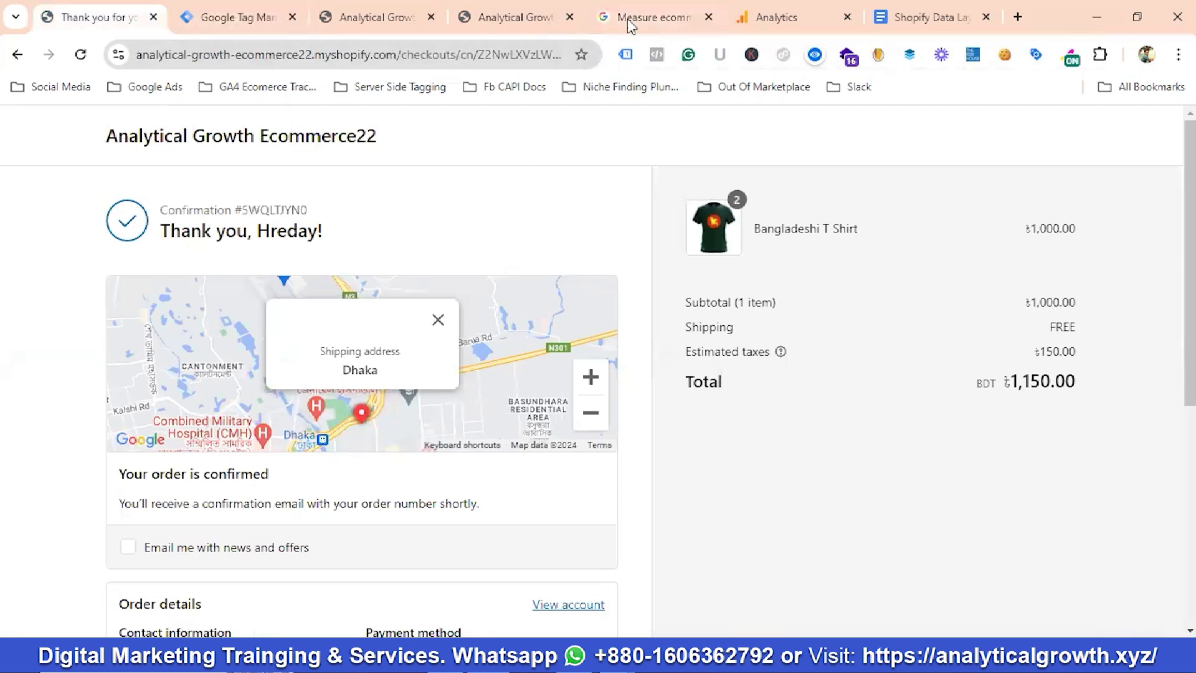
click(659, 17)
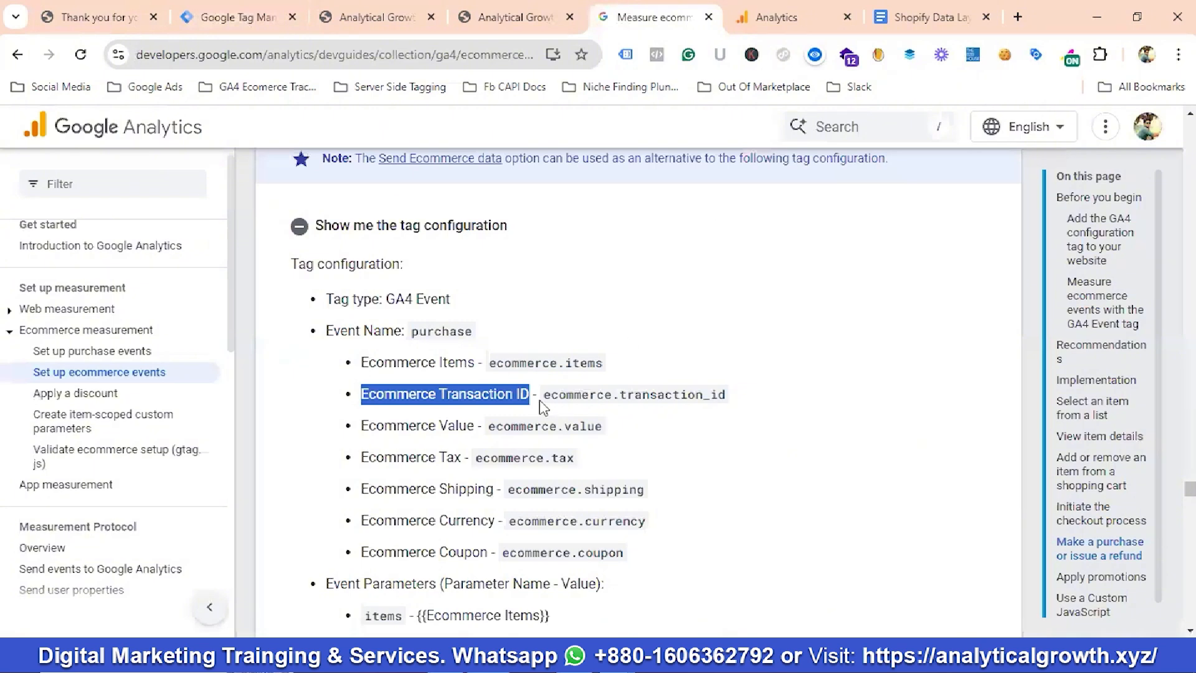
drag(545, 395, 729, 400)
right_click(652, 400)
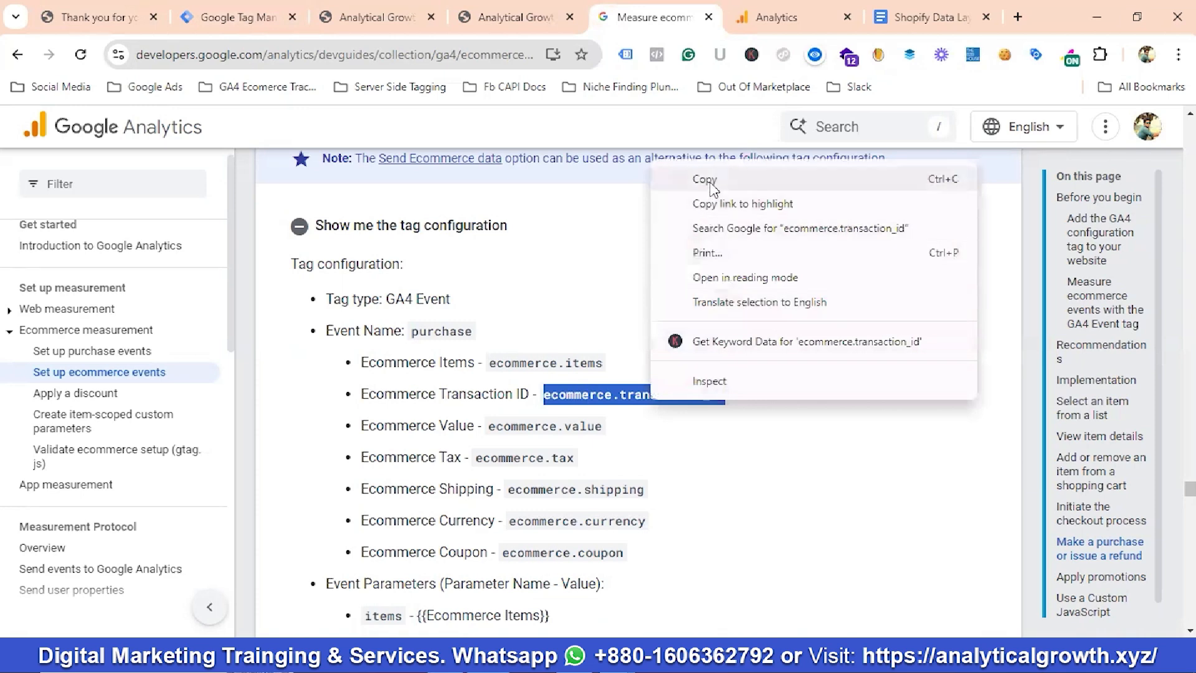
click(713, 181)
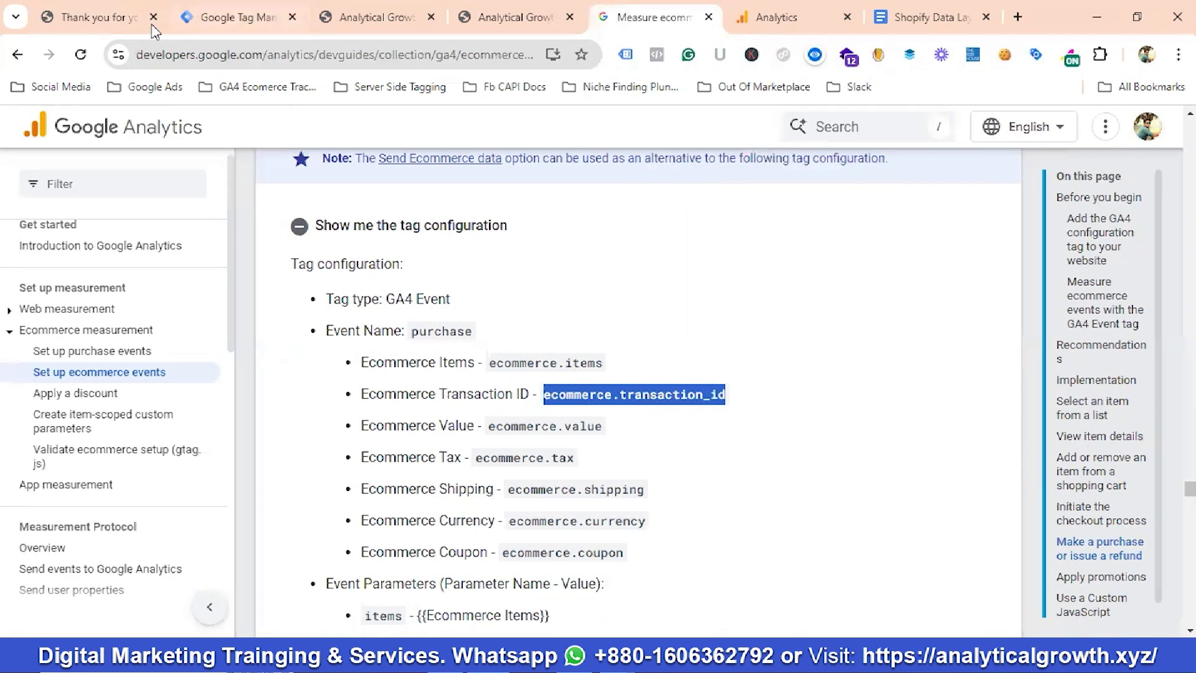
click(216, 11)
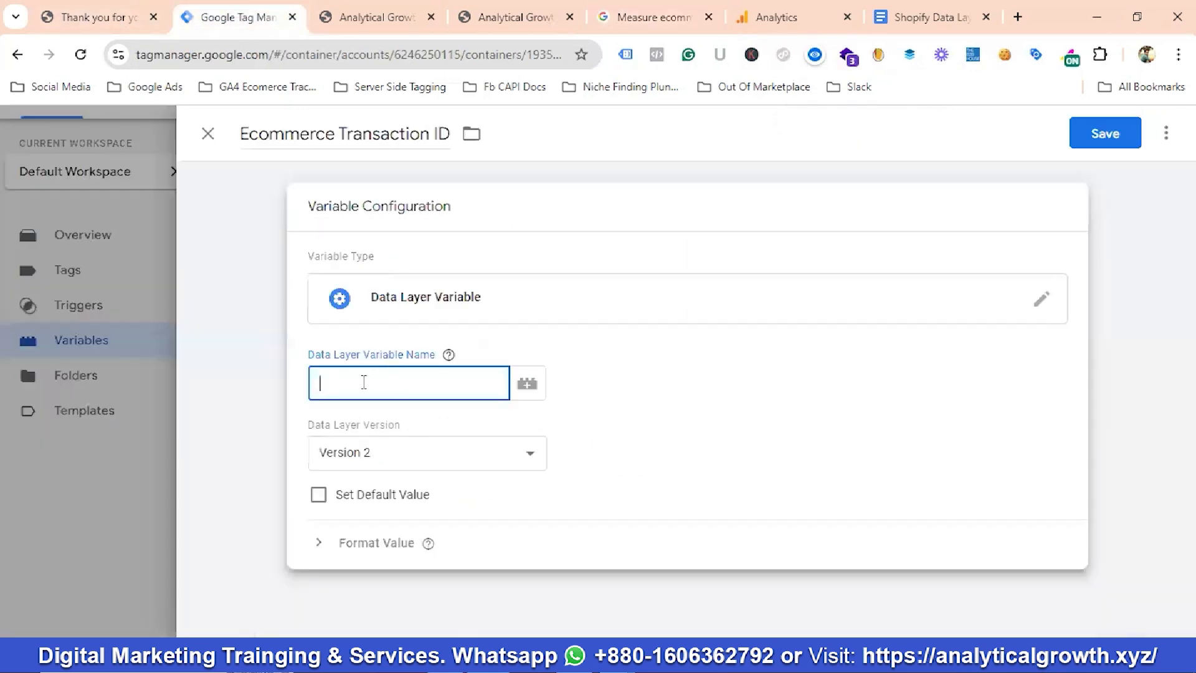
key(ctrl+v)
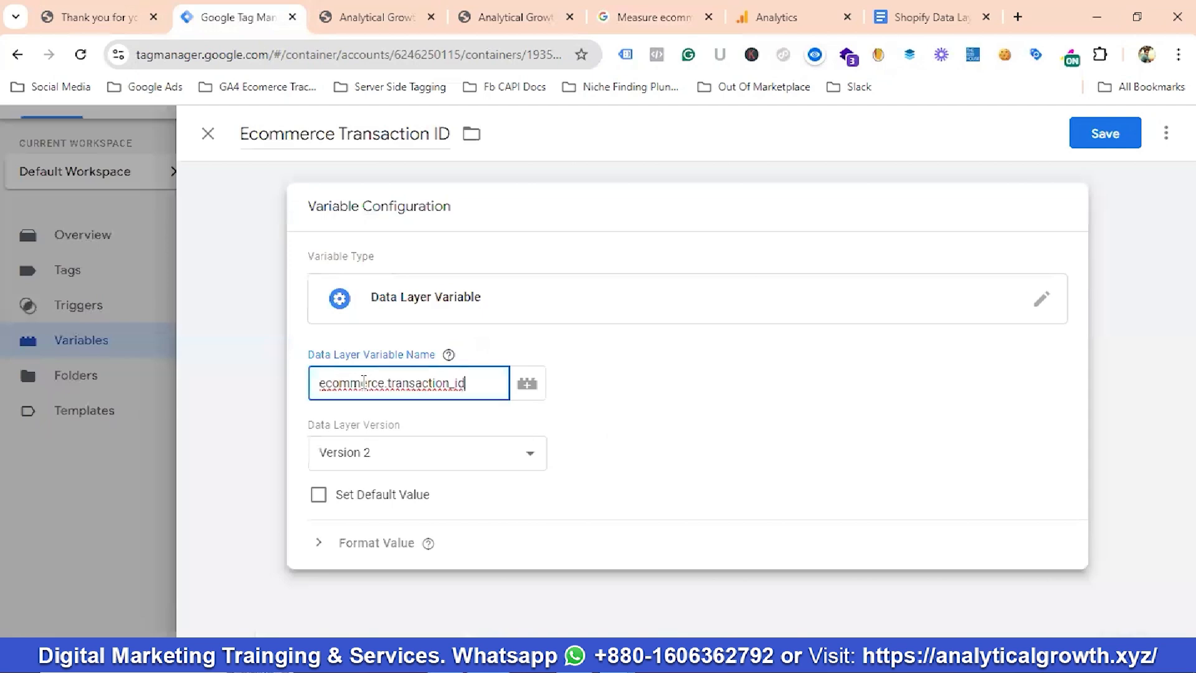
click(1093, 134)
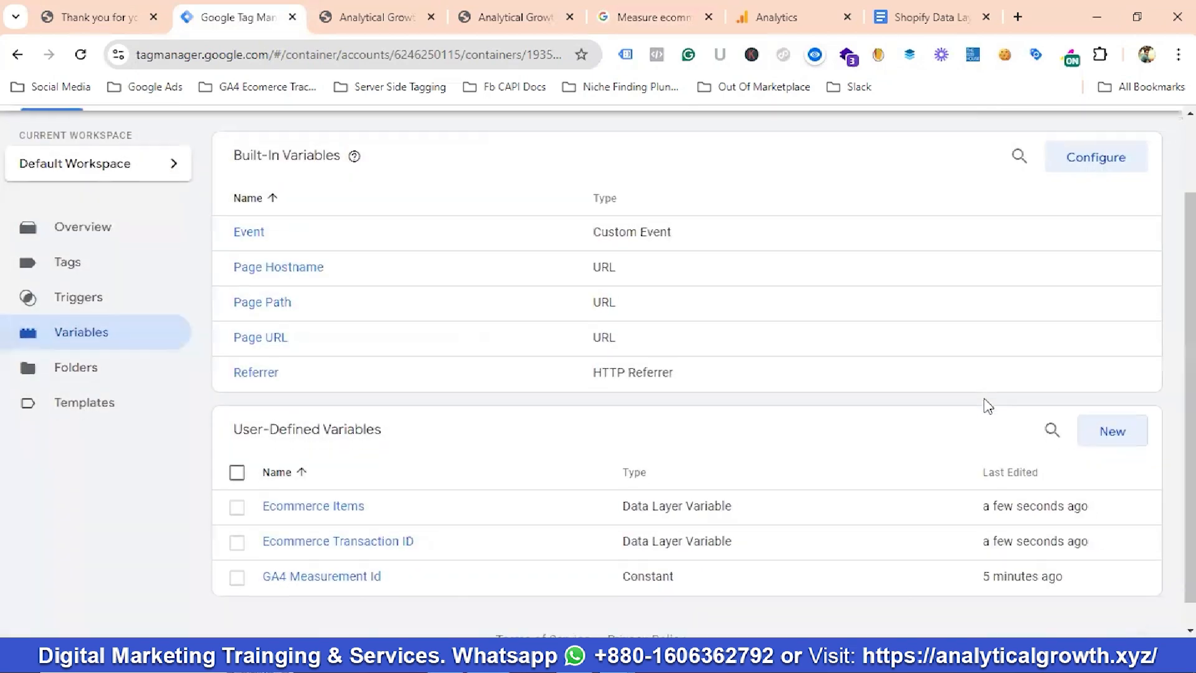
Step: Start another user-defined variable and name it Ecommerce Value, copying the name from the guide's tag configuration
scroll(987, 405, down, 1)
click(1109, 404)
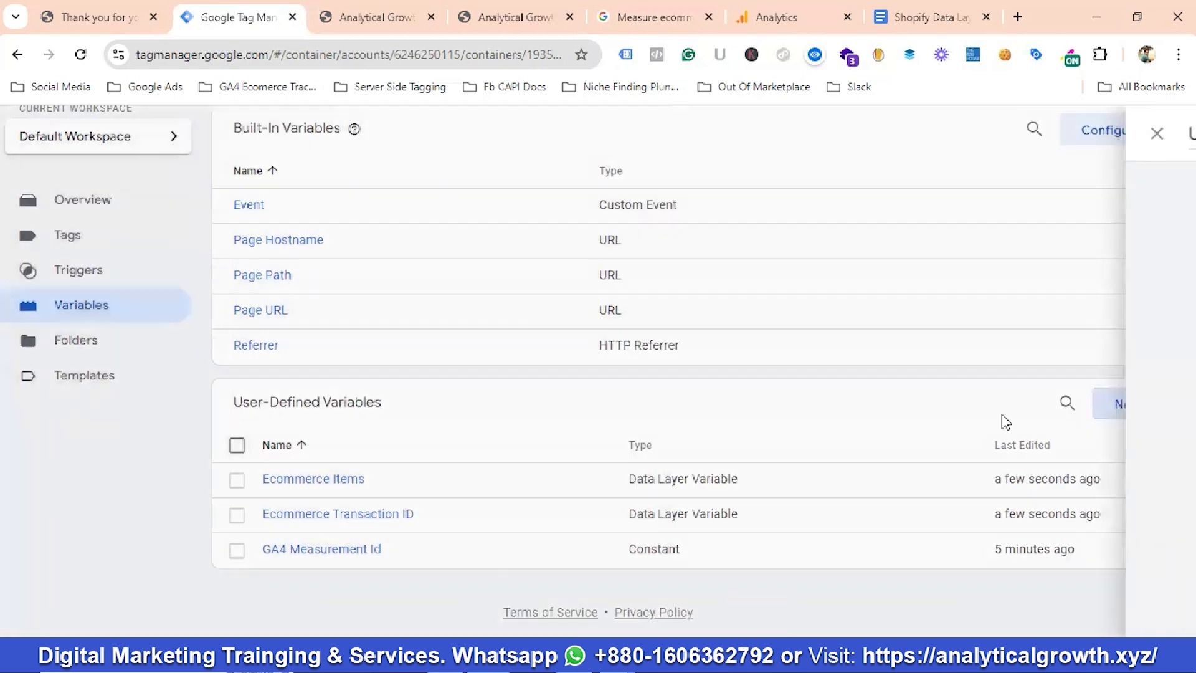
click(689, 19)
scroll(467, 388, down, 1)
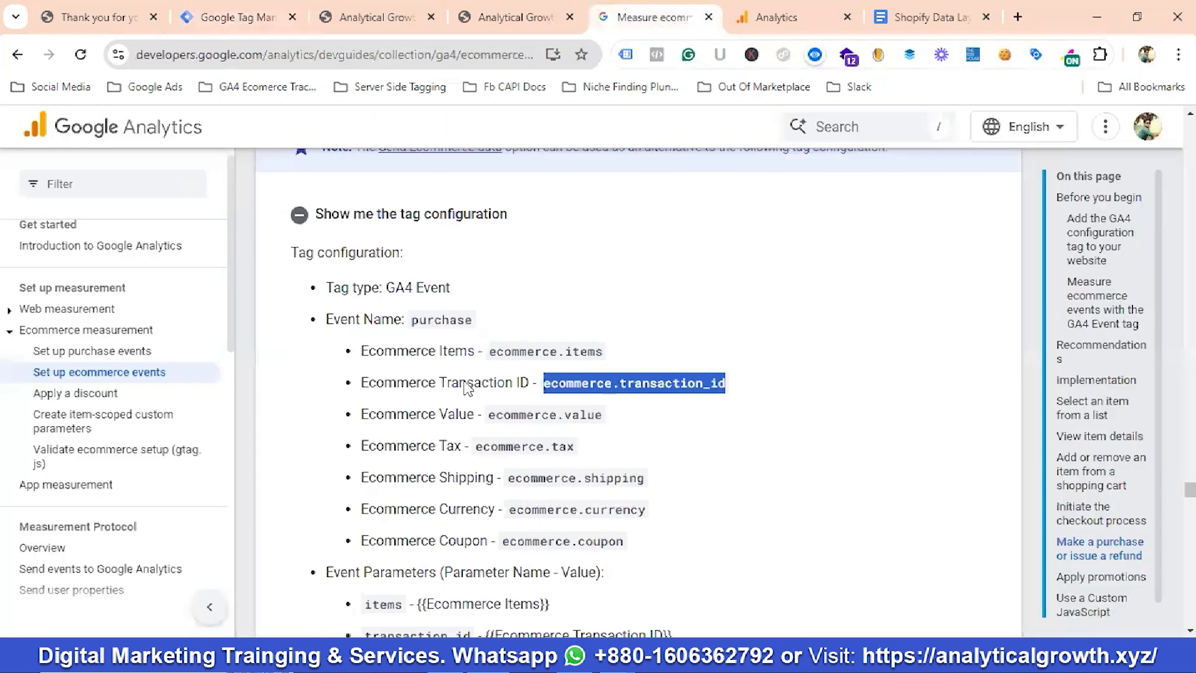
scroll(467, 387, down, 1)
drag(476, 337, 336, 337)
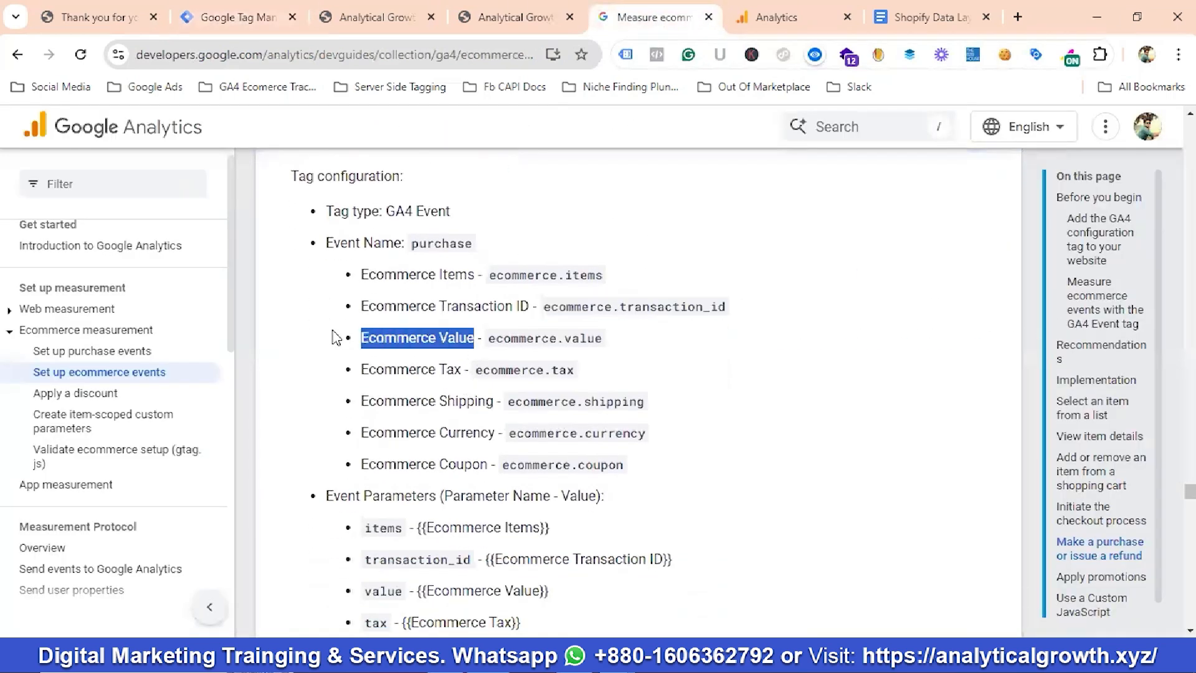
right_click(376, 334)
click(421, 350)
click(237, 17)
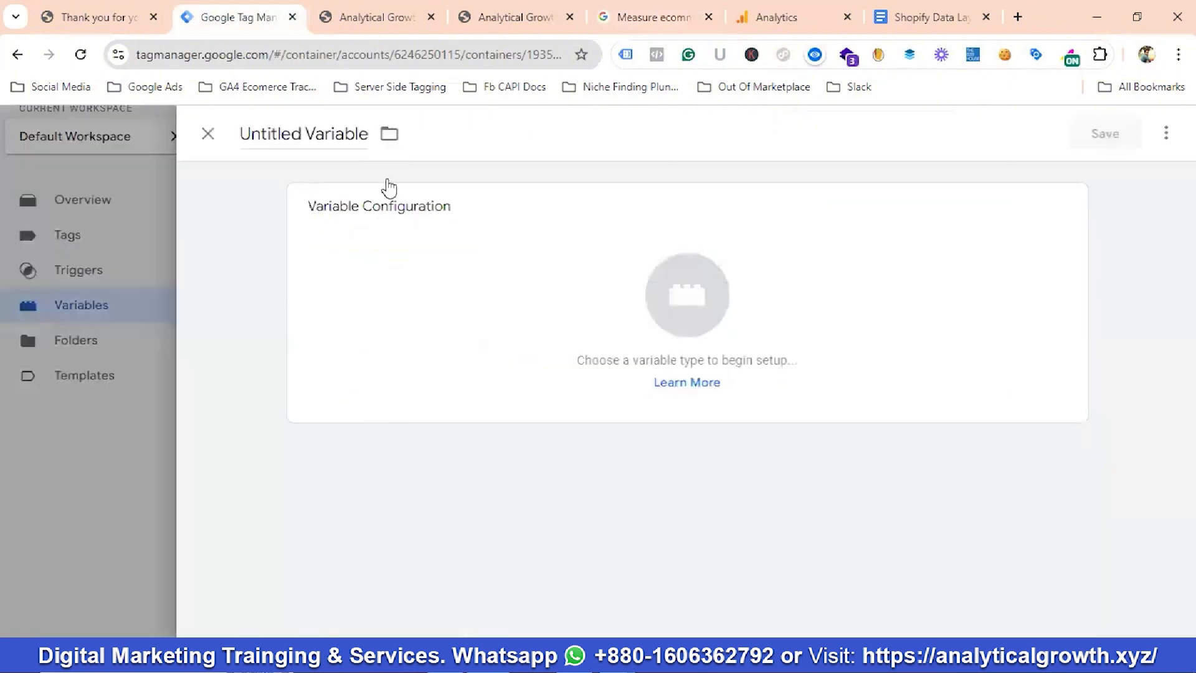
click(329, 132)
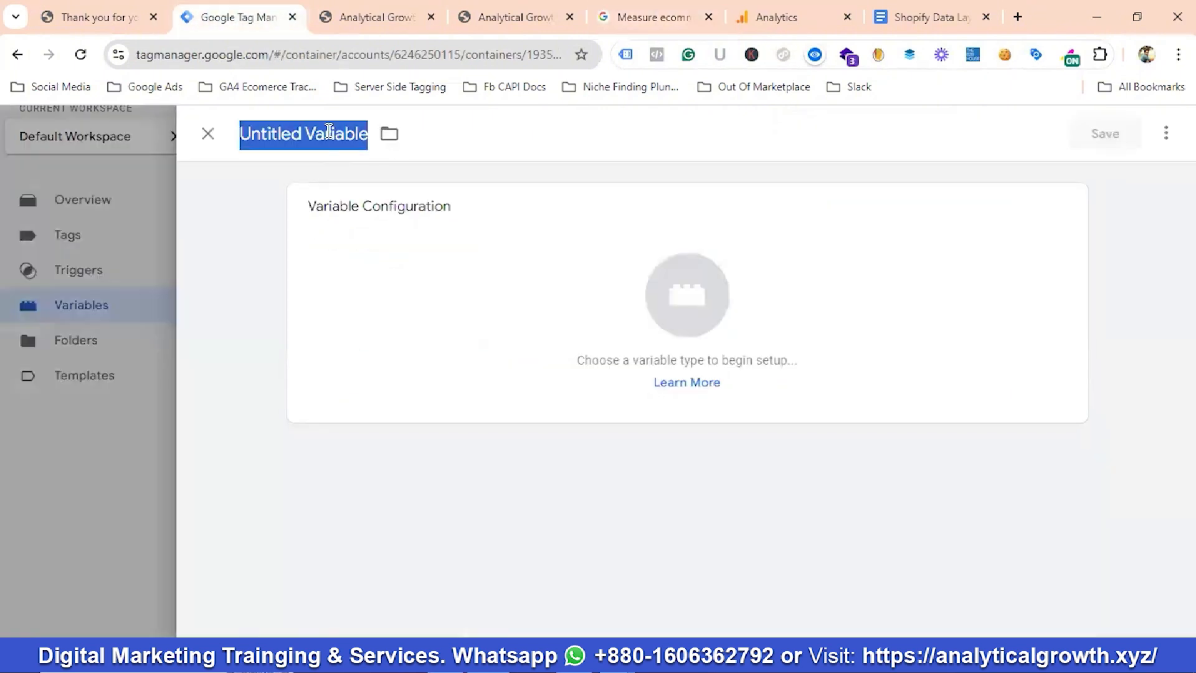
key(ctrl+v)
Step: Set the Ecommerce Value variable's type to Data Layer Variable
click(626, 281)
scroll(757, 339, down, 2)
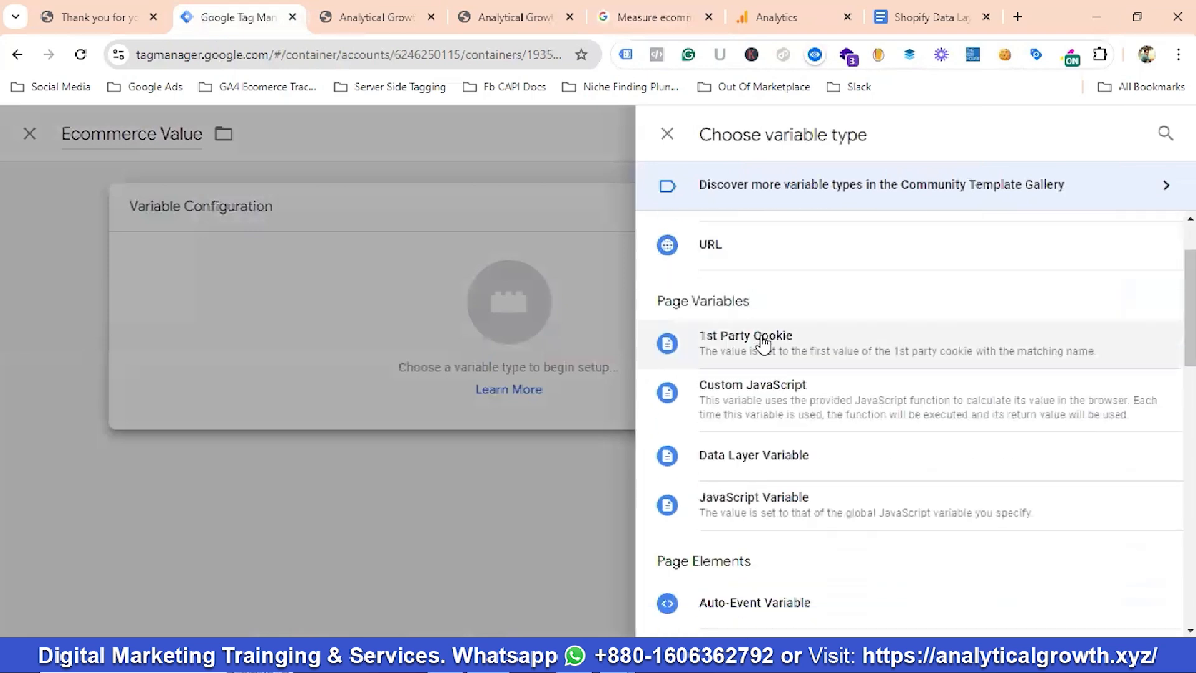
scroll(766, 358, down, 1)
click(775, 376)
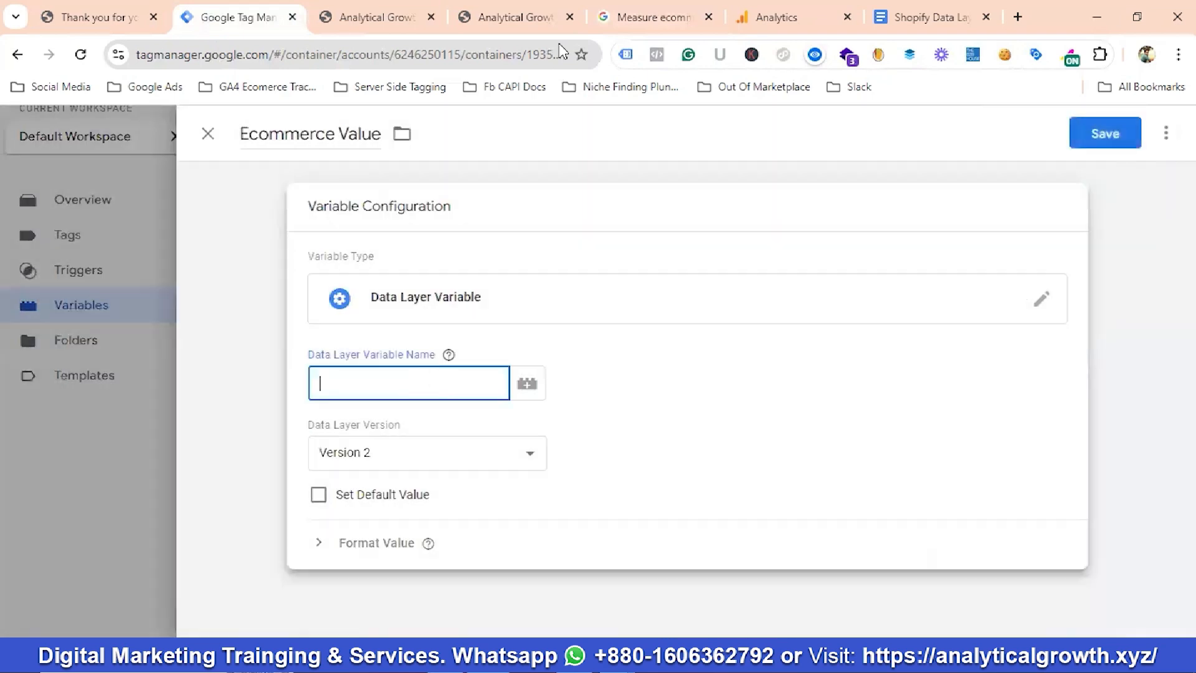
Step: Copy ecommerce.value from the guide into the Ecommerce Value variable's data layer variable name in Google Tag Manager and save the variable
click(631, 18)
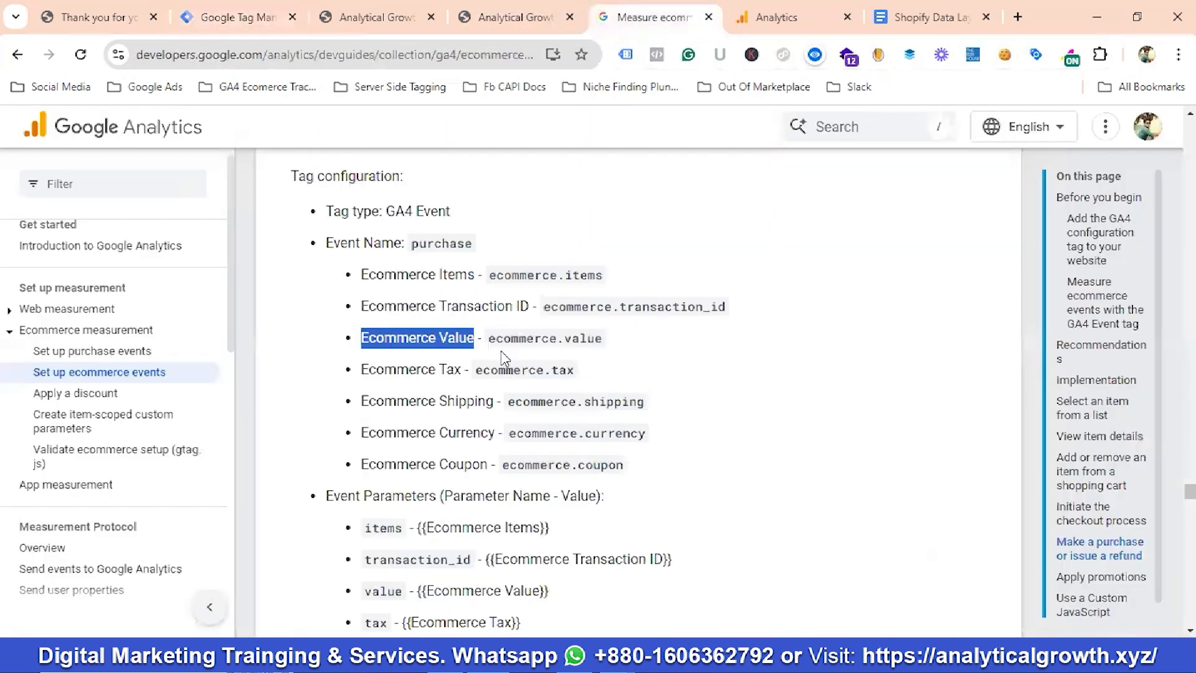
drag(490, 338, 619, 349)
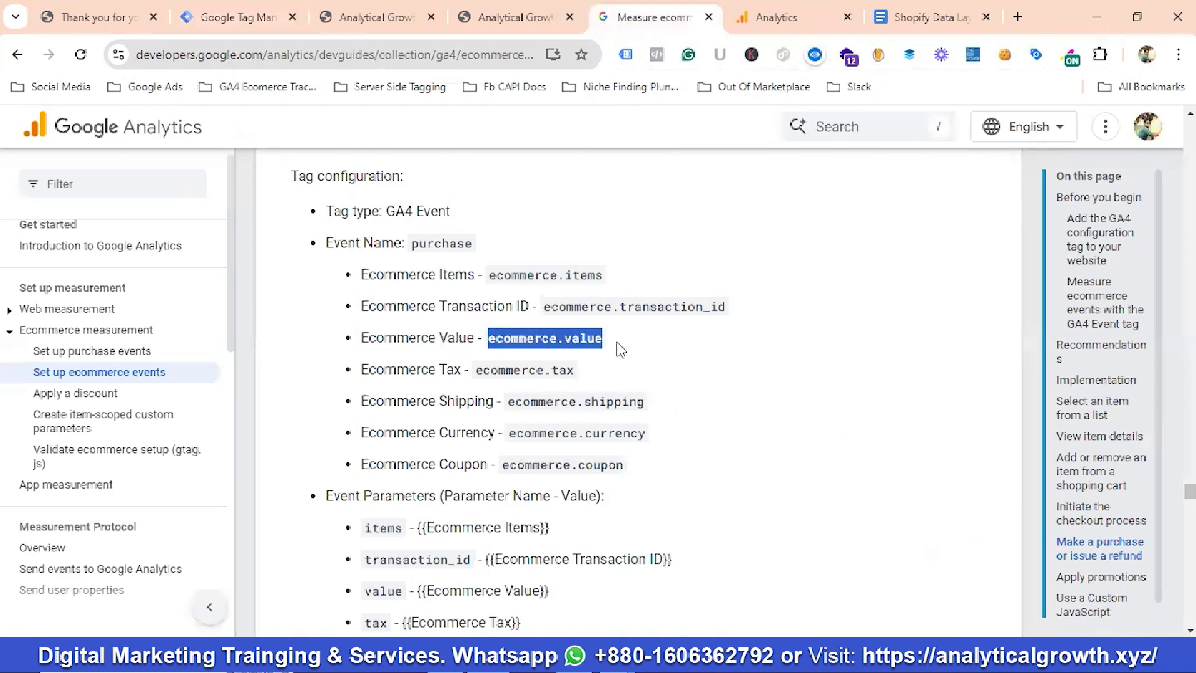
right_click(575, 342)
click(626, 363)
click(237, 18)
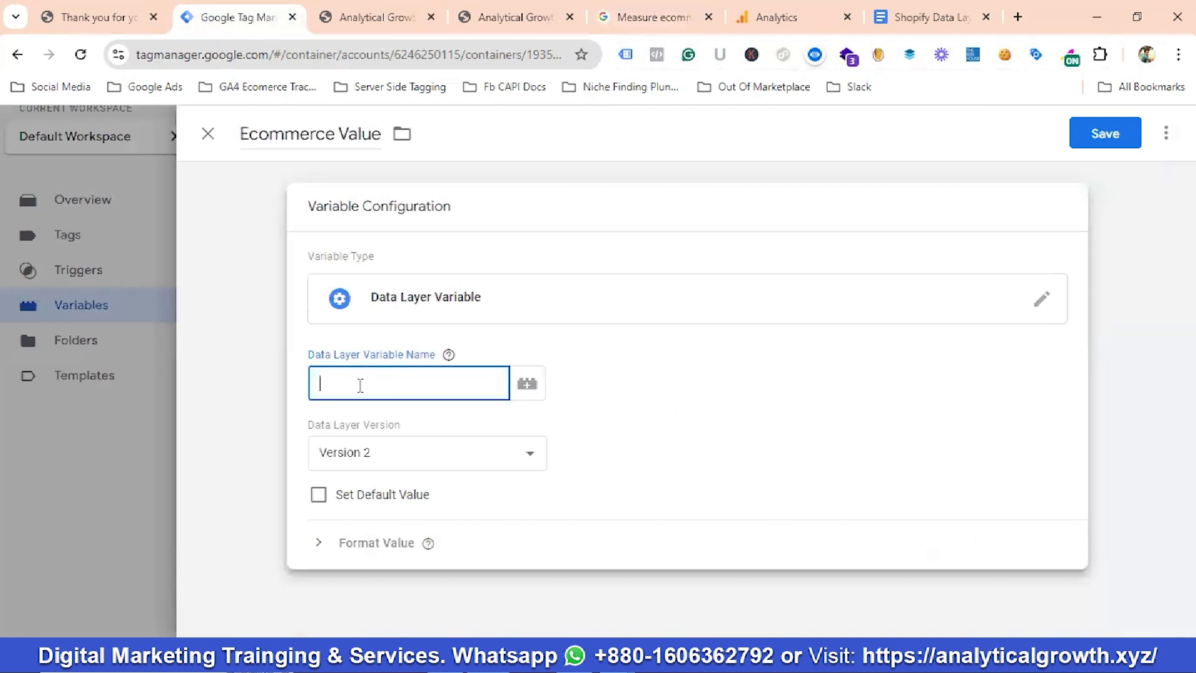
key(ctrl+v)
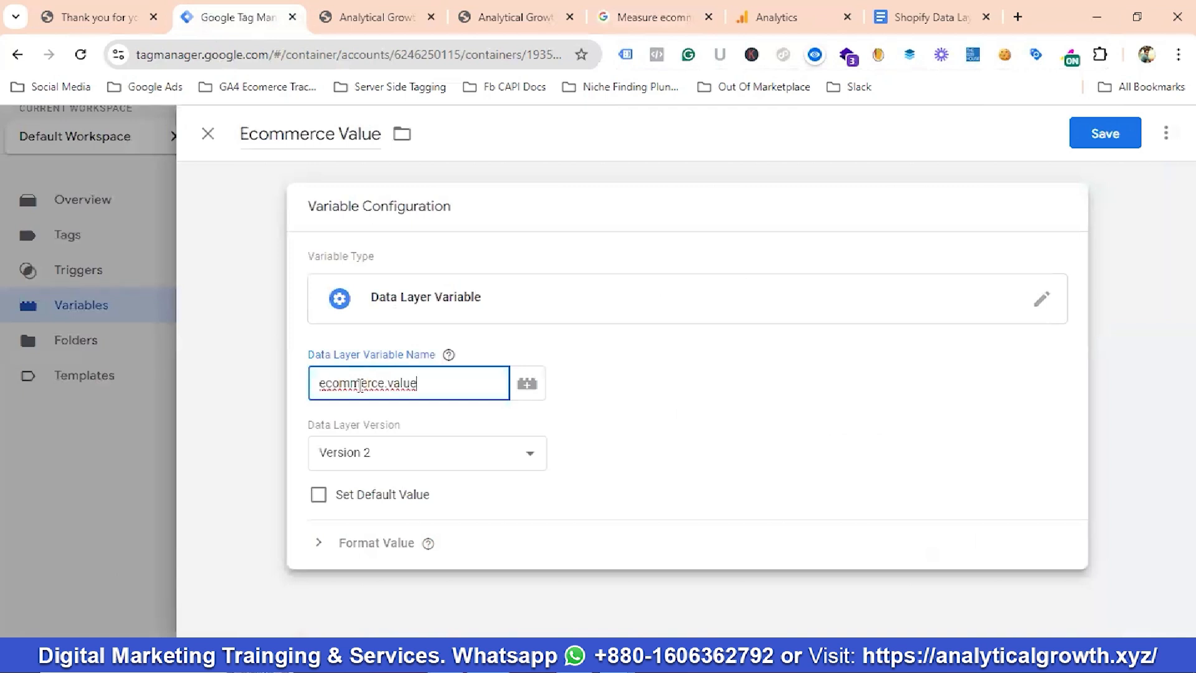
click(1100, 138)
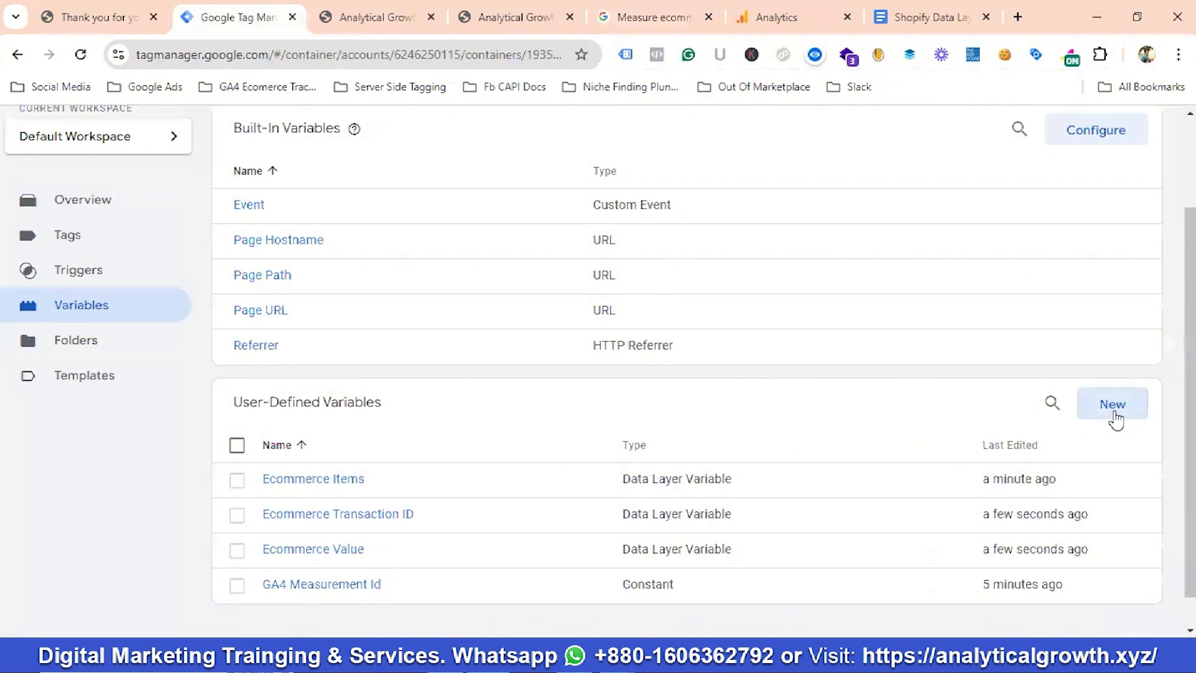
Step: Start another user-defined variable and name it Ecommerce Tax, copying the name from the guide's tag configuration
click(1114, 415)
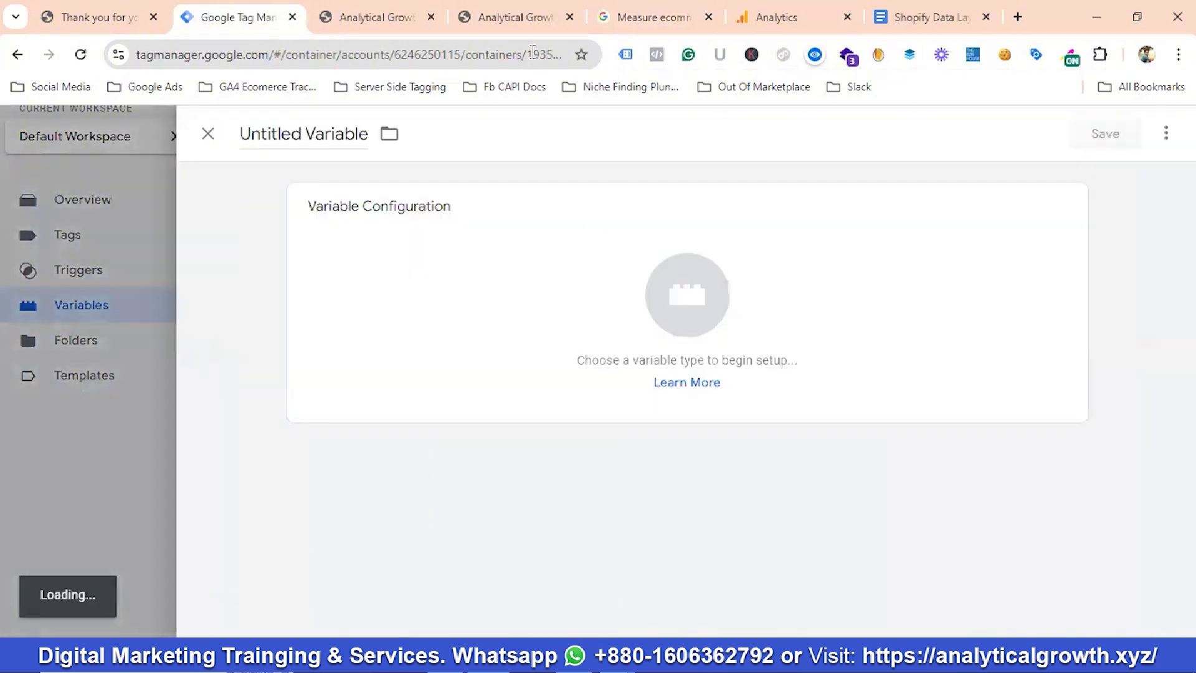
click(643, 23)
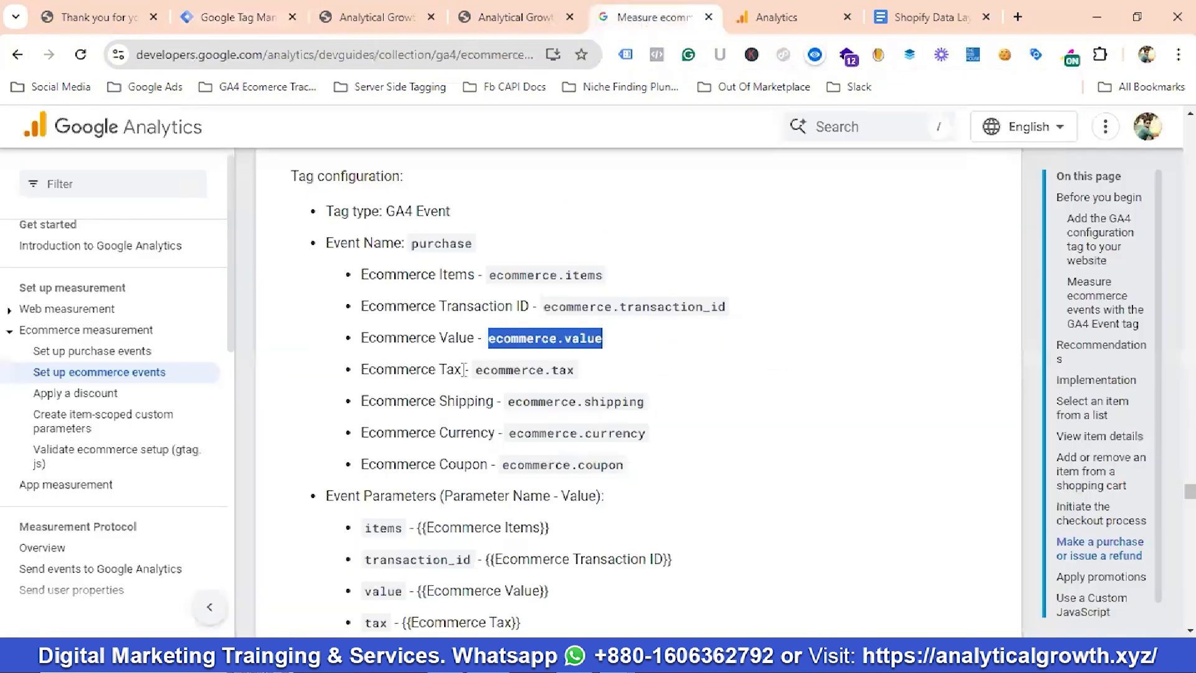
drag(464, 370, 361, 370)
right_click(380, 370)
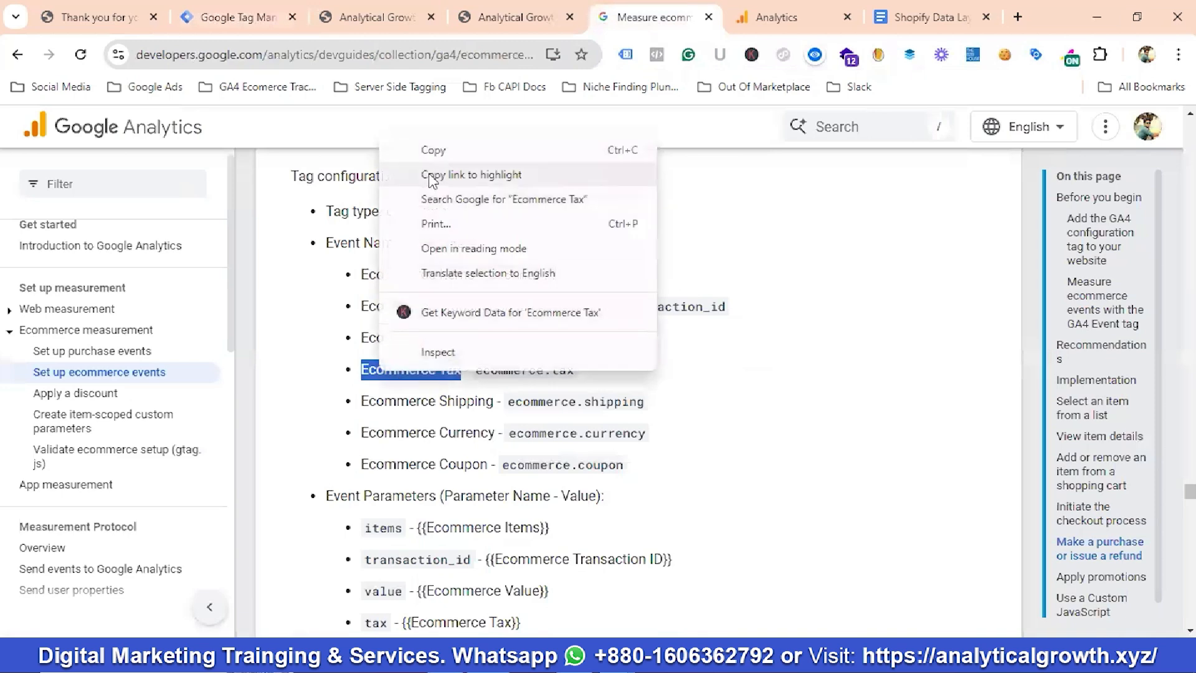
click(434, 152)
click(259, 19)
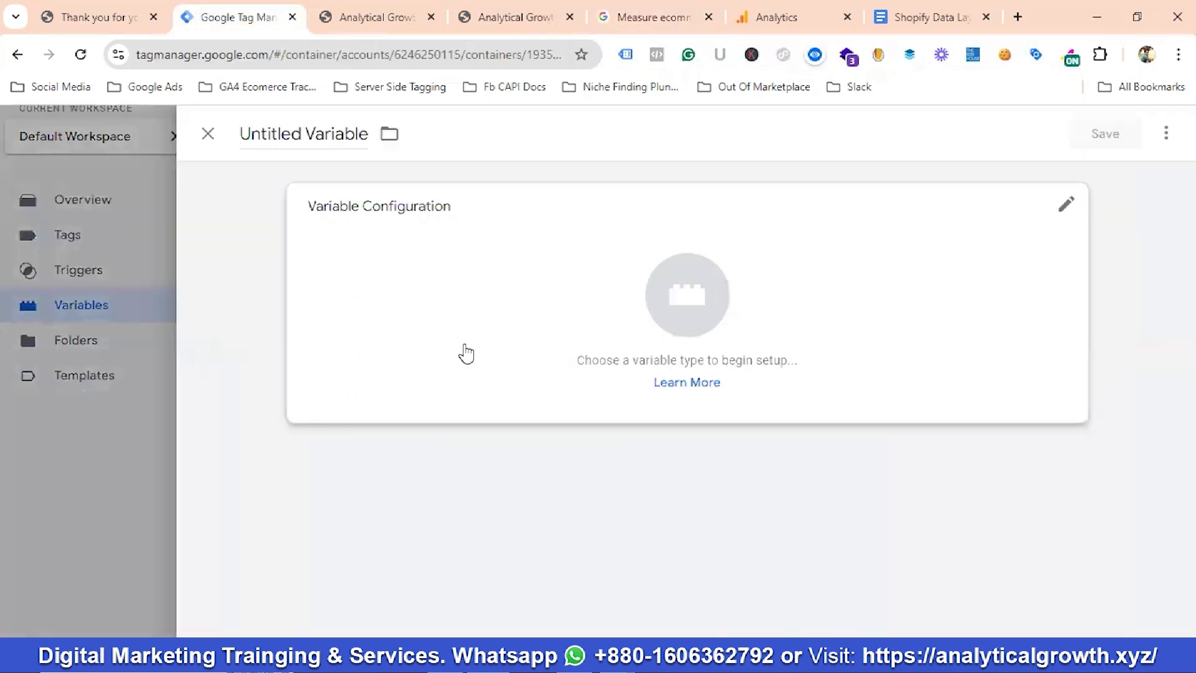
click(309, 129)
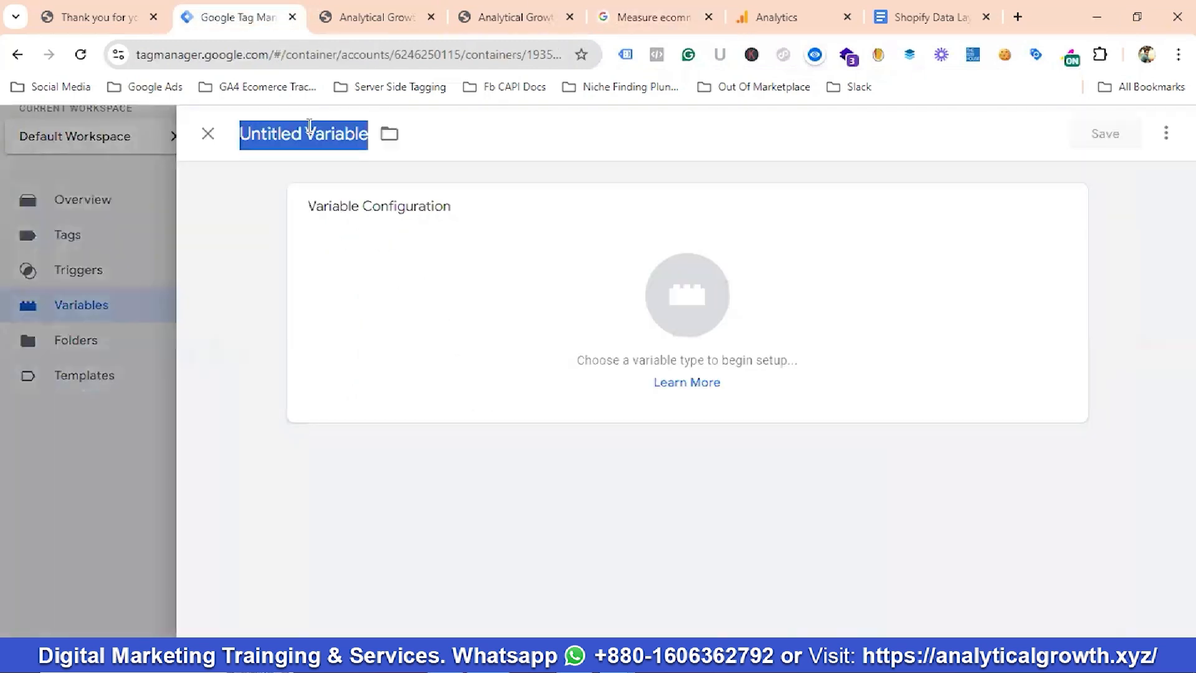
key(ctrl+v)
Step: Set the Ecommerce Tax variable's type to Data Layer Variable
click(689, 311)
scroll(758, 441, down, 2)
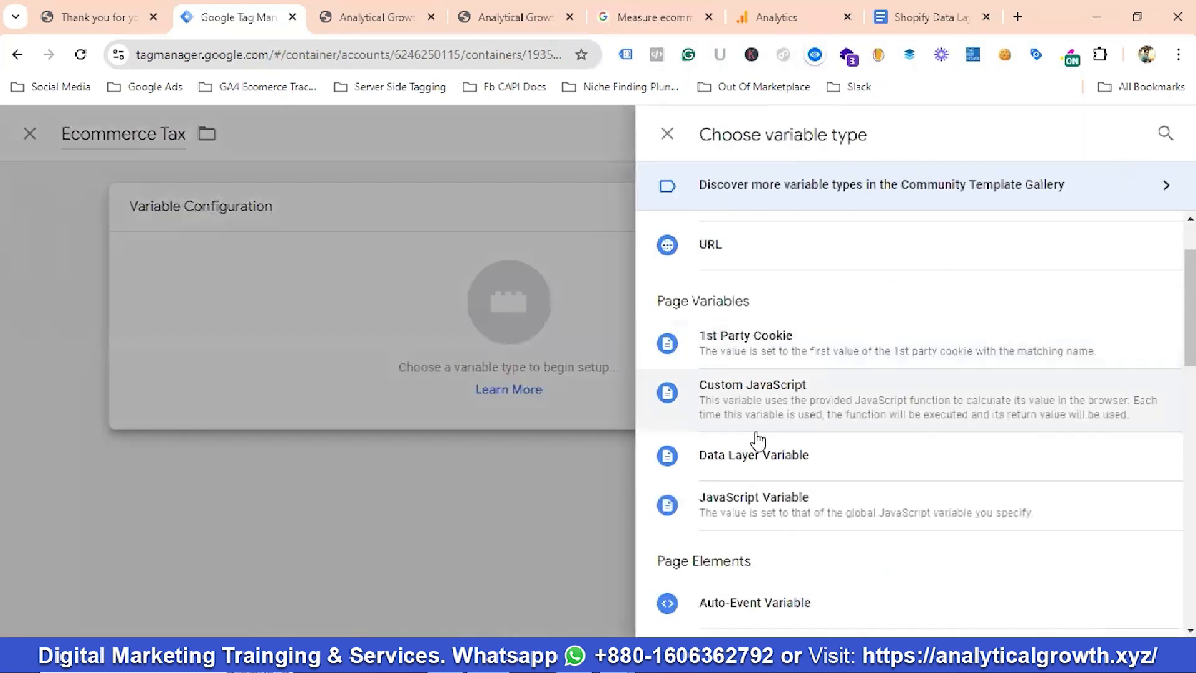
scroll(756, 449, down, 1)
click(761, 371)
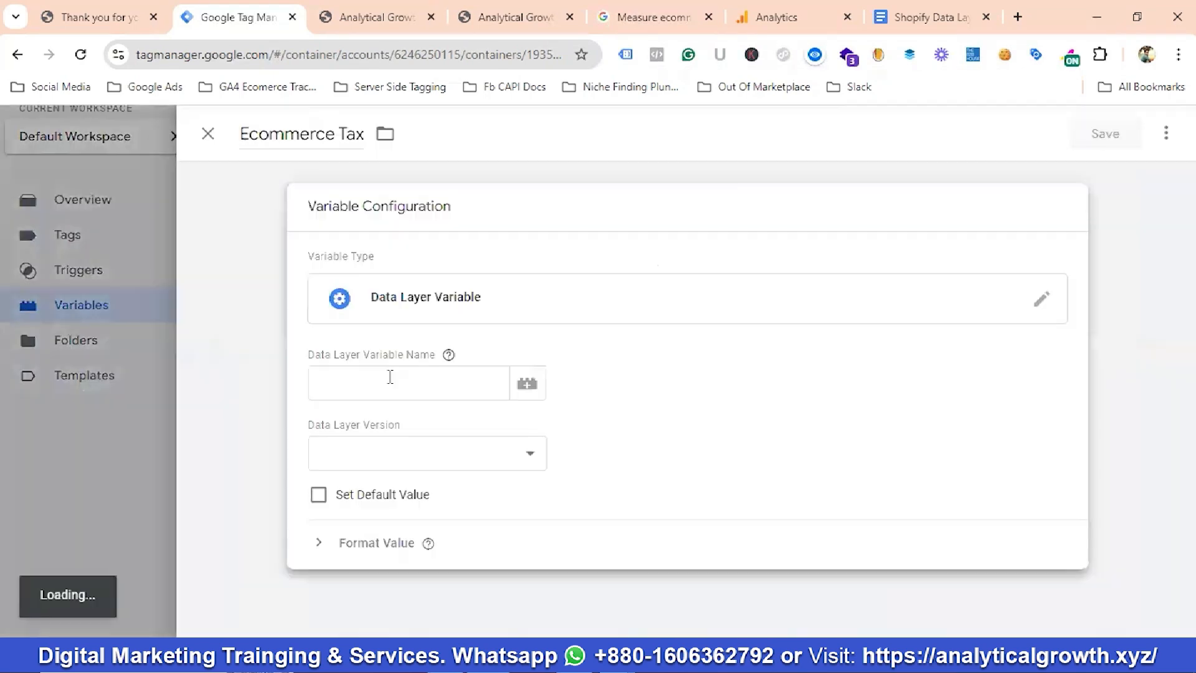
Step: Copy ecommerce.tax from the guide into the Ecommerce Tax variable's data layer variable name in Google Tag Manager and save the variable
click(390, 377)
click(654, 17)
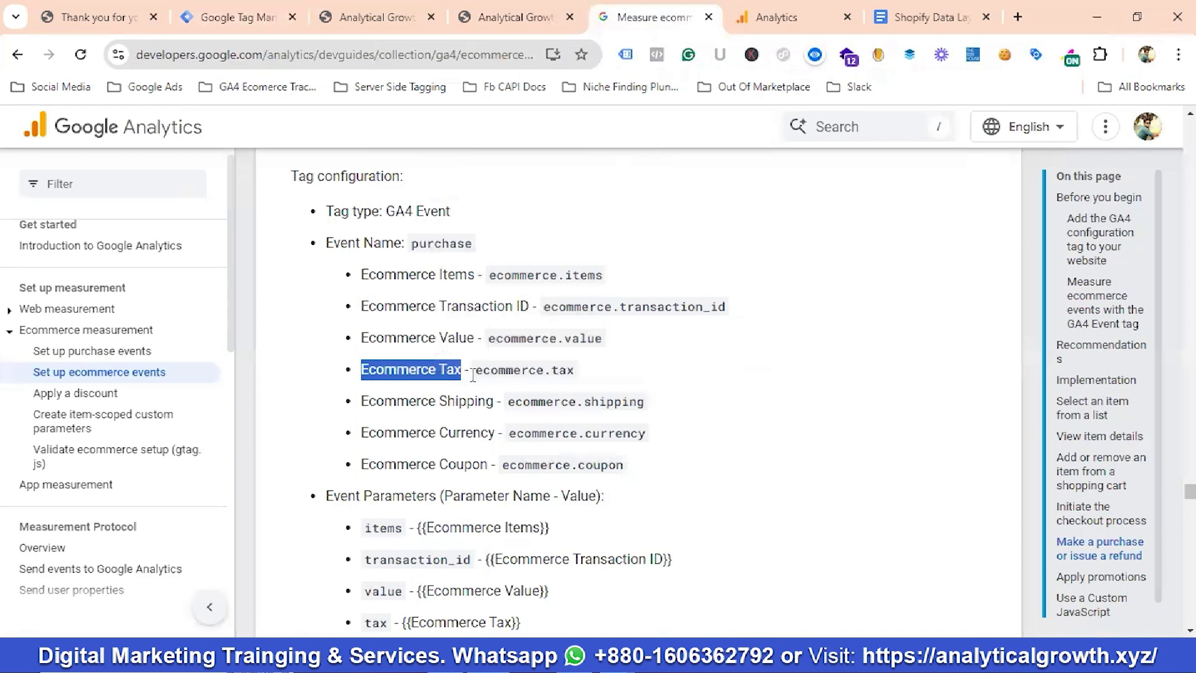
drag(472, 375, 618, 378)
right_click(537, 371)
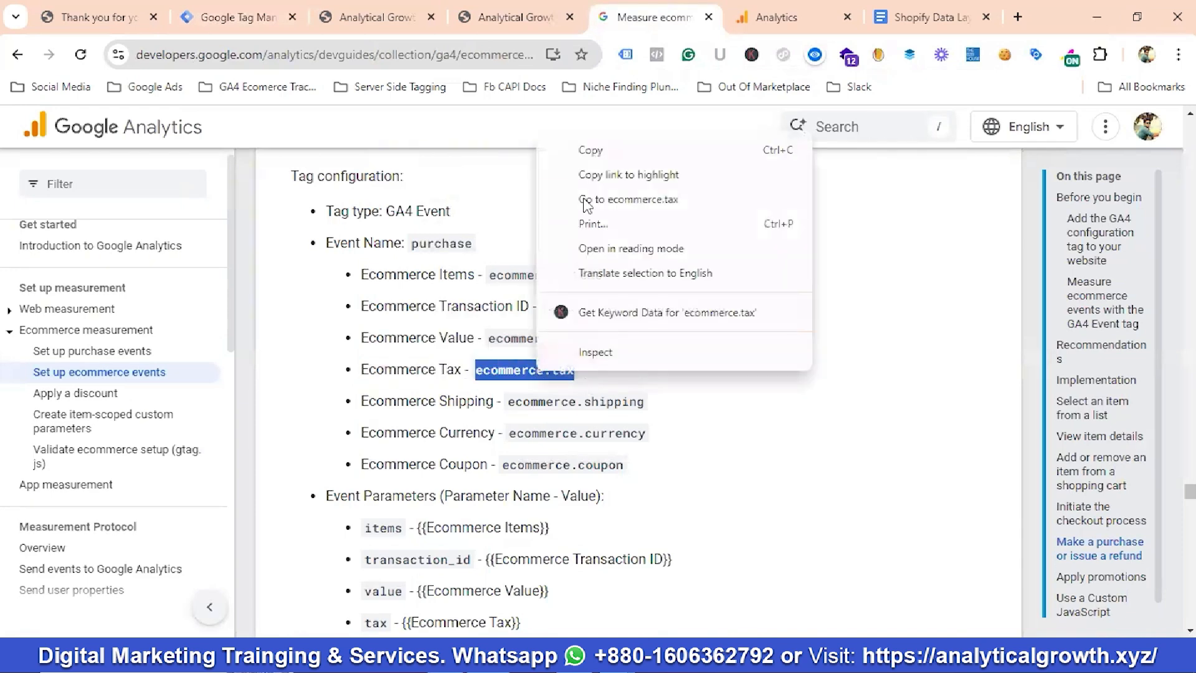
click(598, 152)
click(246, 17)
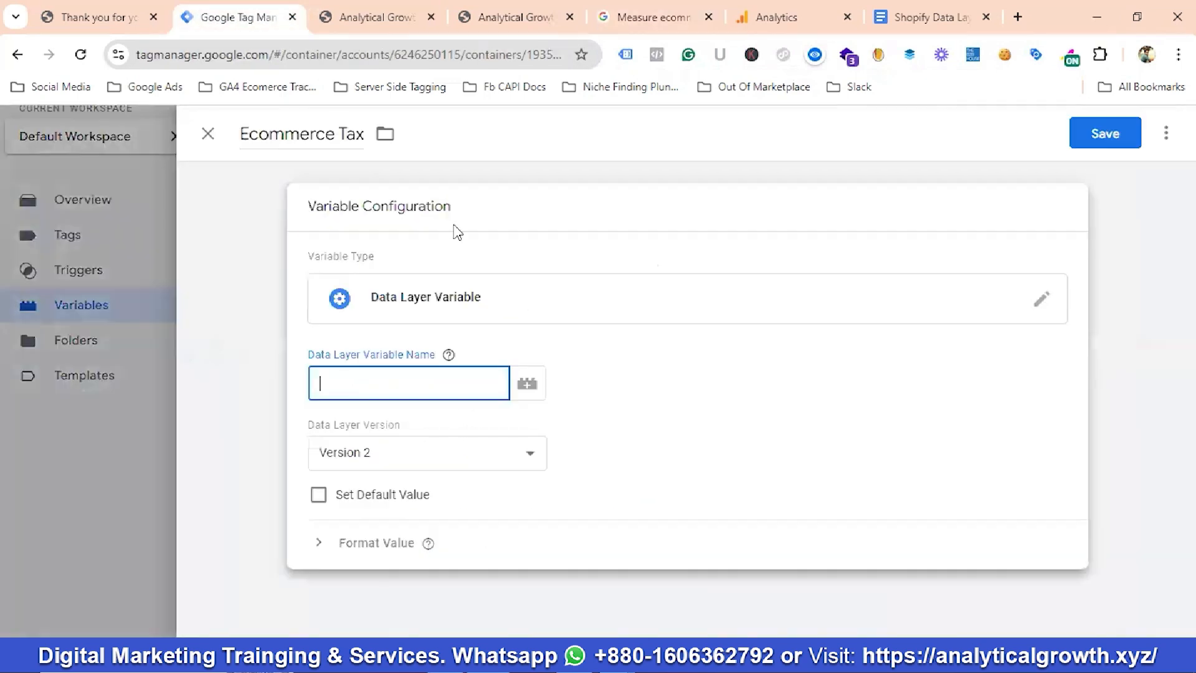
click(400, 378)
key(ctrl+v)
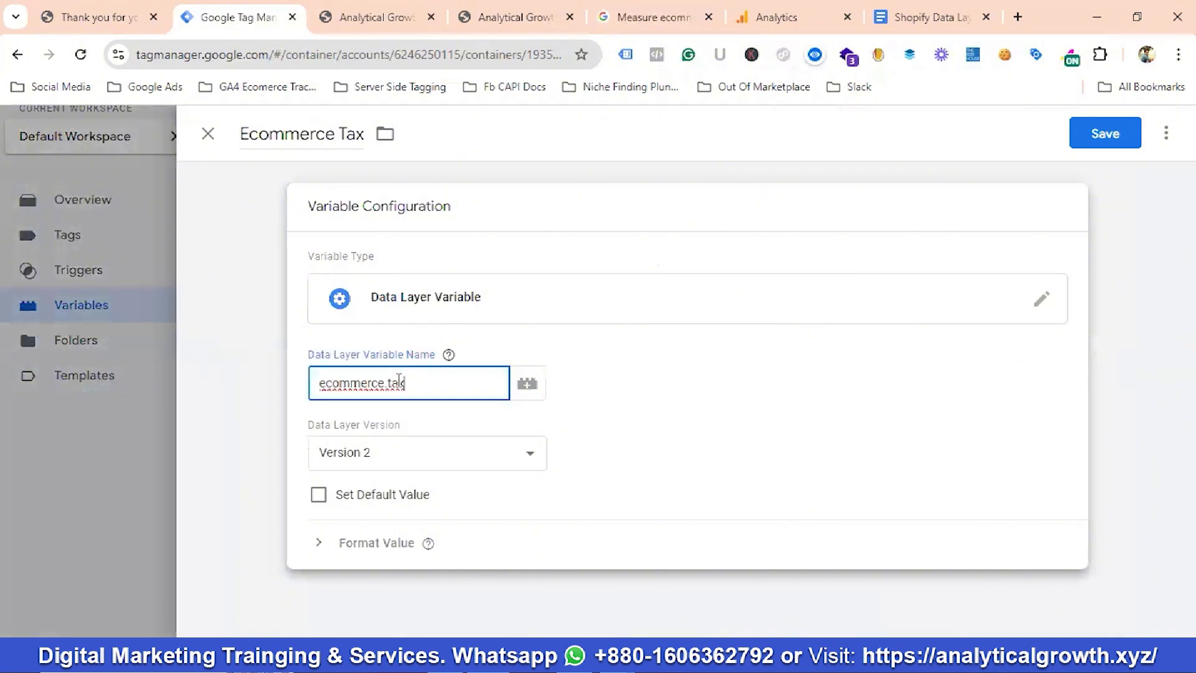
click(1103, 134)
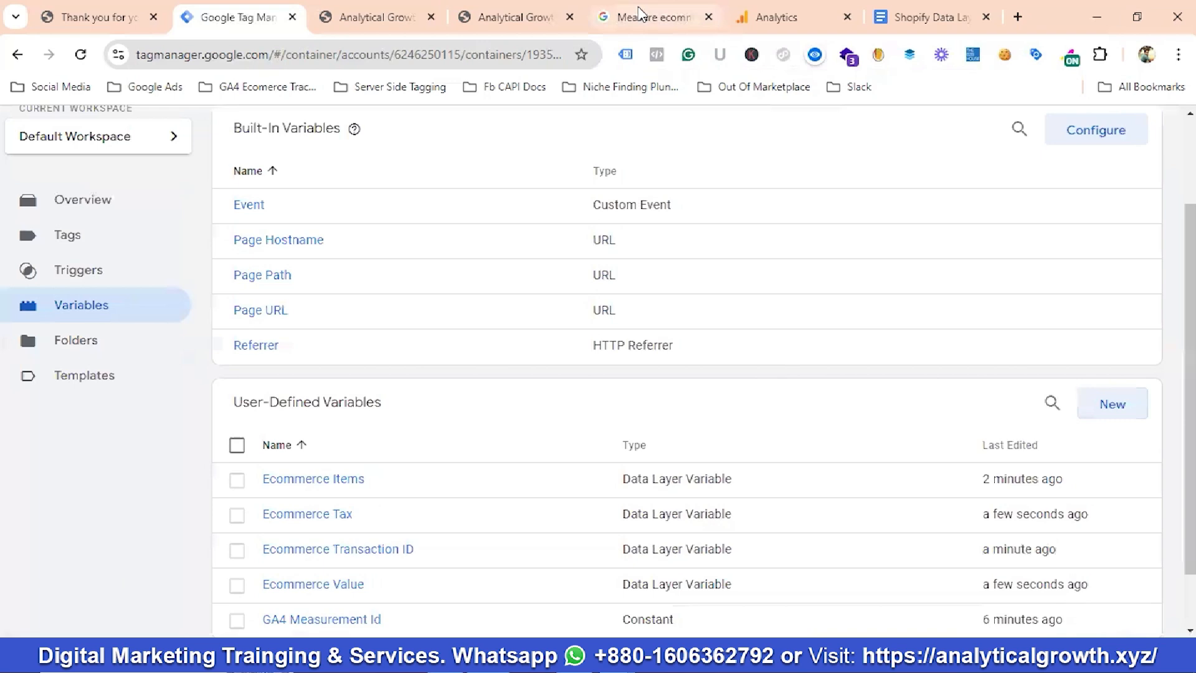
Step: Copy the name Ecommerce Shipping from the guide's tag configuration and give it to a new user-defined variable in Google Tag Manager
click(648, 17)
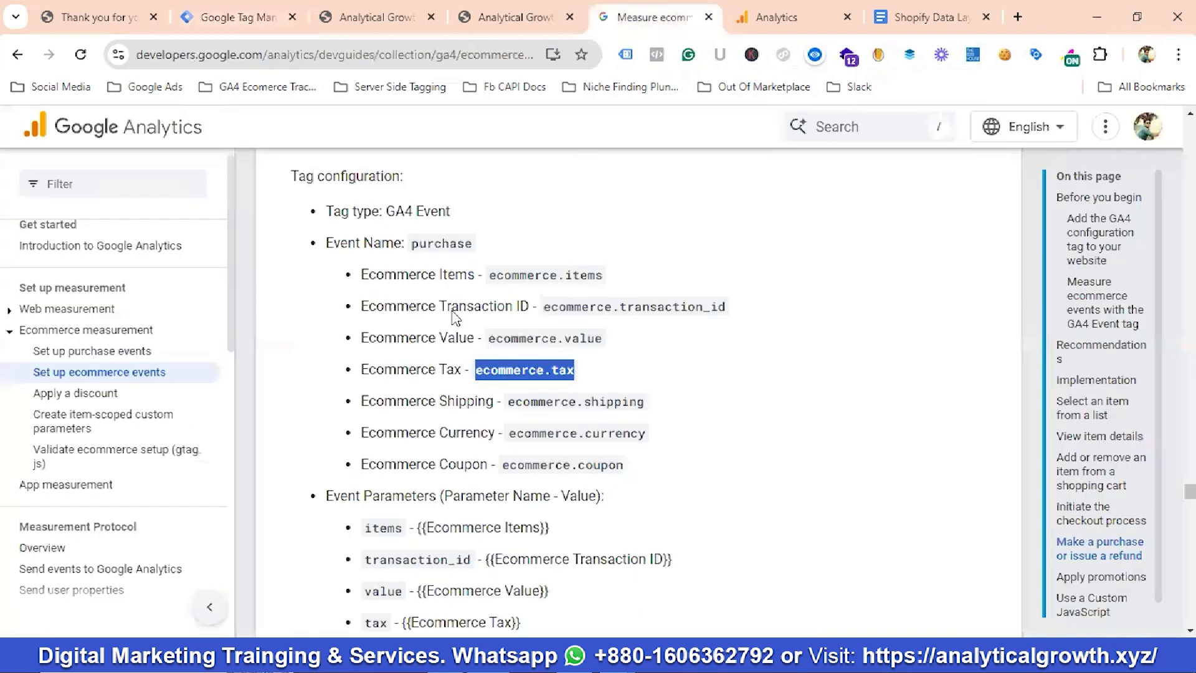
scroll(469, 320, down, 1)
drag(495, 319, 349, 317)
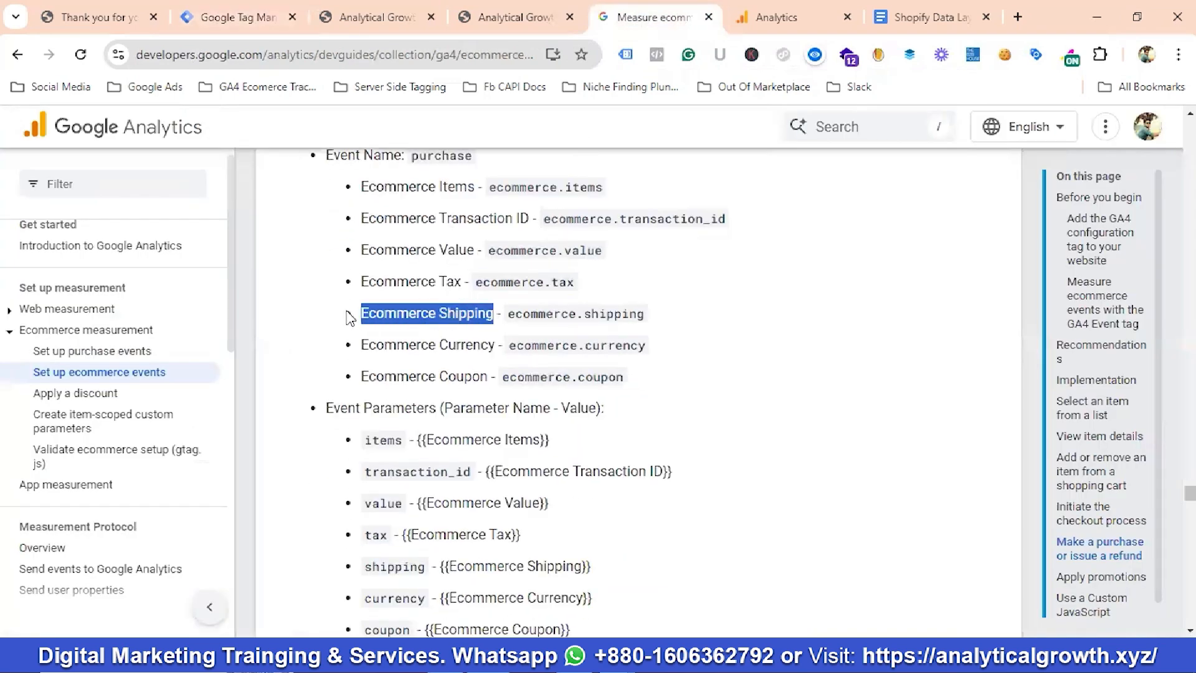
right_click(423, 313)
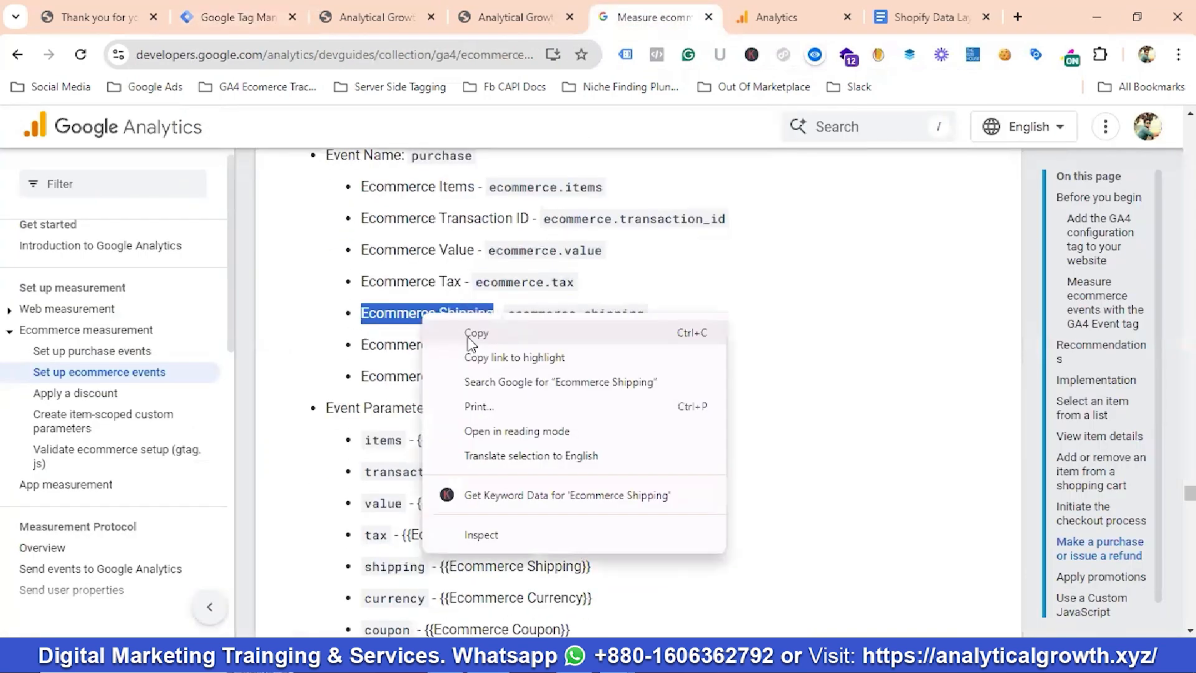
click(472, 333)
click(237, 16)
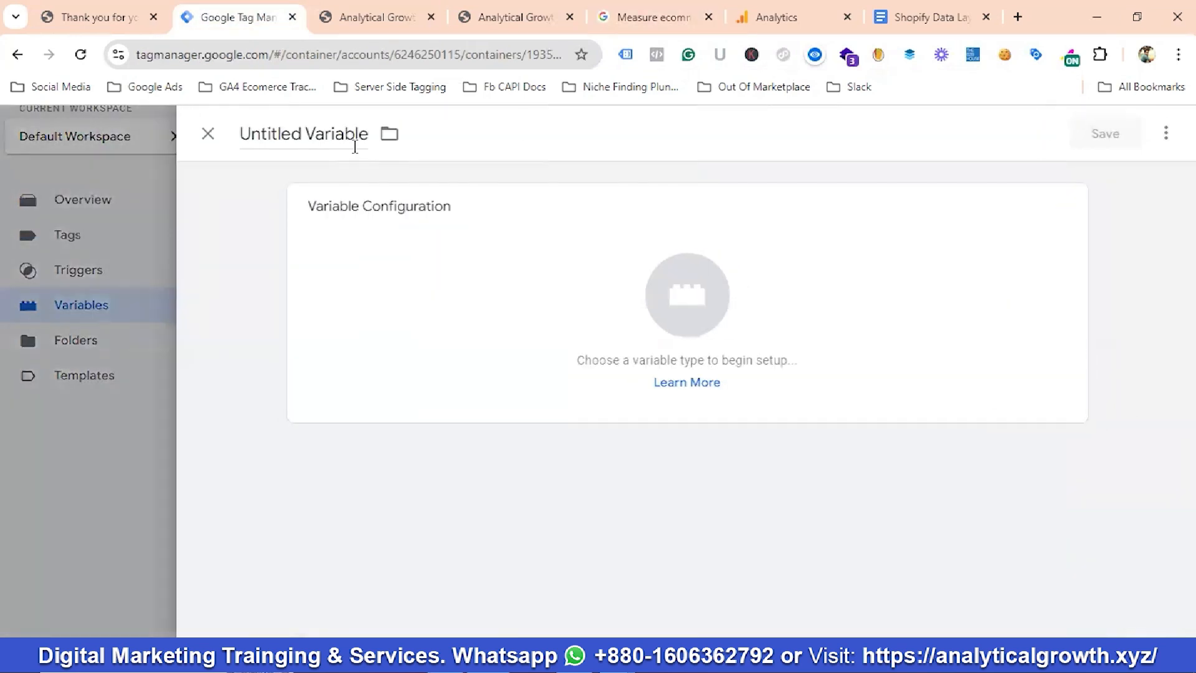
click(355, 134)
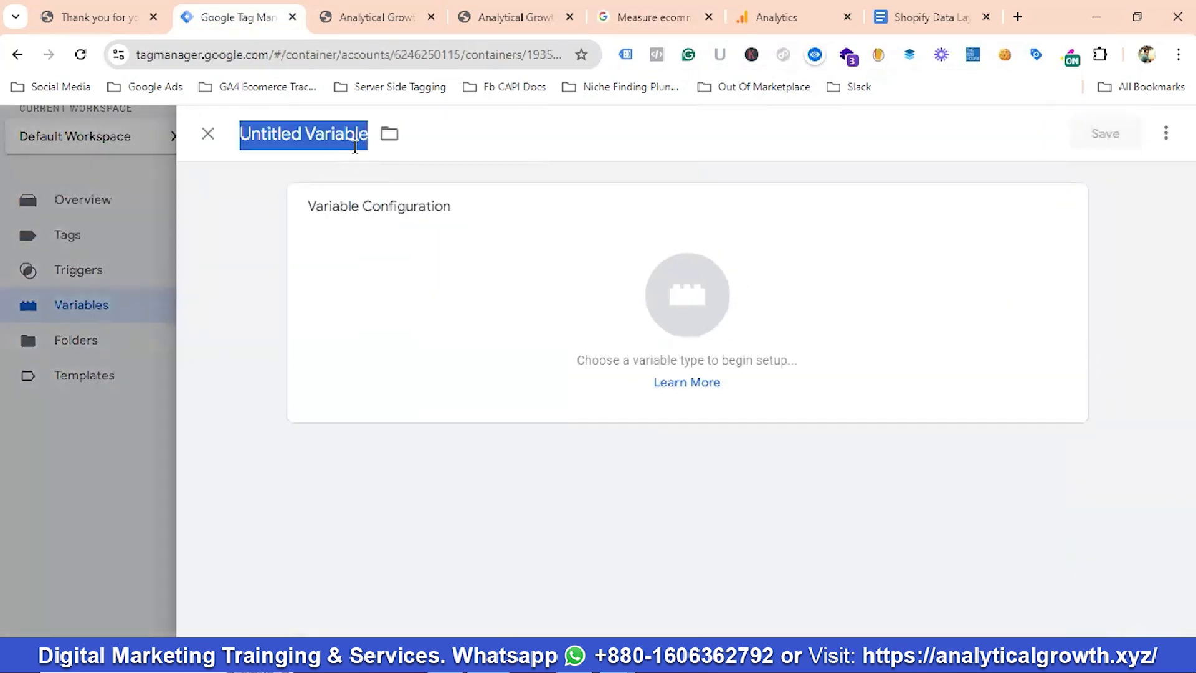
key(ctrl+v)
Step: Set the Ecommerce Shipping variable's type to Data Layer Variable
click(715, 310)
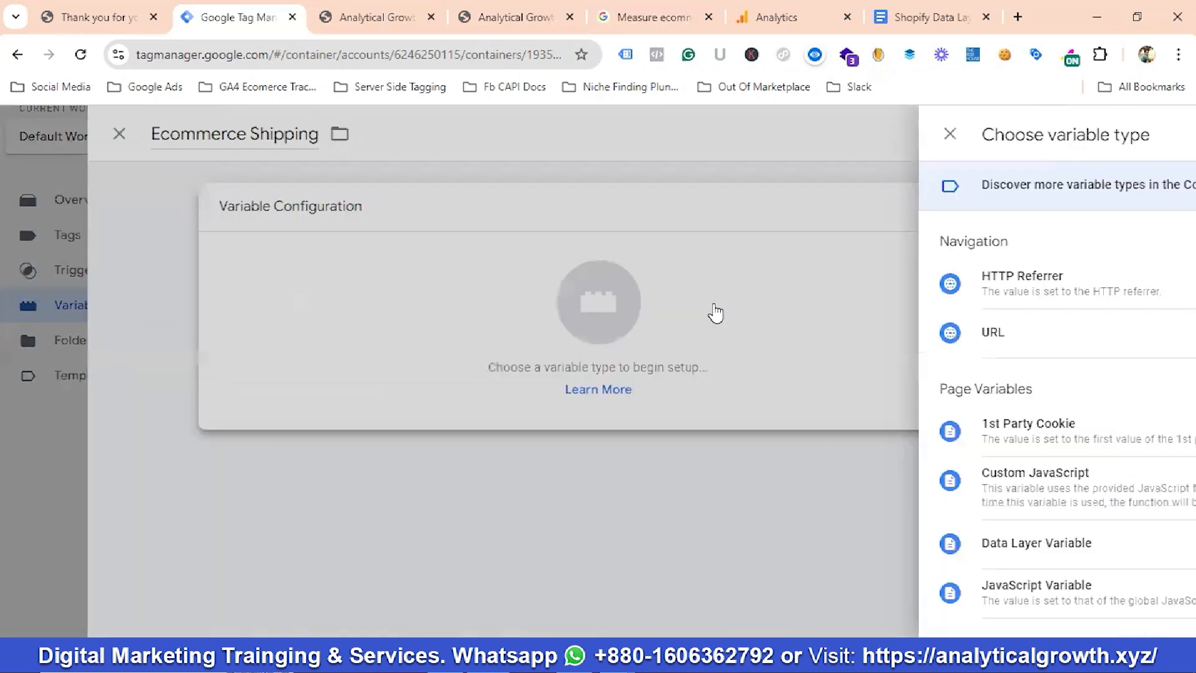
scroll(808, 362, down, 3)
click(775, 376)
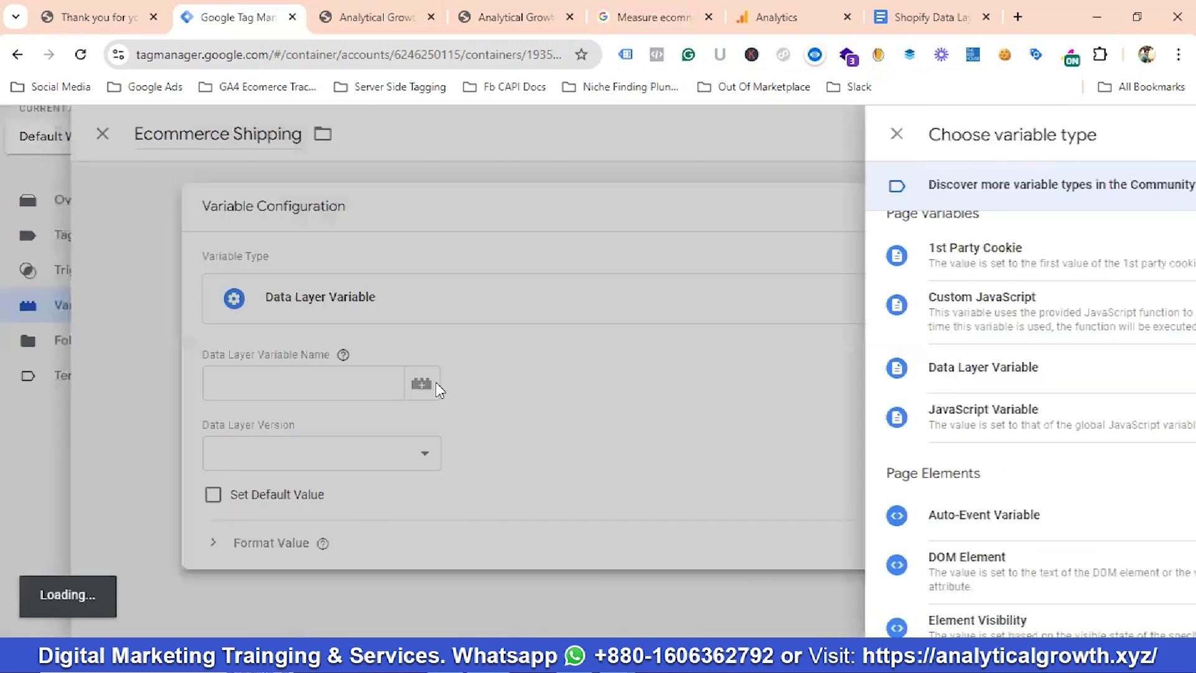
Step: Copy ecommerce.shipping from the guide into the Ecommerce Shipping variable's data layer variable name in Google Tag Manager and save the variable
click(389, 381)
click(636, 23)
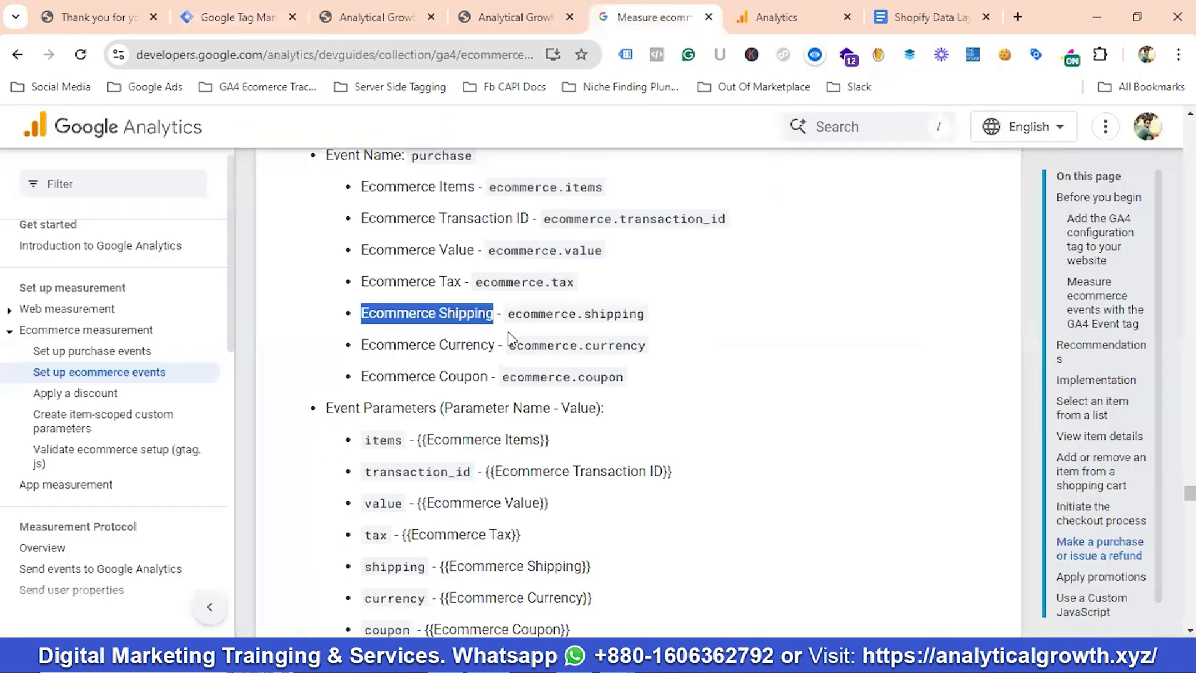
drag(511, 316, 699, 323)
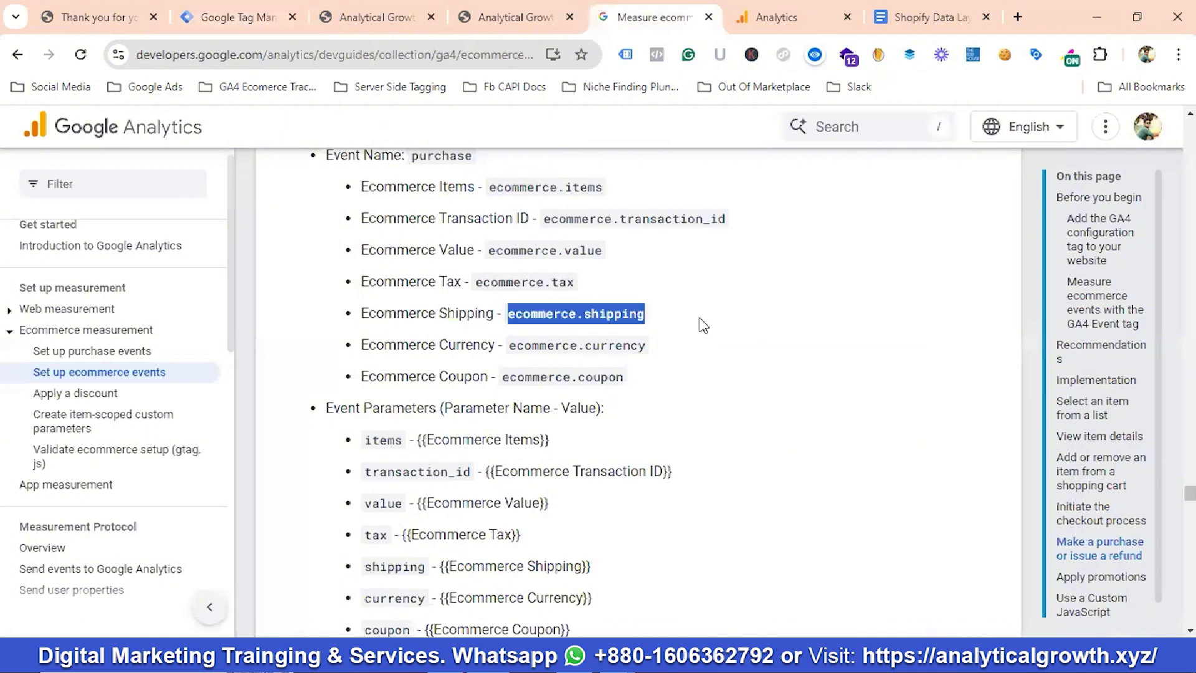
right_click(580, 314)
click(651, 332)
click(277, 25)
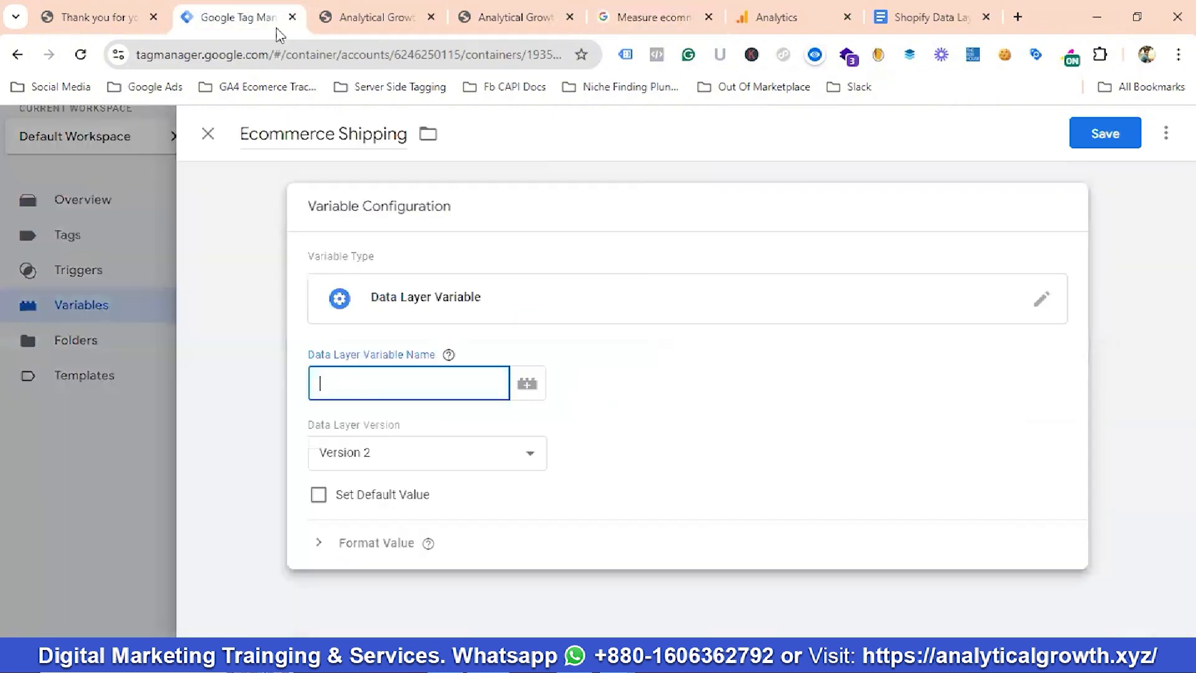
key(ctrl+v)
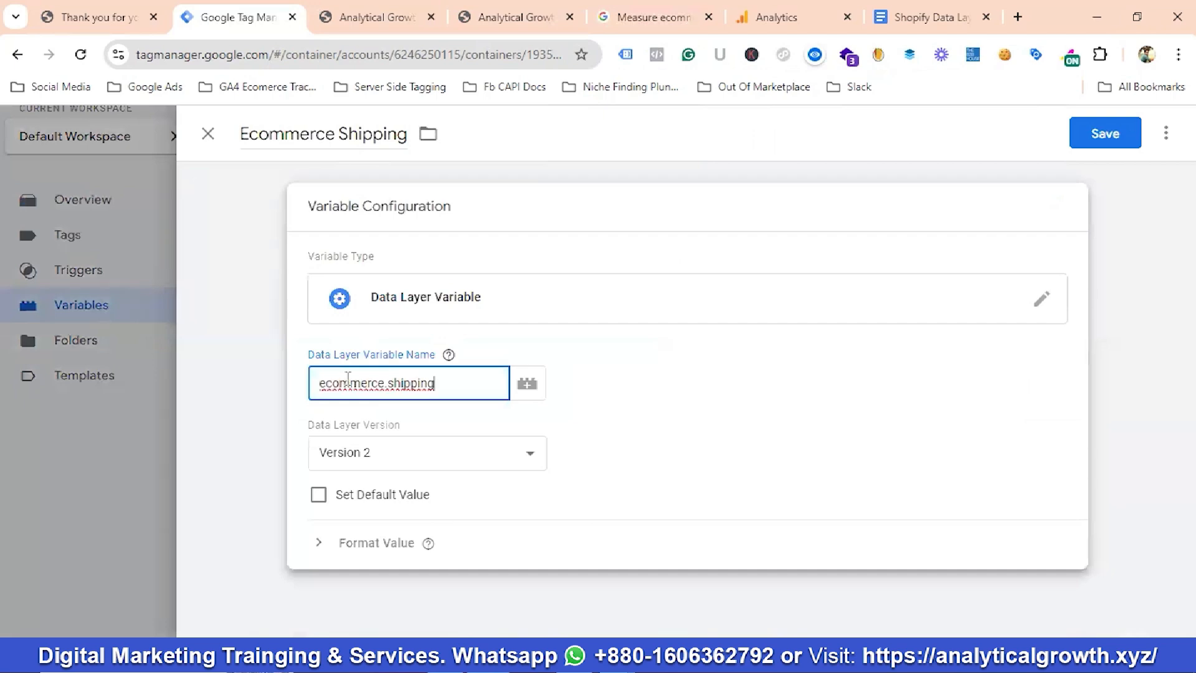
click(1104, 136)
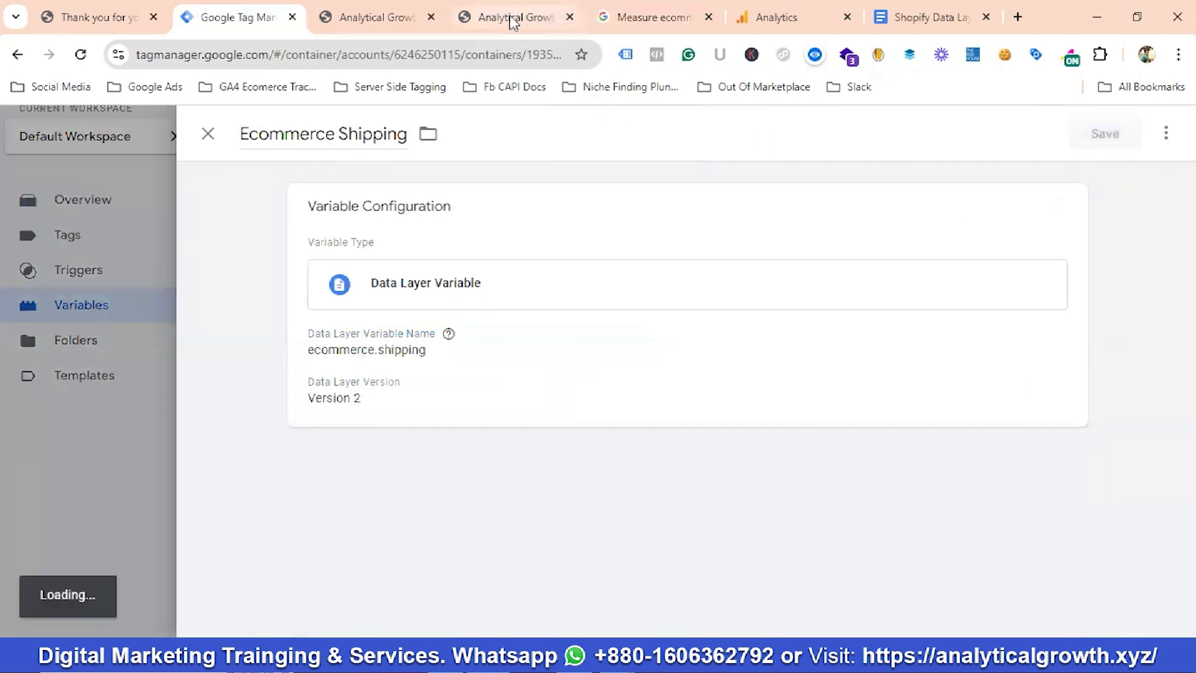
Step: Copy the name Ecommerce Currency from the guide's tag configuration and give it to a new user-defined variable in Google Tag Manager
click(635, 17)
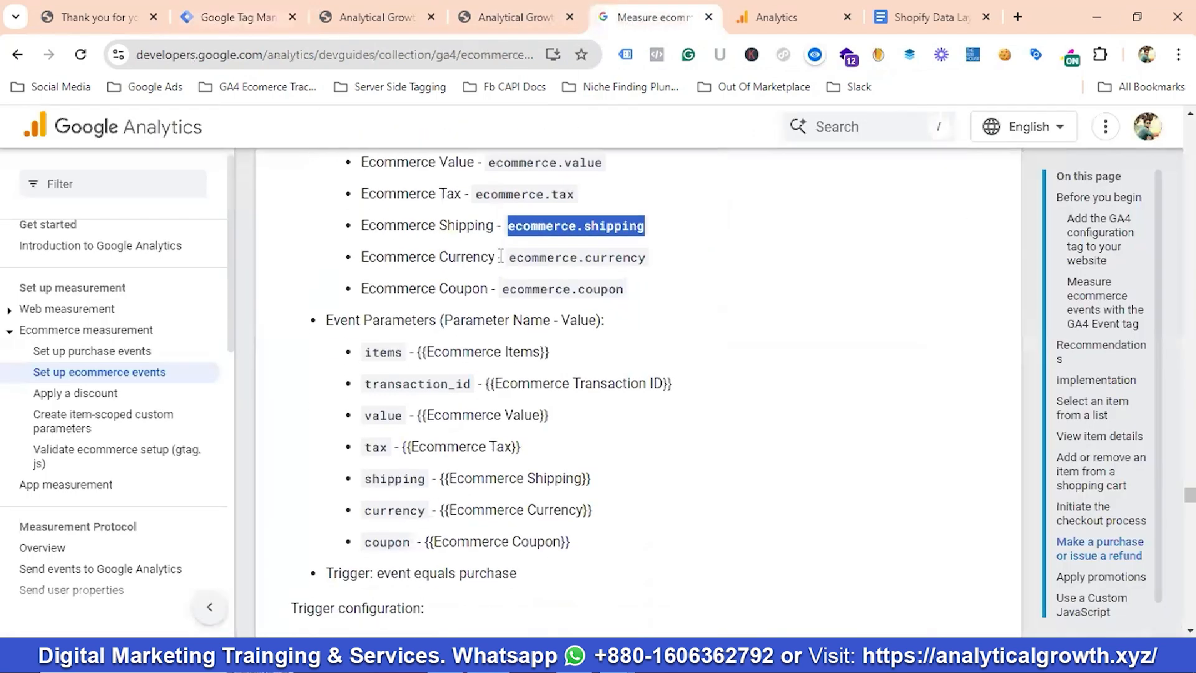
drag(501, 257, 351, 265)
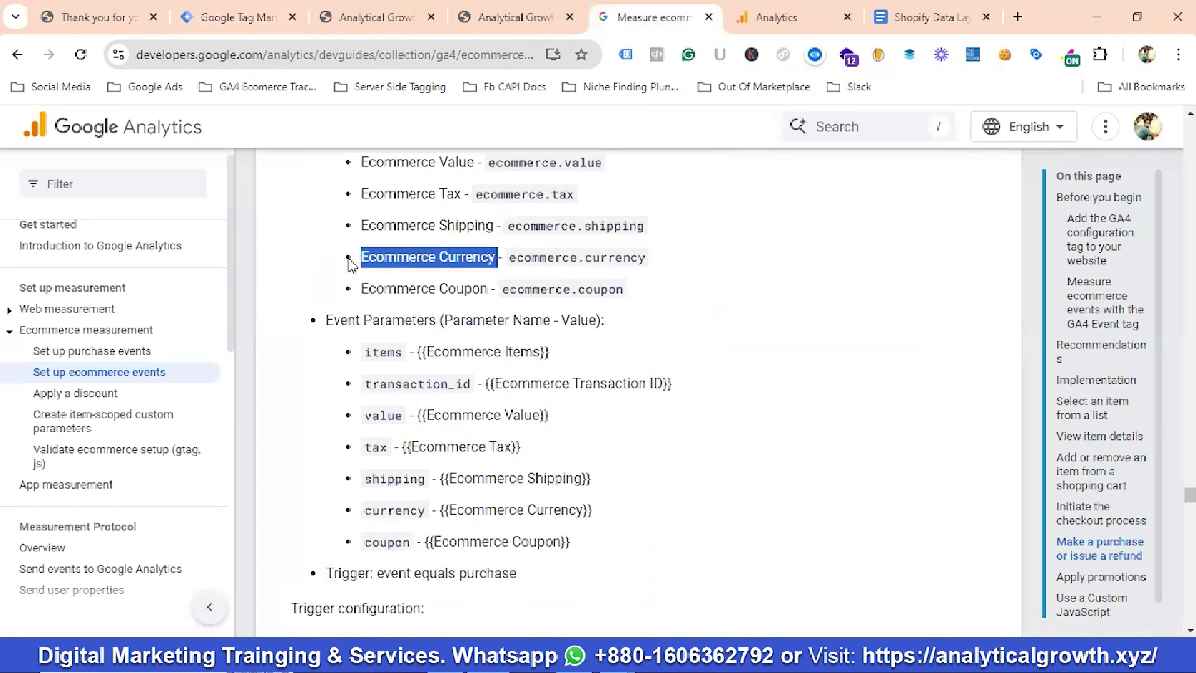
right_click(391, 261)
click(436, 279)
click(236, 17)
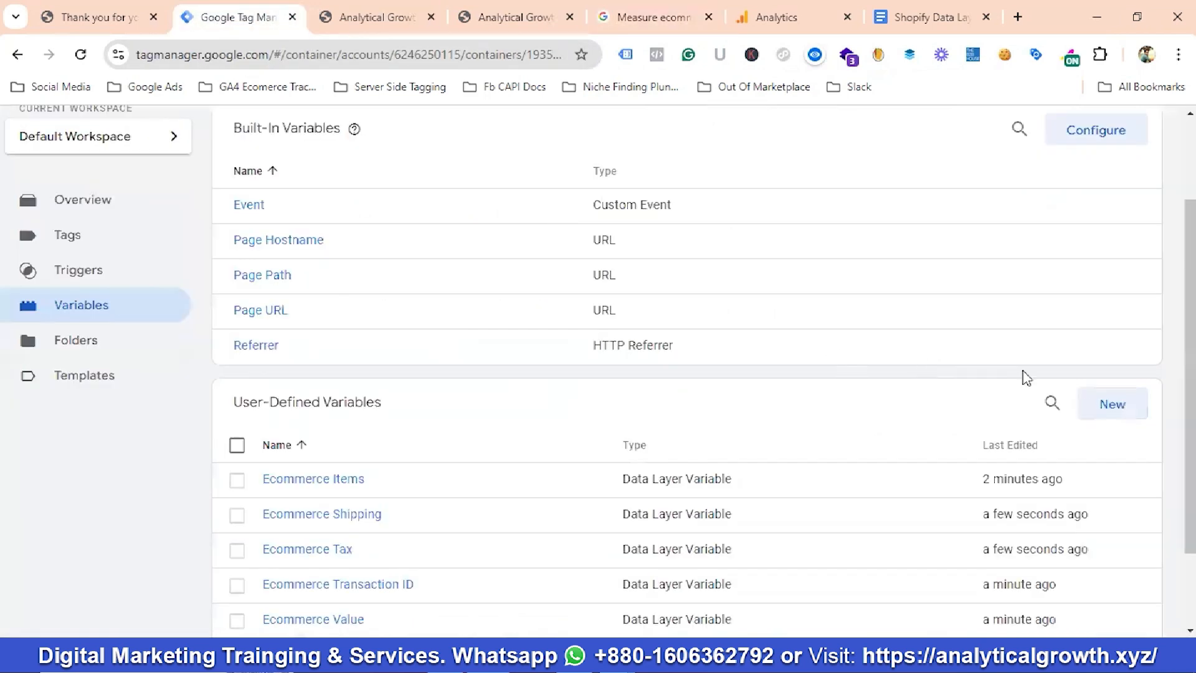
click(1108, 417)
click(325, 140)
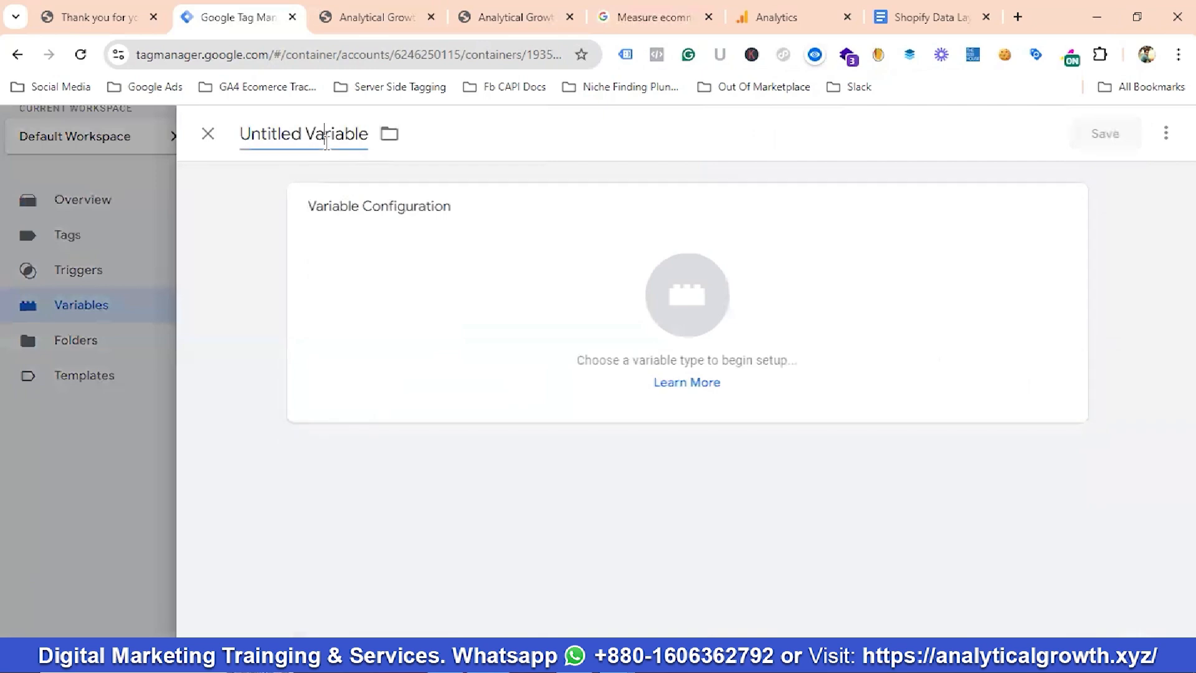
key(ctrl+a)
key(ctrl+v)
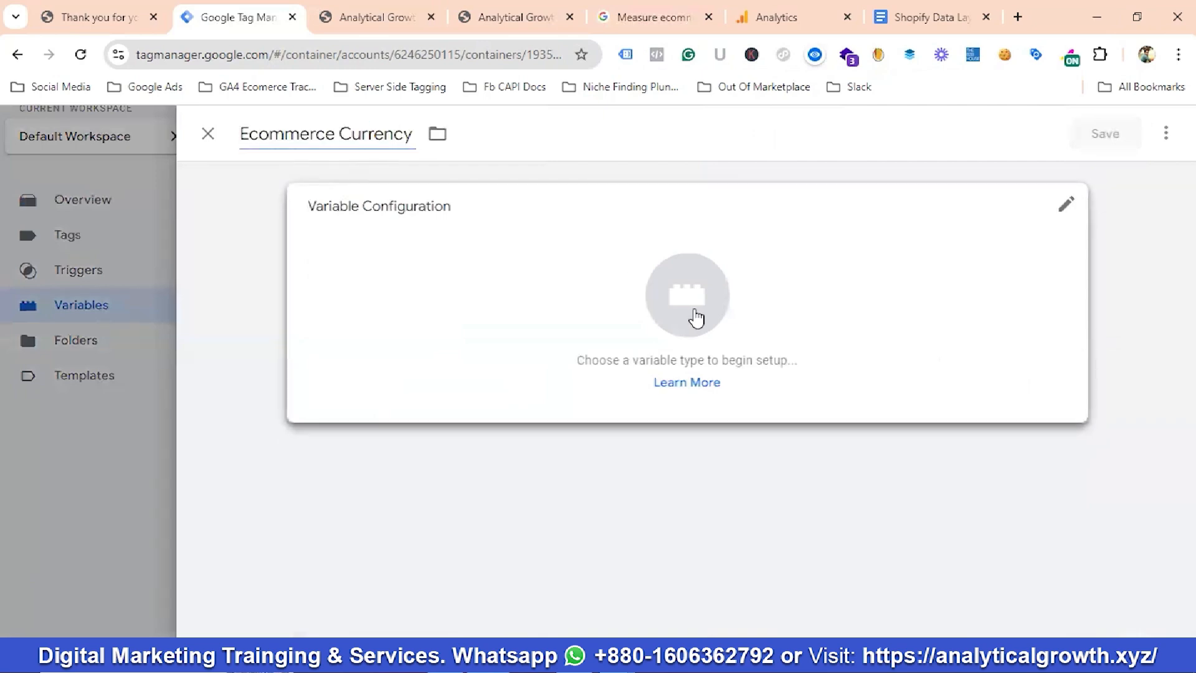
Step: Set the Ecommerce Currency variable's type to Data Layer Variable
click(693, 314)
scroll(765, 374, down, 1)
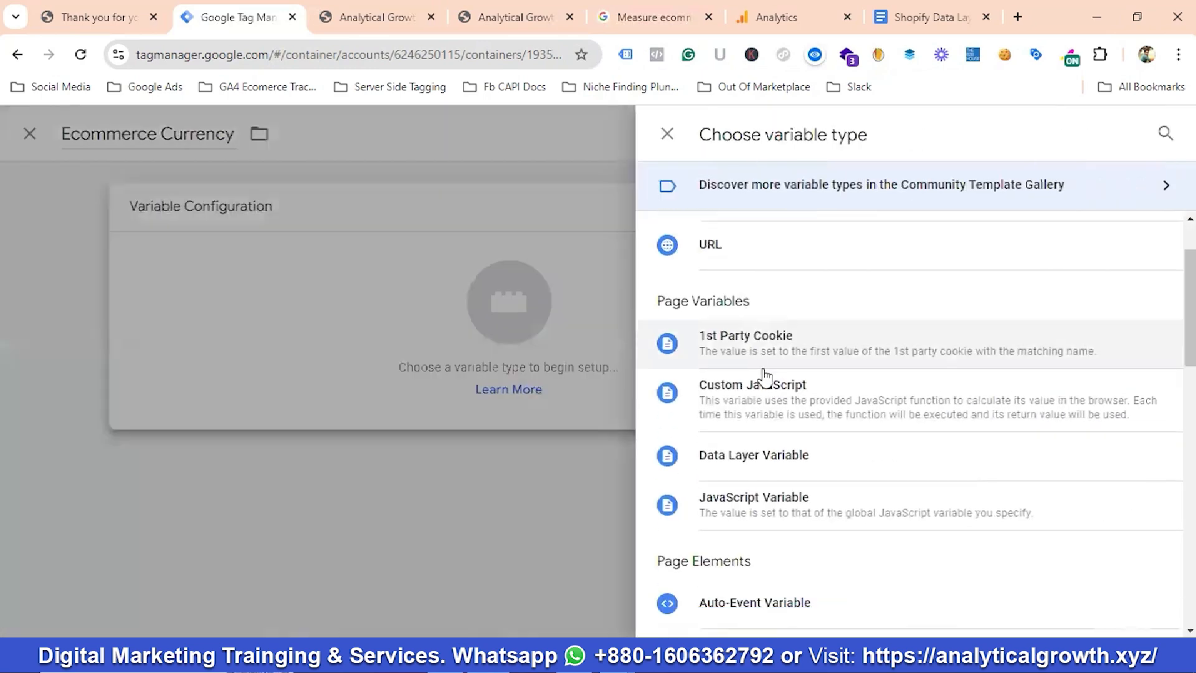
click(769, 458)
Step: Copy ecommerce.currency from the guide into the Ecommerce Currency variable's data layer variable name in Google Tag Manager and save the variable
click(435, 392)
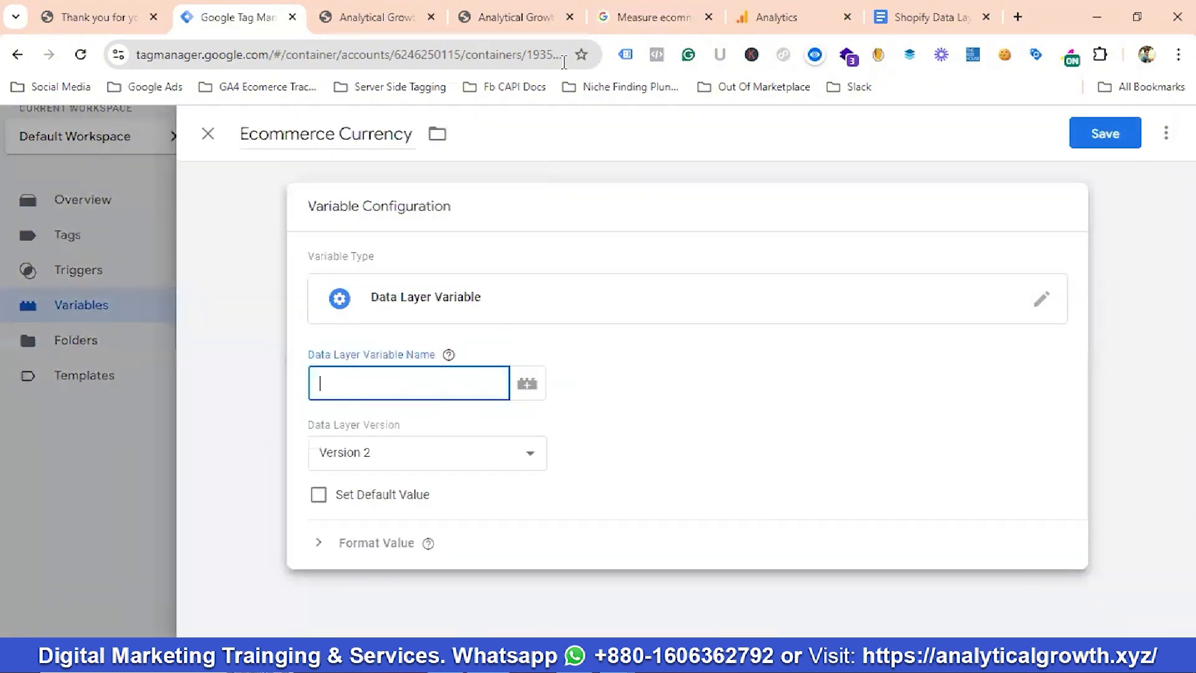
click(641, 17)
drag(510, 257, 703, 260)
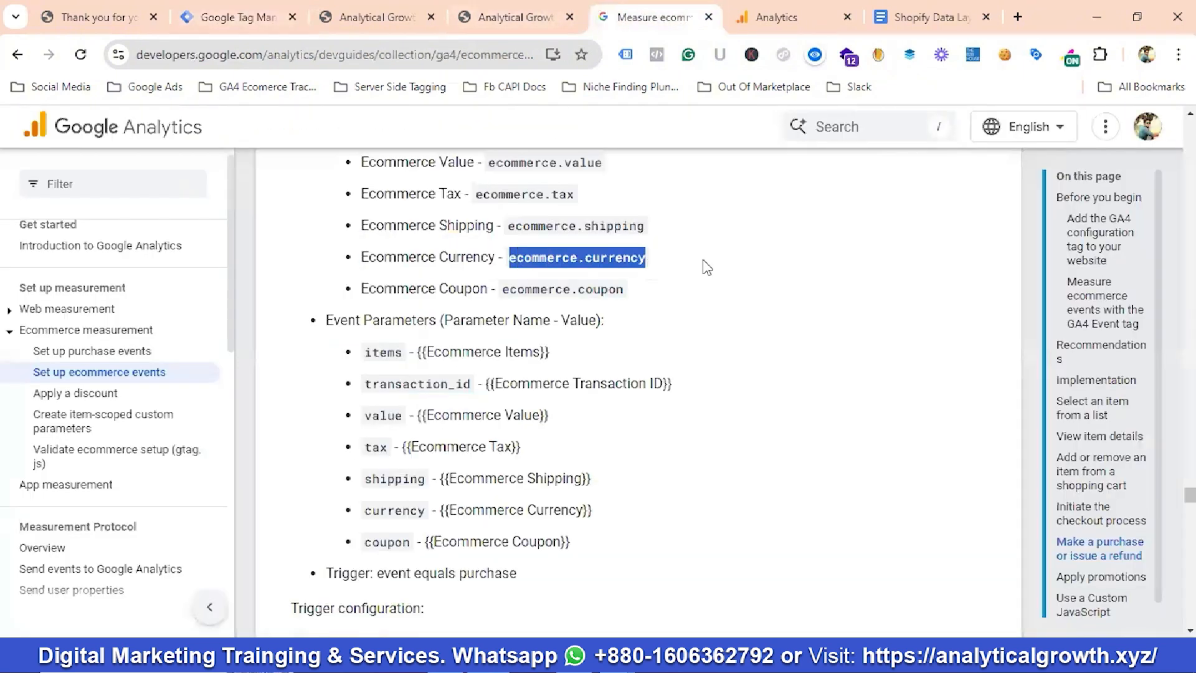
right_click(621, 259)
click(648, 276)
click(236, 16)
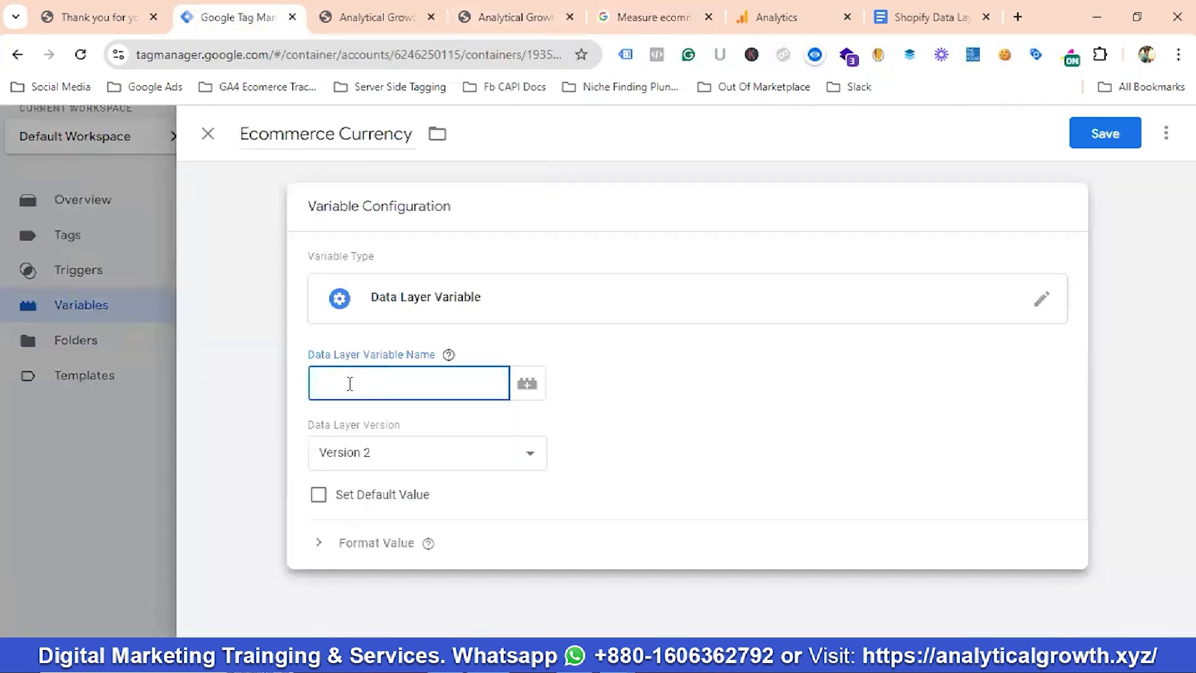
key(ctrl+v)
click(1089, 142)
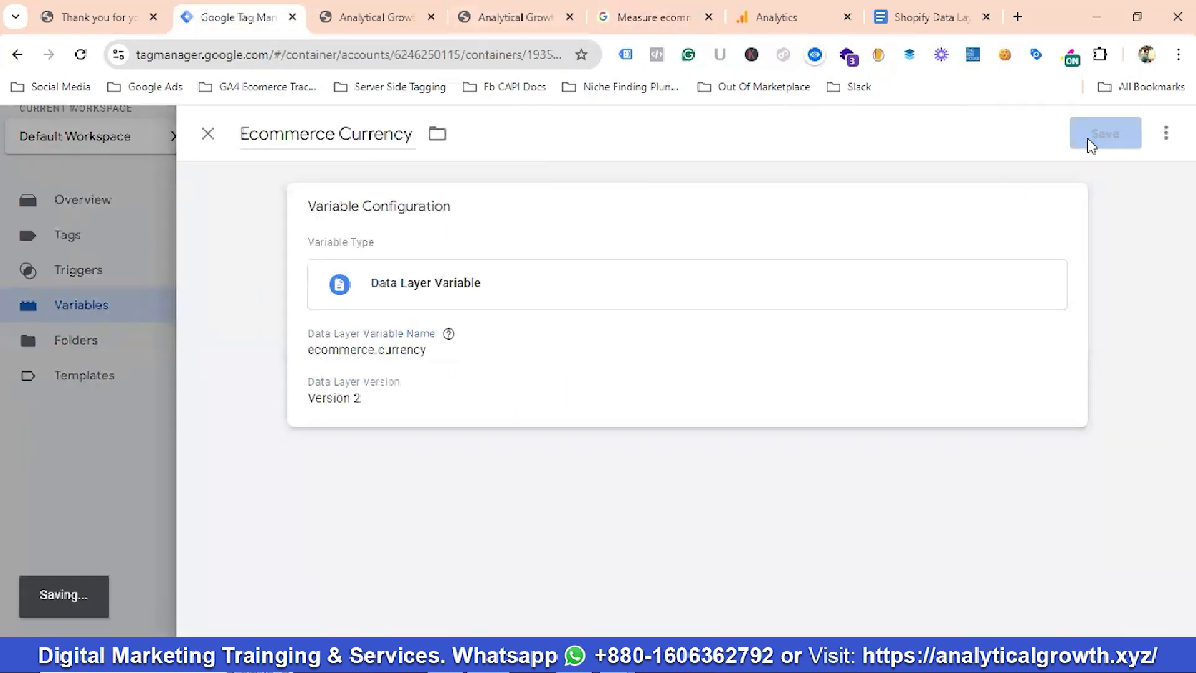
Step: Copy the name Ecommerce Coupon from the guide's tag configuration and give it to a new user-defined variable in Google Tag Manager
click(671, 19)
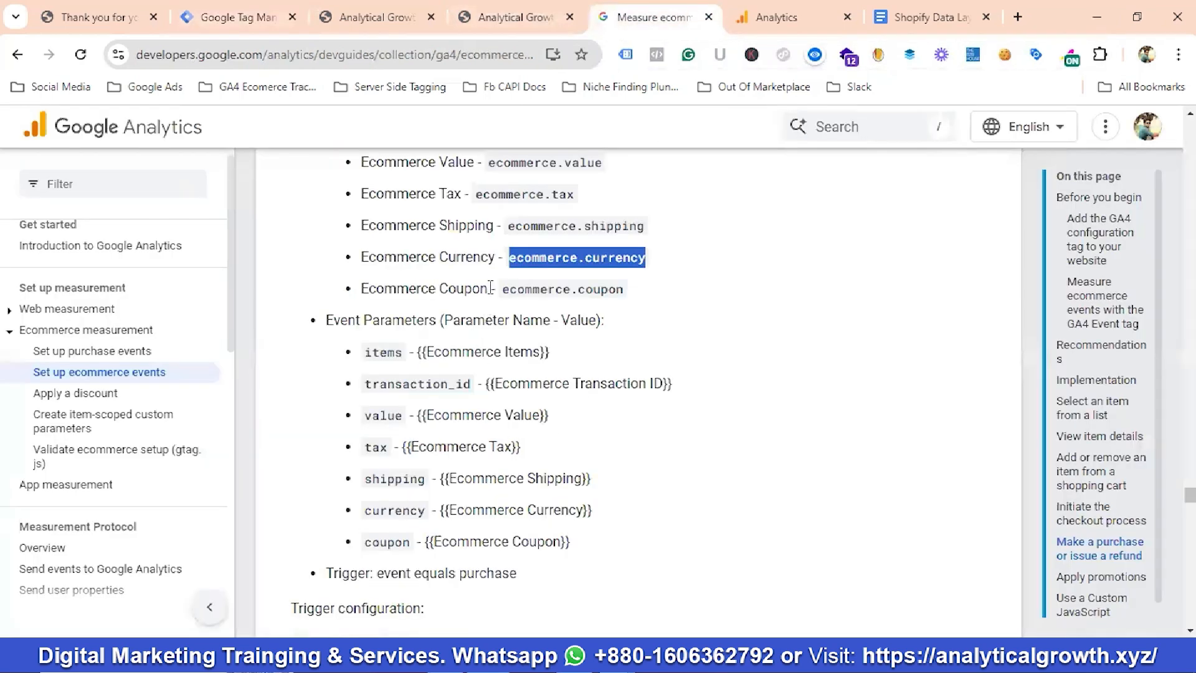
drag(489, 288, 396, 289)
right_click(398, 290)
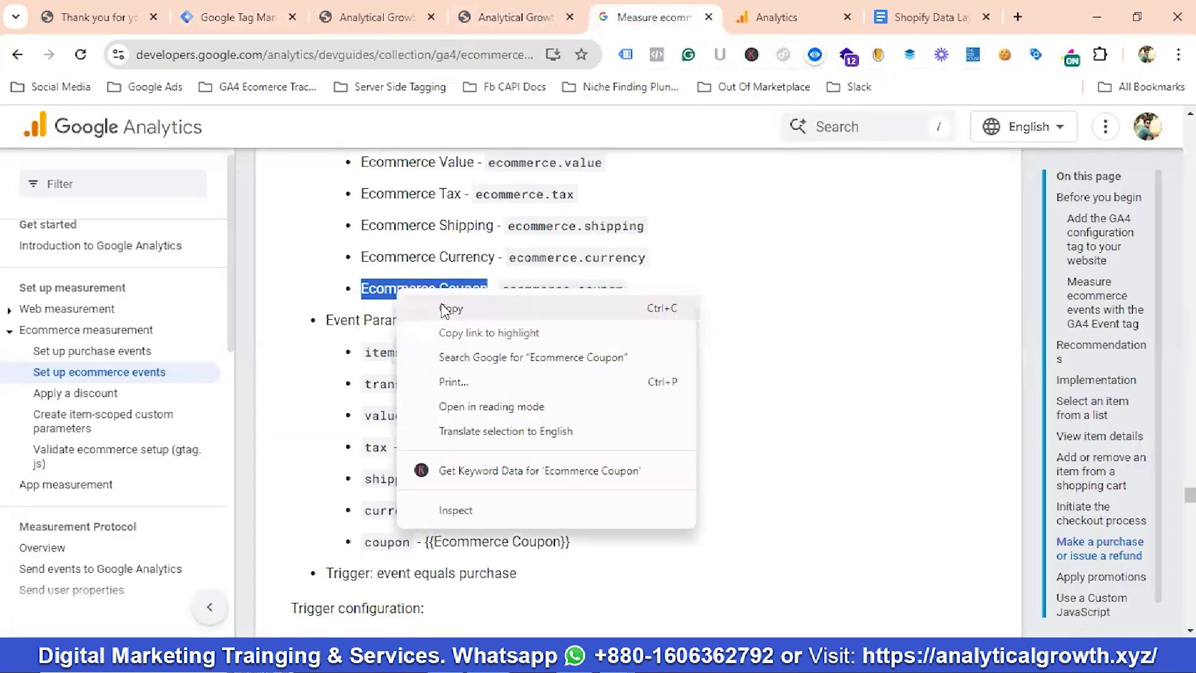
click(451, 307)
click(239, 17)
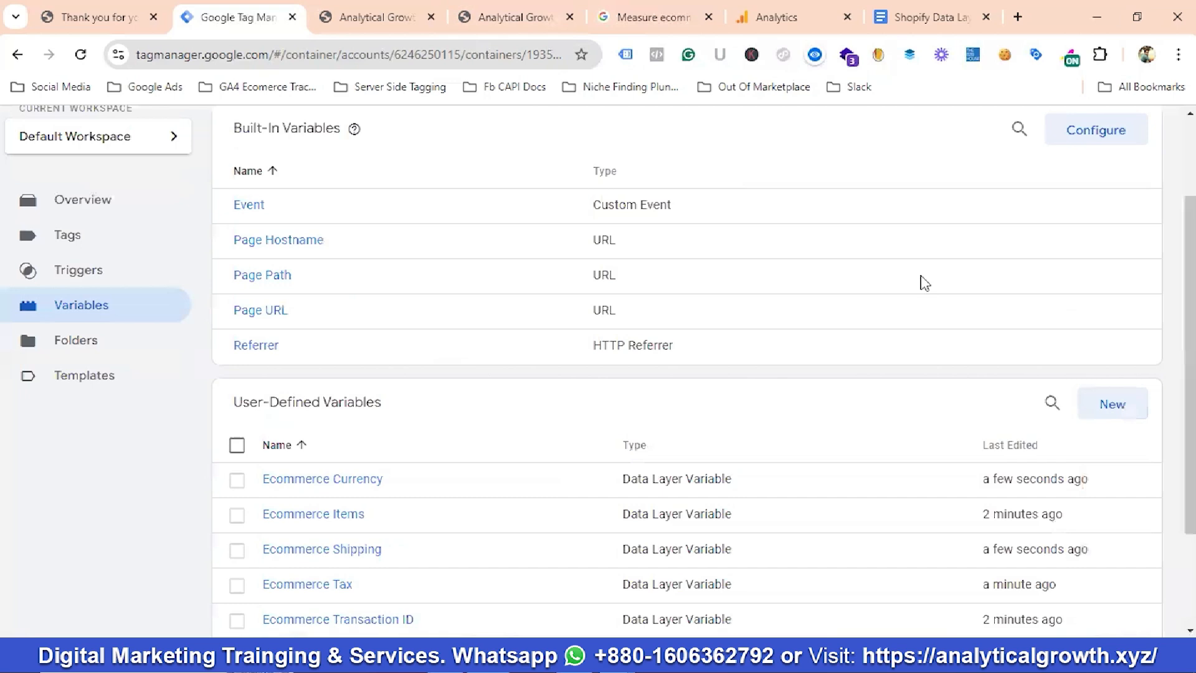
click(1113, 404)
click(332, 135)
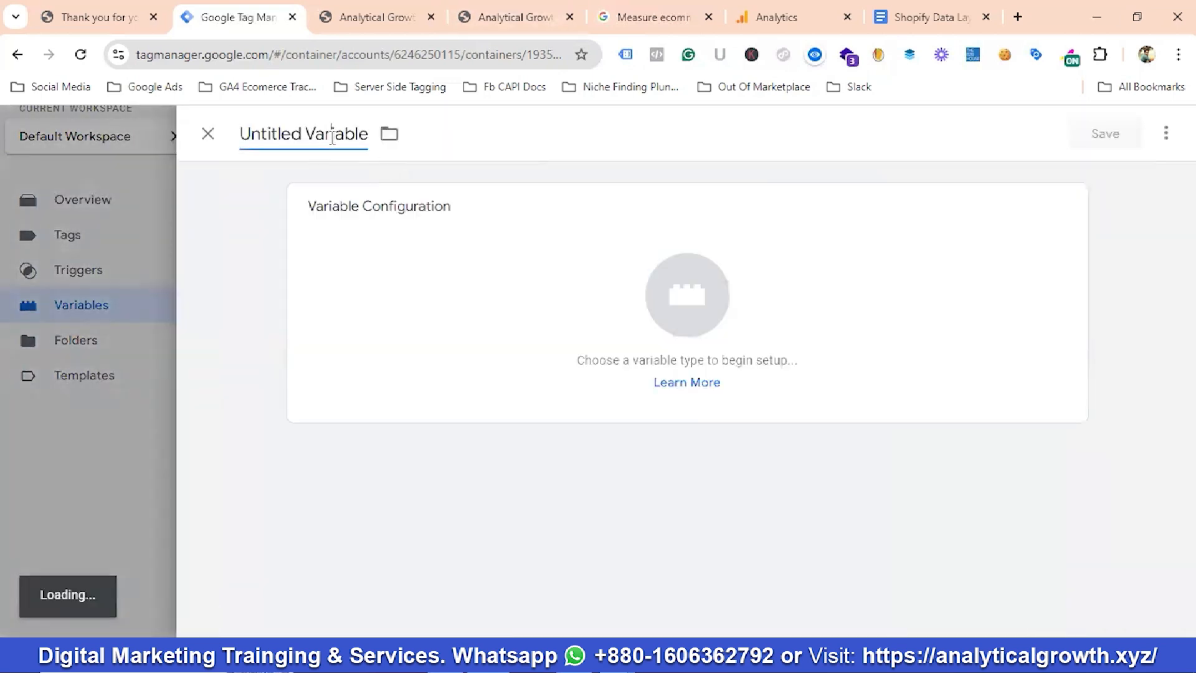
key(ctrl+a)
key(ctrl+v)
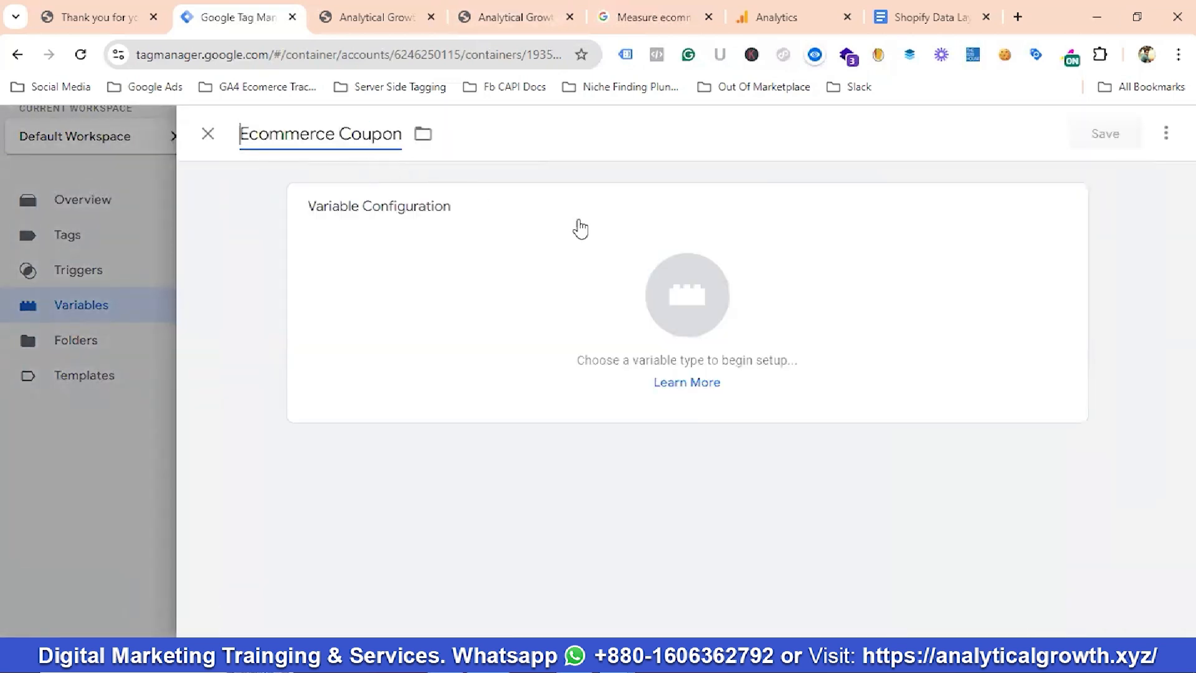
Step: Set the Ecommerce Coupon variable's type to Data Layer Variable
click(687, 290)
scroll(785, 336, down, 3)
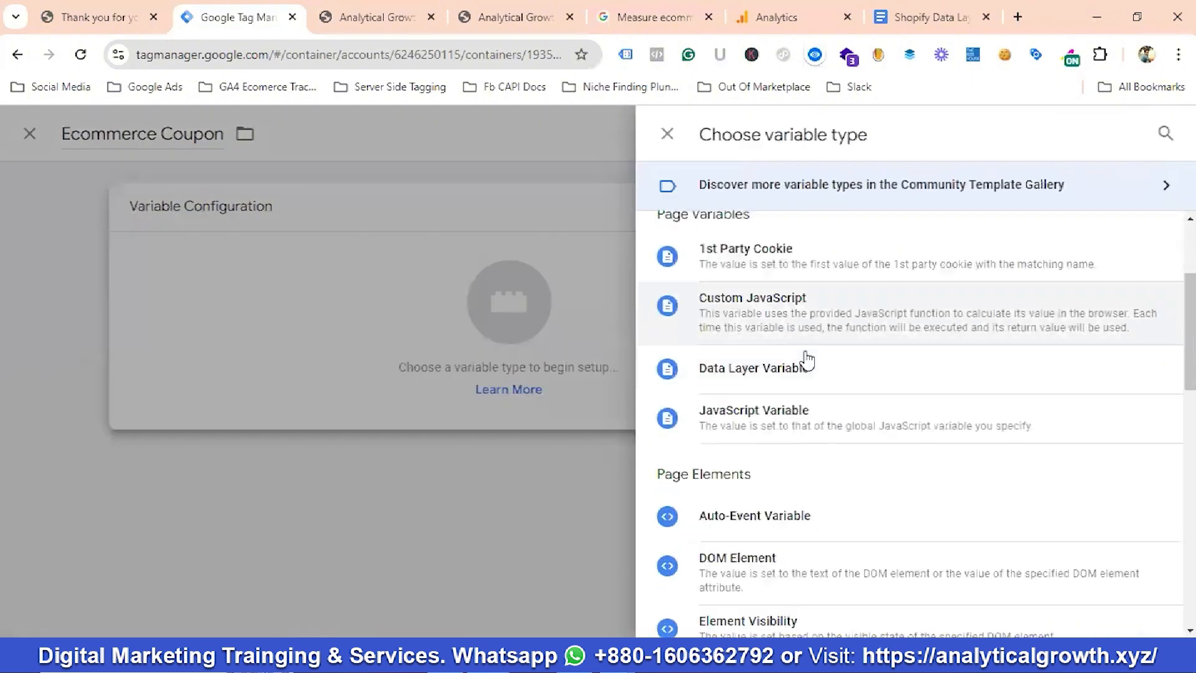
click(746, 383)
Step: Copy ecommerce.coupon from the guide into the Ecommerce Coupon variable's data layer variable name in Google Tag Manager and save the variable
click(367, 389)
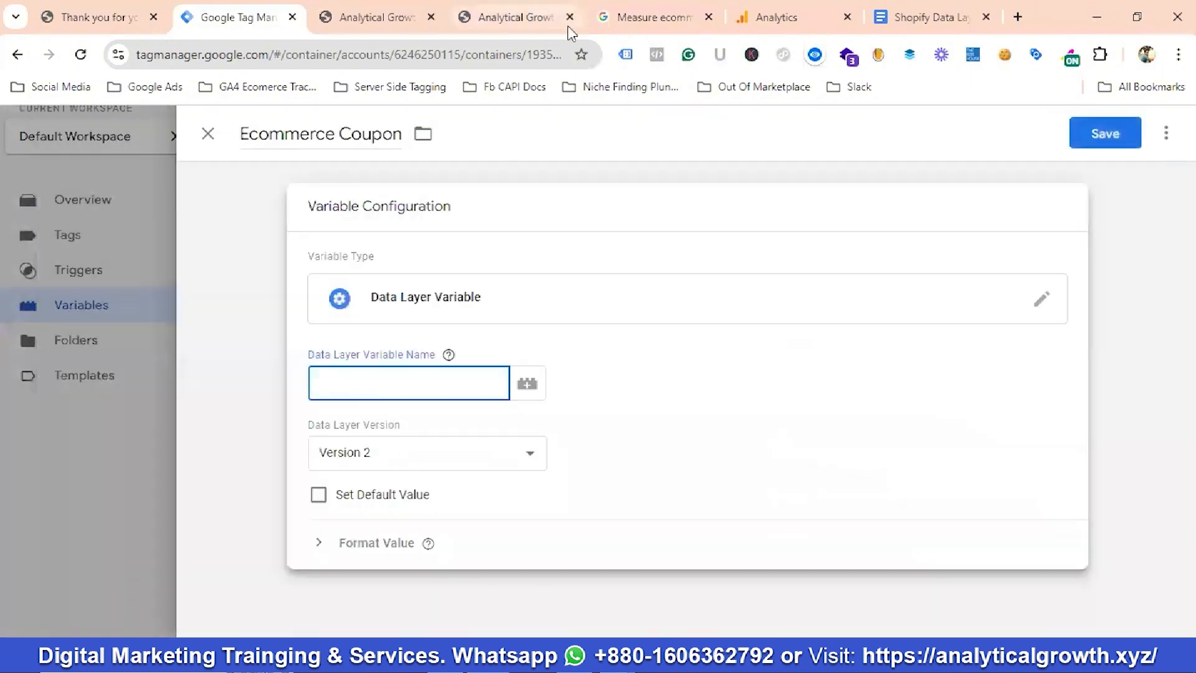
click(648, 17)
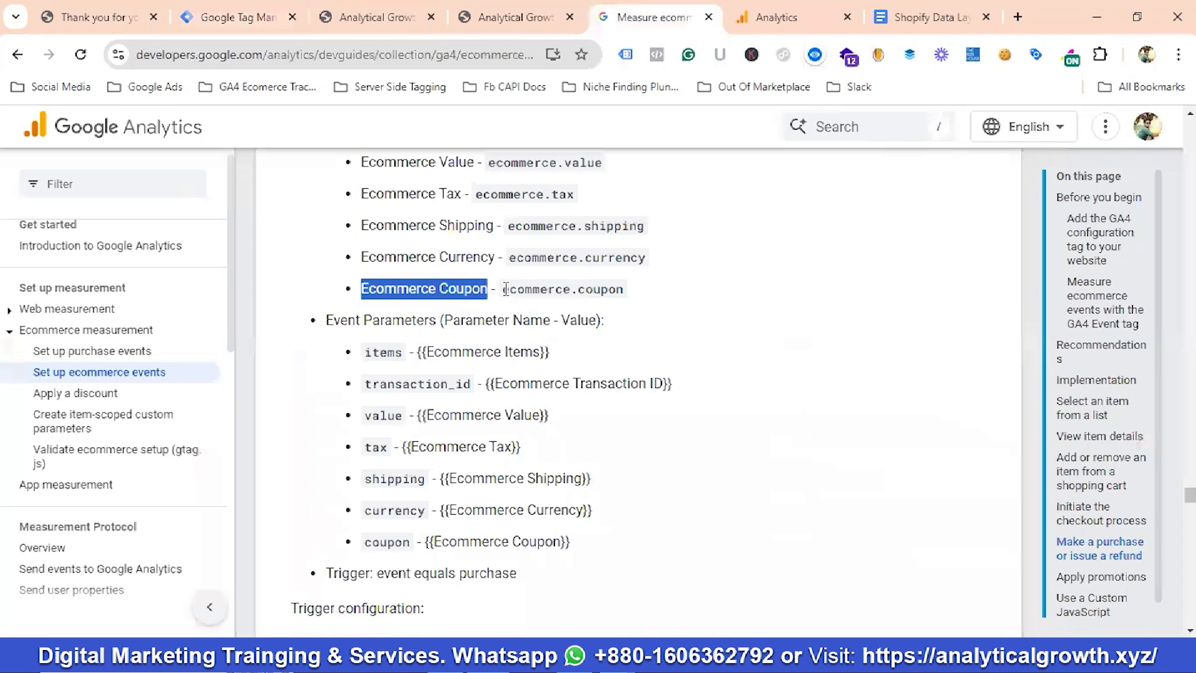
drag(503, 289, 726, 293)
right_click(594, 285)
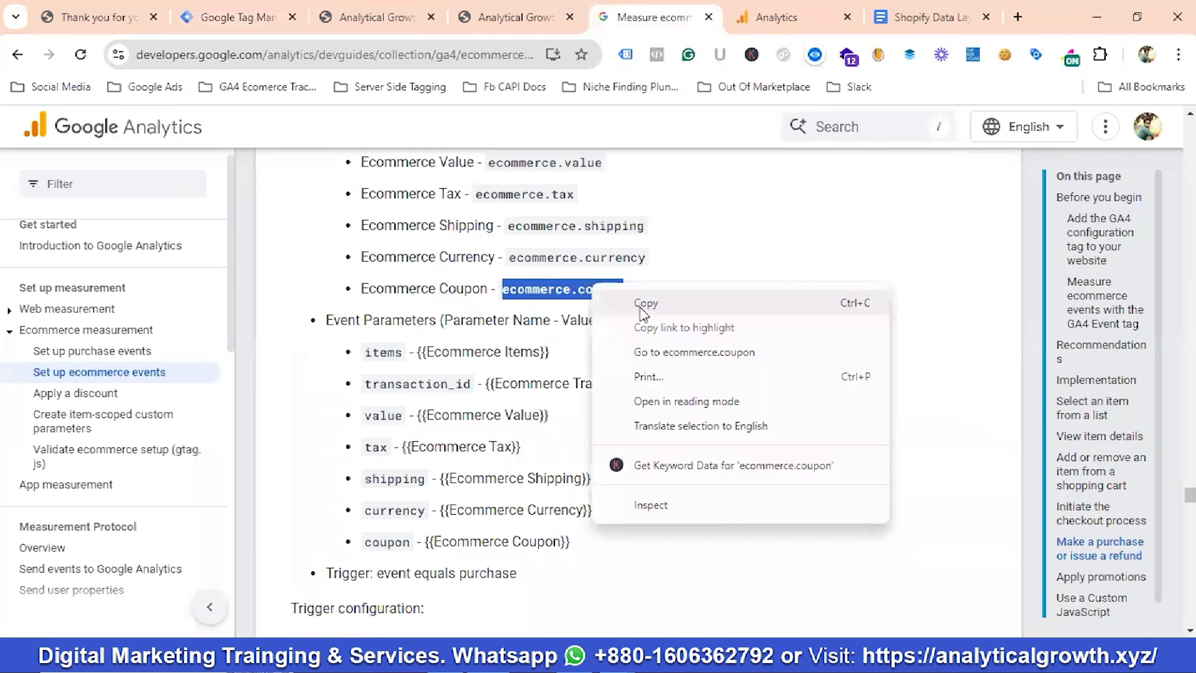
click(639, 309)
click(262, 19)
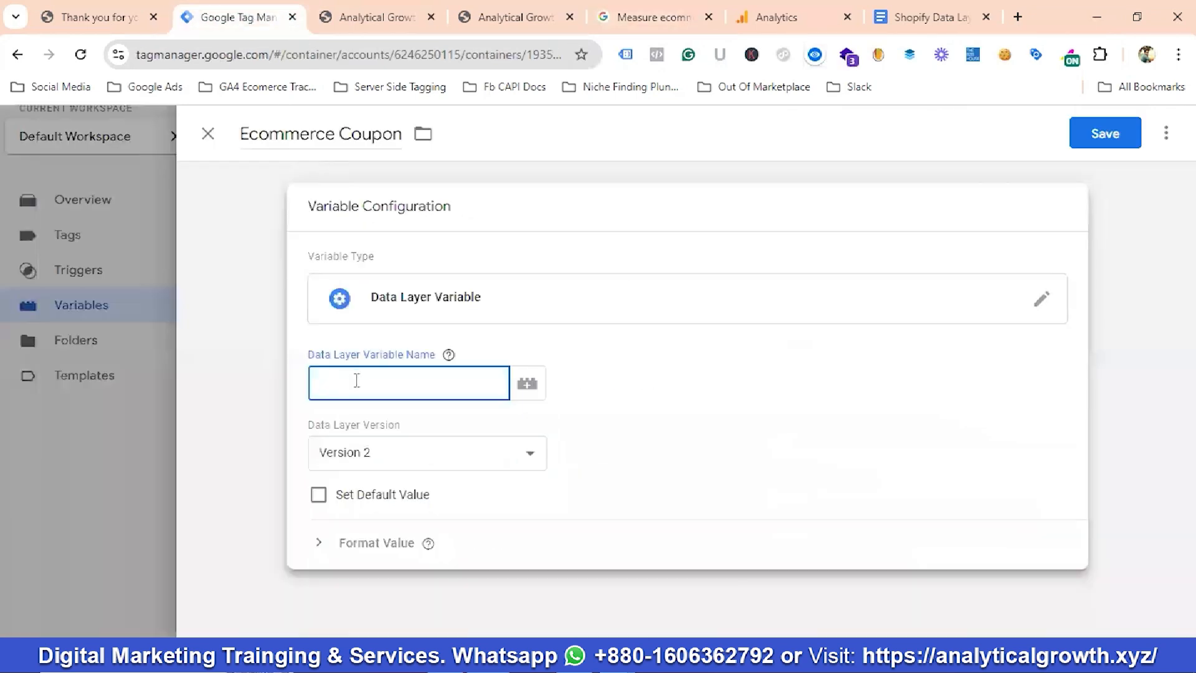
key(ctrl+v)
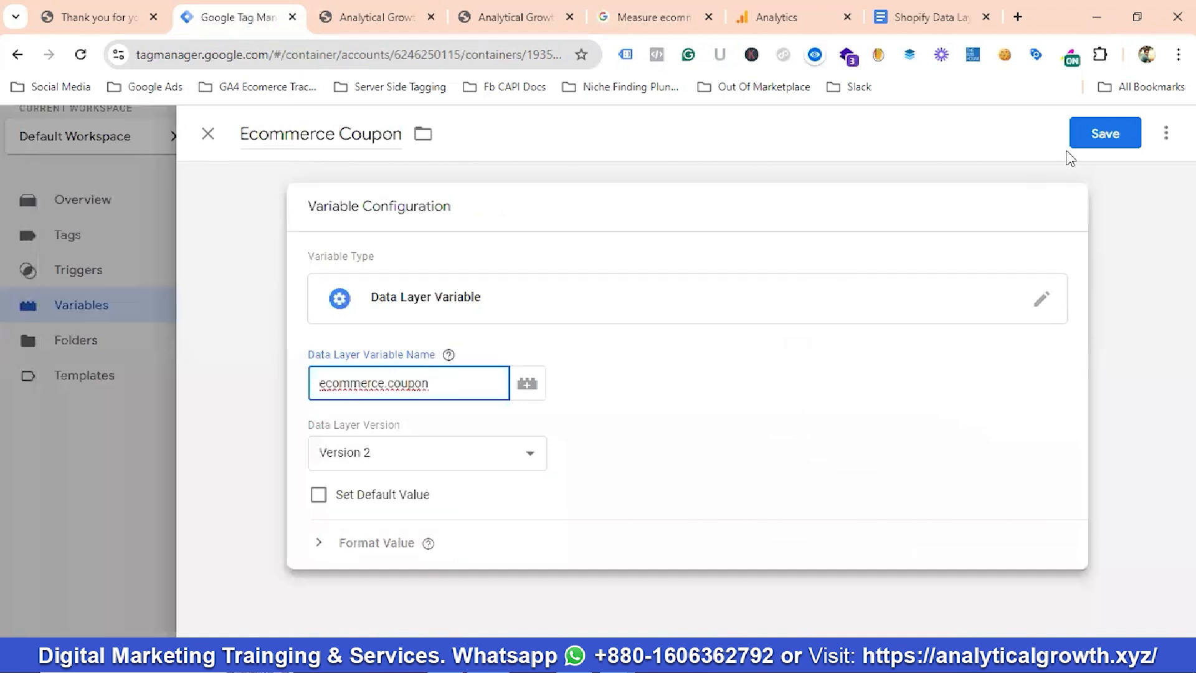
click(1089, 142)
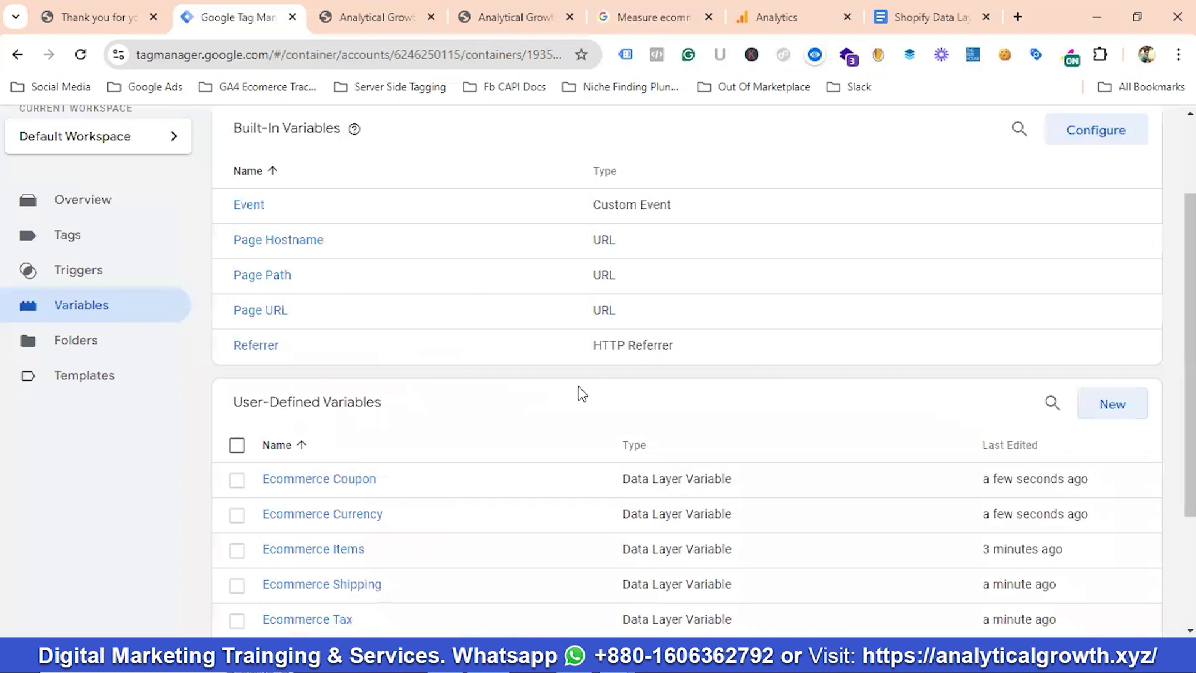
Step: Check the list of user-defined variables, then start a new trigger and clear its default name
scroll(586, 398, down, 3)
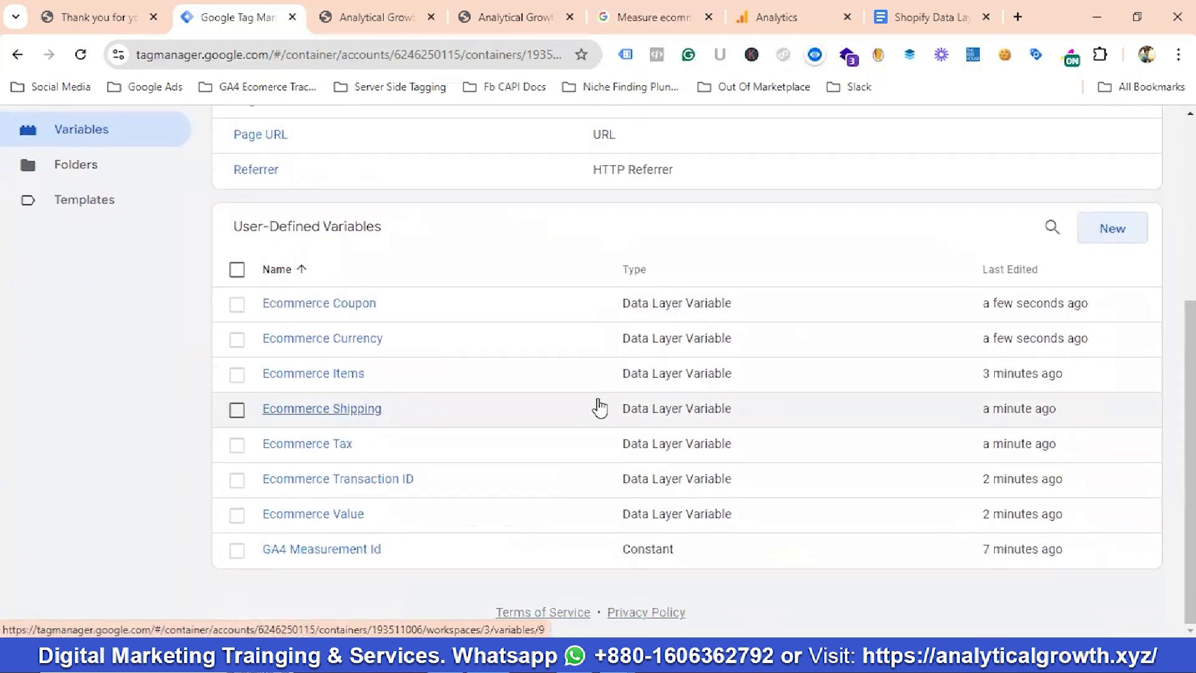
scroll(599, 405, up, 5)
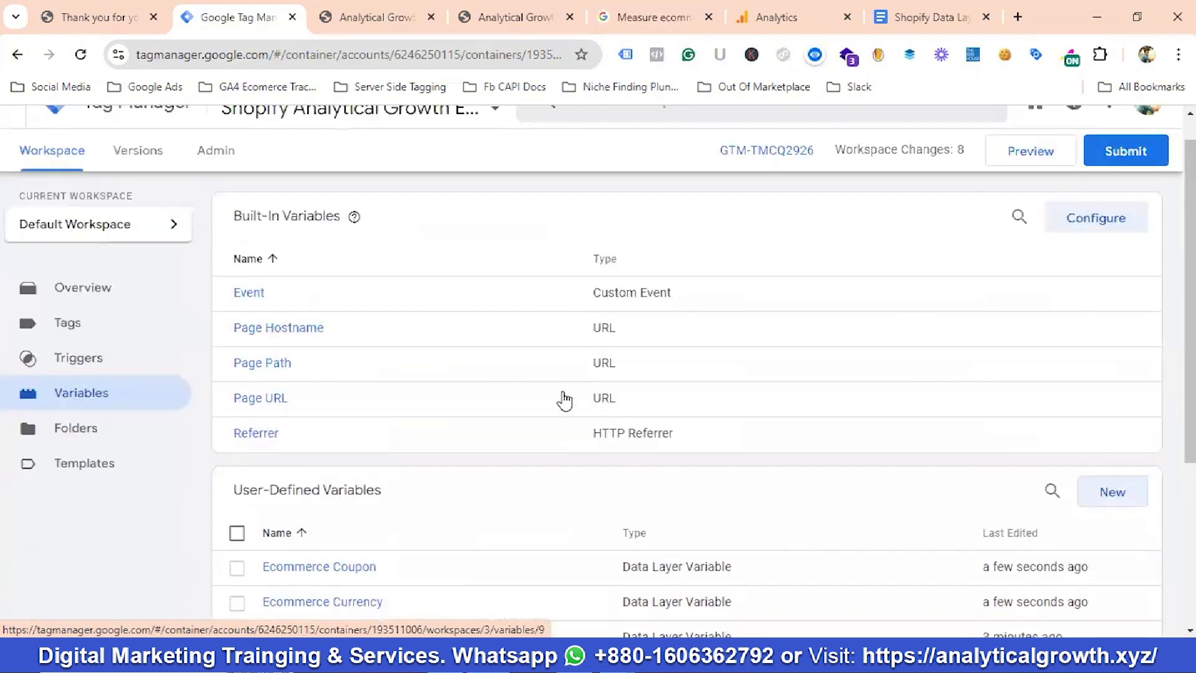
click(90, 359)
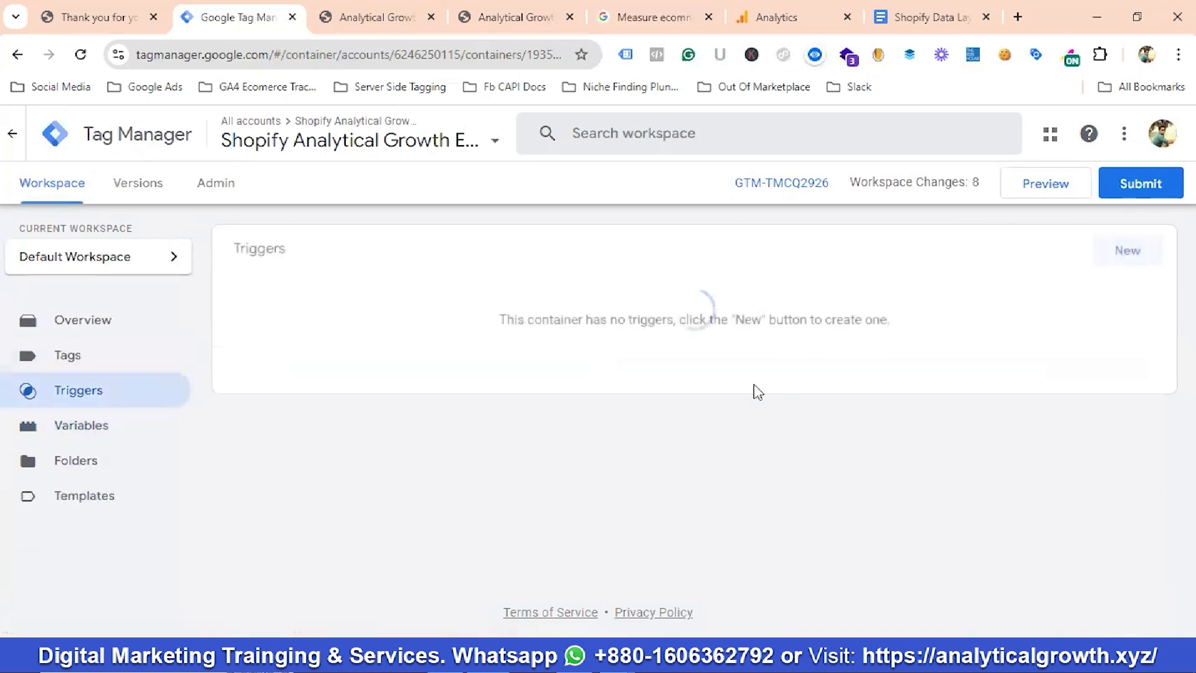
click(1127, 253)
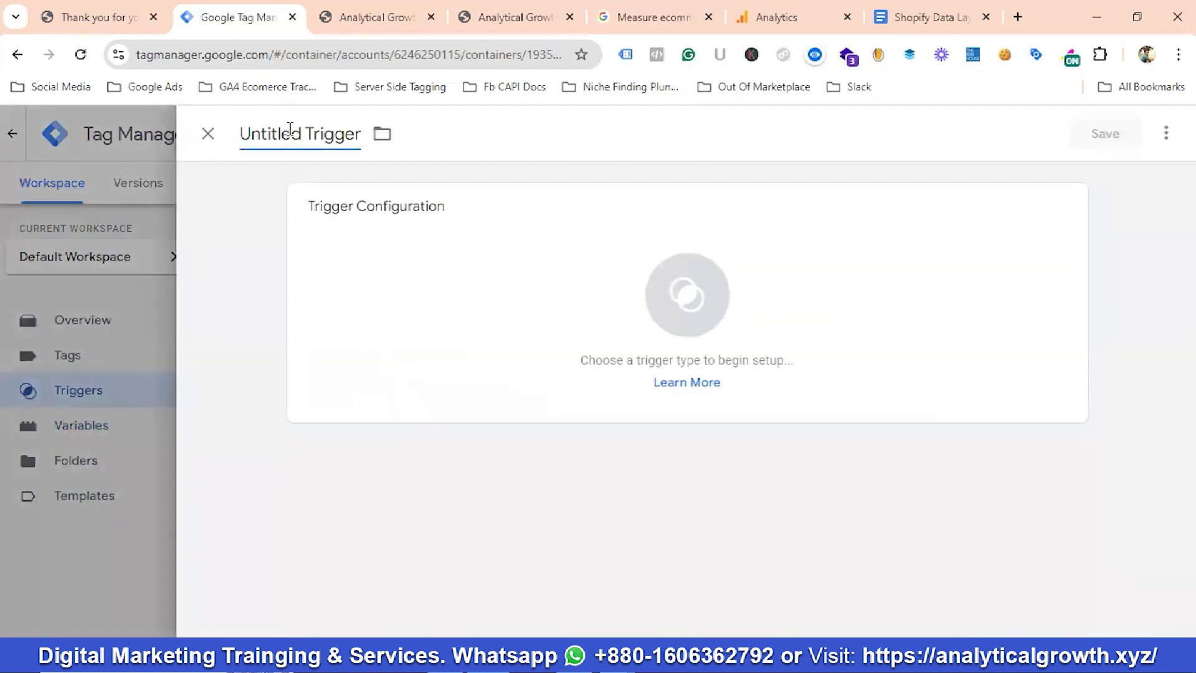
click(291, 133)
key(BackSpace)
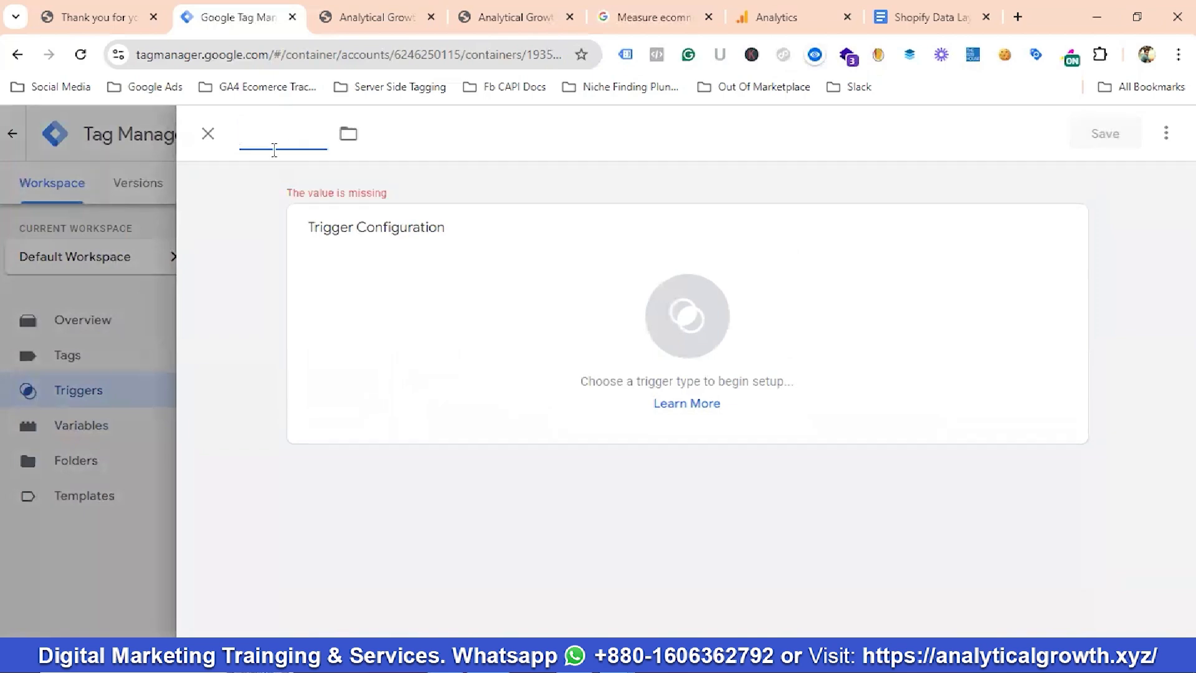
Step: Switch to the Shopify order confirmation page, continue shopping, and open the Bangladeshi T Shirt product from the store's home page
click(107, 19)
scroll(494, 430, down, 4)
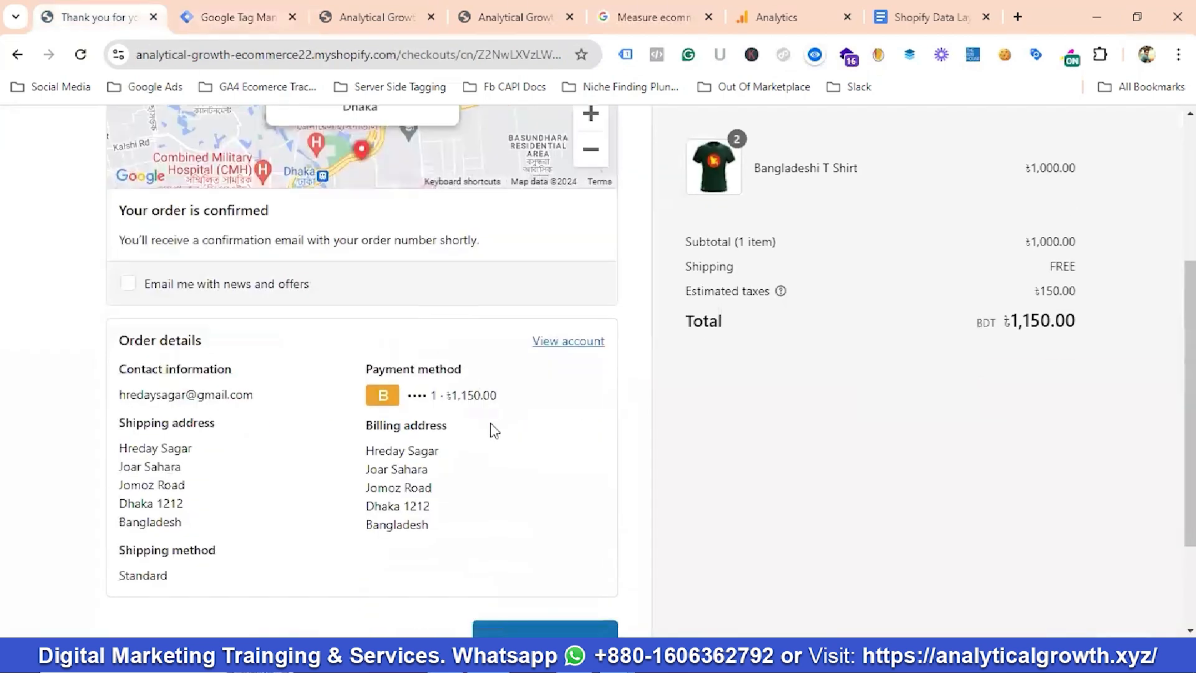
scroll(492, 429, down, 2)
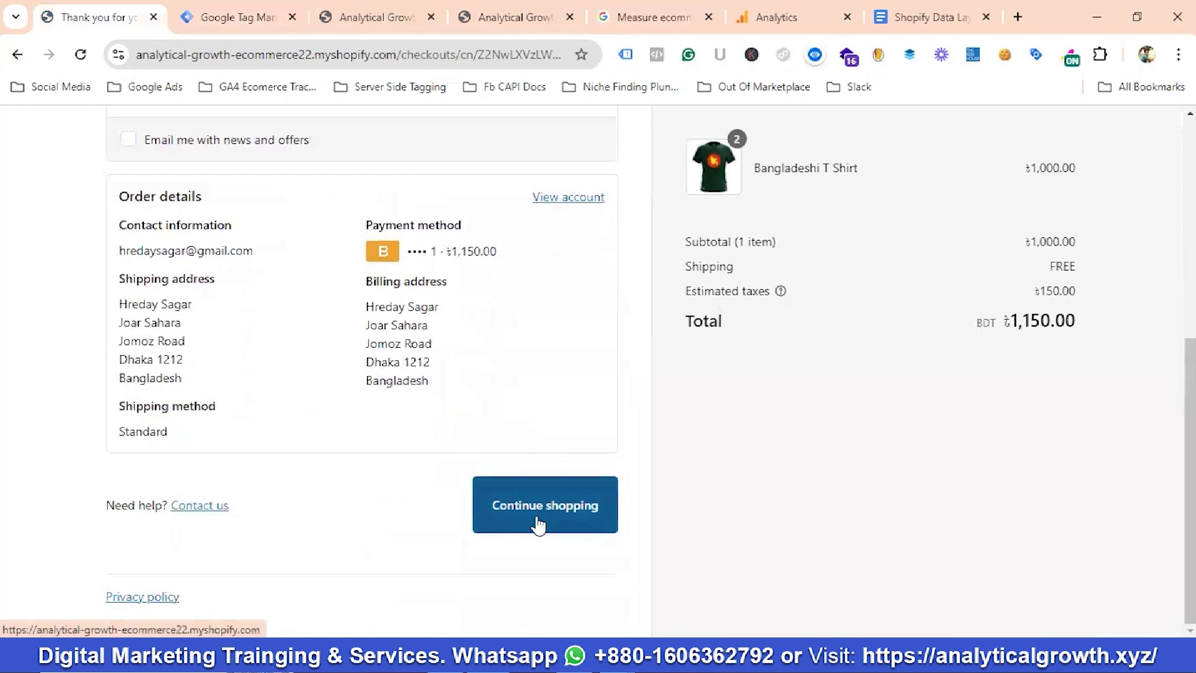
click(538, 525)
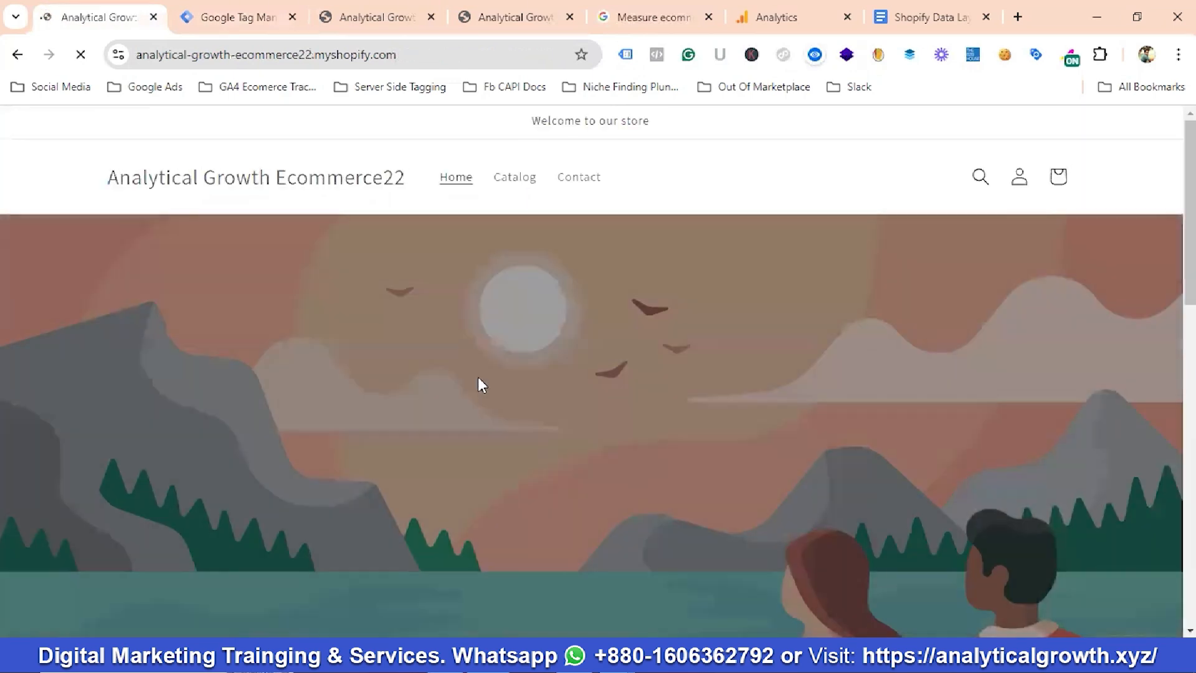
scroll(449, 327, down, 10)
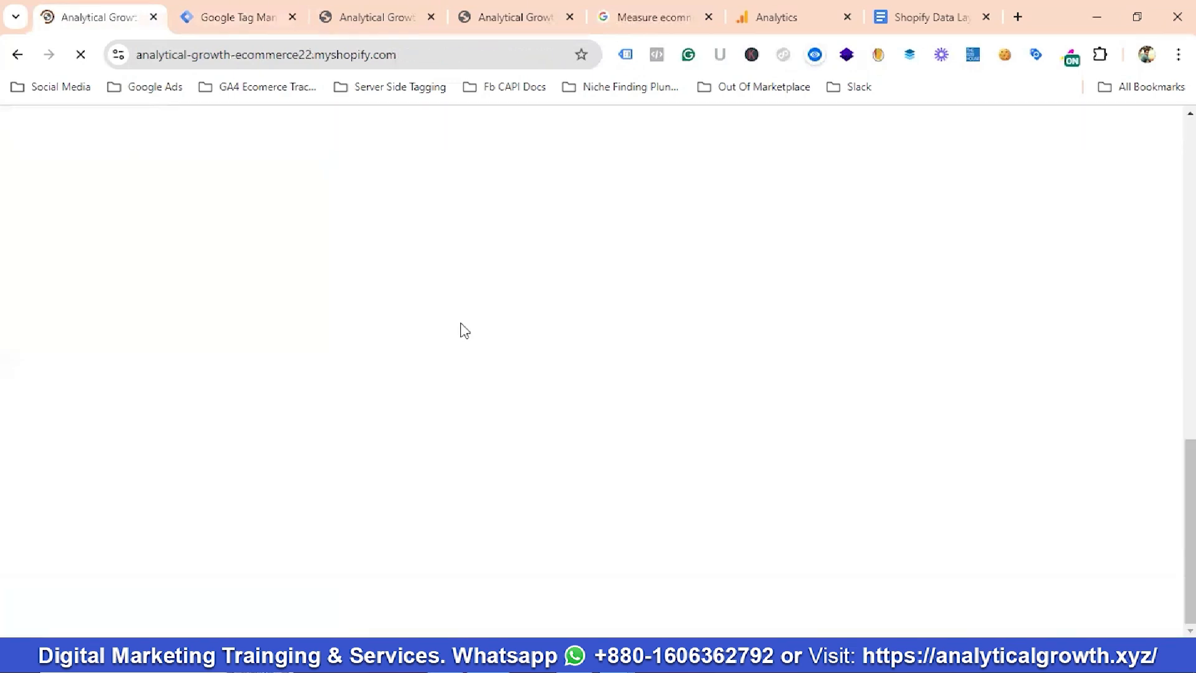
scroll(461, 330, up, 3)
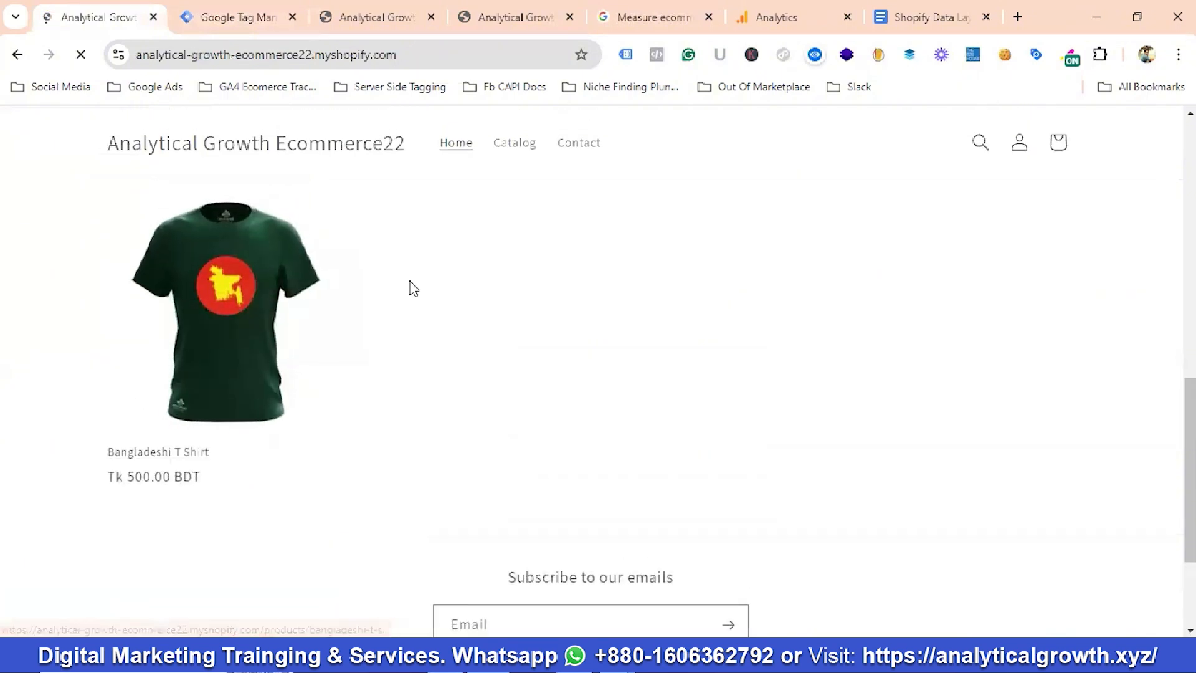
Step: Analyze the product page with Tag Assistant Legacy and open the details of the detected Google Tag Manager container
click(627, 55)
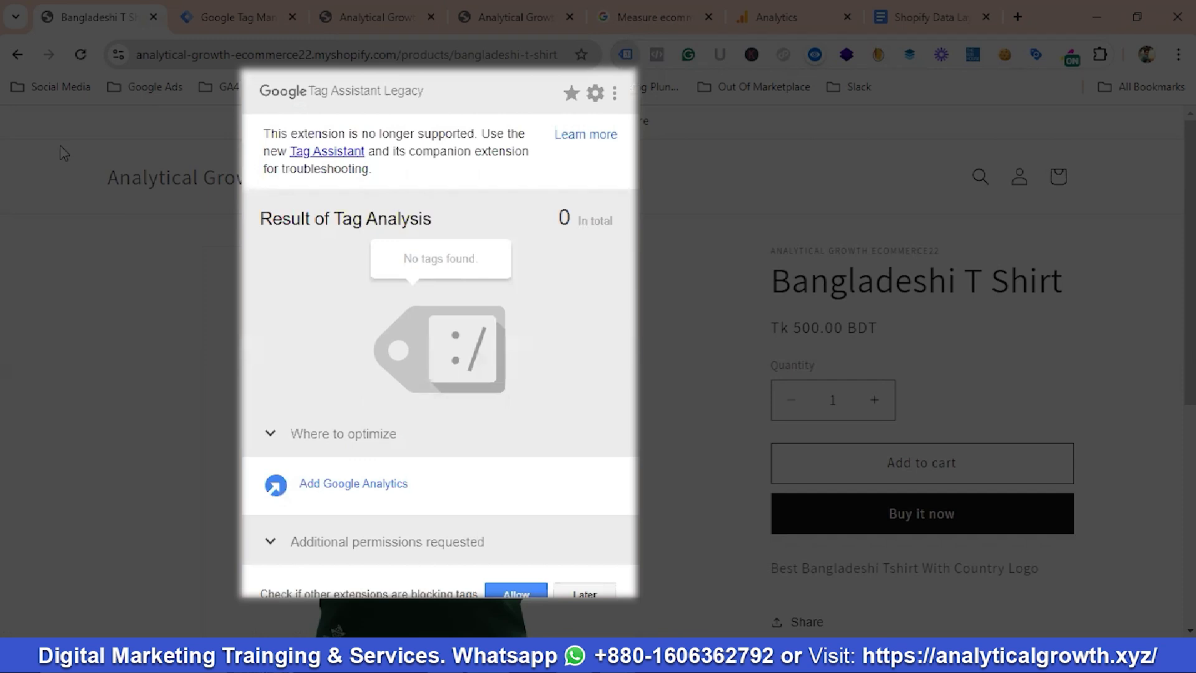
click(260, 203)
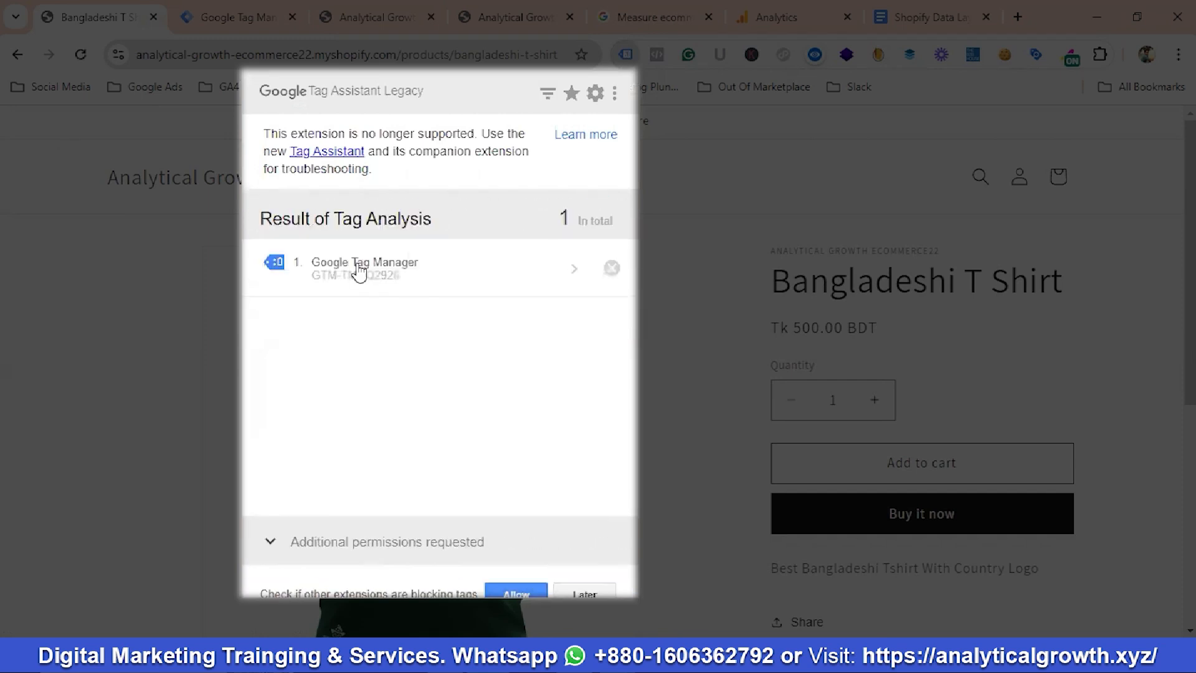
click(357, 272)
click(466, 249)
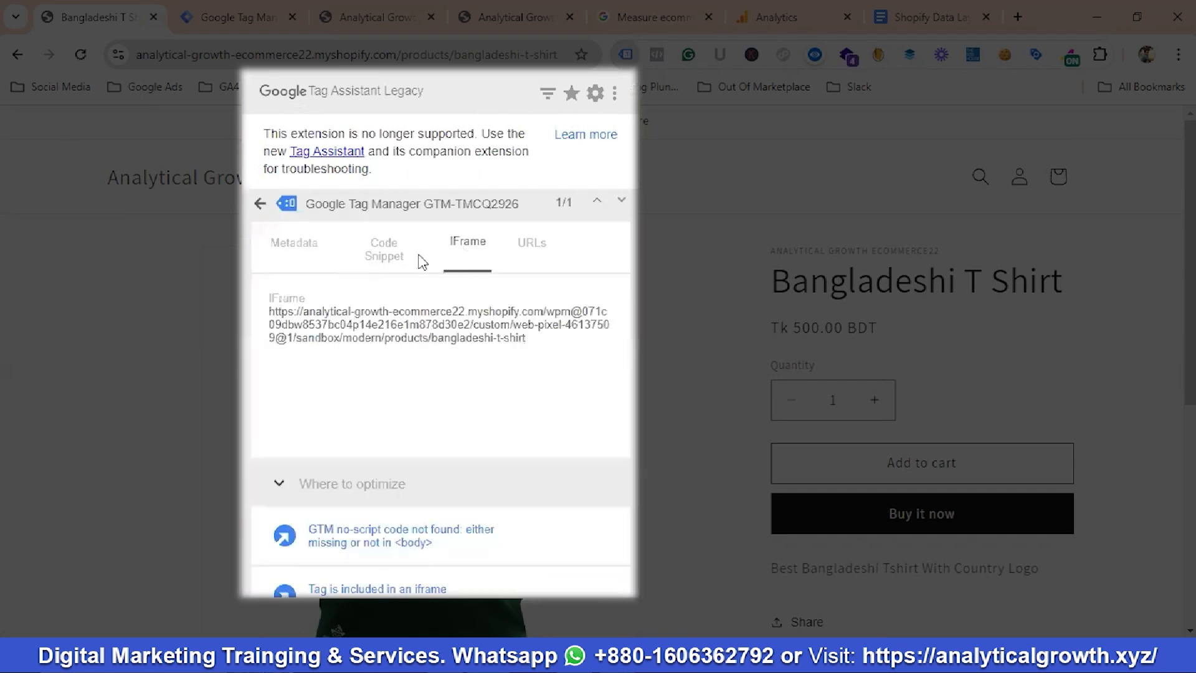
click(260, 206)
click(334, 265)
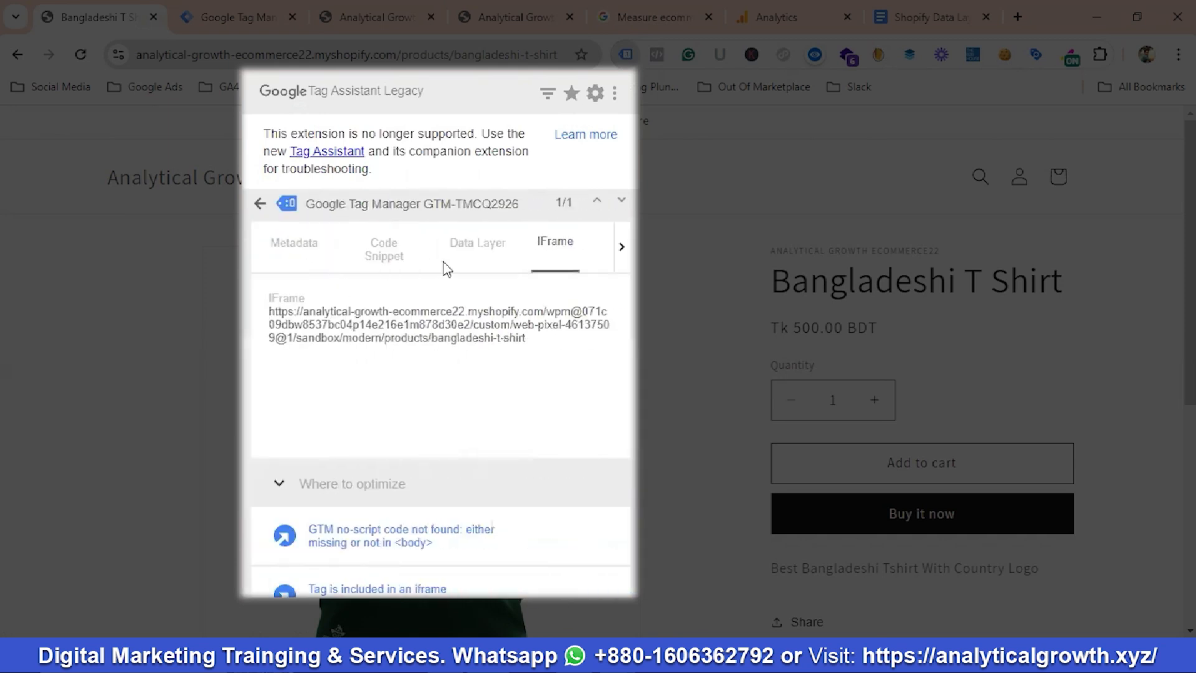
Step: Examine the container's data layer on the product page for its ecommerce events, then return to the tag analysis results
click(477, 254)
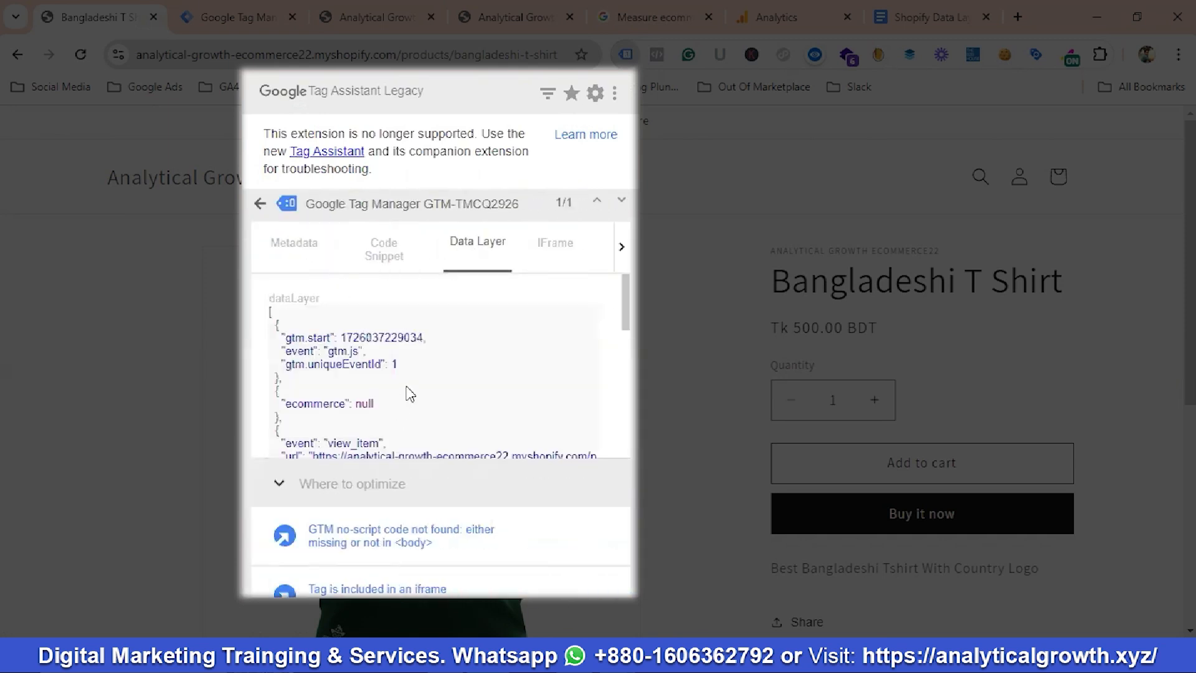
scroll(409, 394, down, 3)
scroll(364, 361, down, 10)
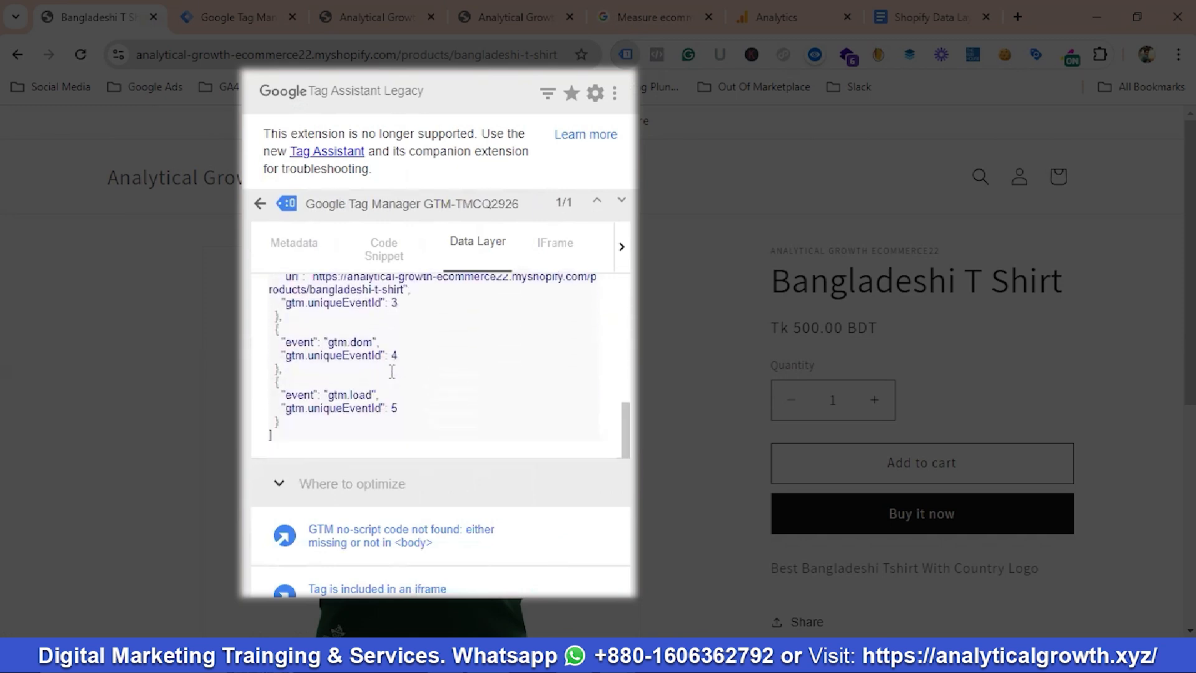
scroll(394, 377, up, 3)
scroll(399, 374, up, 10)
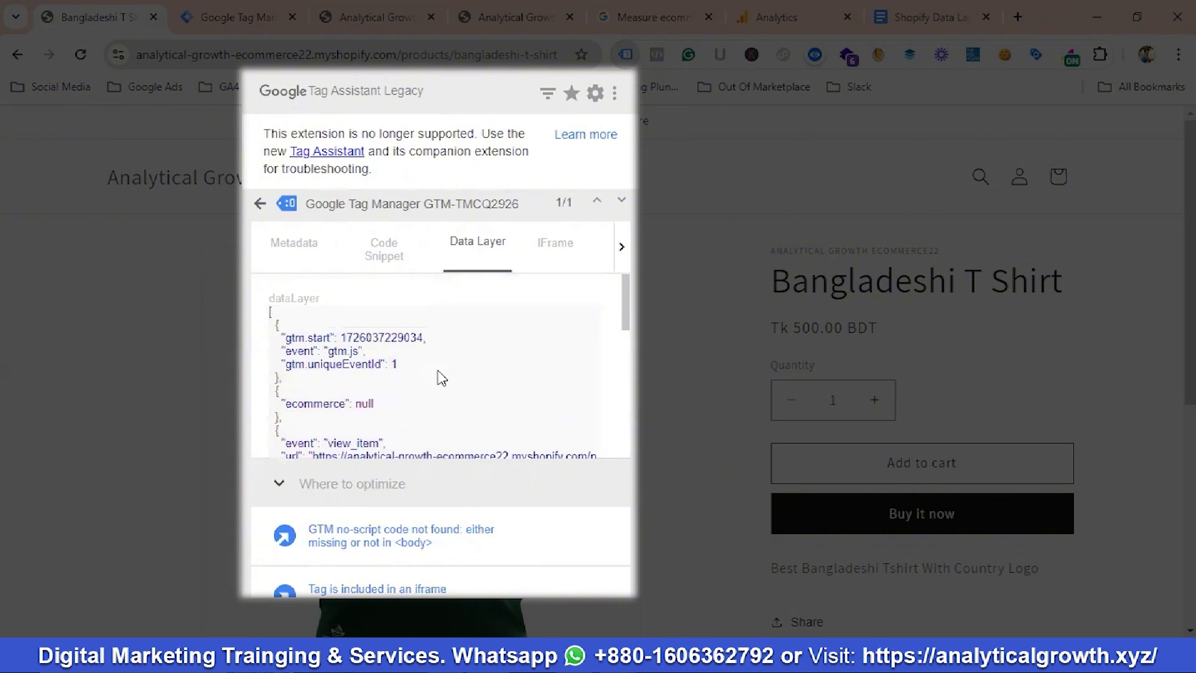
click(259, 204)
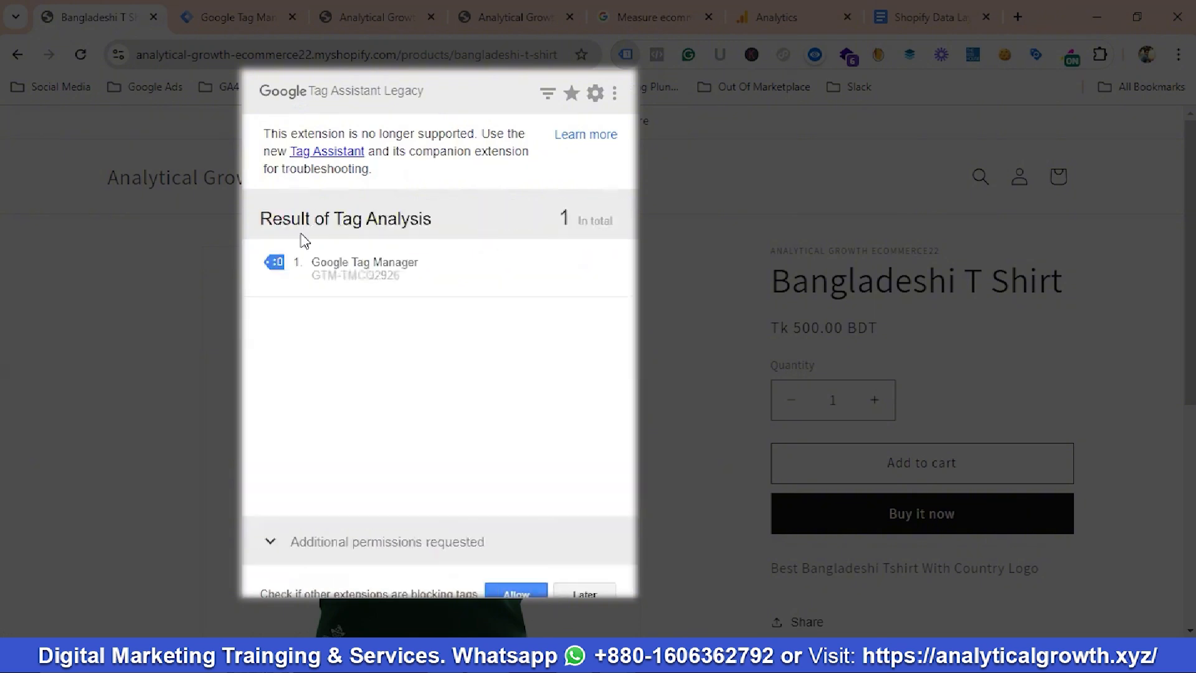
Step: Reopen the Google Tag Manager container's details and review the product page's data layer for the page view event
click(334, 274)
scroll(402, 347, down, 5)
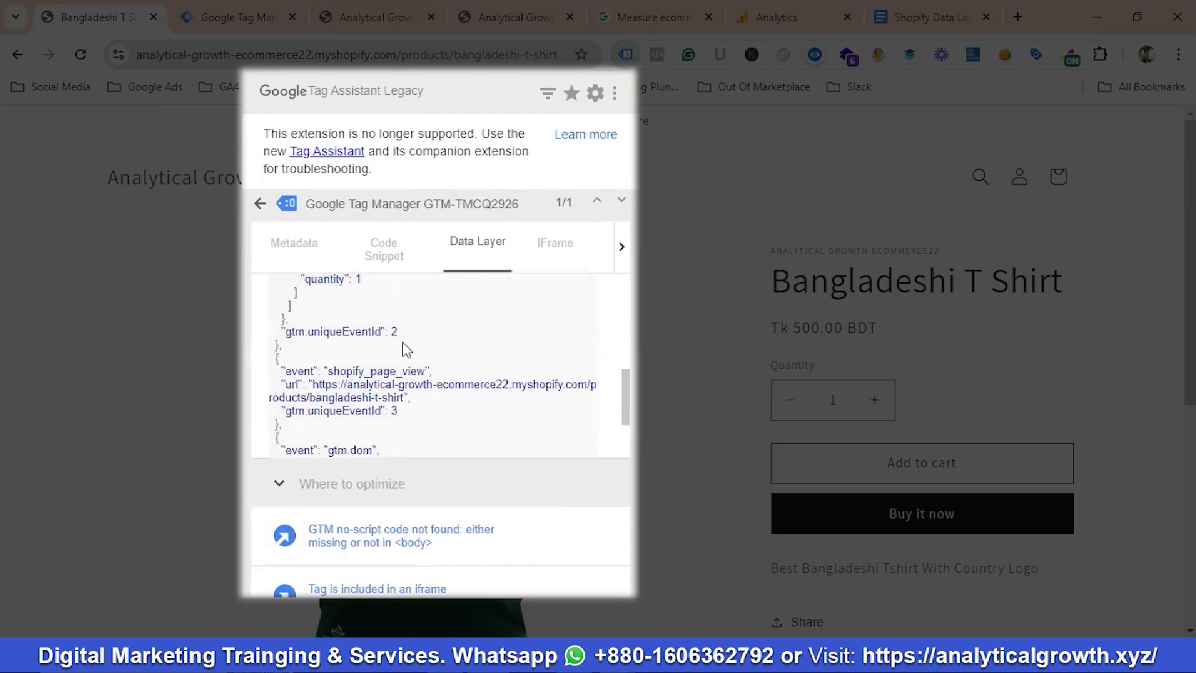
scroll(406, 350, down, 2)
scroll(410, 352, up, 5)
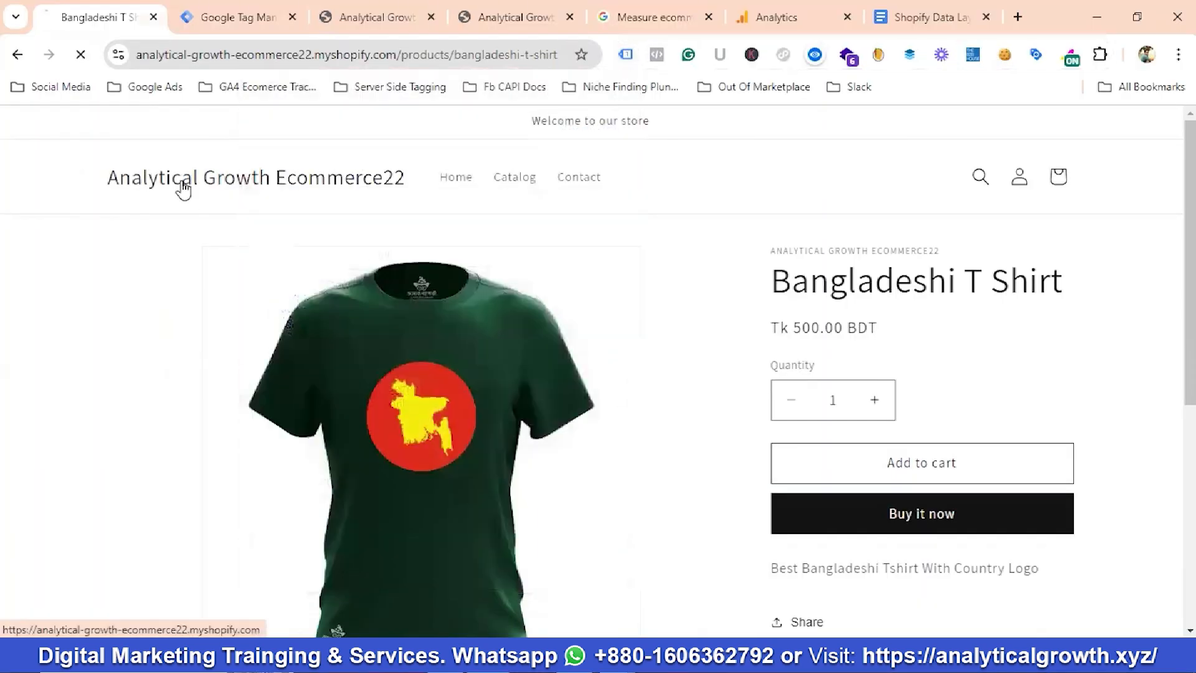
Step: Go to the store's home page and open the Google Tag Manager container's details in Tag Assistant Legacy
click(183, 189)
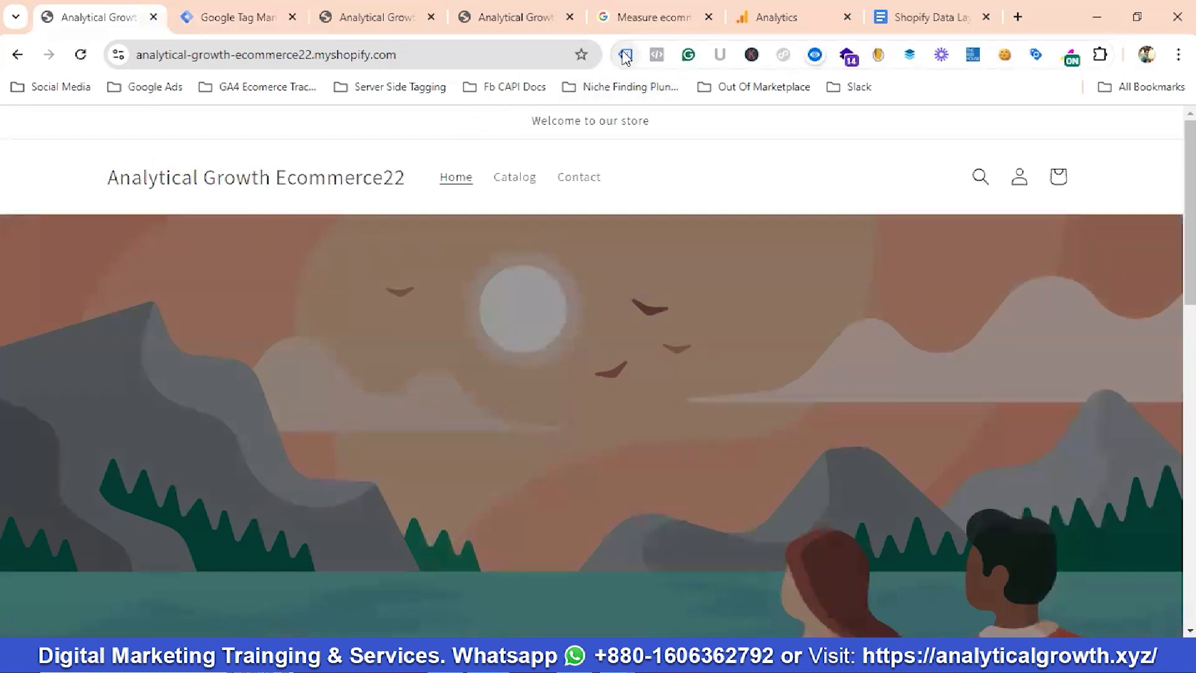
click(626, 56)
click(261, 203)
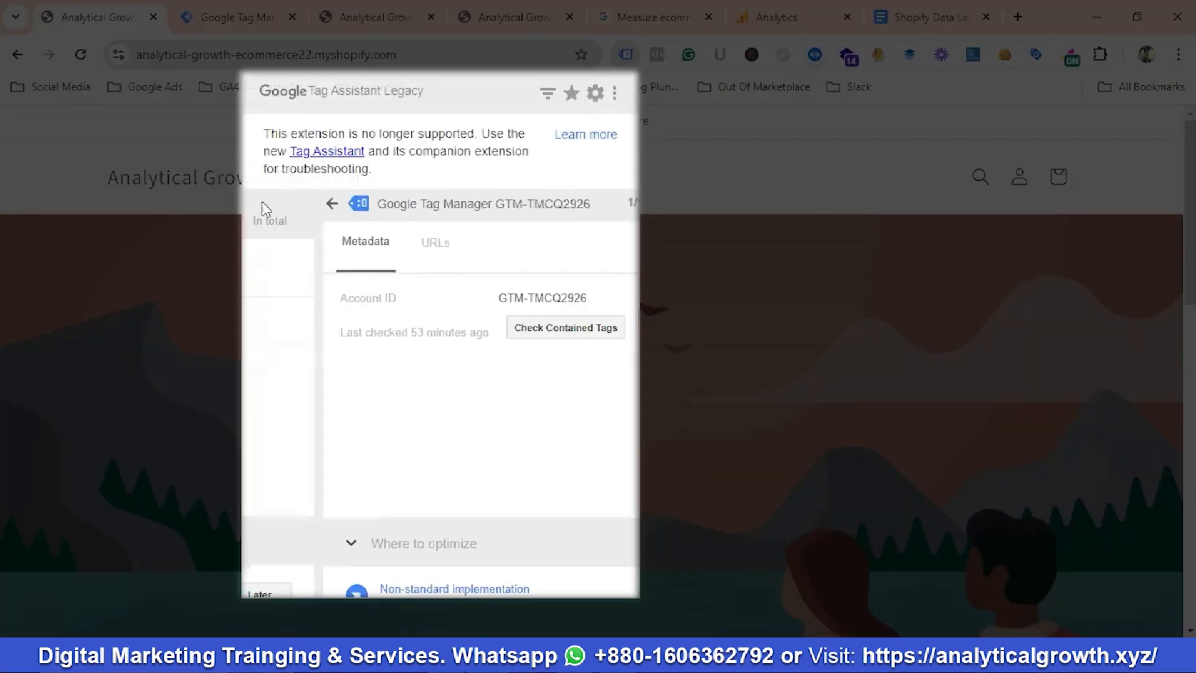
click(380, 277)
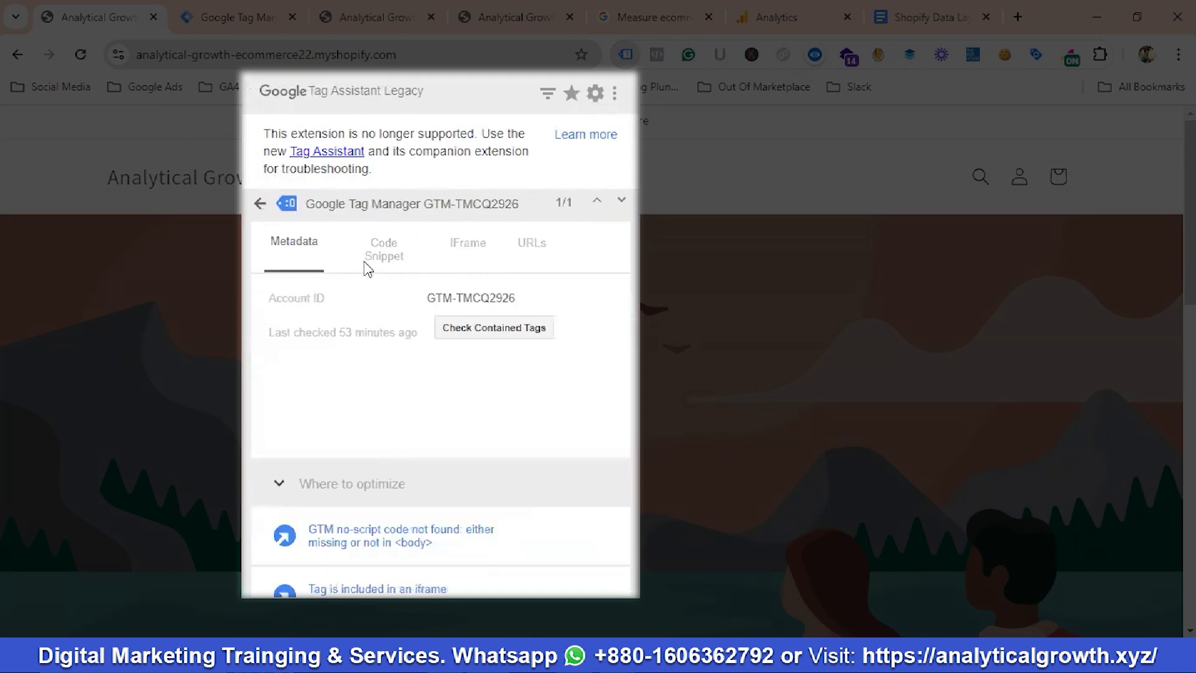
click(261, 206)
click(375, 275)
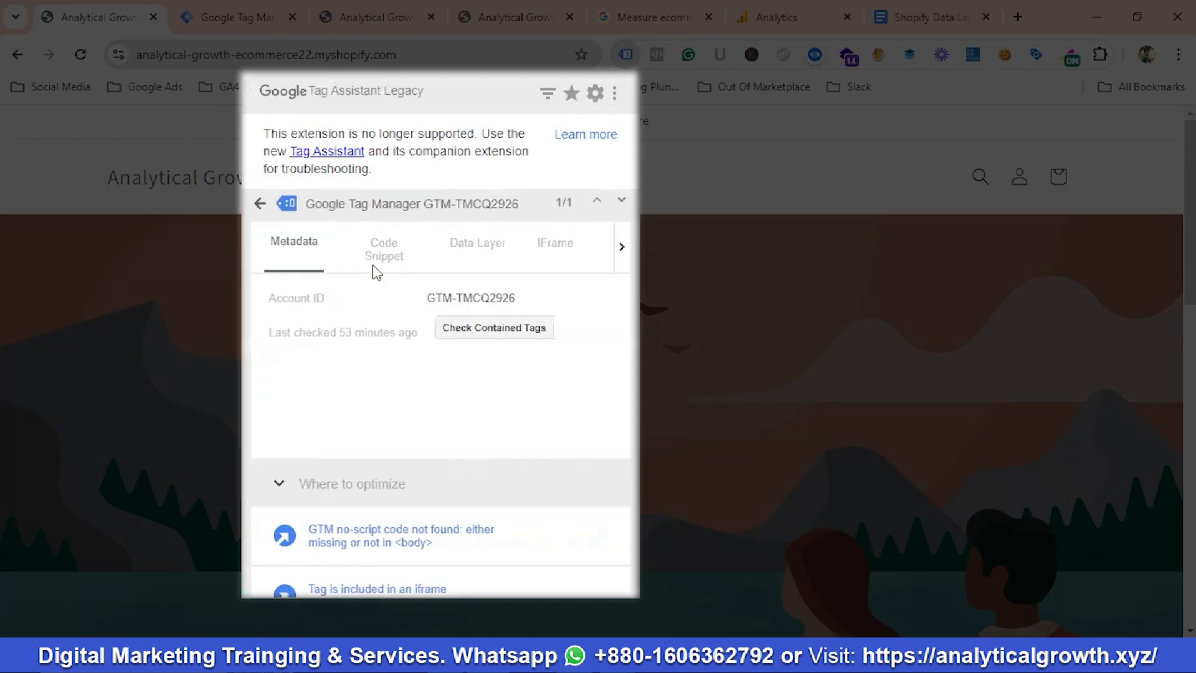
Step: Examine the container's data layer on the home page for the Shopify page view event
click(469, 247)
scroll(412, 367, down, 1)
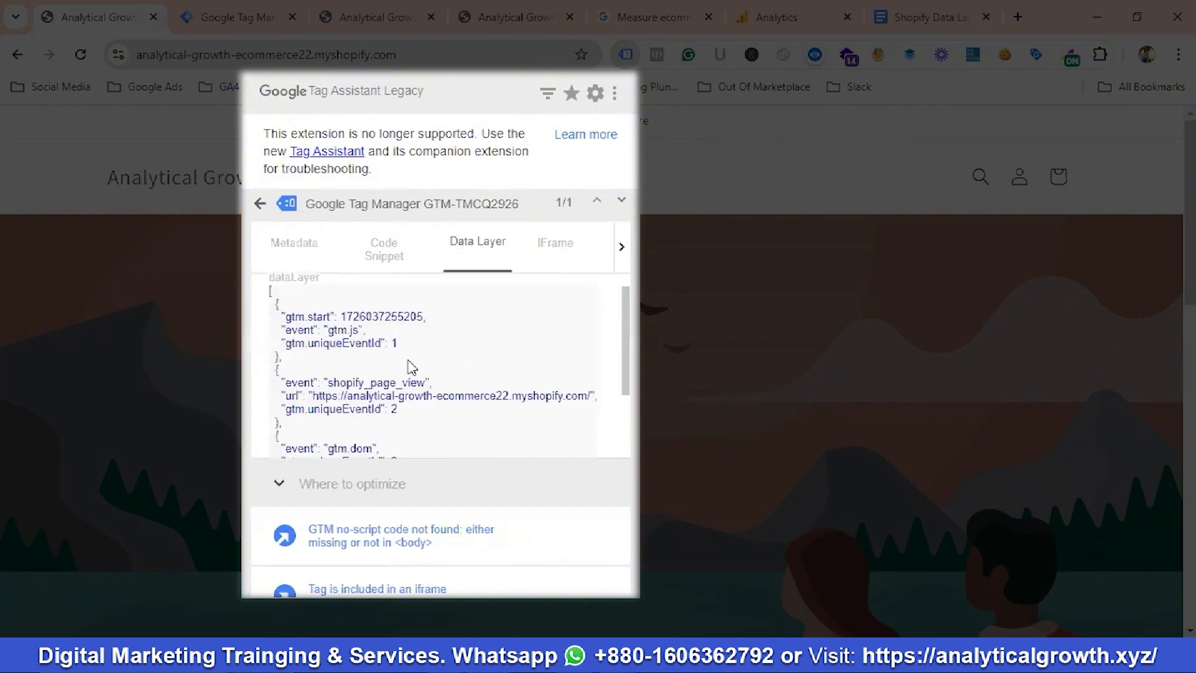
scroll(411, 366, down, 3)
scroll(412, 366, up, 3)
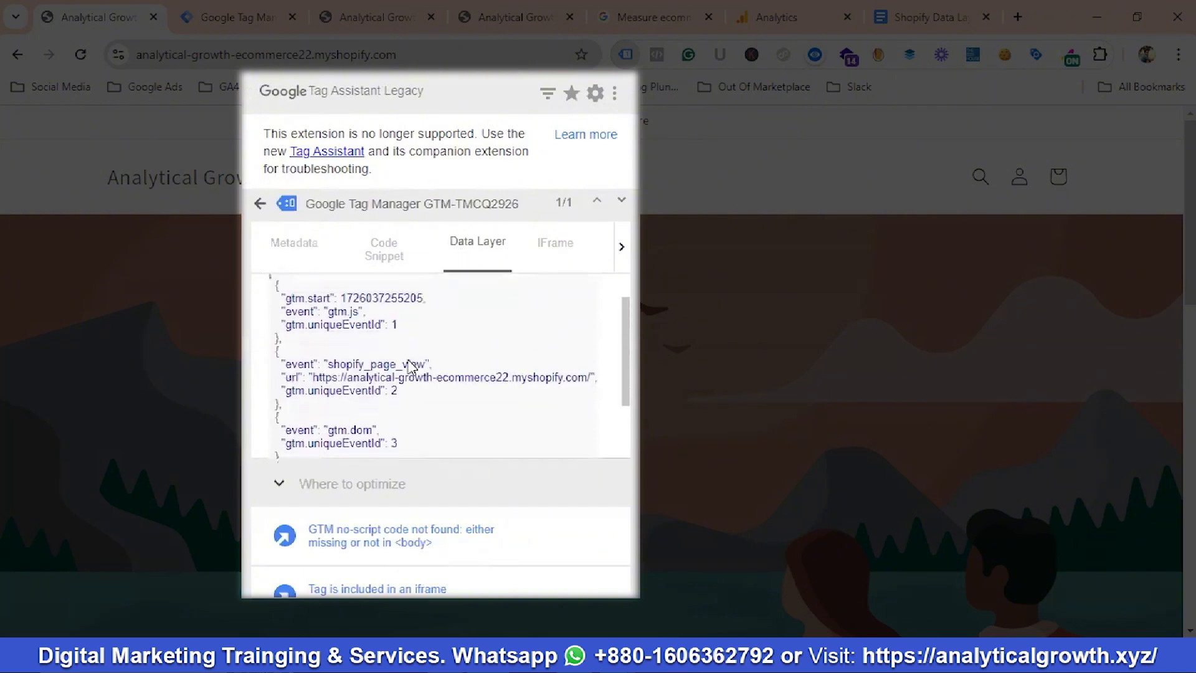
scroll(412, 367, down, 2)
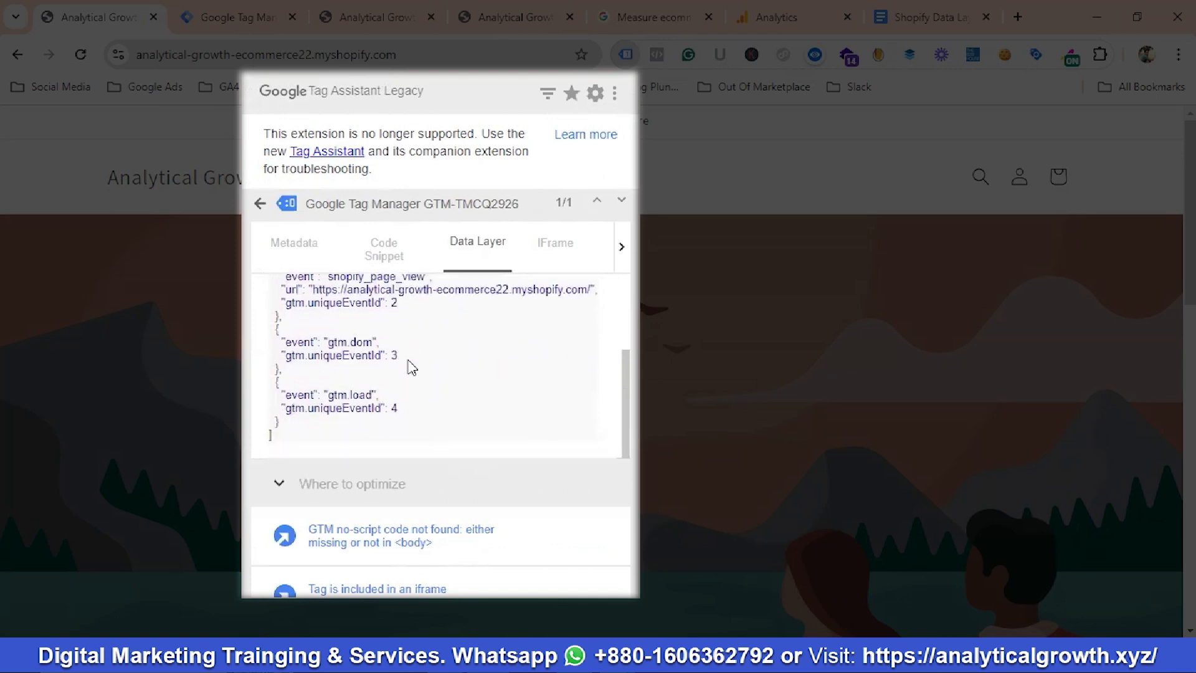
scroll(412, 366, up, 2)
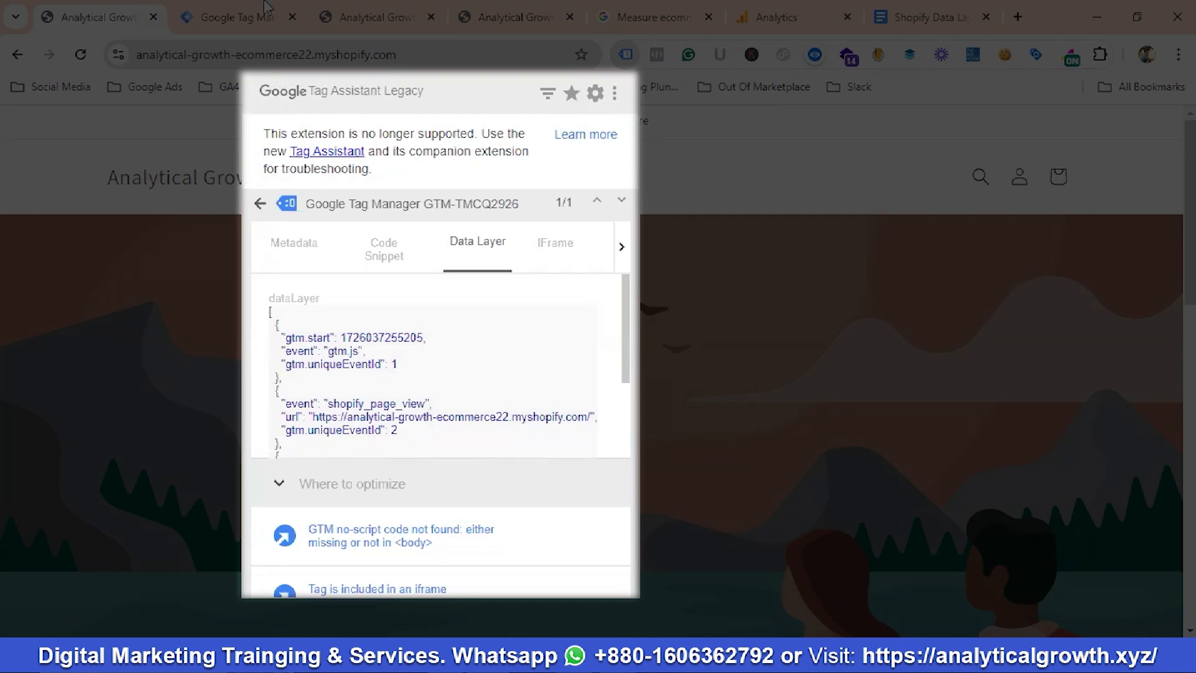
Step: Switch to Google Tag Manager and configure the trigger as Shopify Page View, type Custom Event, with event name shopify_page_view
click(236, 13)
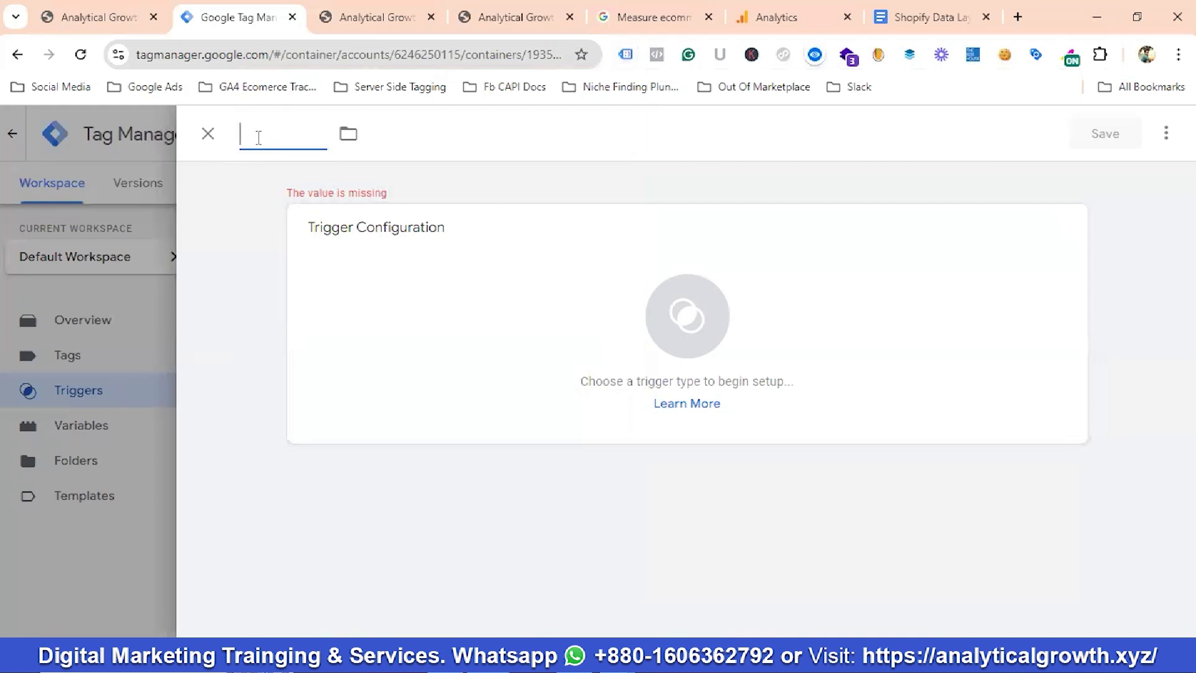
text(Shop)
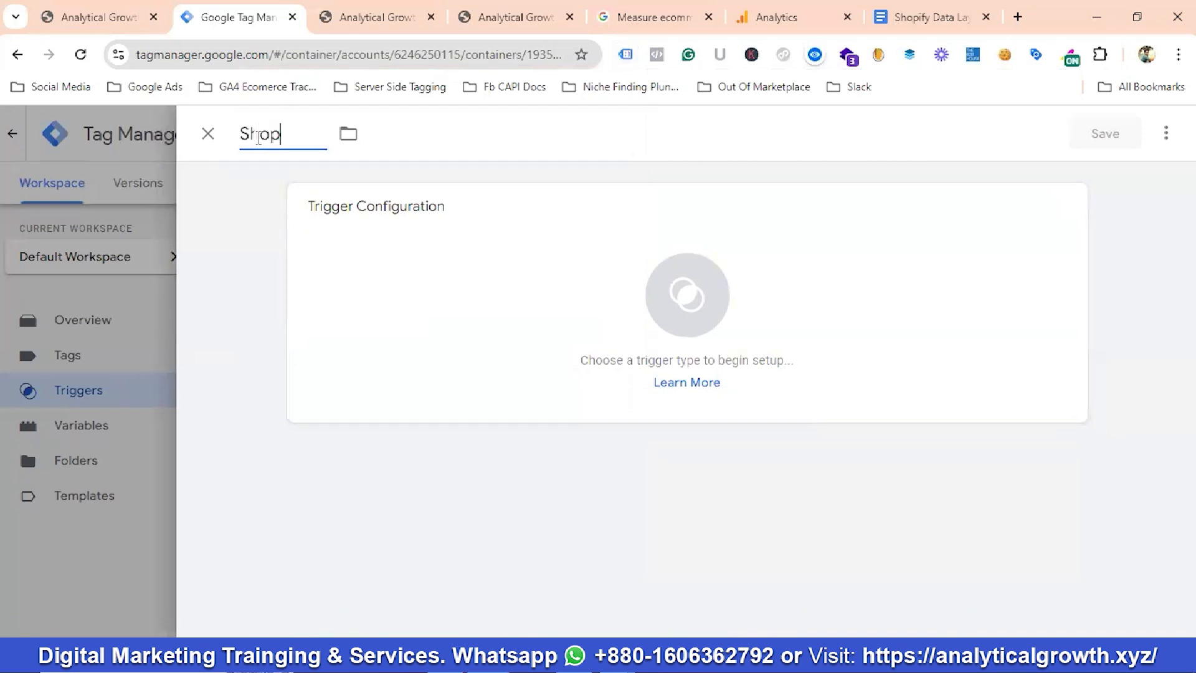
text(ify Page View)
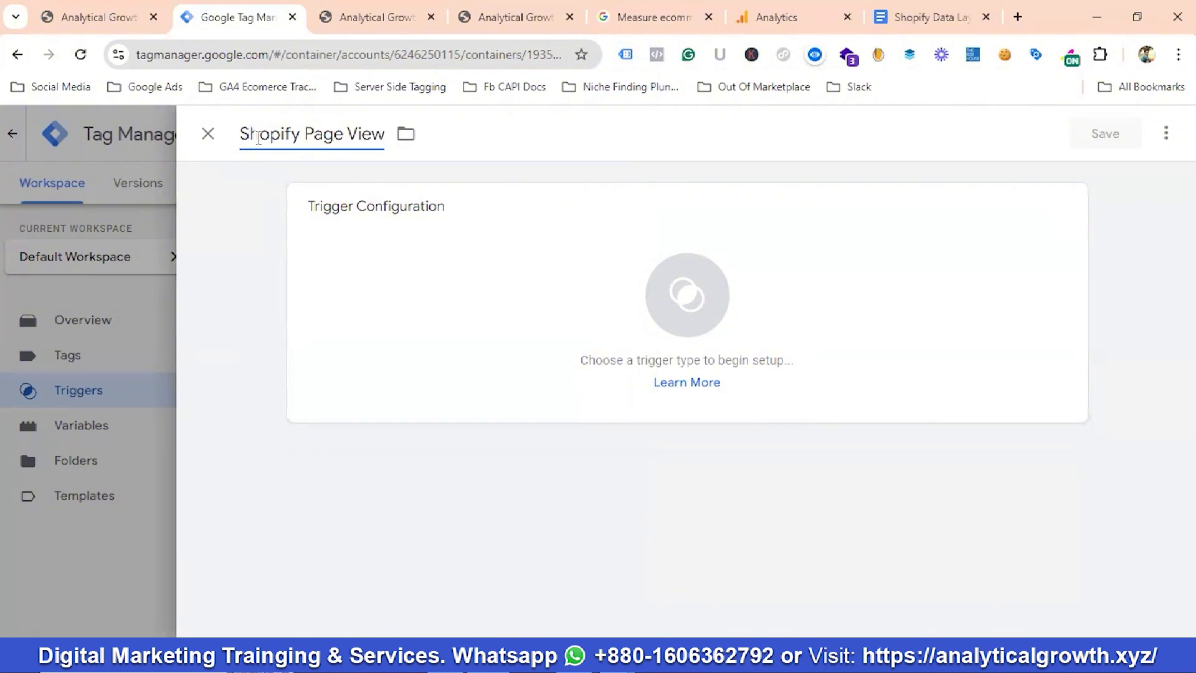
click(724, 334)
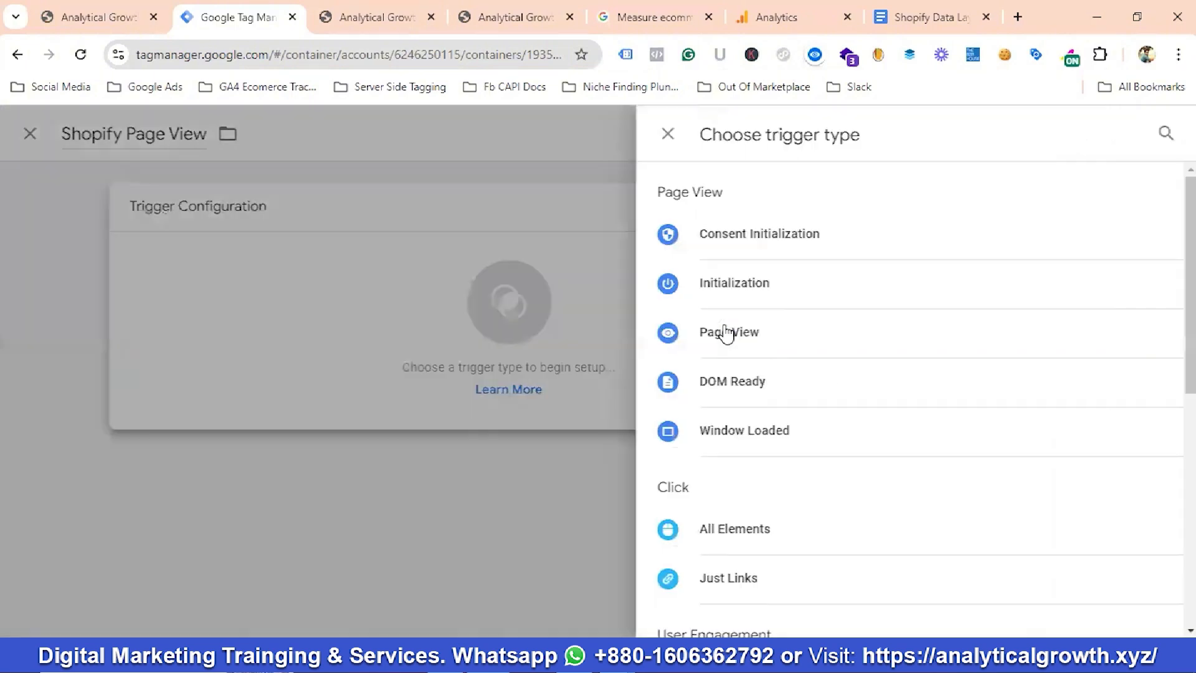
scroll(906, 341, down, 8)
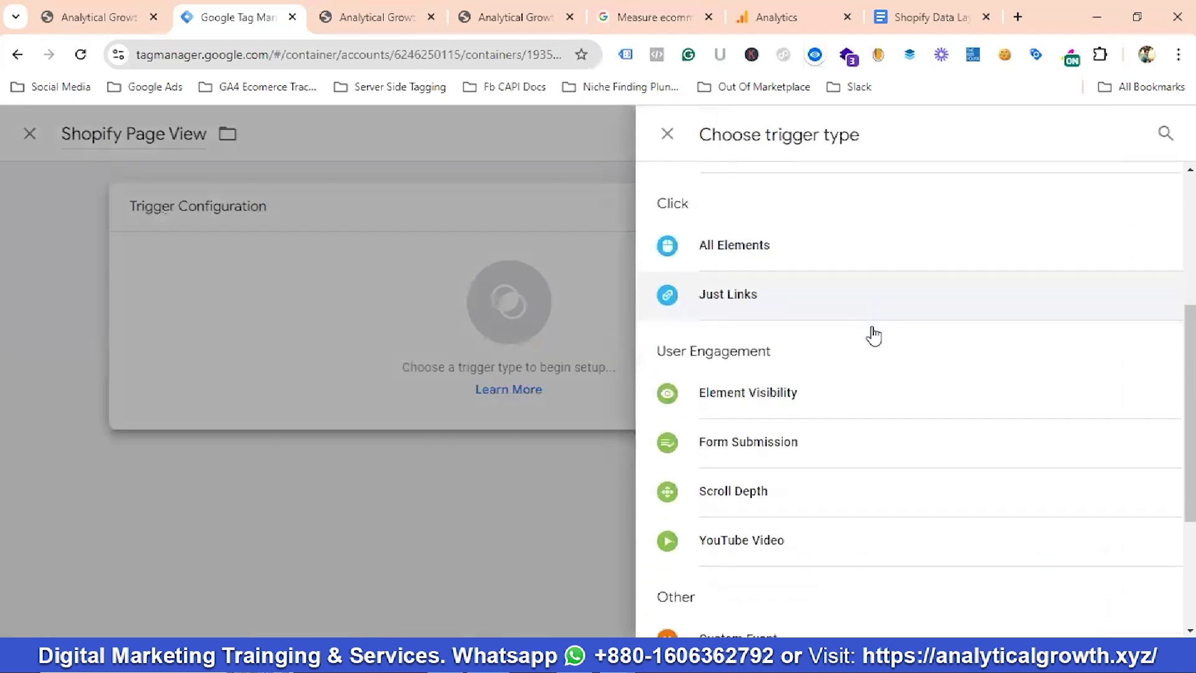
click(697, 421)
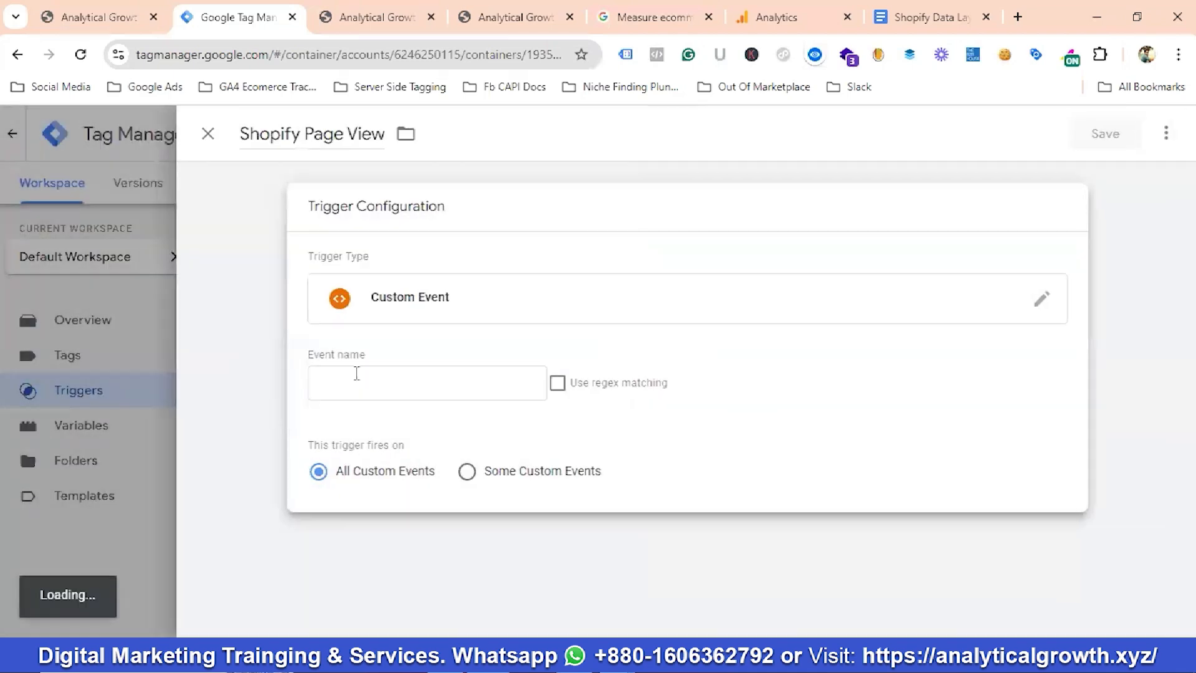
click(337, 382)
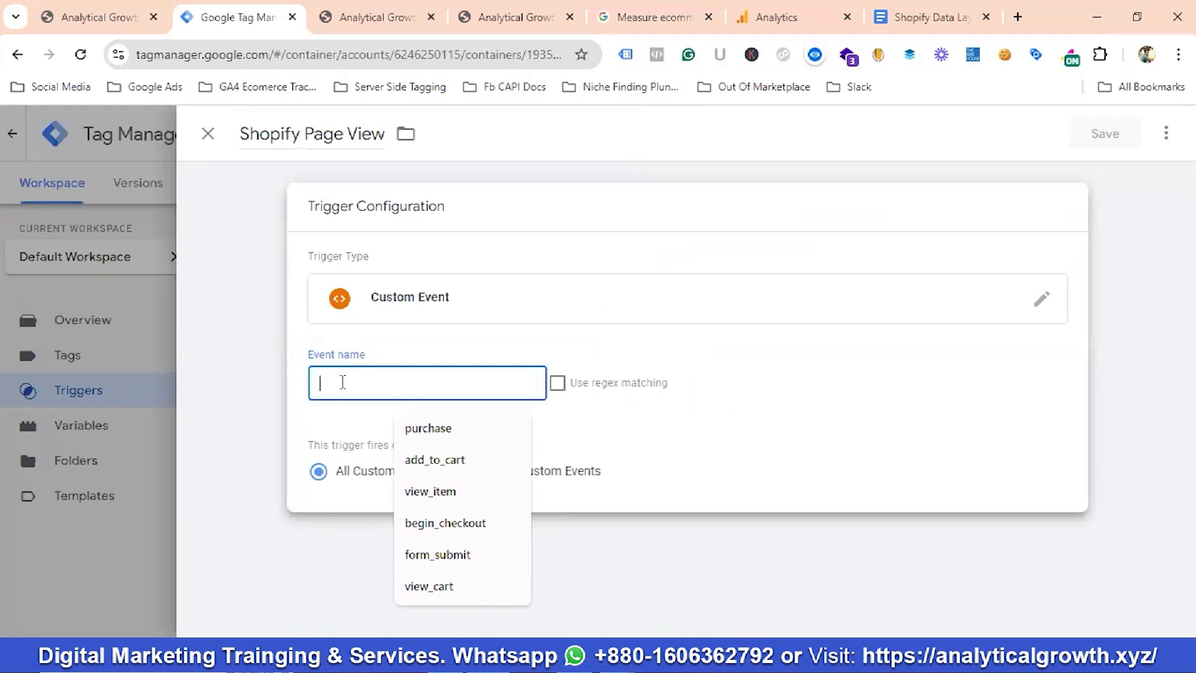
text(shopify_page_view)
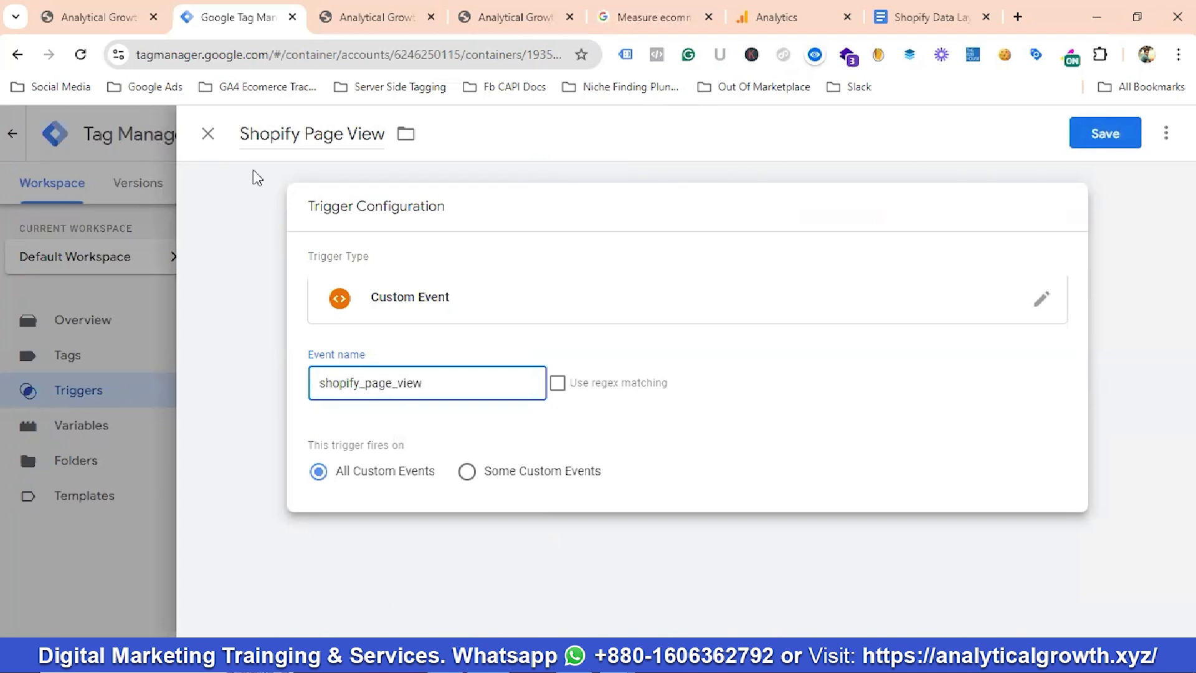
Step: Switch to the store's home page and copy the event name shopify_page_view from the data layer in Tag Assistant Legacy
key(ctrl+a)
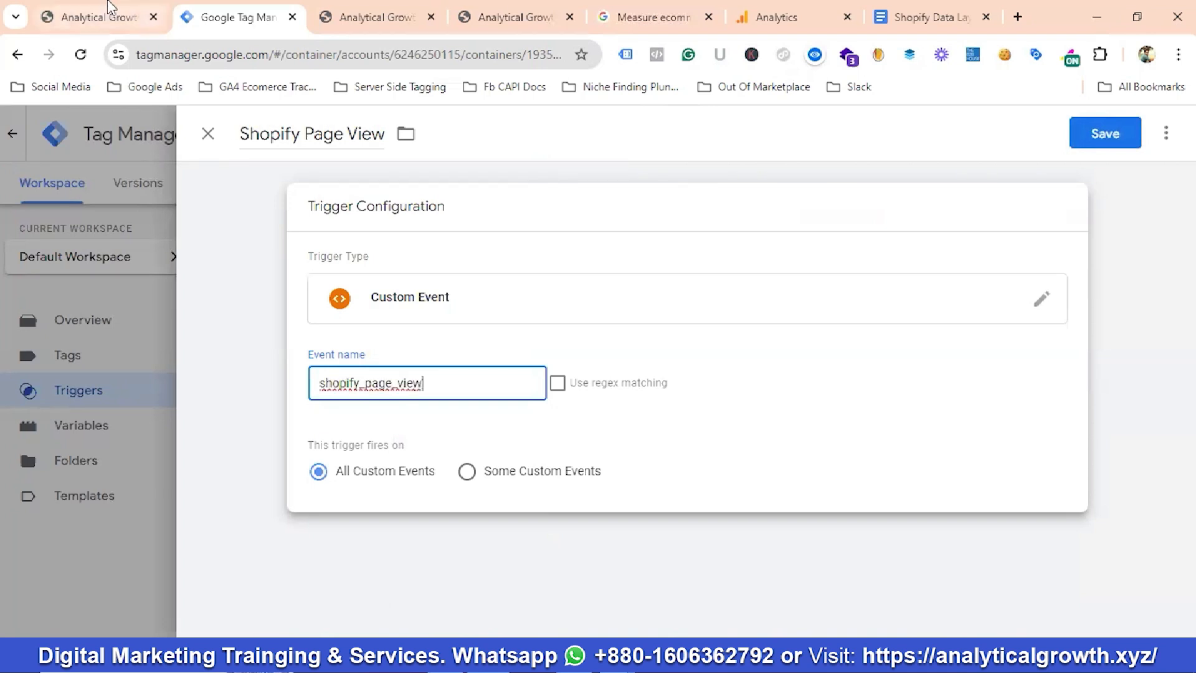
click(98, 17)
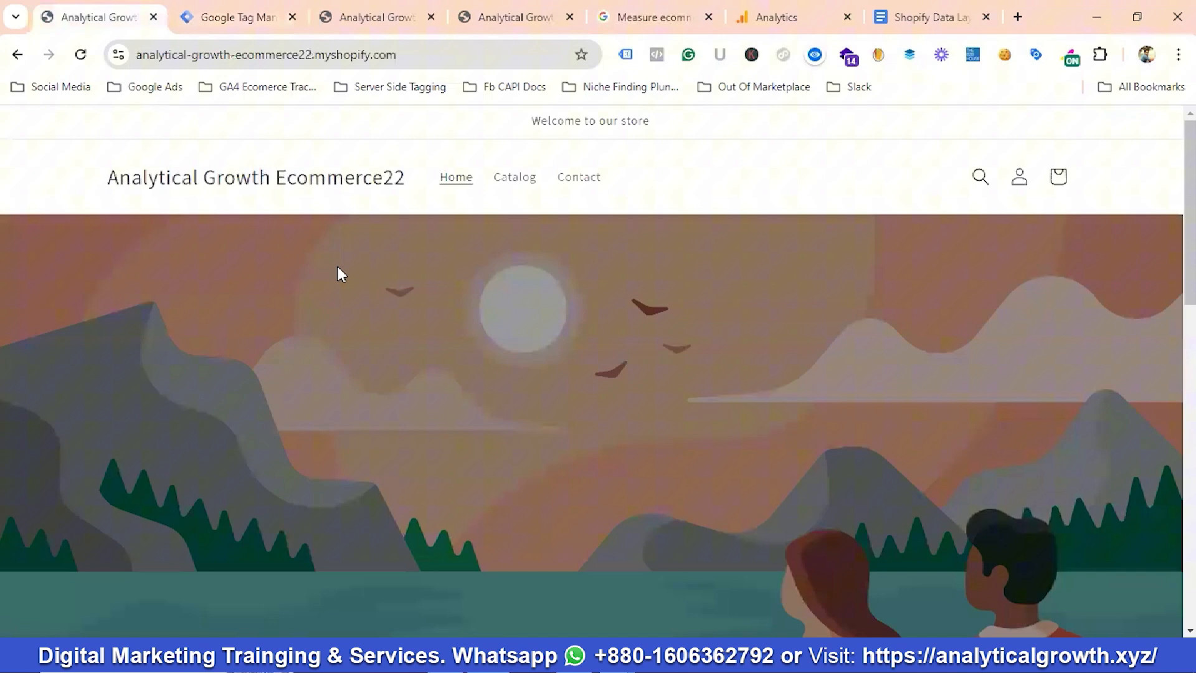
click(625, 54)
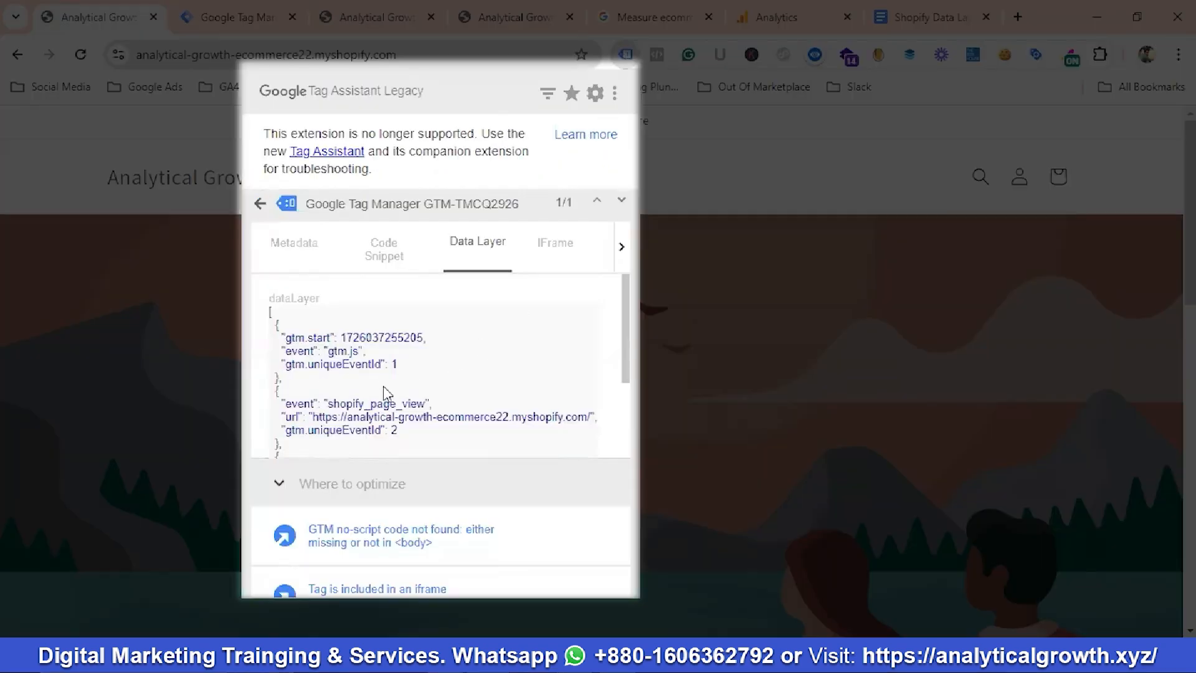
double_click(374, 402)
right_click(374, 404)
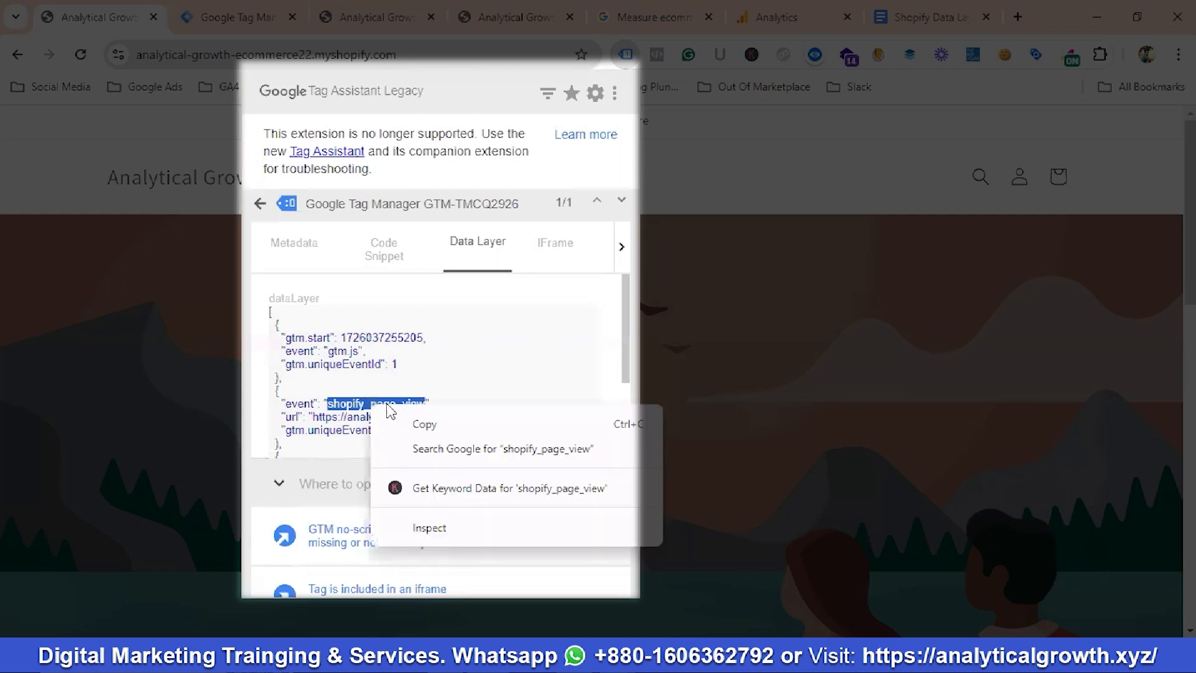
click(422, 422)
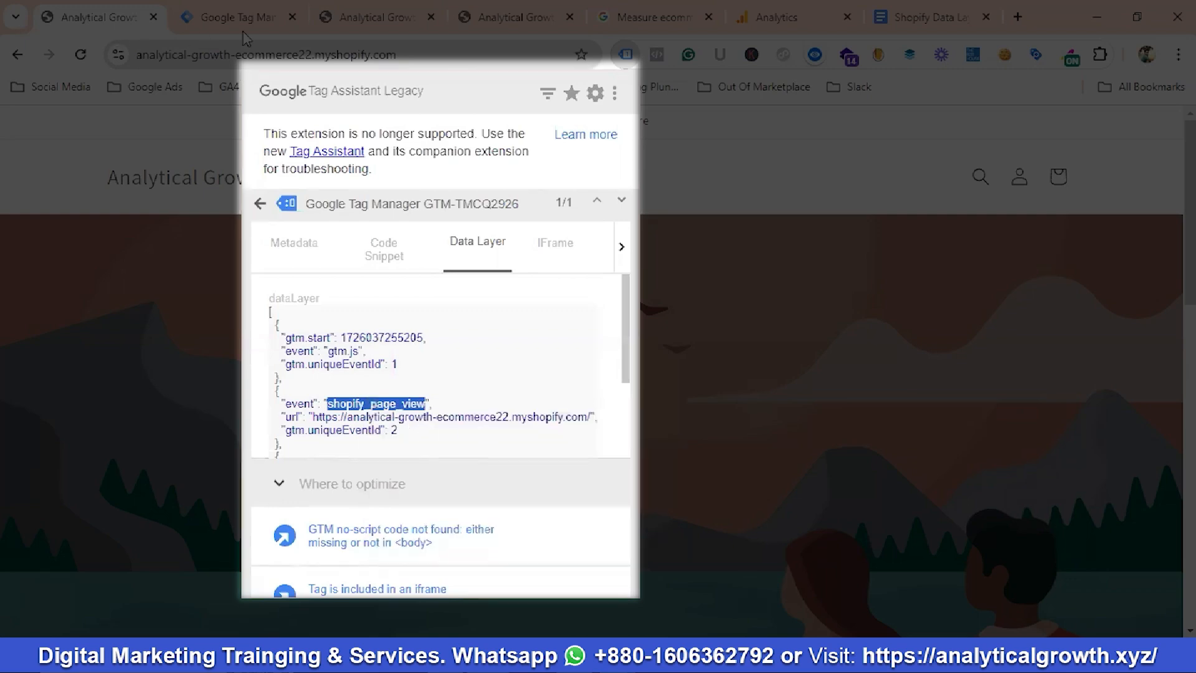
Step: Return to Google Tag Manager, replace the trigger's event name with the copied shopify_page_view, and save the trigger
click(255, 17)
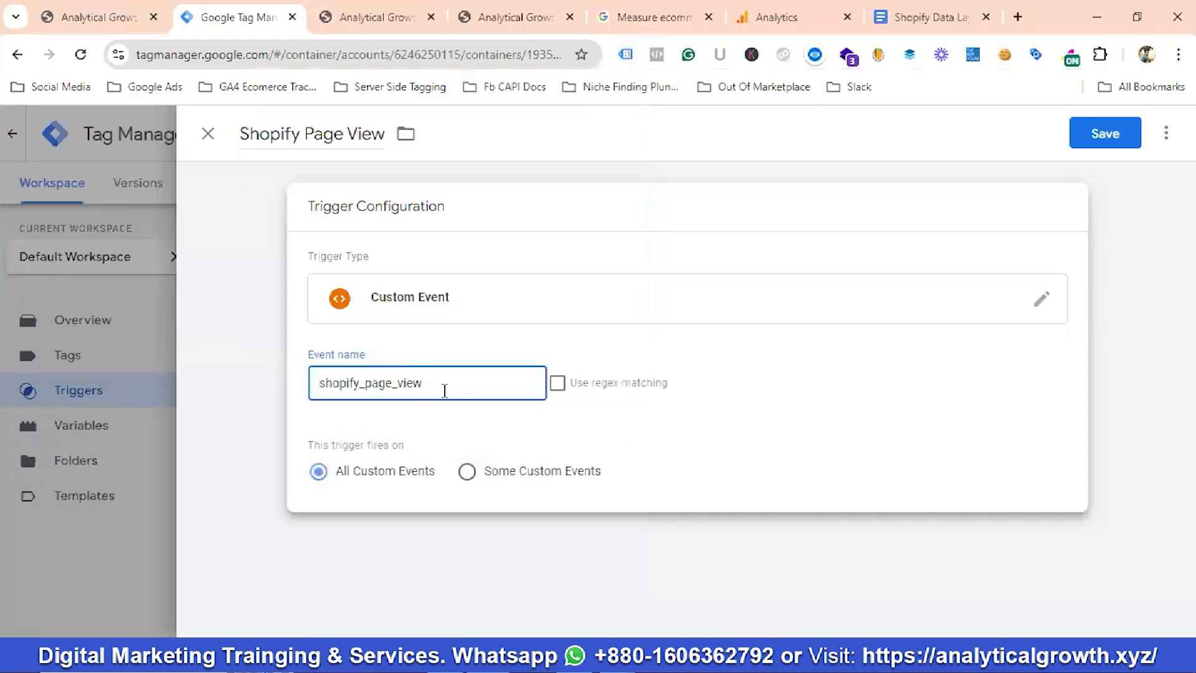
double_click(444, 391)
key(ctrl+v)
click(1105, 136)
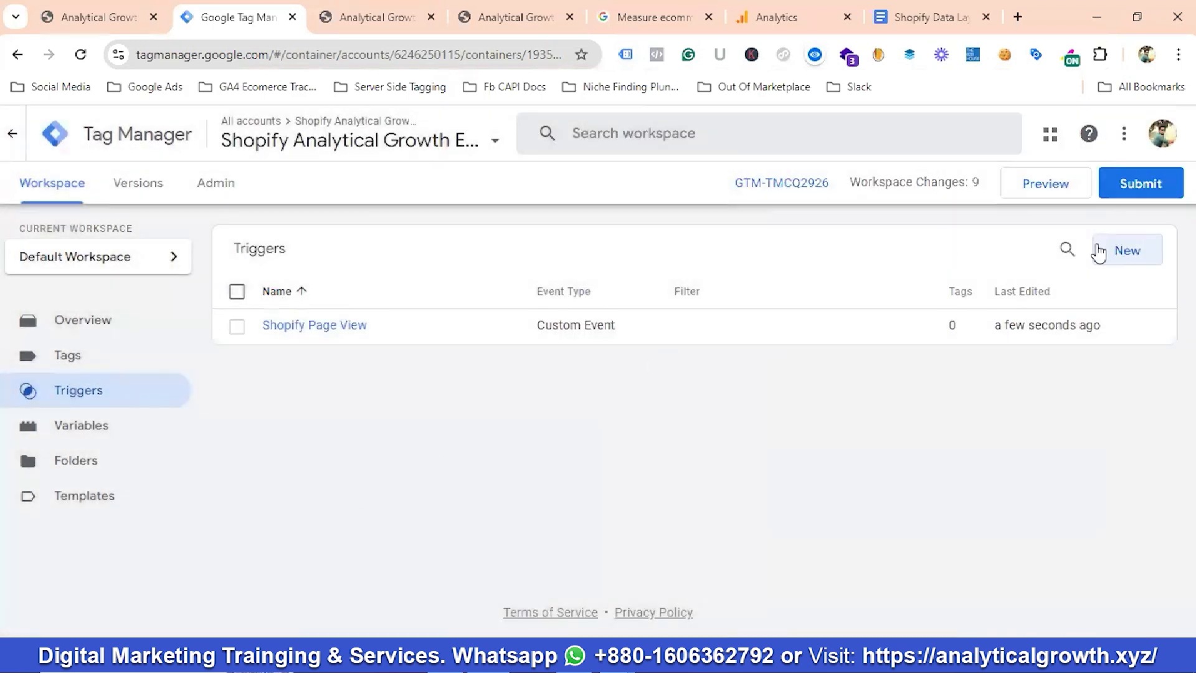
Step: Start a new trigger, then switch to the GA4 ecommerce guide and go to its View item details section
click(1137, 266)
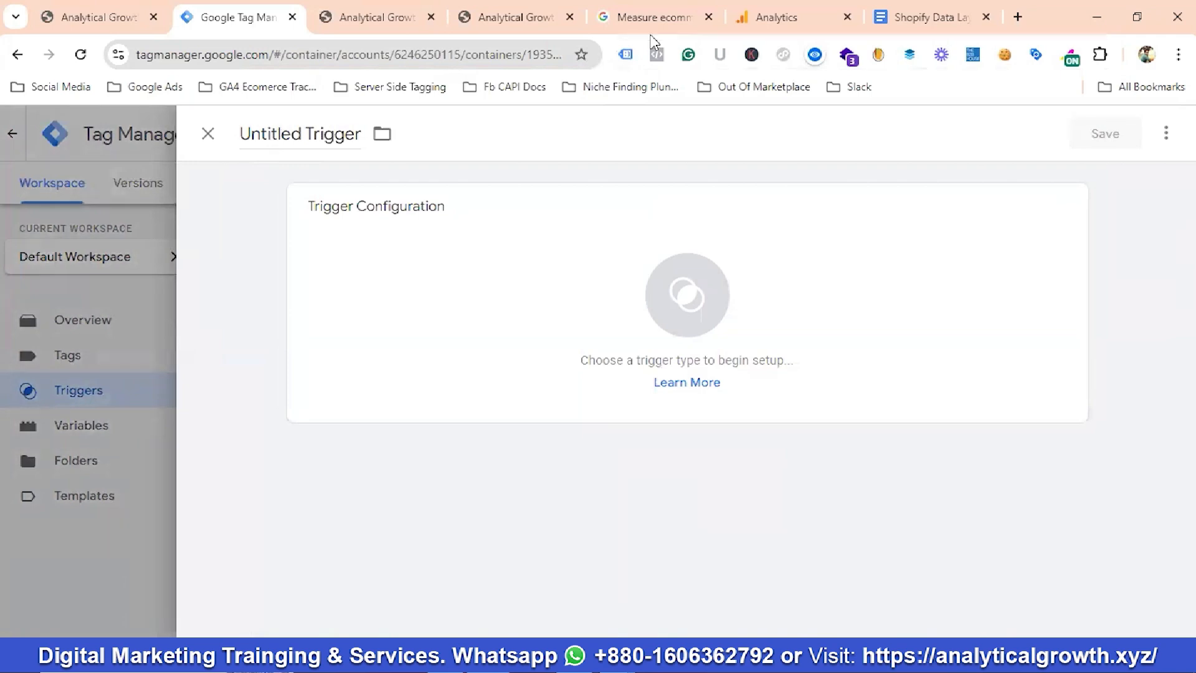
click(666, 15)
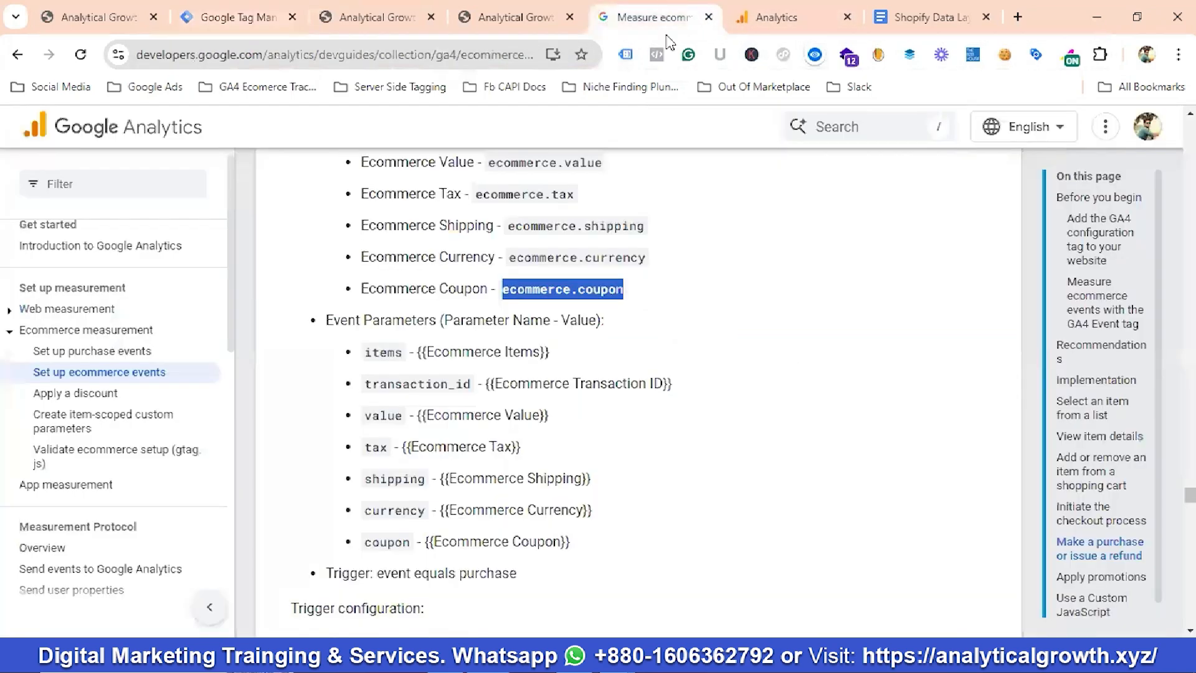
scroll(698, 337, up, 15)
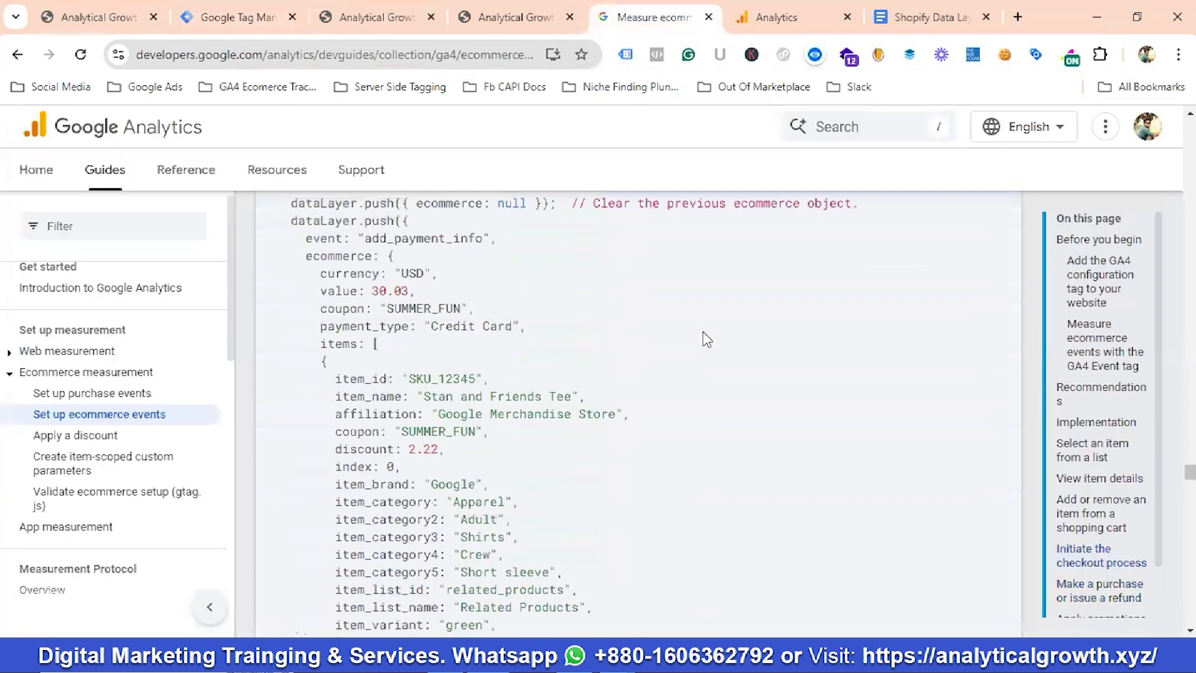
scroll(707, 340, down, 5)
scroll(706, 340, up, 15)
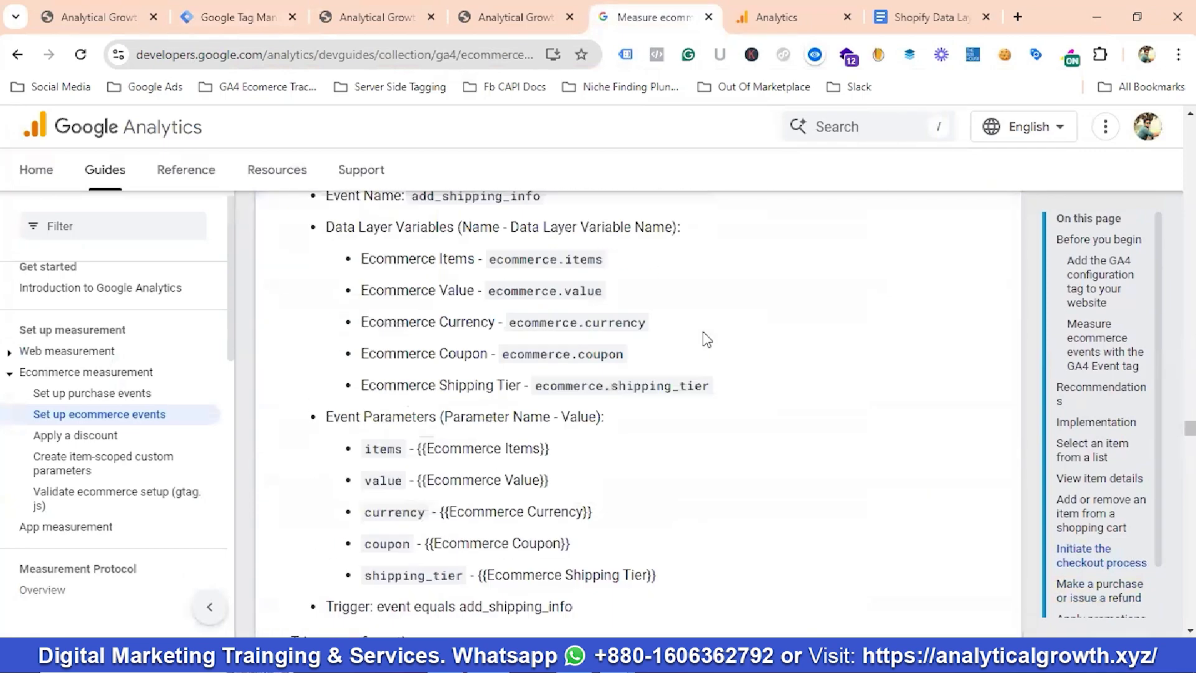
scroll(706, 340, up, 15)
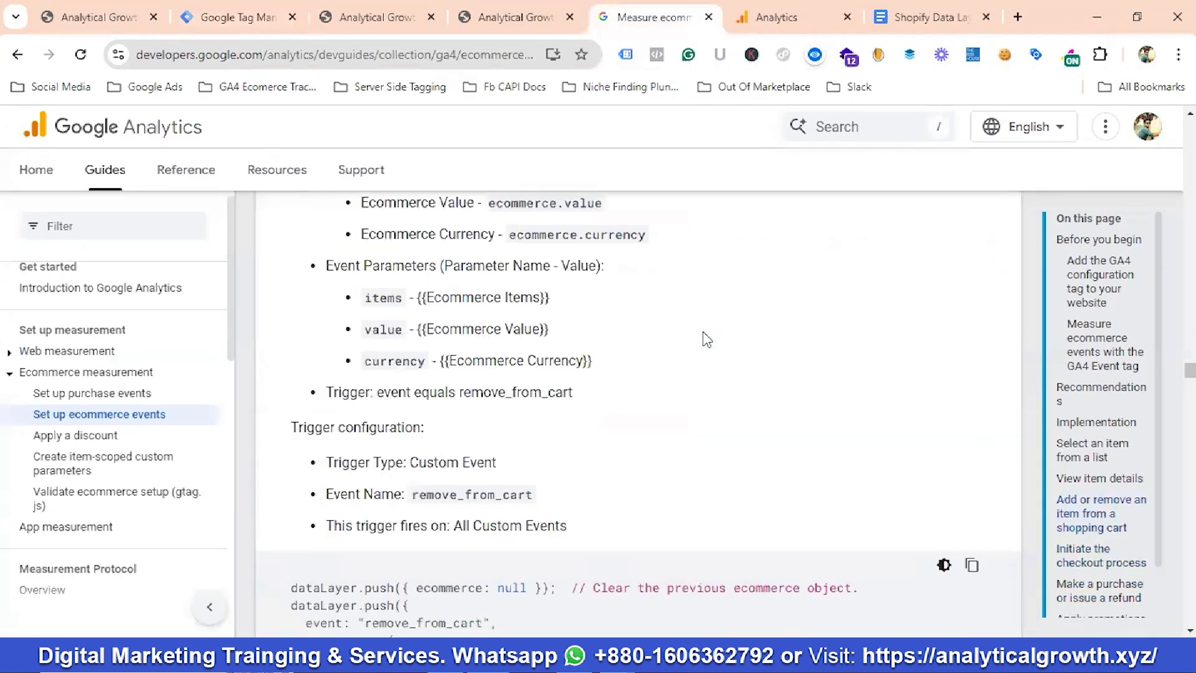
scroll(707, 339, up, 8)
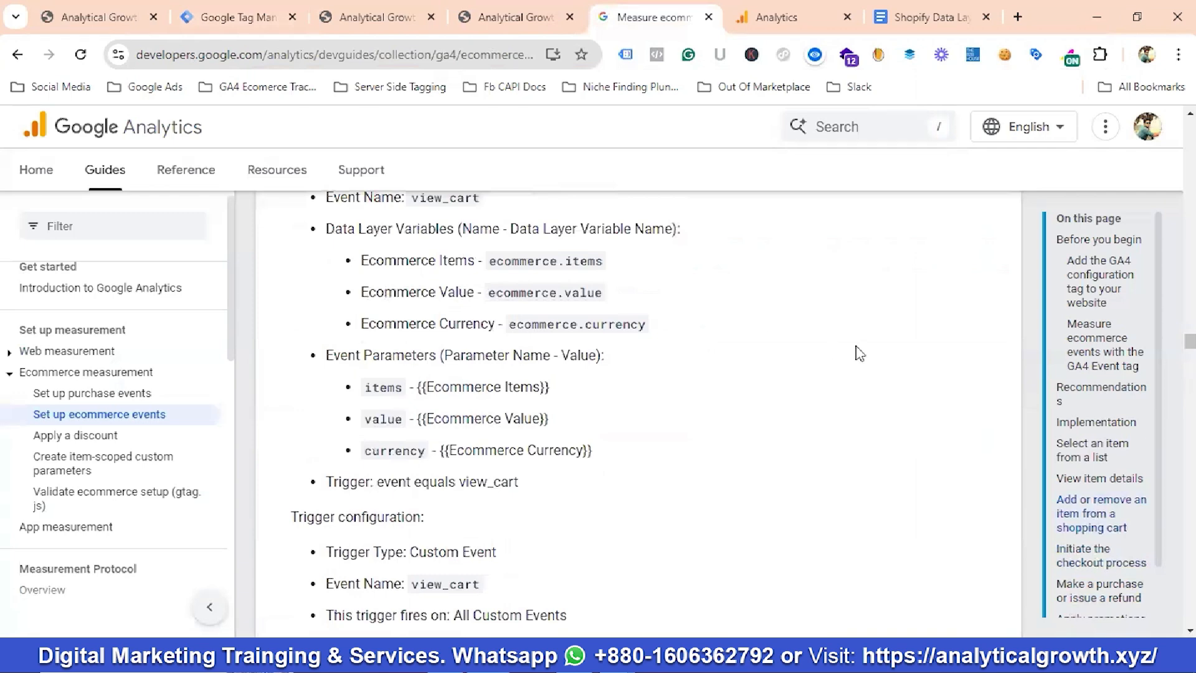
click(1115, 479)
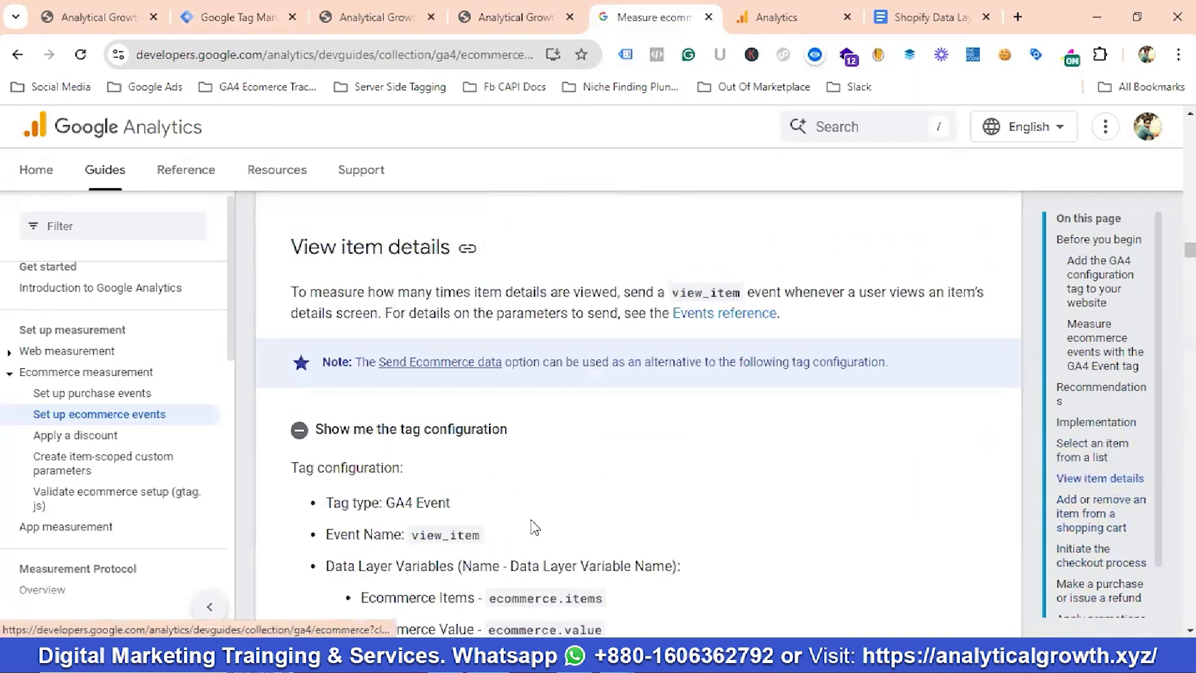
Step: Copy the event name view_item from the guide's tag configuration and return to the untitled trigger in Google Tag Manager
scroll(464, 475, down, 1)
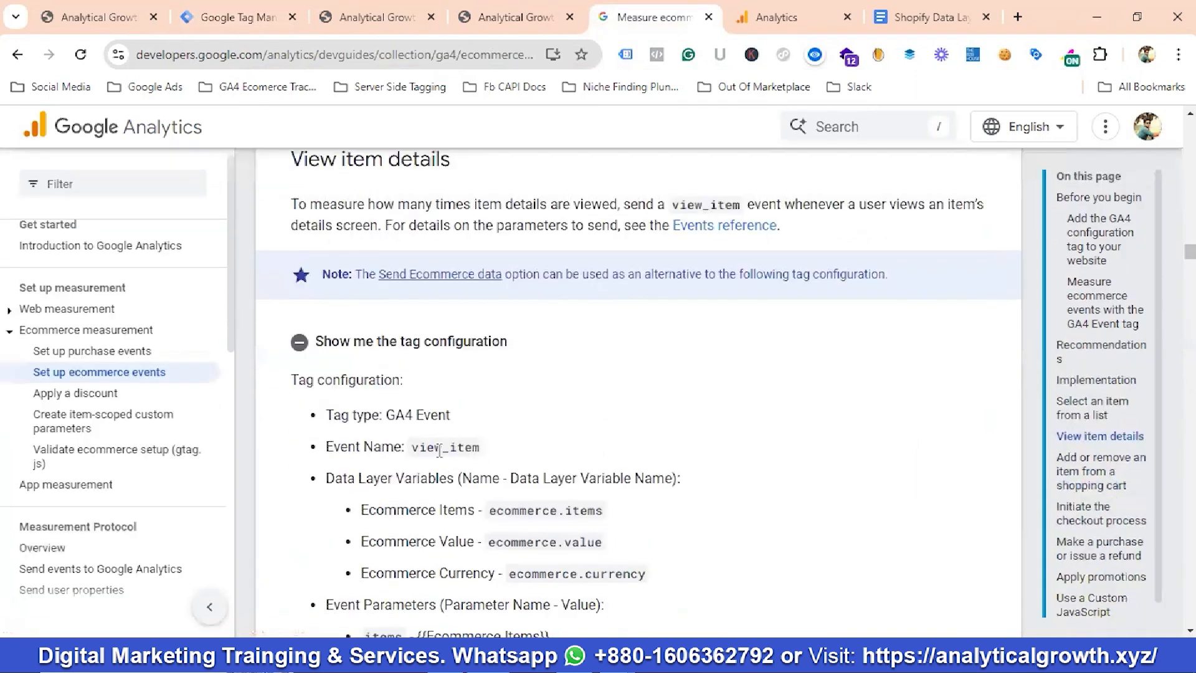
double_click(439, 449)
right_click(469, 446)
click(496, 230)
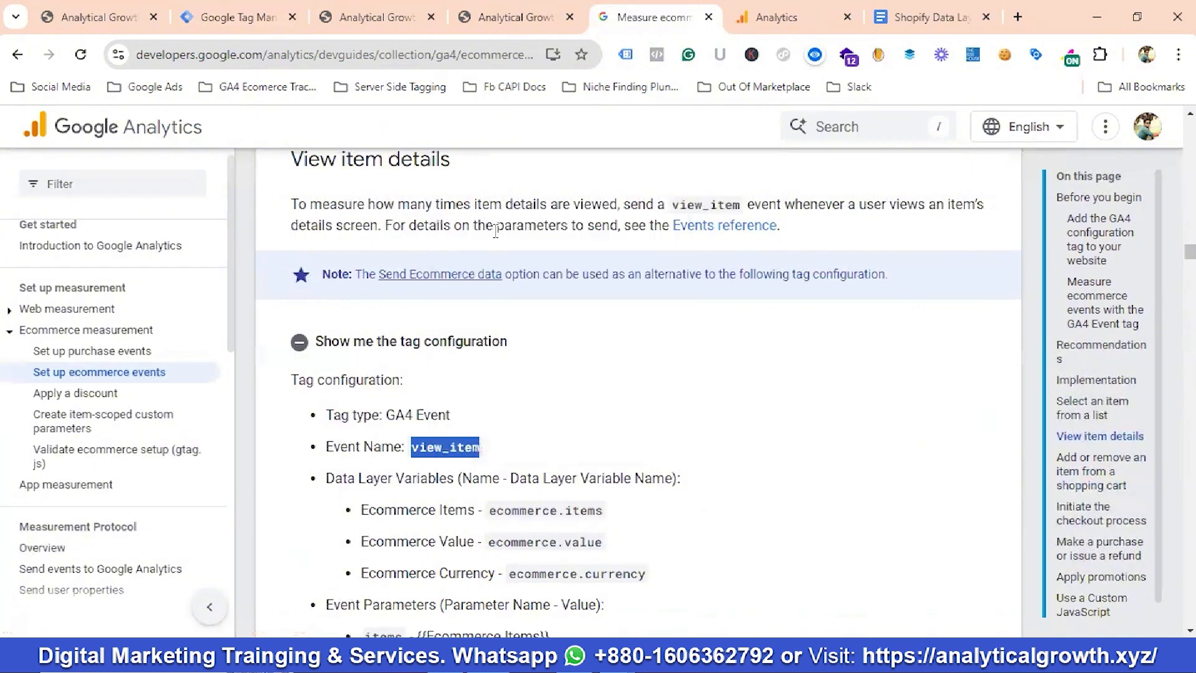
click(219, 20)
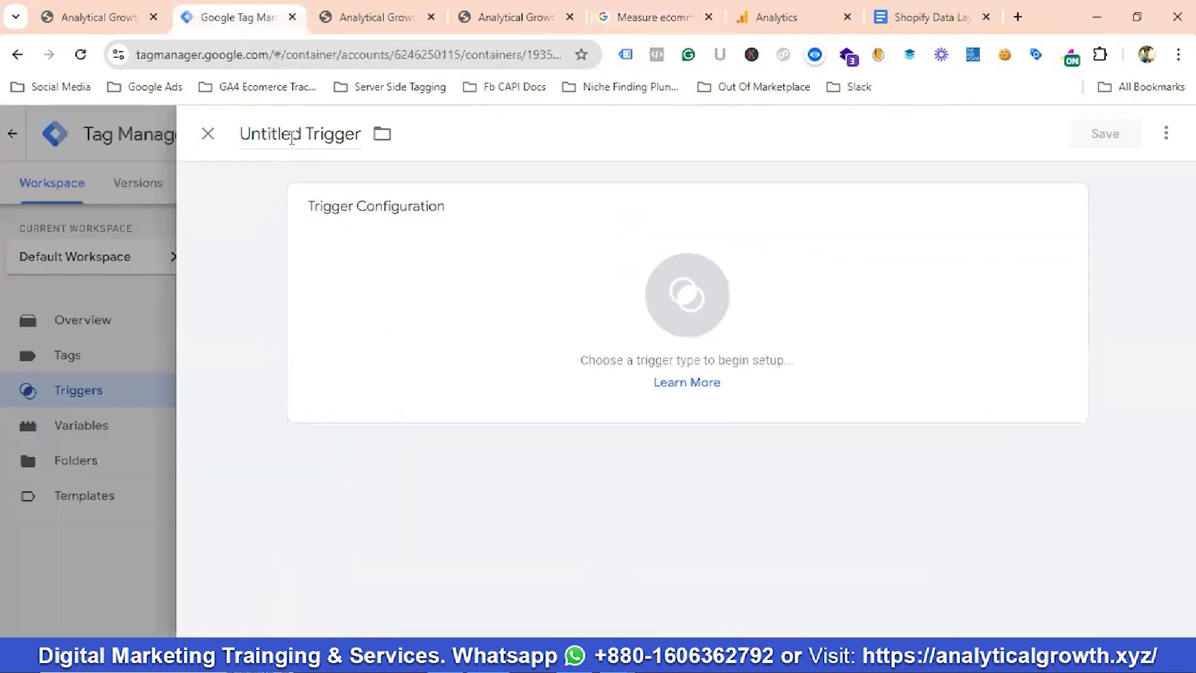
Step: Name the untitled trigger View Item
drag(302, 134, 242, 136)
click(300, 133)
key(ctrl+a)
text(V)
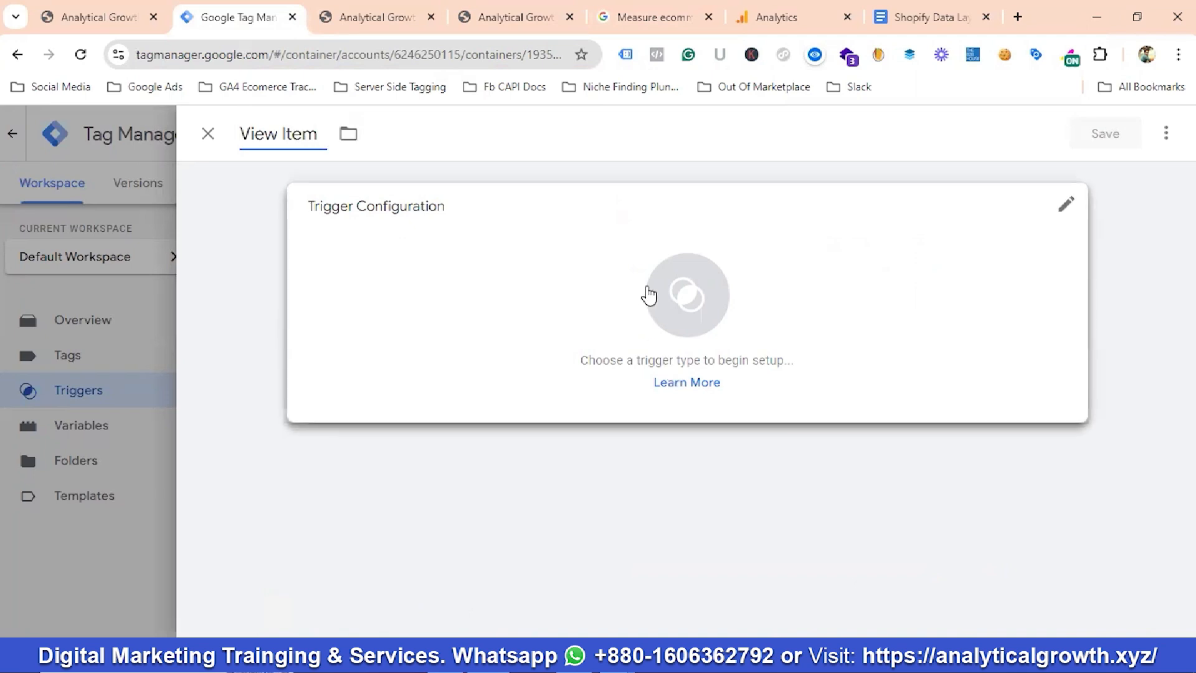
Step: Make the View Item trigger a Custom Event trigger with the event name view_item and save it
click(682, 295)
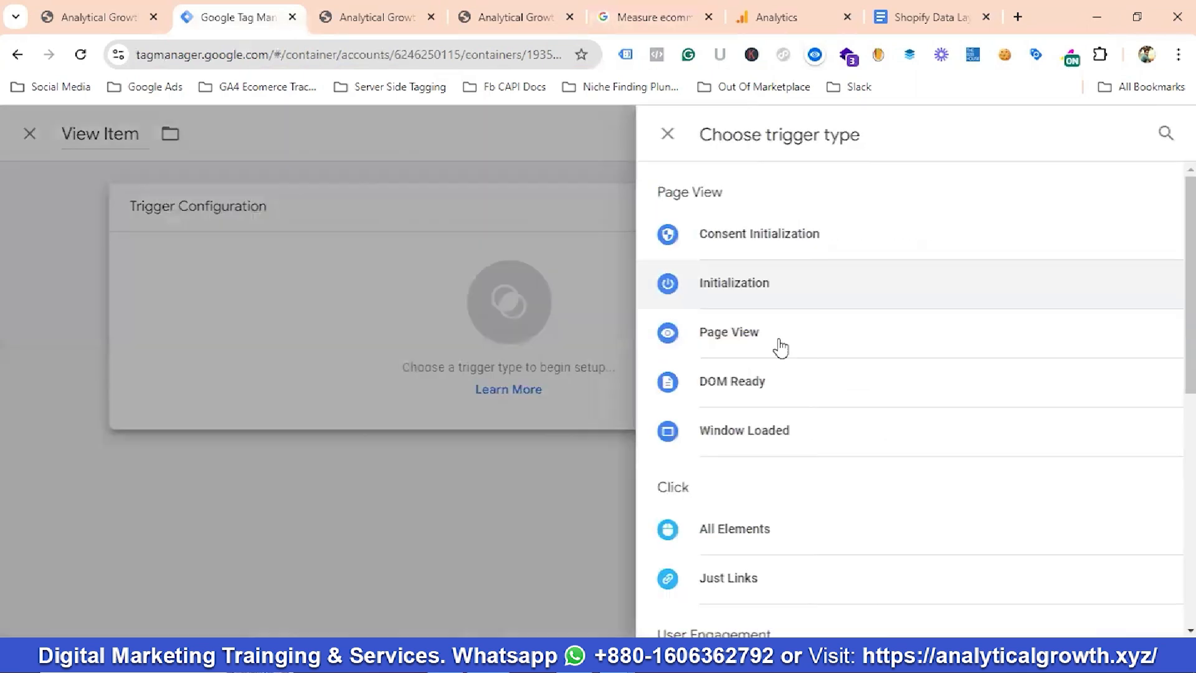
scroll(782, 360, down, 8)
click(755, 420)
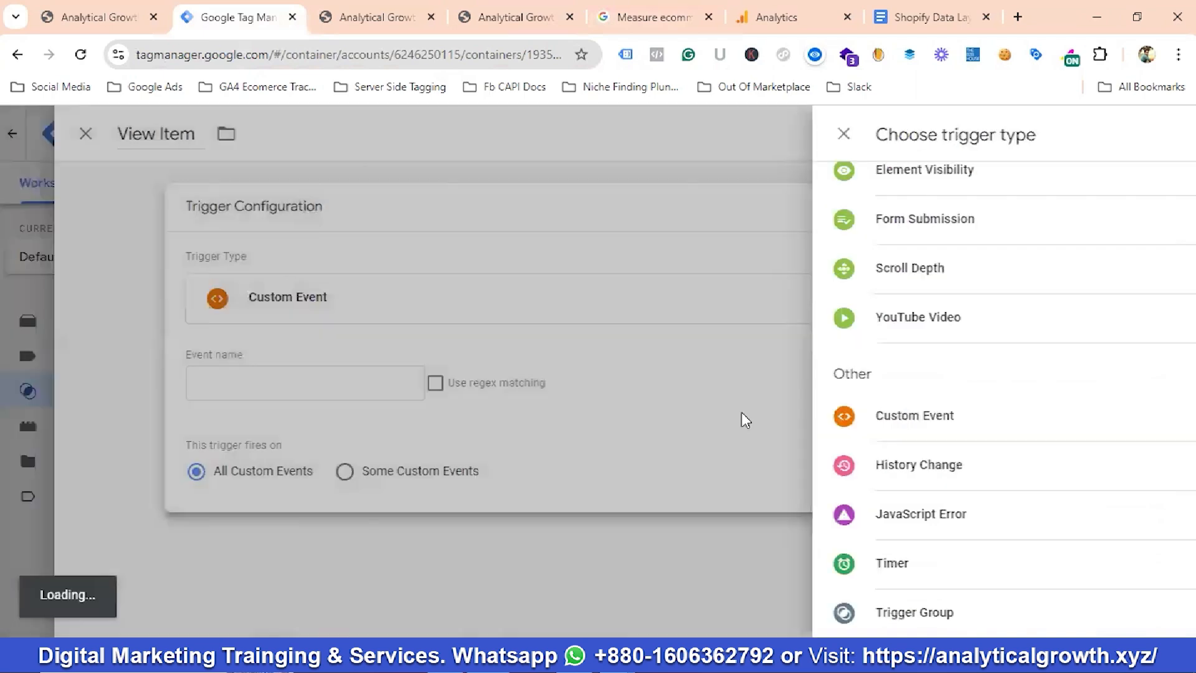
click(345, 379)
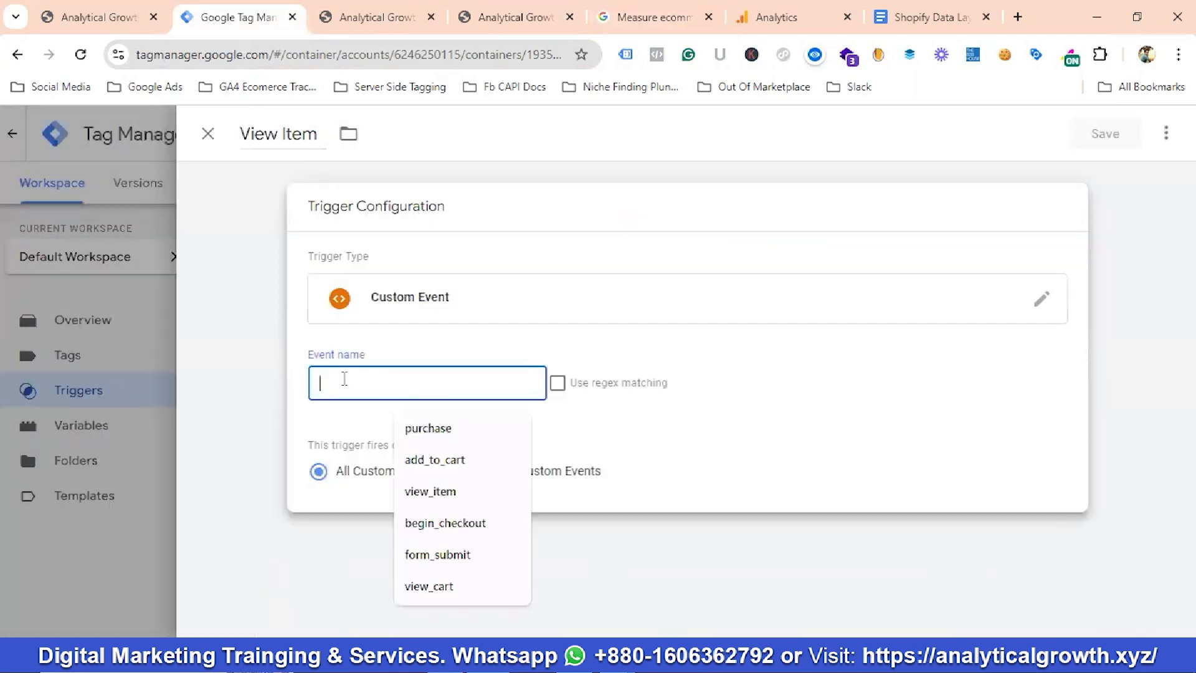
text(view_item)
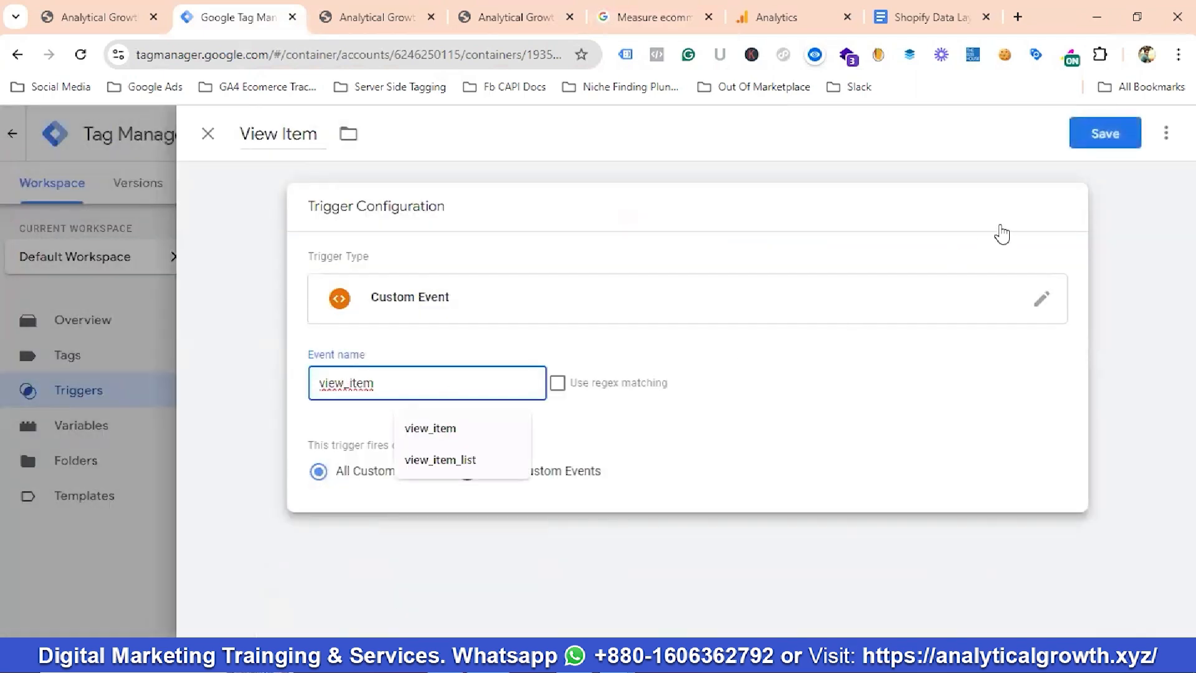
click(1097, 138)
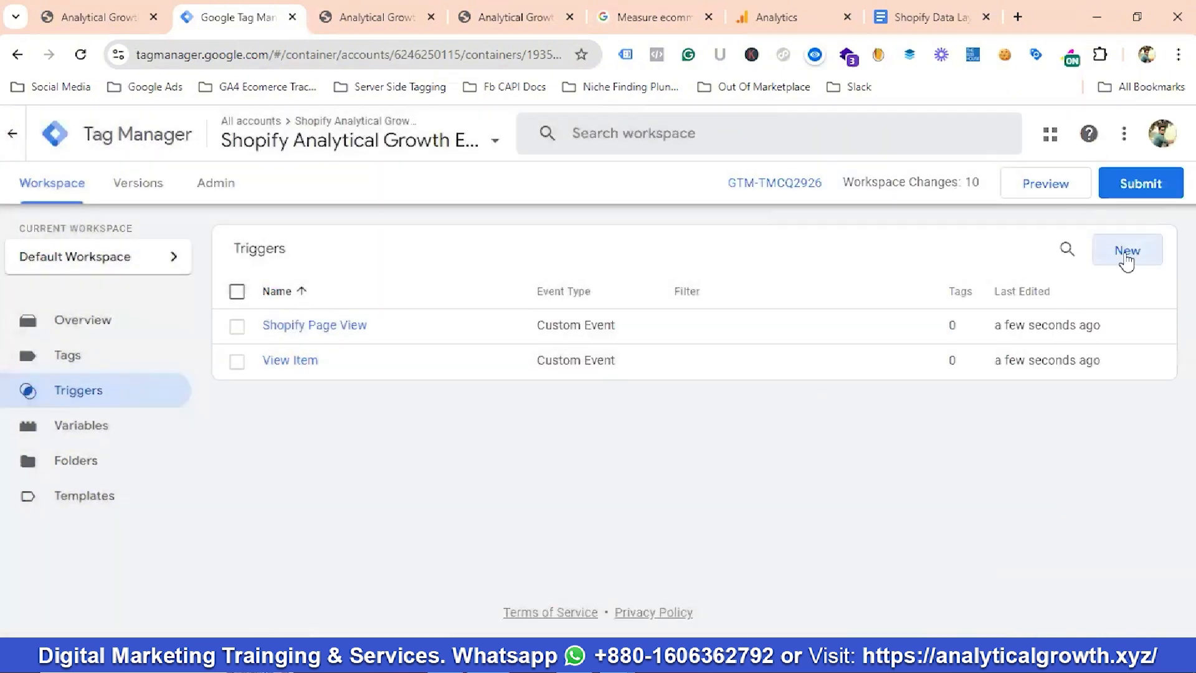
Step: Start a new trigger and name it Add To Cart
click(1127, 255)
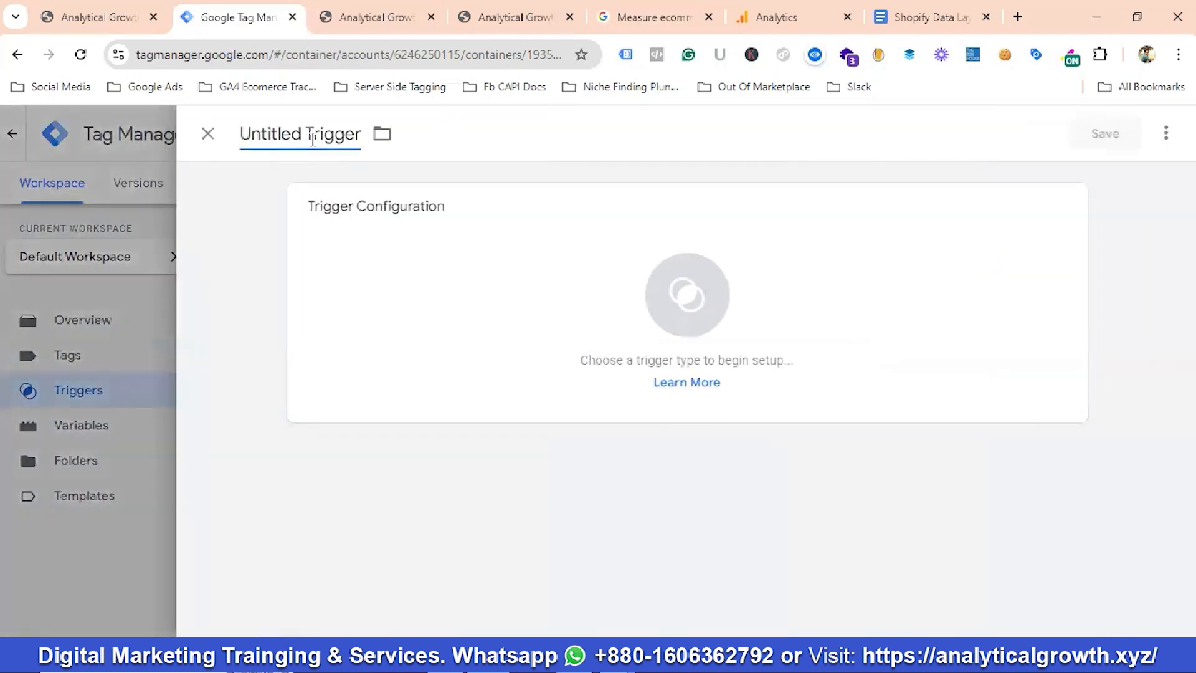
click(313, 138)
key(BackSpace)
text(Add To Cart)
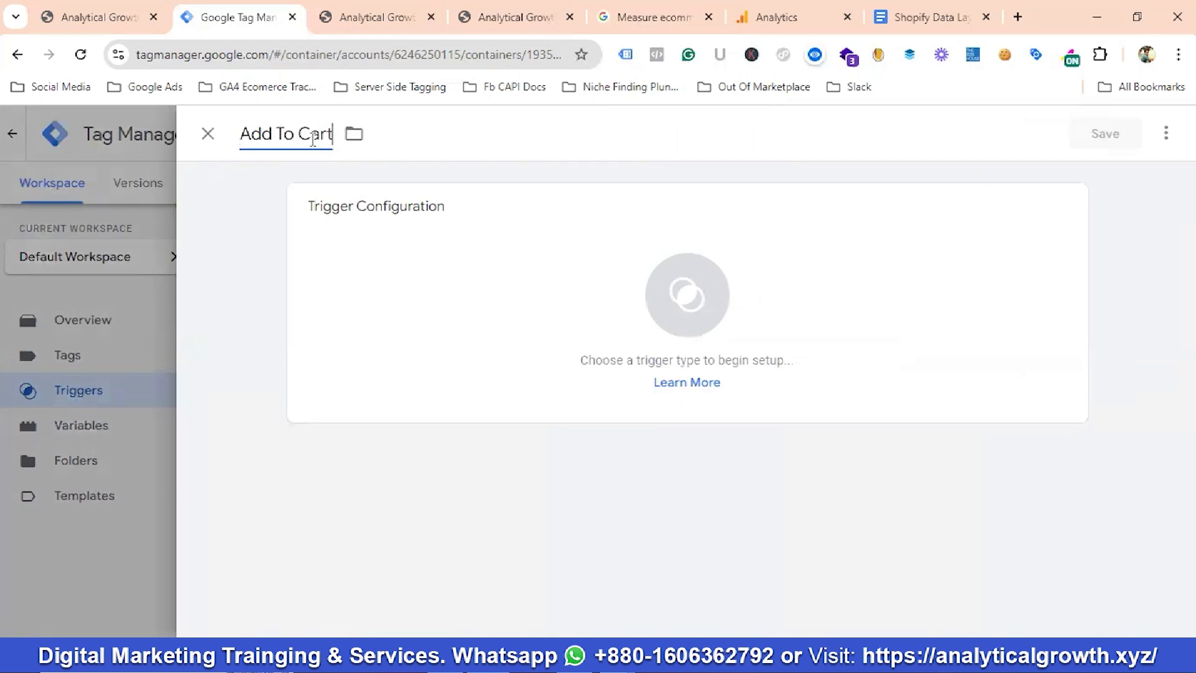
Step: Make the Add To Cart trigger a Custom Event trigger with the event name add_to_cart and save it
click(690, 294)
scroll(747, 337, down, 3)
scroll(753, 349, down, 5)
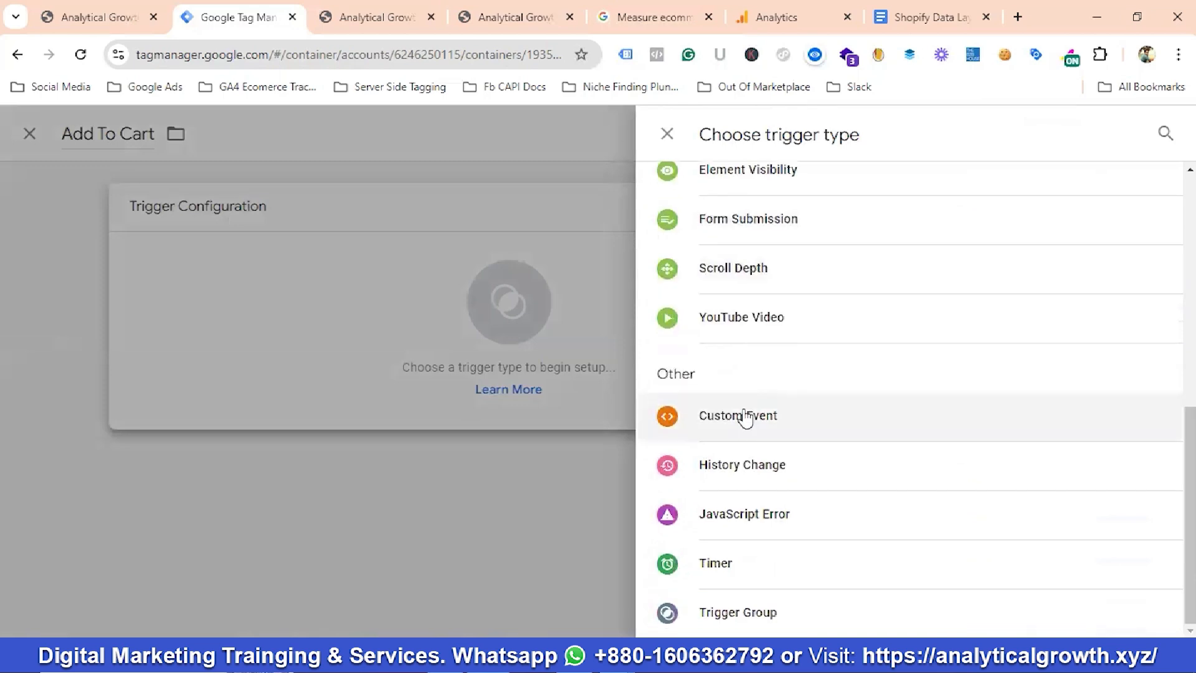
click(745, 414)
click(362, 381)
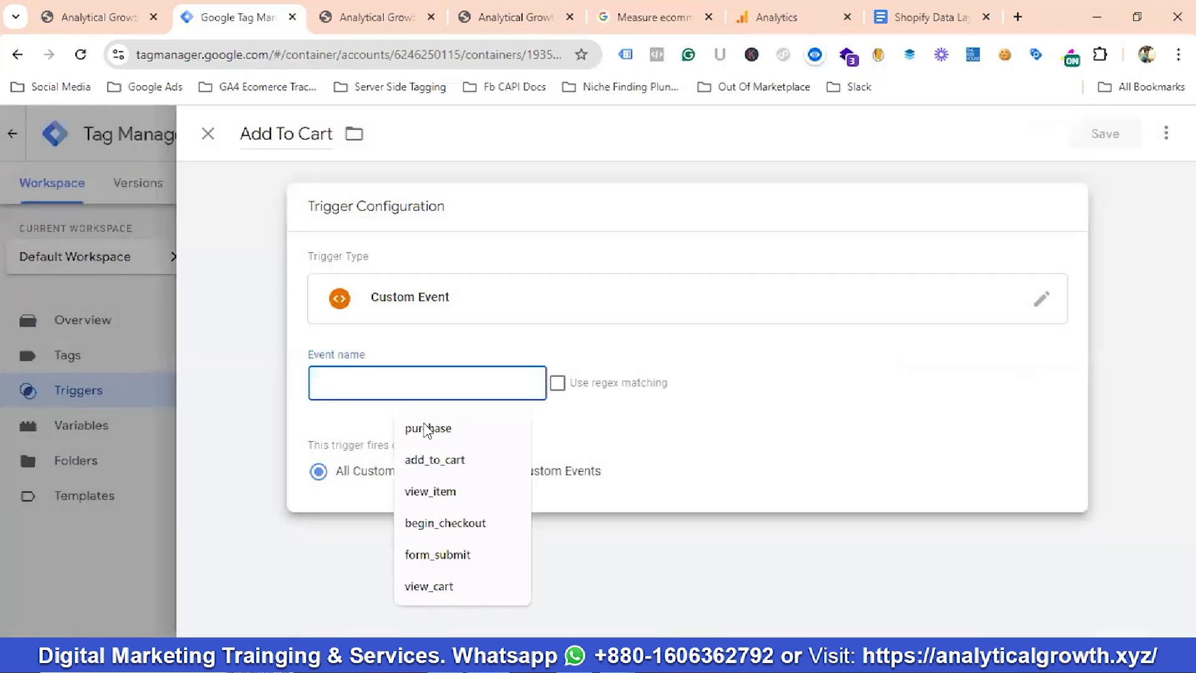
click(434, 461)
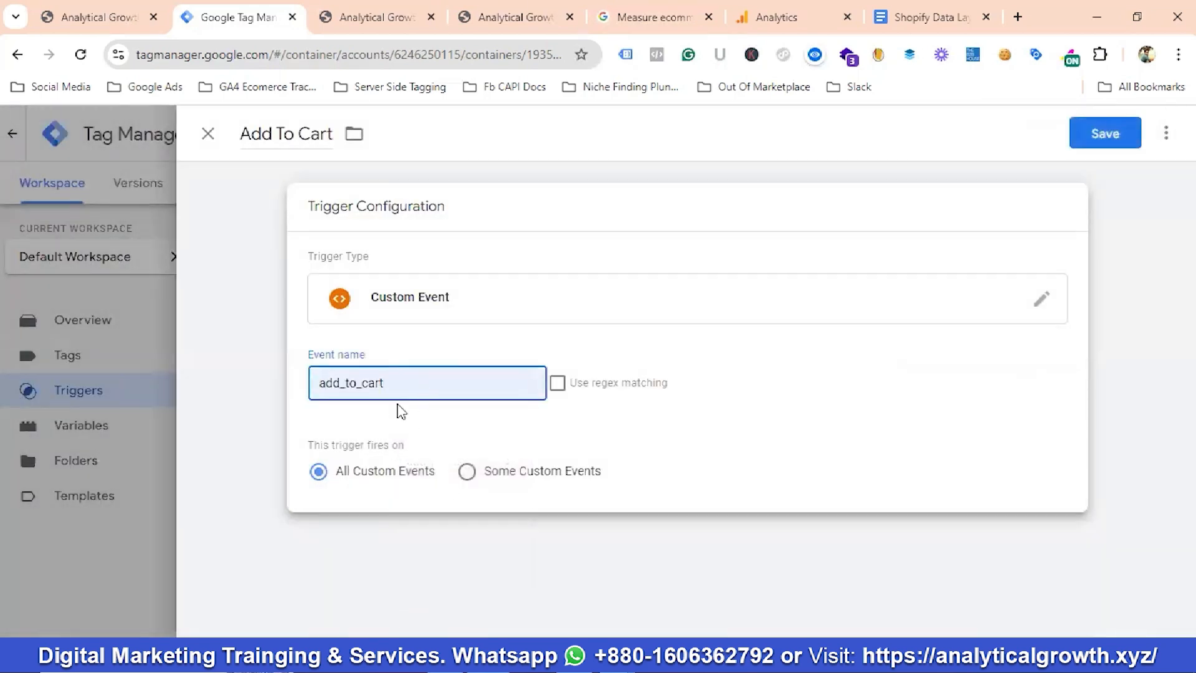
click(1119, 141)
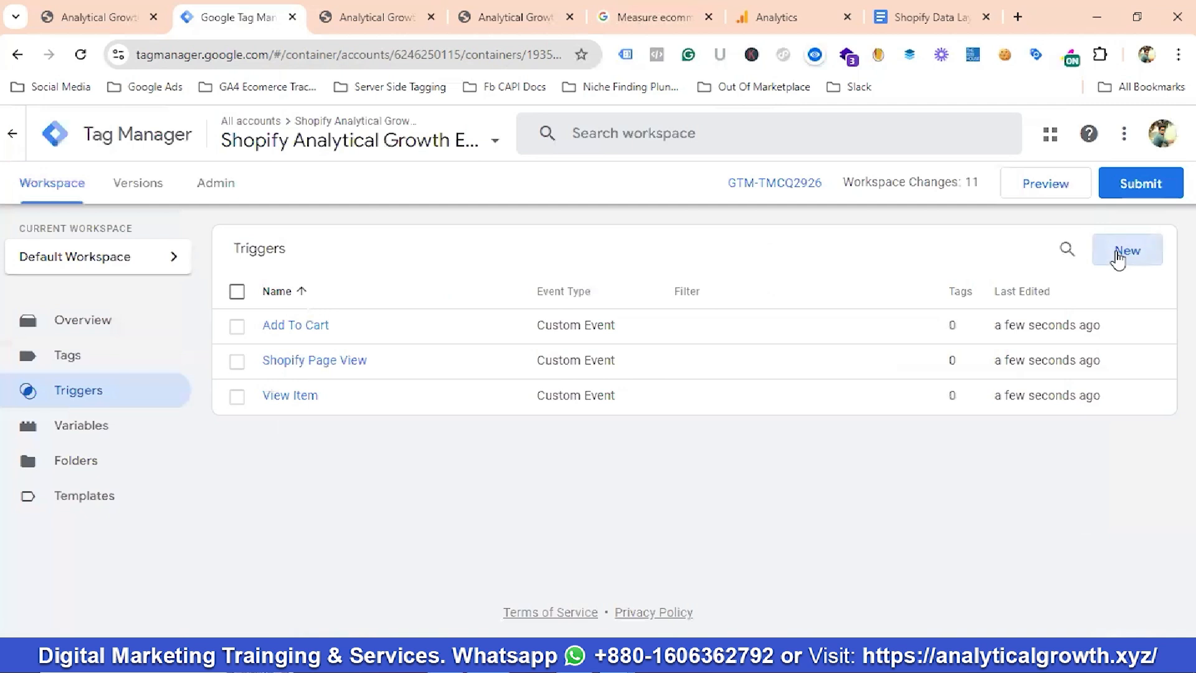
Step: Start a new trigger and name it View Cart
click(1123, 252)
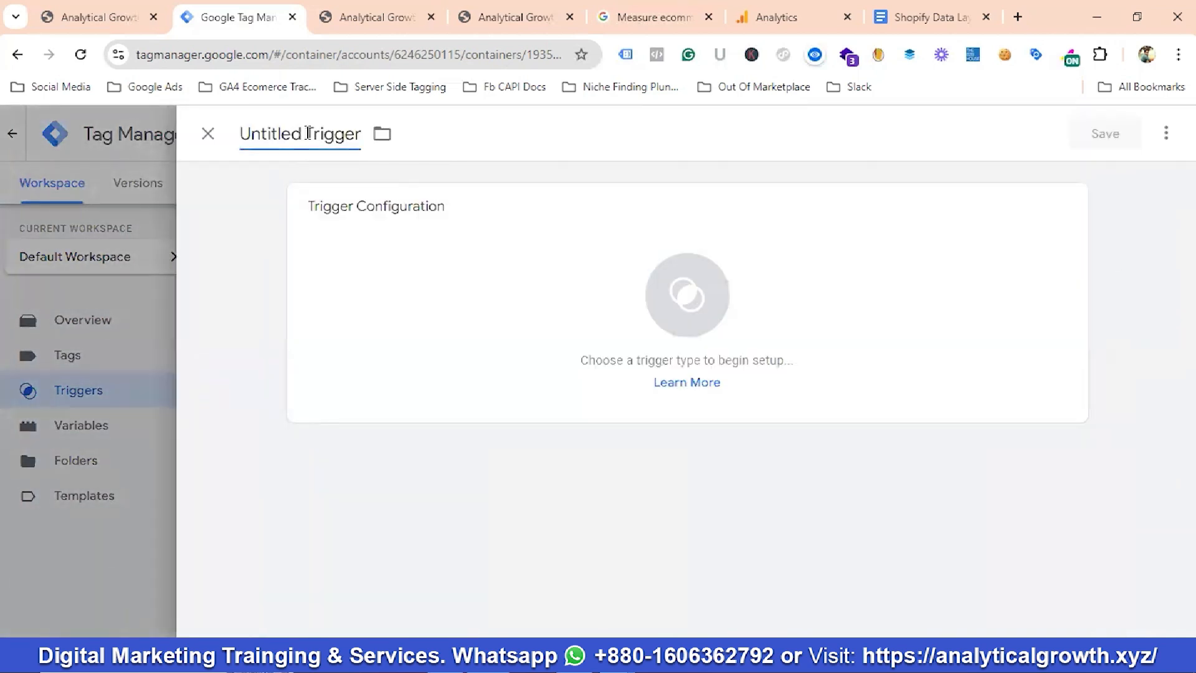
click(308, 133)
key(BackSpace)
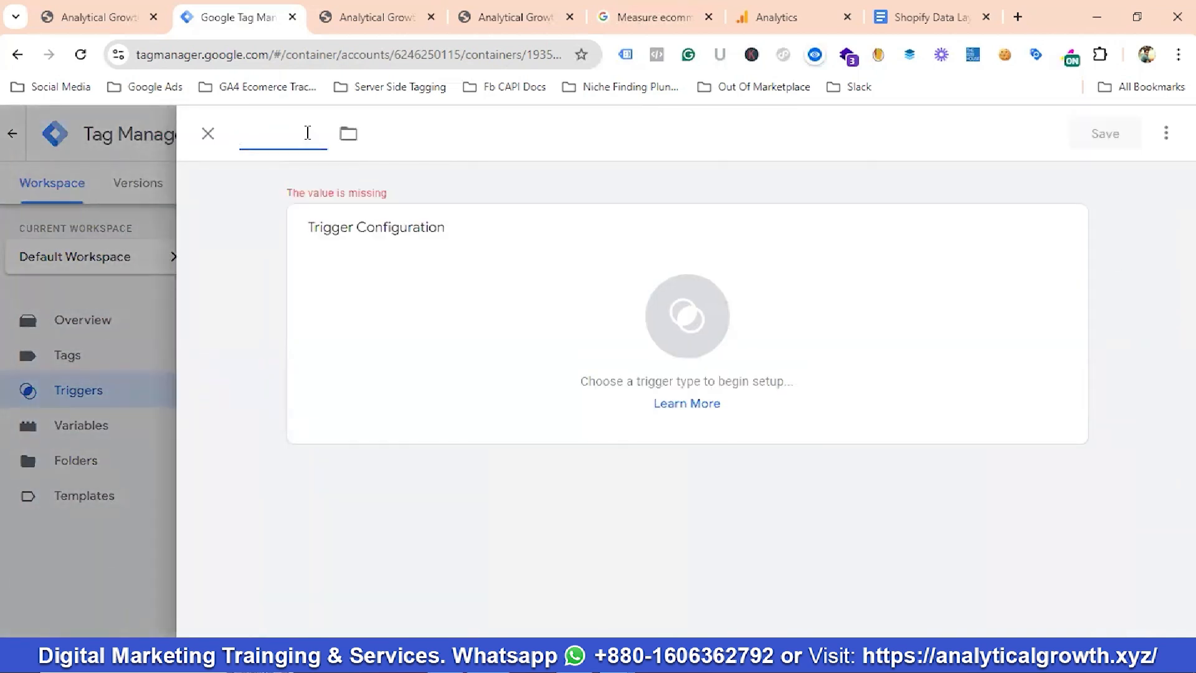
text(View Cart)
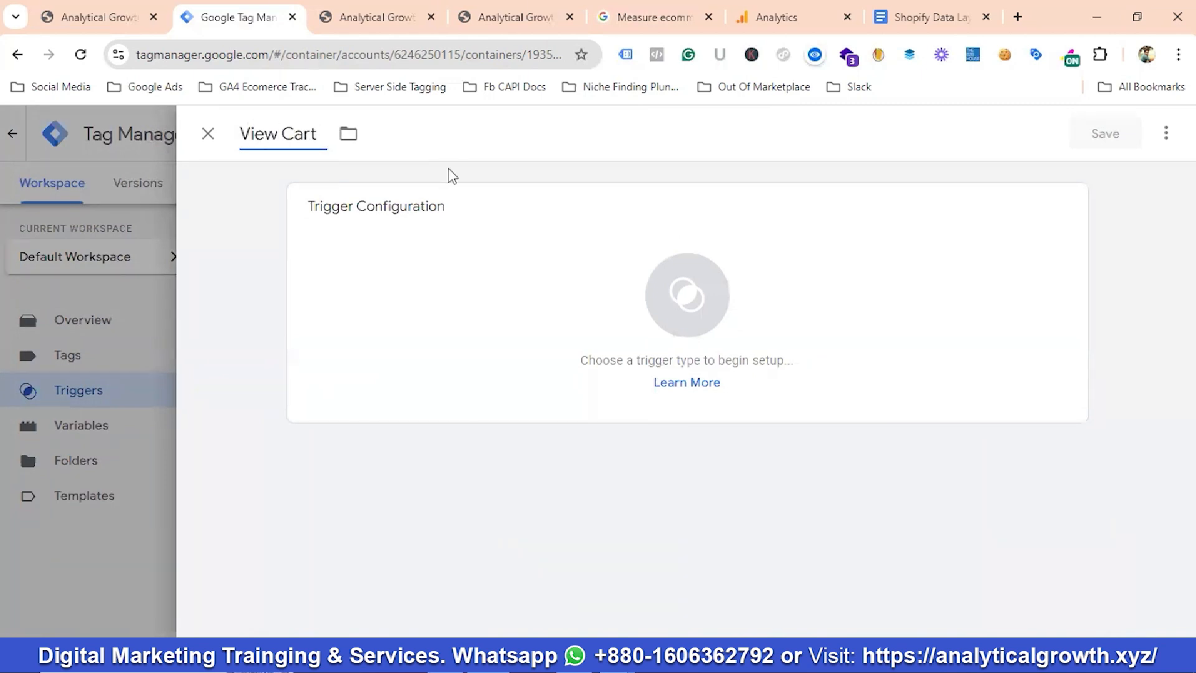
Step: Make the View Cart trigger a Custom Event trigger with the event name view_cart and save it
click(686, 297)
scroll(710, 324, down, 6)
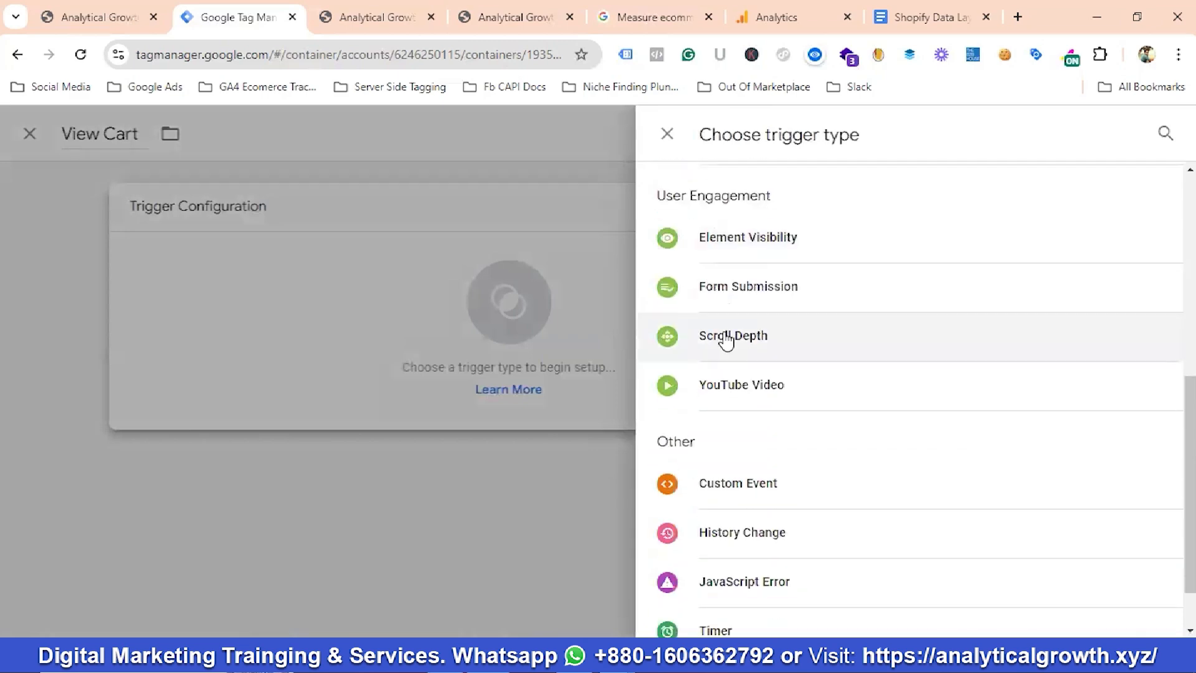
scroll(726, 342, down, 1)
click(757, 421)
click(388, 384)
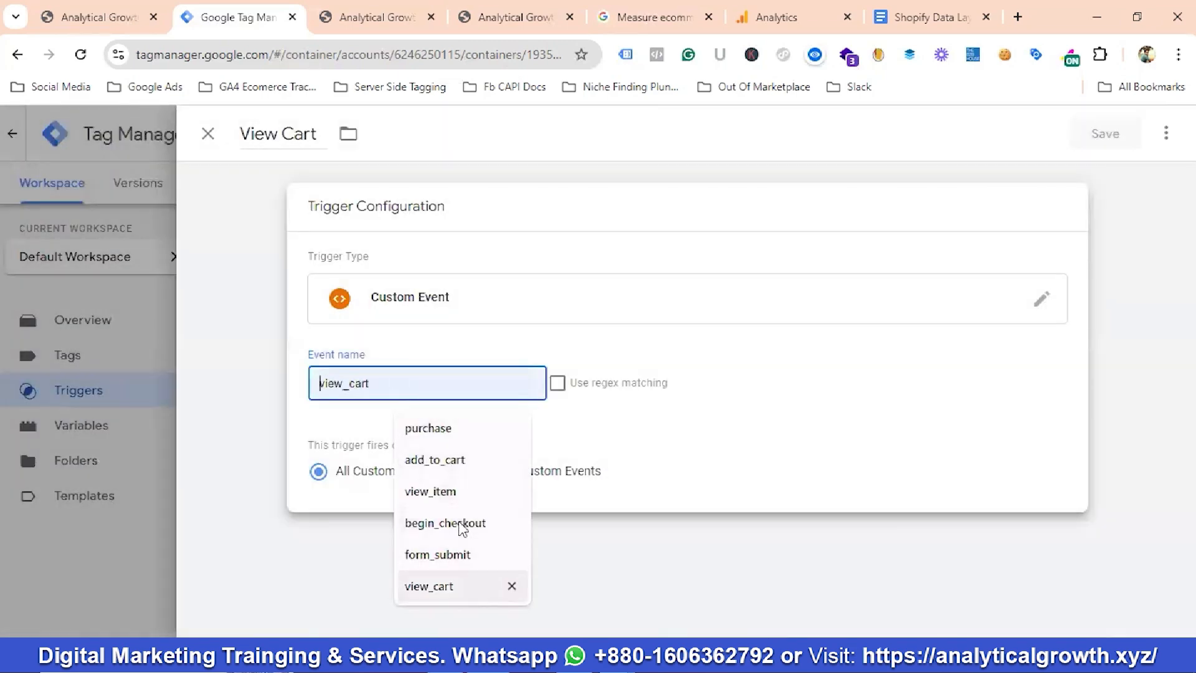
click(448, 585)
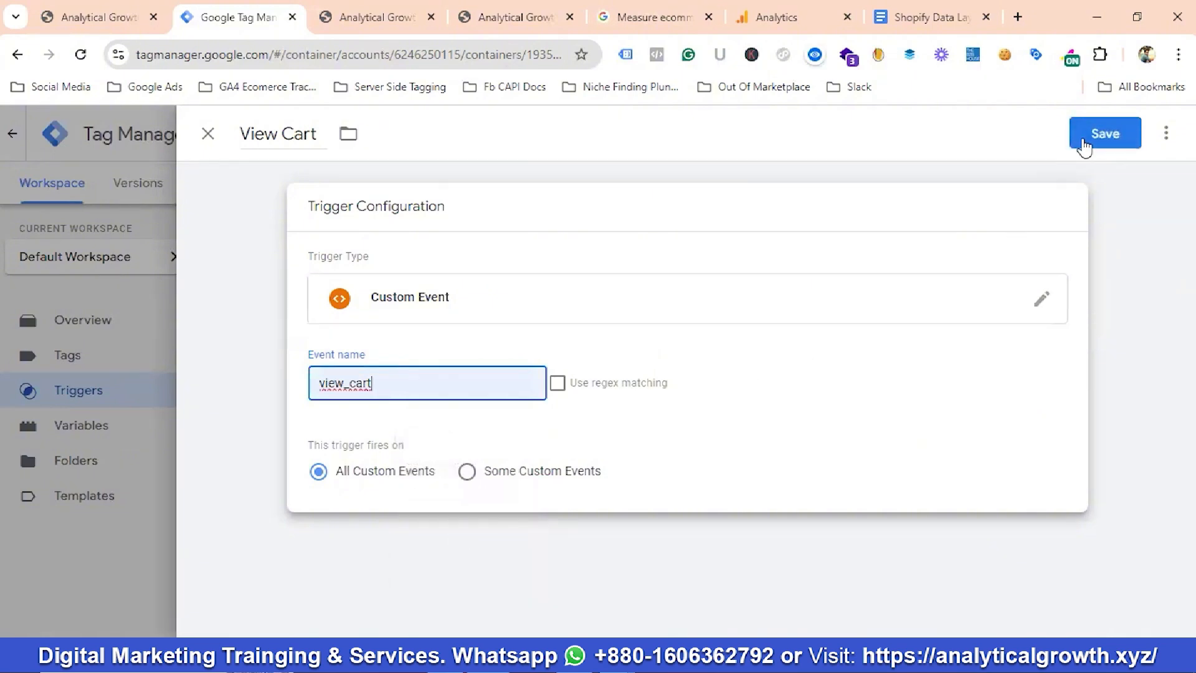
click(1107, 141)
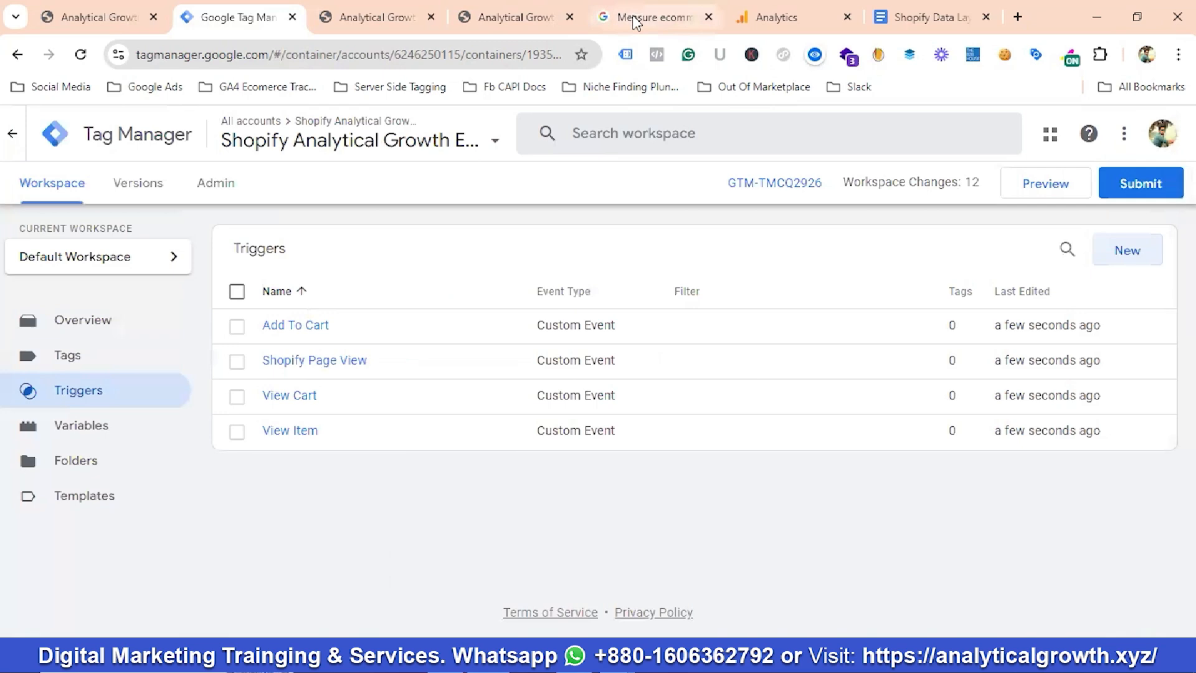
Step: Glance at the GA4 ecommerce guide, and in Google Tag Manager start a new trigger named Begin Checkout
click(635, 19)
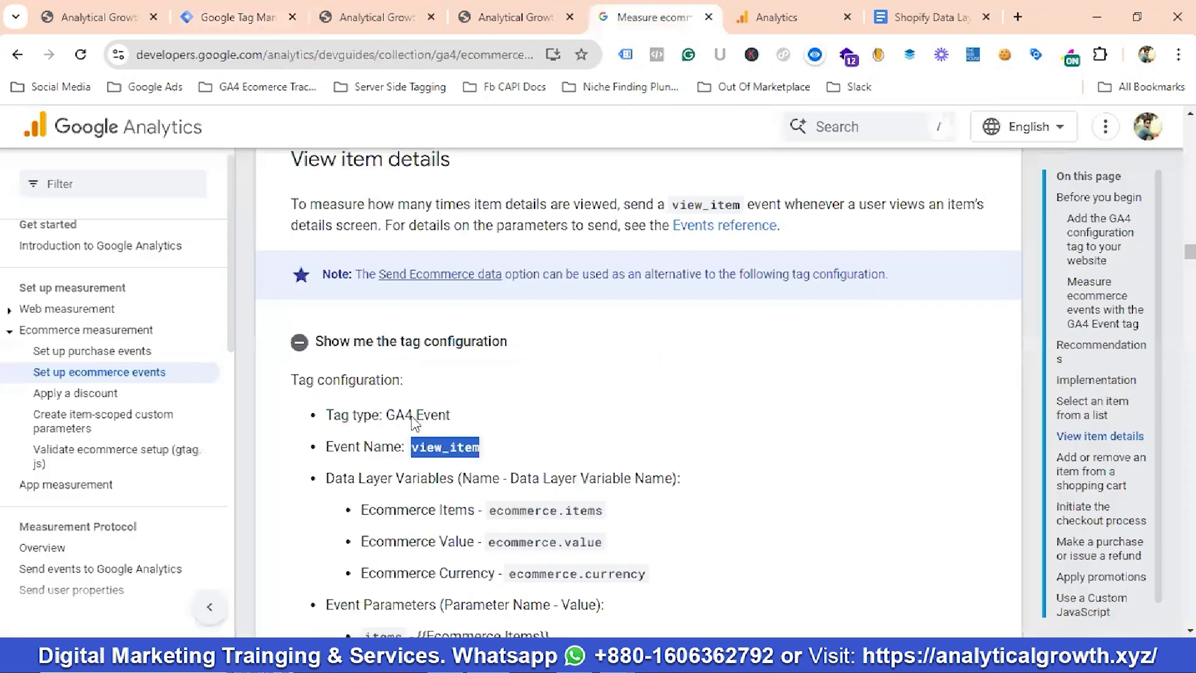
click(242, 17)
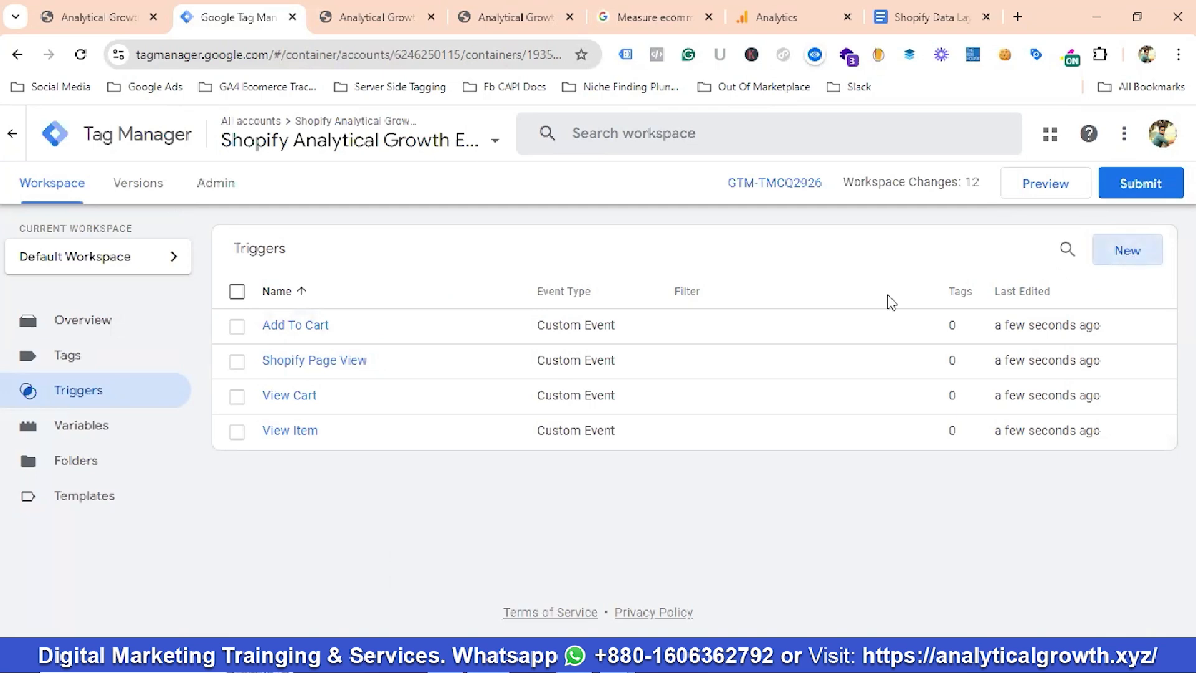
click(1128, 250)
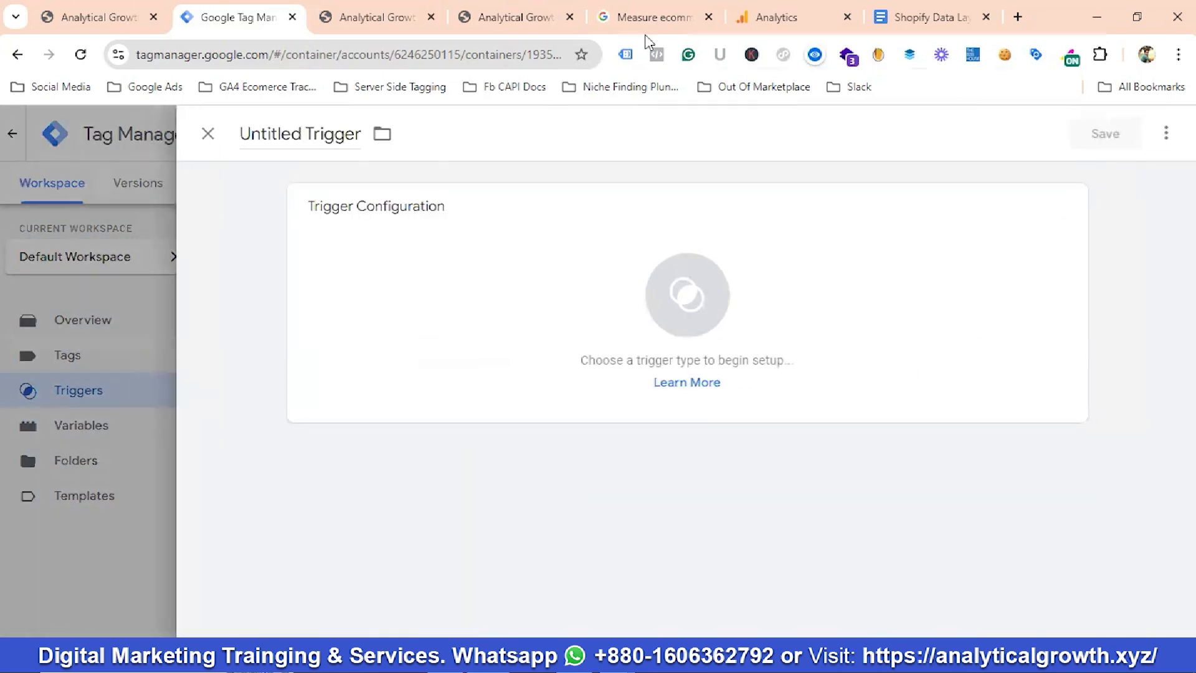
click(651, 19)
click(262, 16)
click(316, 138)
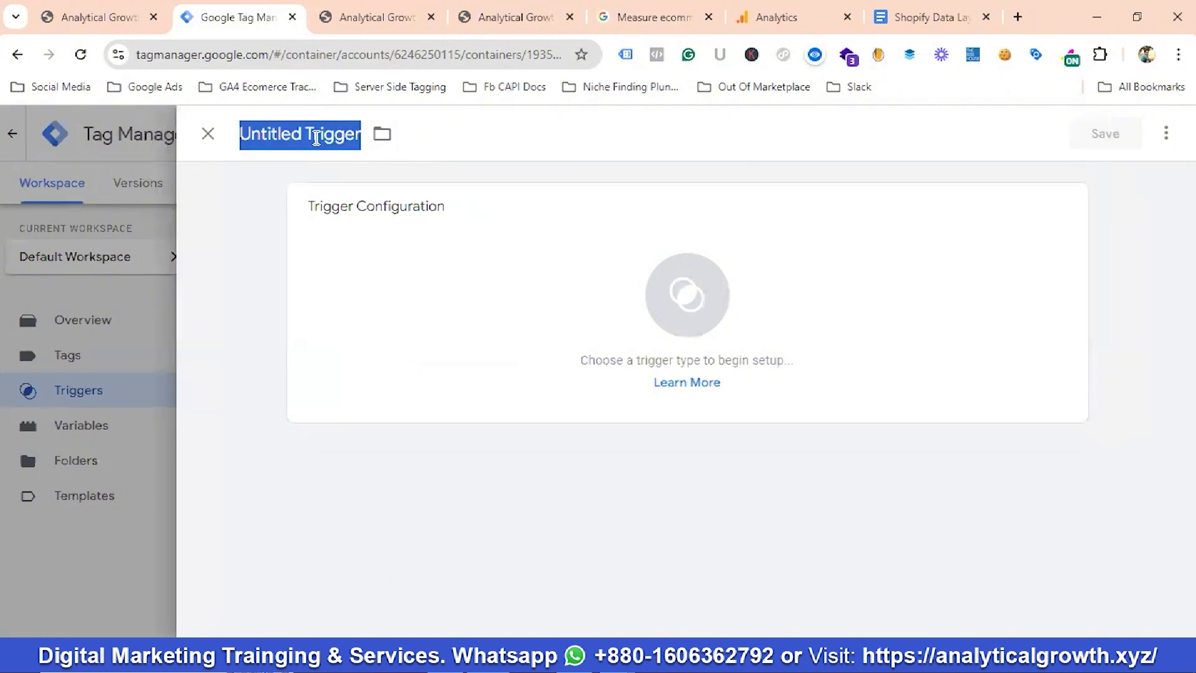
key(BackSpace)
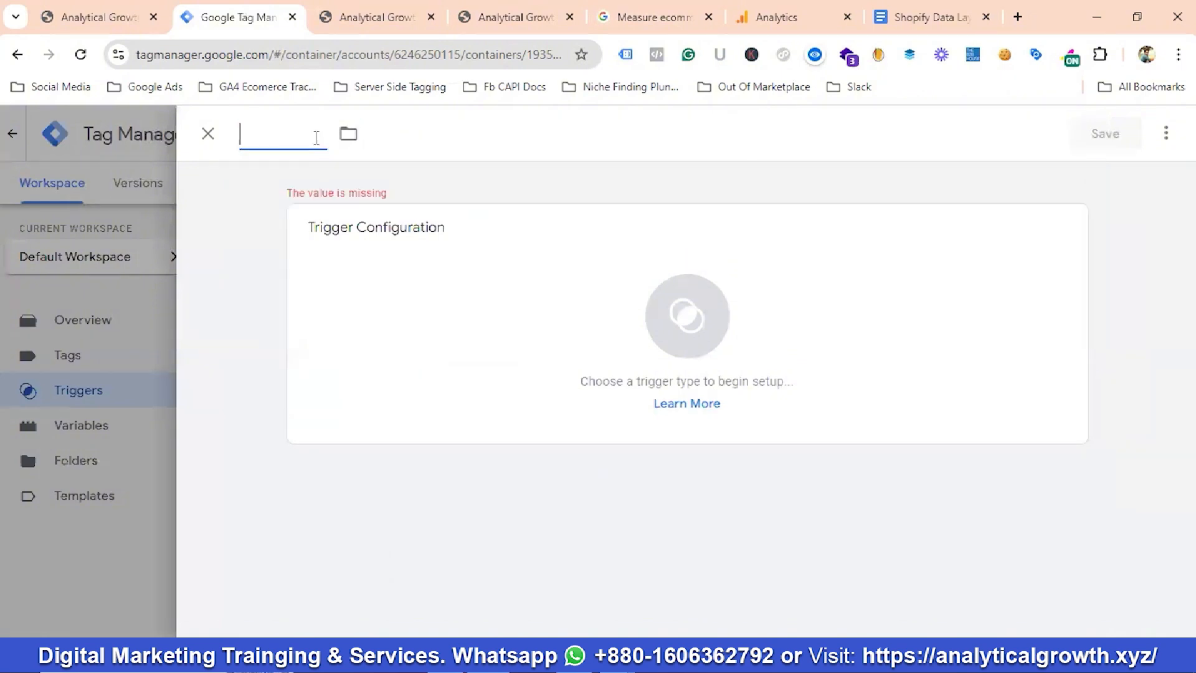
text(Begi)
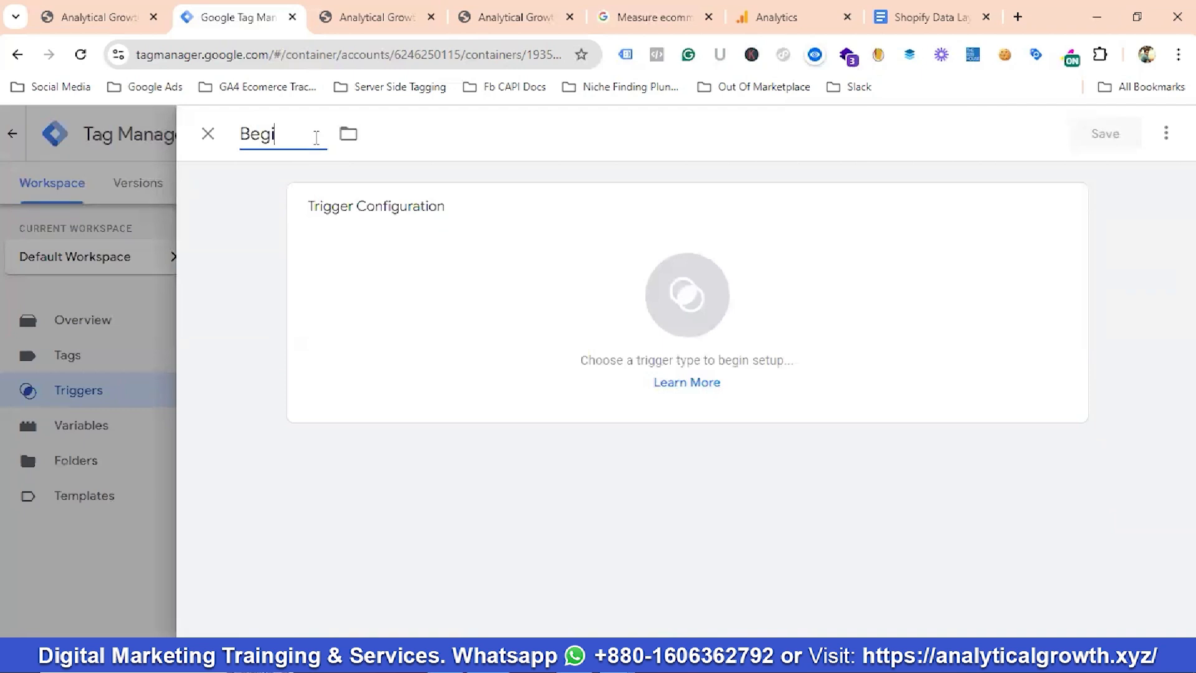
text(n Checkout)
Step: Make the Begin Checkout trigger a Custom Event trigger with the event name begin_checkout
click(702, 301)
scroll(766, 331, down, 5)
scroll(766, 333, down, 2)
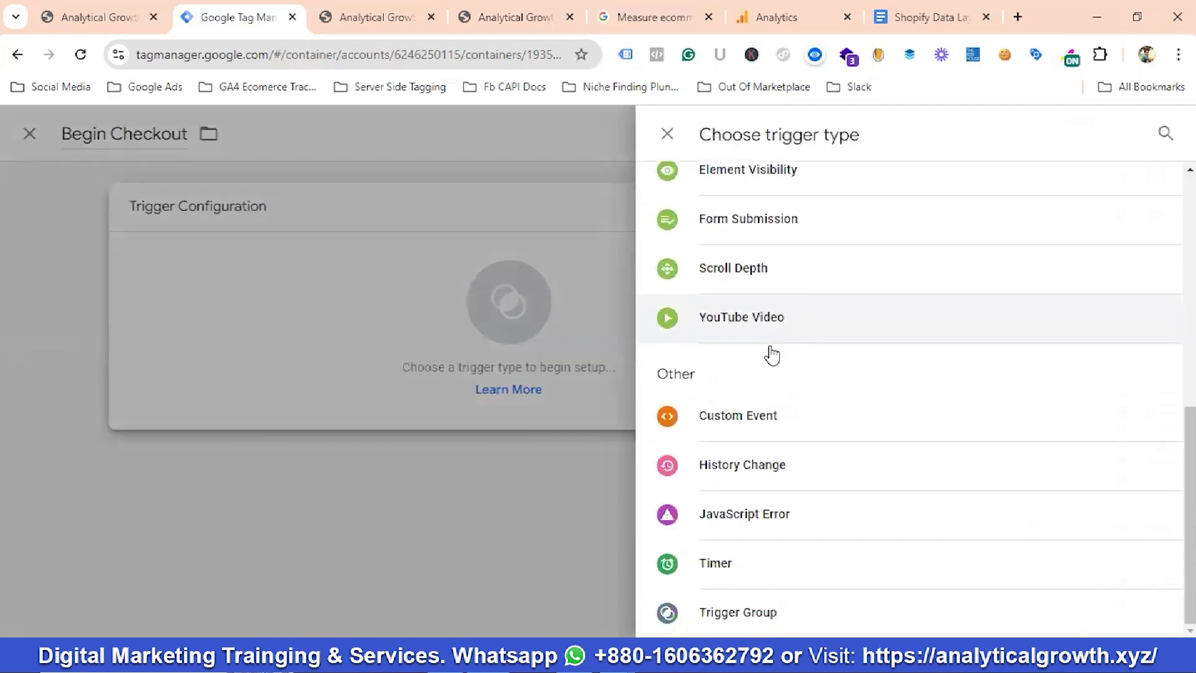
click(760, 413)
click(364, 385)
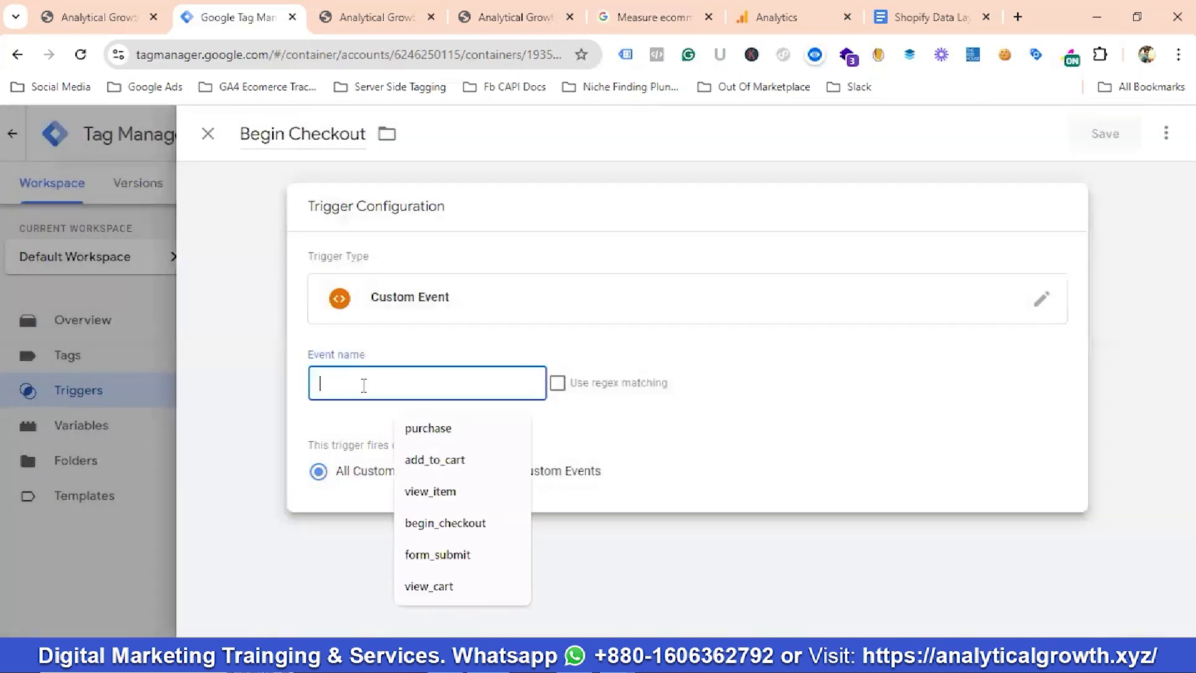
click(471, 524)
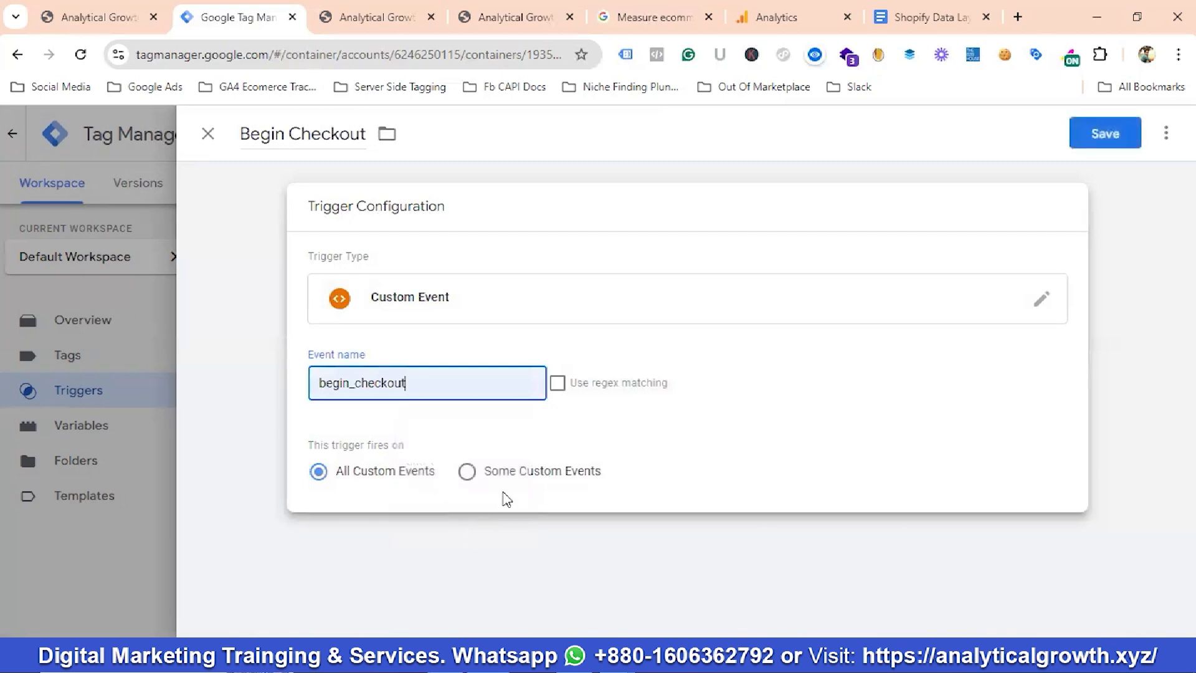
key(ctrl+a)
Step: Check the event name in the GA4 guide's Initiate the checkout process section, then return to Google Tag Manager and save the Begin Checkout trigger
click(651, 16)
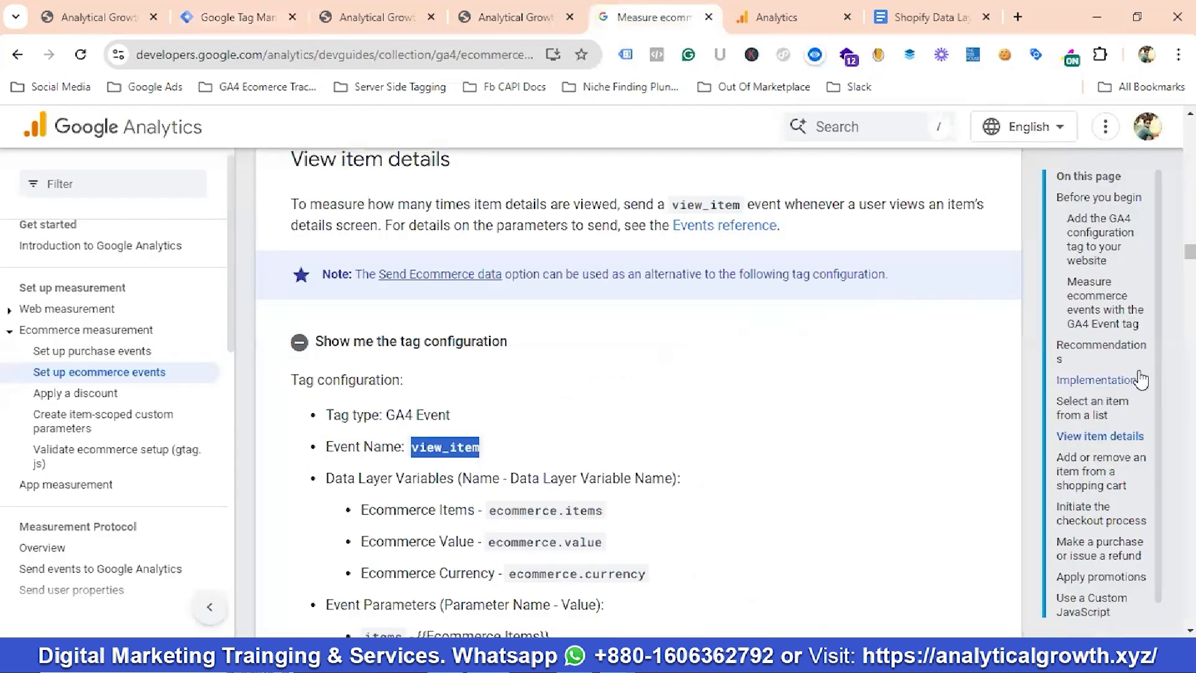
click(1081, 501)
scroll(461, 486, down, 3)
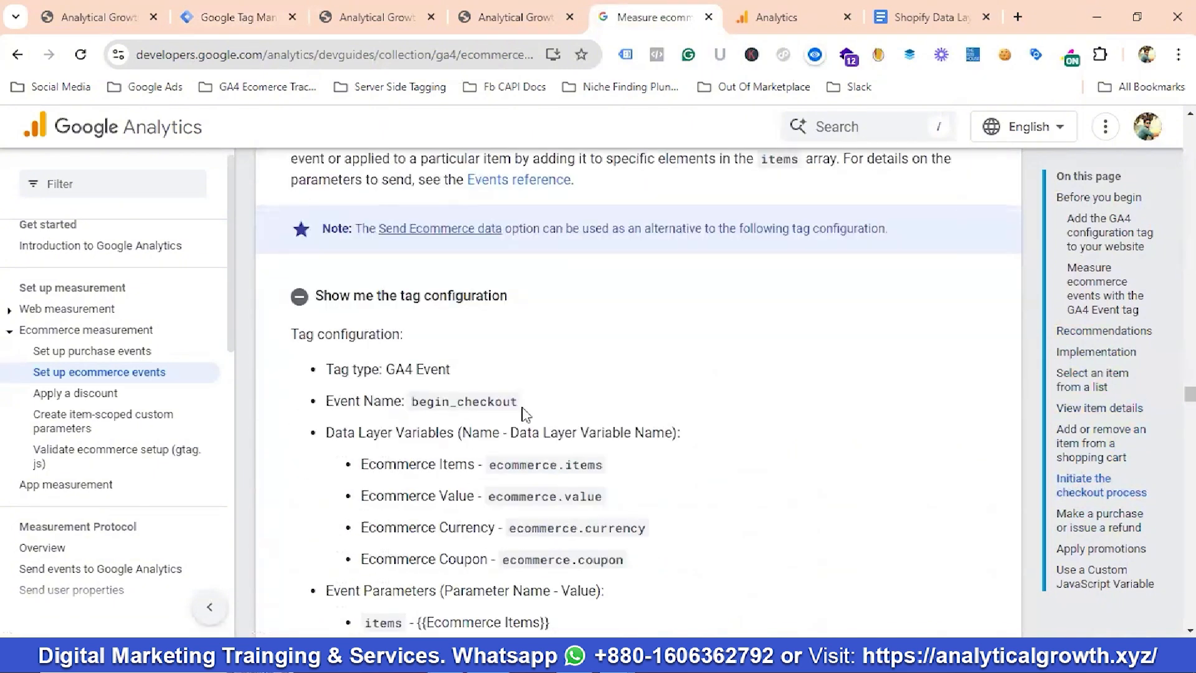
click(231, 6)
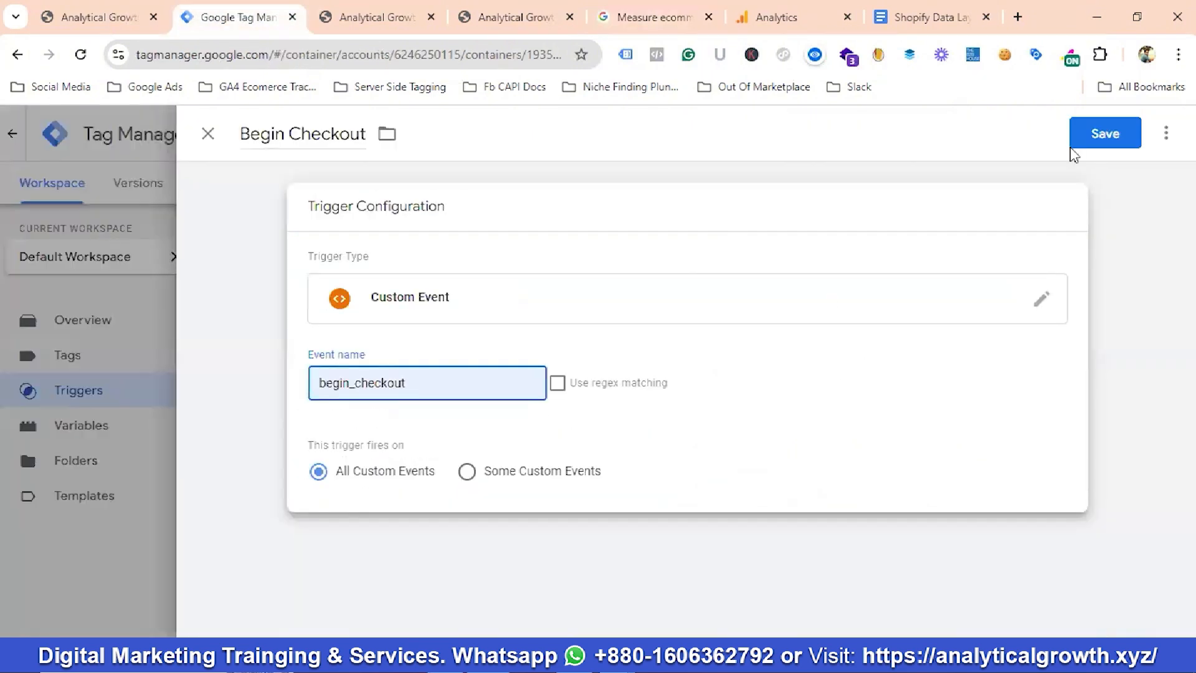
click(1104, 134)
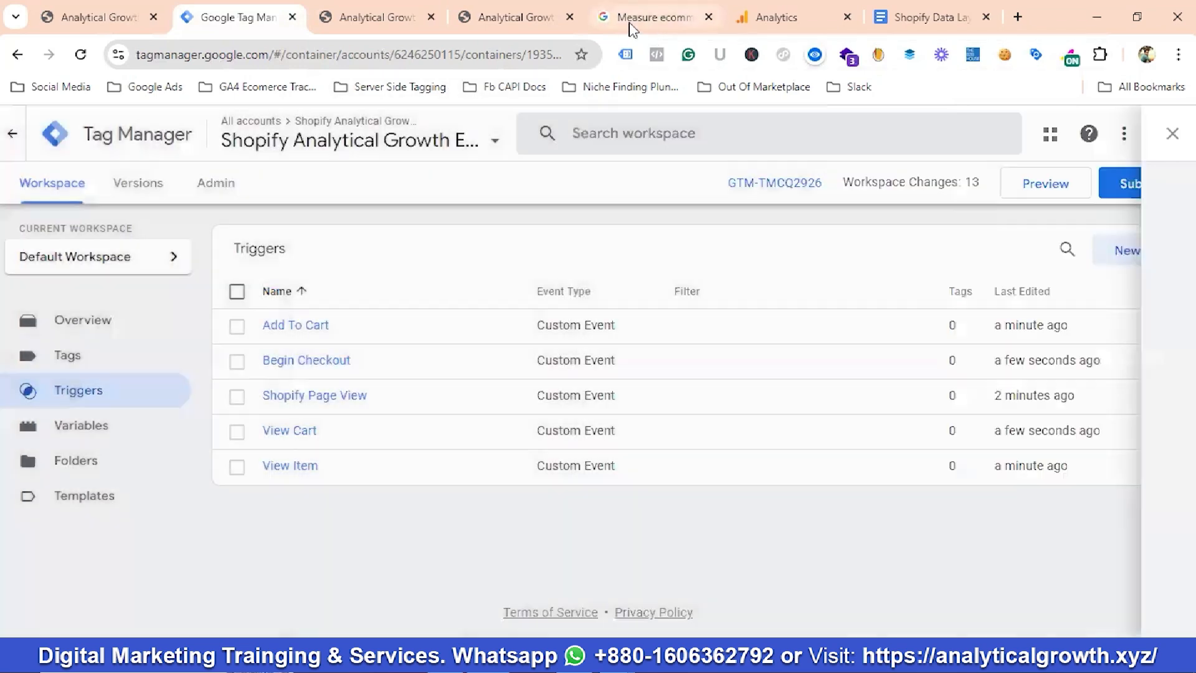
Step: In the GA4 ecommerce guide, copy the event name add_shipping_info from the shipping information tag configuration
click(633, 18)
scroll(617, 389, down, 7)
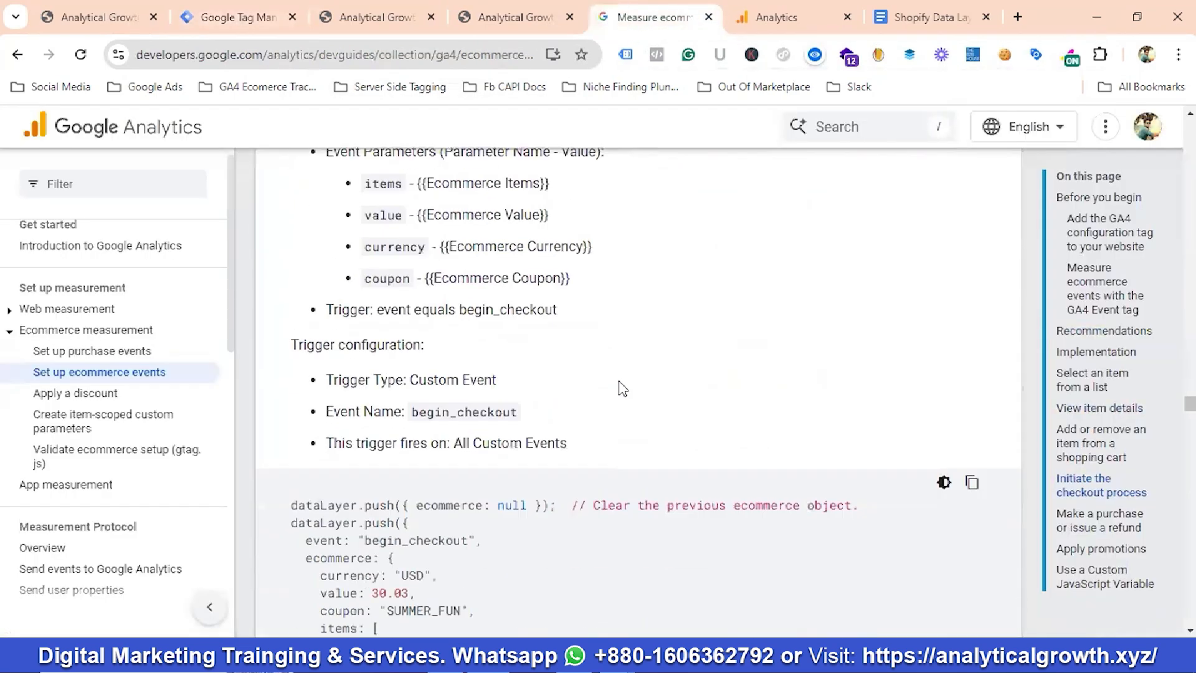
scroll(622, 389, down, 10)
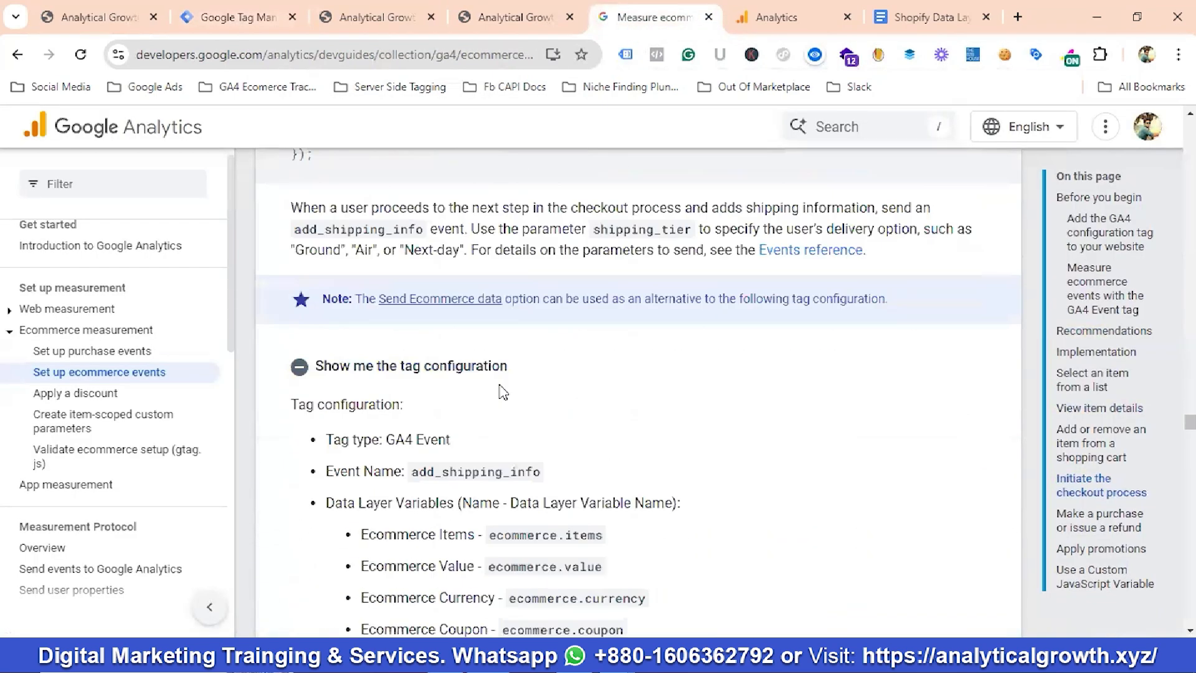
click(408, 369)
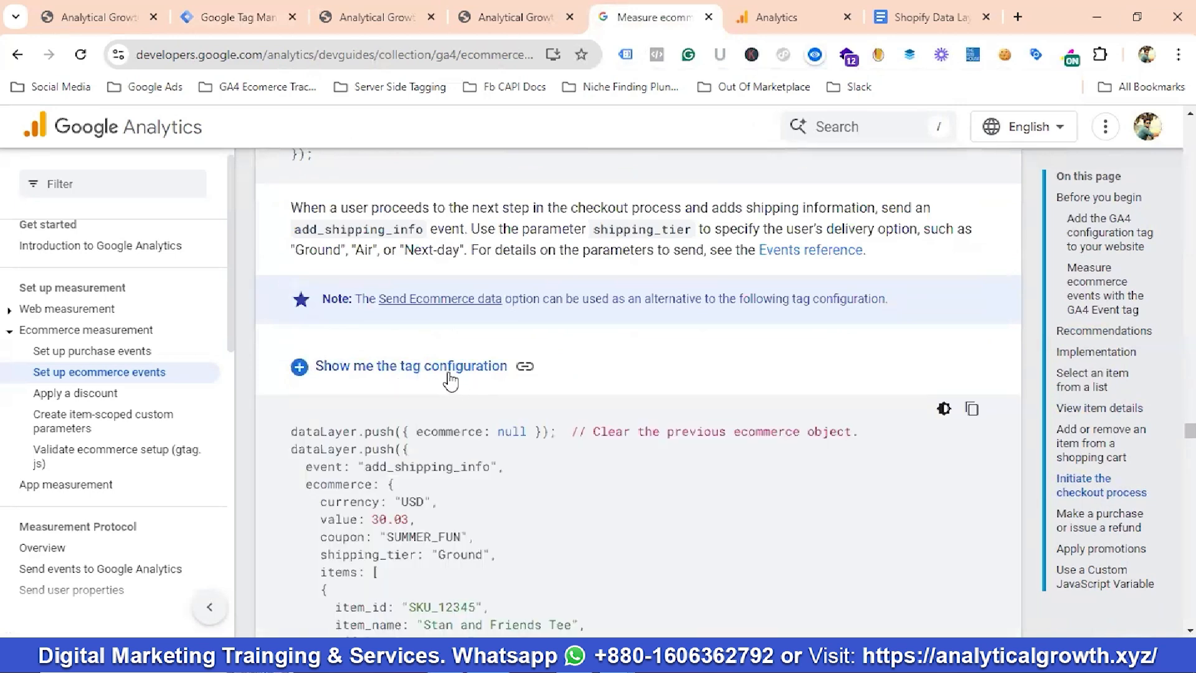
click(448, 374)
scroll(492, 387, down, 2)
double_click(475, 383)
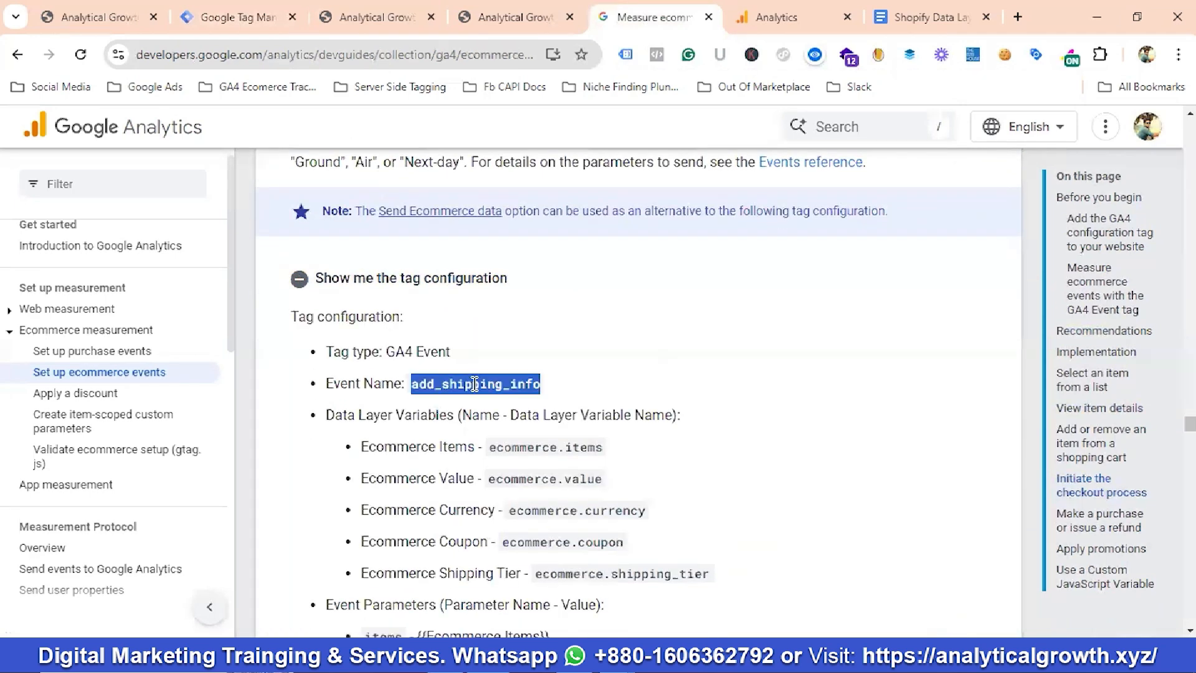
right_click(474, 383)
click(524, 160)
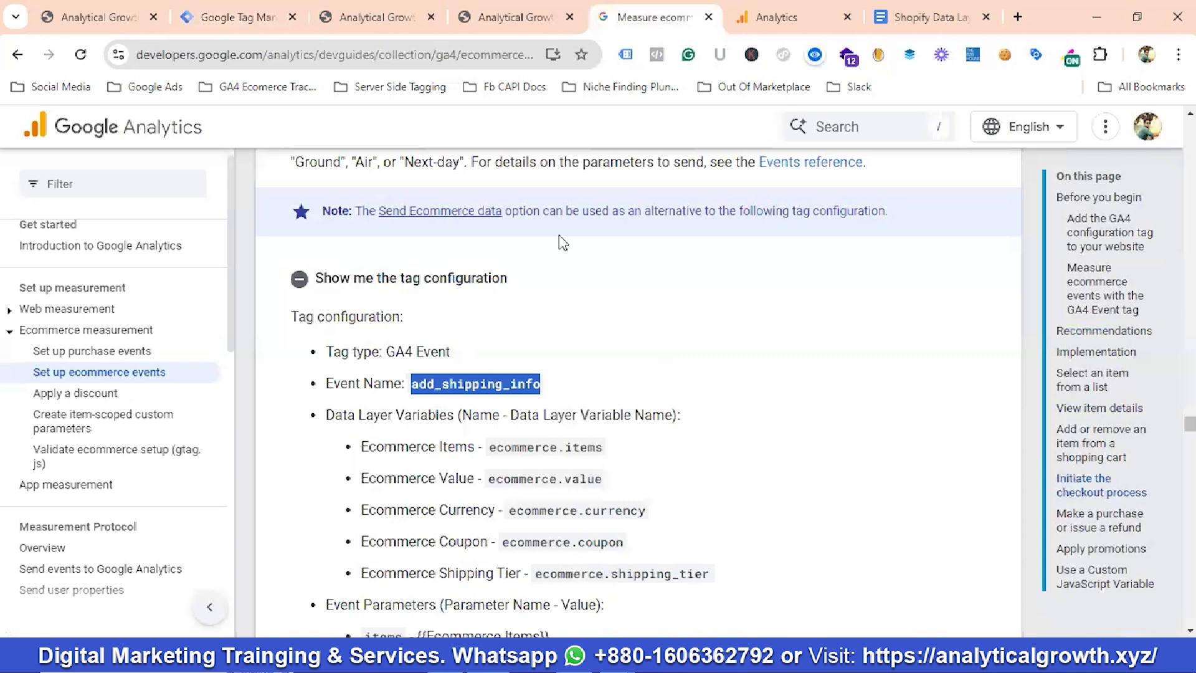
Step: Switch to Google Tag Manager and start a new trigger named add_shipping_info
click(246, 16)
click(1125, 260)
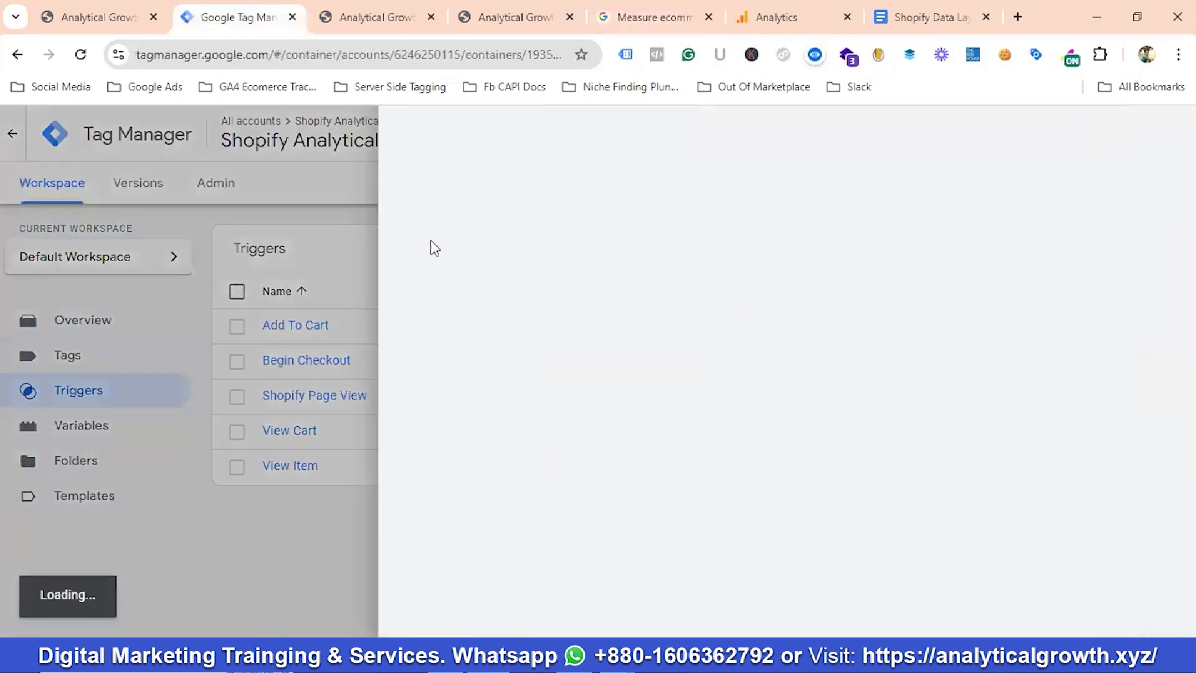
click(313, 134)
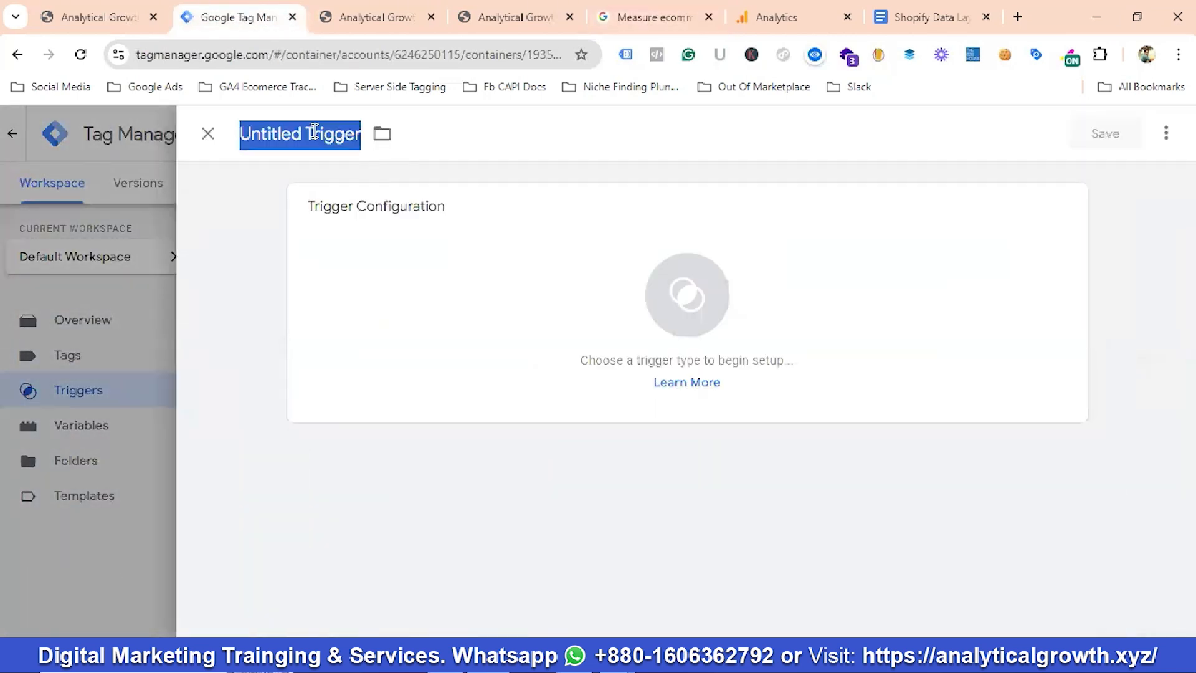
key(ctrl+v)
Step: Make the add_shipping_info trigger a Custom Event trigger with the event name add_shipping_info and save it
click(621, 267)
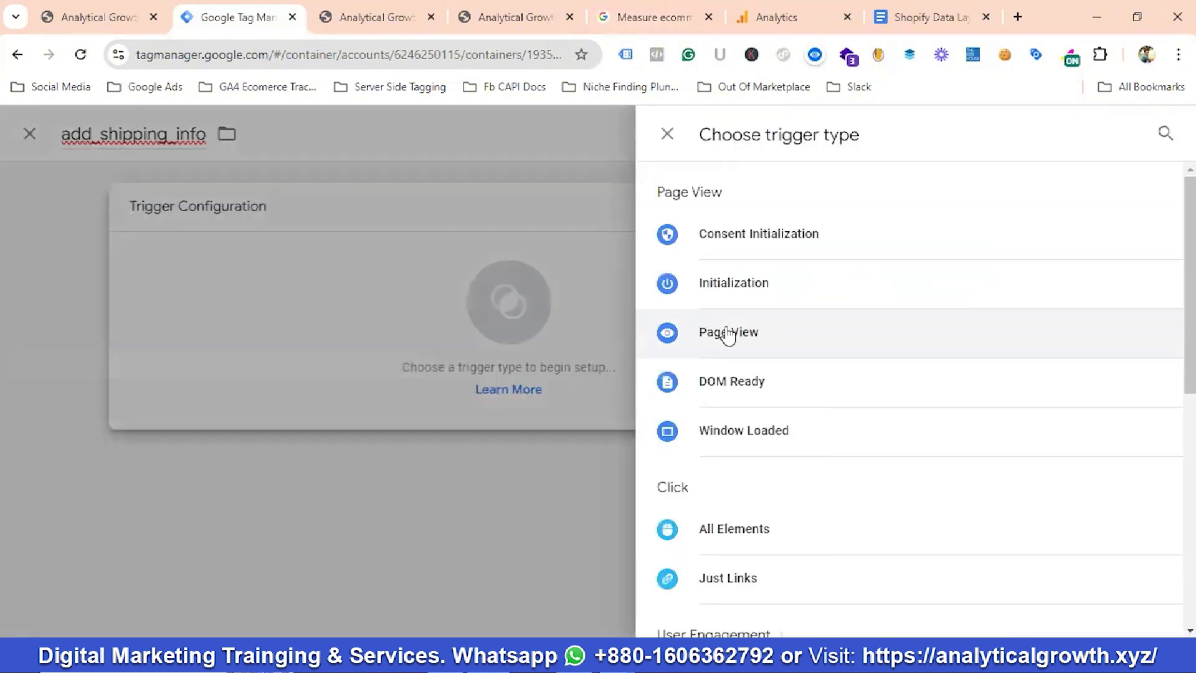
scroll(731, 337, down, 3)
scroll(731, 336, down, 4)
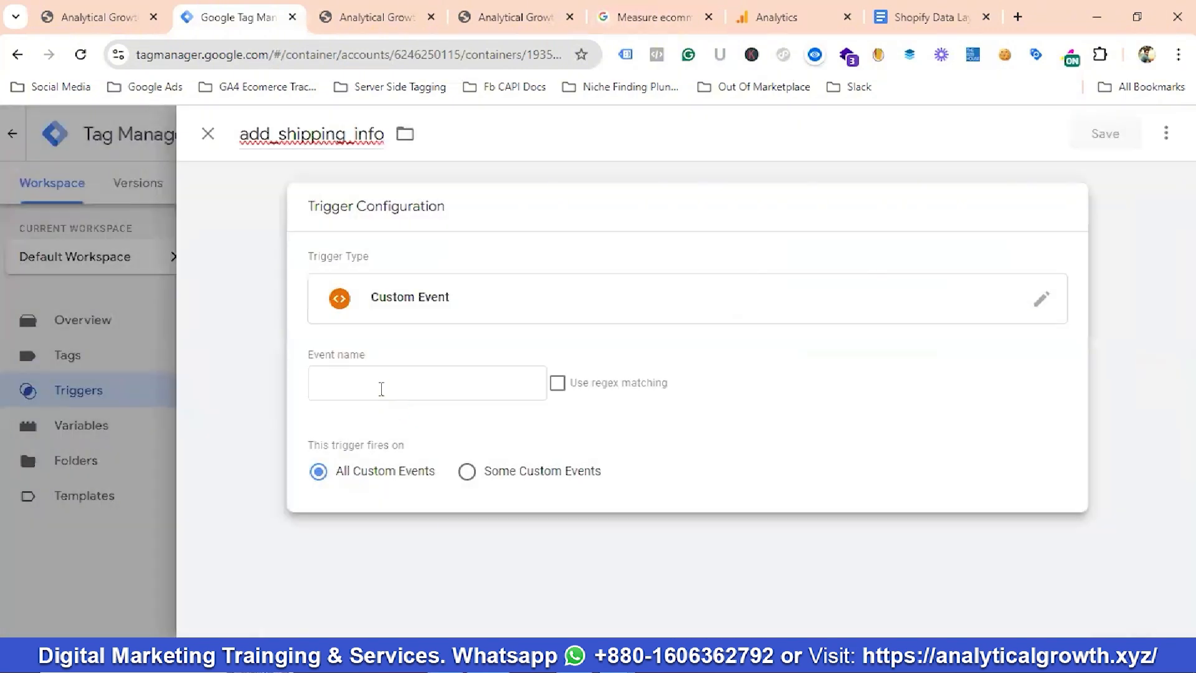
click(382, 385)
key(ctrl+v)
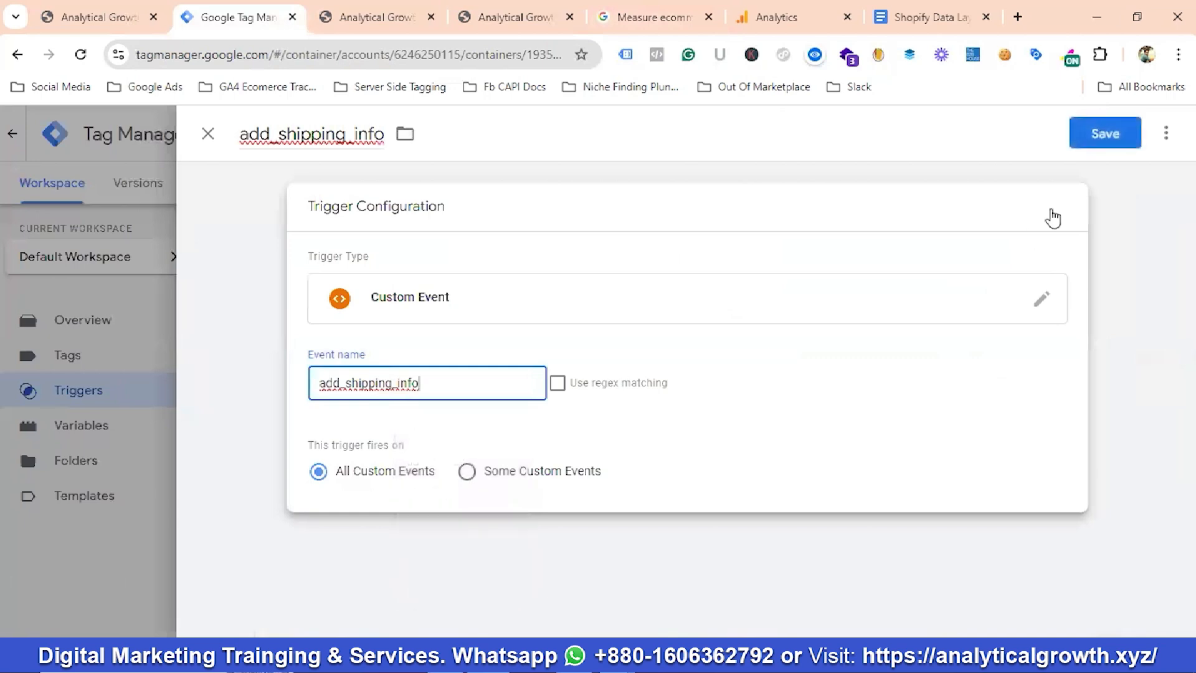
click(1105, 134)
Step: Return to the GA4 ecommerce guide and copy the event name add_payment_info from the payment information tag configuration
click(669, 18)
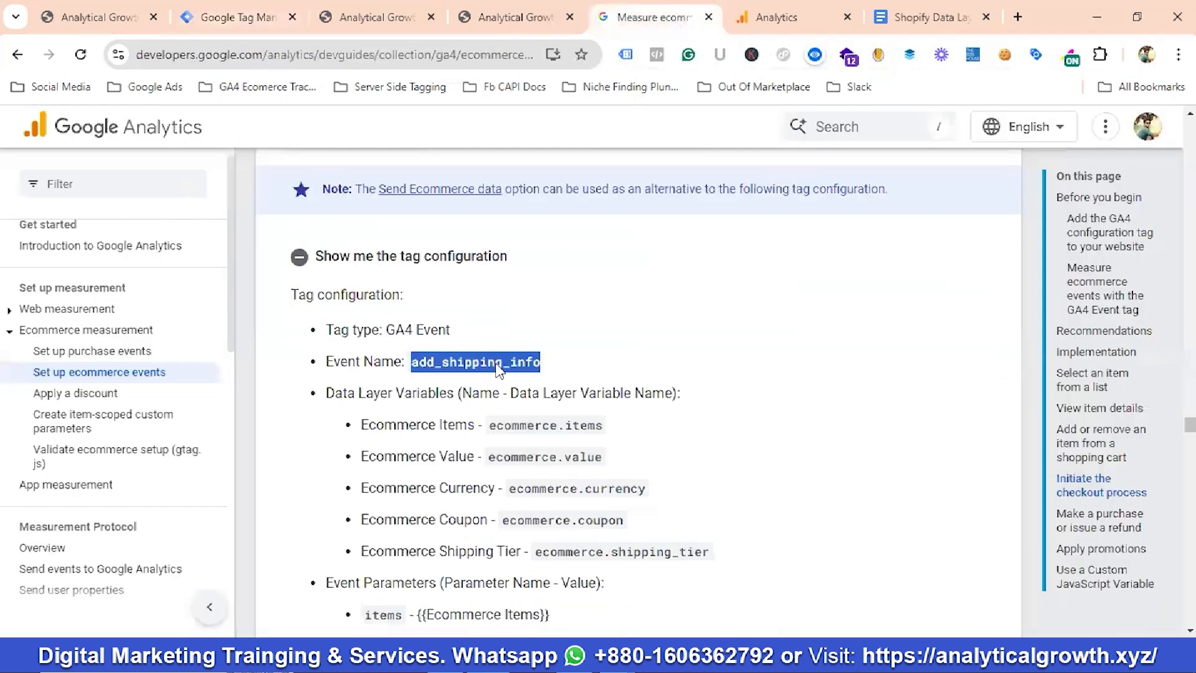
scroll(499, 371, down, 5)
scroll(498, 370, down, 5)
scroll(505, 363, up, 5)
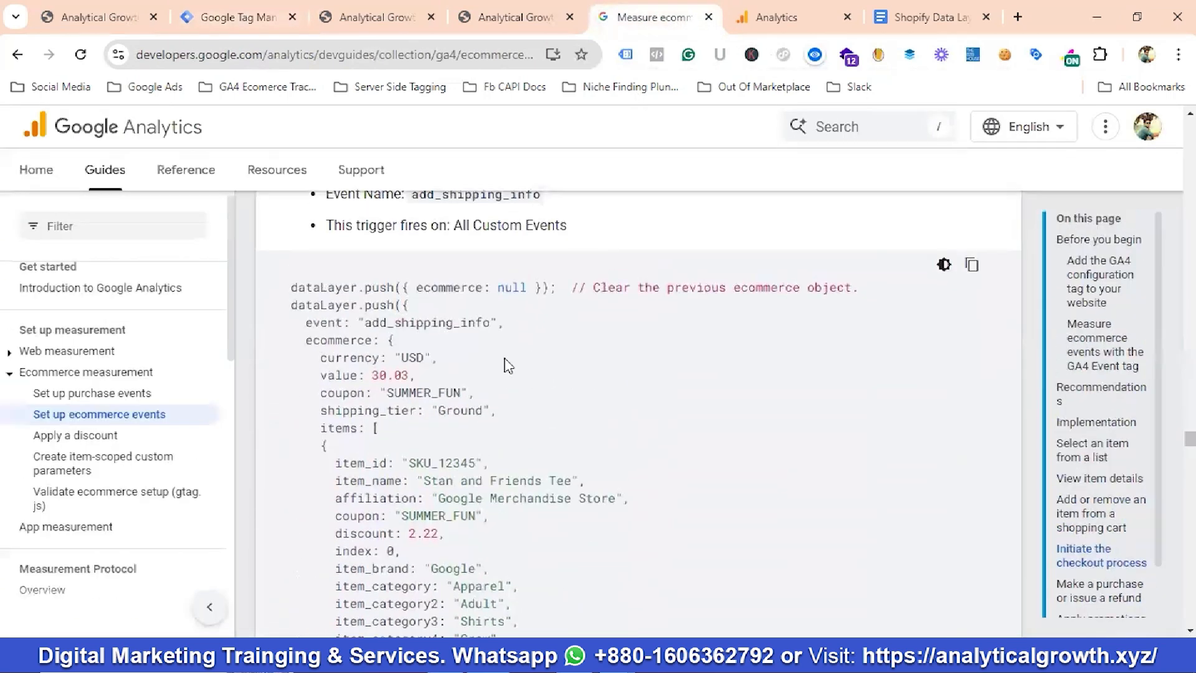
scroll(508, 361, down, 3)
scroll(509, 362, down, 10)
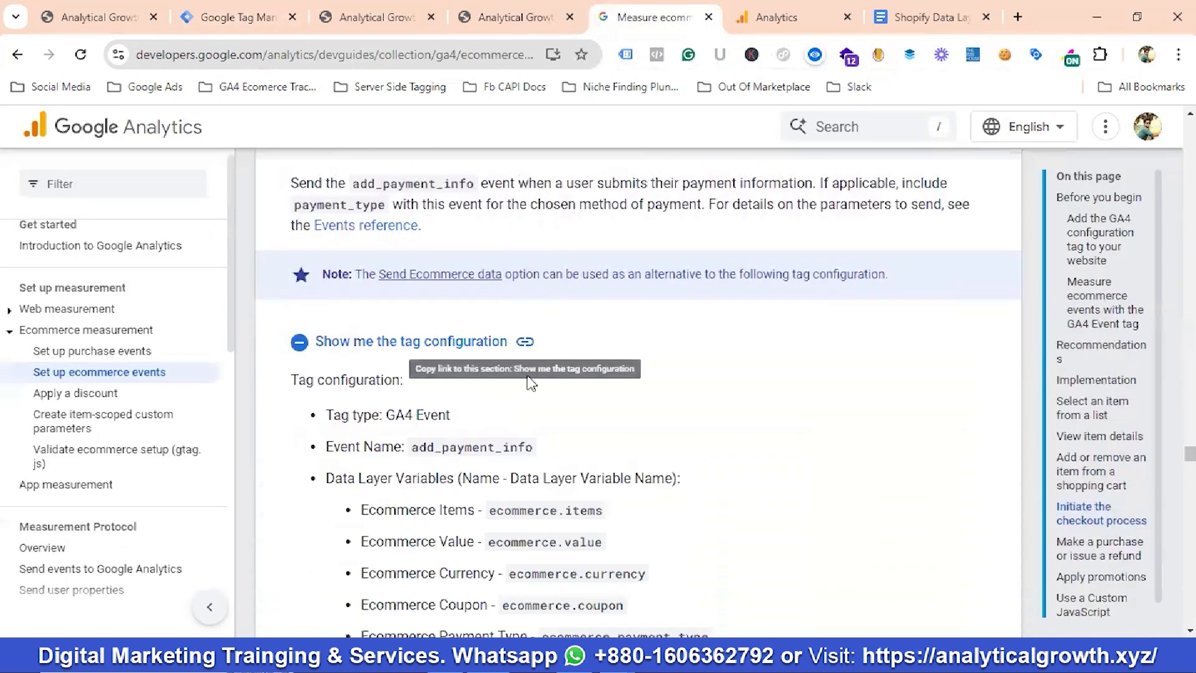
double_click(492, 448)
right_click(494, 458)
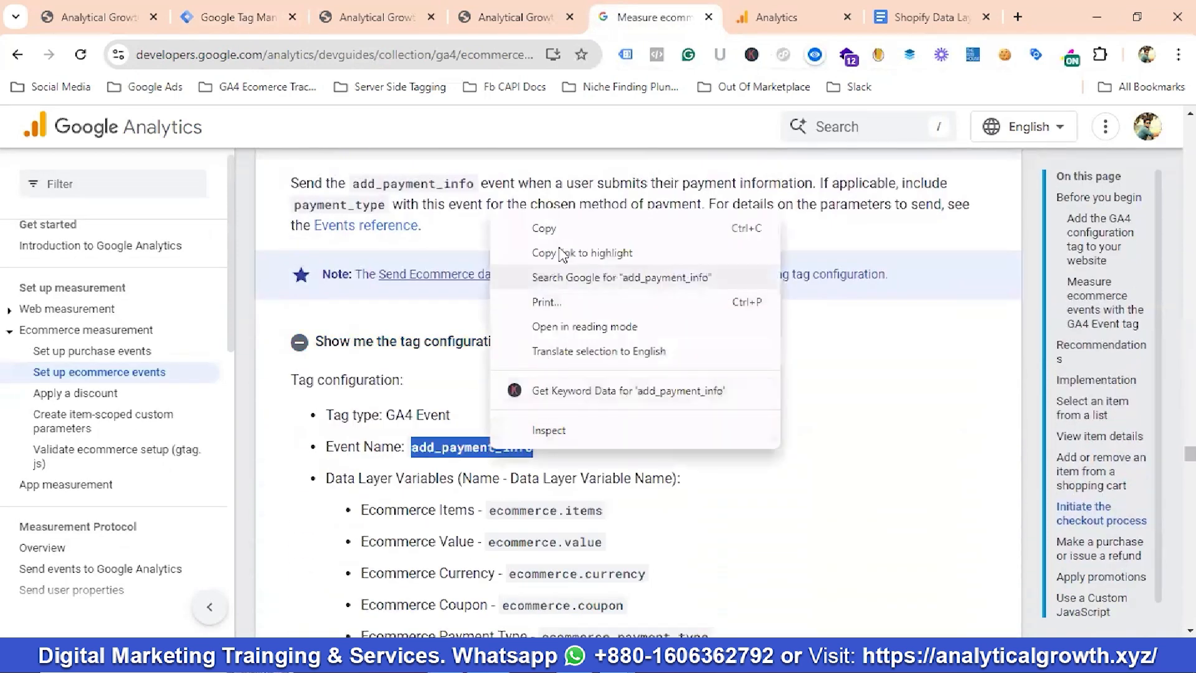
click(548, 229)
Step: Switch to Google Tag Manager and start a new trigger named add_payment_info
click(246, 19)
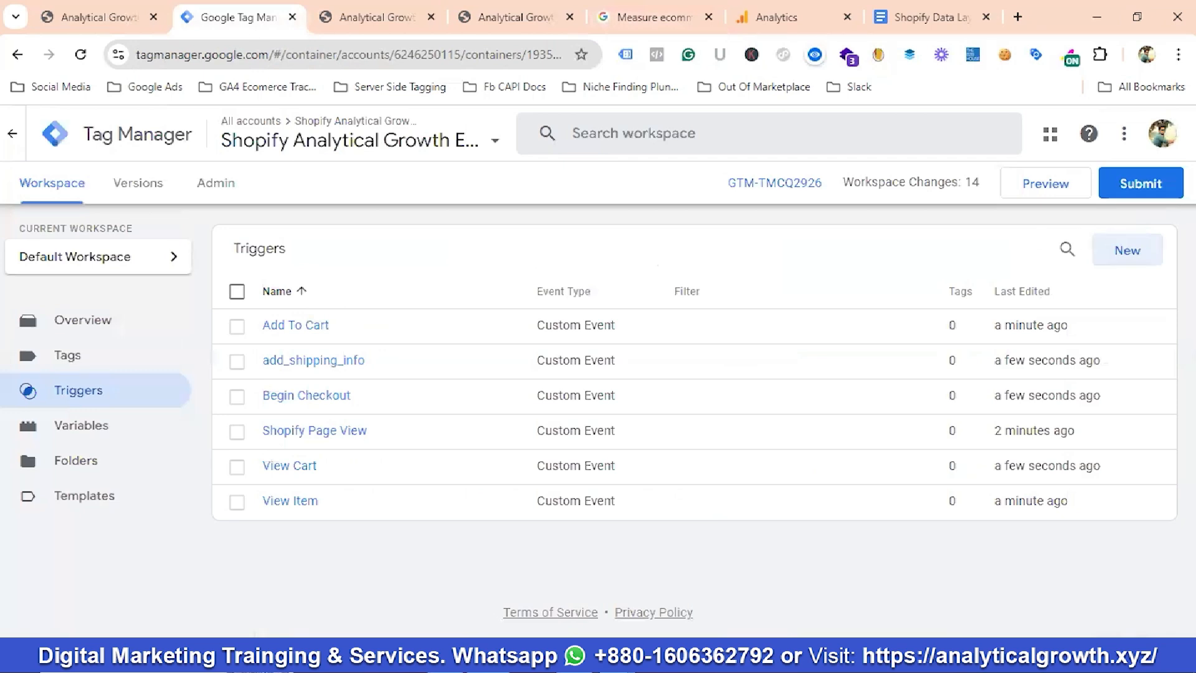
click(1111, 262)
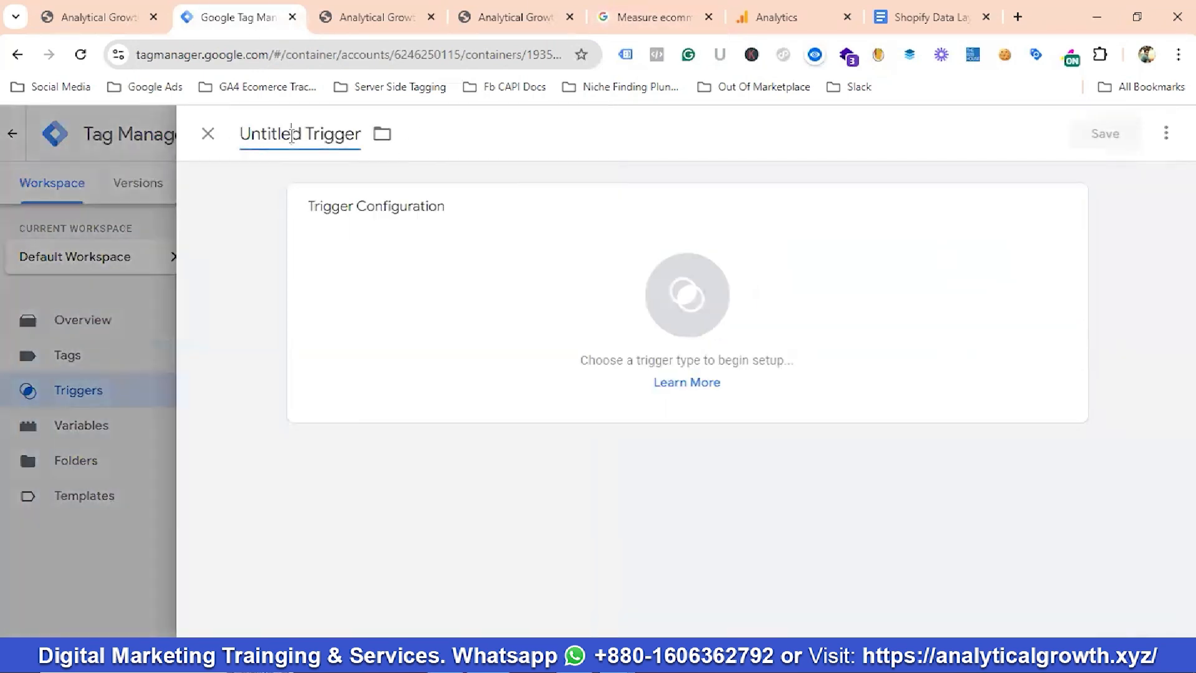
click(292, 135)
key(ctrl+v)
Step: Make the add_payment_info trigger a Custom Event trigger with the event name add_payment_info and save it
click(641, 278)
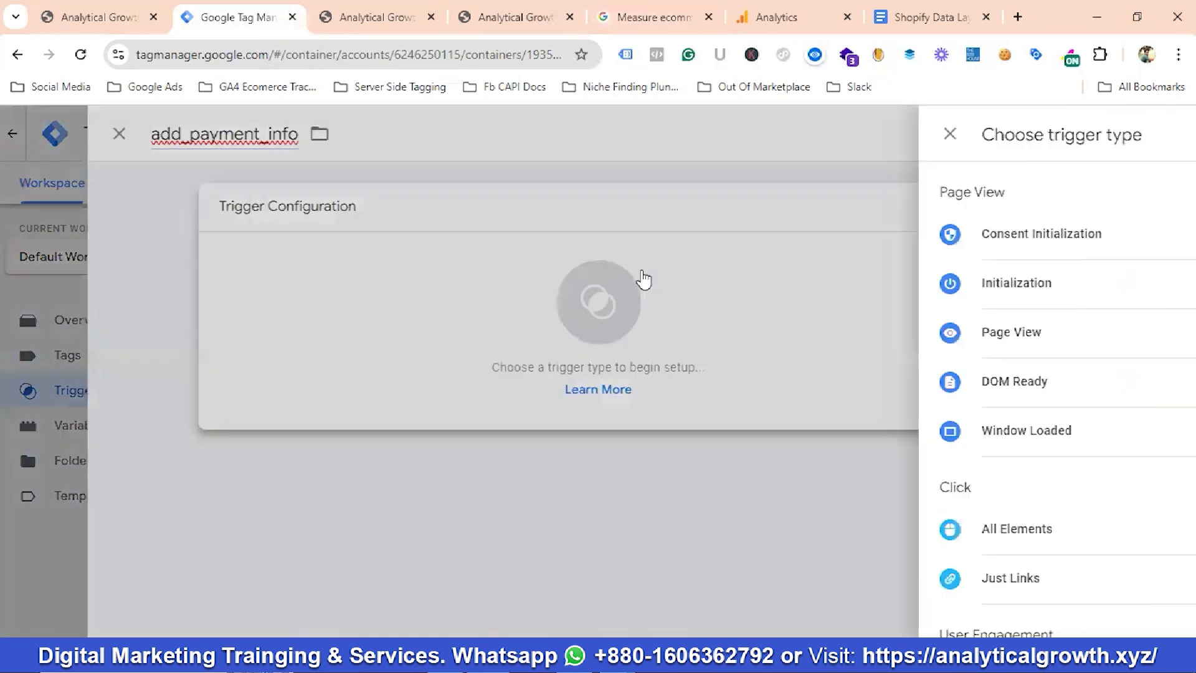
scroll(750, 352, down, 5)
scroll(755, 354, down, 3)
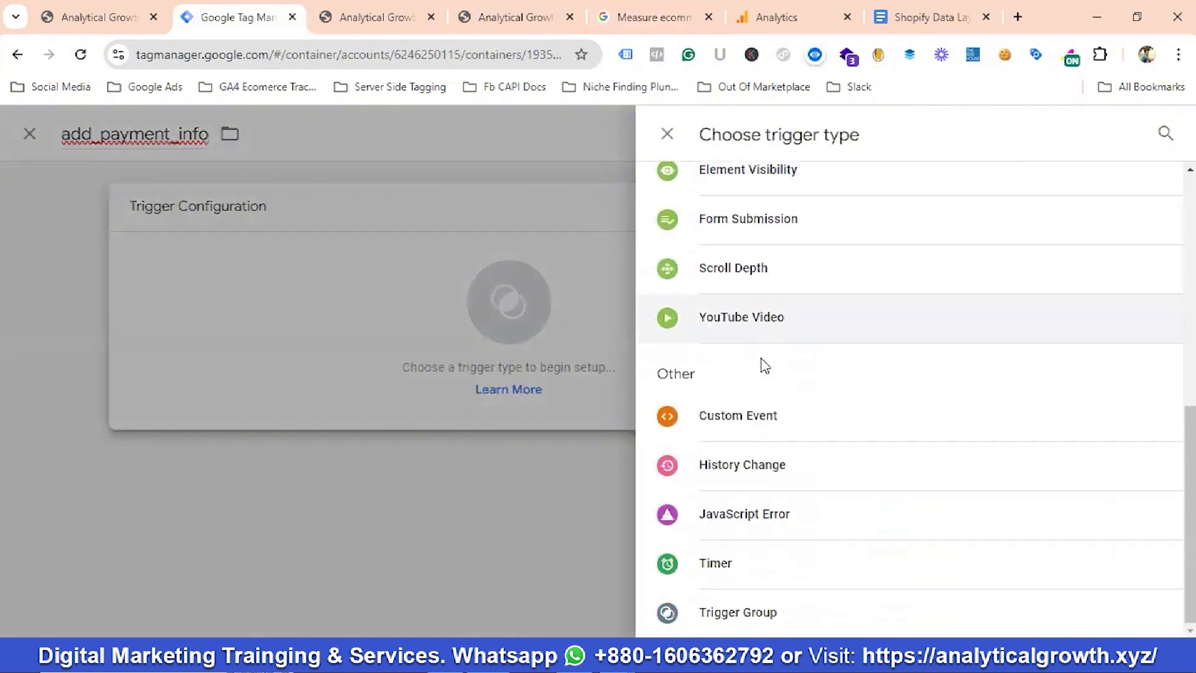
click(747, 427)
click(342, 383)
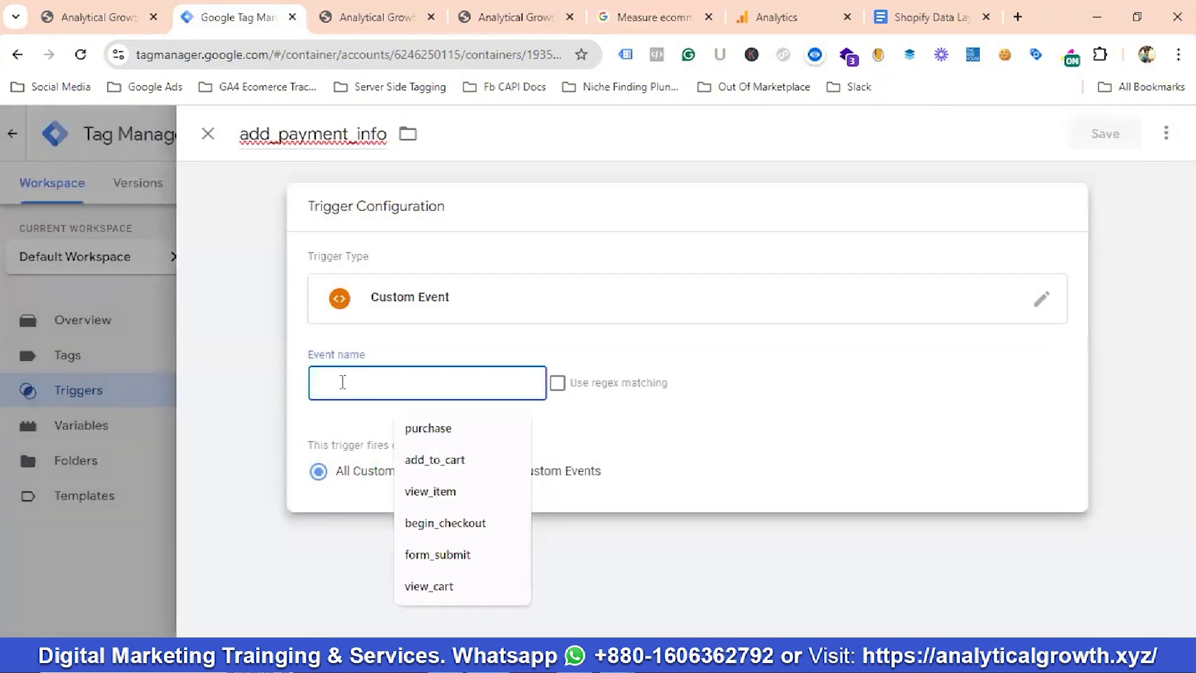
key(ctrl+v)
click(1099, 138)
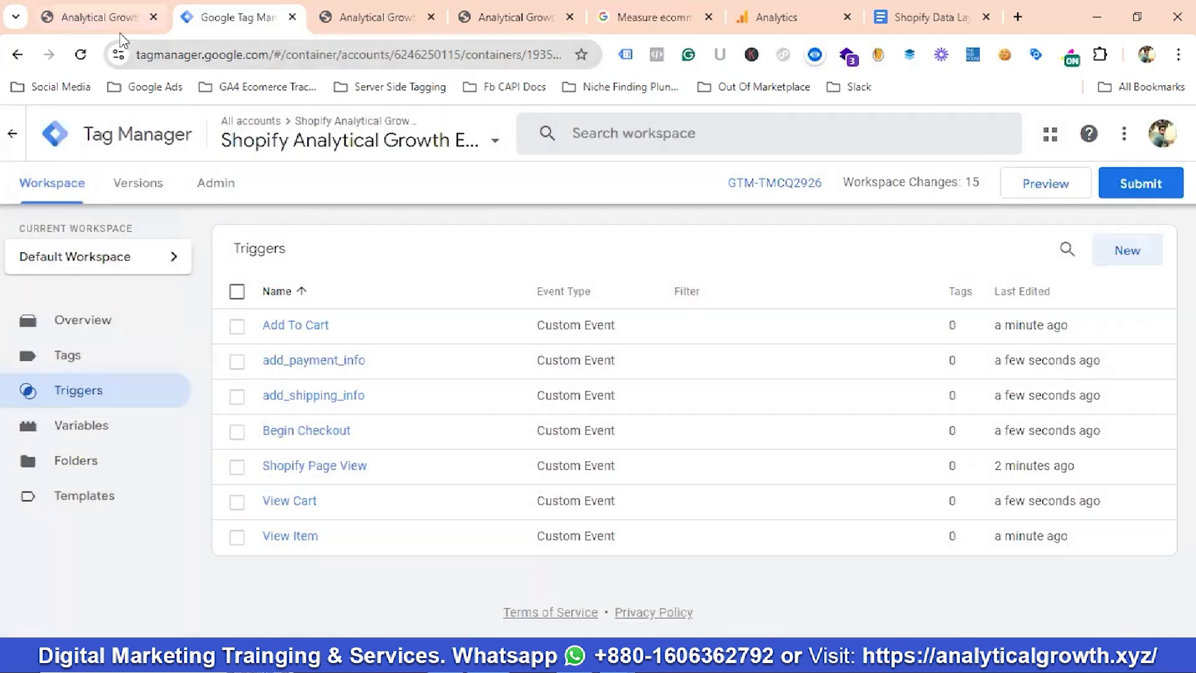
Step: Return to the GA4 ecommerce guide and copy the event name purchase from the purchase tag configuration
click(666, 18)
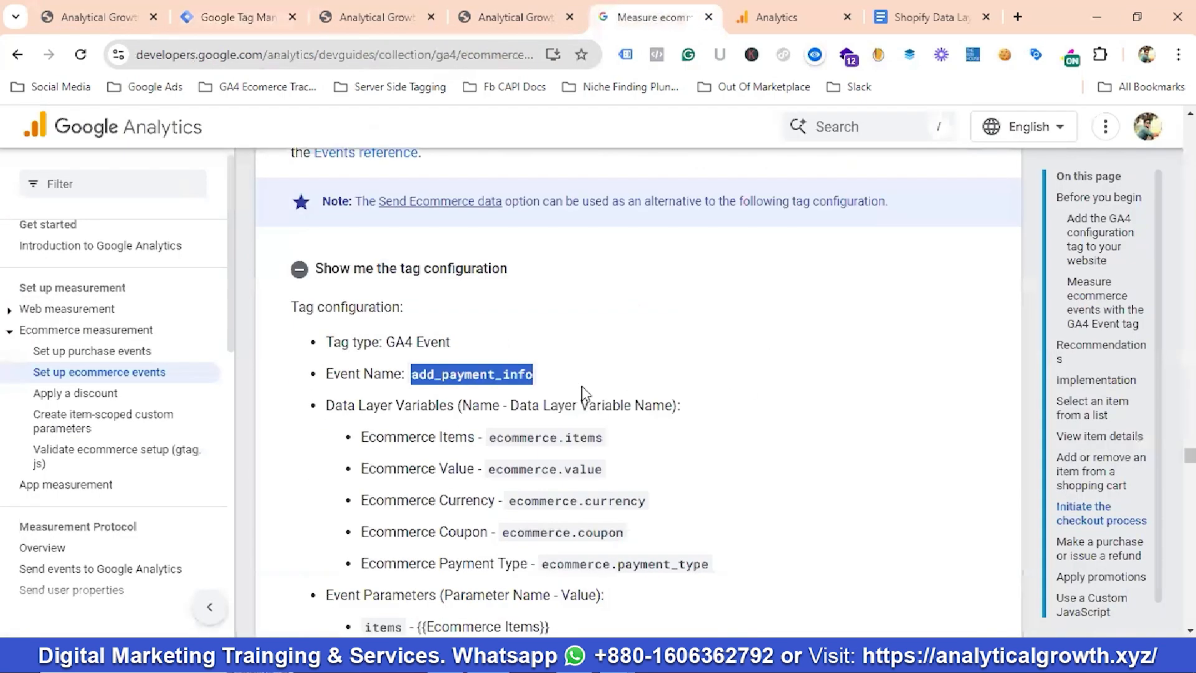
scroll(584, 393, down, 20)
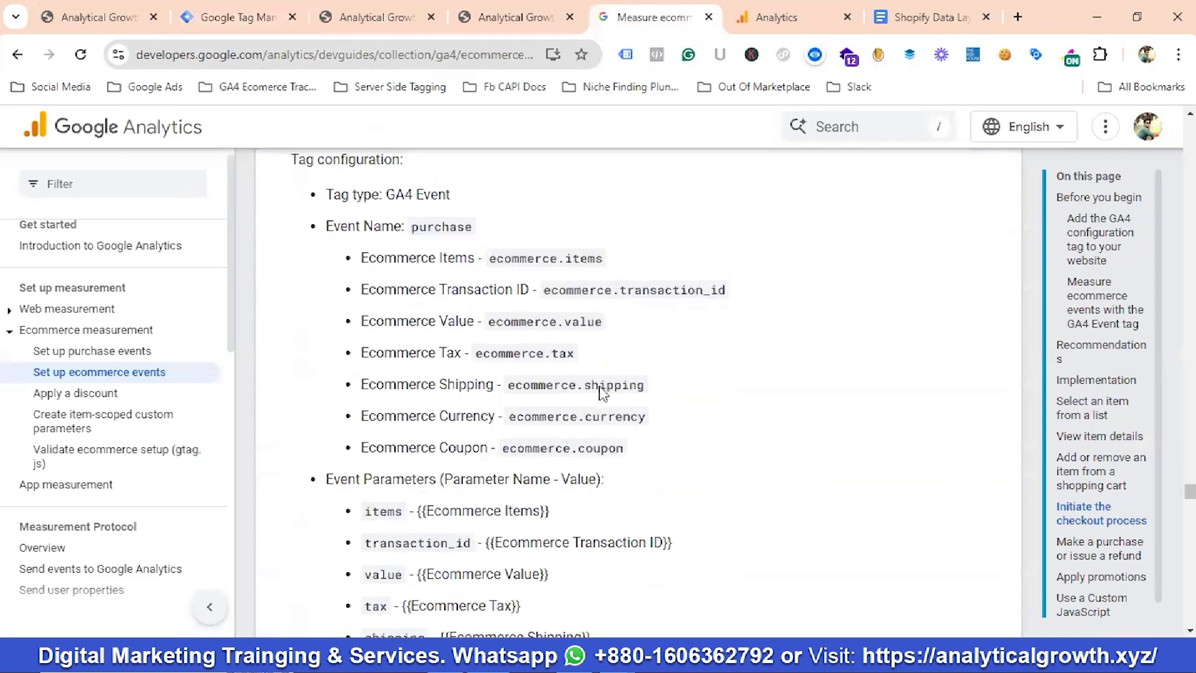
scroll(600, 391, up, 3)
double_click(432, 392)
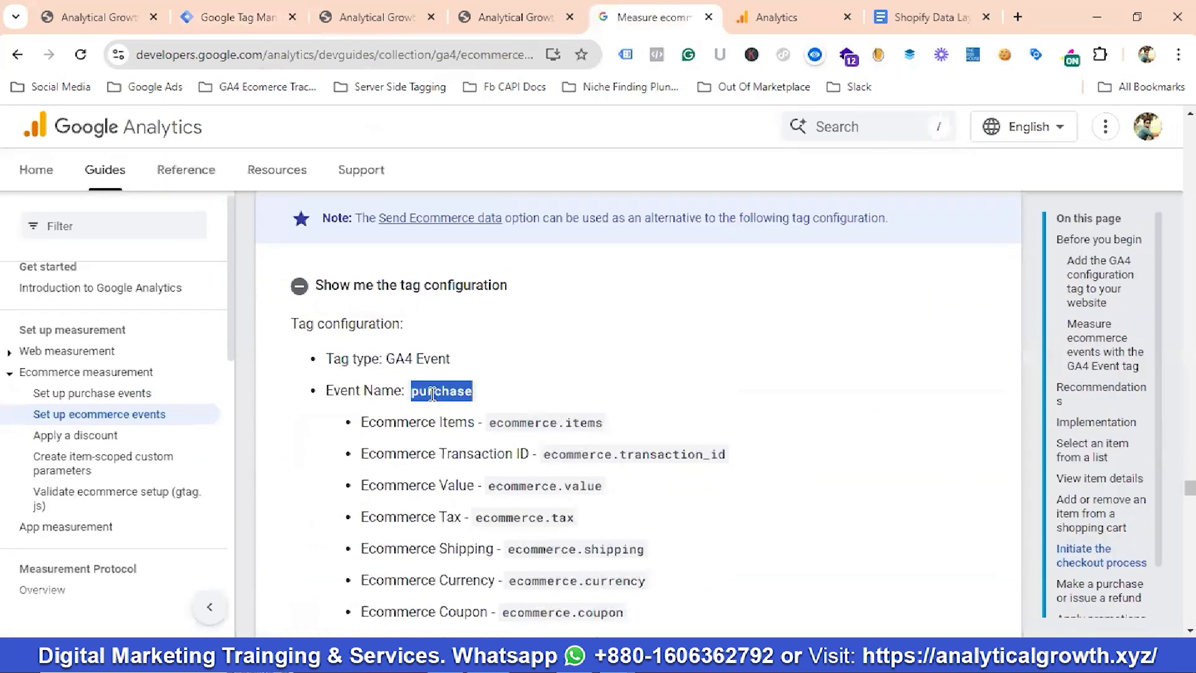
right_click(433, 392)
click(488, 173)
Step: Switch to Google Tag Manager and start a new trigger named purchase
click(237, 17)
click(1128, 251)
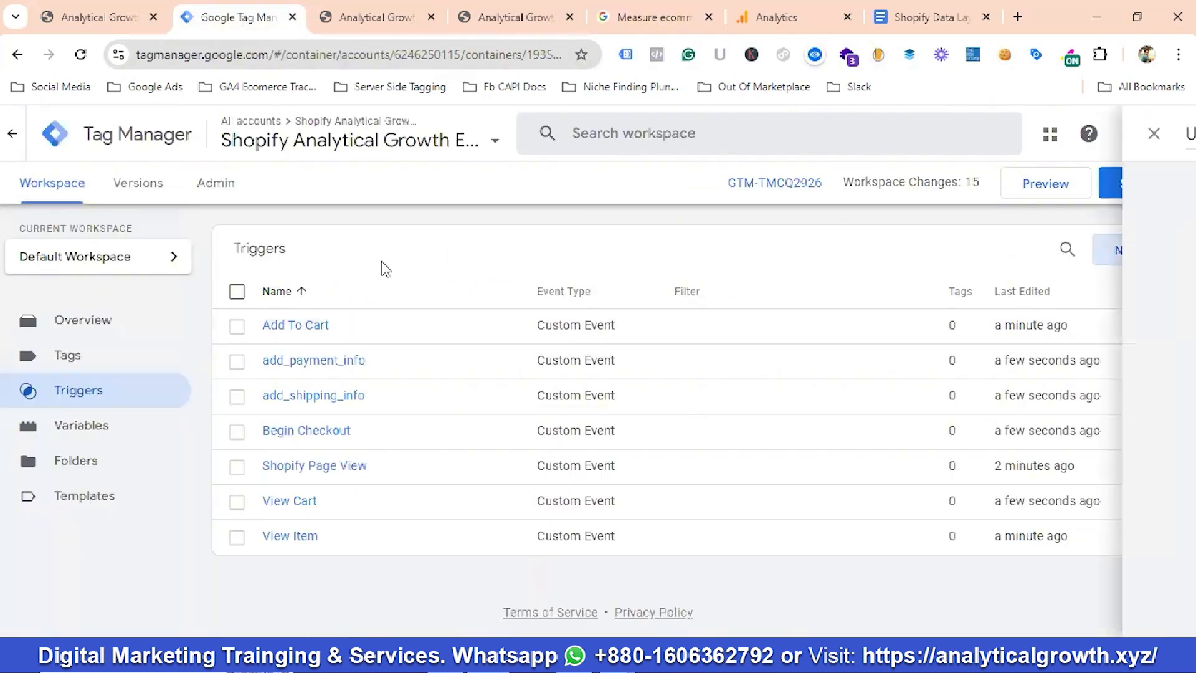
click(313, 136)
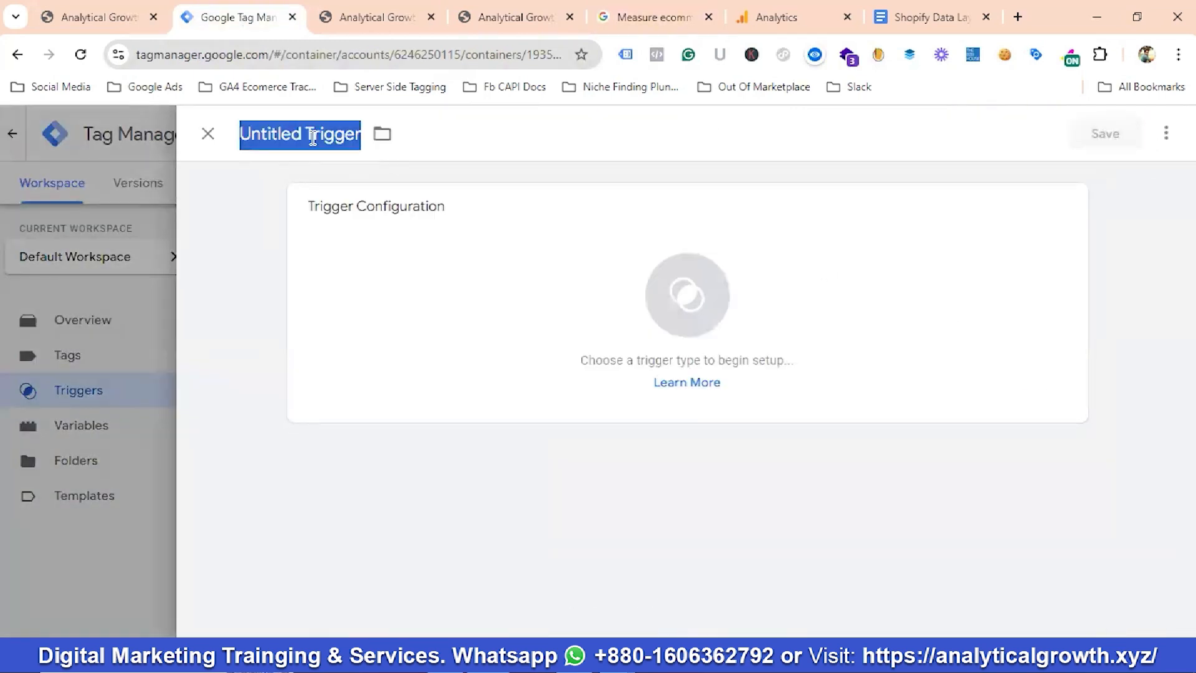
key(ctrl+v)
Step: Set the purchase trigger's type to Custom Event and open its event name for entry
click(685, 290)
scroll(754, 349, down, 3)
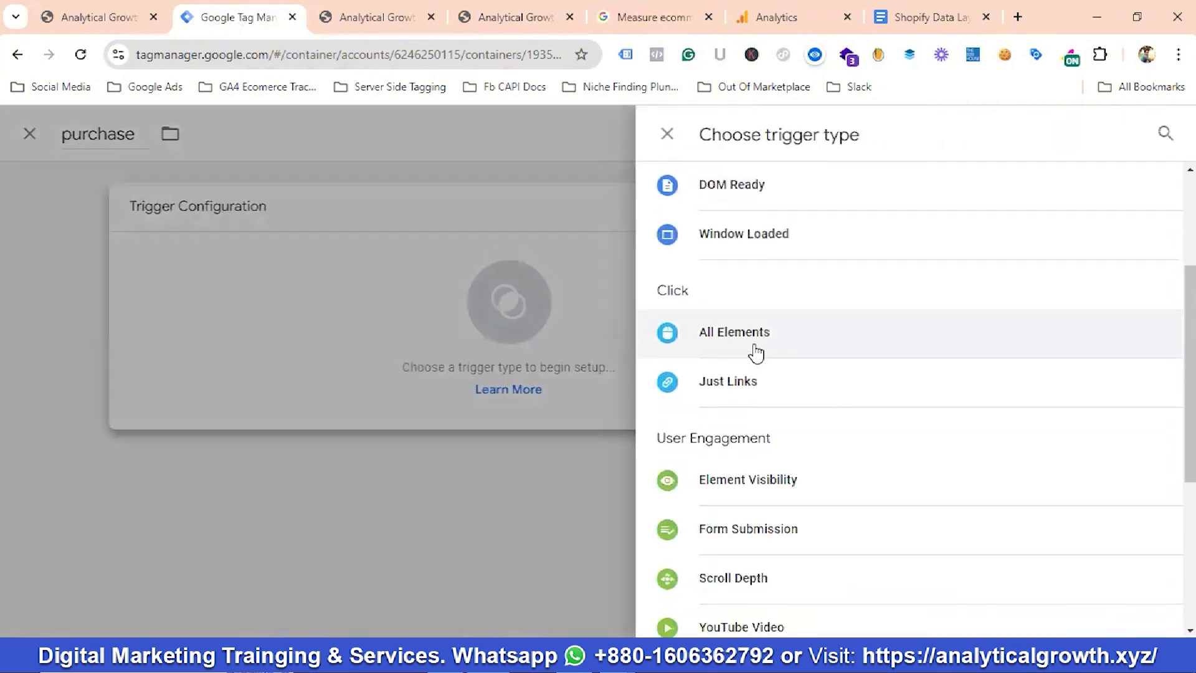
scroll(757, 354, down, 5)
click(767, 417)
click(398, 373)
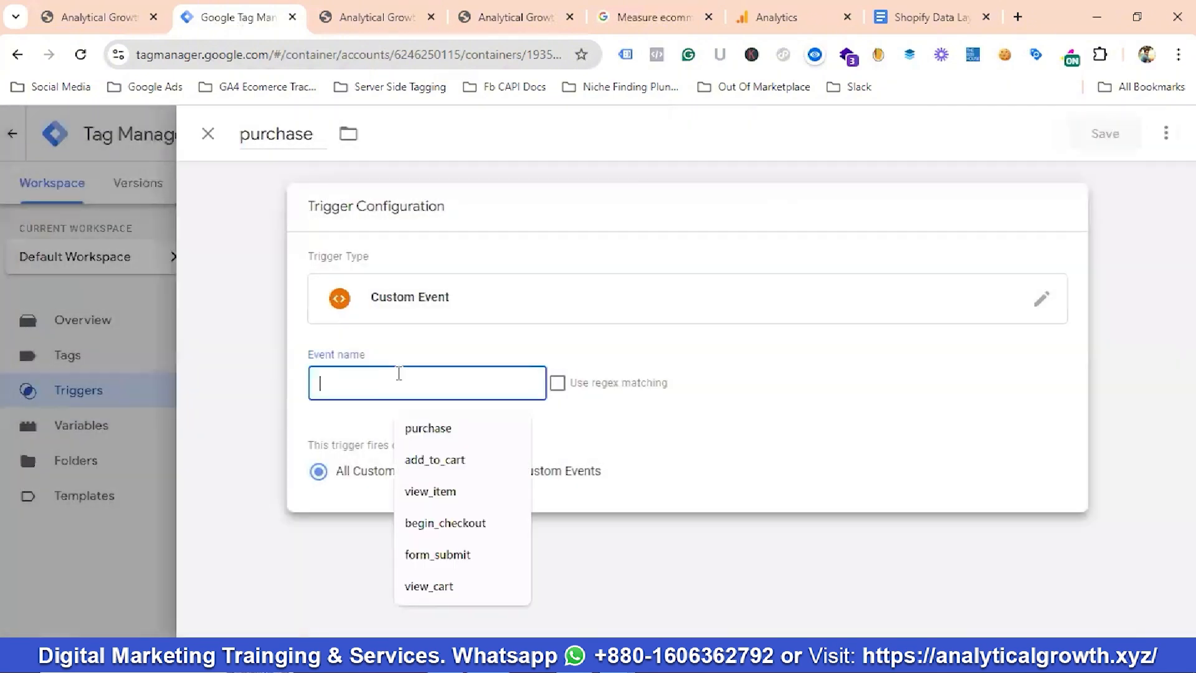
Step: Set the purchase trigger's custom event name to "purchase" and save the trigger
key(ctrl+v)
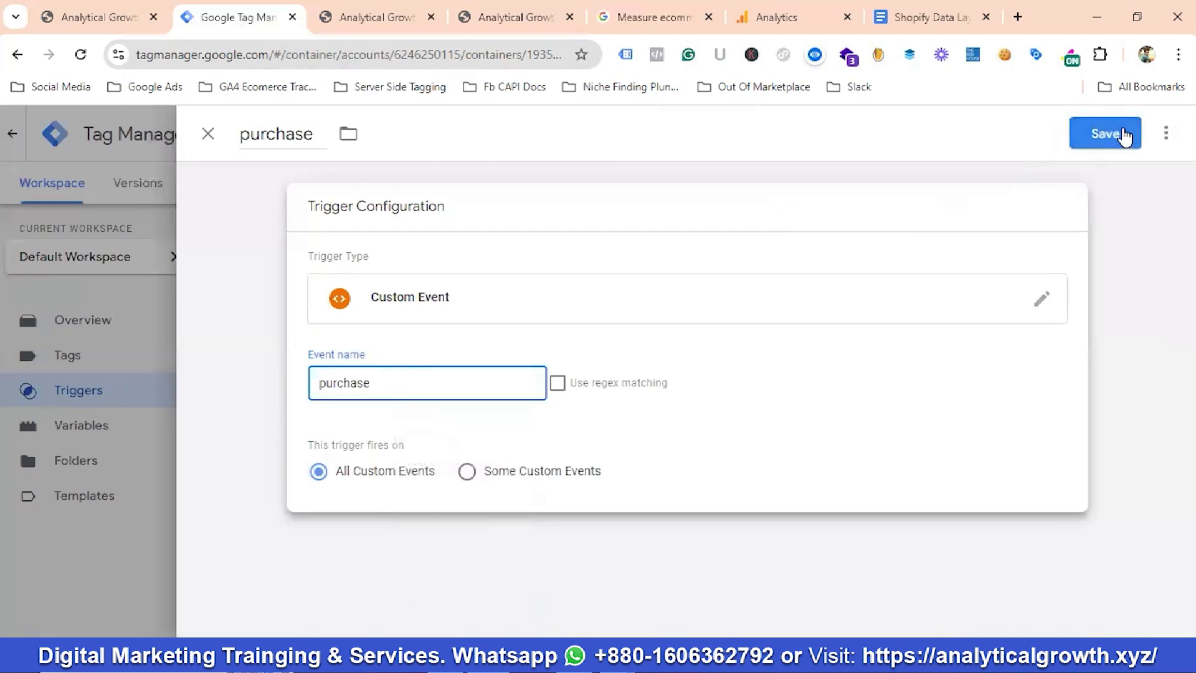
click(1115, 134)
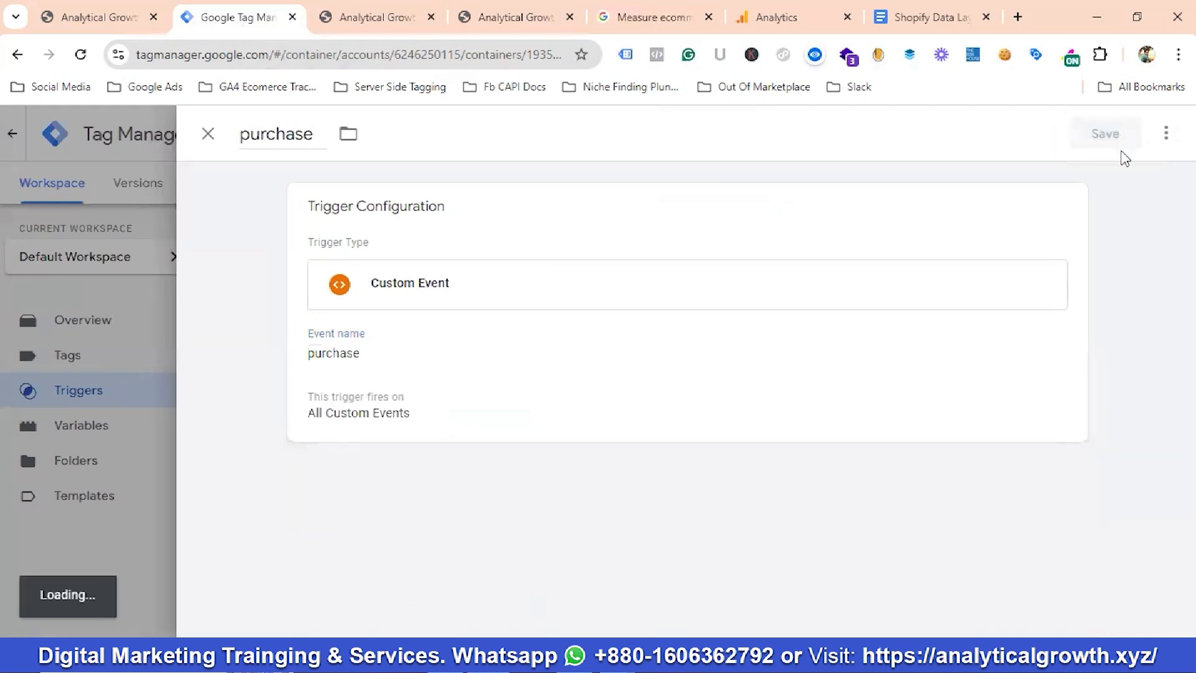
scroll(515, 419, down, 1)
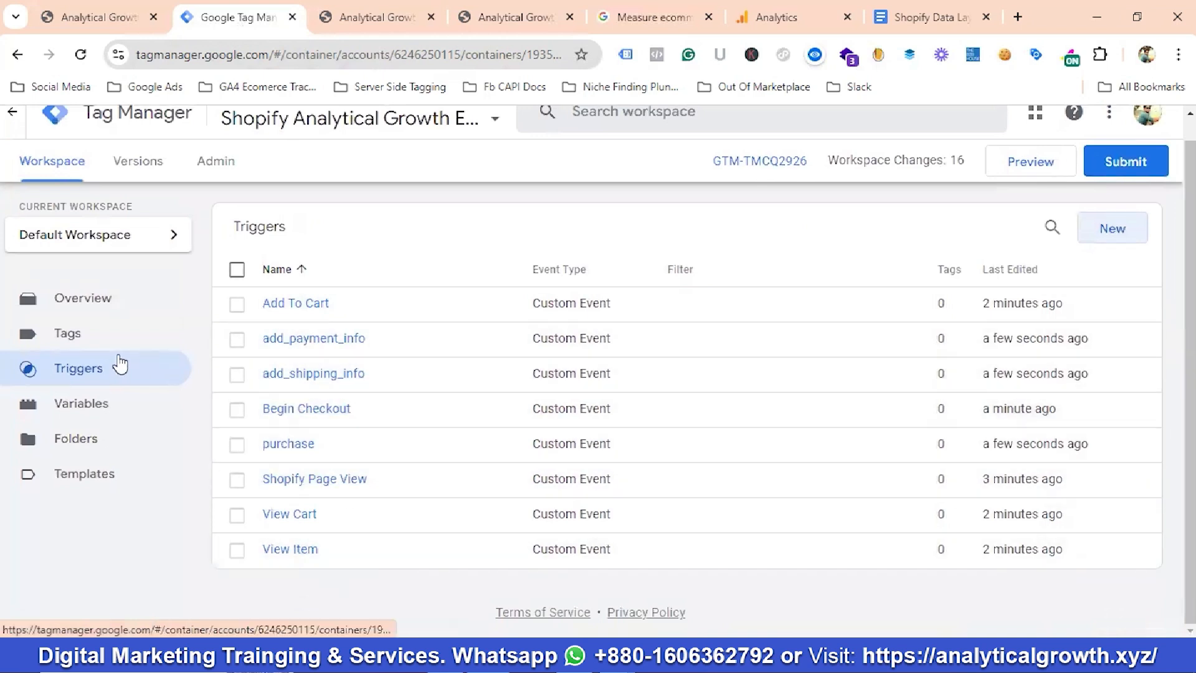
Step: Create a new tag in the container and name it "Google Tag | GA4"
click(76, 340)
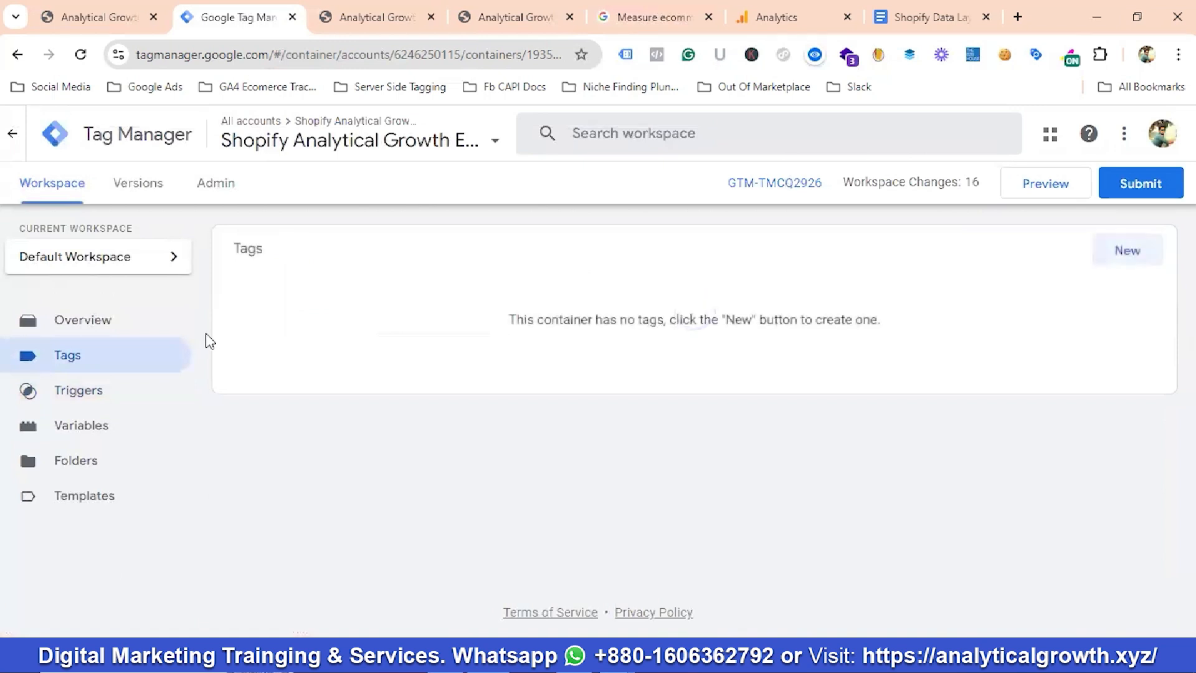
click(1127, 255)
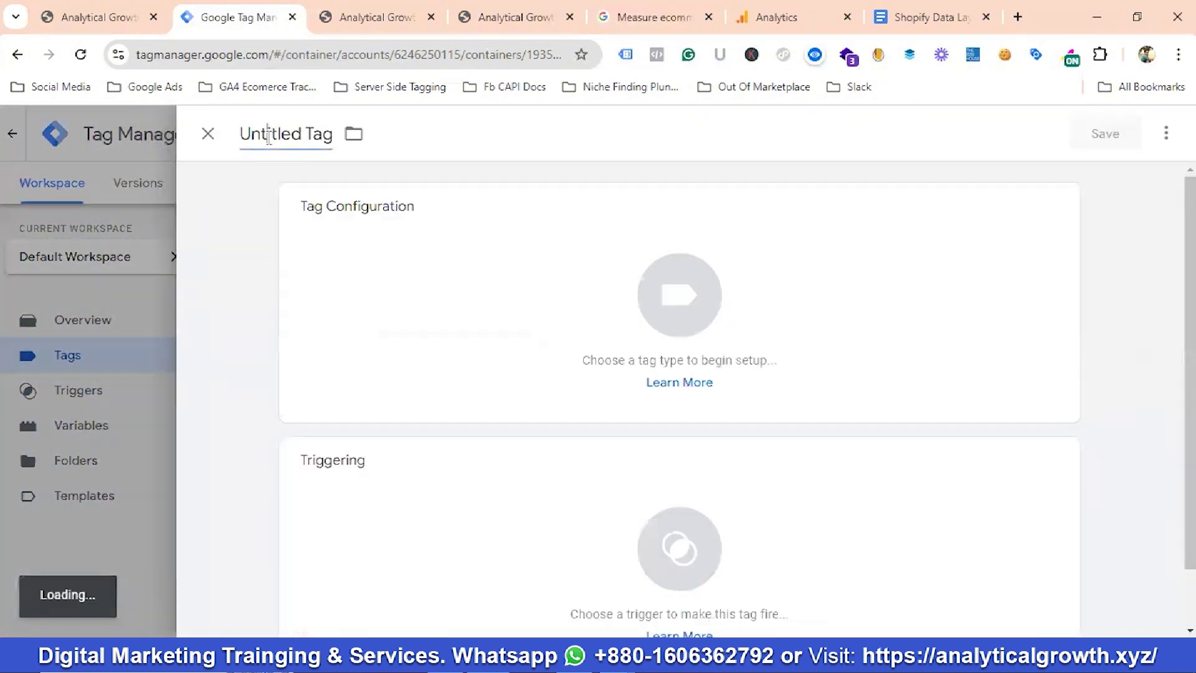
click(269, 136)
key(BackSpace)
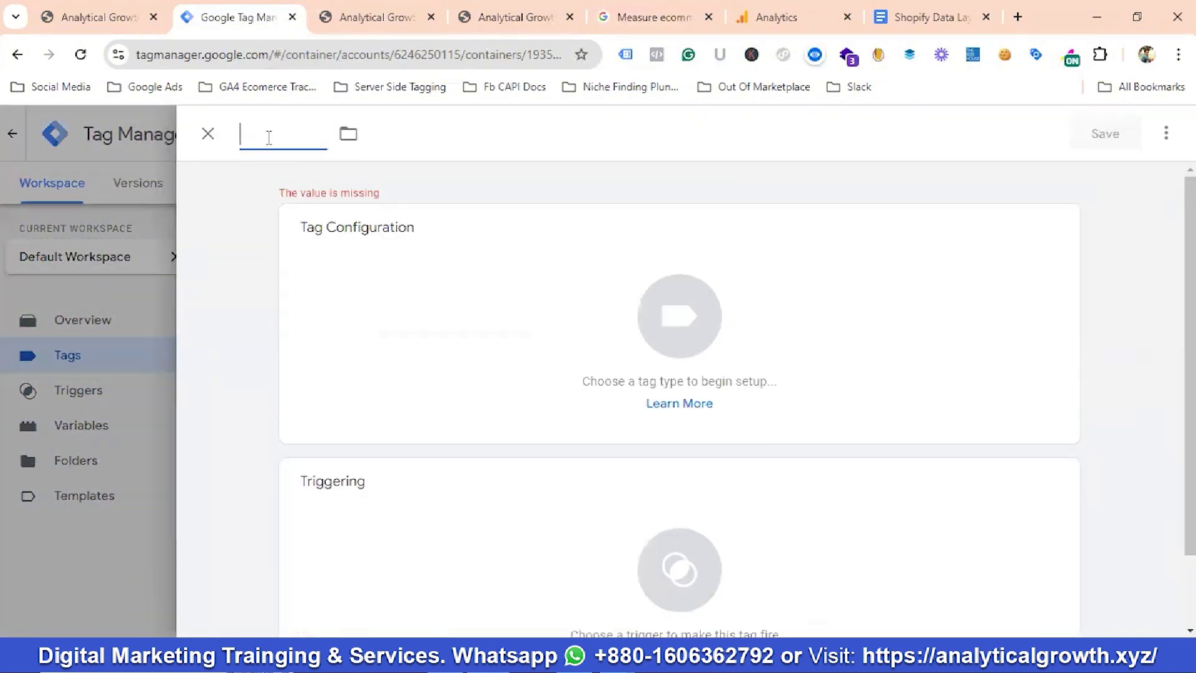
text(Google)
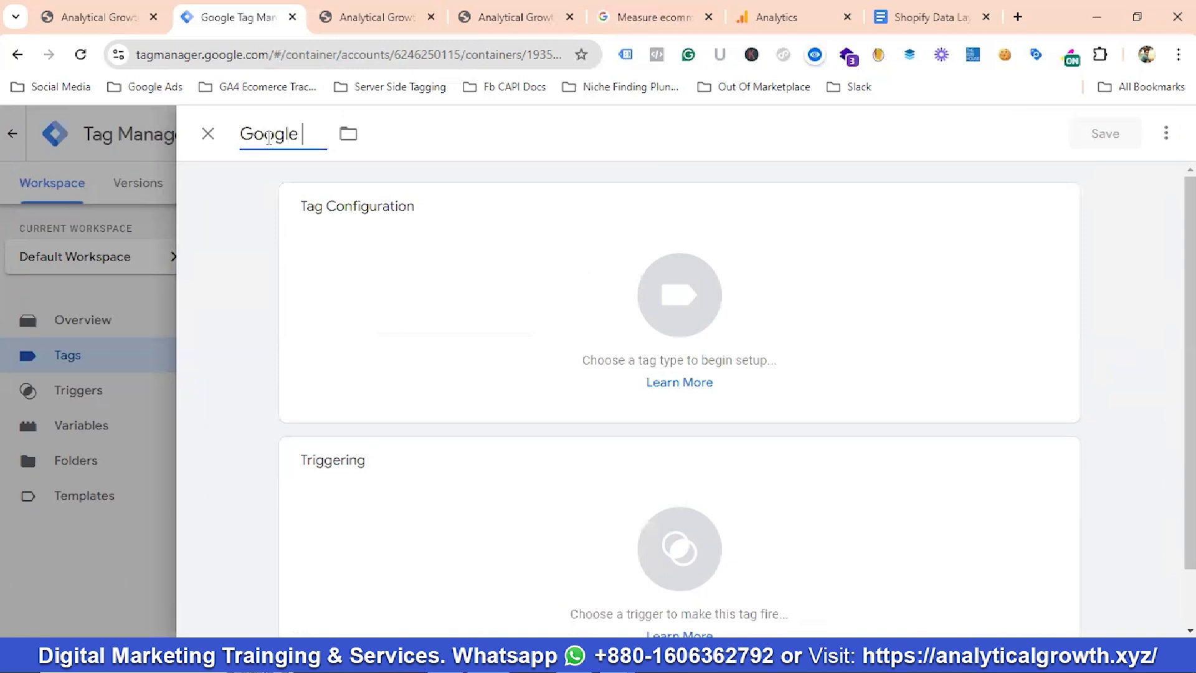
text( Tag |)
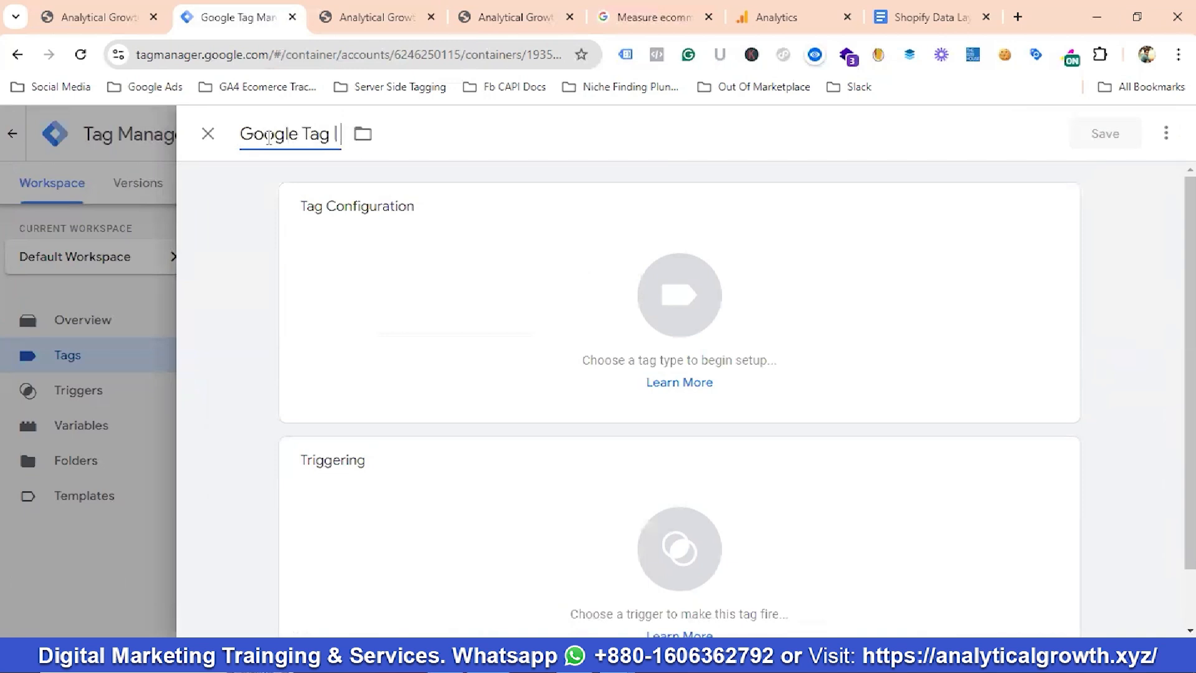
text( GA4)
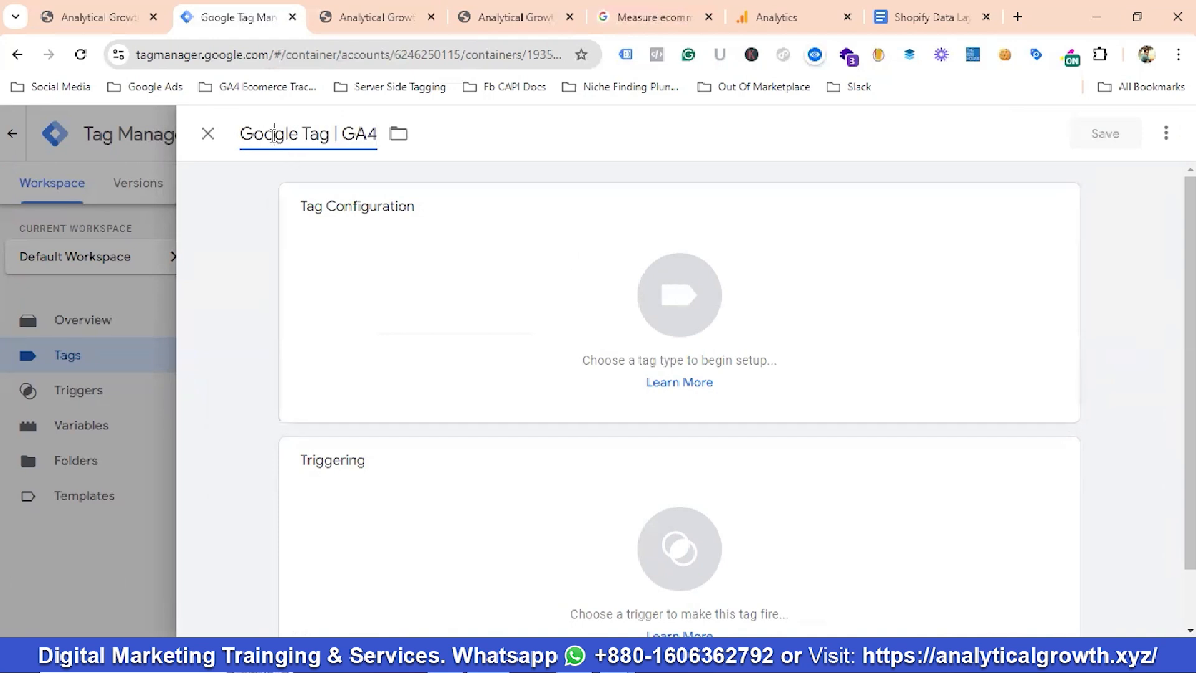
key(BackSpace)
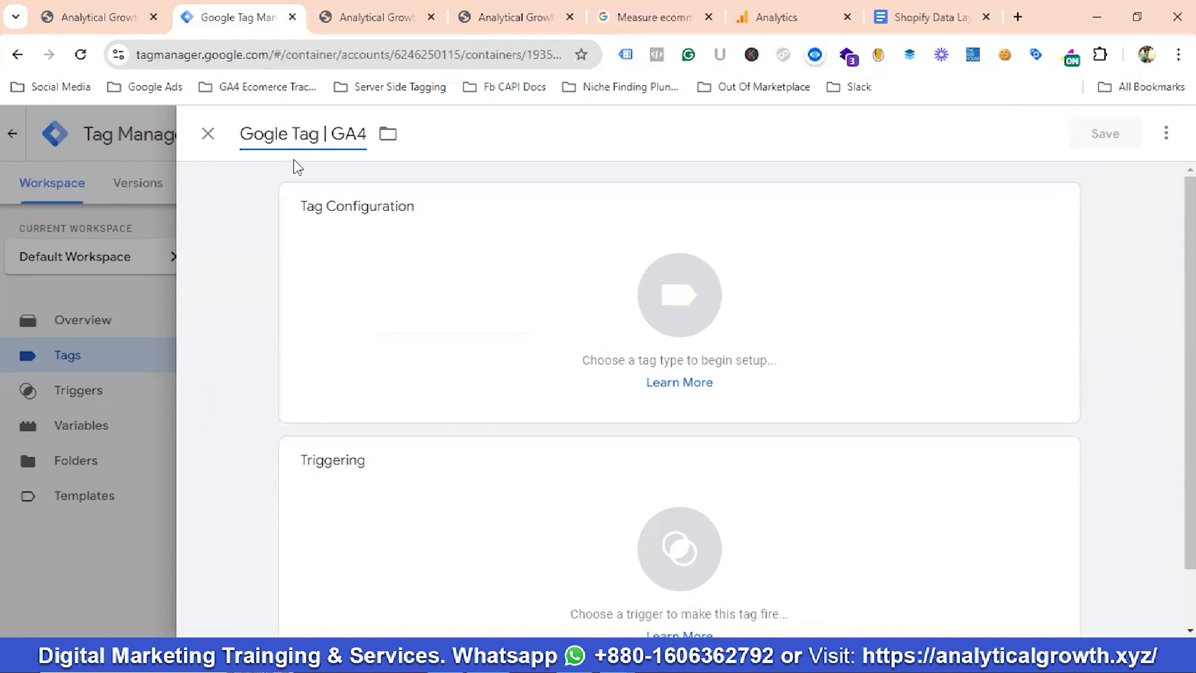
text(g)
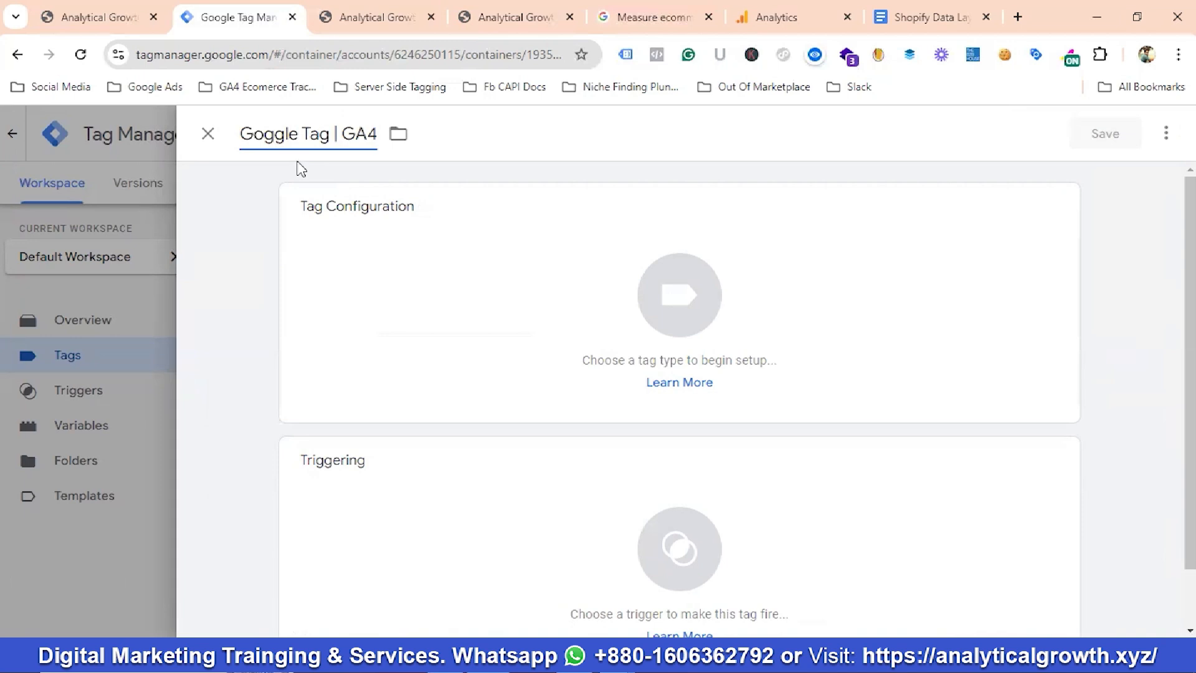
key(BackSpace)
text(o)
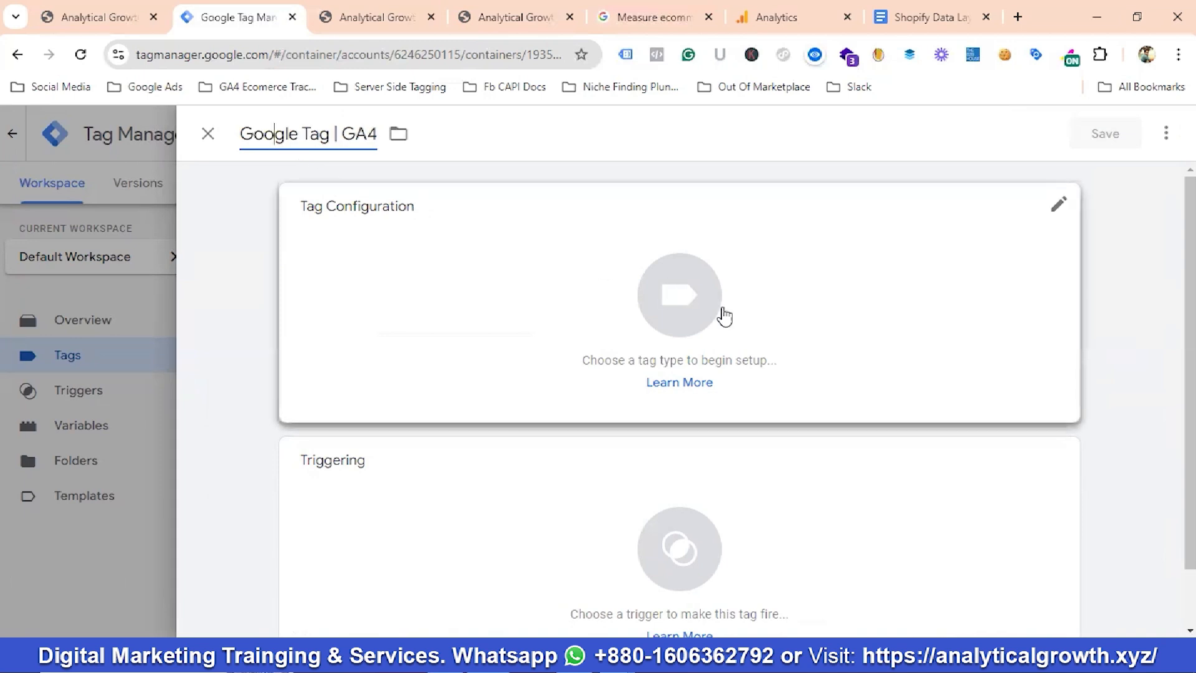
Step: Set the tag type to Google Tag from the Google Analytics tag types
click(679, 301)
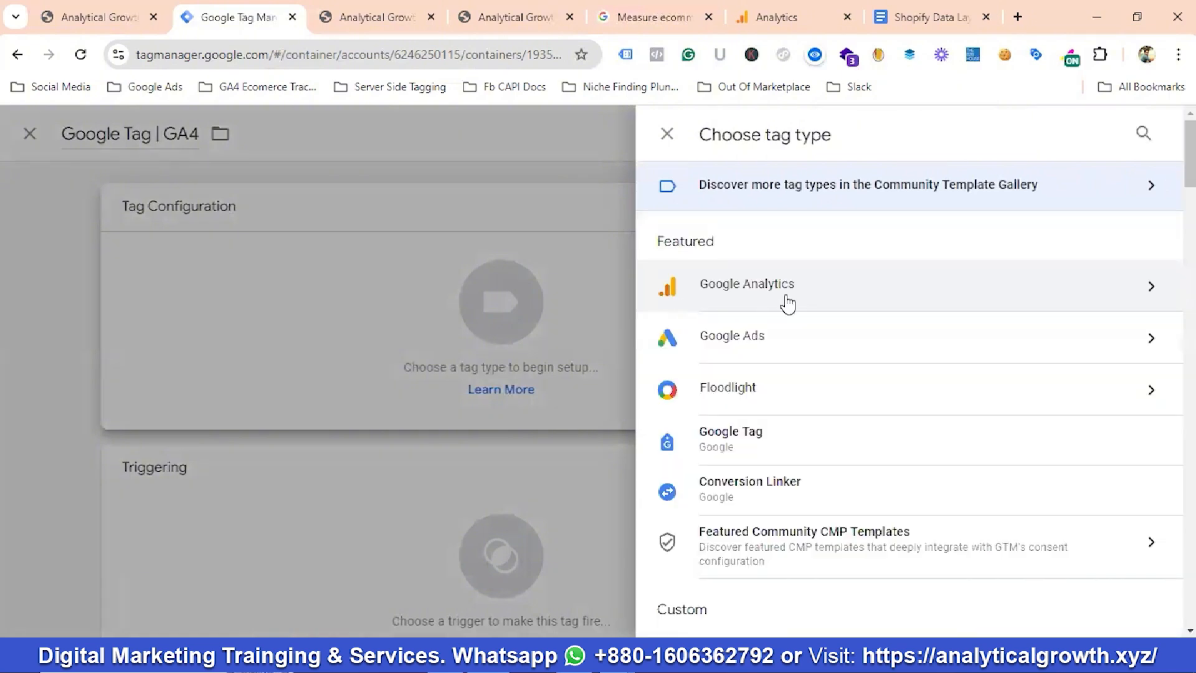
click(787, 304)
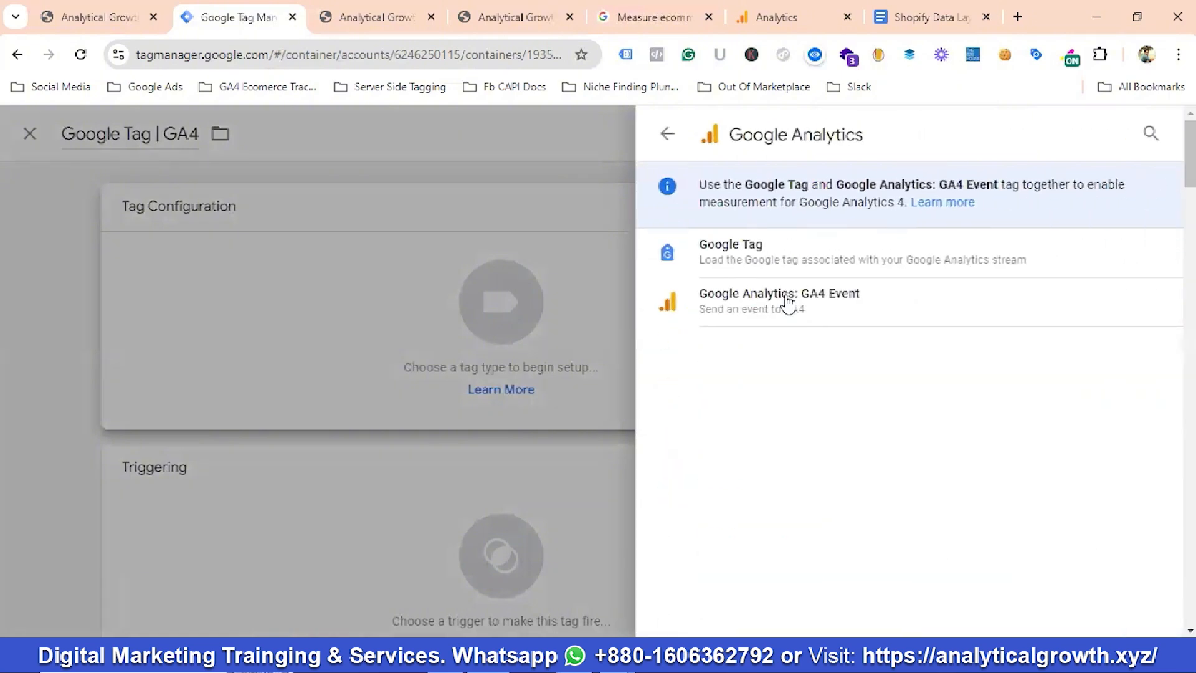
click(752, 260)
Step: Copy the measurement ID G-2SL0WKH86W from the Analytics web stream details and enter it as the tag's Tag ID
click(376, 385)
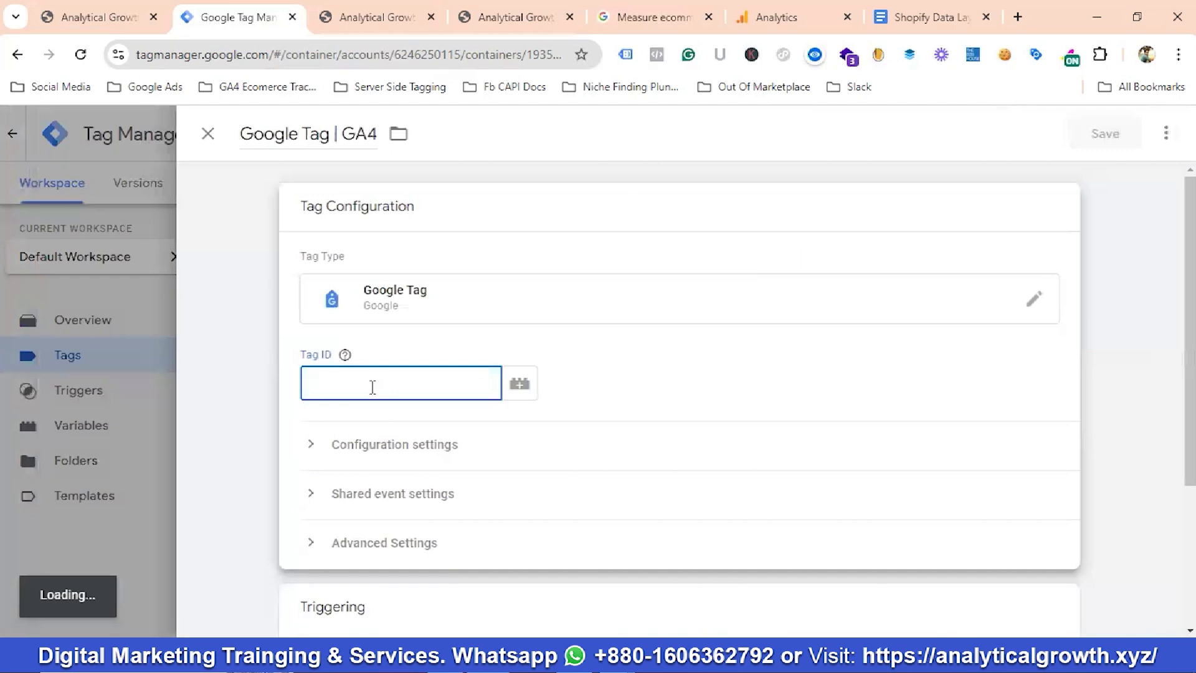
click(794, 17)
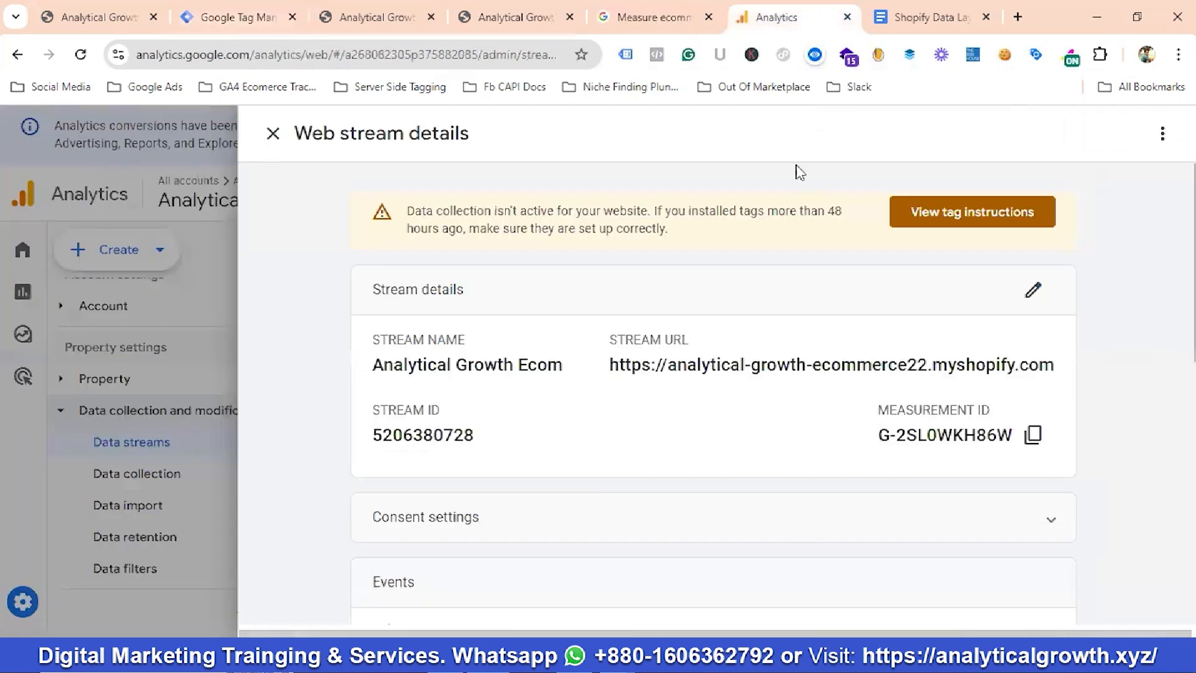
click(1033, 434)
click(248, 13)
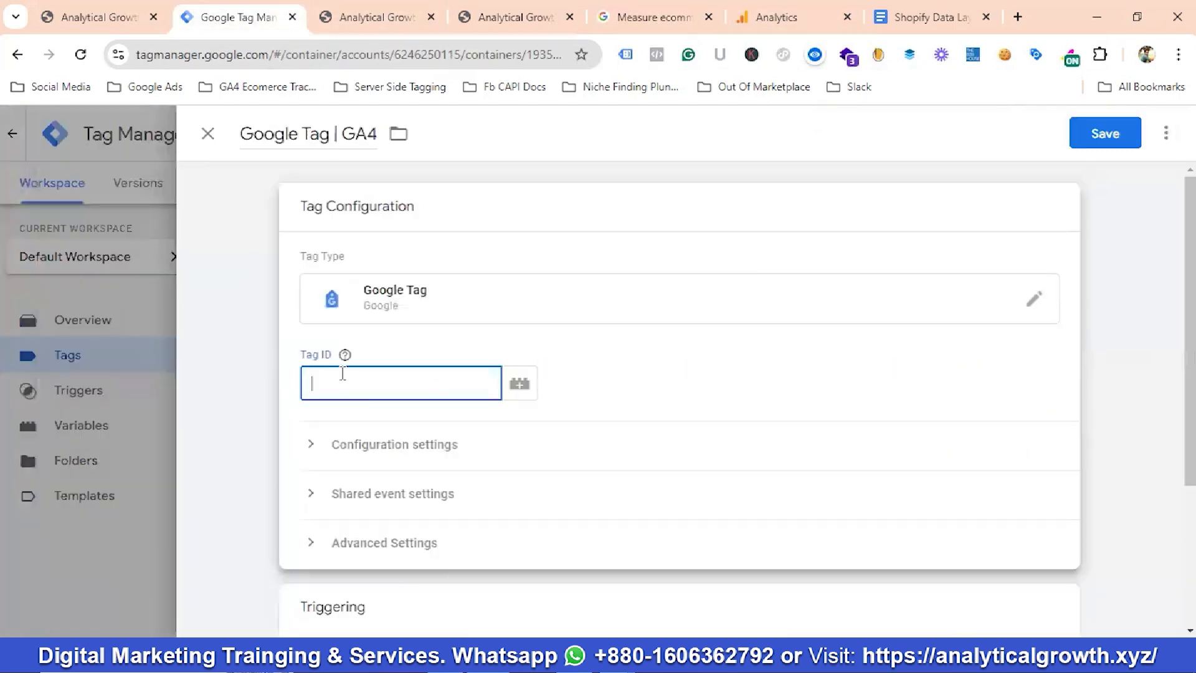
key(ctrl+v)
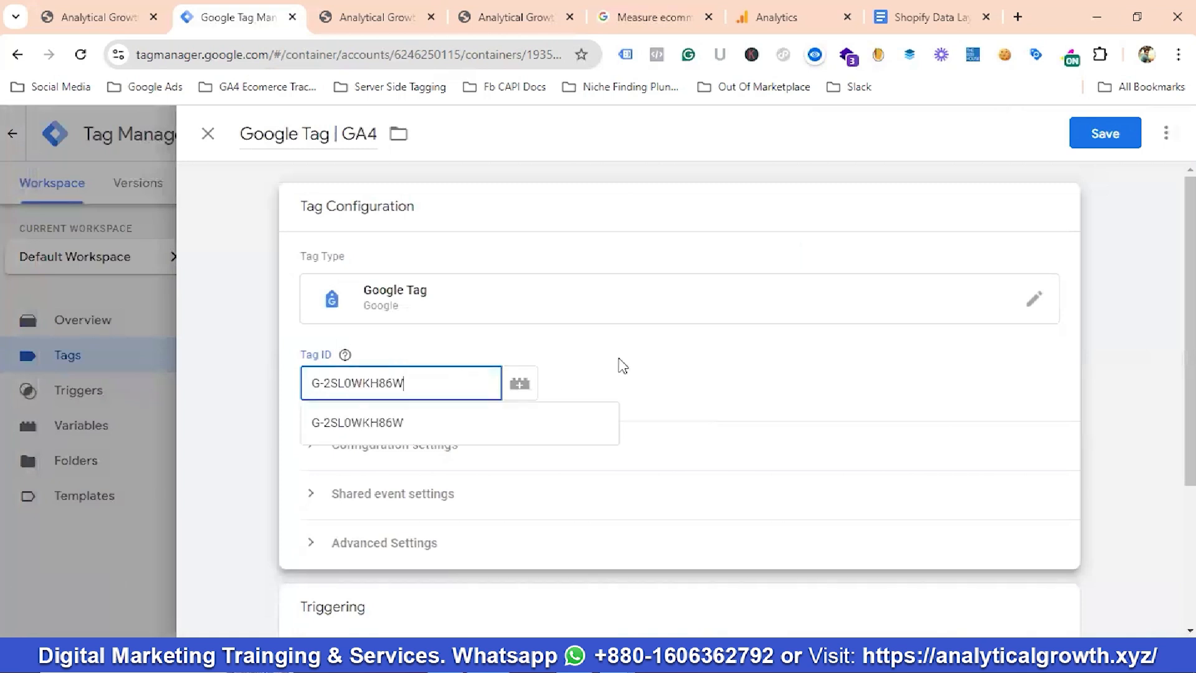
click(383, 424)
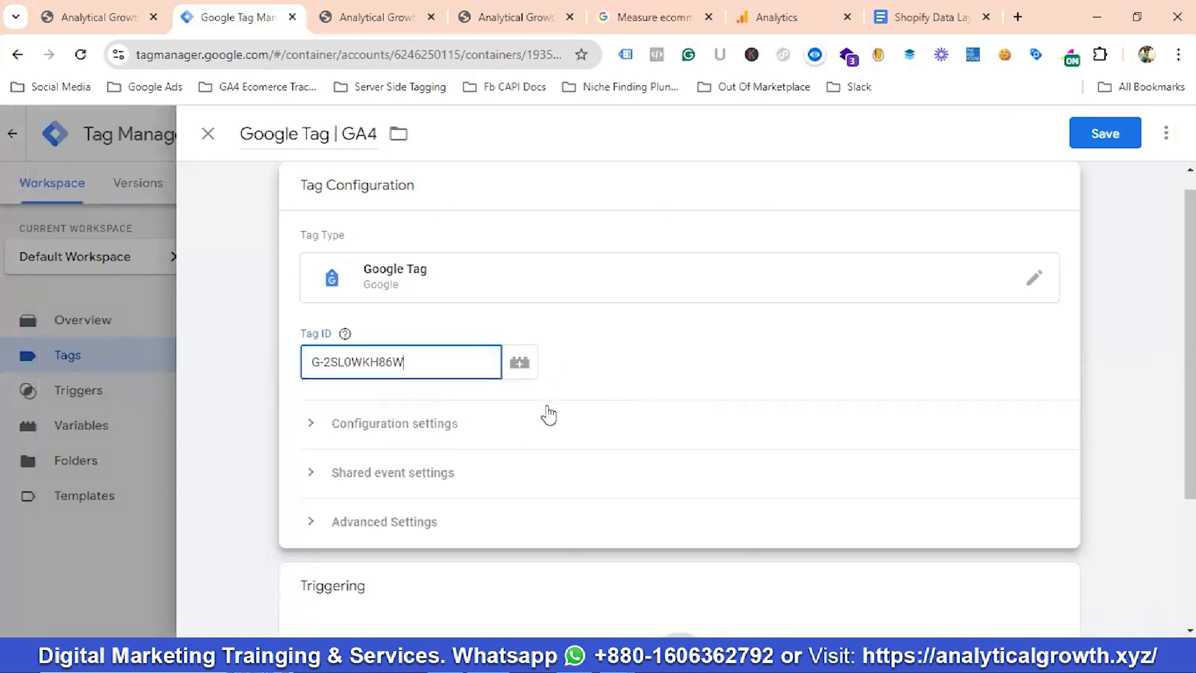
Step: Assign the Shopify Page View trigger to the Google Tag and save the tag
scroll(546, 411, down, 3)
click(690, 489)
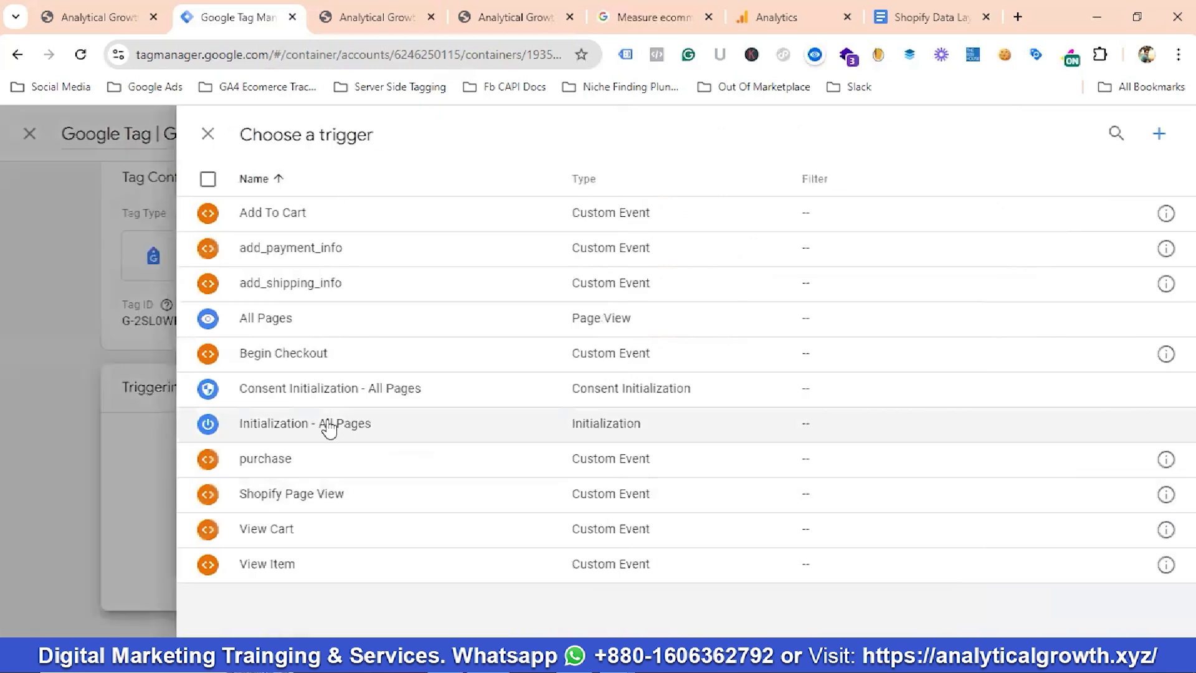
click(306, 495)
click(1112, 134)
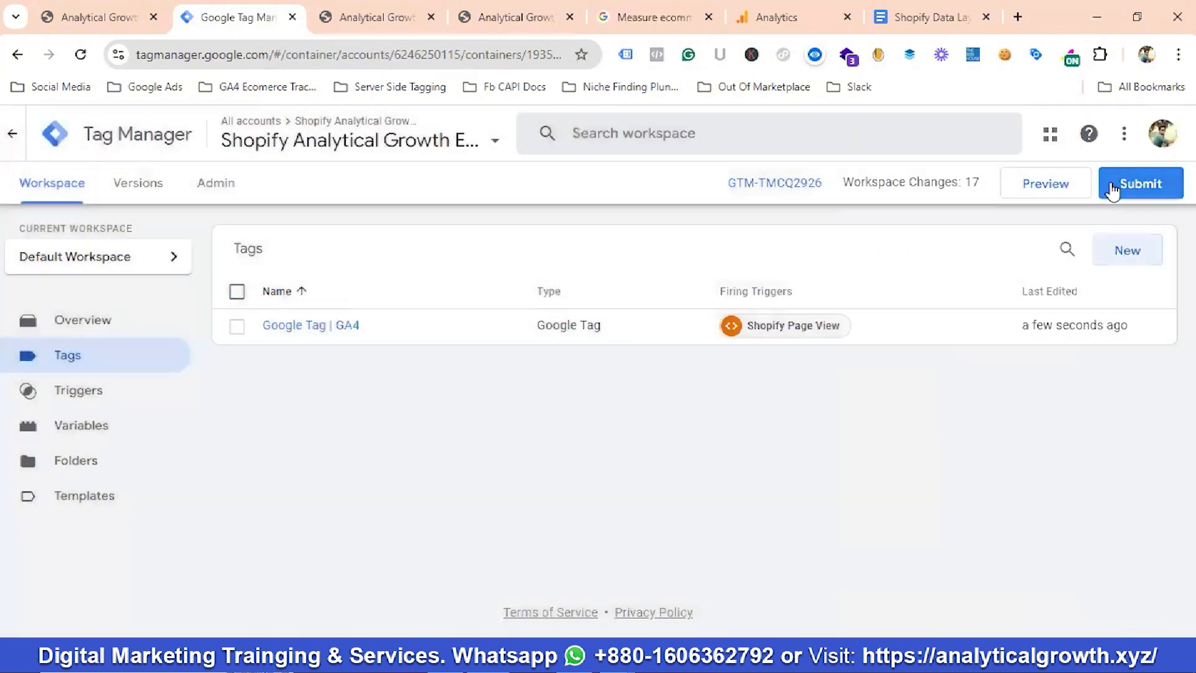
Step: Create another new tag and name it "GA4 Event Name - View Item"
click(1126, 255)
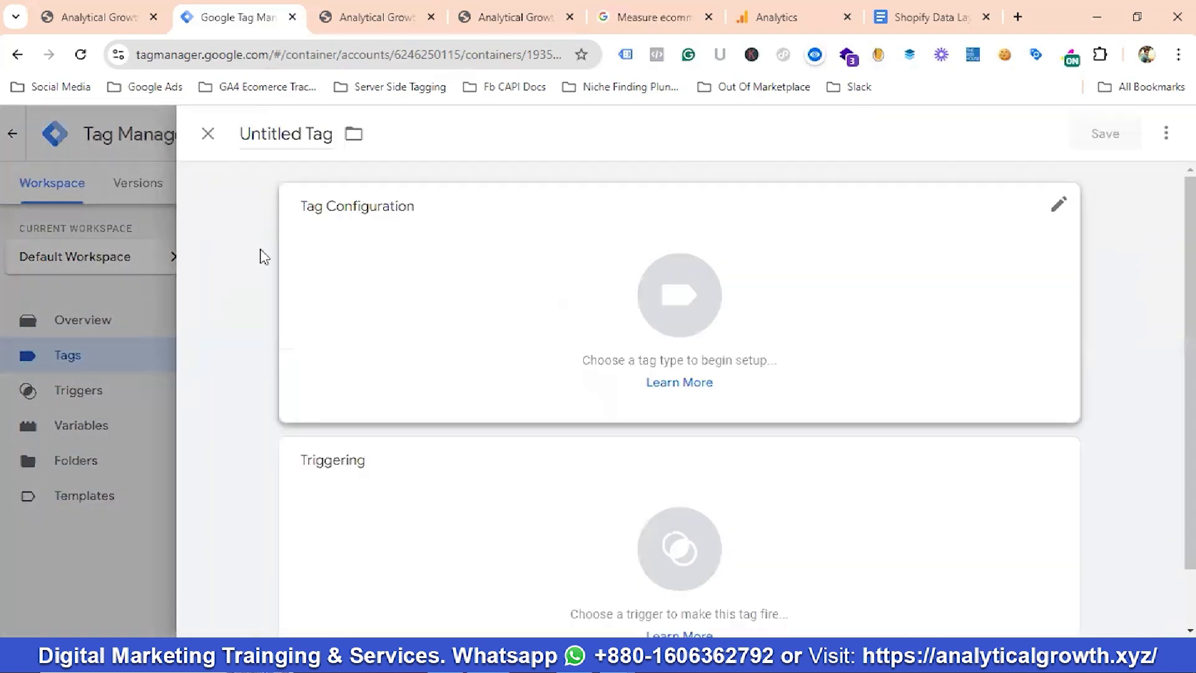
click(295, 138)
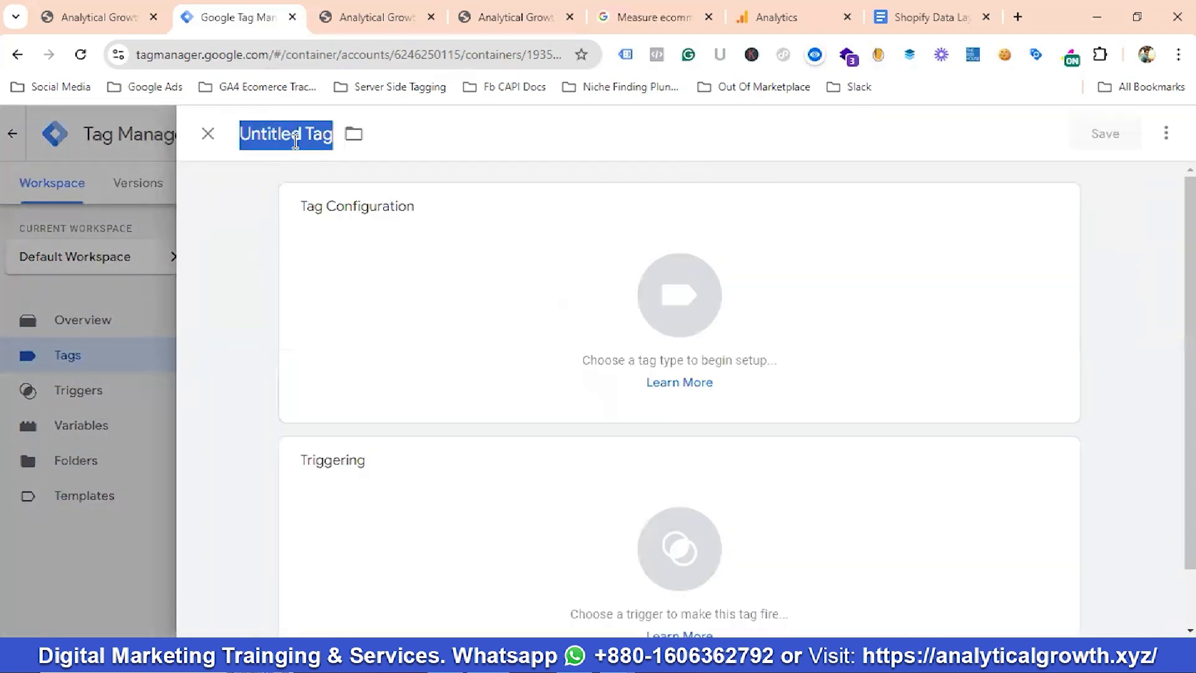
key(BackSpace)
text(G)
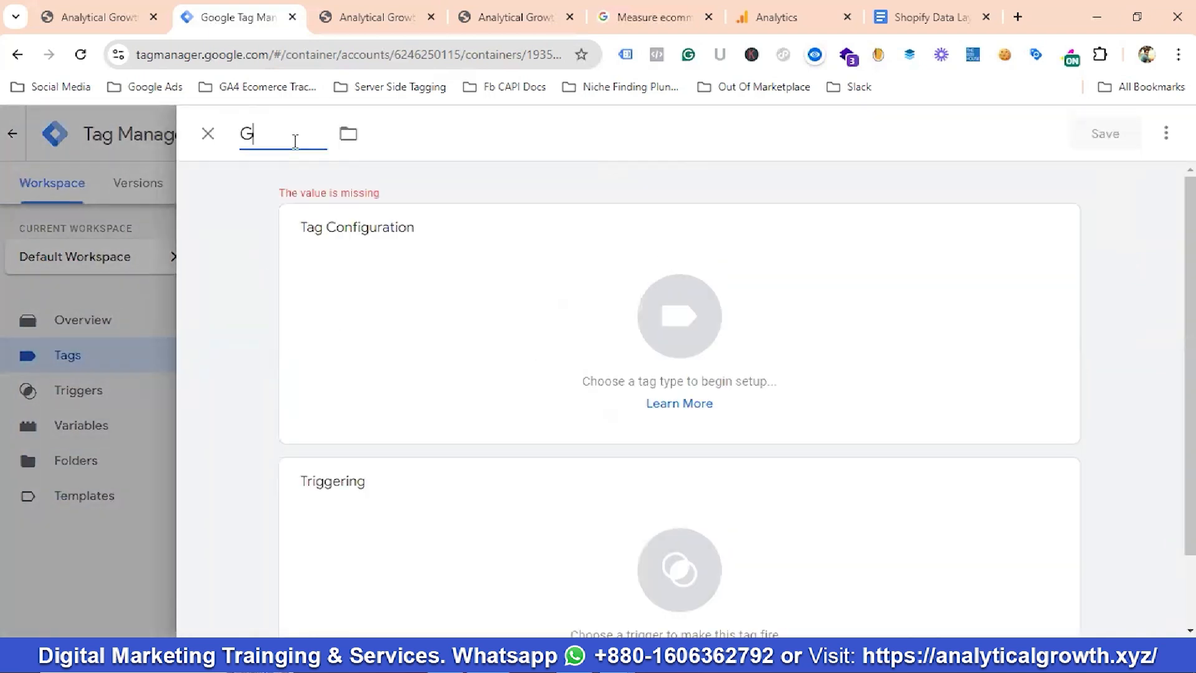
text(A4 Event)
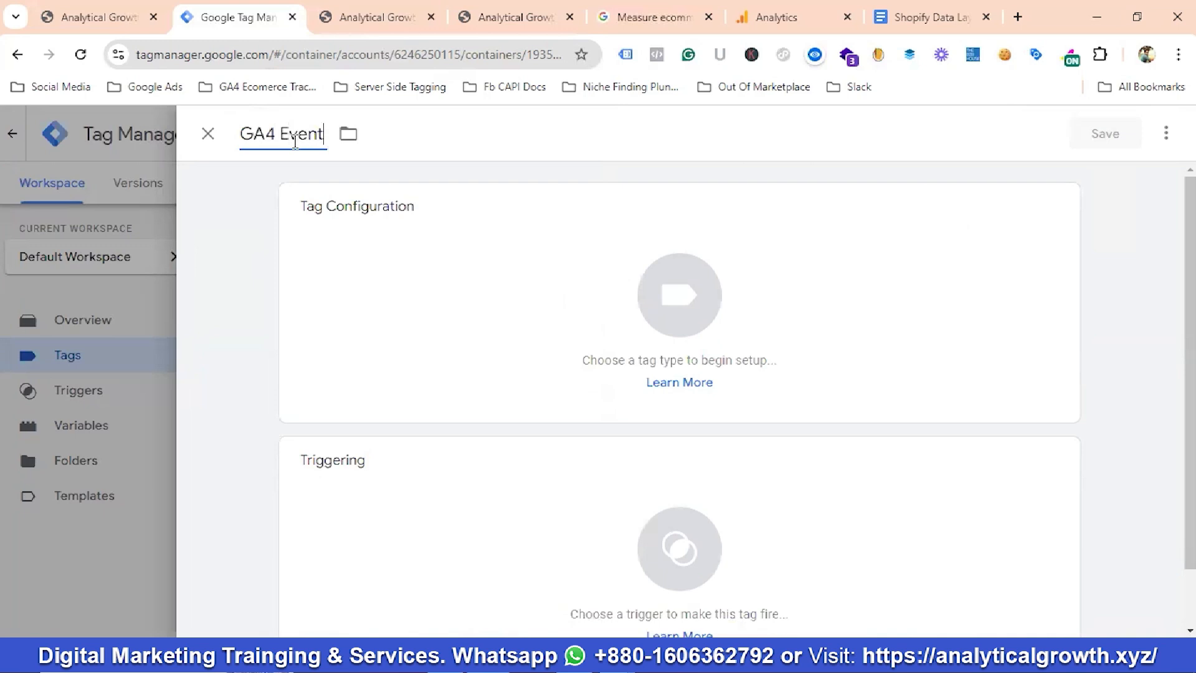
text( Name)
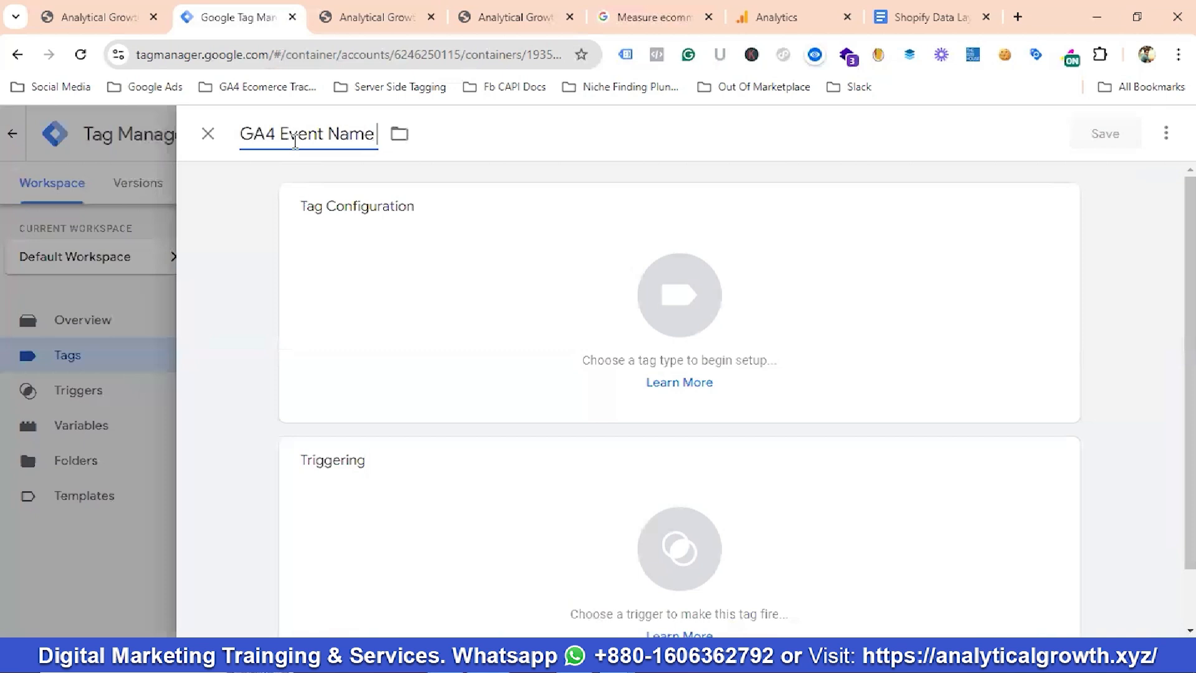
text( - View )
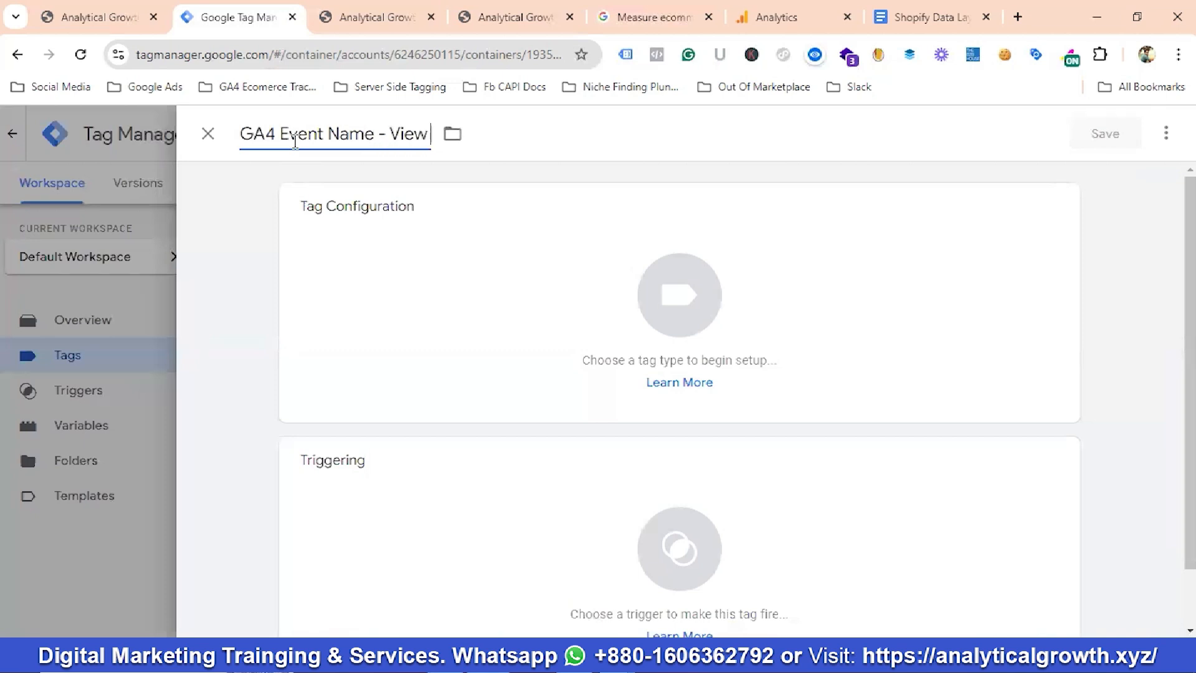
text(Item)
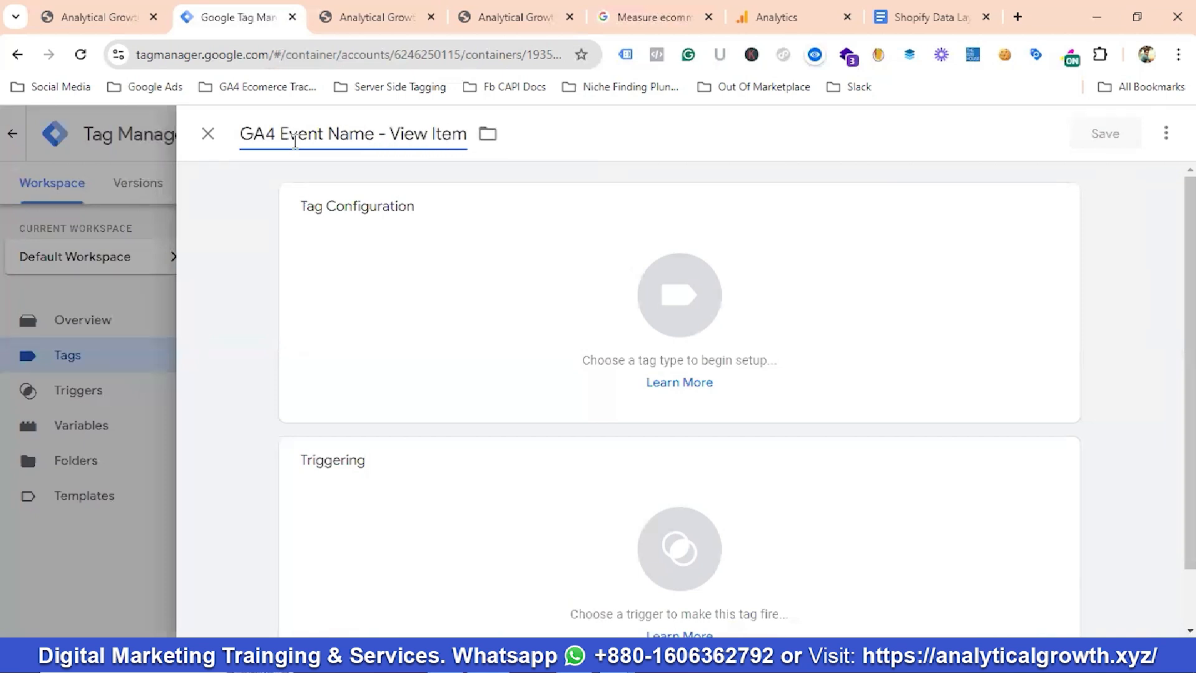
Step: Set the View Item tag's type to Google Analytics: GA4 Event
click(671, 290)
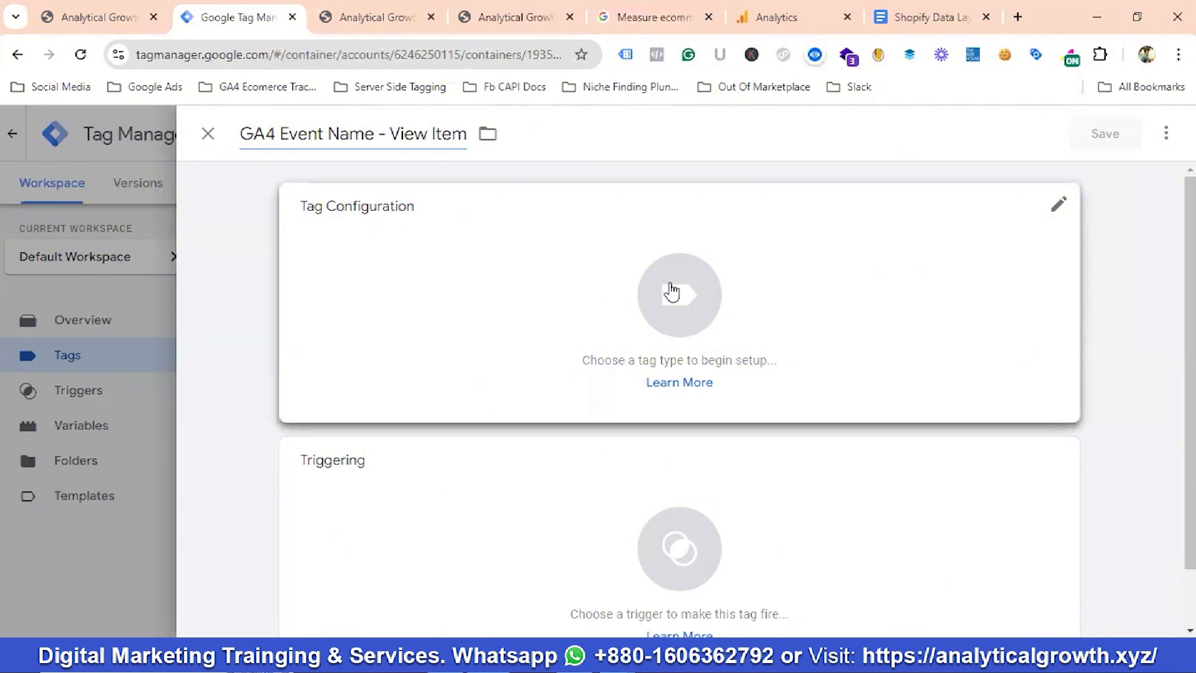
click(671, 290)
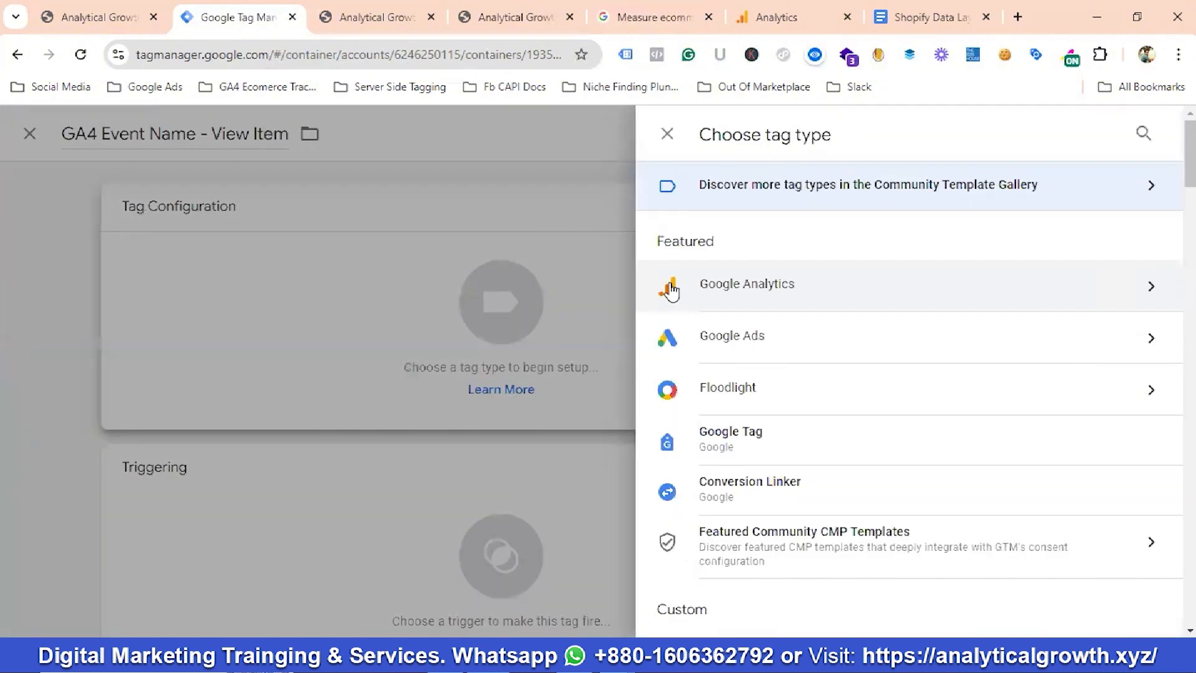
click(738, 288)
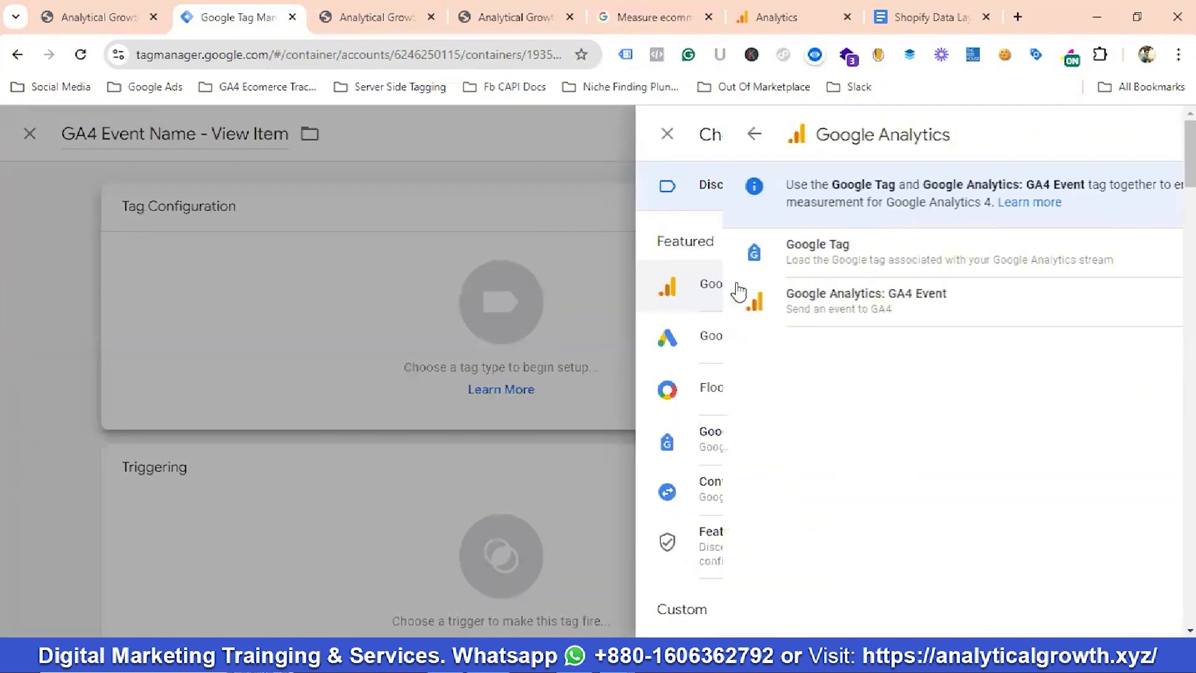
click(768, 313)
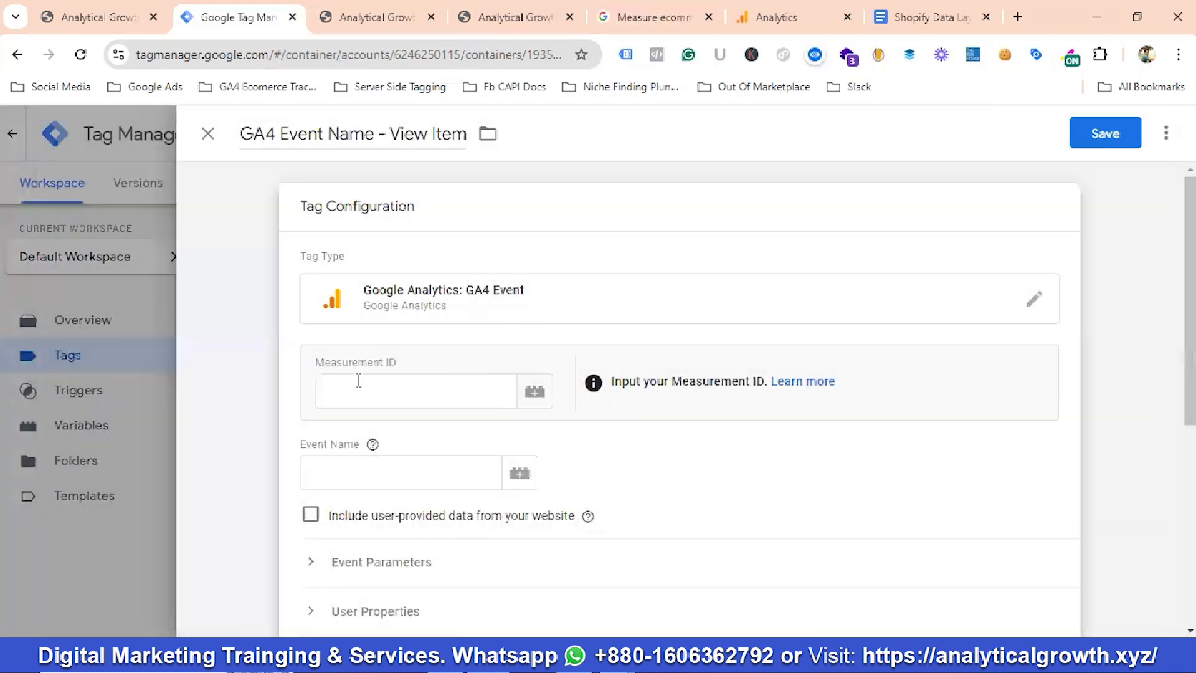
Step: Set the View Item tag's Measurement ID to the {{GA4 Measurement Id}} variable
click(395, 387)
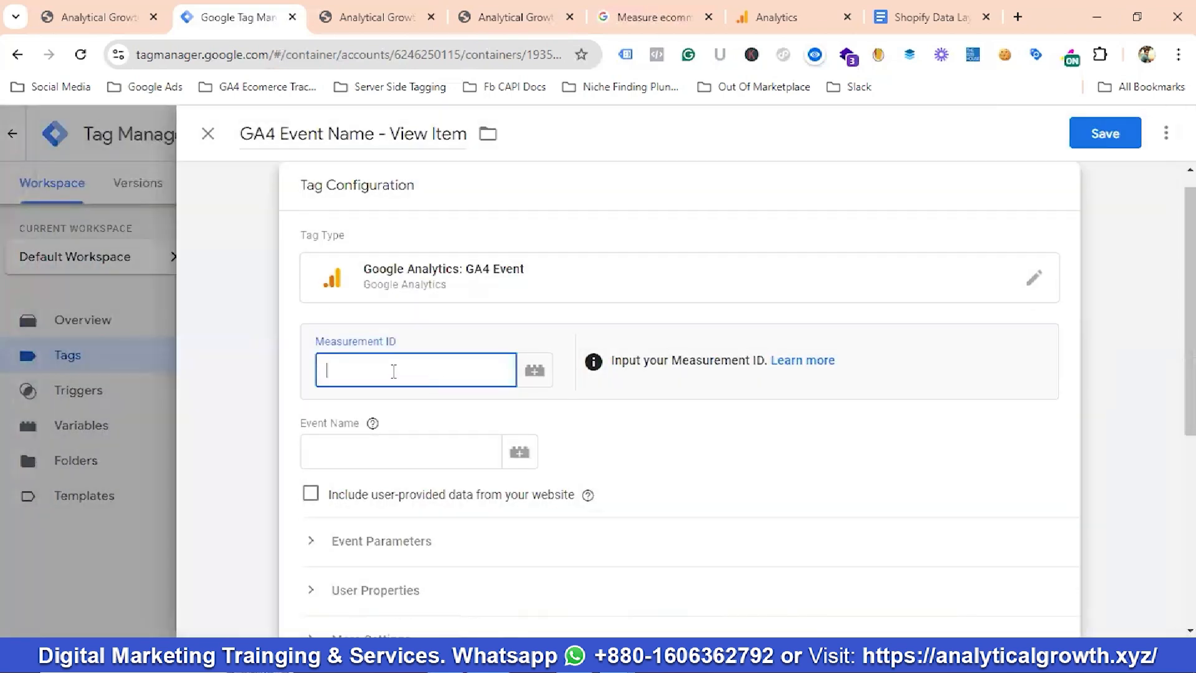
text({{GA4)
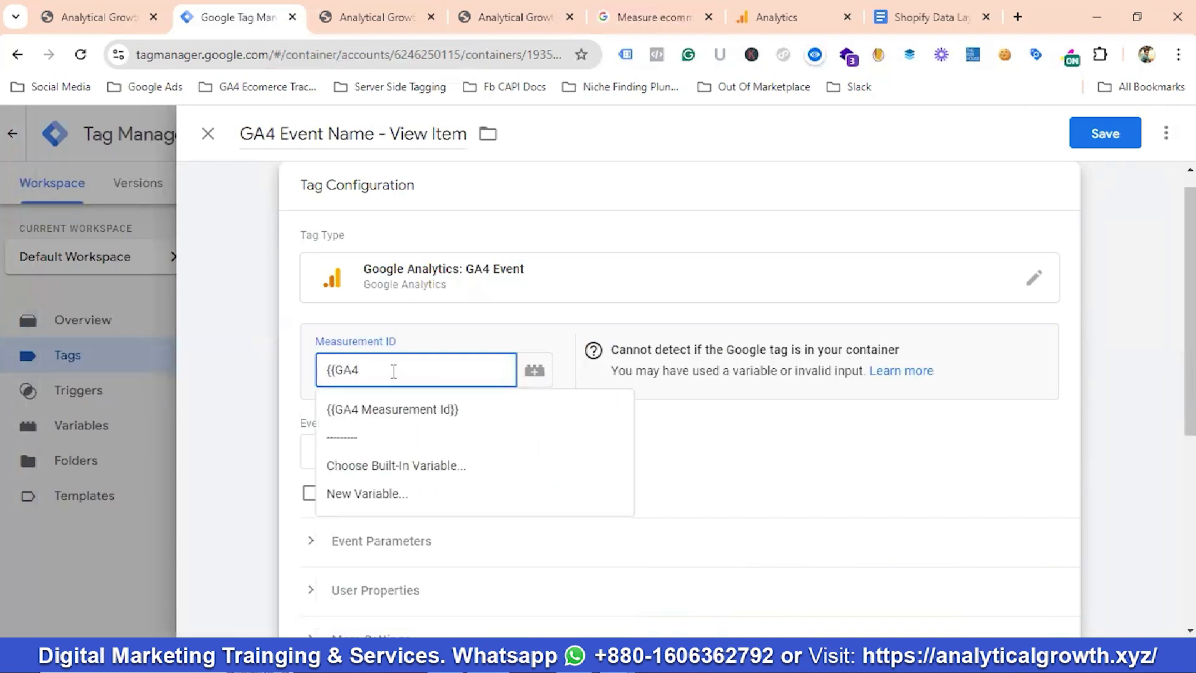
click(416, 409)
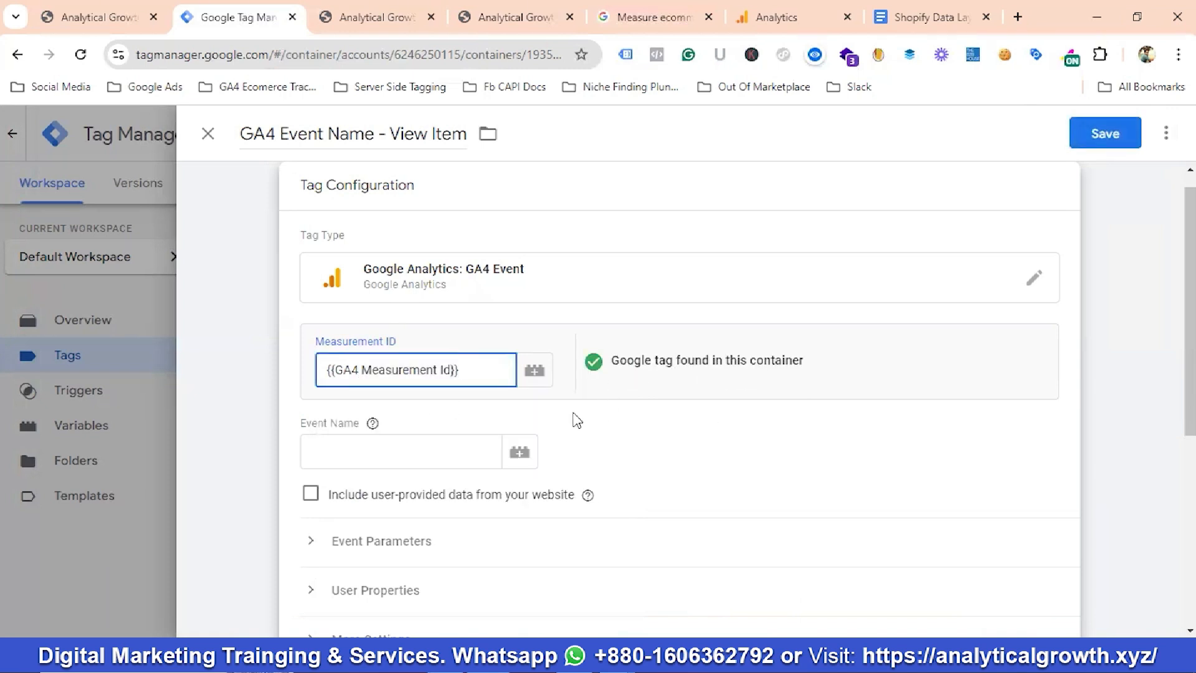
Step: Add three empty event parameter rows to the View Item tag
scroll(574, 418, down, 1)
scroll(570, 423, down, 2)
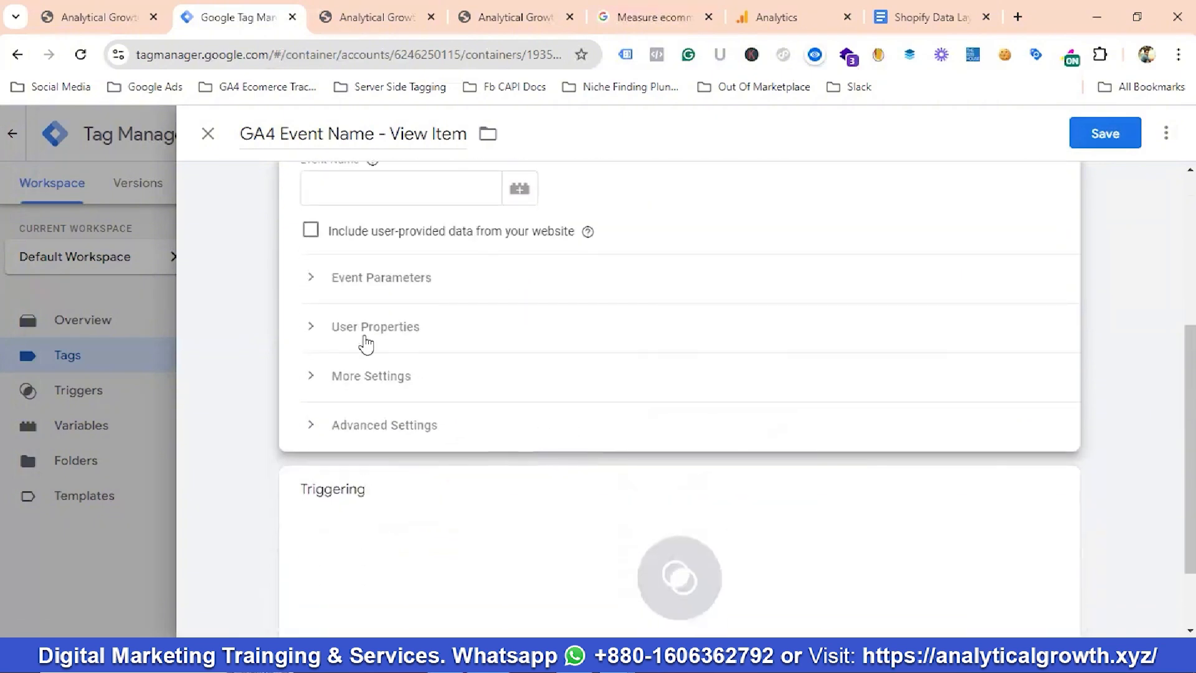
click(370, 289)
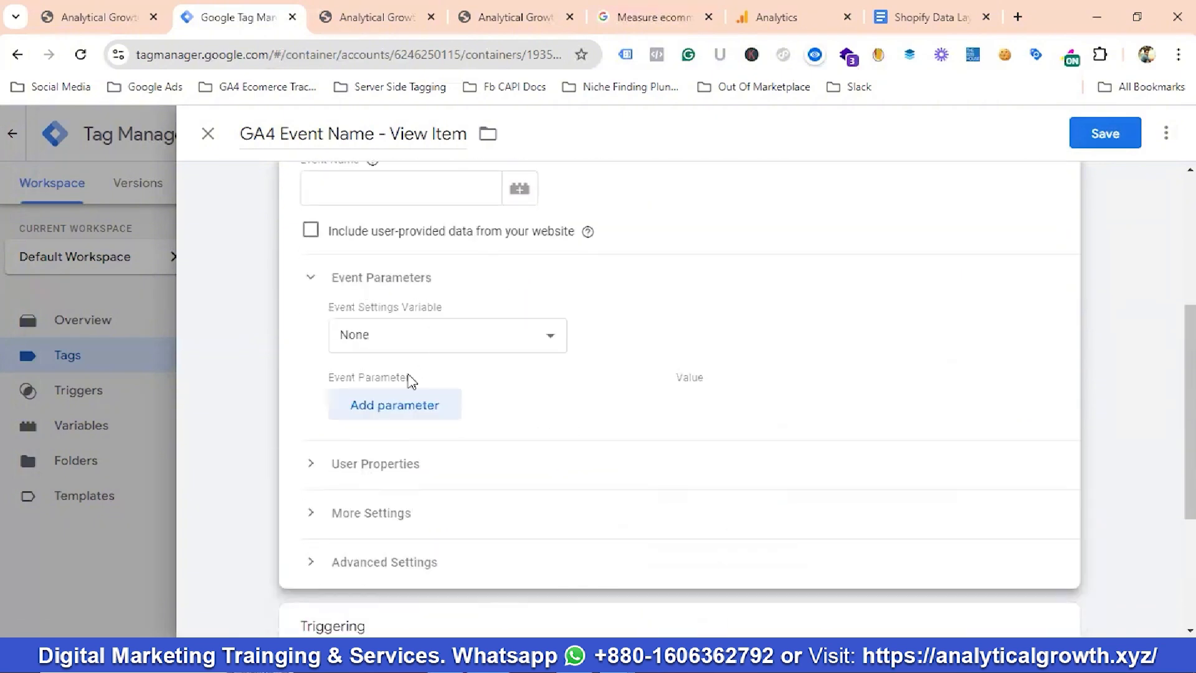
click(381, 415)
click(406, 463)
click(407, 501)
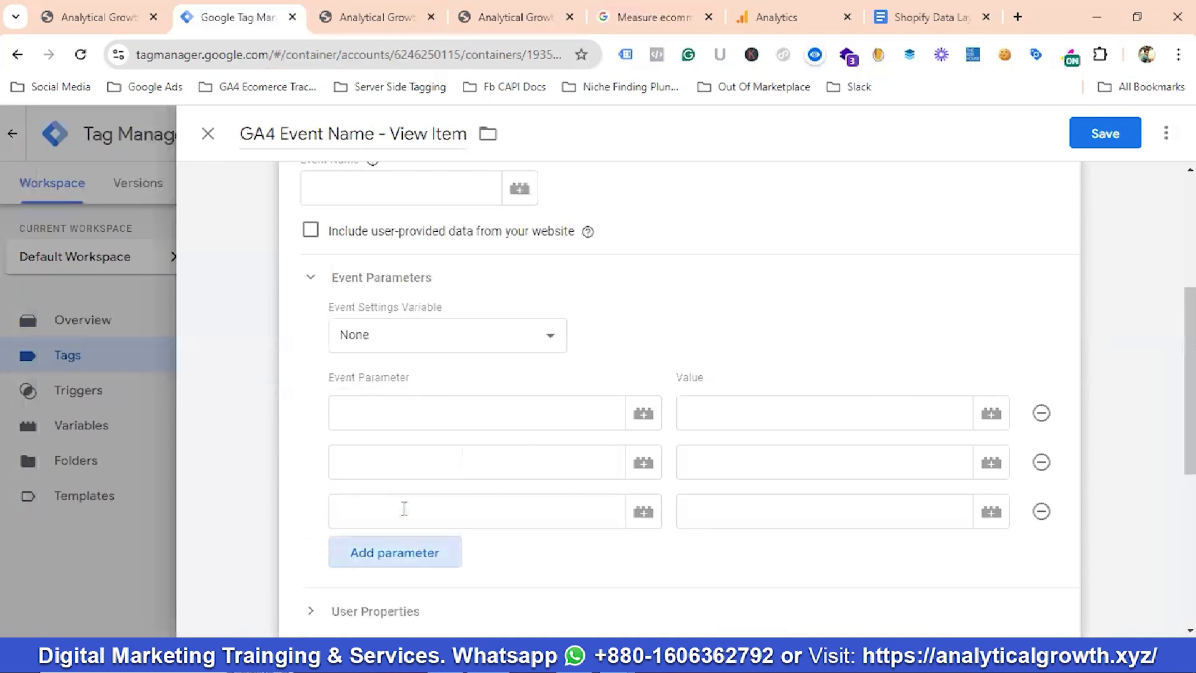
Step: Switch to the Google Analytics ecommerce guide and find the event parameters in the View item details tag configuration
click(647, 17)
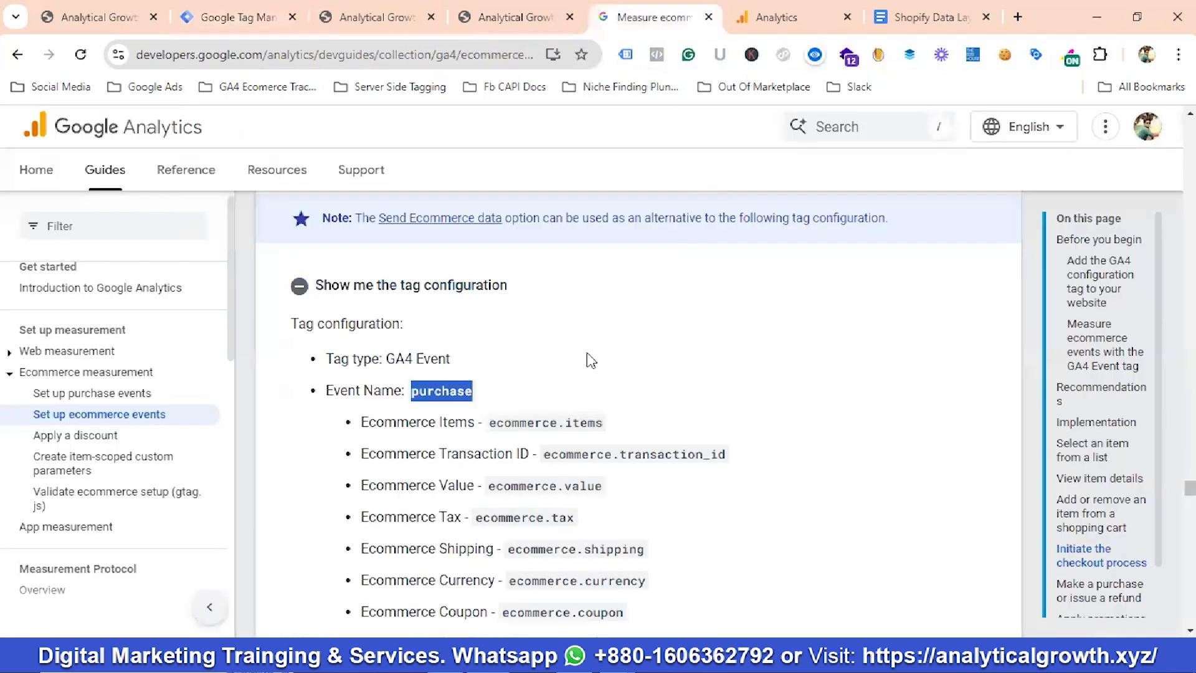
click(1097, 480)
scroll(430, 436, down, 4)
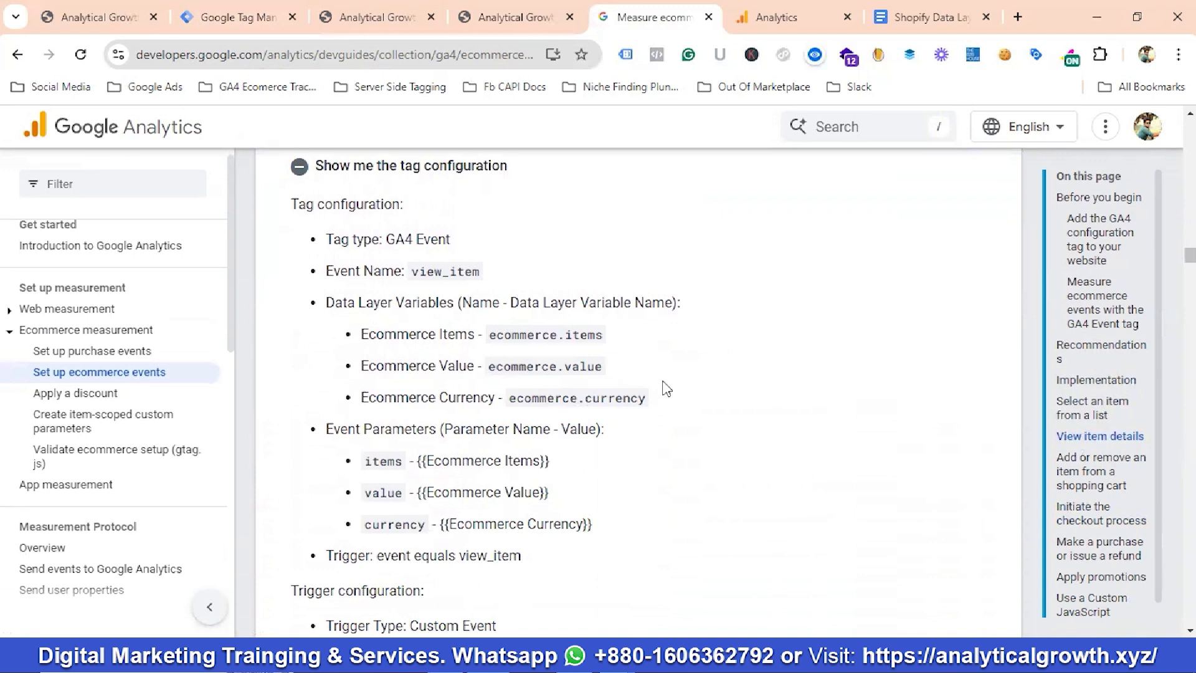
scroll(444, 391, down, 2)
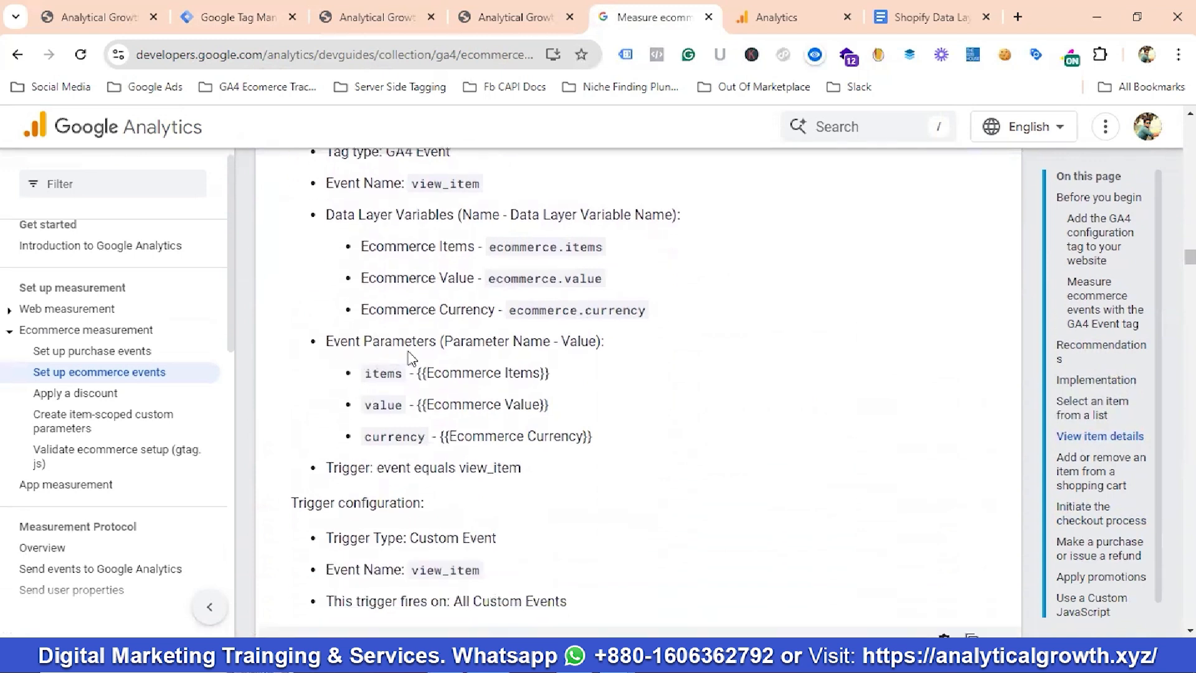
Step: Copy the parameter name items from the guide and enter it as the View Item tag's first event parameter in Tag Manager
double_click(377, 374)
right_click(378, 375)
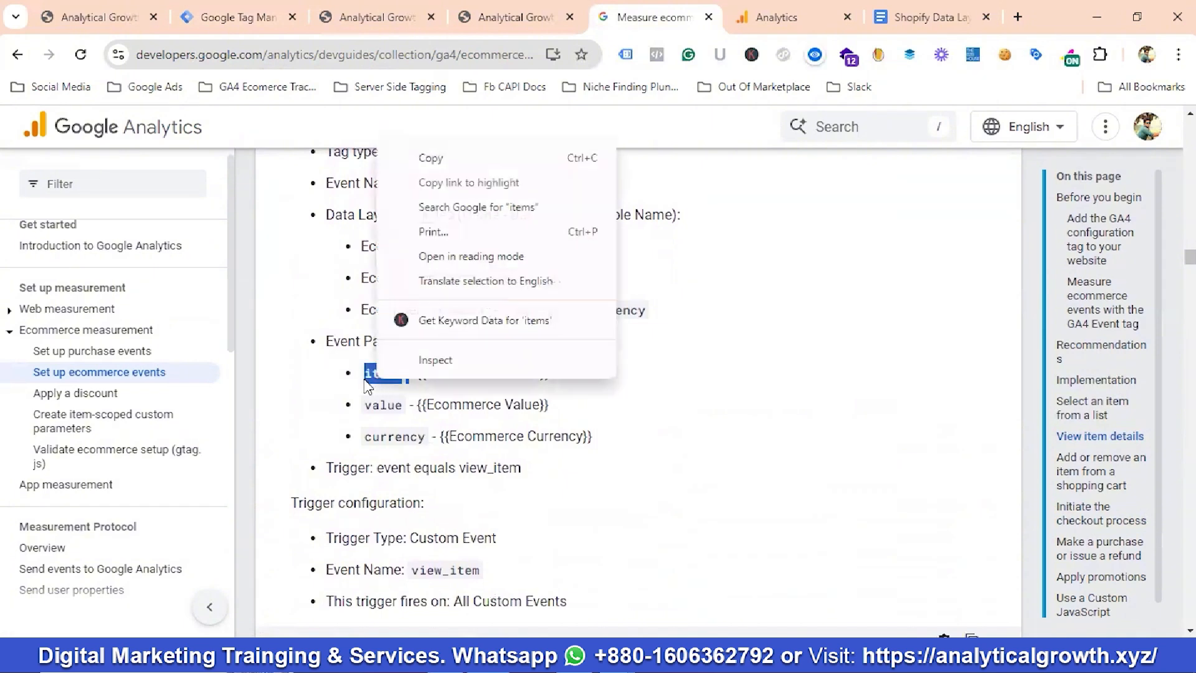
click(370, 378)
double_click(371, 377)
right_click(371, 378)
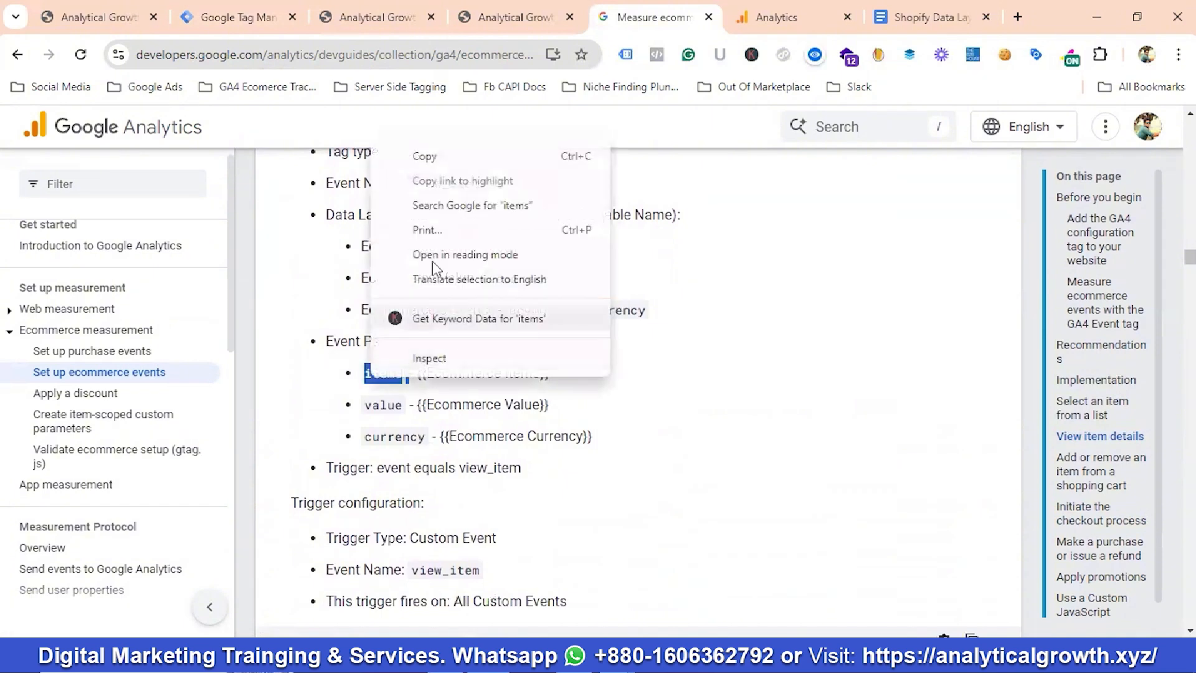
click(423, 158)
click(232, 18)
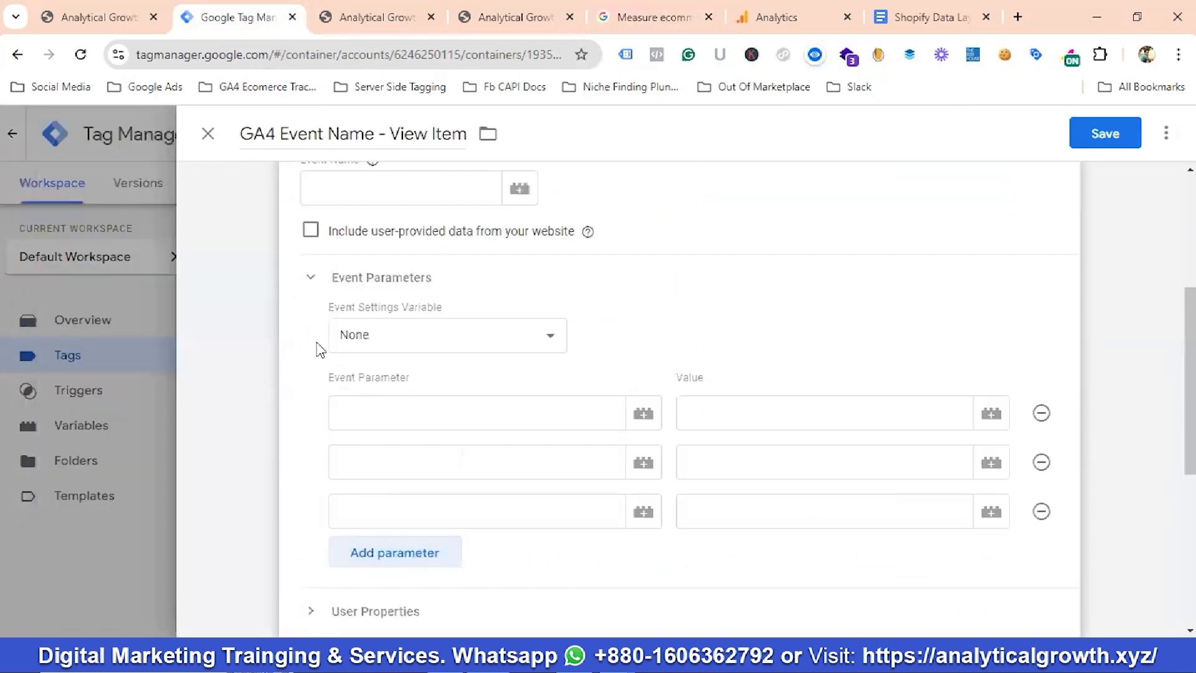
click(346, 415)
key(ctrl+v)
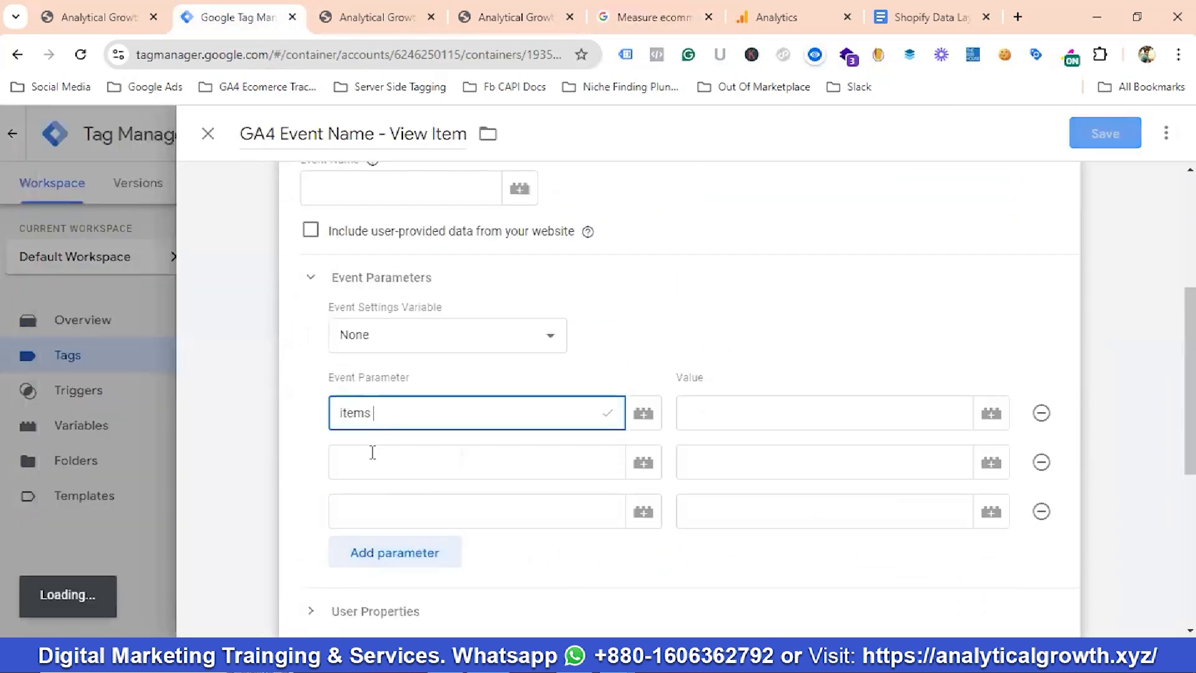
Step: Copy the parameter name value from the Google Analytics guide into the tag's second event parameter in Tag Manager
click(366, 459)
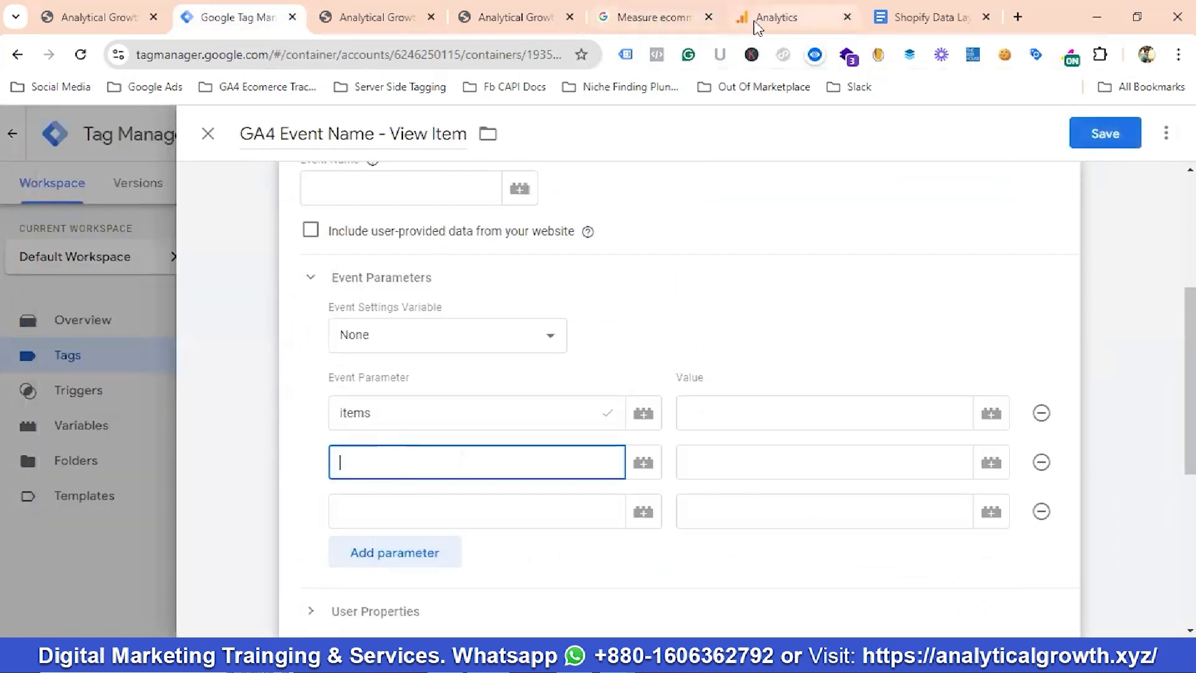
click(654, 17)
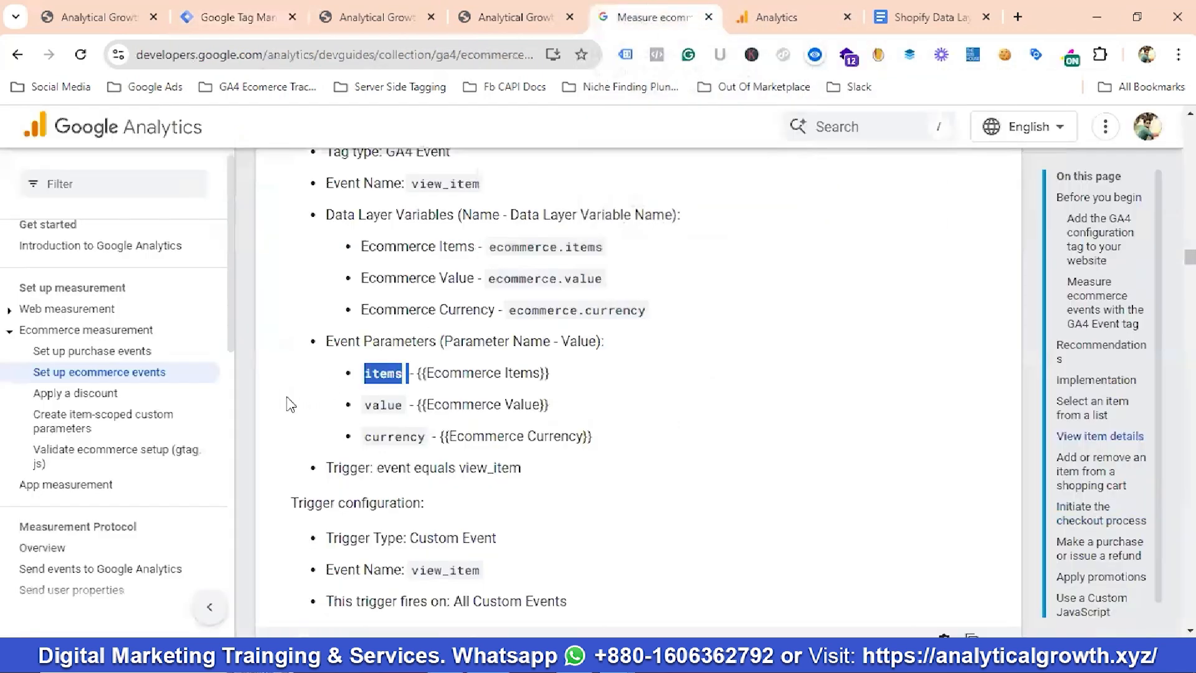
double_click(373, 405)
right_click(374, 404)
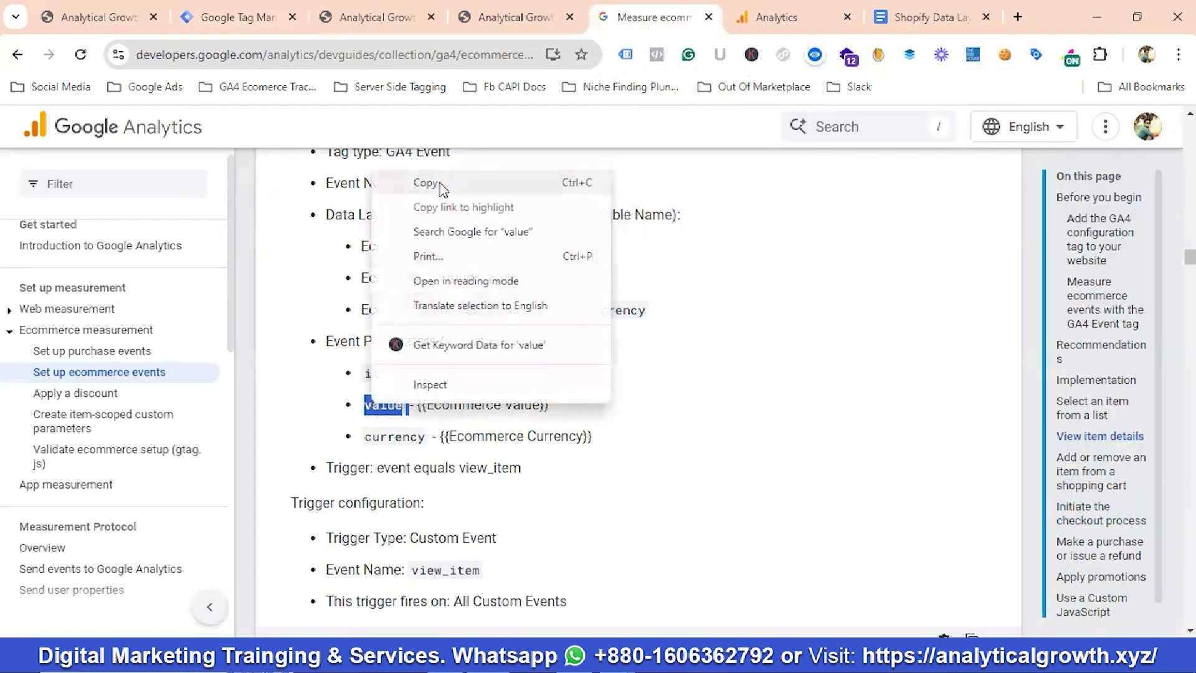
click(420, 107)
click(235, 18)
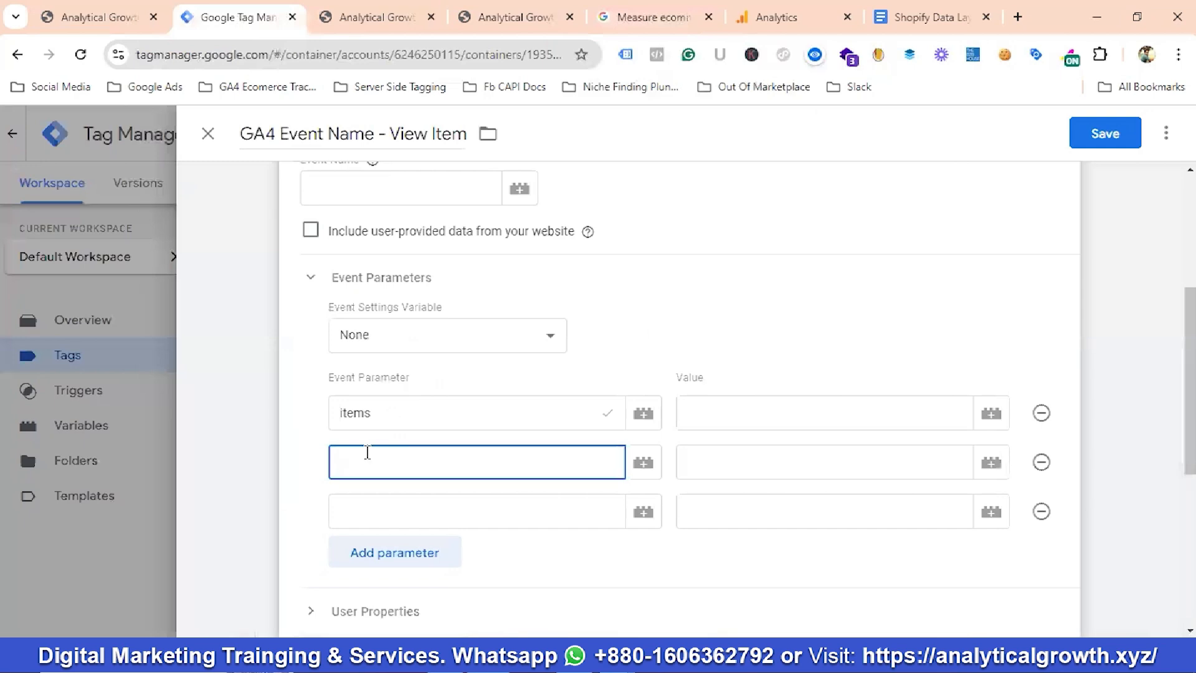
key(ctrl+v)
Step: Copy the parameter name currency from the Google Analytics guide into the tag's third event parameter in Tag Manager
click(368, 508)
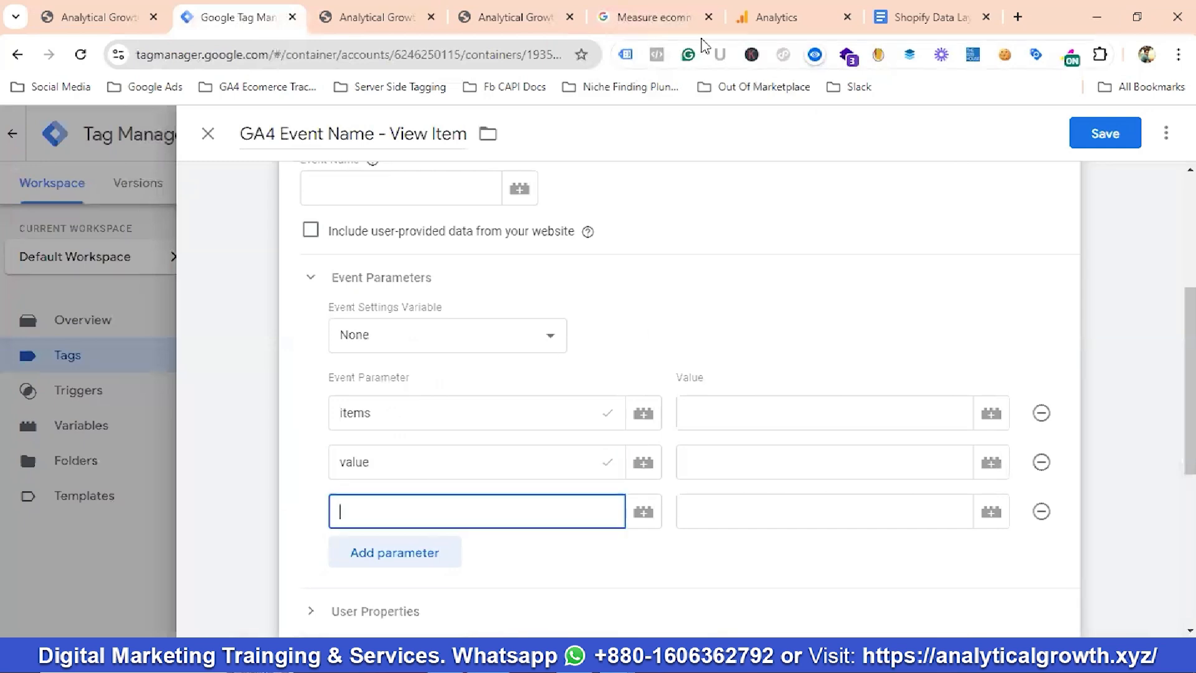
click(648, 18)
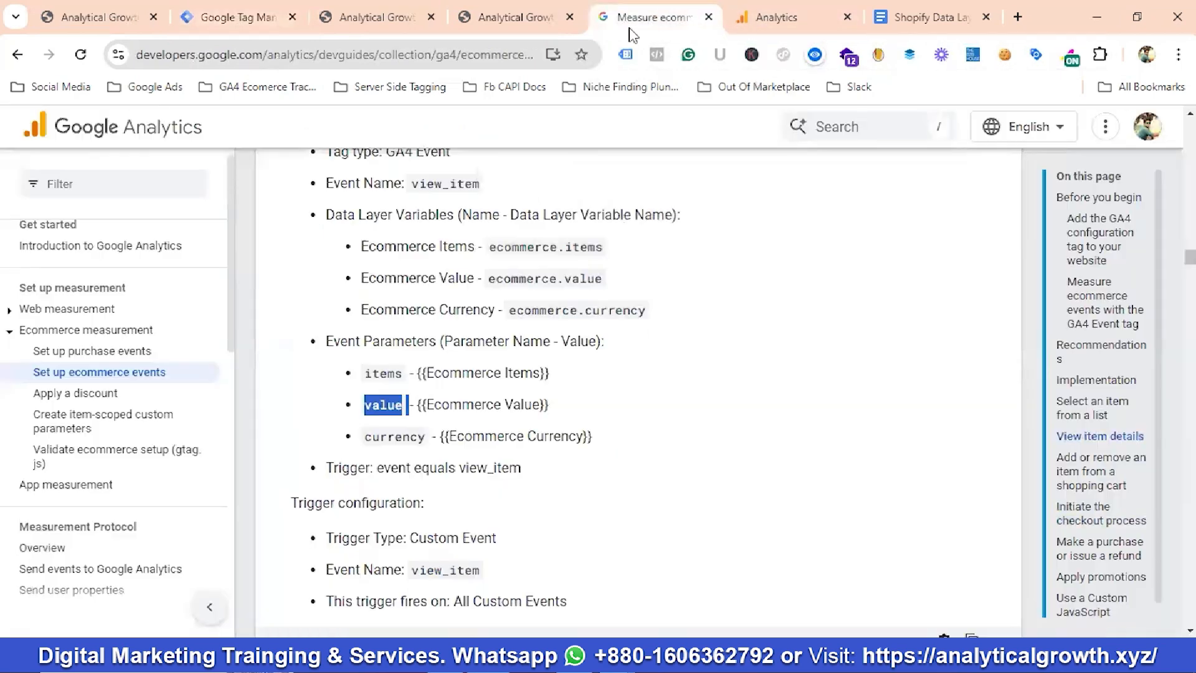
double_click(385, 438)
right_click(385, 440)
click(445, 221)
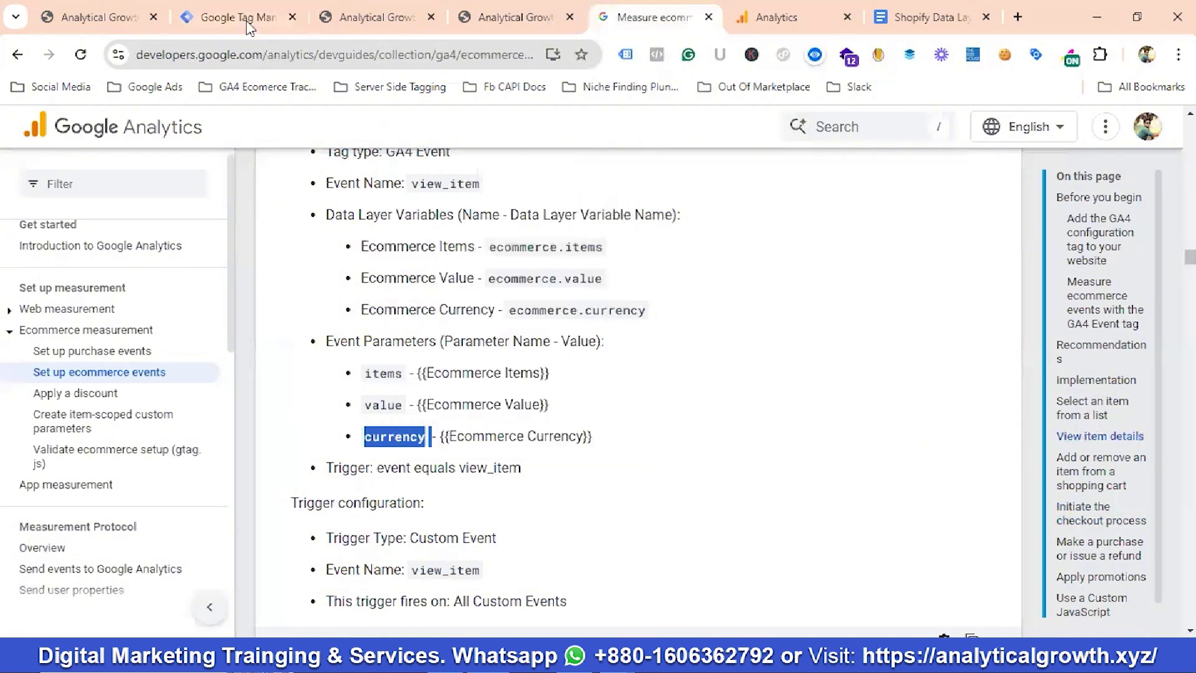
click(249, 19)
key(ctrl+v)
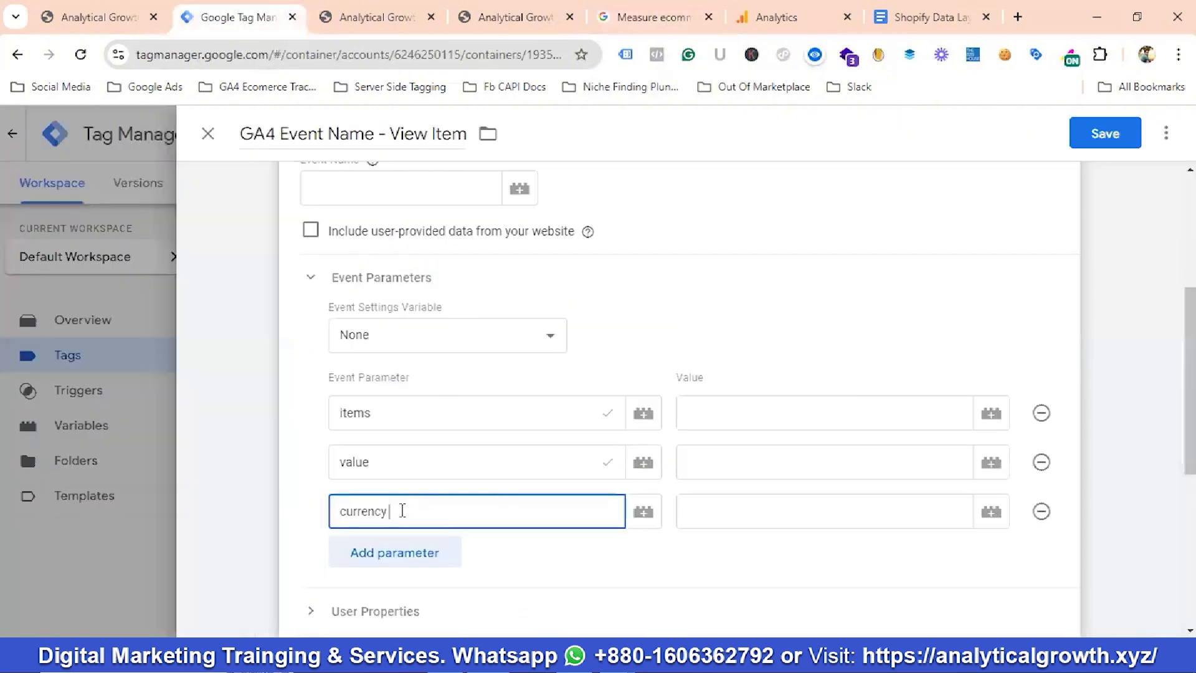
Step: Set the items parameter's value to the Ecommerce Items variable
click(685, 436)
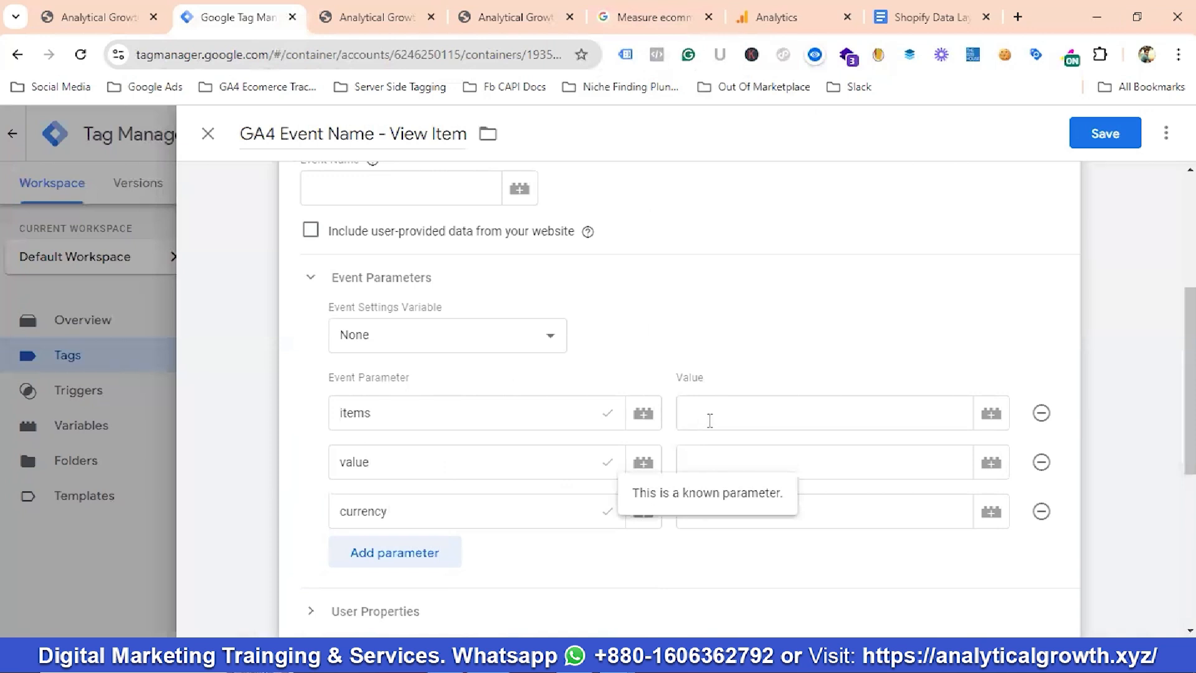
click(709, 420)
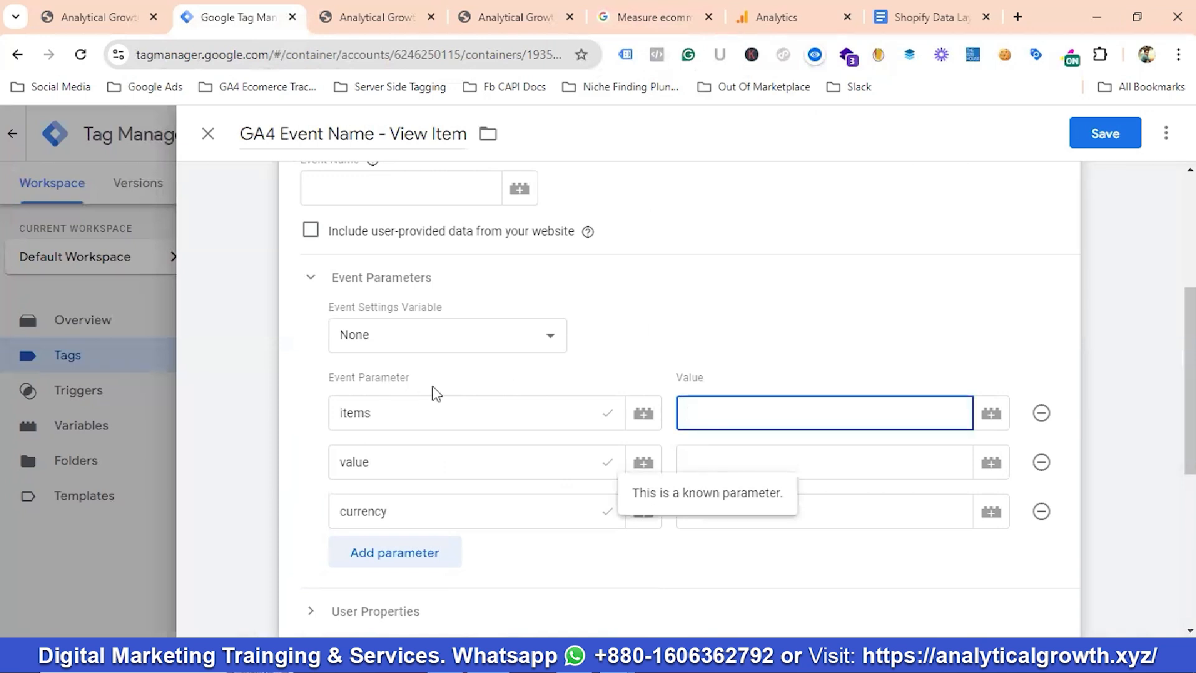
click(990, 415)
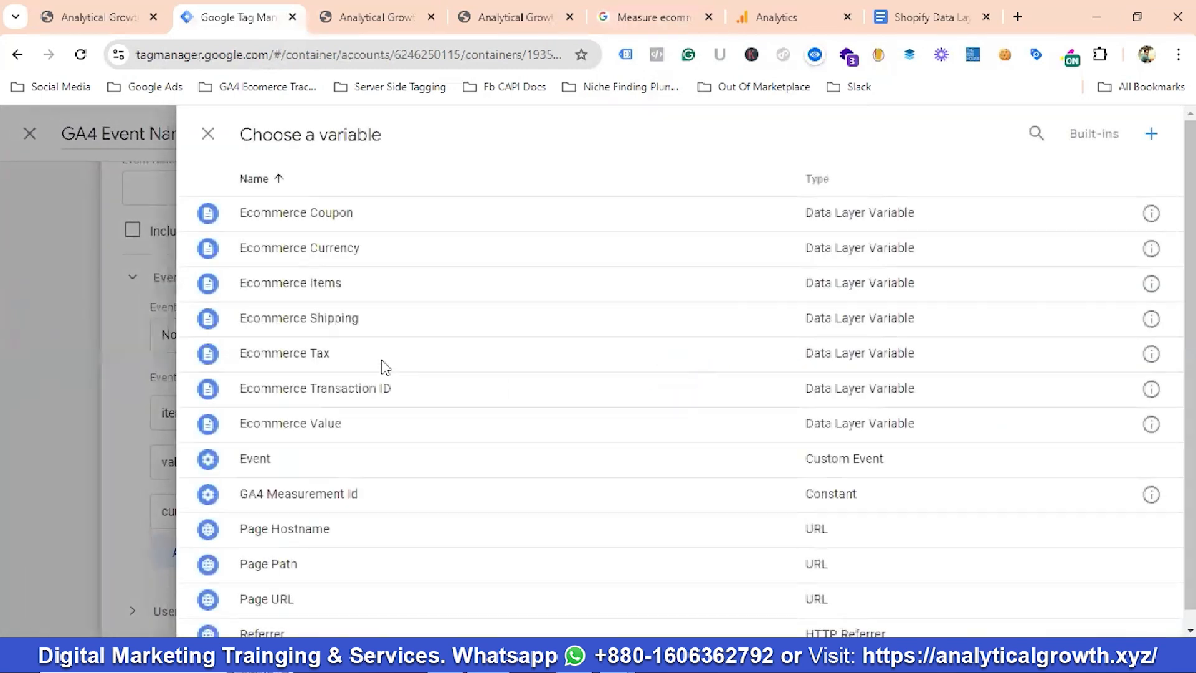
click(312, 290)
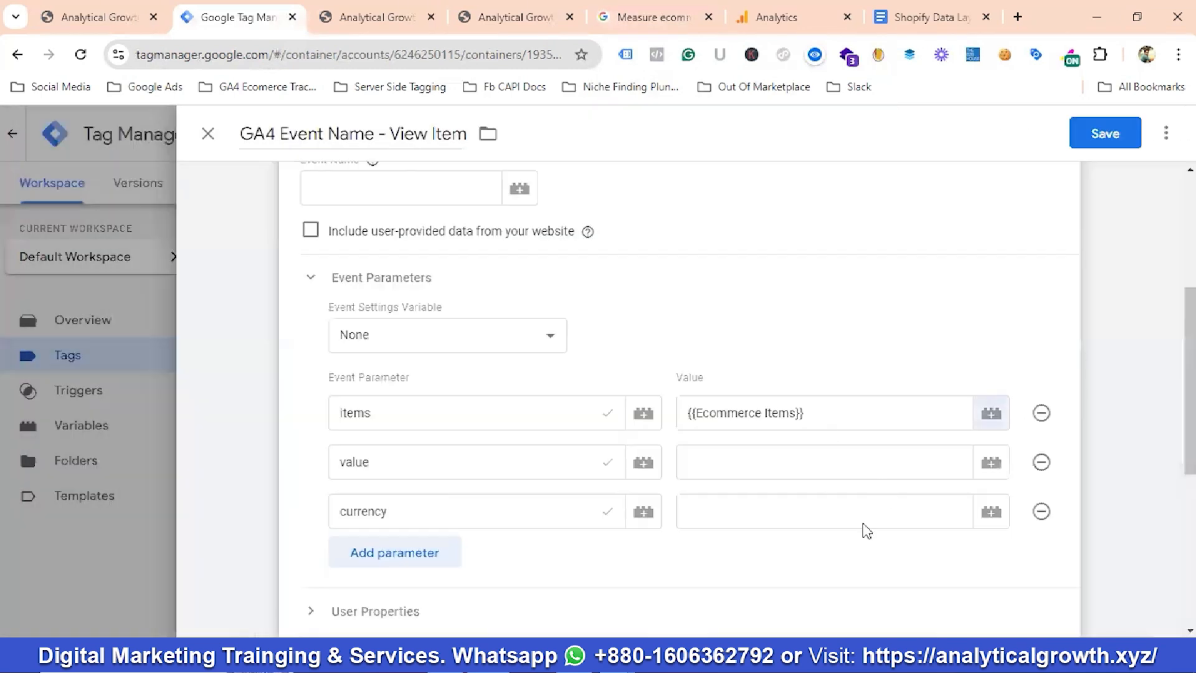
Step: Set the value parameter's value to the Ecommerce Value variable
click(779, 462)
click(991, 462)
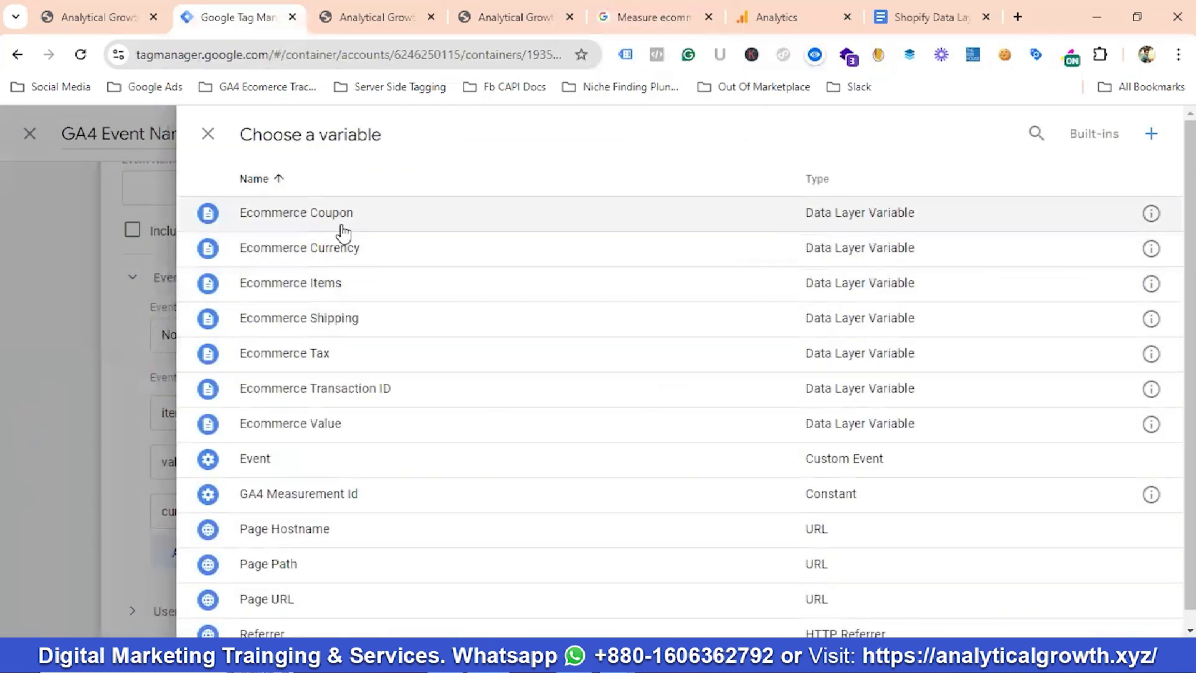
click(327, 431)
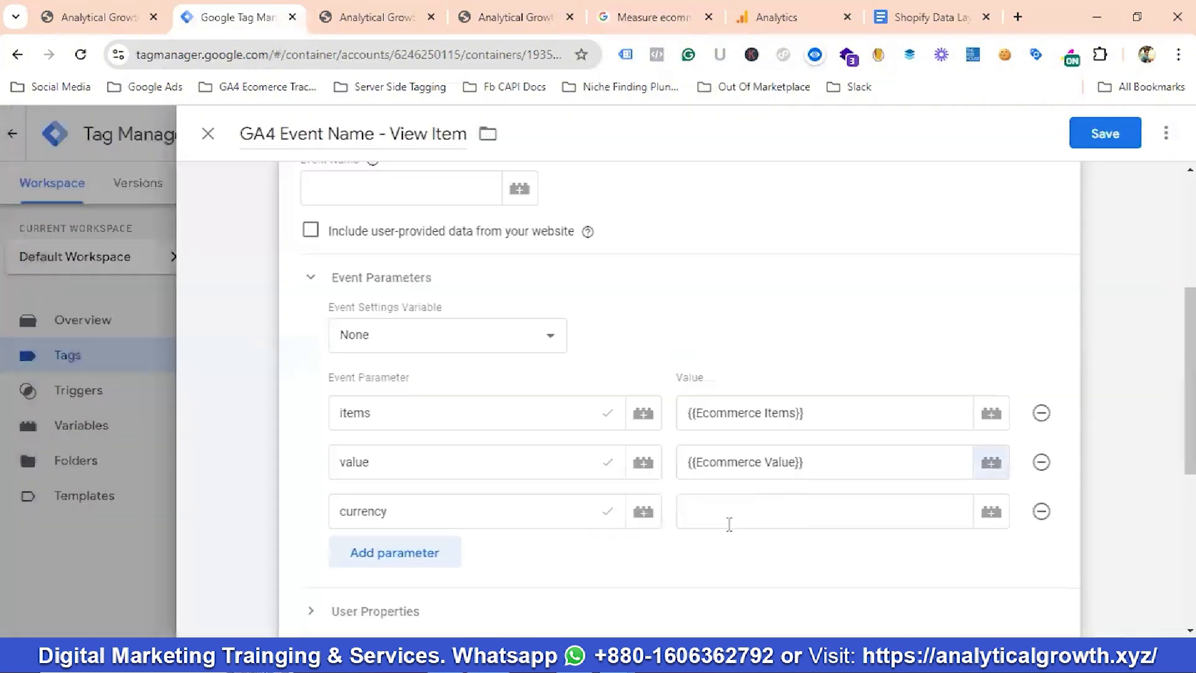
Step: Check the currency mapping in the Google Analytics guide and set the currency parameter's value to the Ecommerce Currency variable in Tag Manager
click(631, 11)
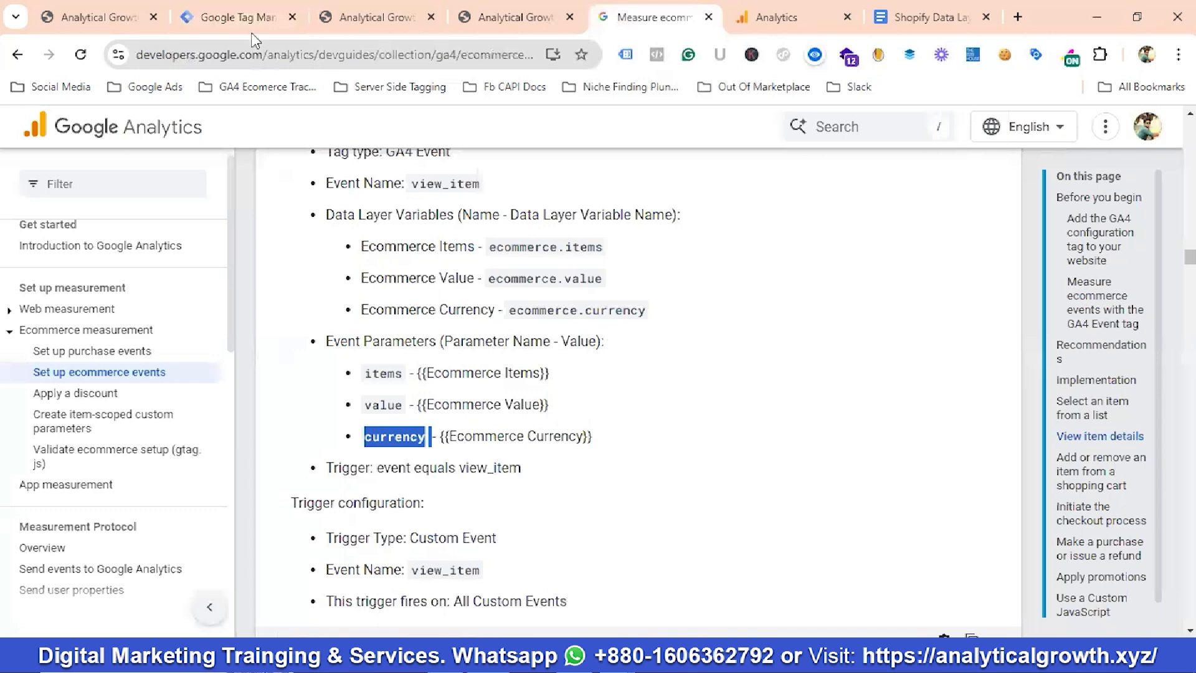
click(237, 17)
click(757, 505)
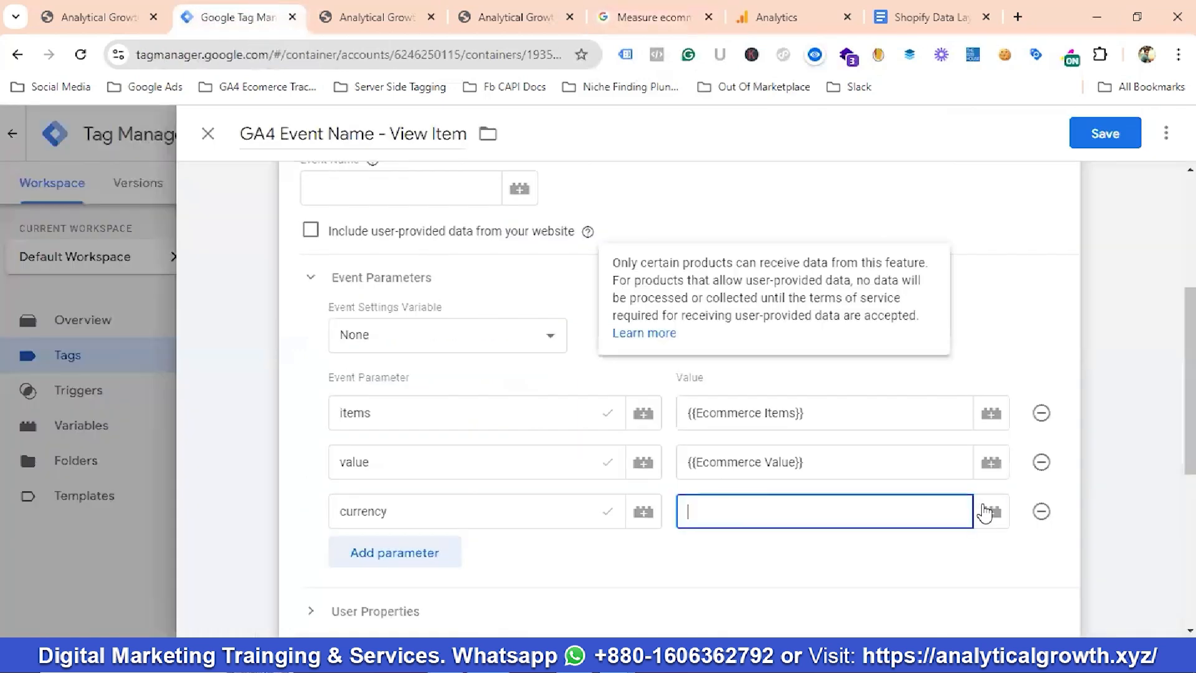
click(991, 511)
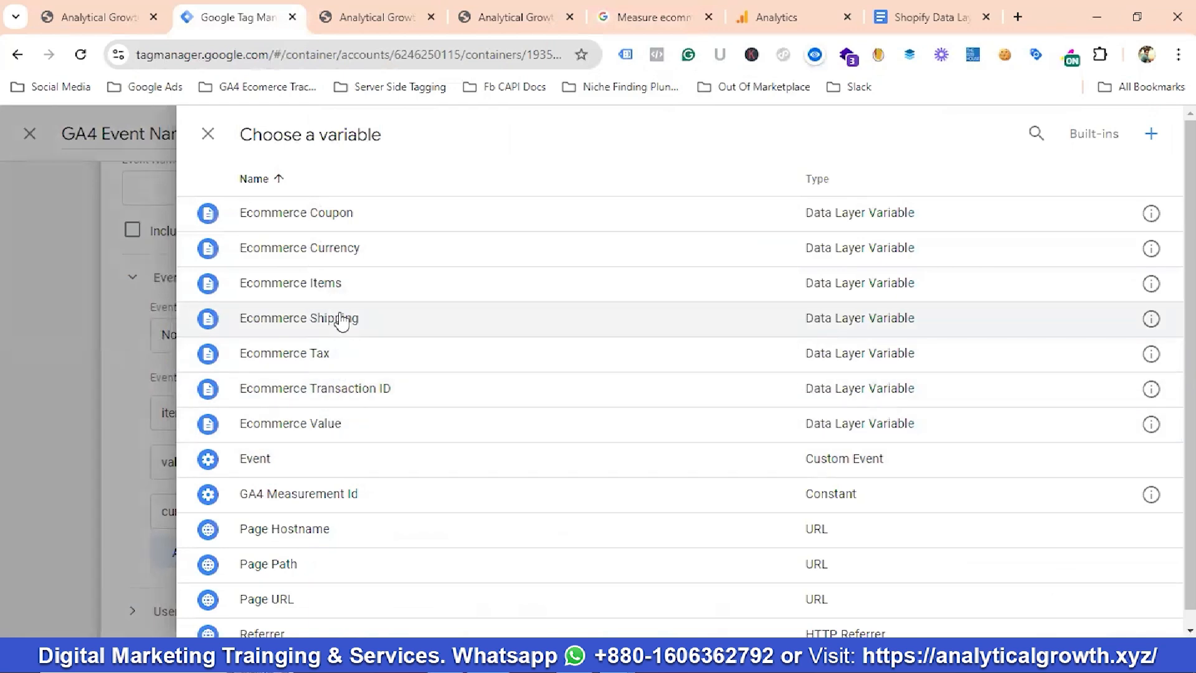
click(337, 248)
Step: Assign the View Item trigger to the GA4 Event Name - View Item tag and try to save the tag
scroll(636, 369, down, 1)
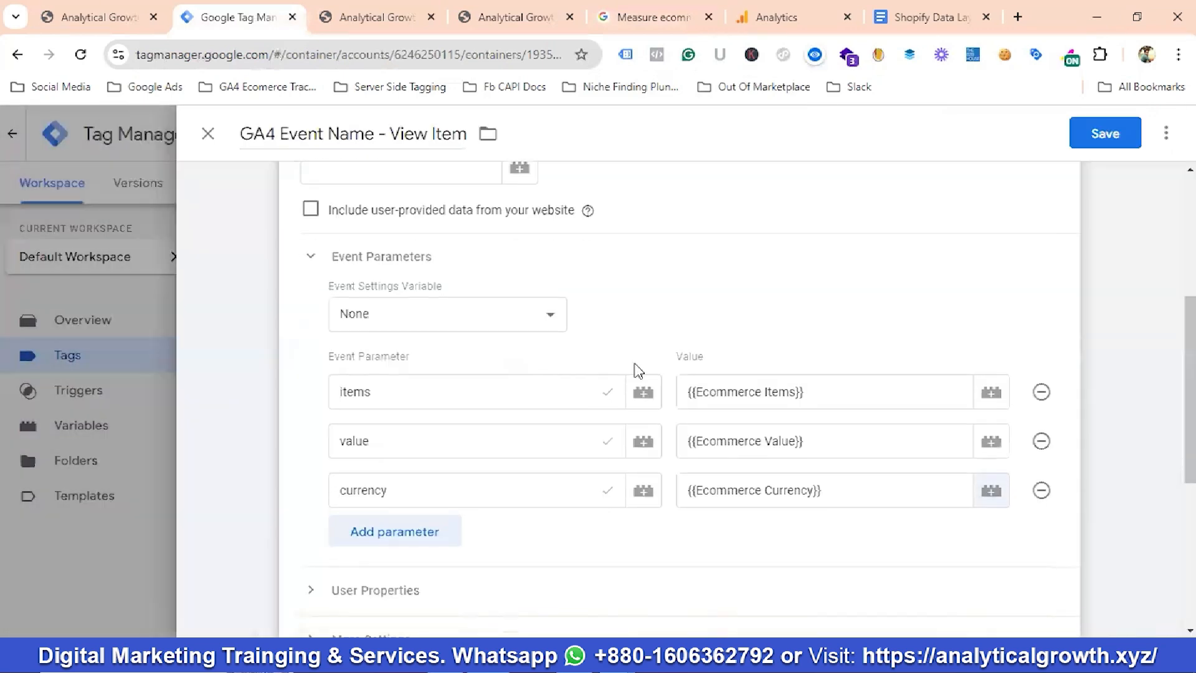
scroll(468, 337, up, 1)
scroll(468, 337, up, 1)
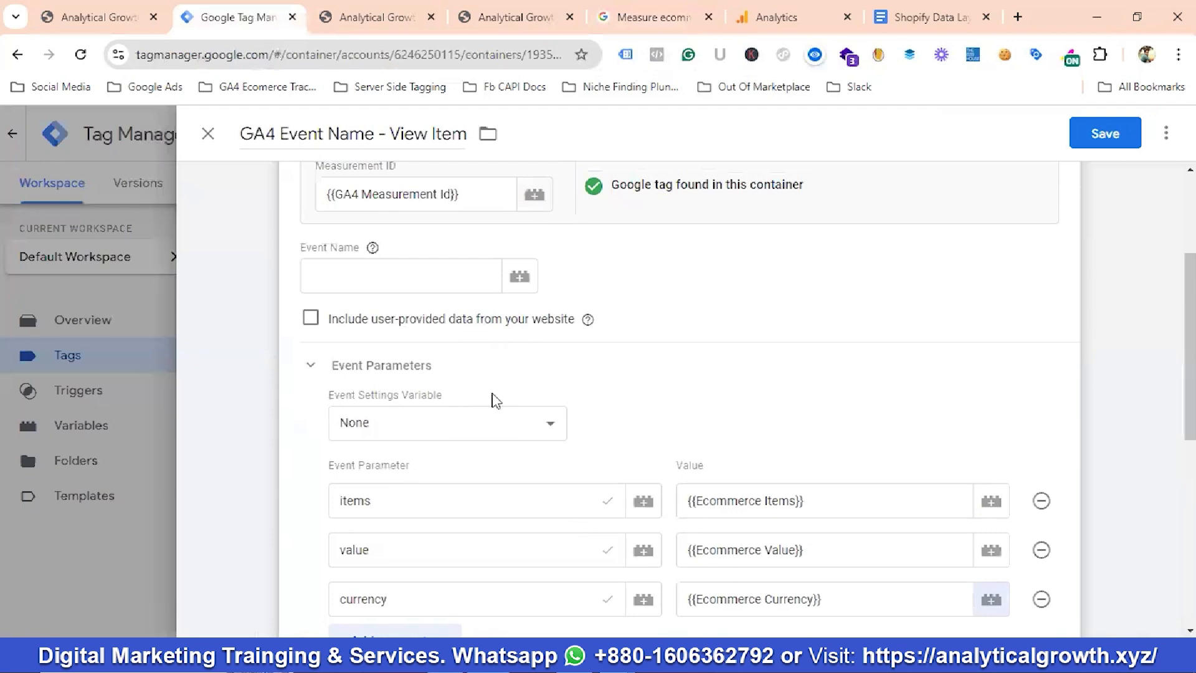
scroll(530, 399, down, 2)
scroll(539, 400, up, 3)
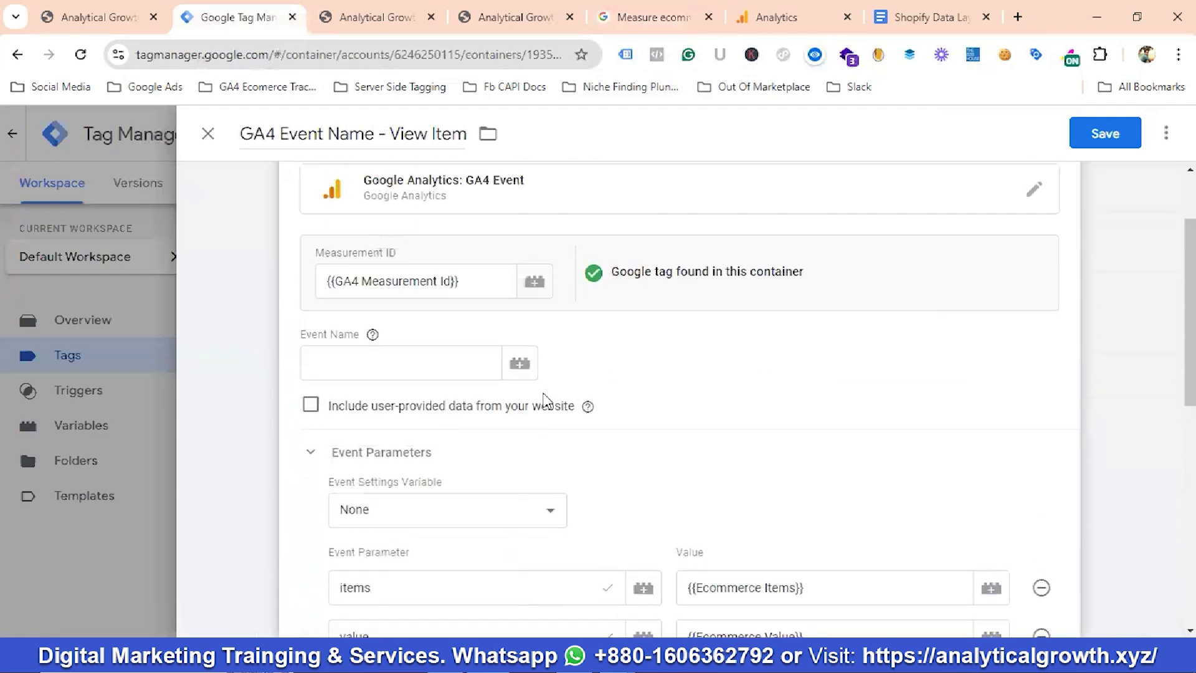
scroll(546, 400, up, 2)
scroll(549, 400, down, 8)
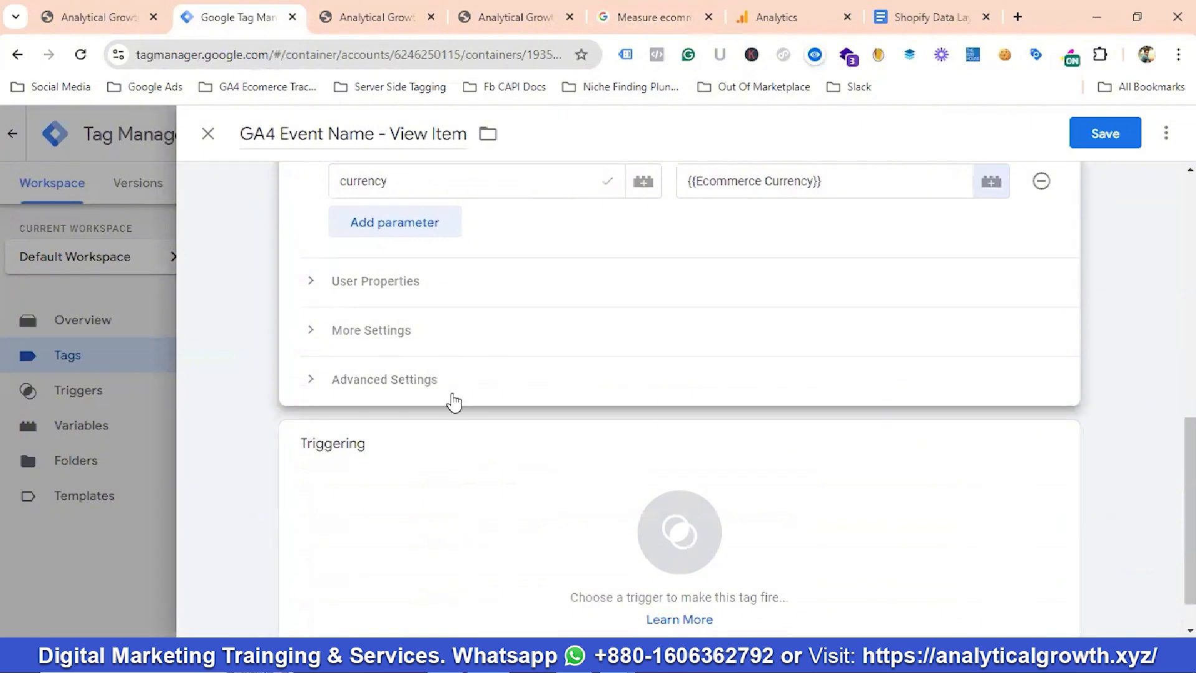
scroll(592, 472, down, 1)
click(675, 483)
click(676, 484)
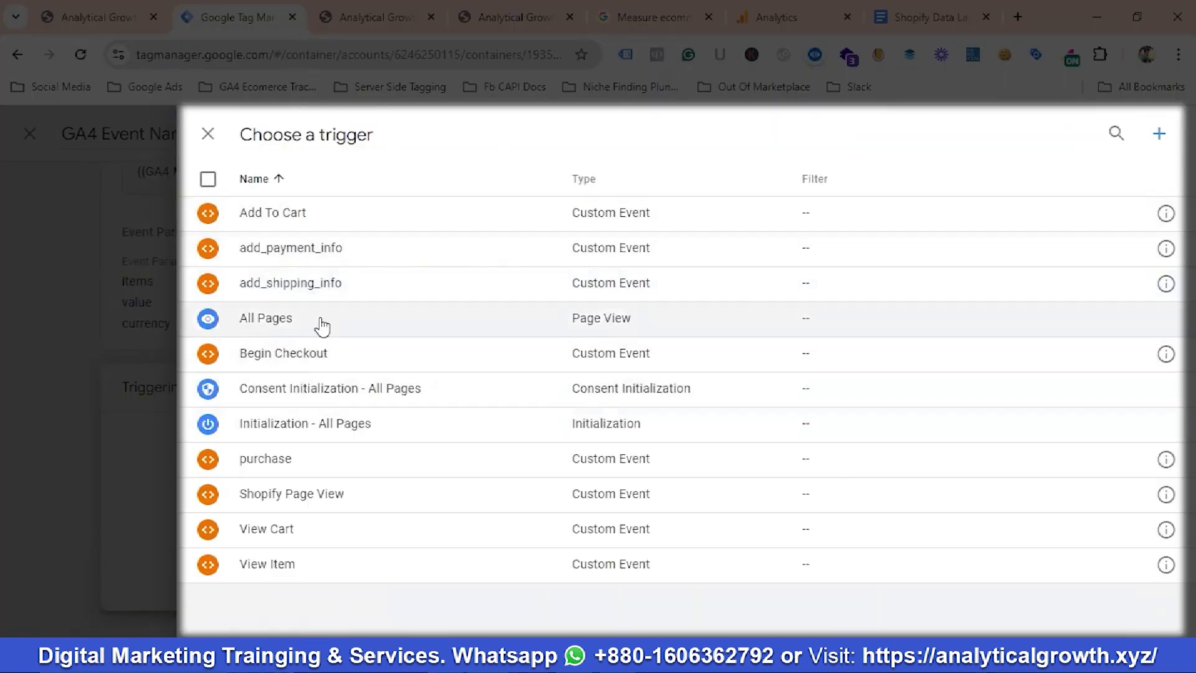
click(275, 565)
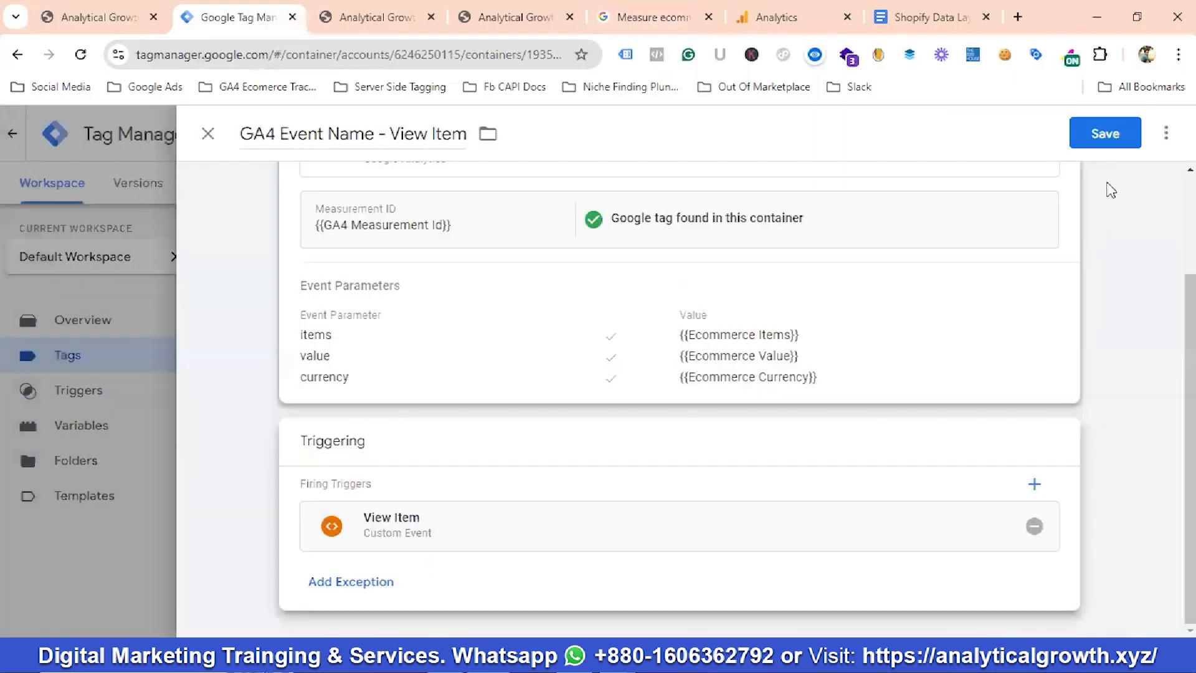
click(1103, 135)
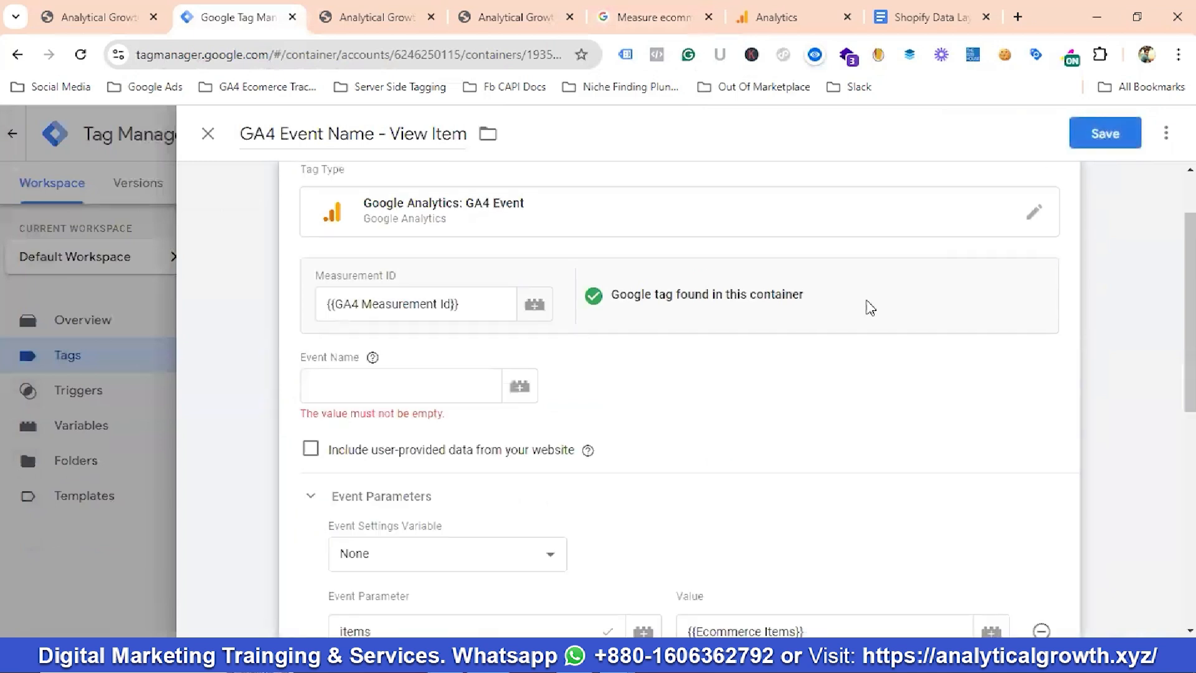
Step: Copy the event name view_item from the Google Analytics guide into the View Item tag's Event Name in Tag Manager and save the tag
click(334, 376)
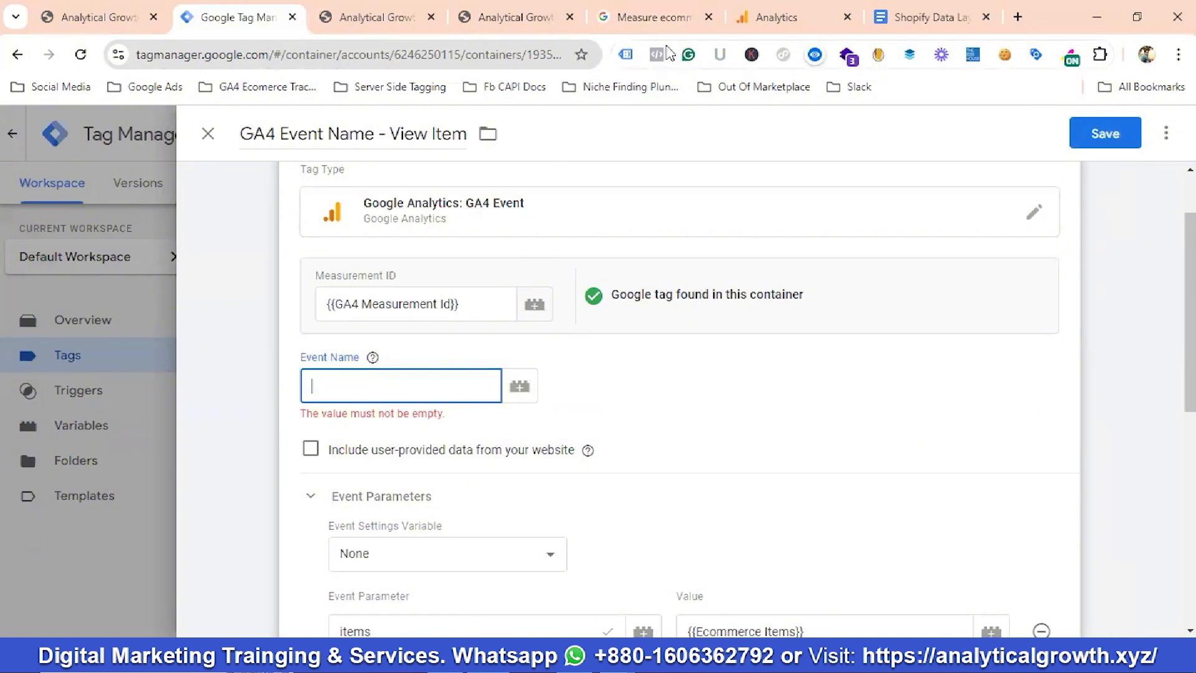
click(650, 18)
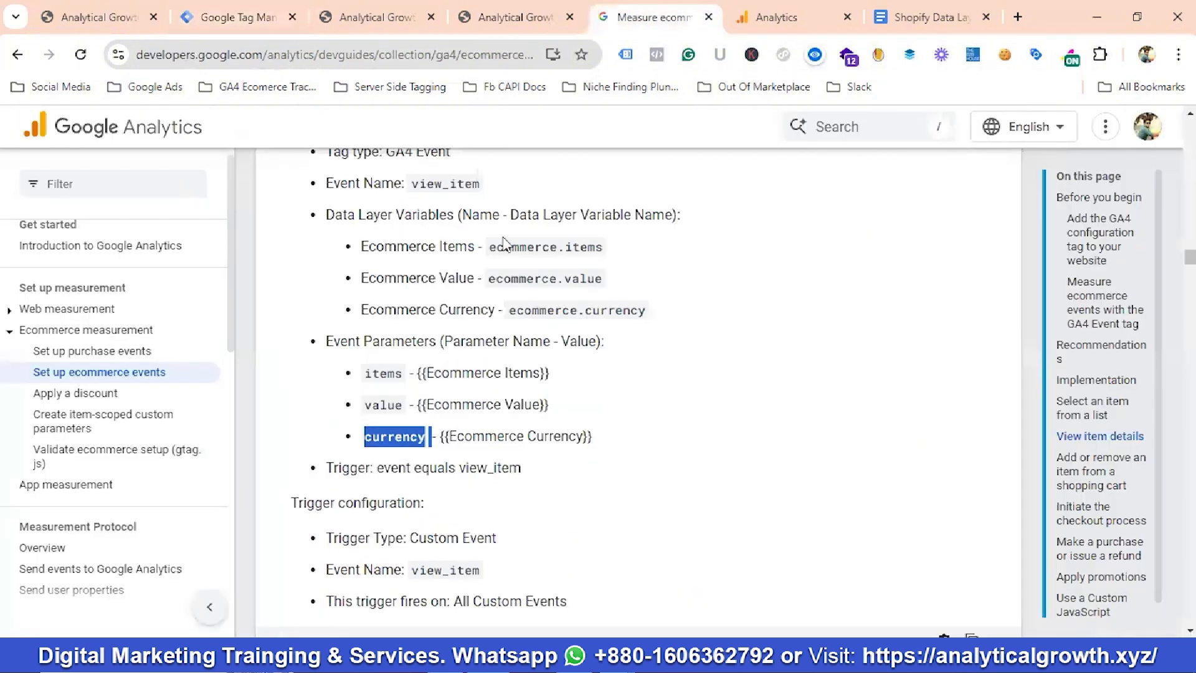
double_click(443, 183)
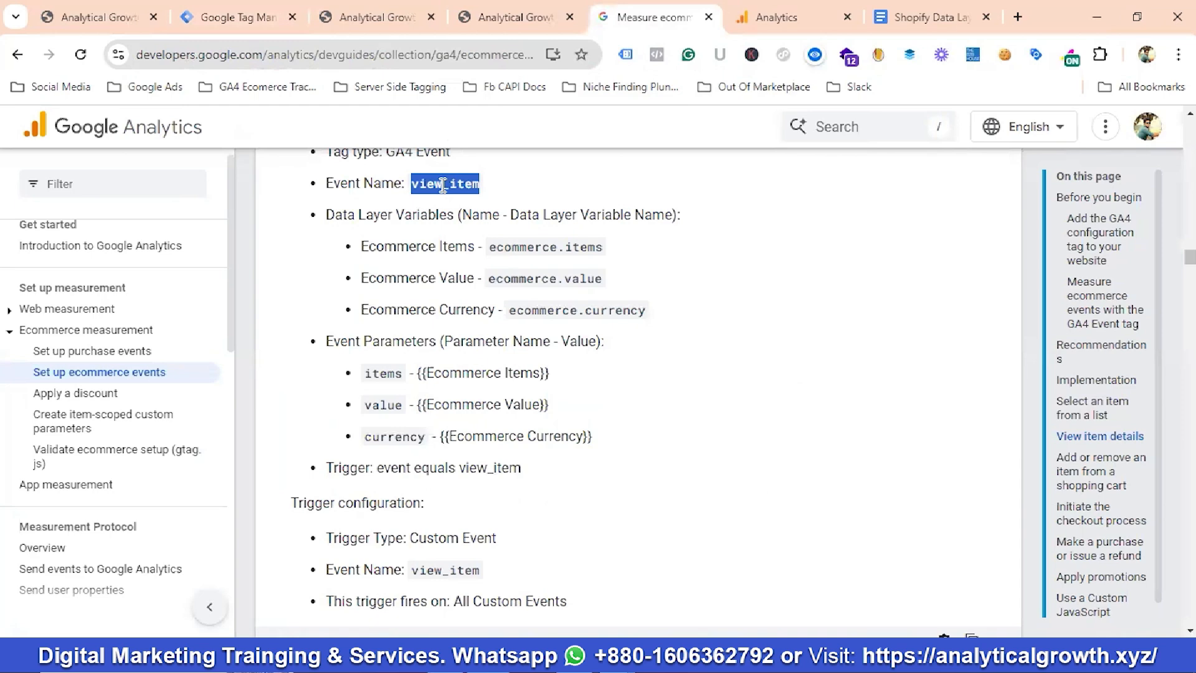
right_click(443, 185)
click(473, 199)
click(239, 18)
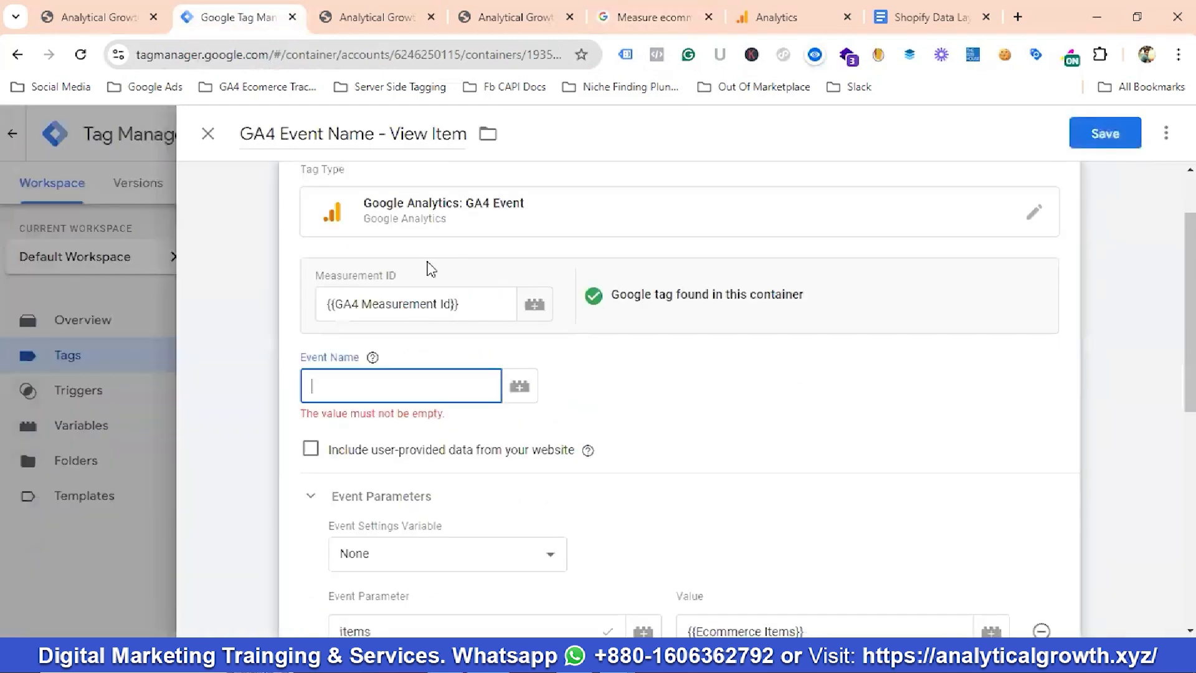
key(ctrl+v)
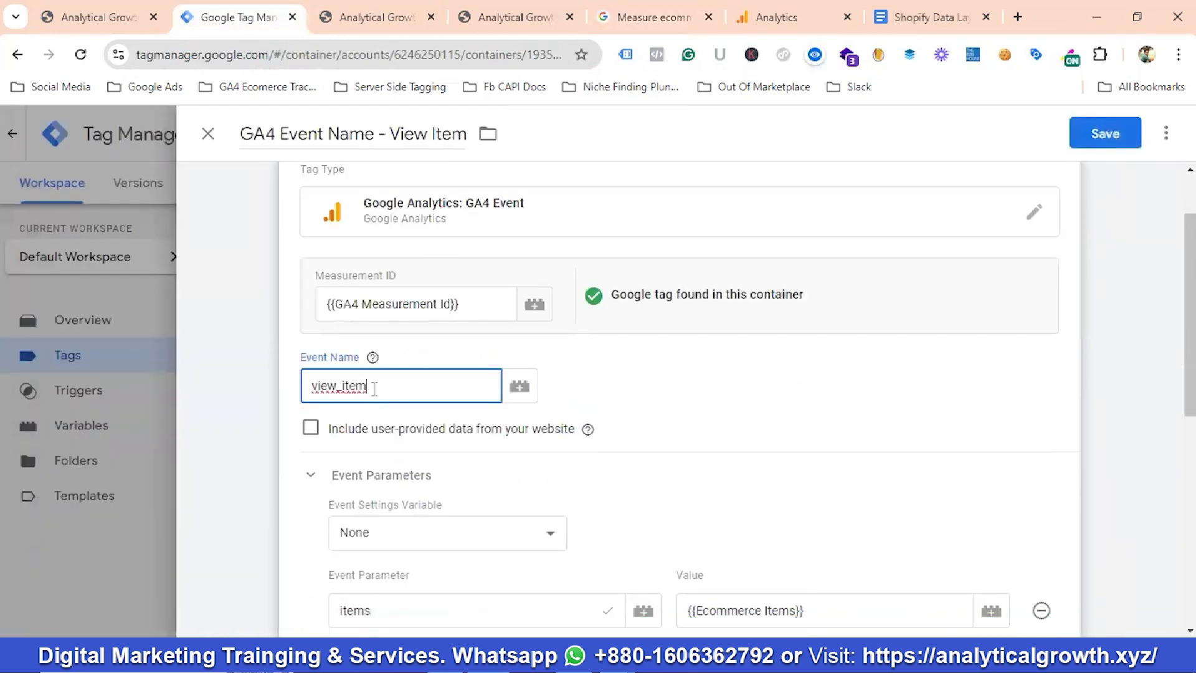
click(1107, 137)
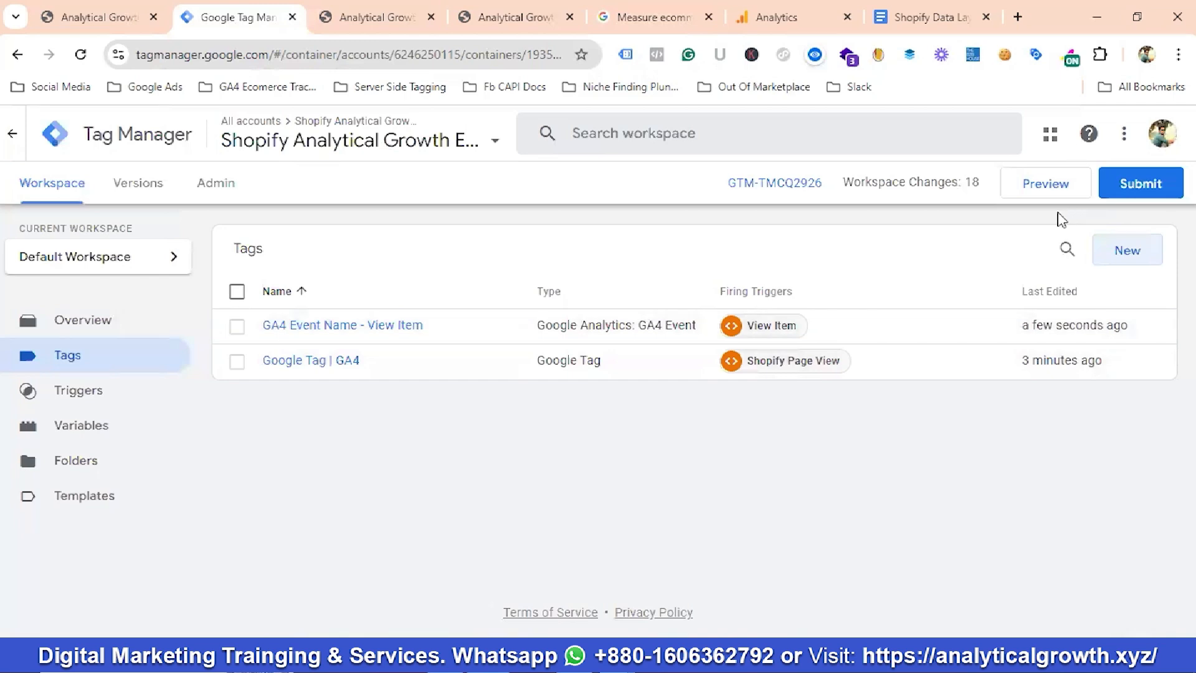
Step: Submit and publish the workspace changes as a new container version without a name or description, then close the version summary
click(1140, 183)
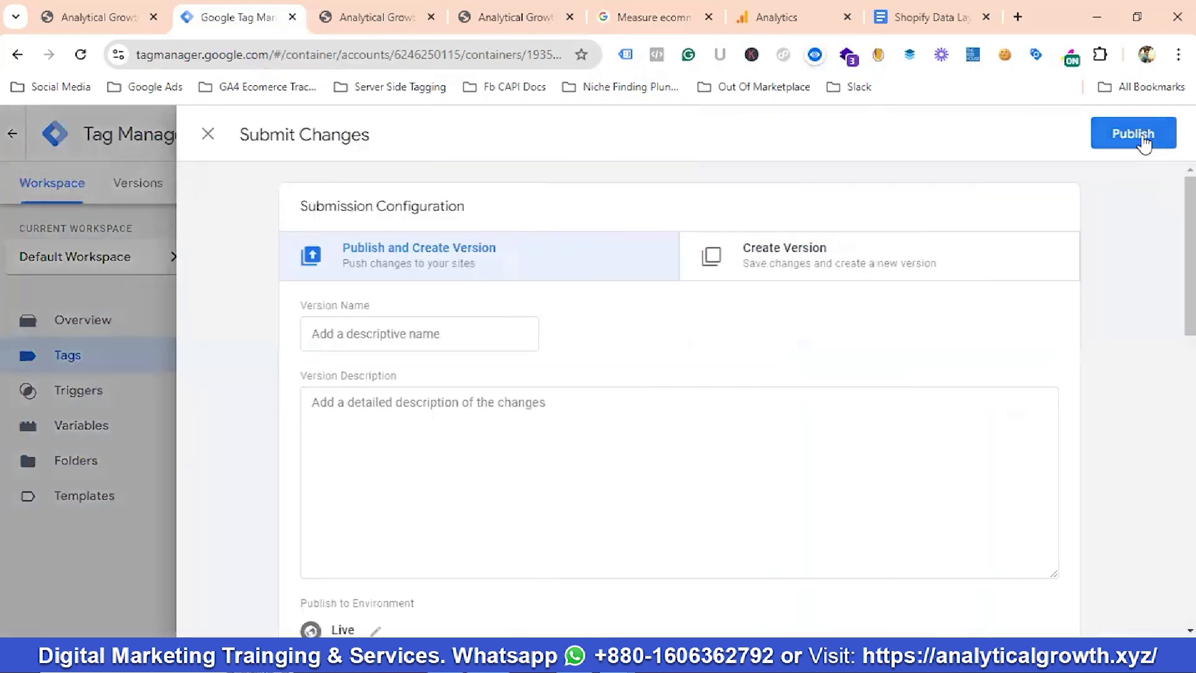
click(1144, 143)
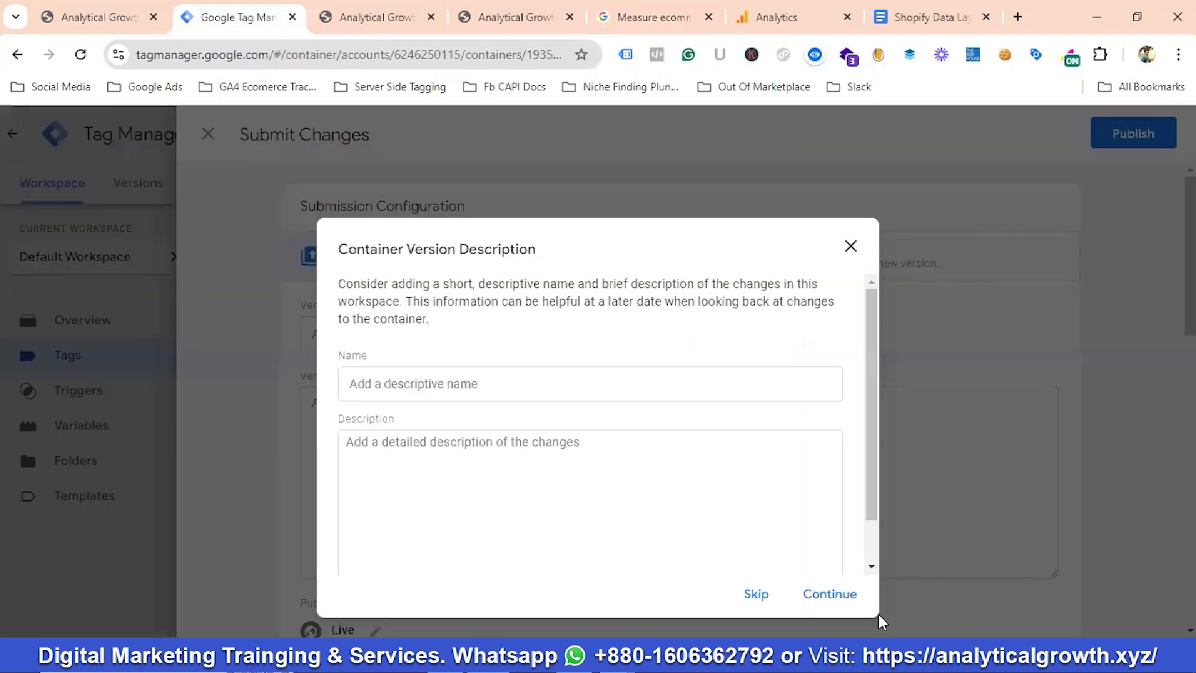
drag(731, 248, 613, 297)
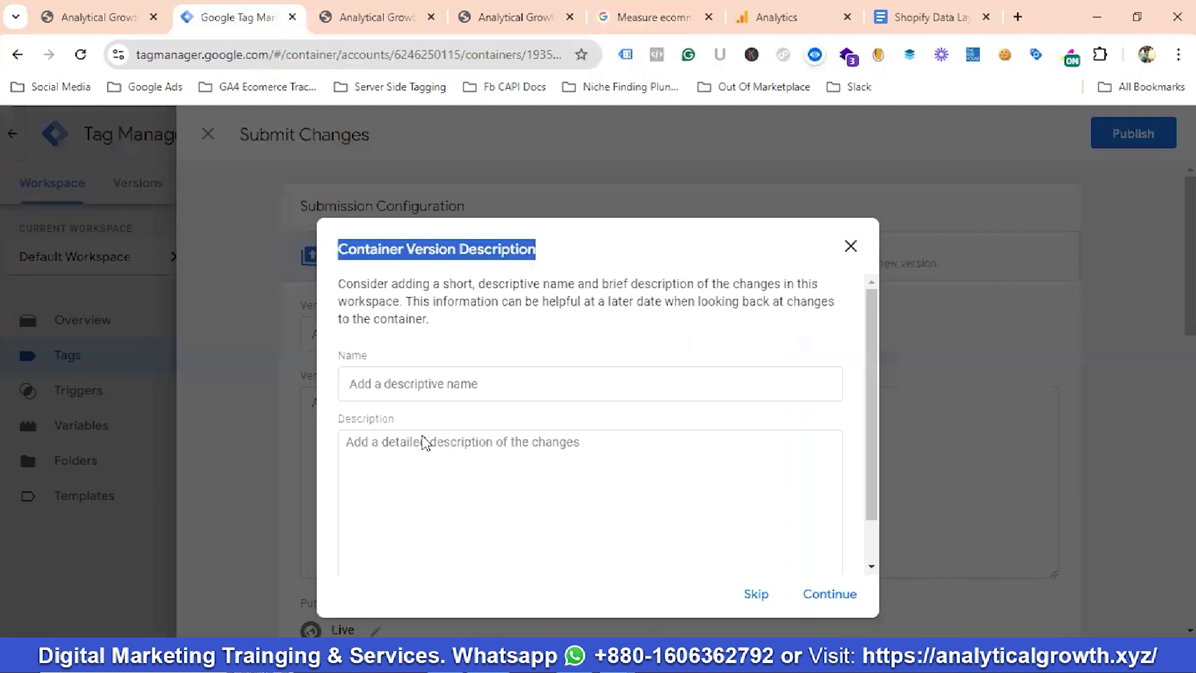
click(829, 595)
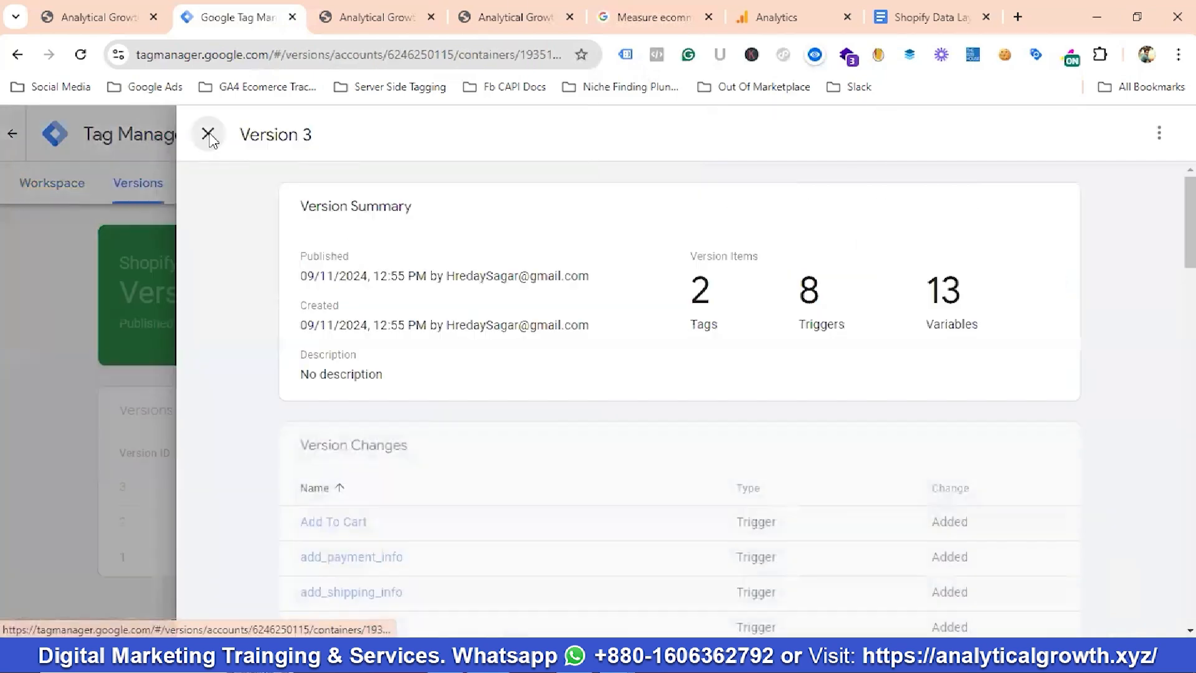
click(208, 134)
Step: Start preview mode from the workspace and connect Tag Assistant to the store at analytical-growth-ecommerce22.myshopify.com, copying the URL from the open store page
click(56, 183)
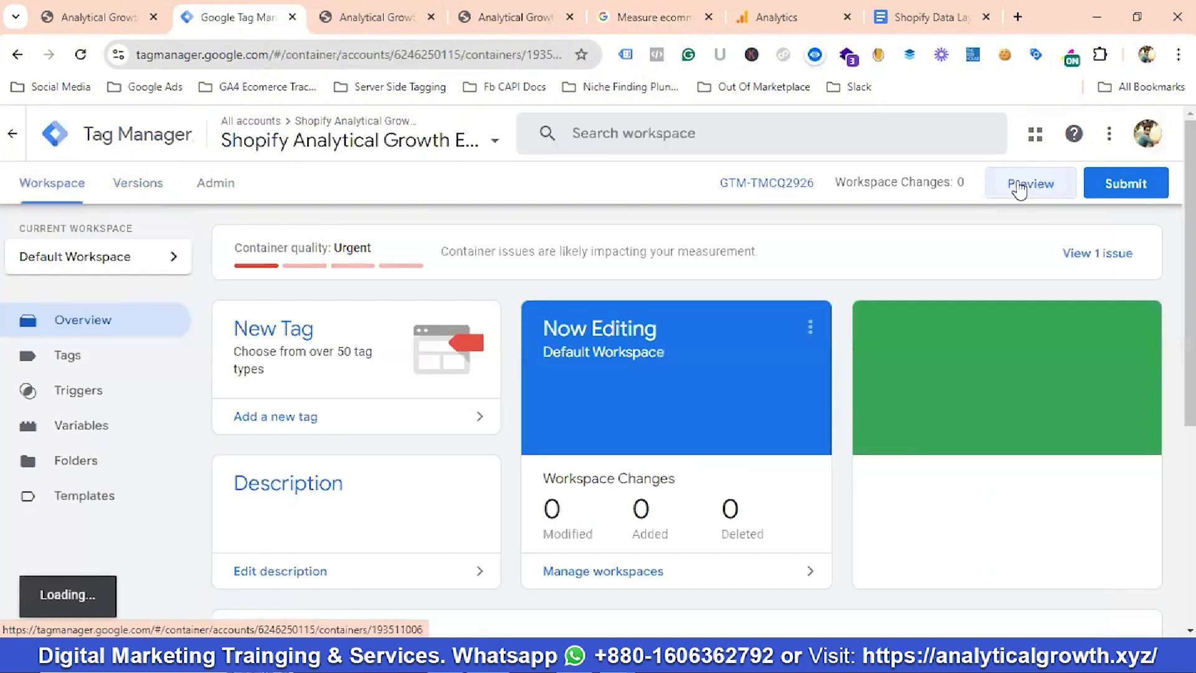
click(1020, 186)
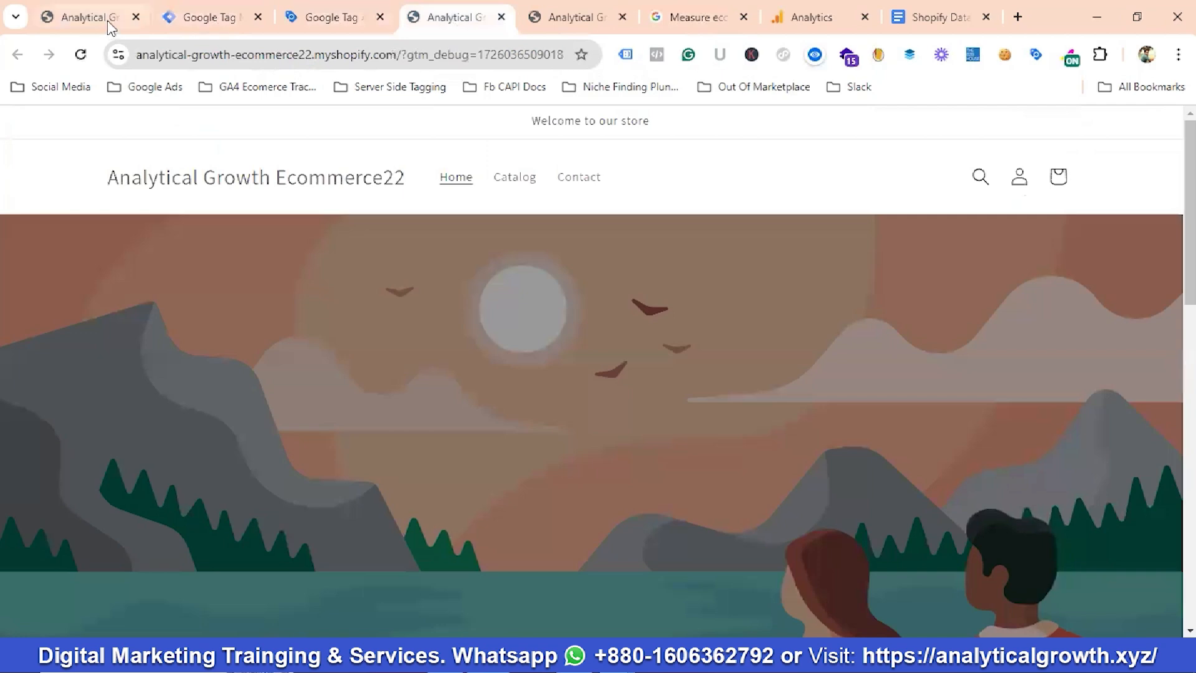
click(109, 23)
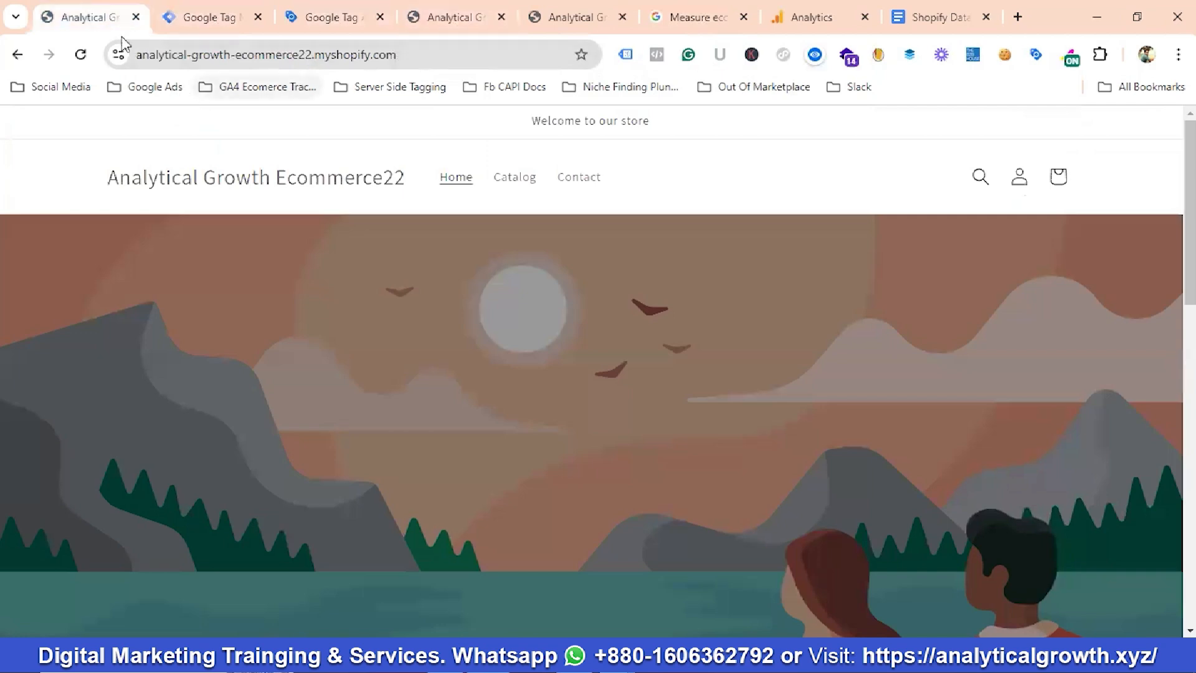
click(206, 56)
right_click(206, 56)
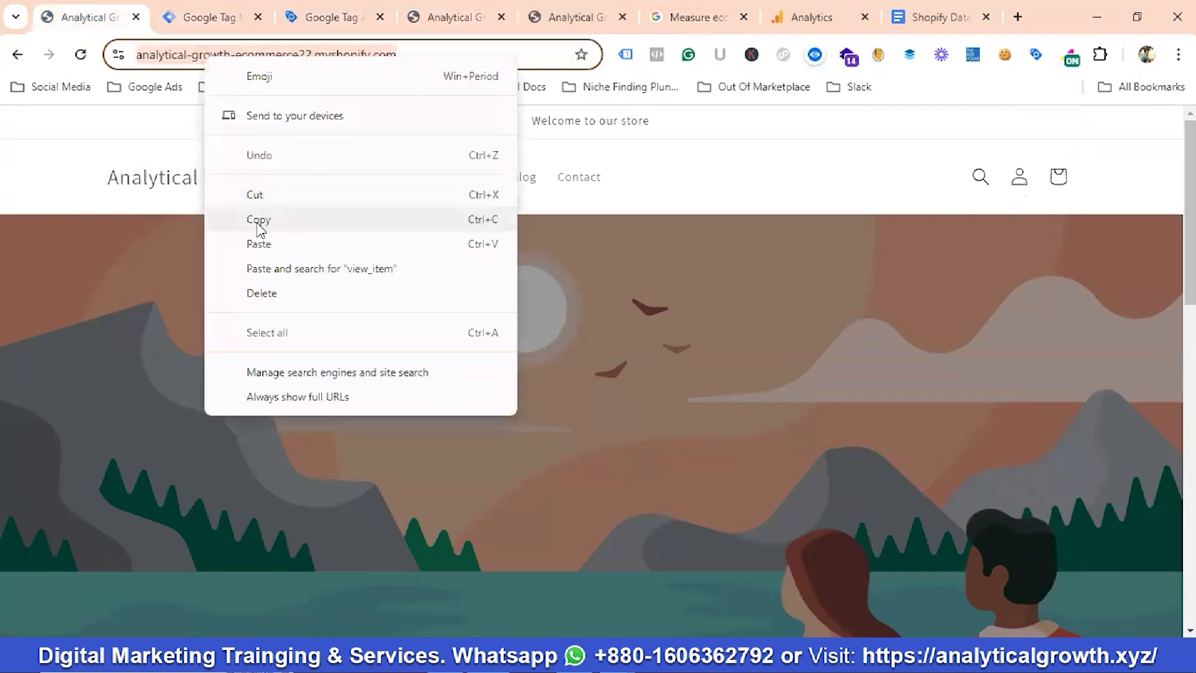
click(256, 221)
click(346, 19)
click(447, 486)
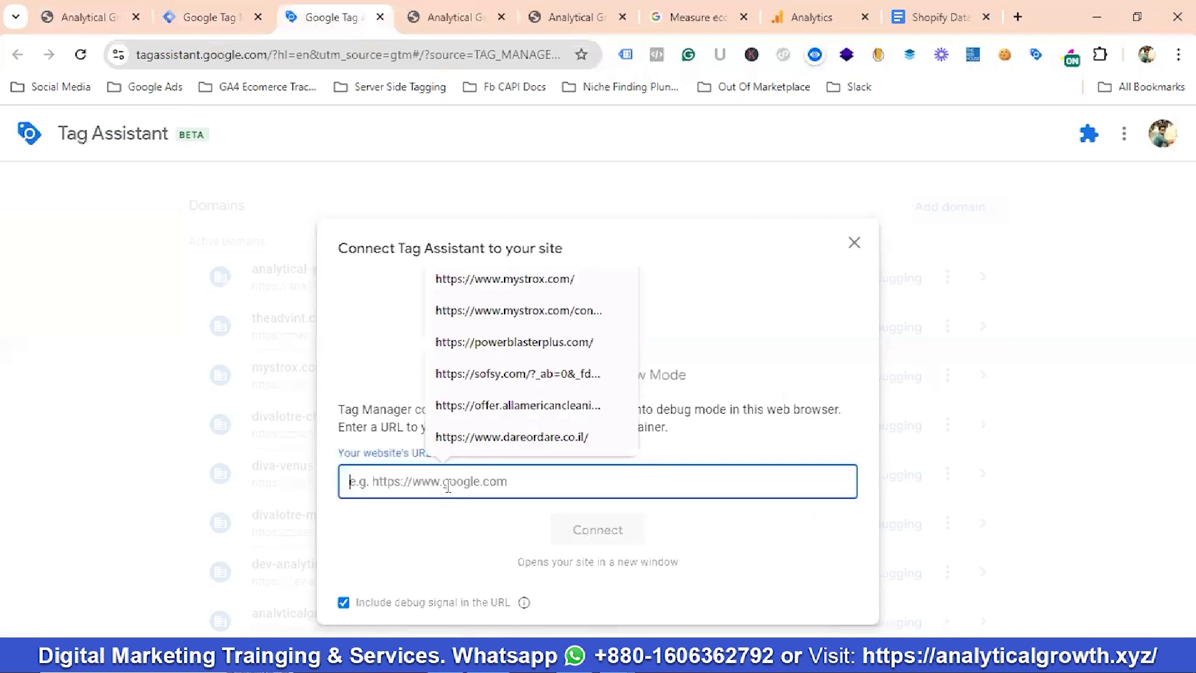
key(ctrl+v)
click(607, 532)
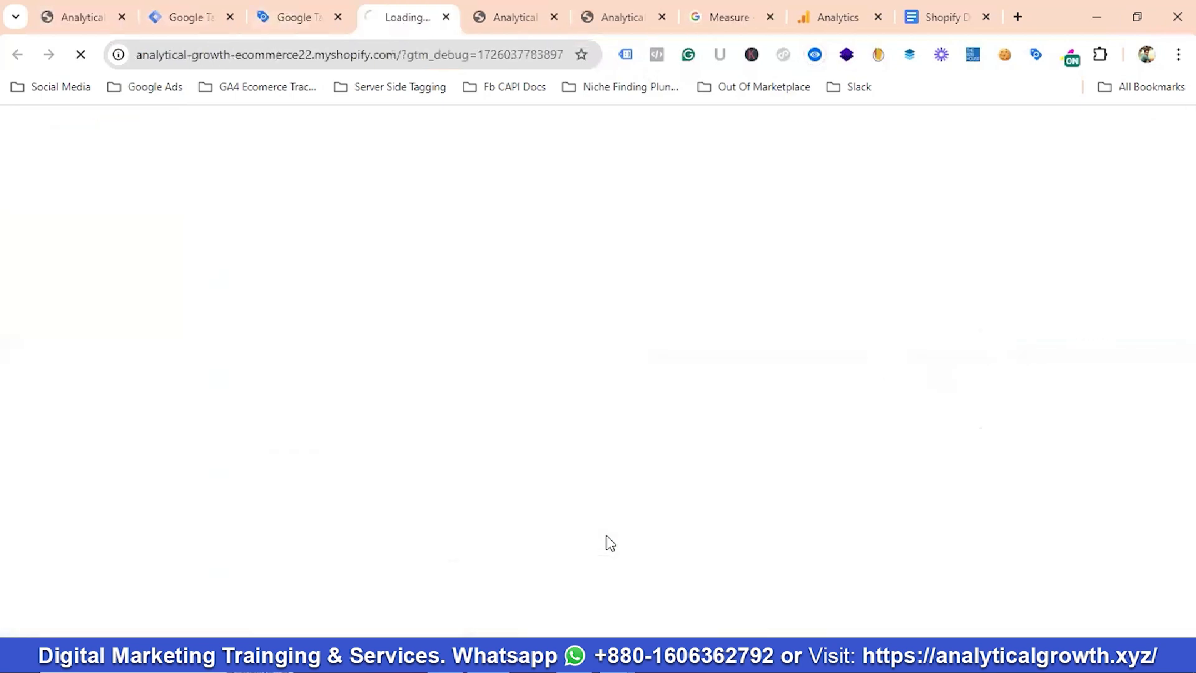
Step: Open the Bangladeshi T Shirt product page in the connected store and browse it to generate test events
scroll(382, 358, down, 10)
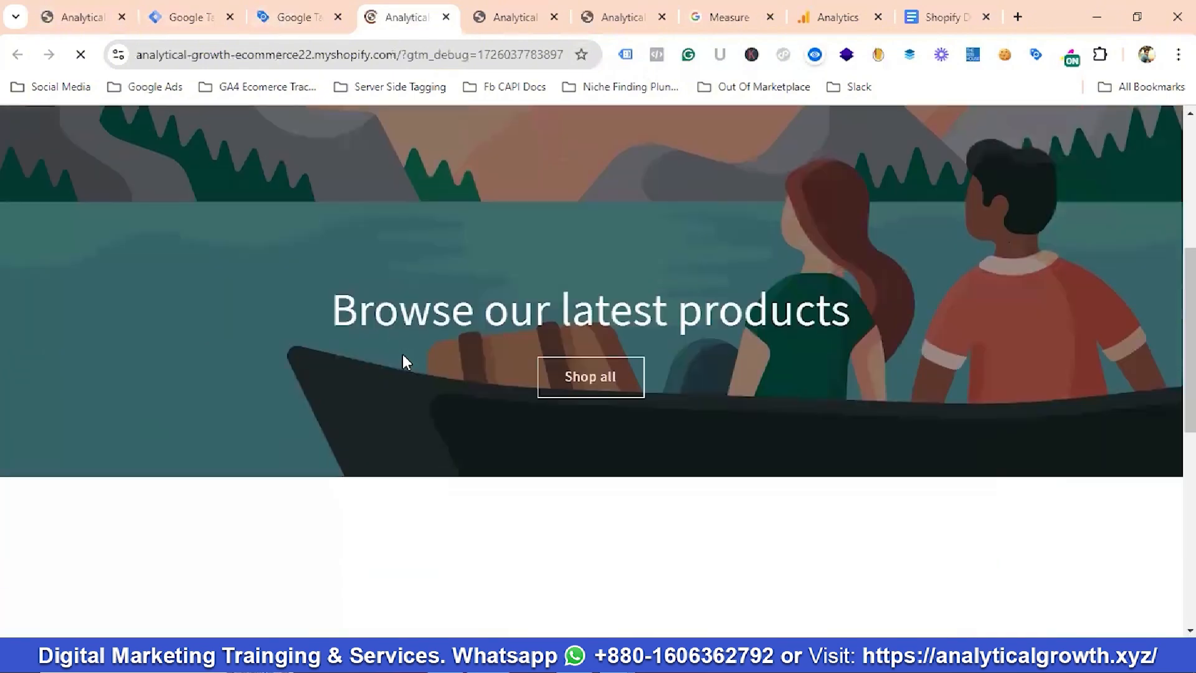
scroll(423, 364, up, 5)
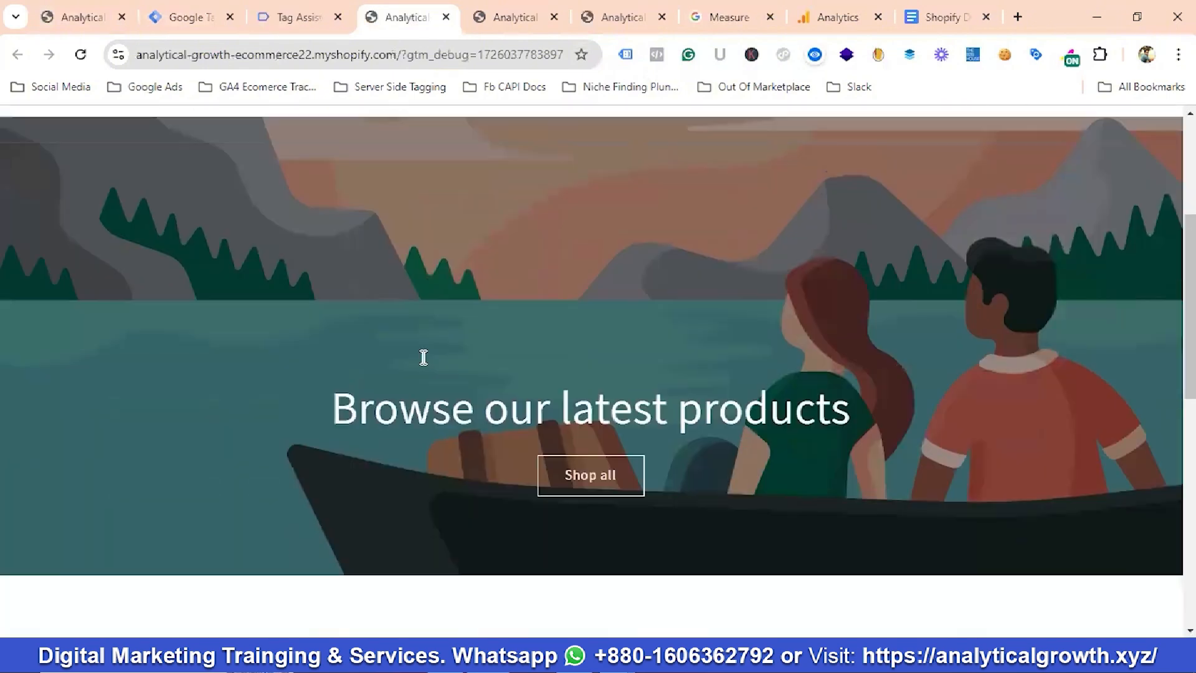
scroll(424, 362, down, 7)
click(243, 343)
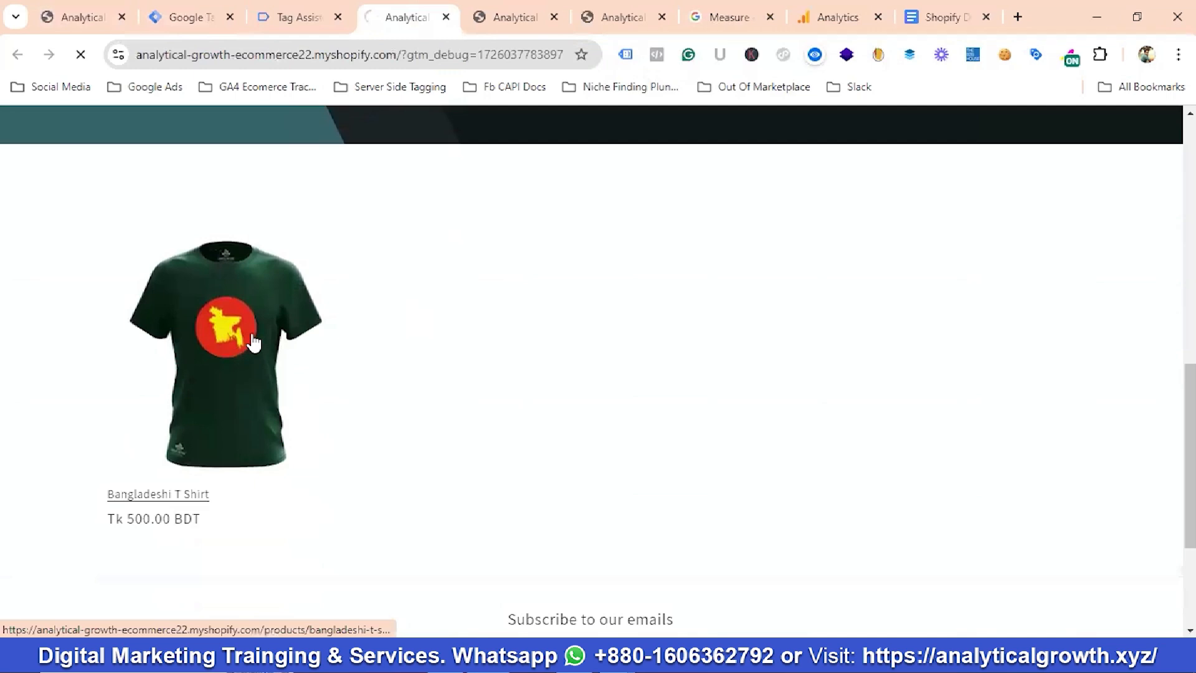
scroll(551, 337, down, 2)
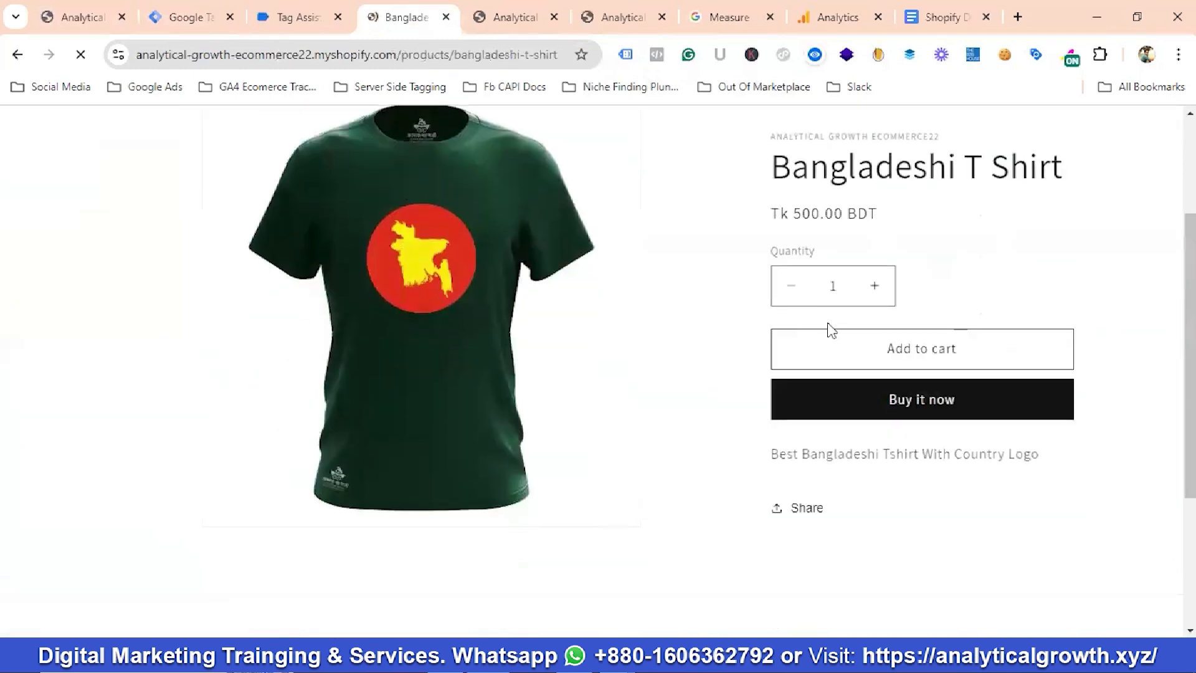
scroll(432, 337, down, 4)
scroll(432, 336, up, 4)
scroll(433, 334, up, 2)
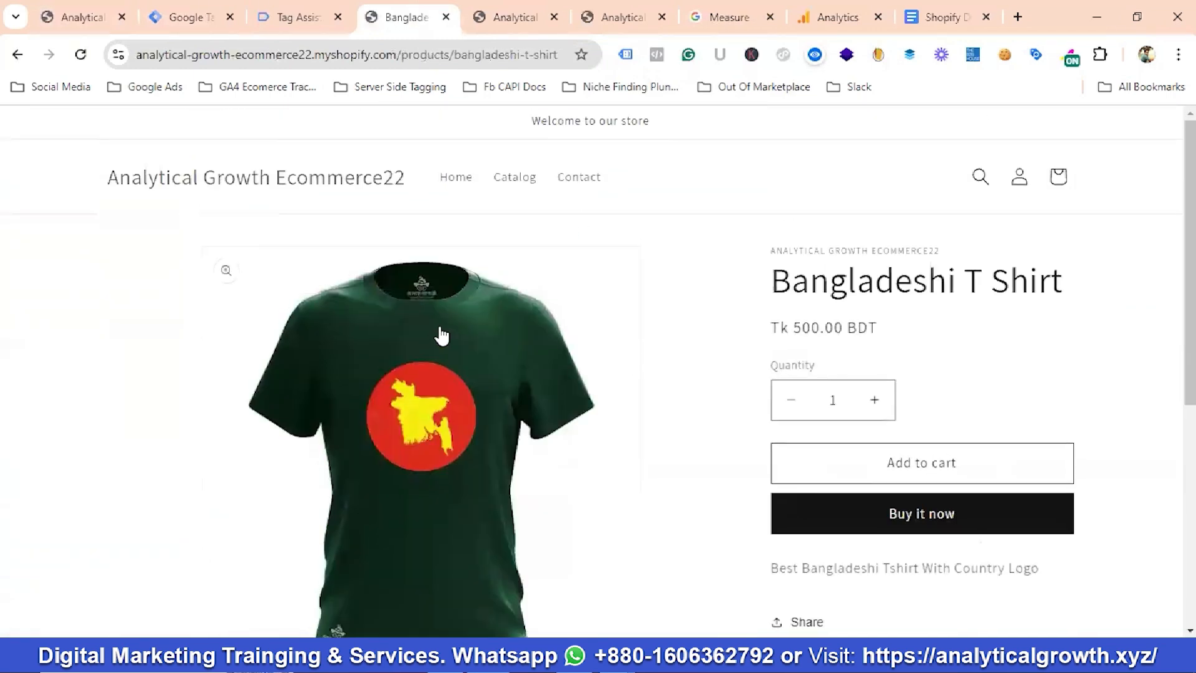
scroll(441, 334, down, 5)
scroll(446, 334, up, 5)
Step: Switch to Google Analytics, leave the web stream details and open the Realtime report of the Analytical Growth Ecom property
click(837, 19)
click(274, 134)
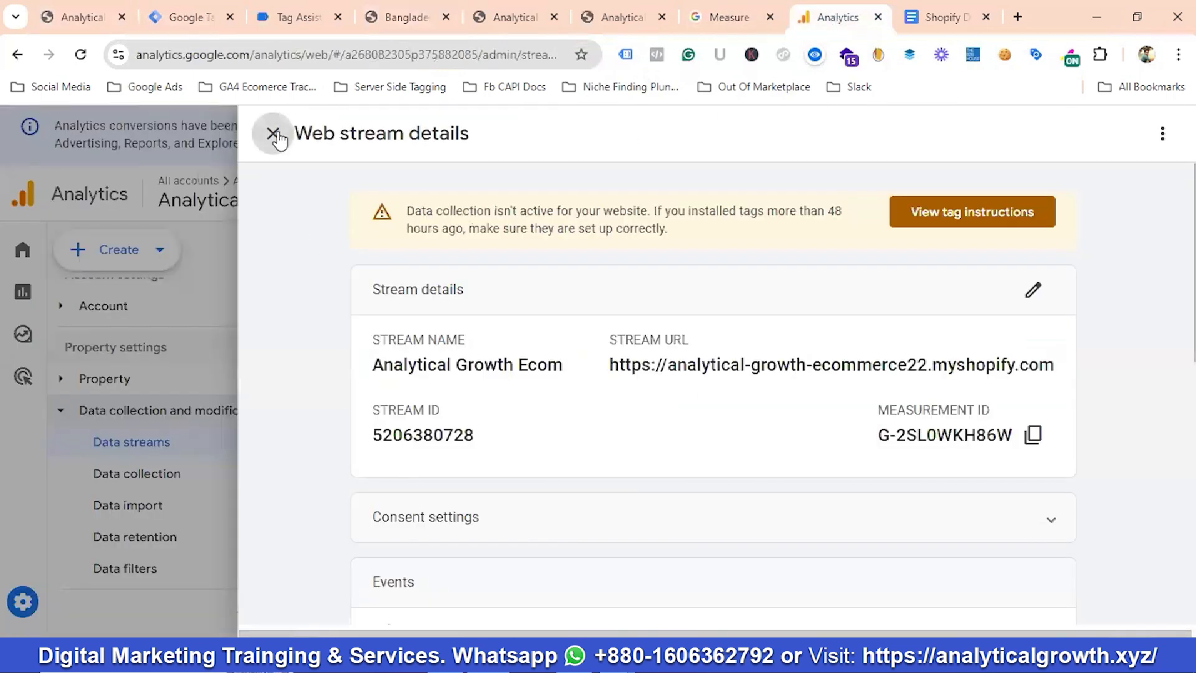
click(65, 253)
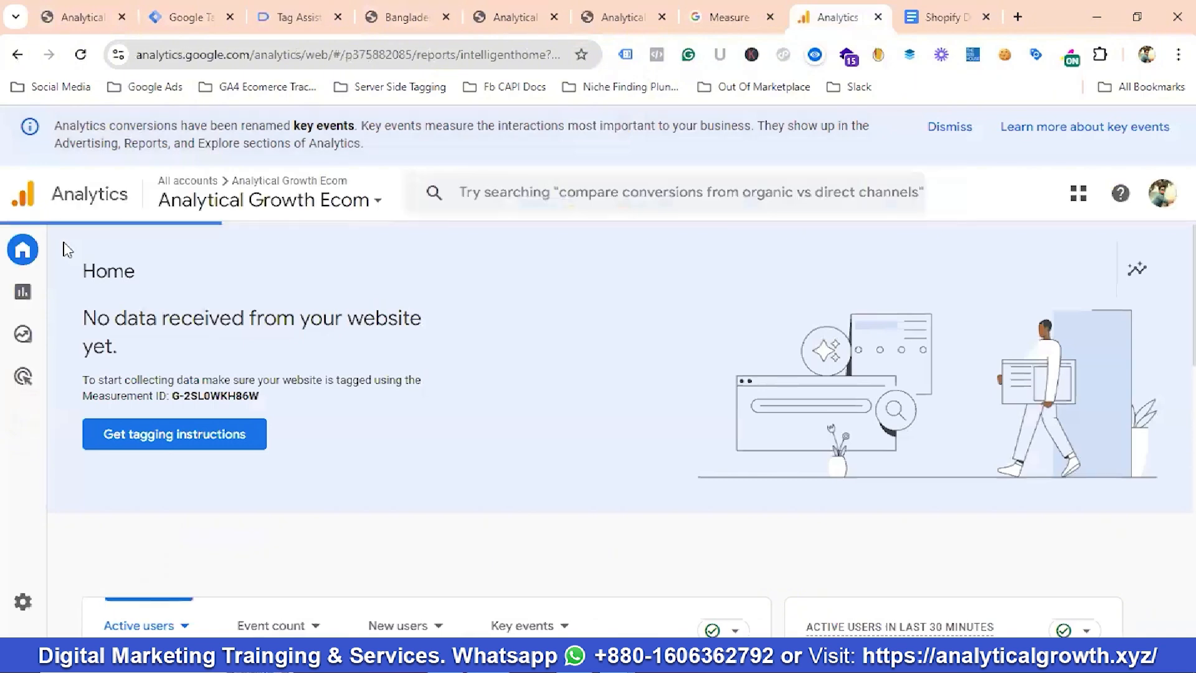
click(81, 296)
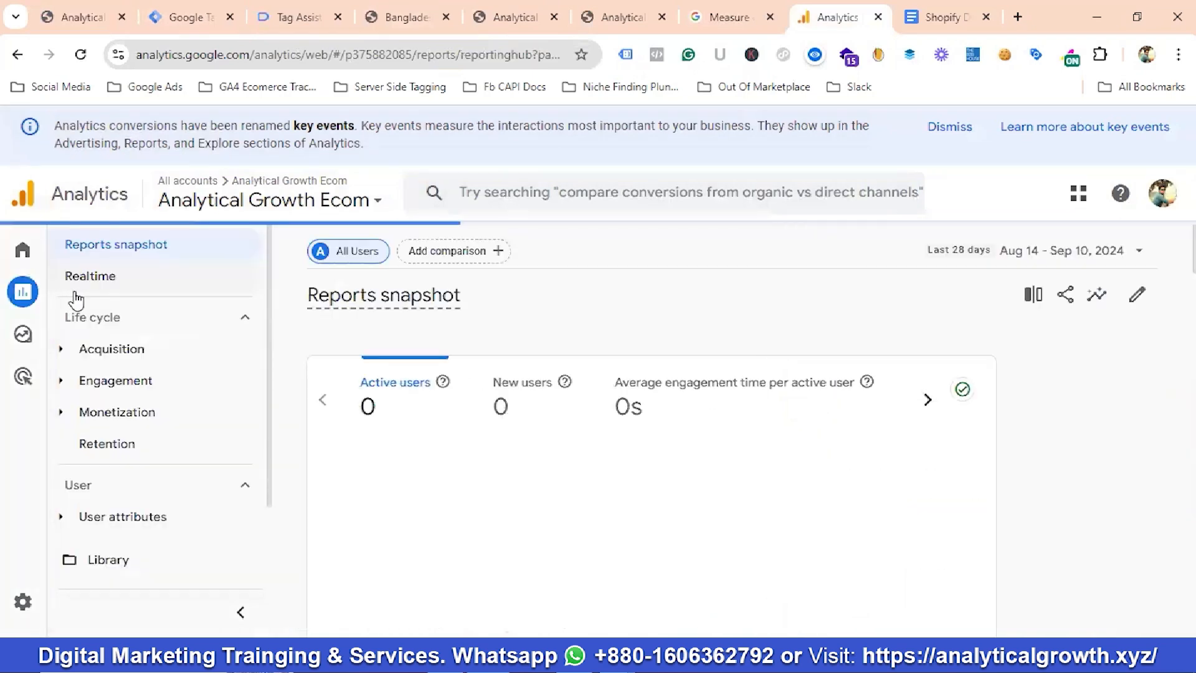
click(91, 279)
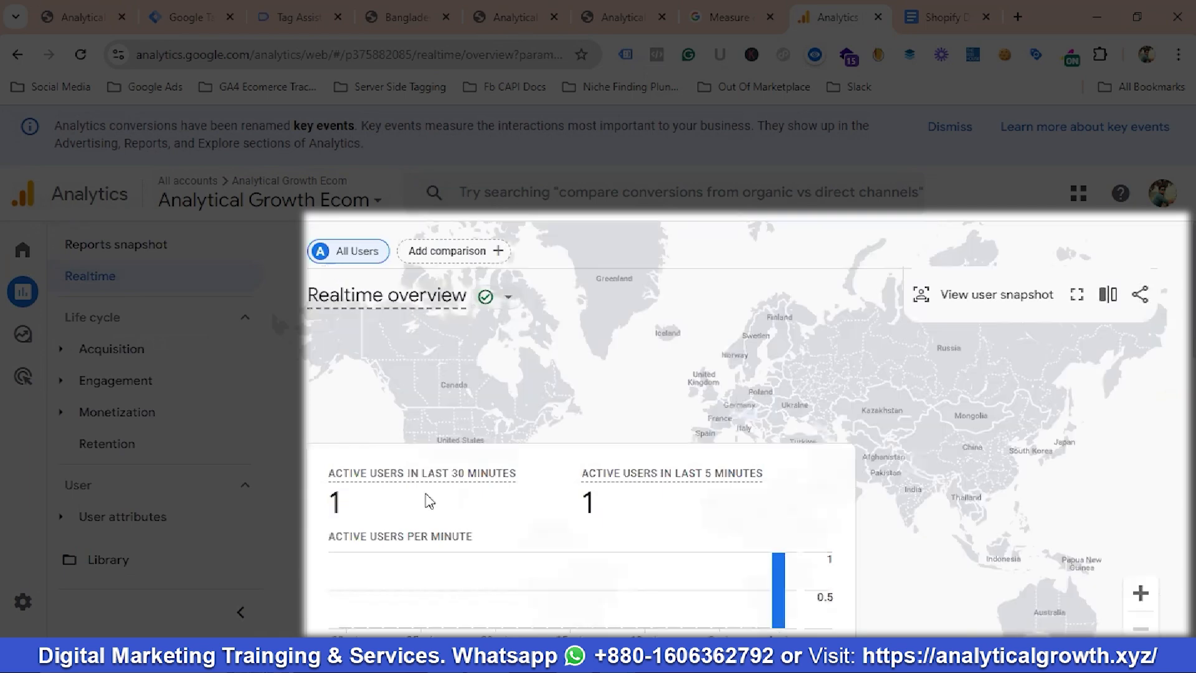
Step: Examine the Realtime overview's active users, page views and event count by event name for the incoming store events
scroll(470, 505, down, 1)
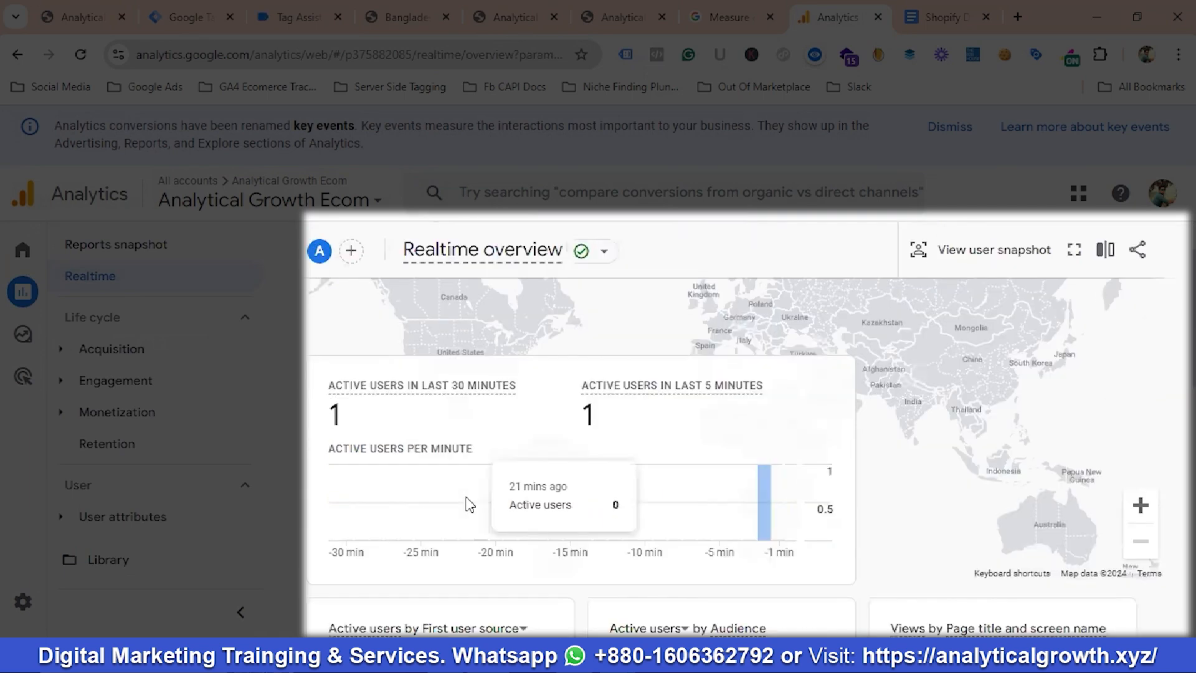
scroll(469, 505, down, 4)
scroll(470, 504, down, 4)
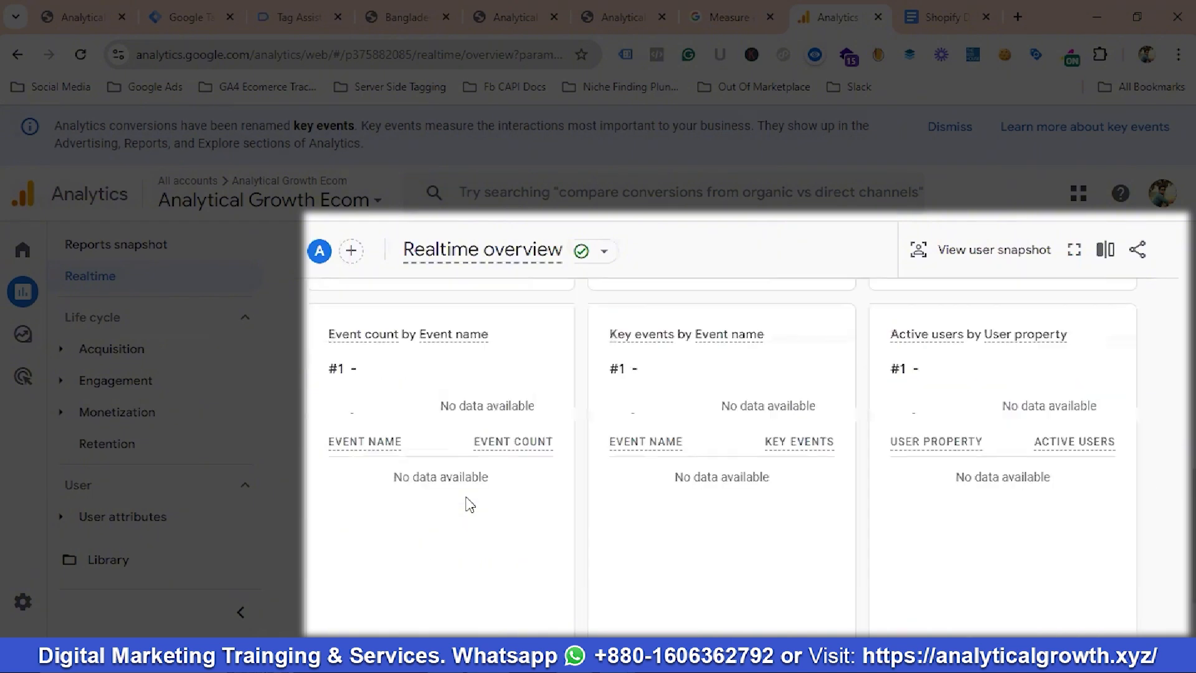
scroll(470, 505, down, 2)
scroll(469, 504, up, 4)
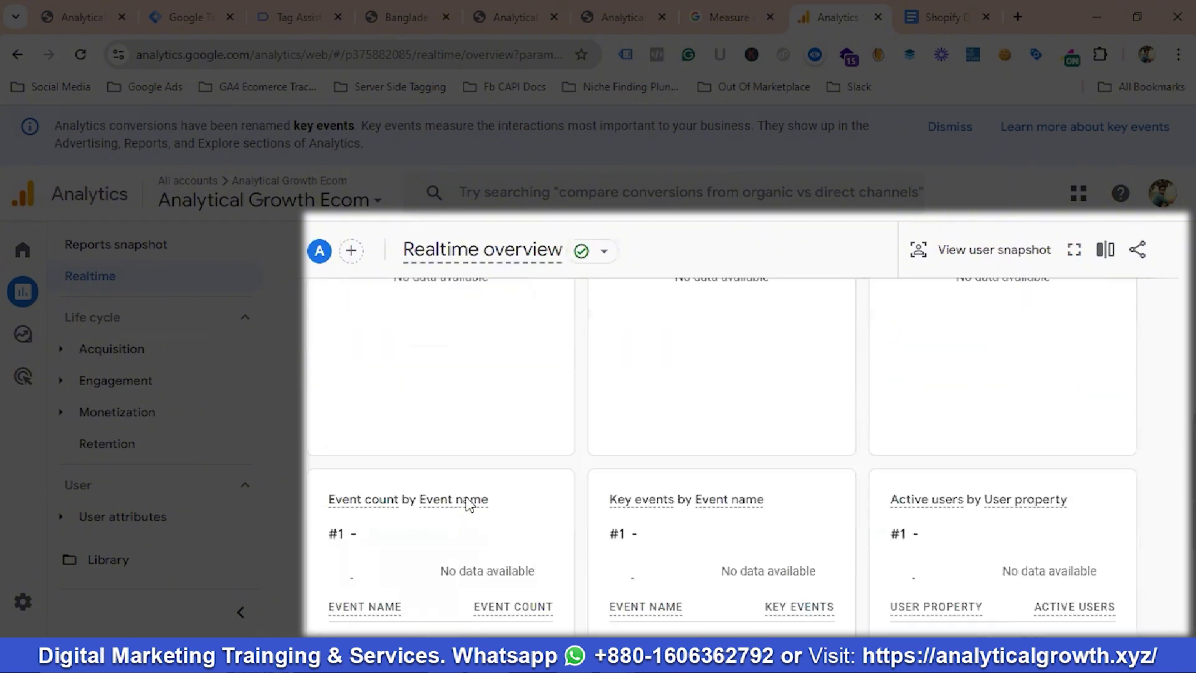
scroll(470, 504, up, 4)
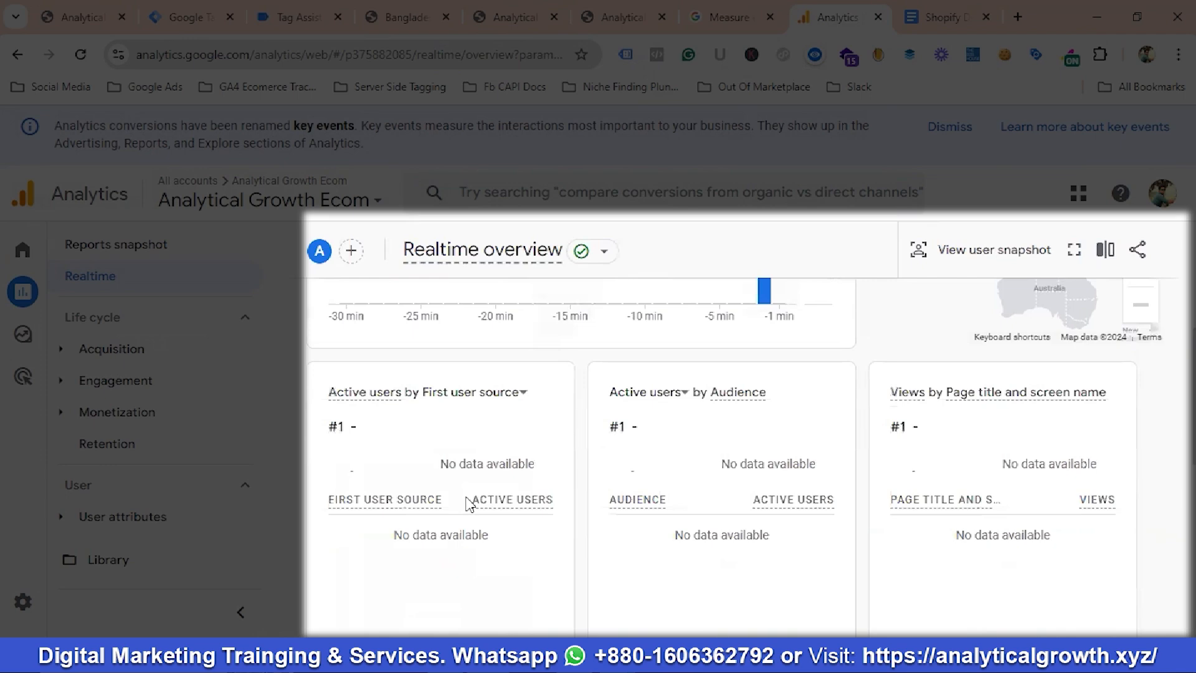
scroll(470, 504, up, 4)
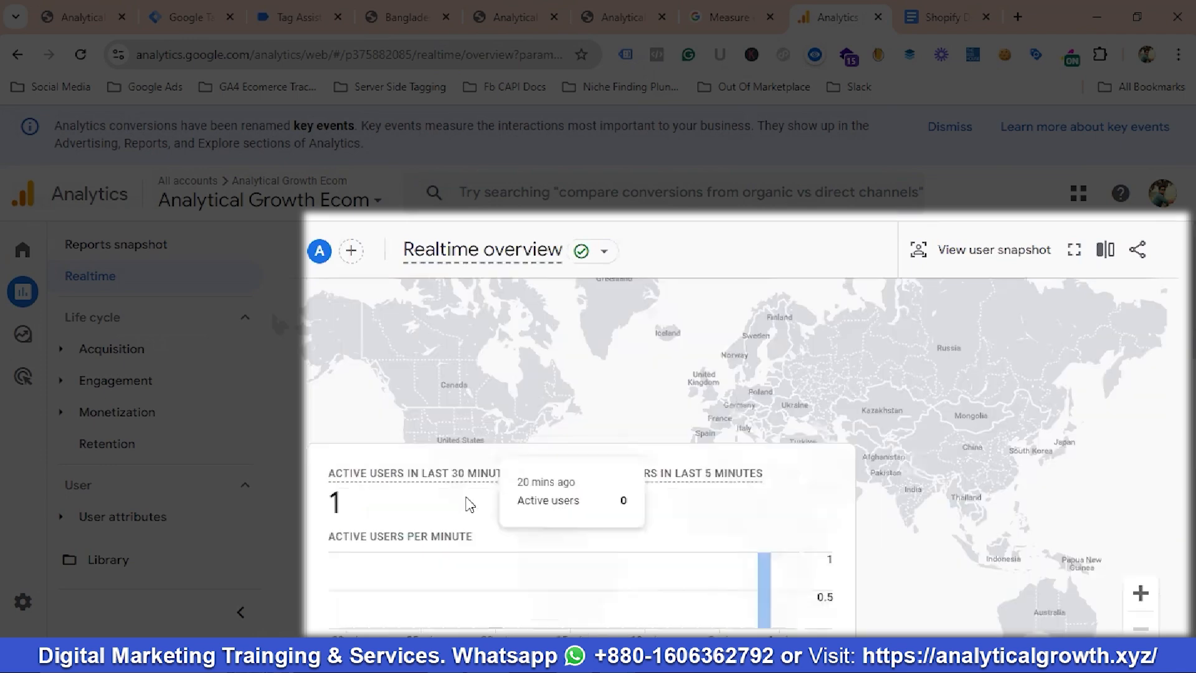
scroll(470, 505, down, 12)
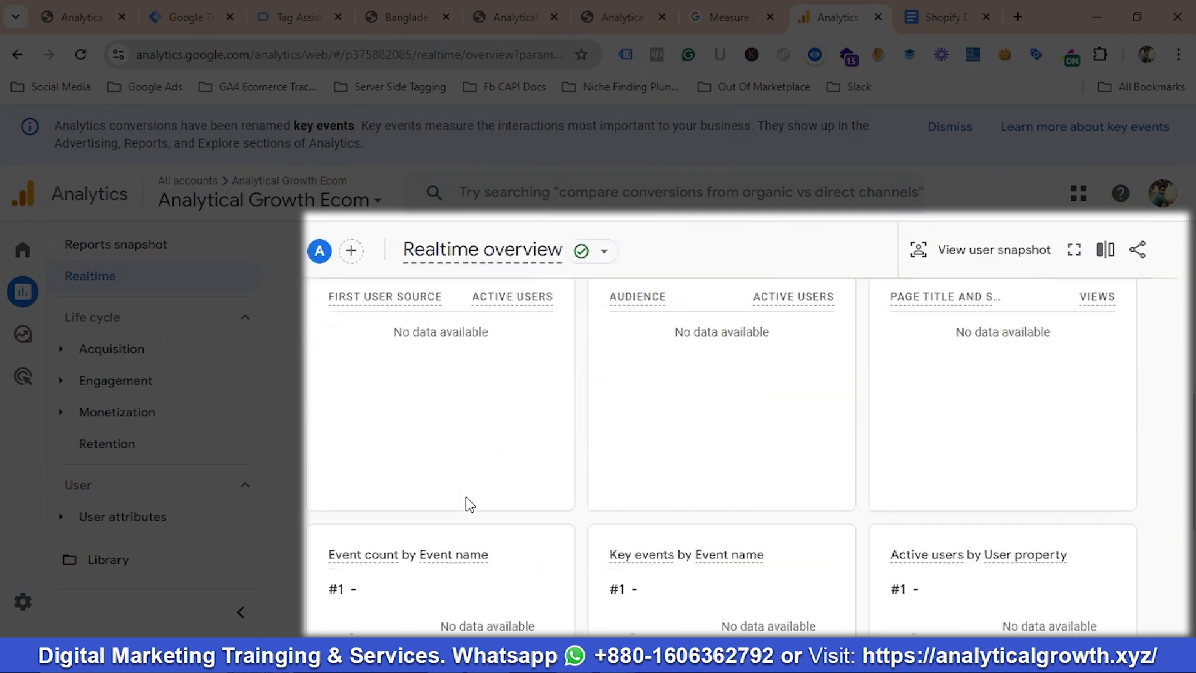
scroll(470, 505, up, 1)
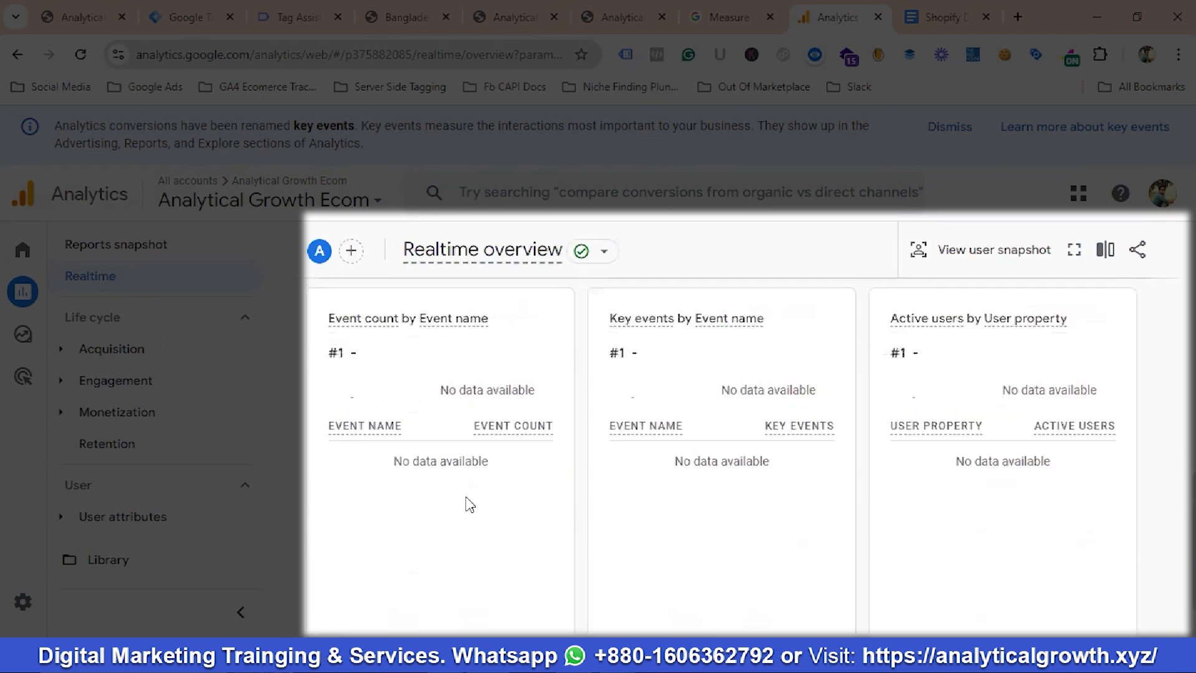
scroll(470, 505, up, 10)
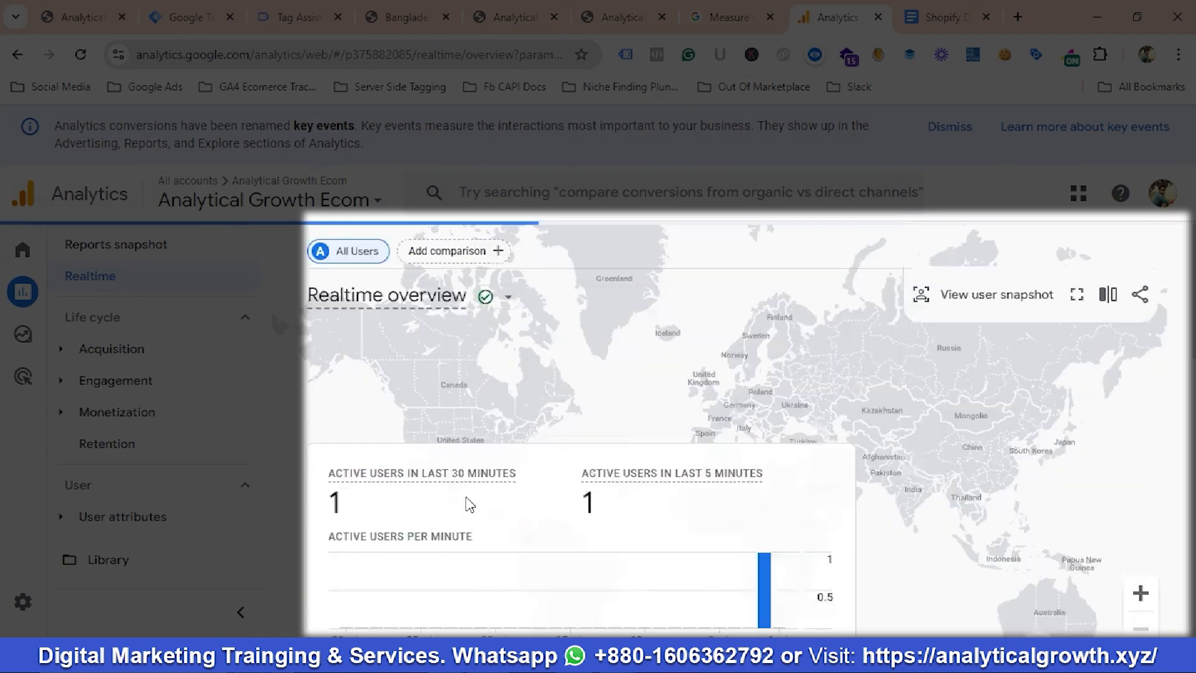
scroll(470, 505, down, 5)
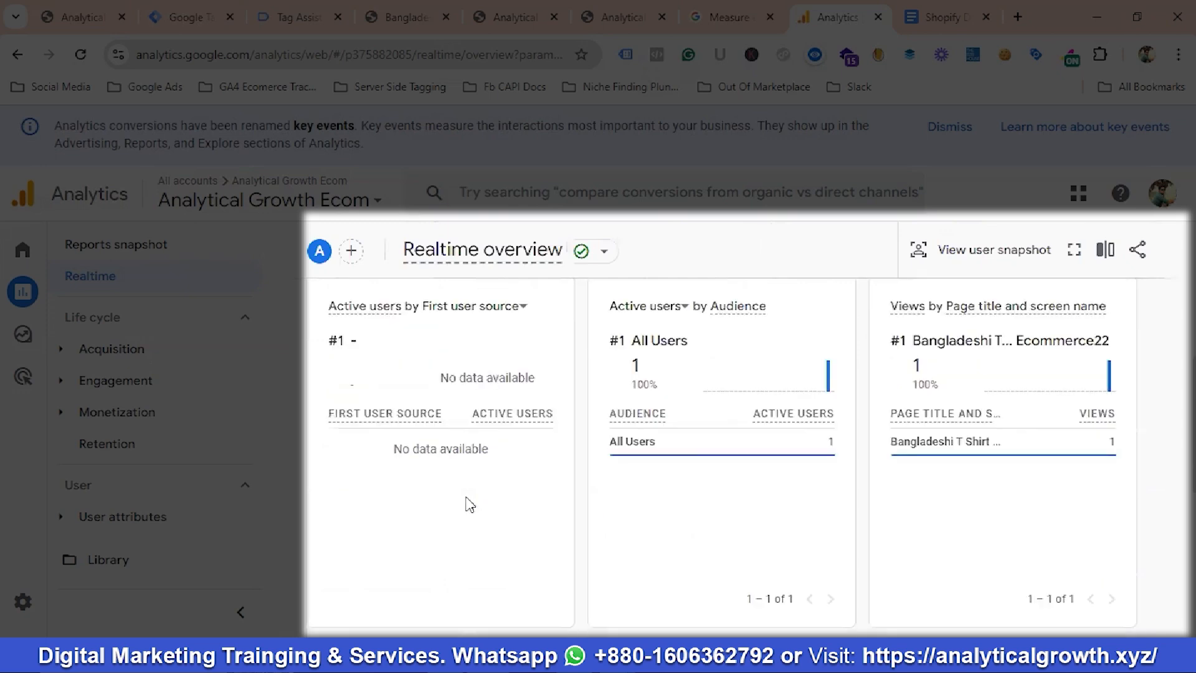
scroll(470, 505, down, 5)
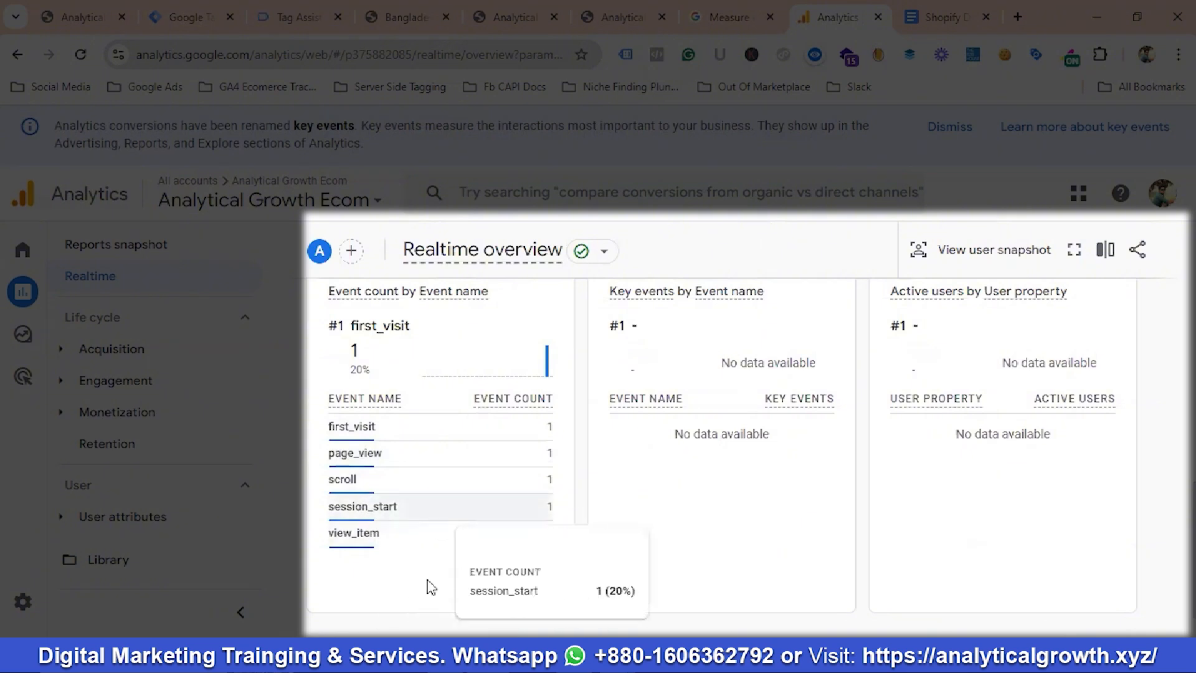
Step: Inspect the currency and value parameters of the view_item event in the Realtime event count card
click(355, 533)
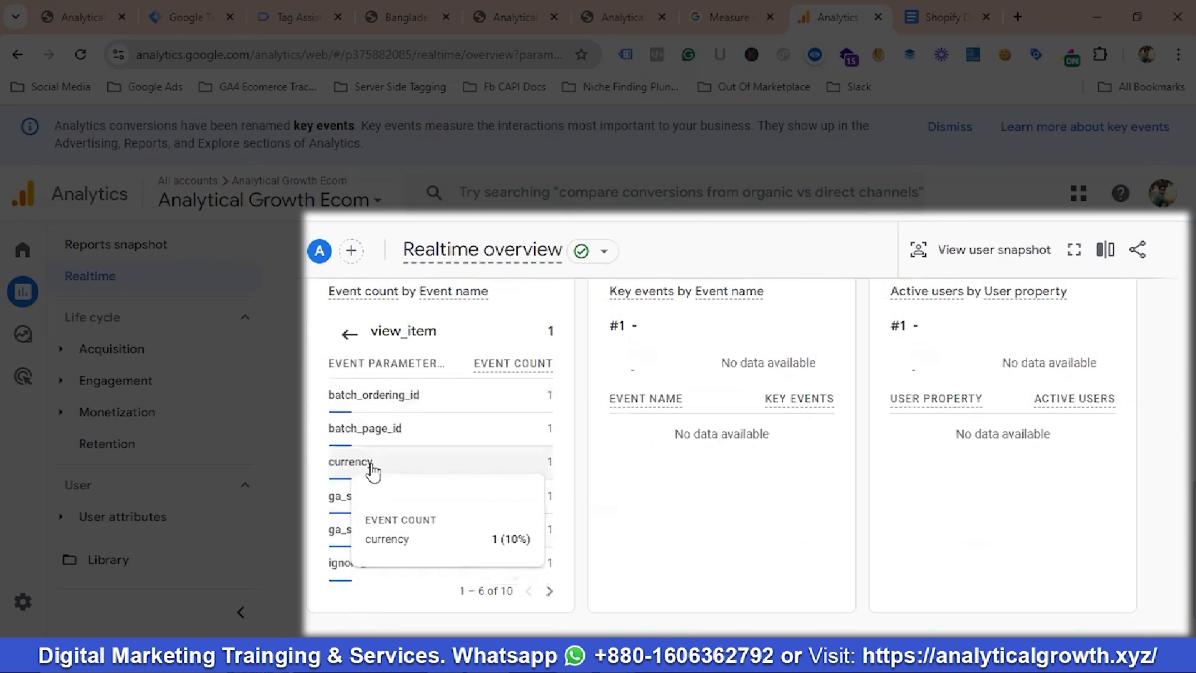
click(351, 464)
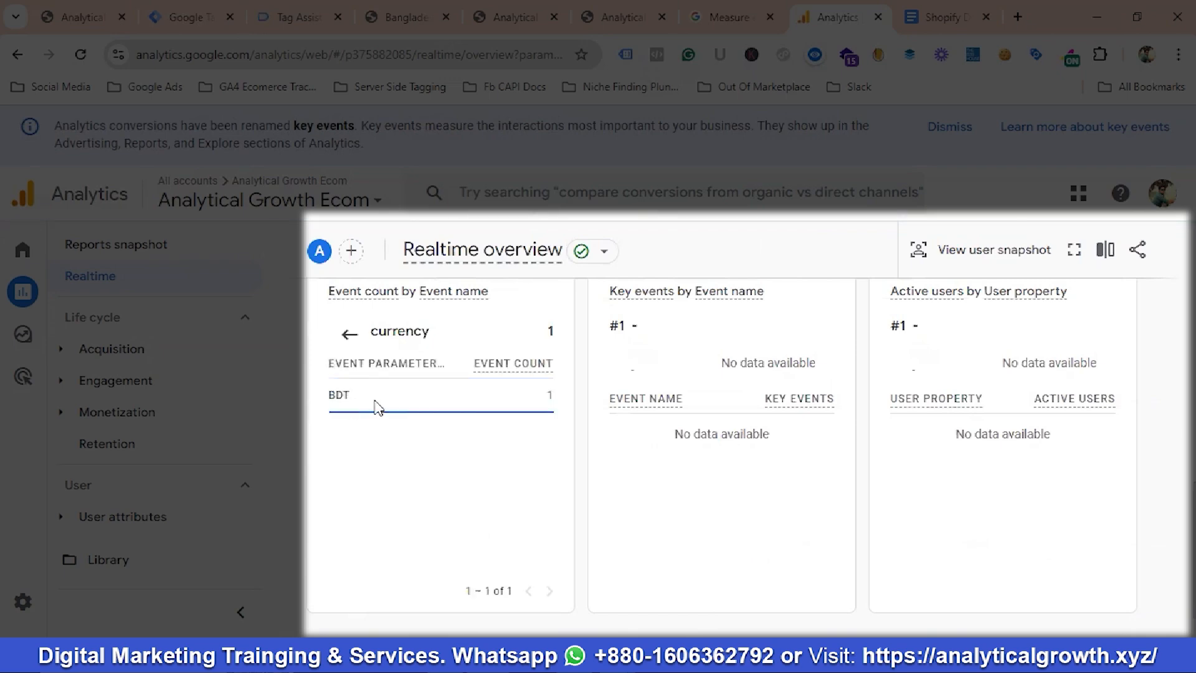
click(349, 337)
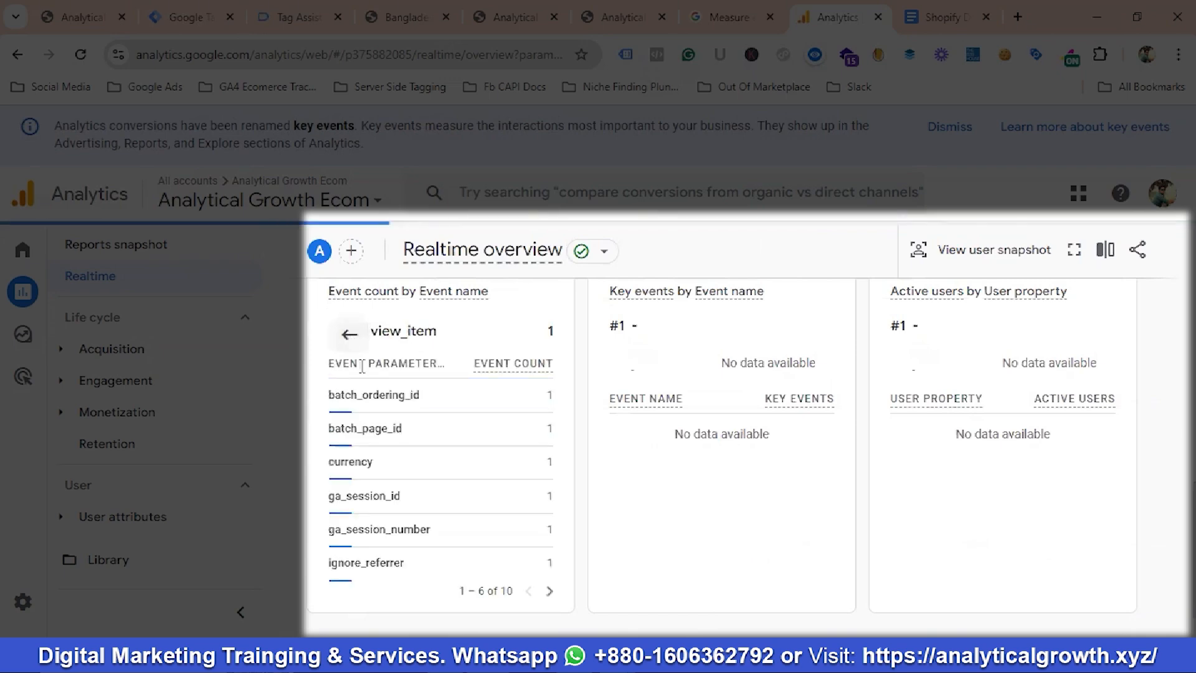
scroll(392, 486, down, 1)
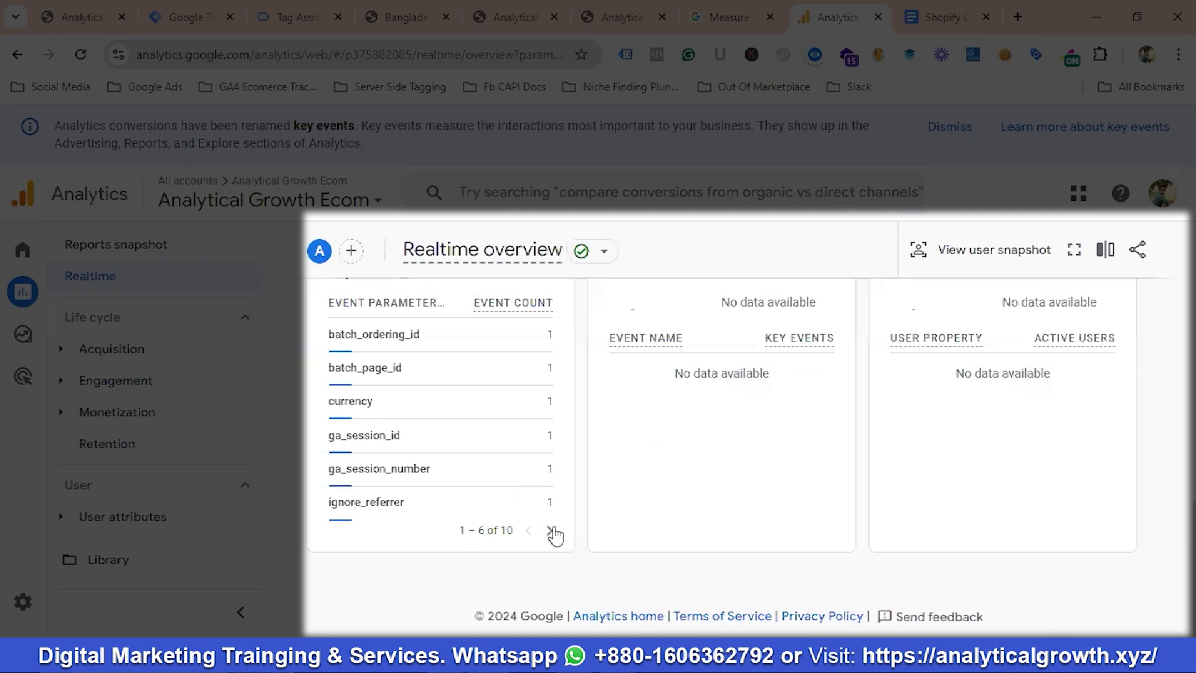
click(551, 532)
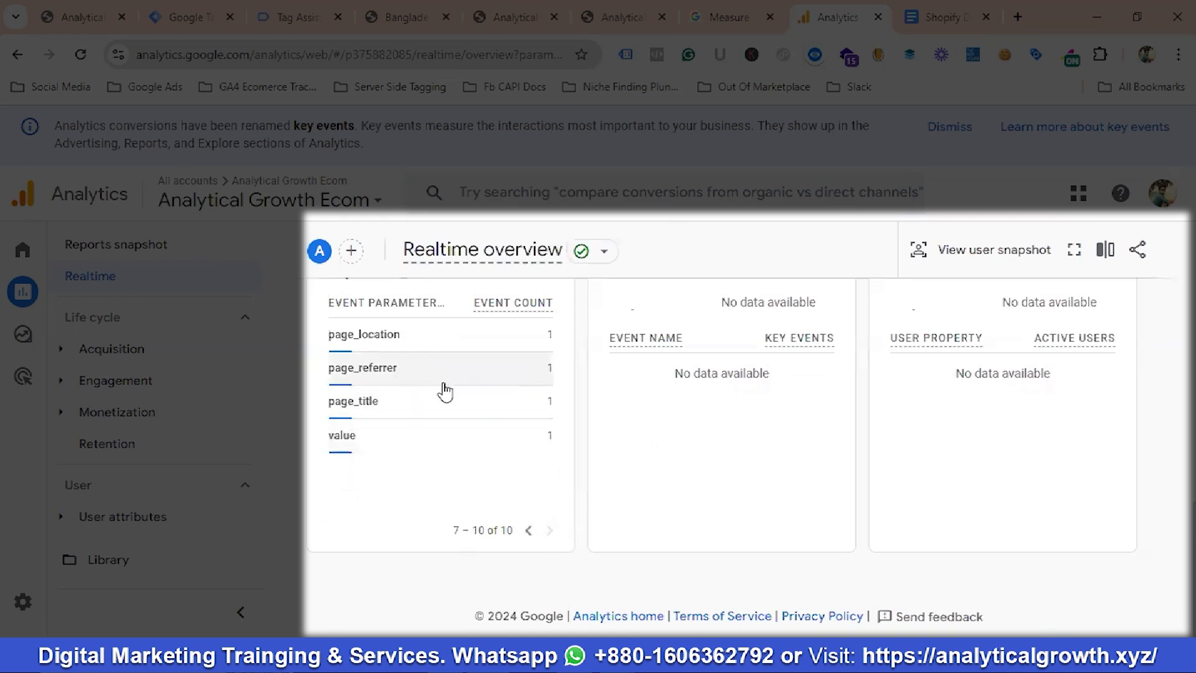
click(355, 446)
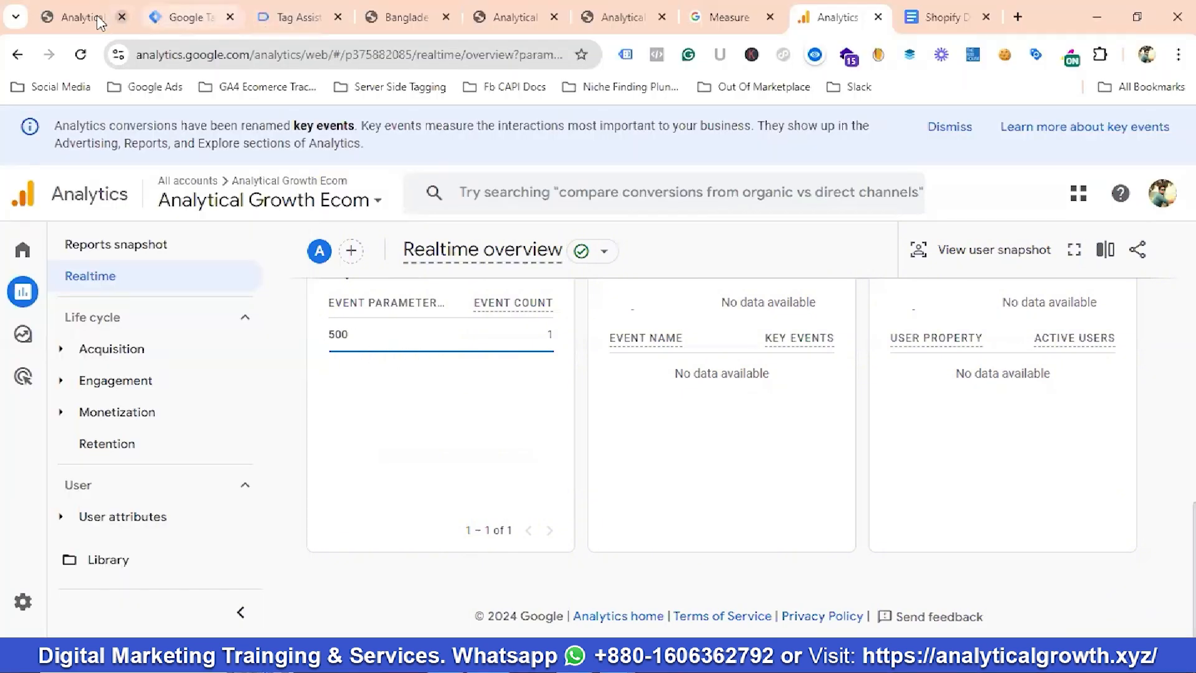
Step: Check the Bangladeshi T Shirt's price on the store home page against the value parameter in the Analytics Realtime report
click(96, 15)
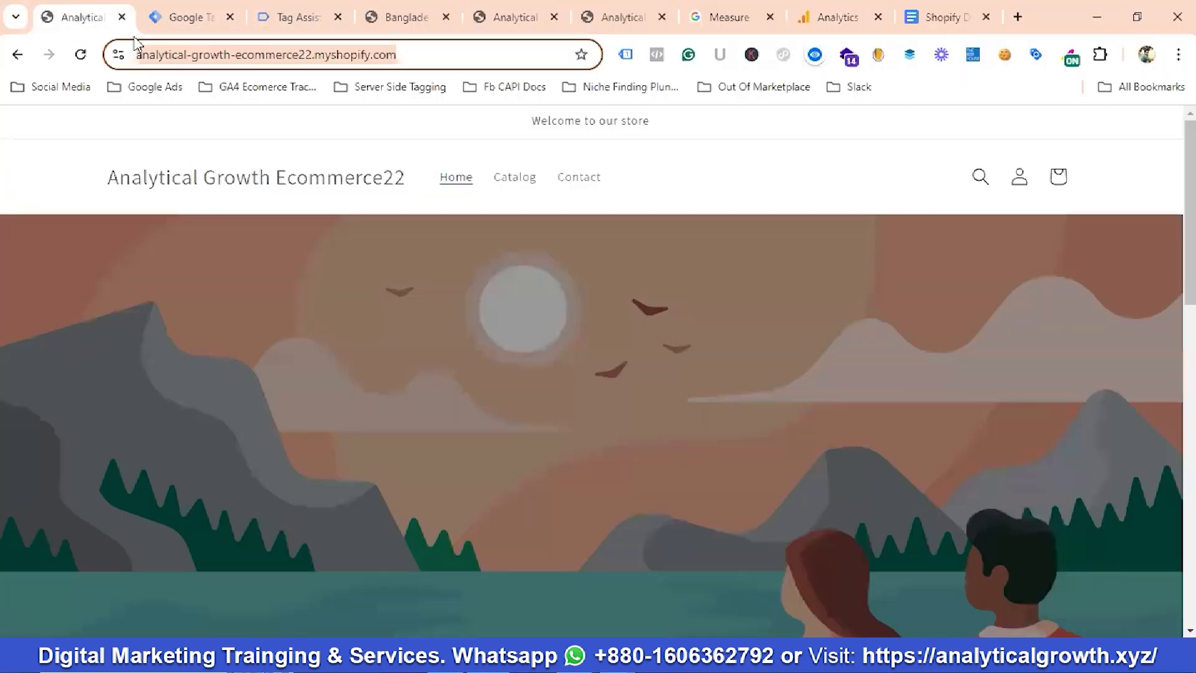
scroll(485, 355, down, 15)
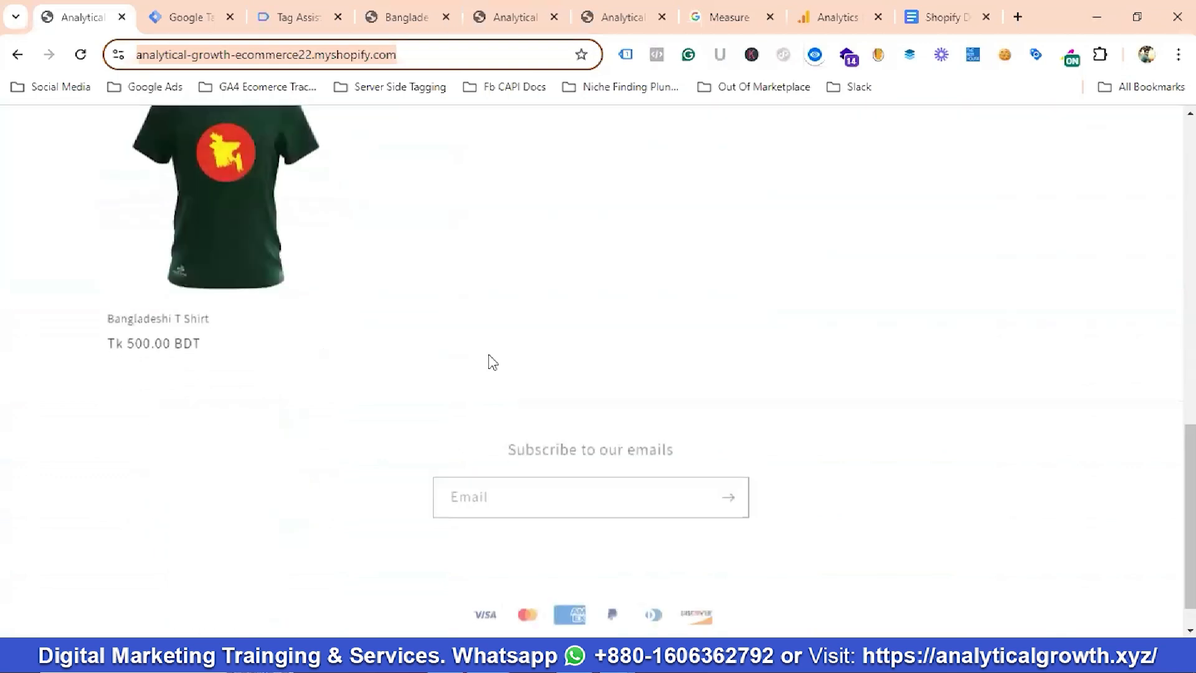
scroll(200, 353, up, 3)
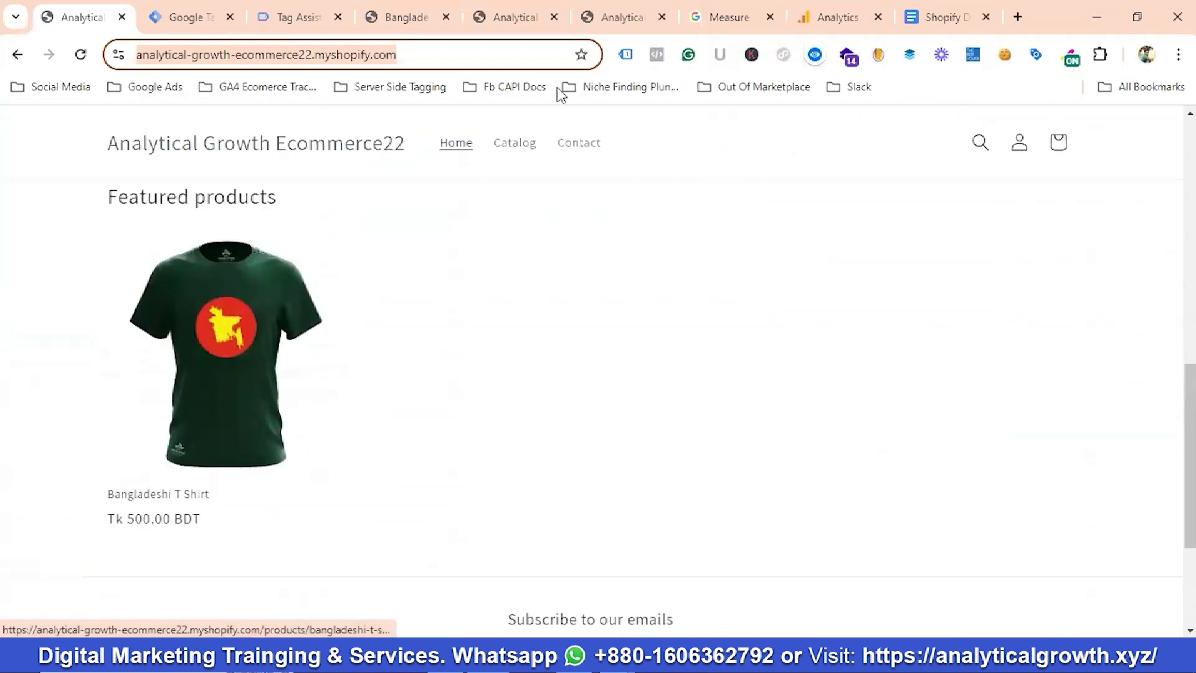
click(835, 14)
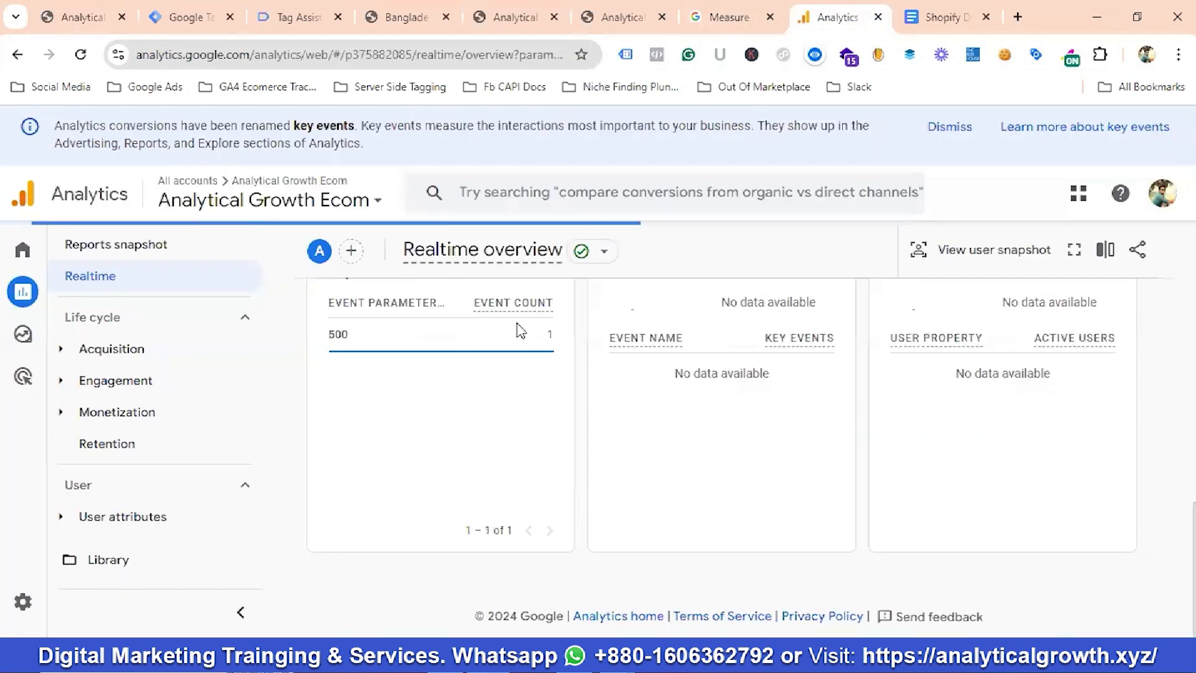
scroll(518, 331, up, 3)
scroll(530, 331, down, 2)
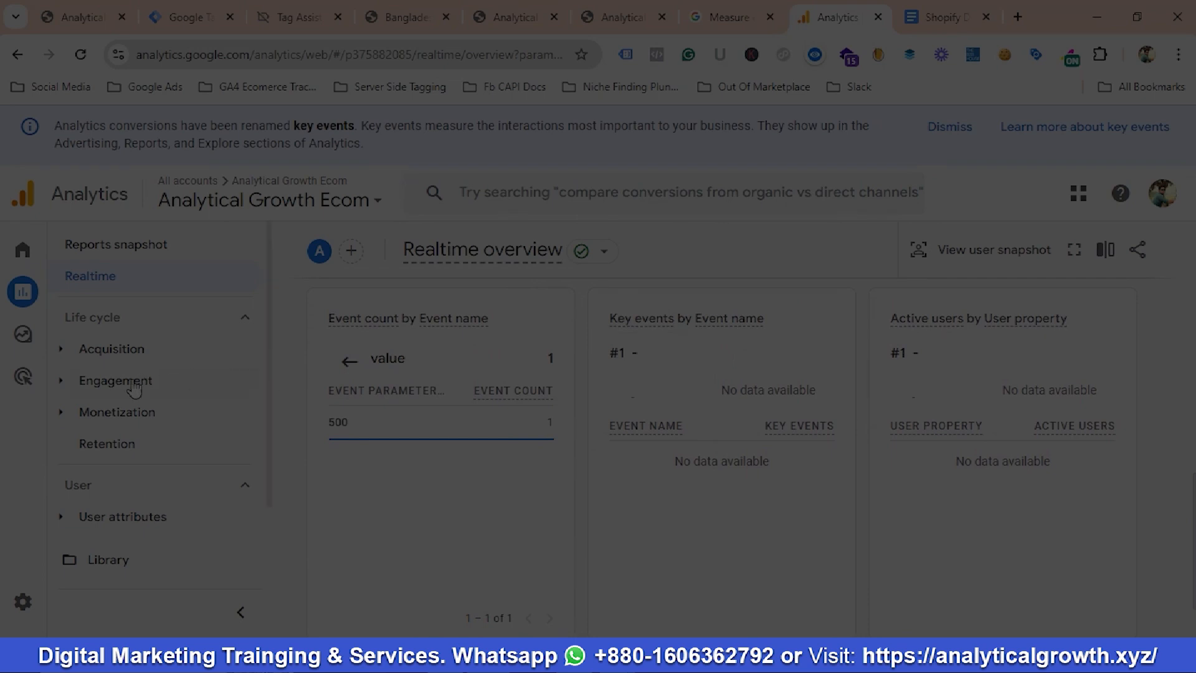
Step: Expand the Monetization reports to view what they include, and go back to the view_item parameter list in Realtime
click(125, 414)
scroll(155, 443, down, 3)
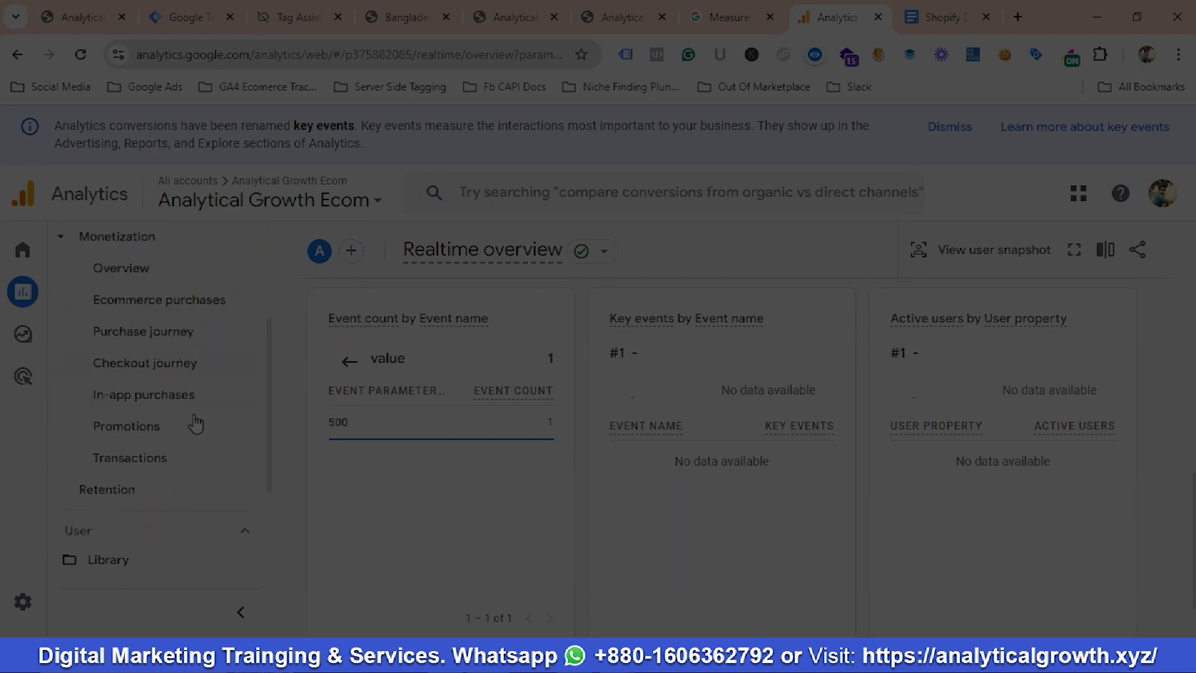
scroll(195, 422, up, 1)
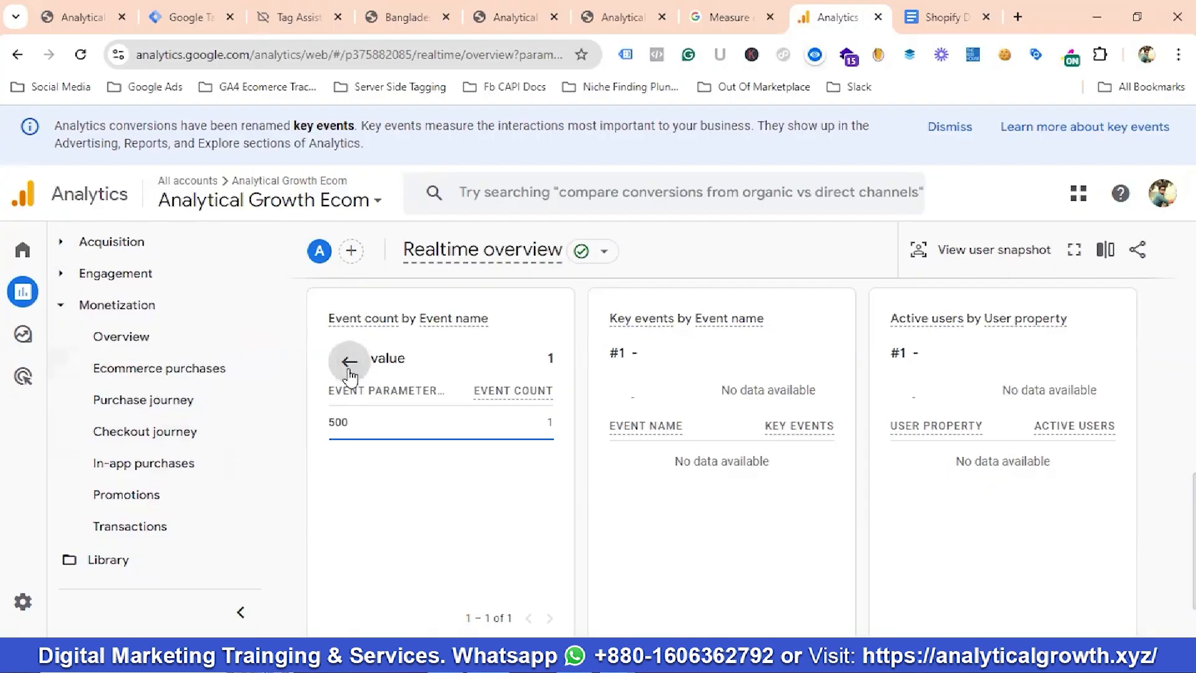
click(349, 363)
scroll(434, 381, down, 1)
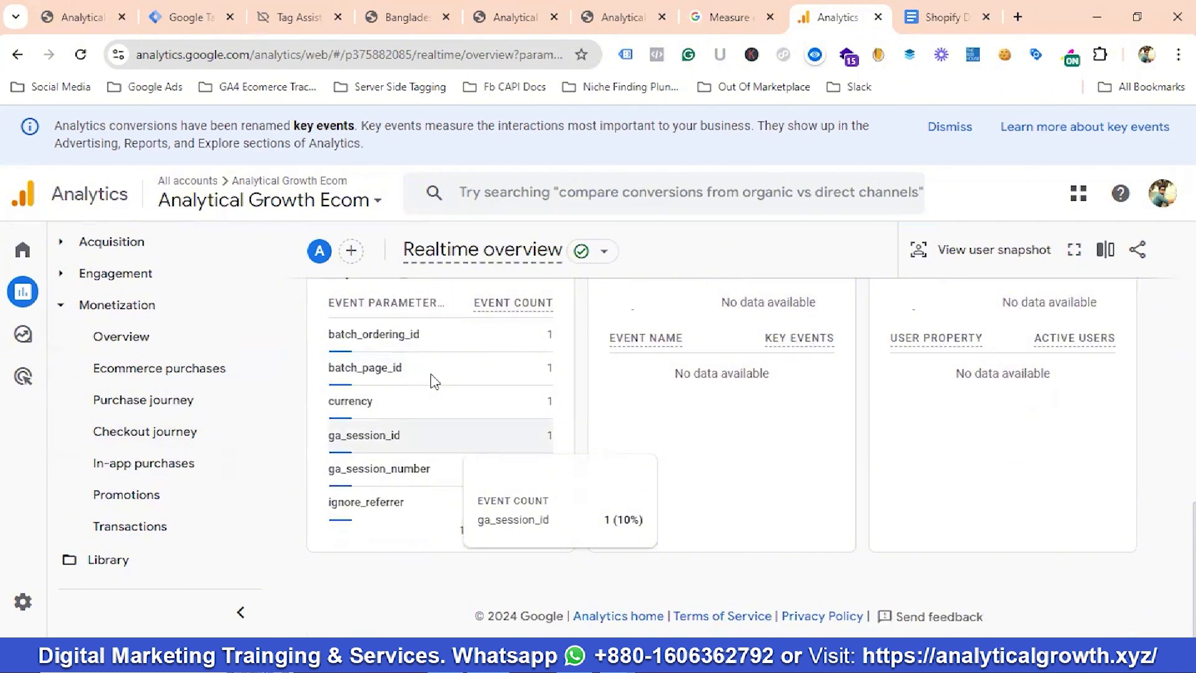
scroll(434, 382, up, 2)
scroll(435, 381, down, 1)
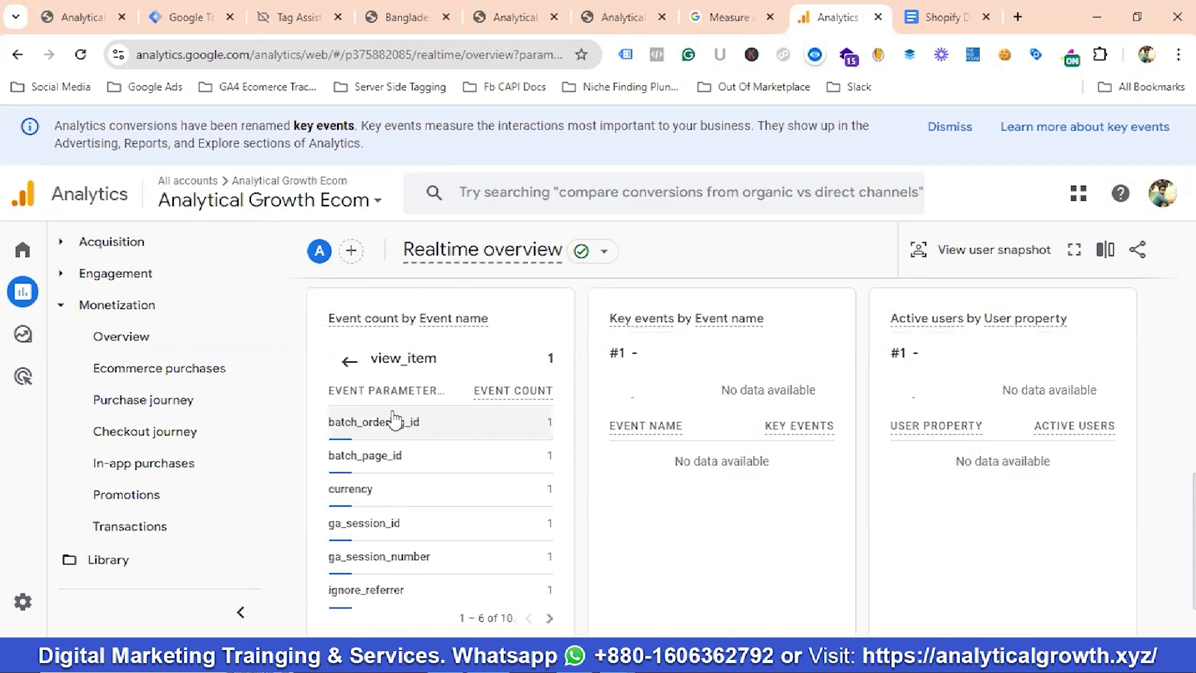
Step: Switch to Tag Manager and make a copy of the GA4 Event Name - View Item tag
click(190, 19)
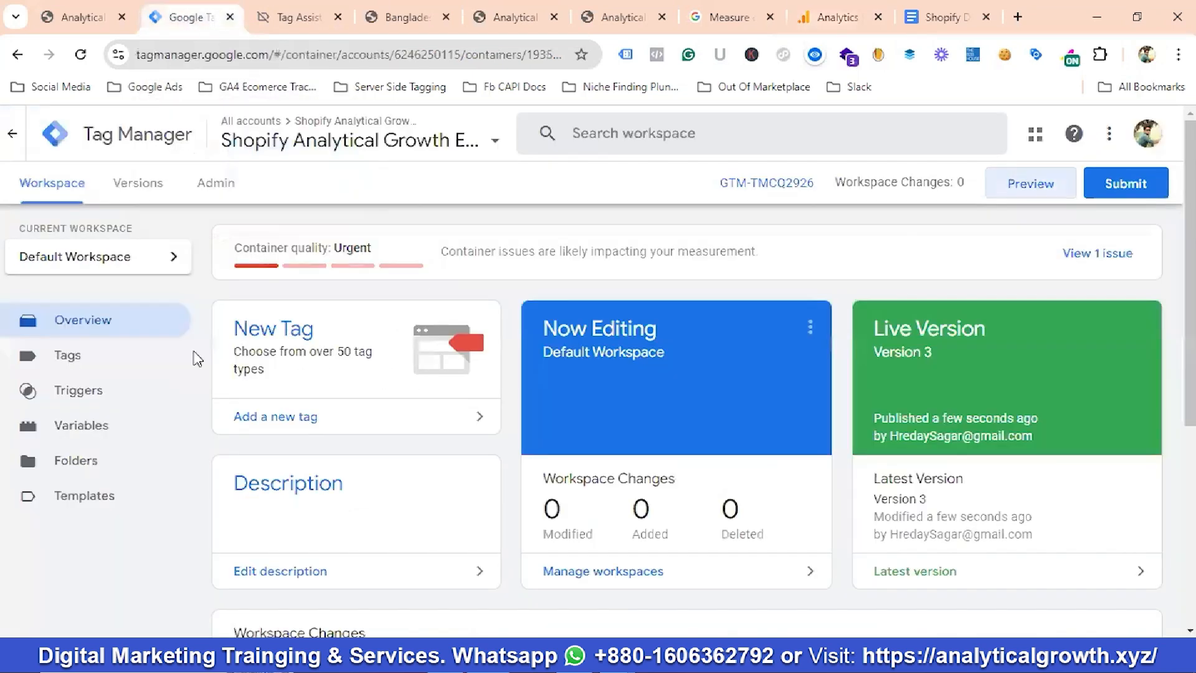
click(87, 366)
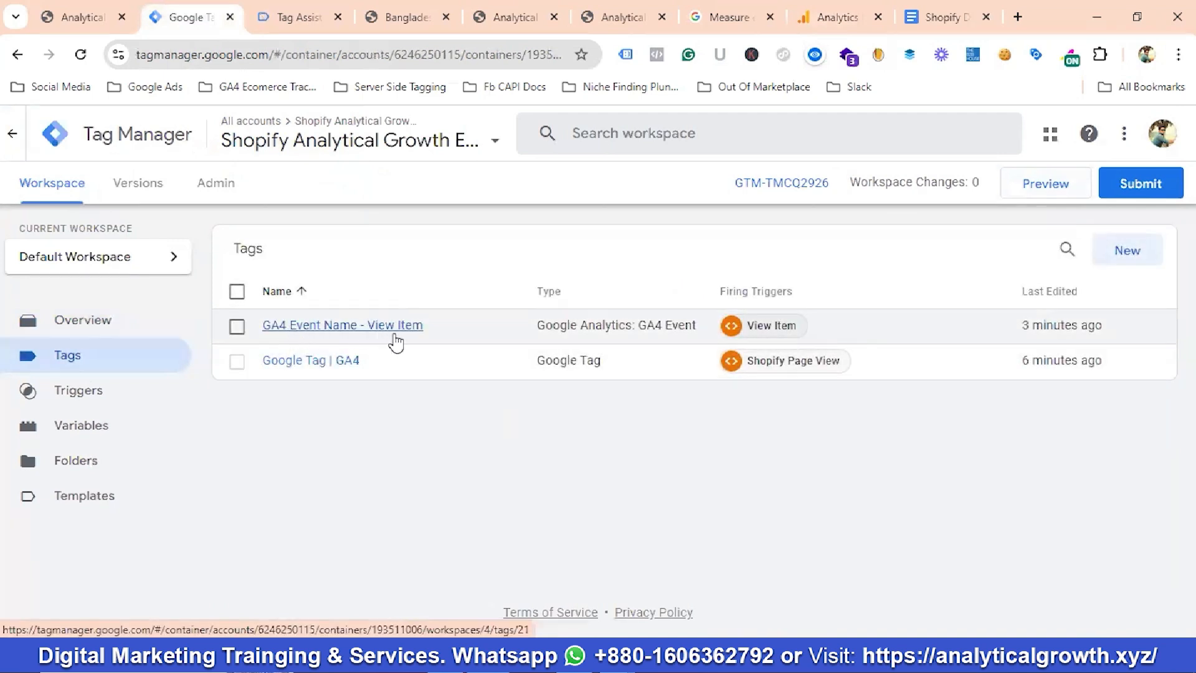
click(319, 331)
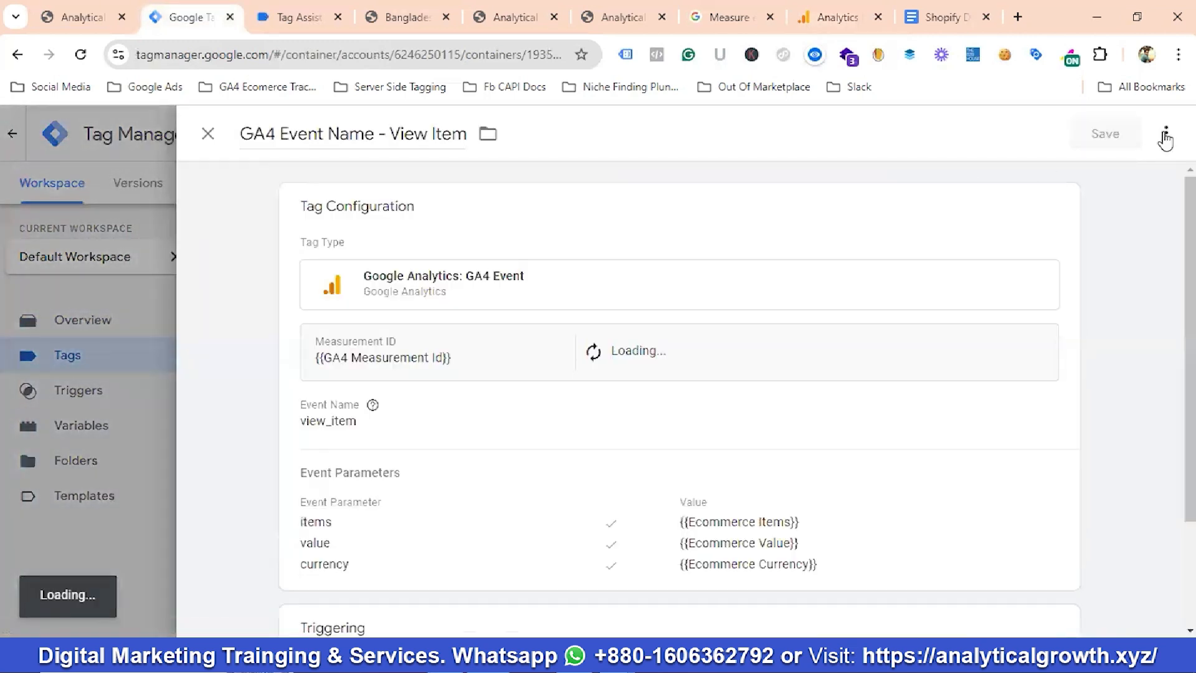
click(1166, 134)
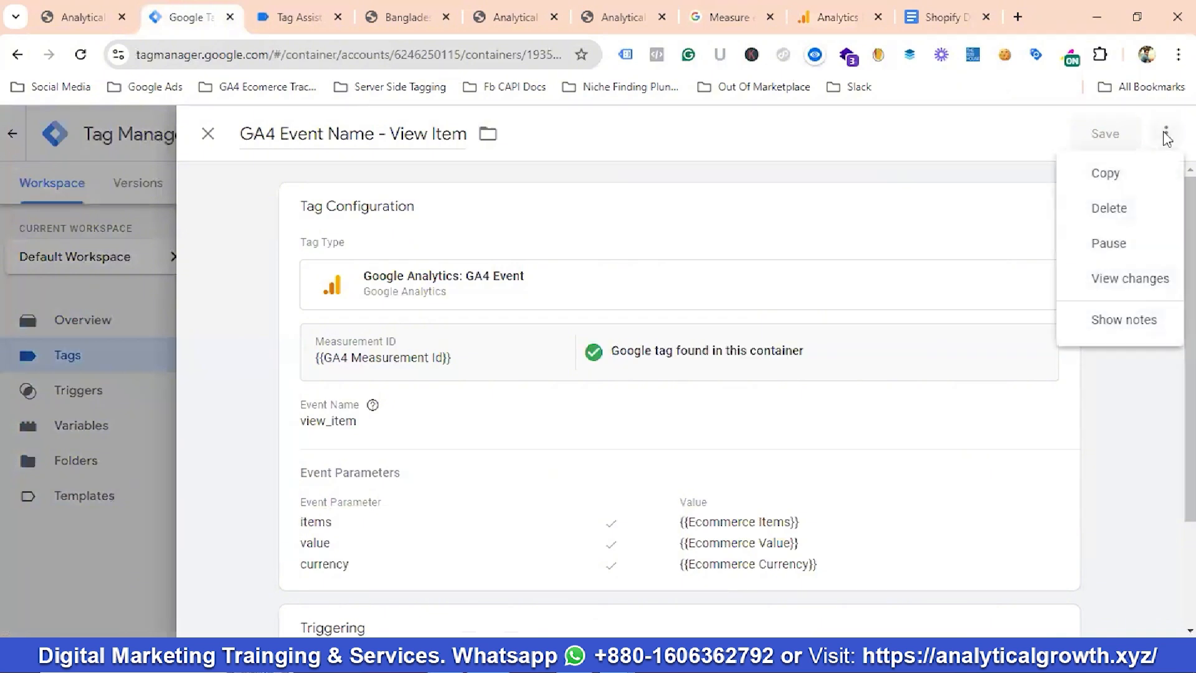
click(1107, 178)
Step: Rename the copied tag as GA4 Event Name - Add To Cart
click(307, 134)
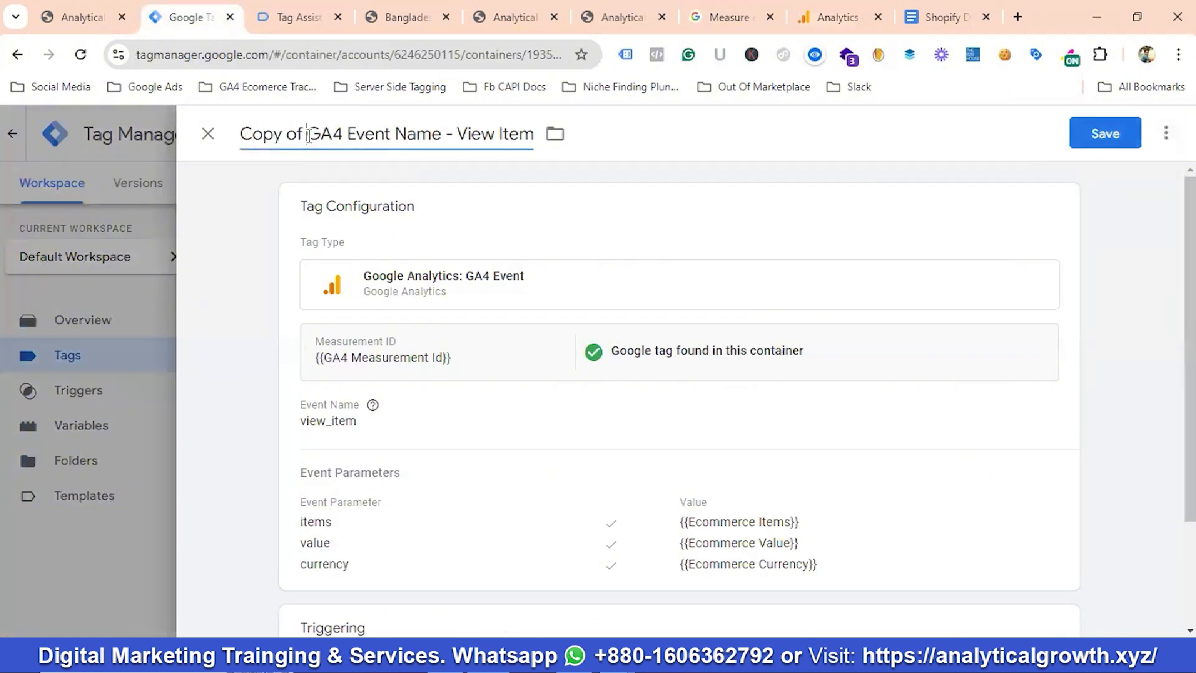
key(BackSpace)
key(BackSpace)
key(BackSpace)
key(BackSpace)
key(BackSpace)
key(BackSpace)
key(BackSpace)
key(BackSpace)
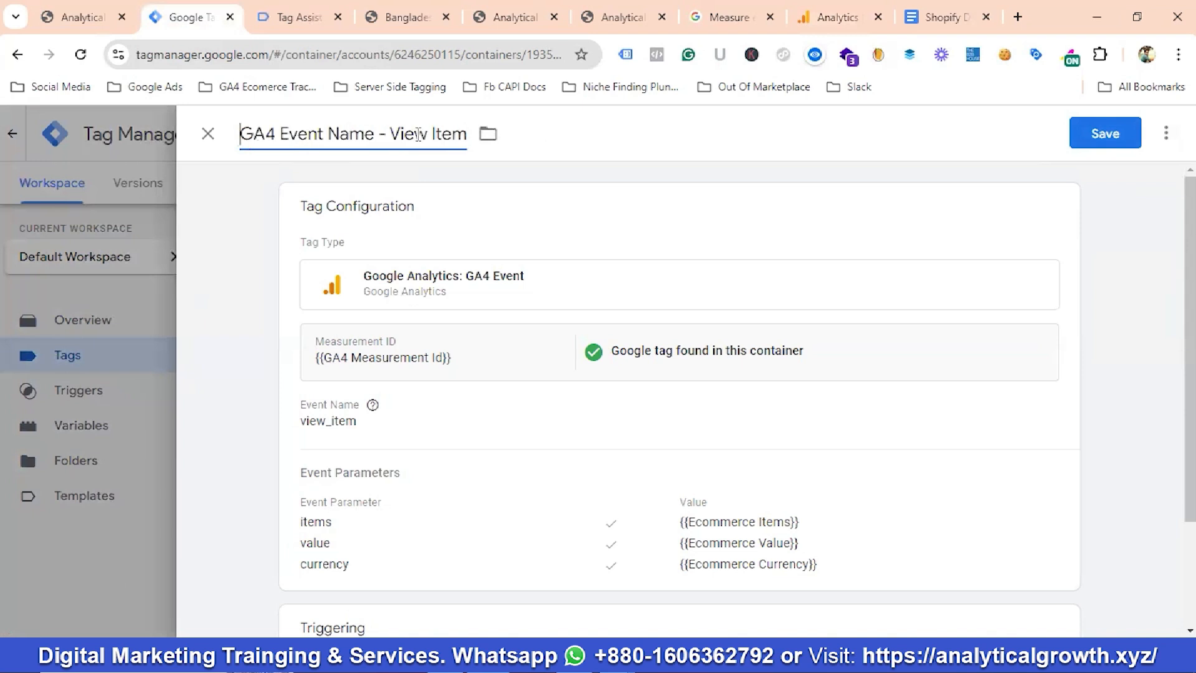
drag(391, 134, 470, 138)
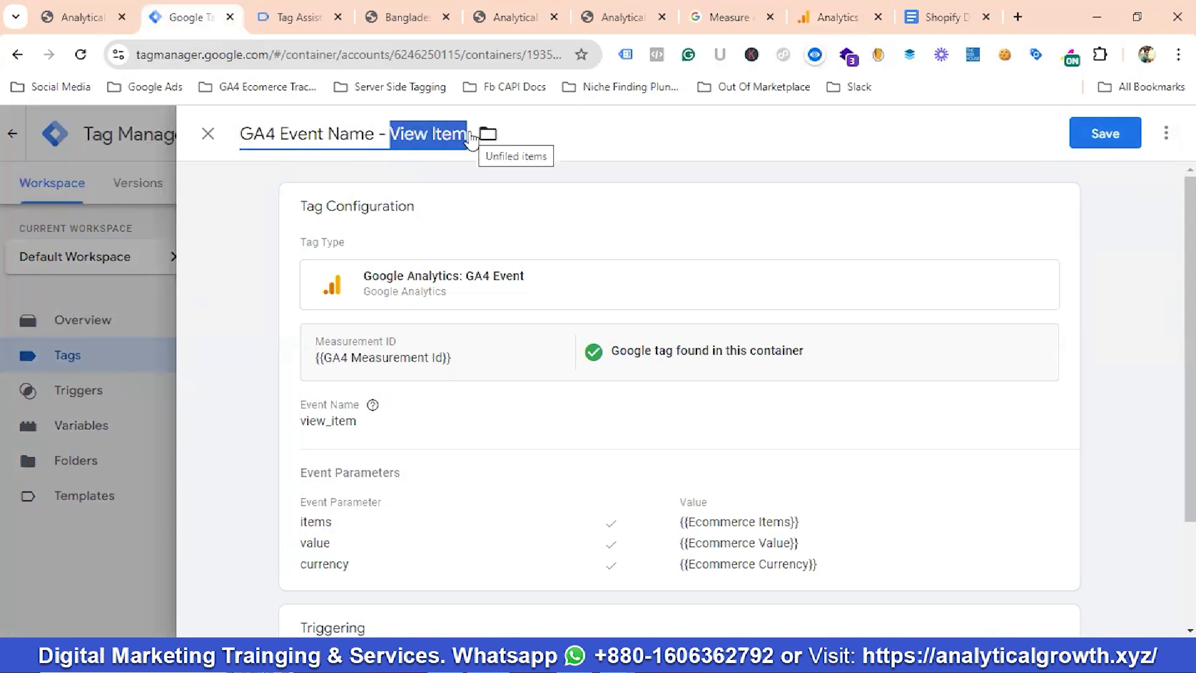
key(BackSpace)
text(a)
key(BackSpace)
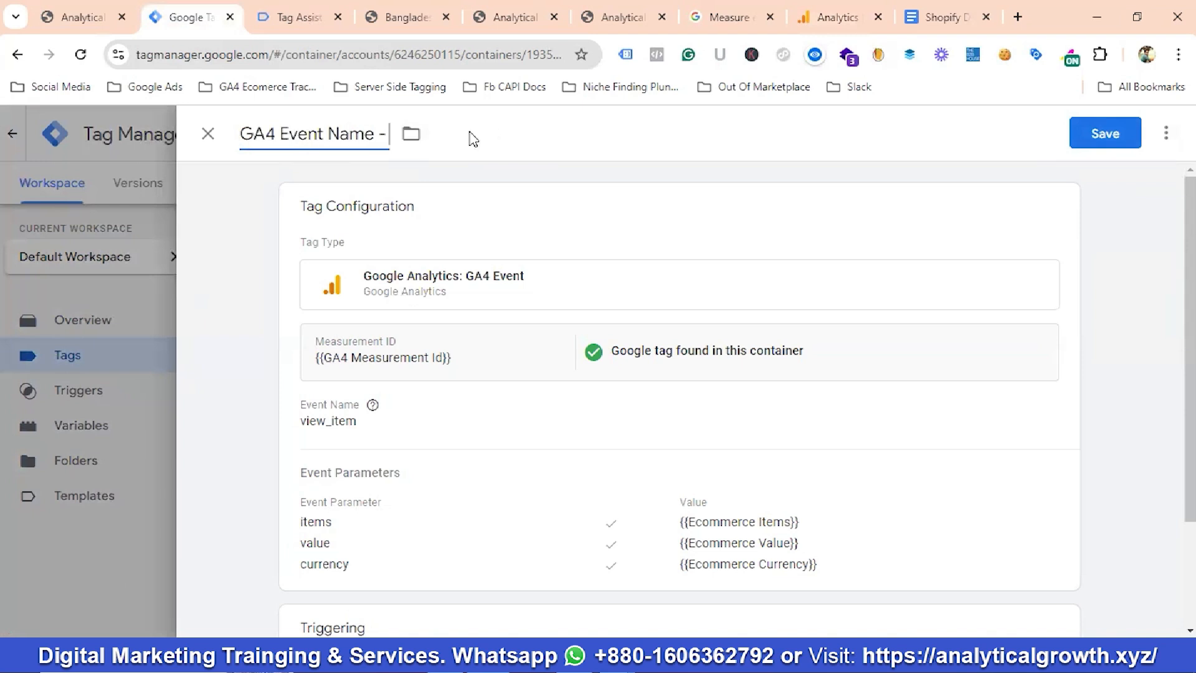
text(Add)
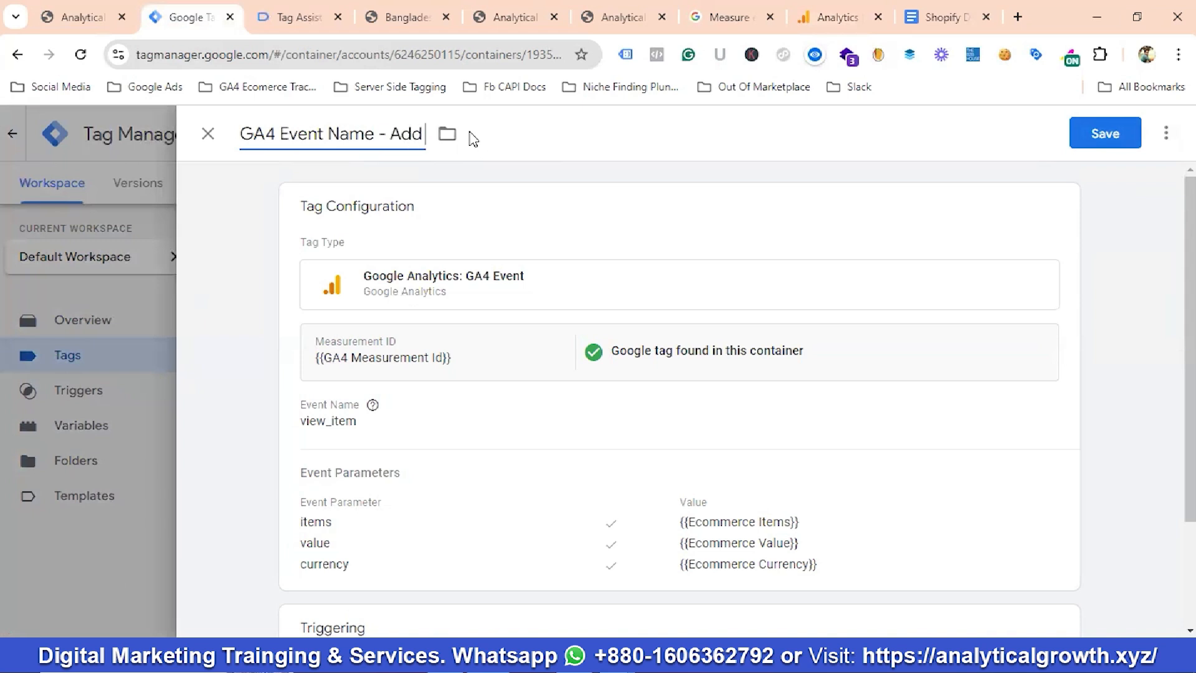
text( To Cart)
Step: Set the tag's event name to add_to_cart, copying it from the tag configuration in Google's ecommerce events guide
click(466, 402)
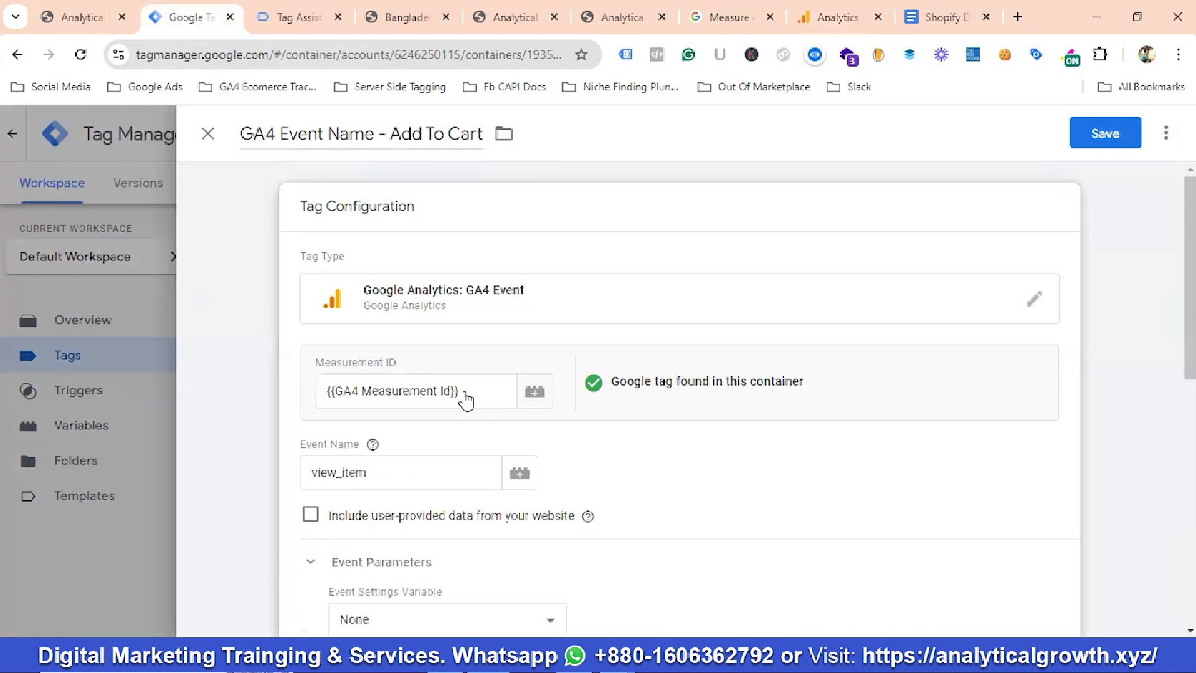
scroll(466, 402, down, 2)
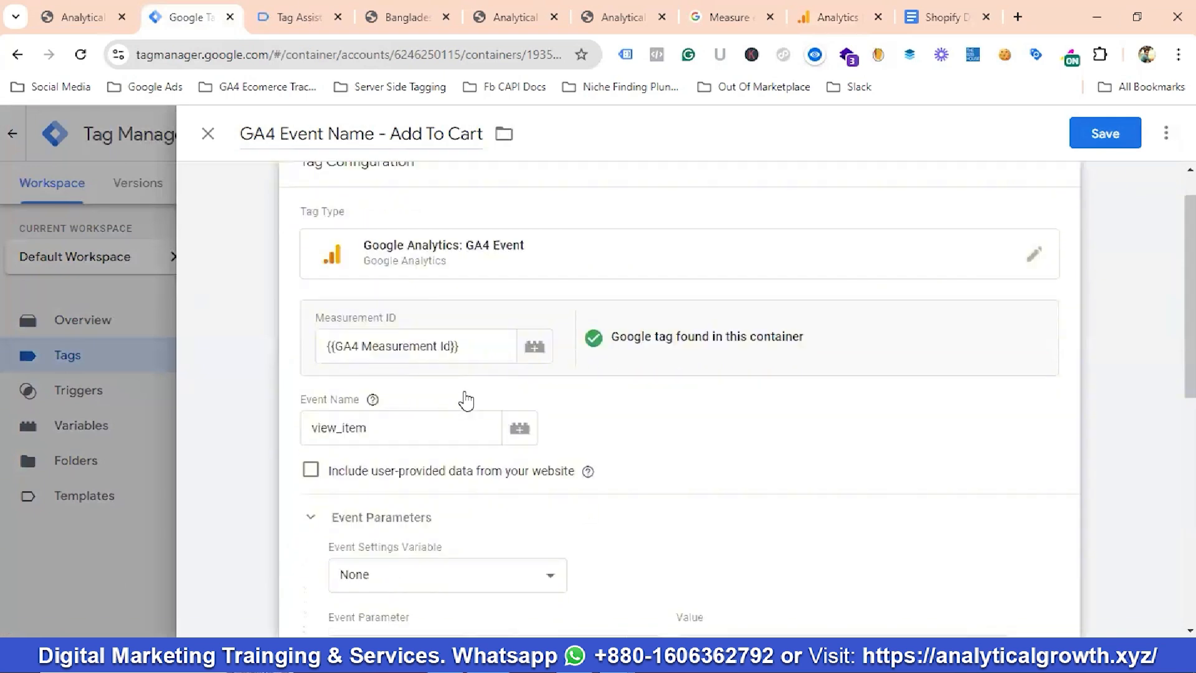
click(732, 17)
scroll(497, 304, down, 7)
scroll(496, 304, down, 10)
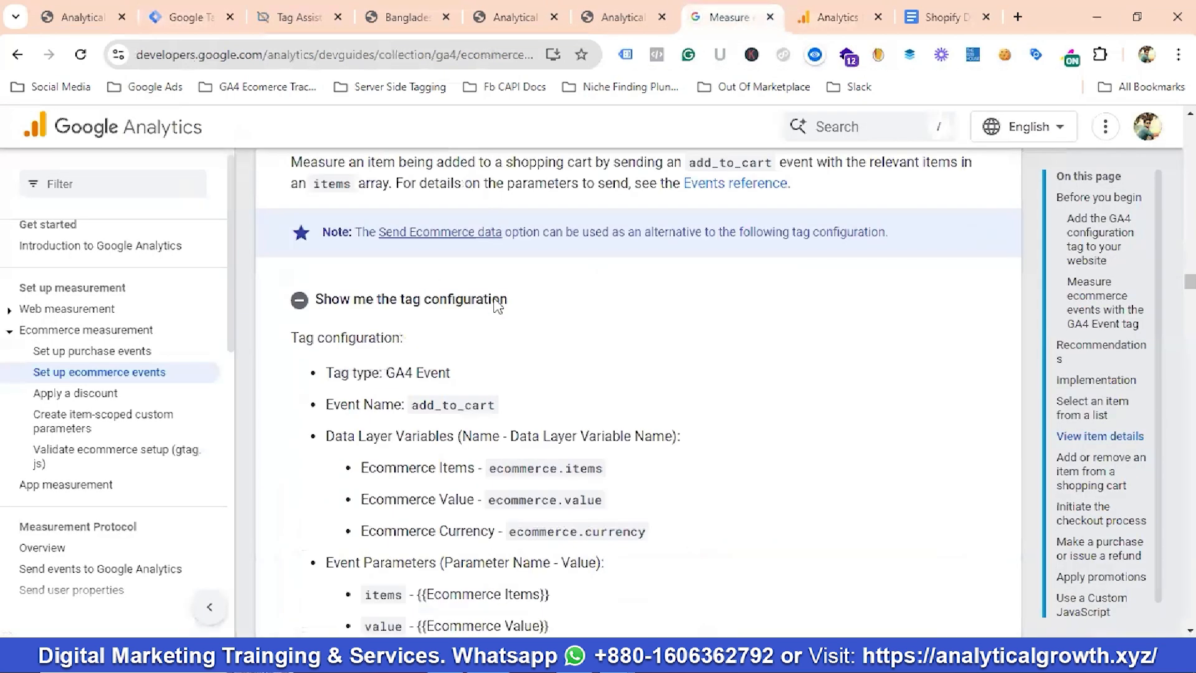
scroll(495, 297, up, 5)
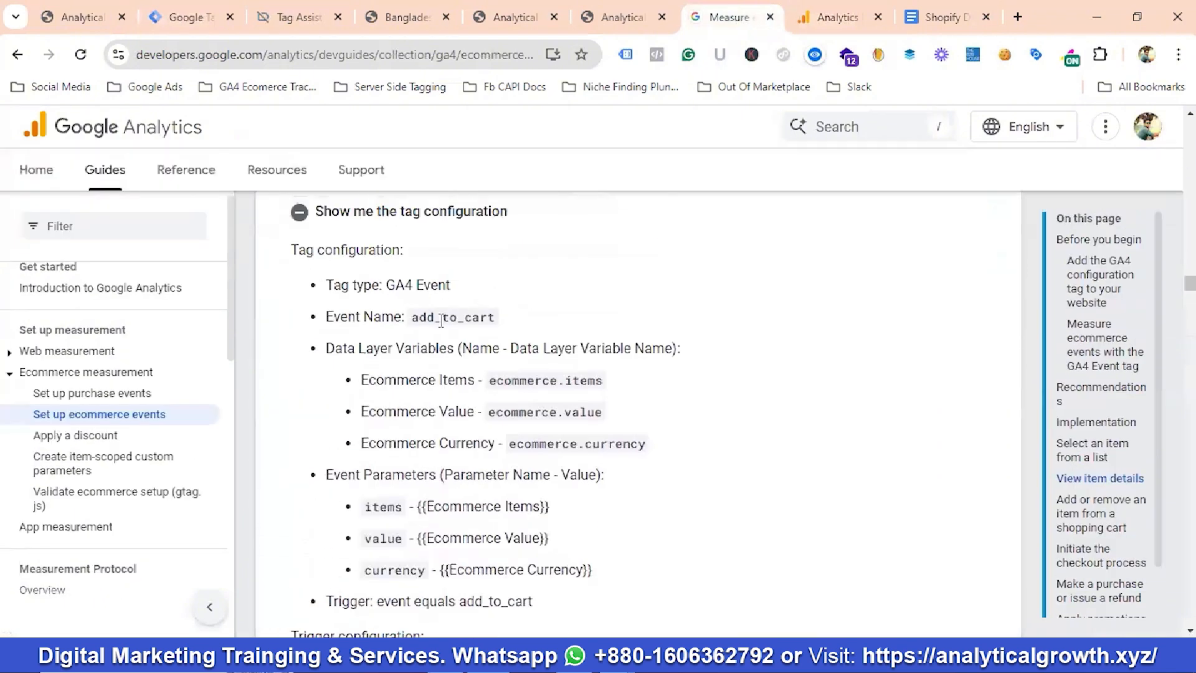
double_click(441, 321)
right_click(441, 321)
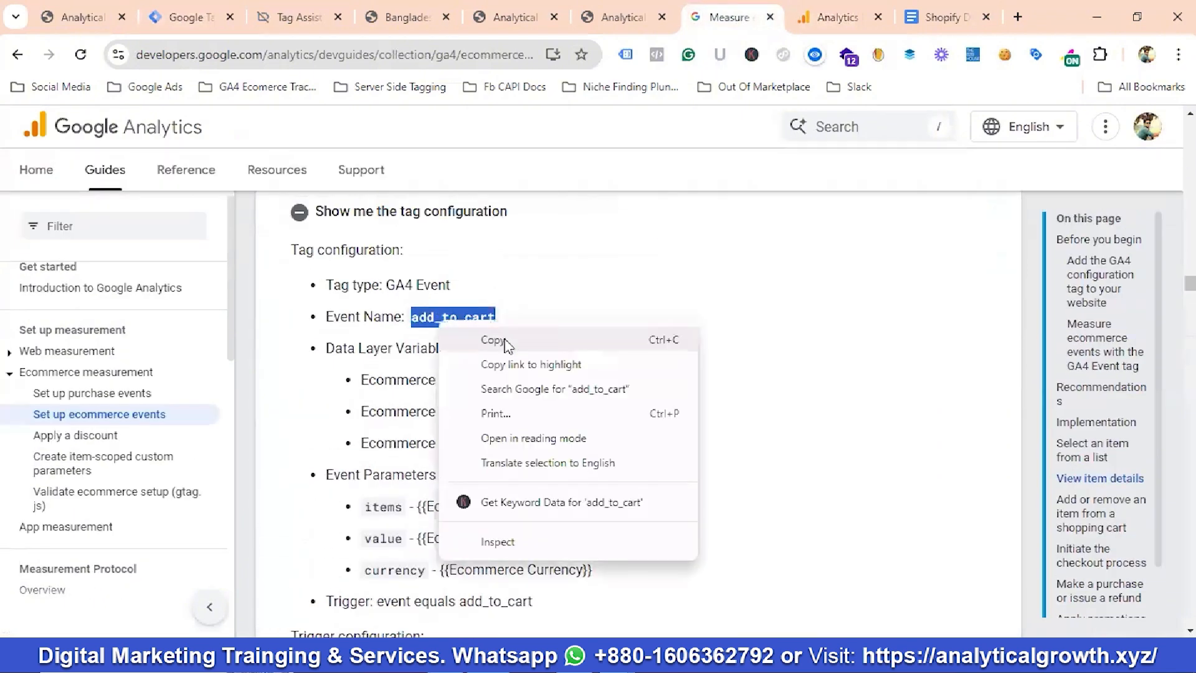
click(492, 340)
click(187, 16)
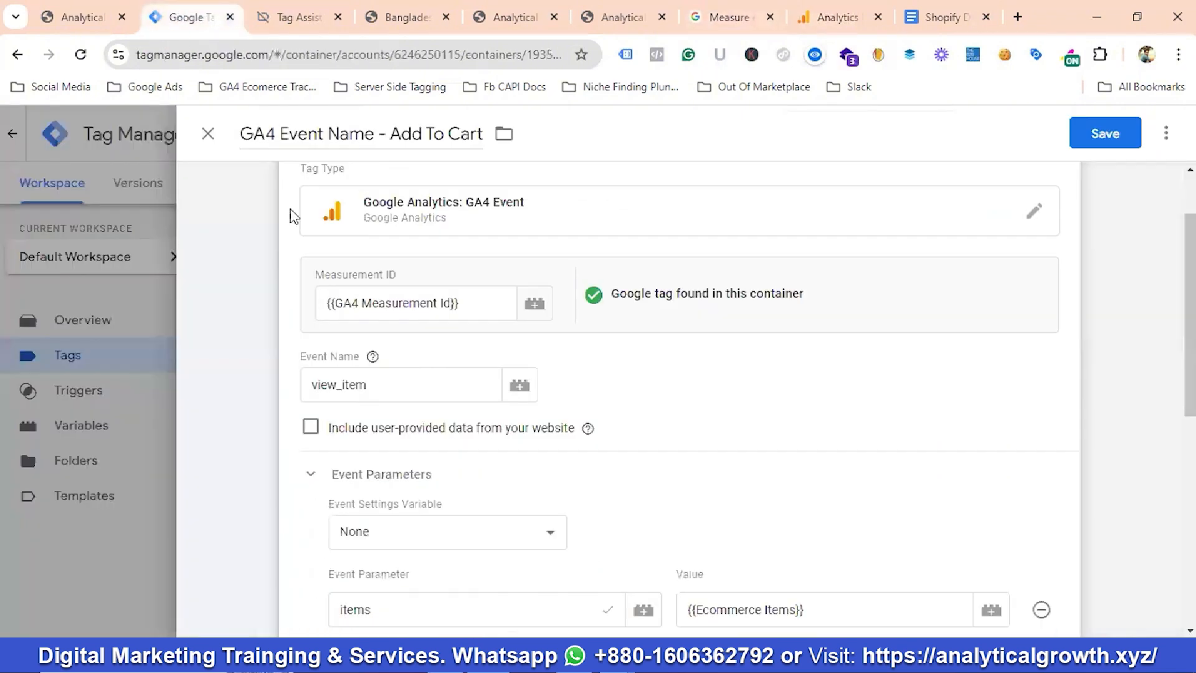
click(363, 385)
key(ctrl+a)
key(ctrl+v)
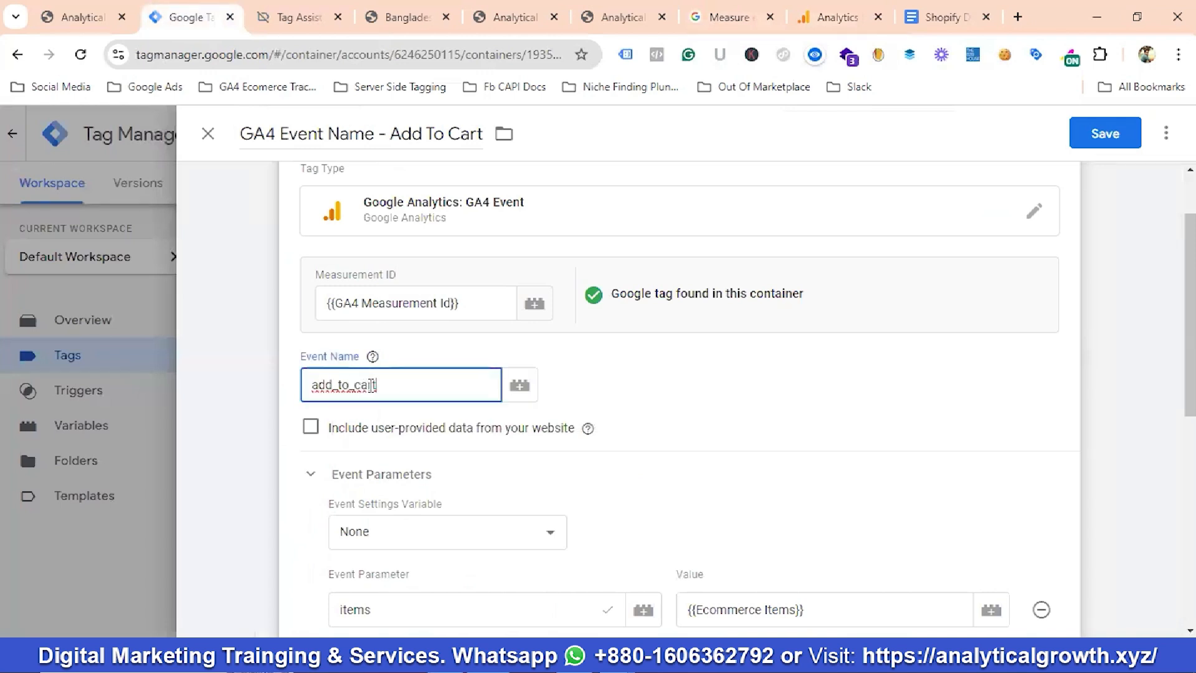
Step: Compare the tag's items, value and currency parameters with the add_to_cart configuration in Google's guide, and return to the tag's triggering section
scroll(403, 380, down, 4)
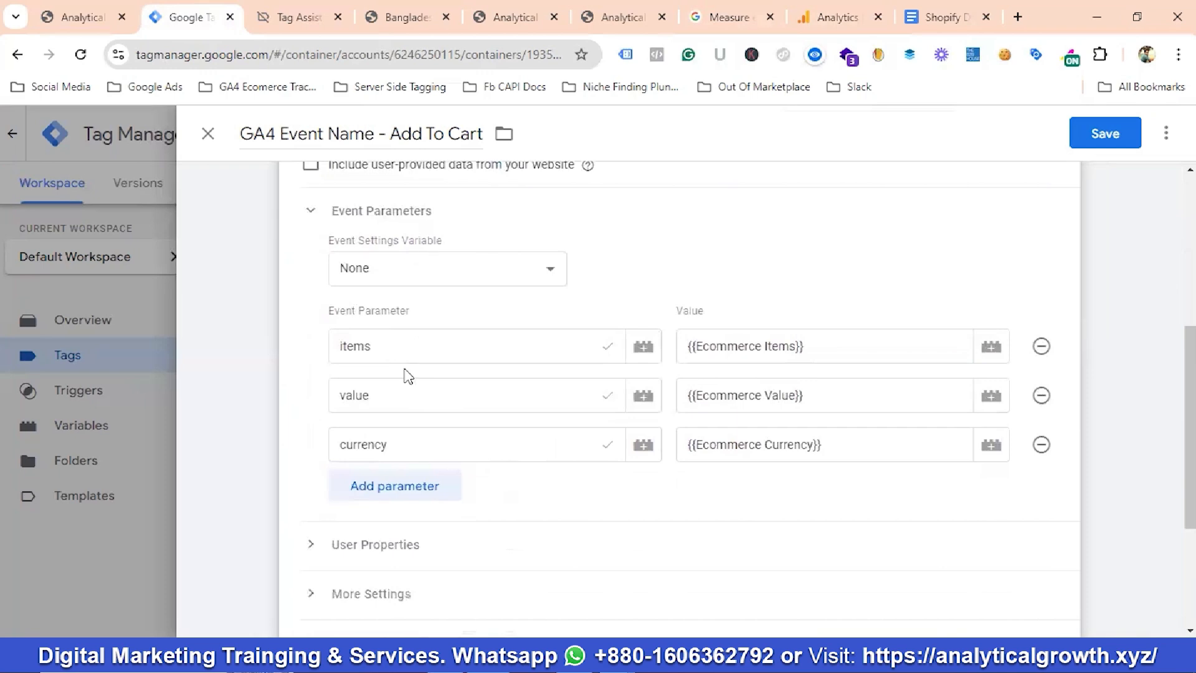
click(717, 18)
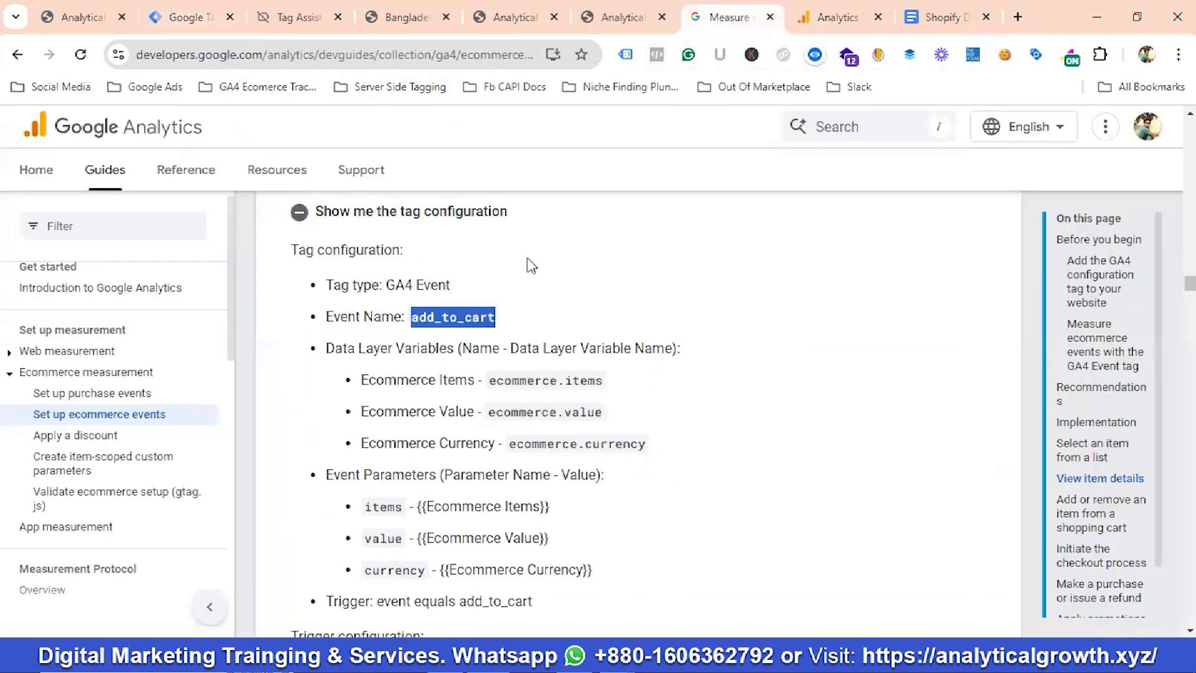
scroll(531, 265, down, 1)
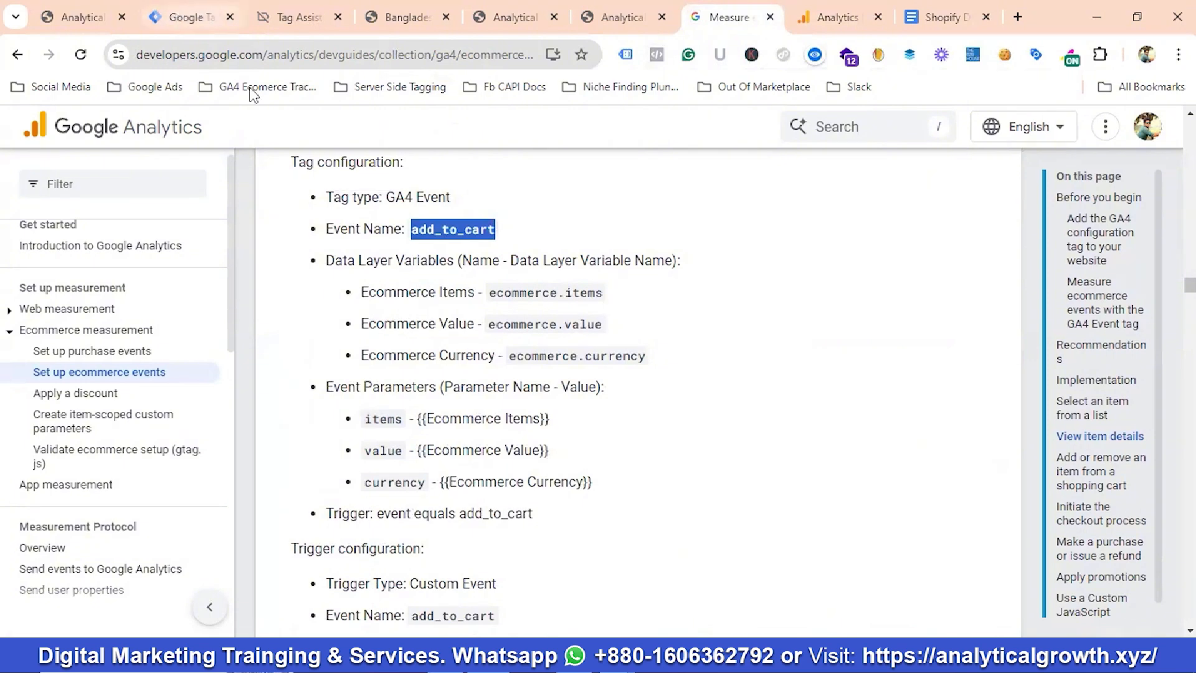
click(192, 17)
scroll(481, 339, down, 4)
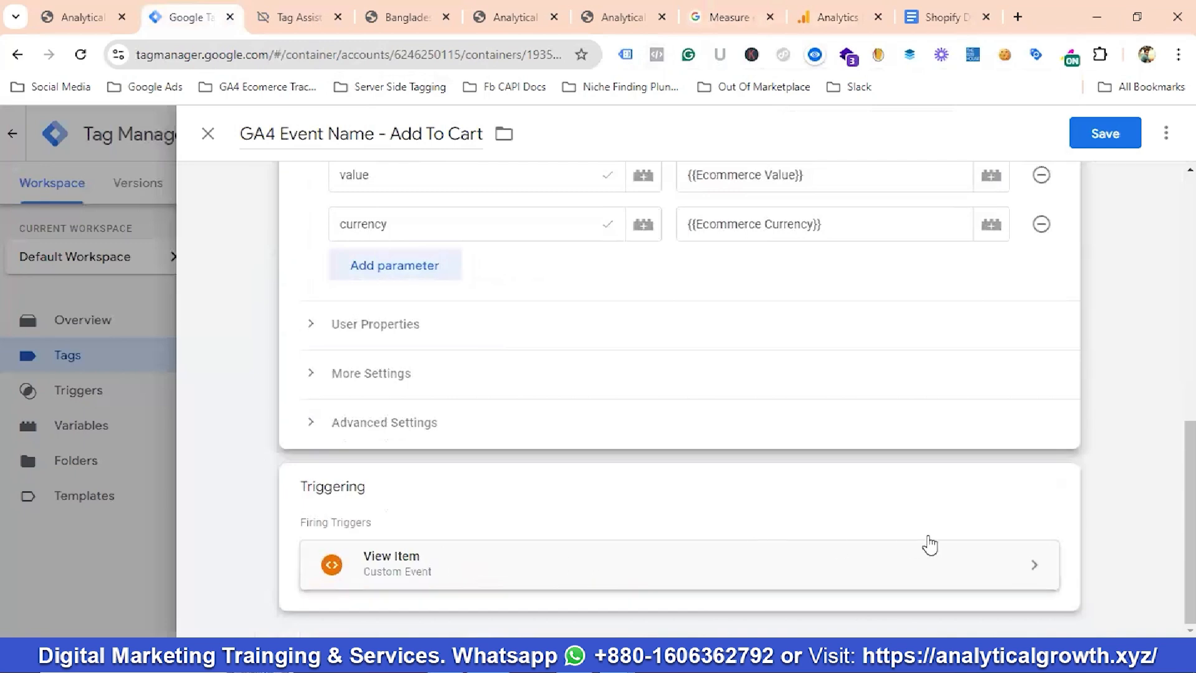
Step: Replace the tag's View Item firing trigger with the Add To Cart trigger and save the tag
click(1057, 490)
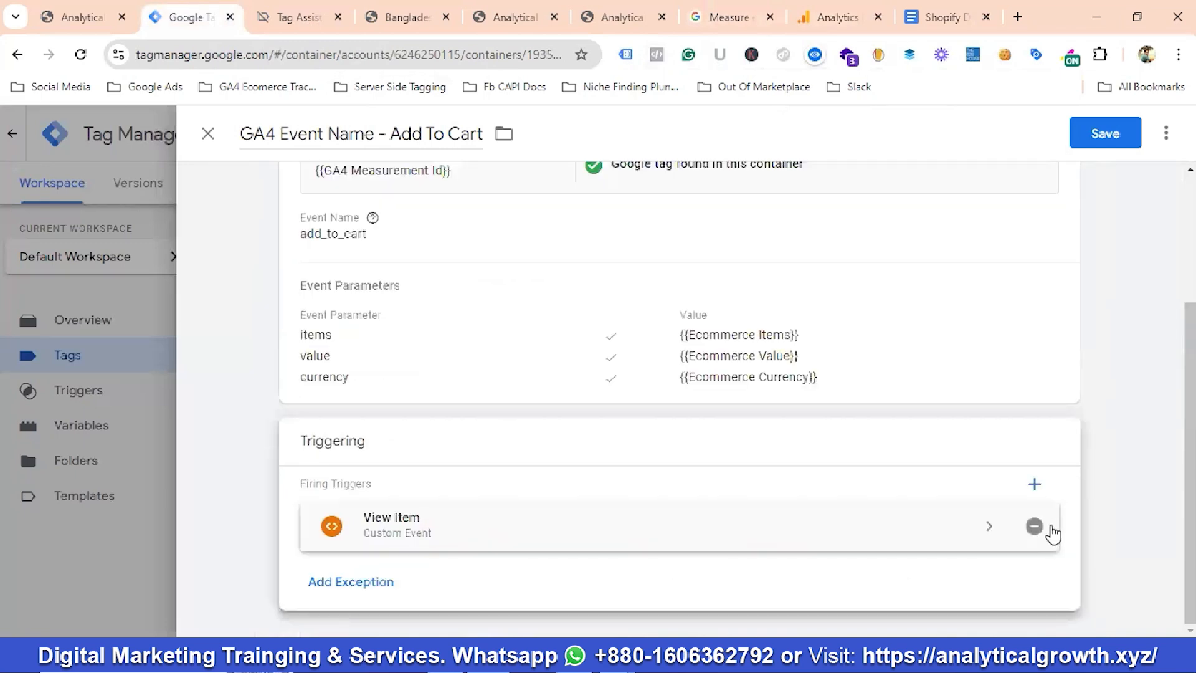
click(1036, 527)
click(568, 490)
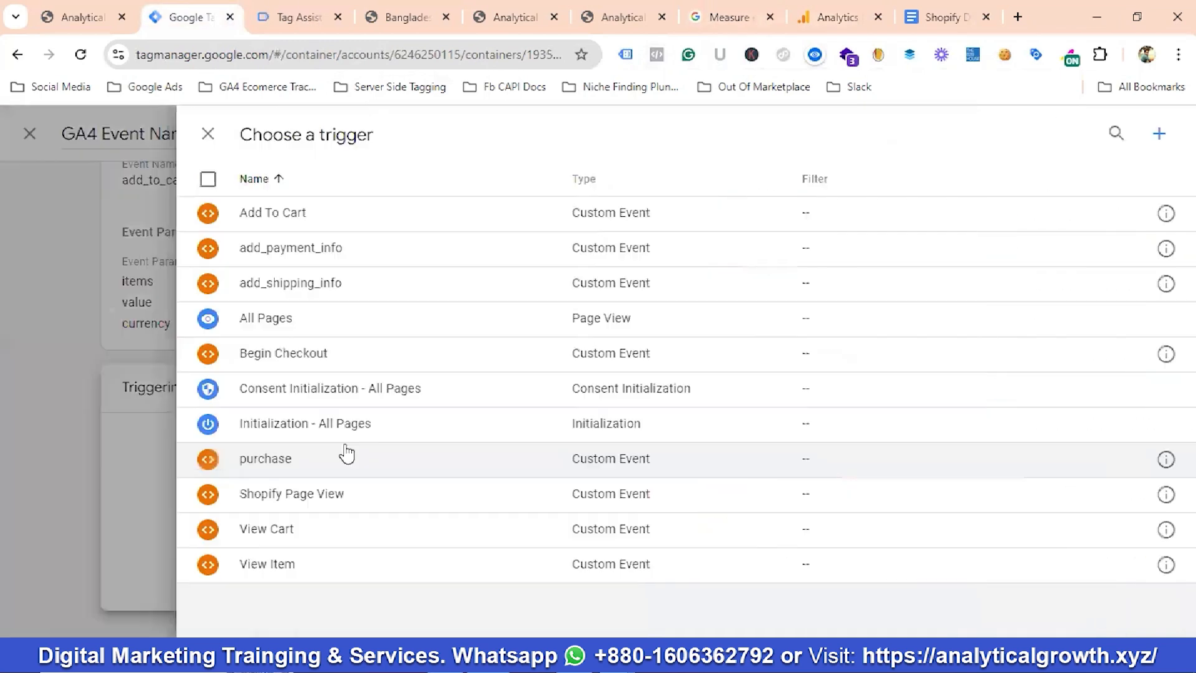
click(287, 226)
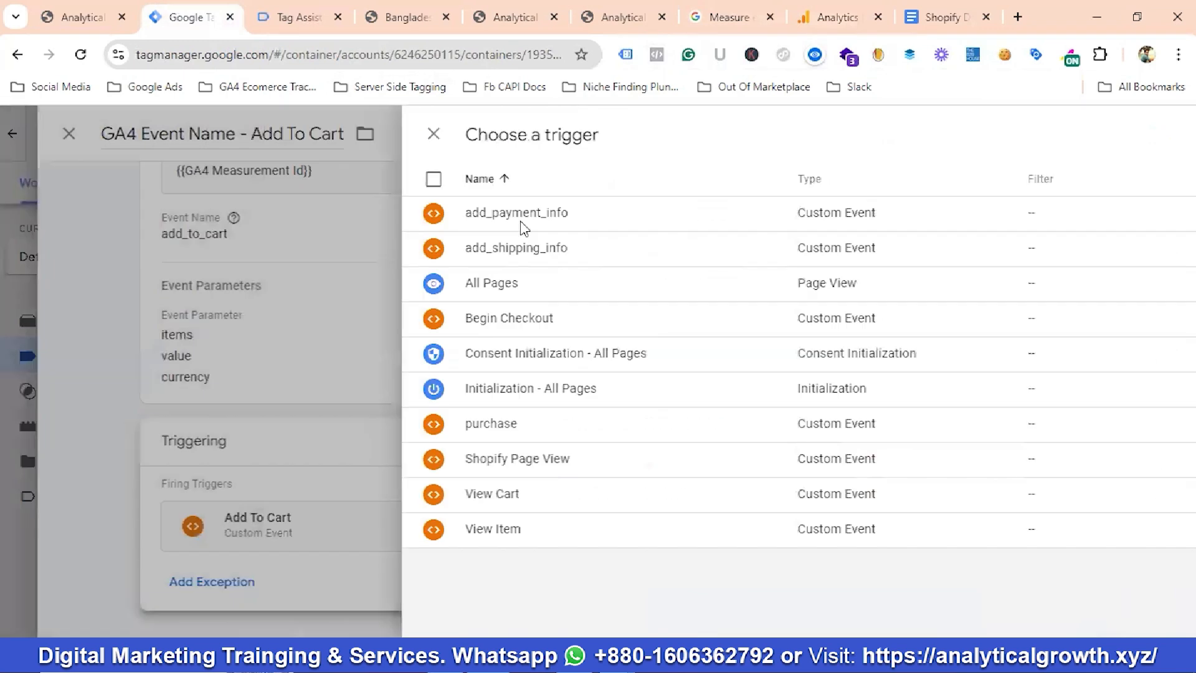
click(1097, 139)
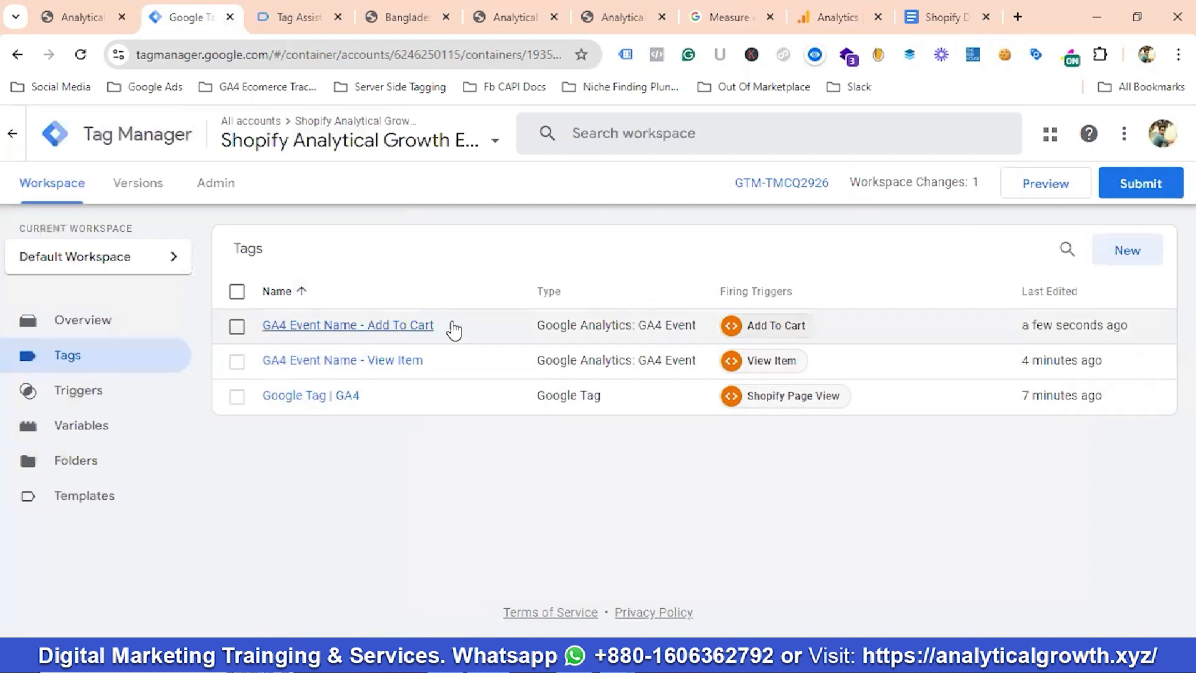
Step: Make a copy of the GA4 Event Name - Add To Cart tag
click(416, 331)
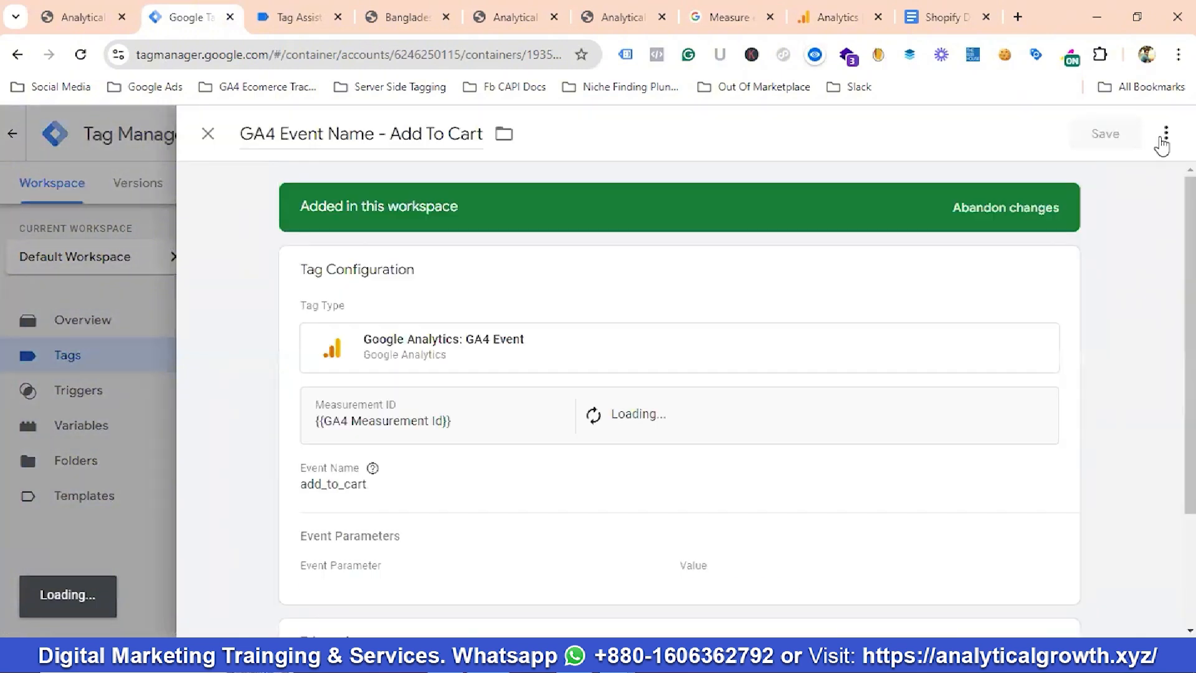
click(1166, 133)
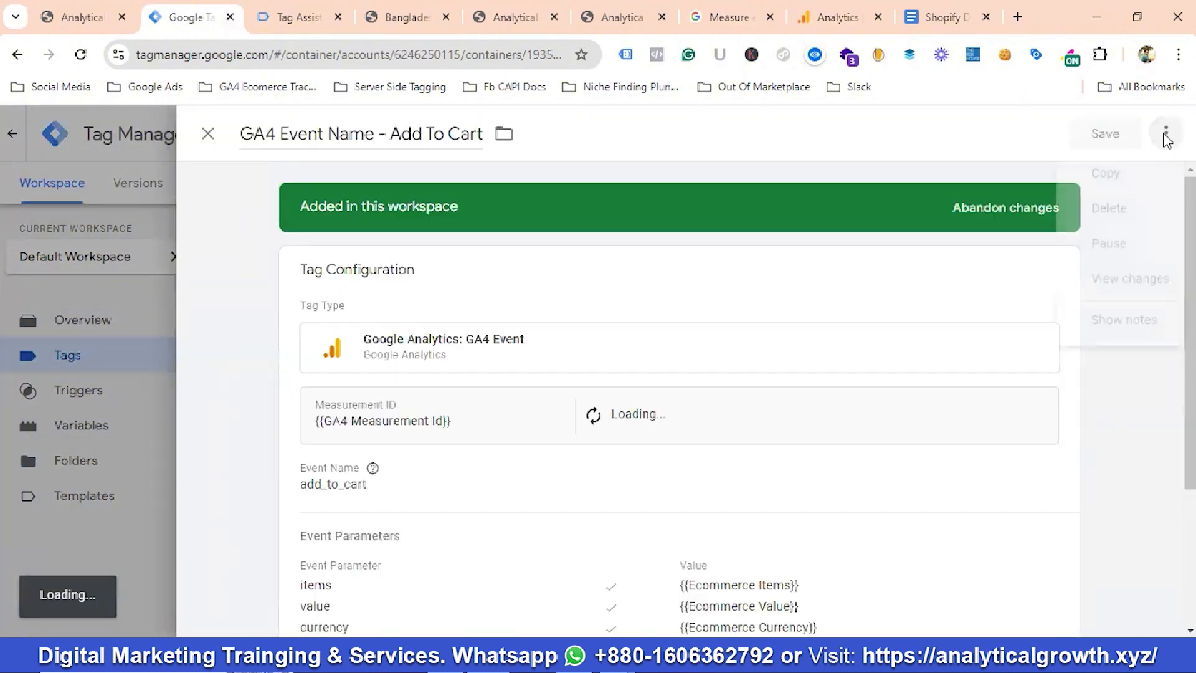
click(1113, 177)
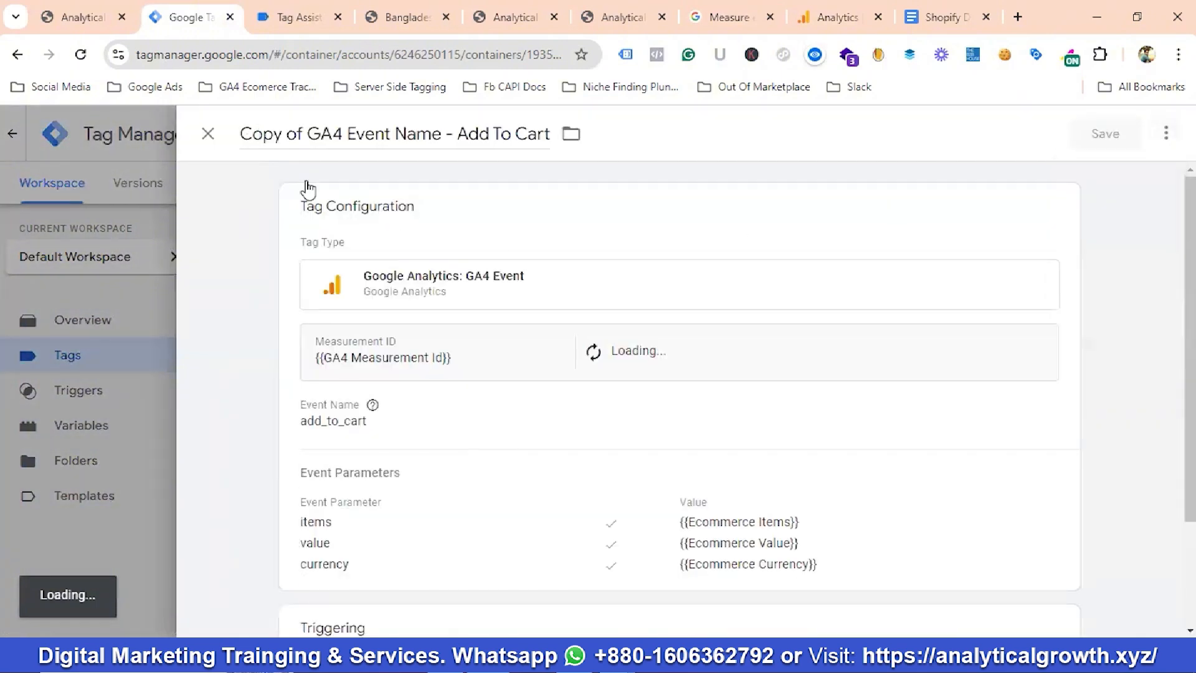
Step: Rename the copied tag as GA4 Event Name - View Cart
click(308, 133)
key(BackSpace)
key(BackSpace)
key(BackSpace)
key(BackSpace)
key(BackSpace)
key(BackSpace)
key(BackSpace)
key(BackSpace)
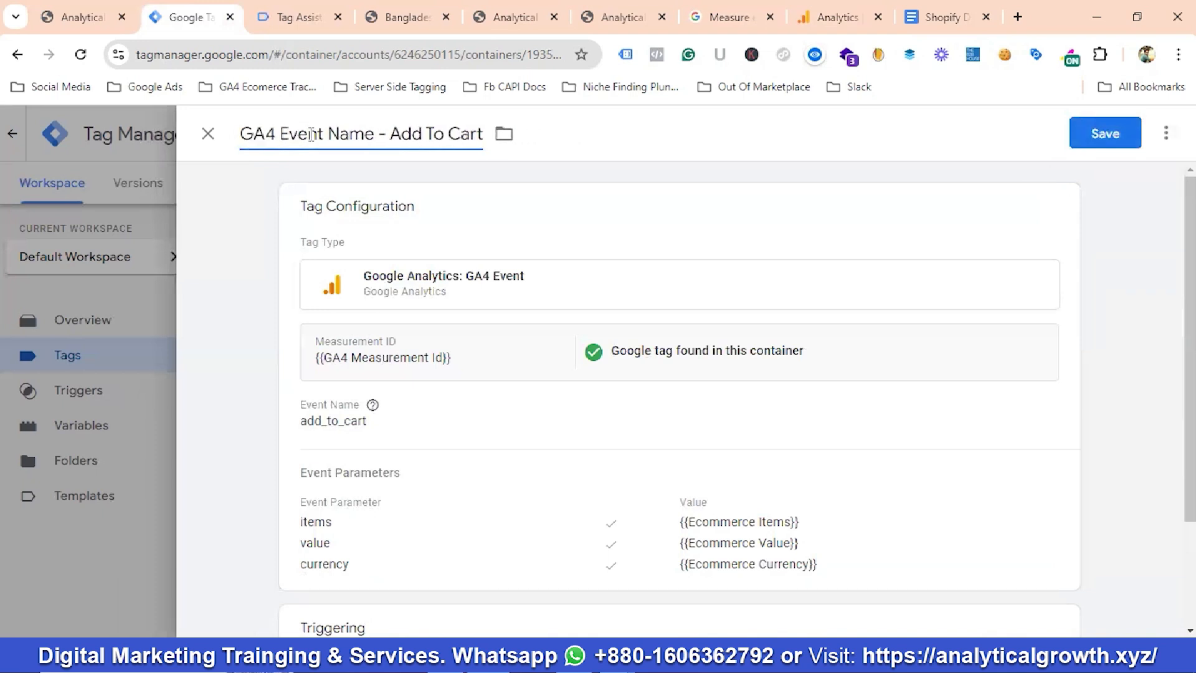
drag(443, 132, 393, 133)
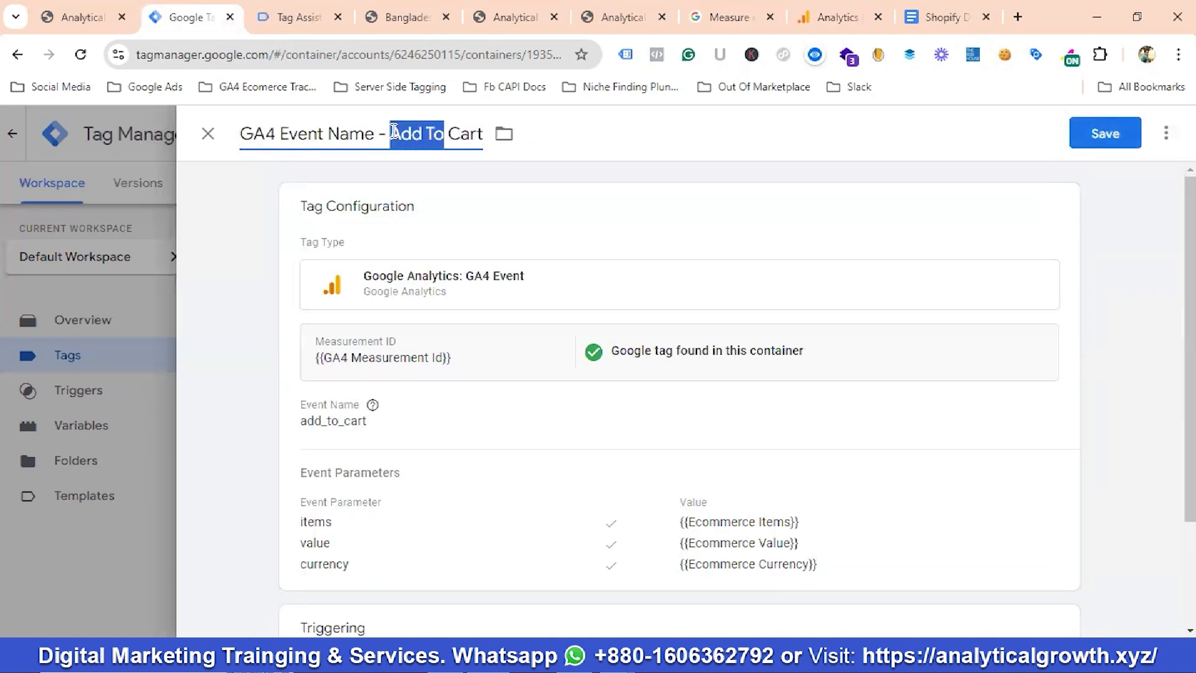
key(BackSpace)
text(View)
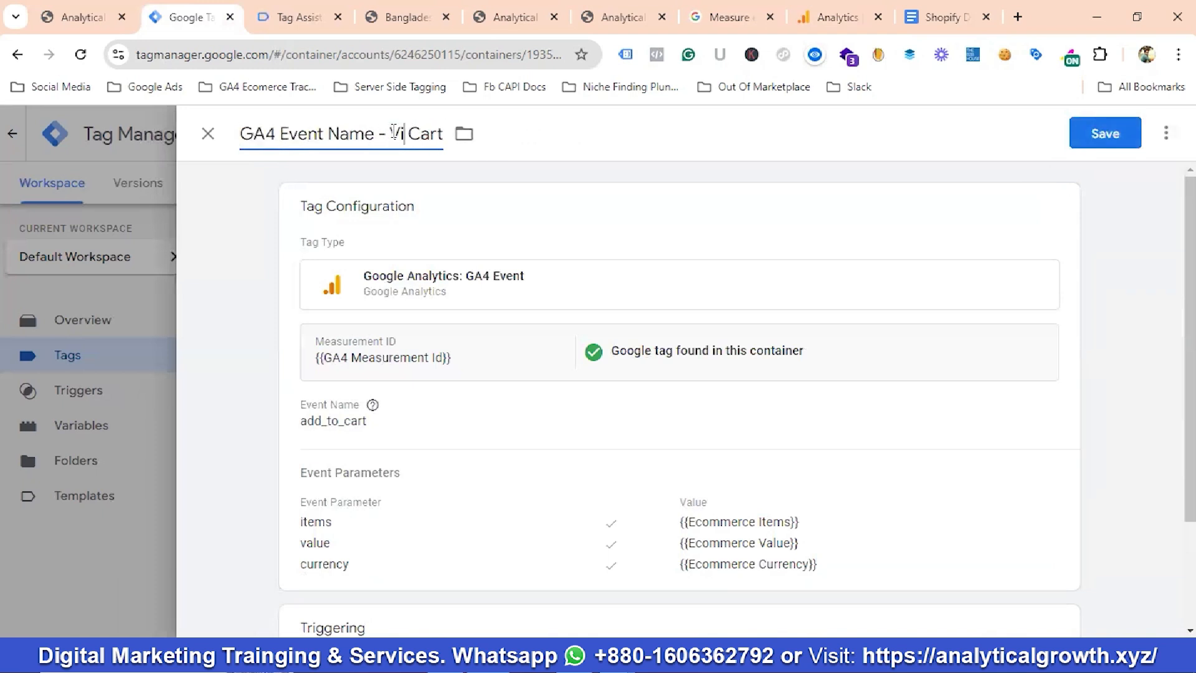
Step: Set the View Cart tag's event name to view_cart, copying it from the tag configuration in Google's ecommerce events guide
click(623, 217)
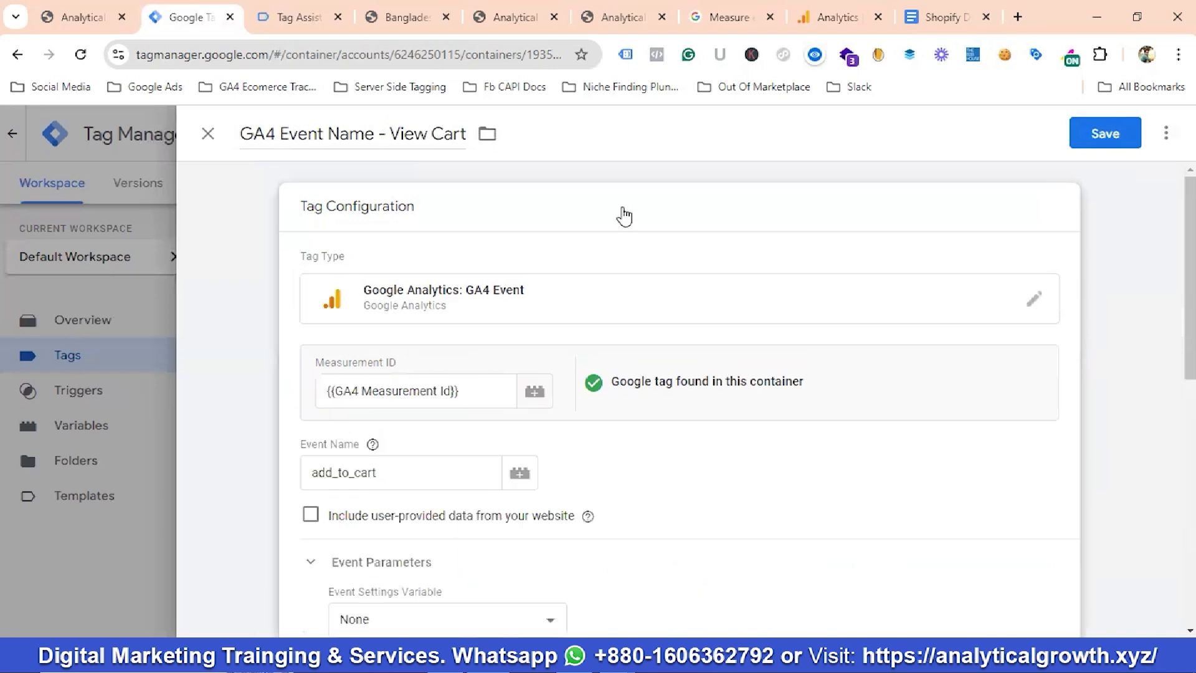
click(722, 14)
scroll(421, 360, down, 6)
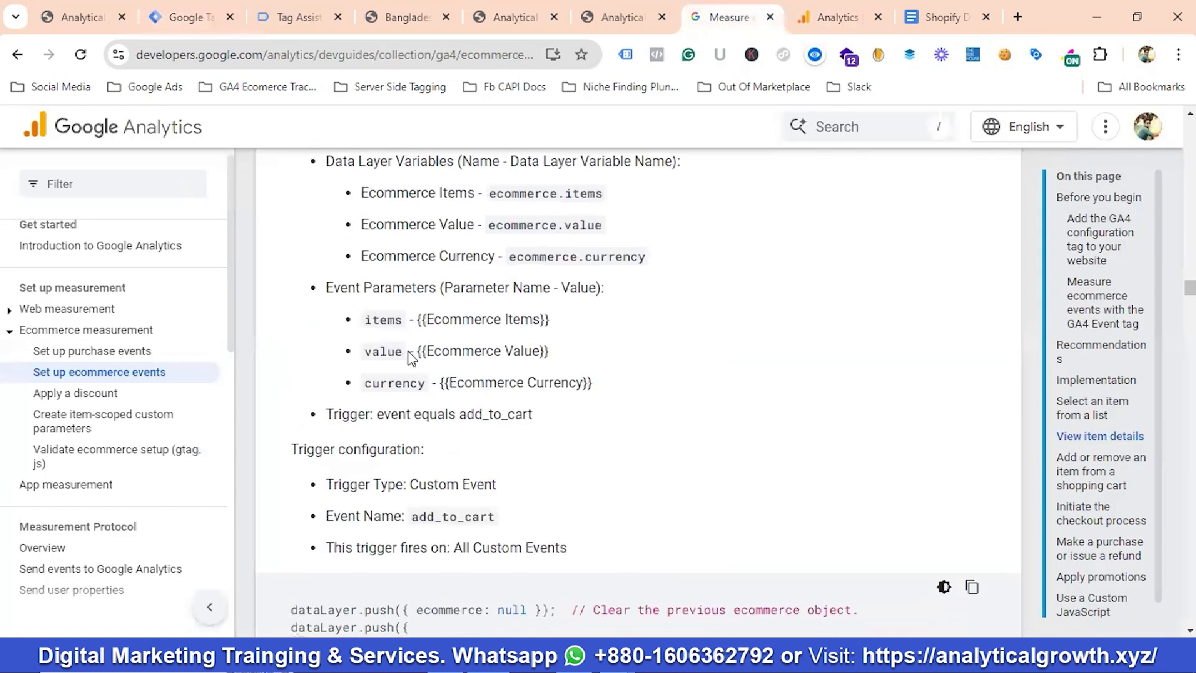
scroll(420, 360, down, 10)
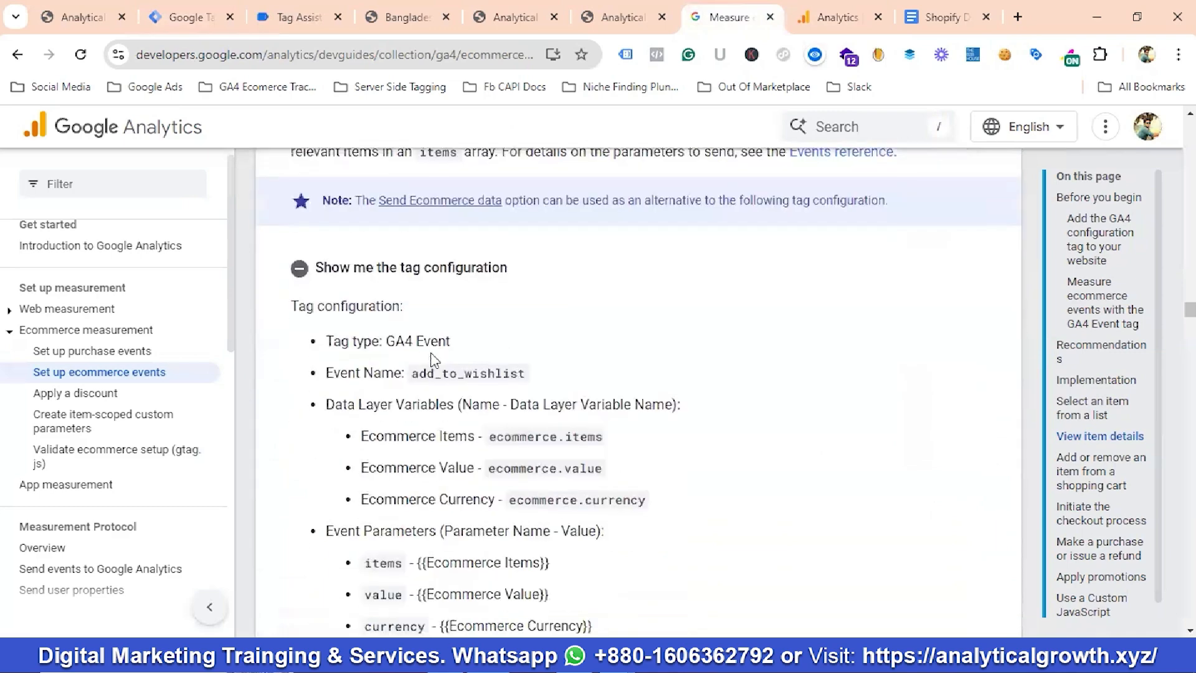
scroll(436, 352, down, 15)
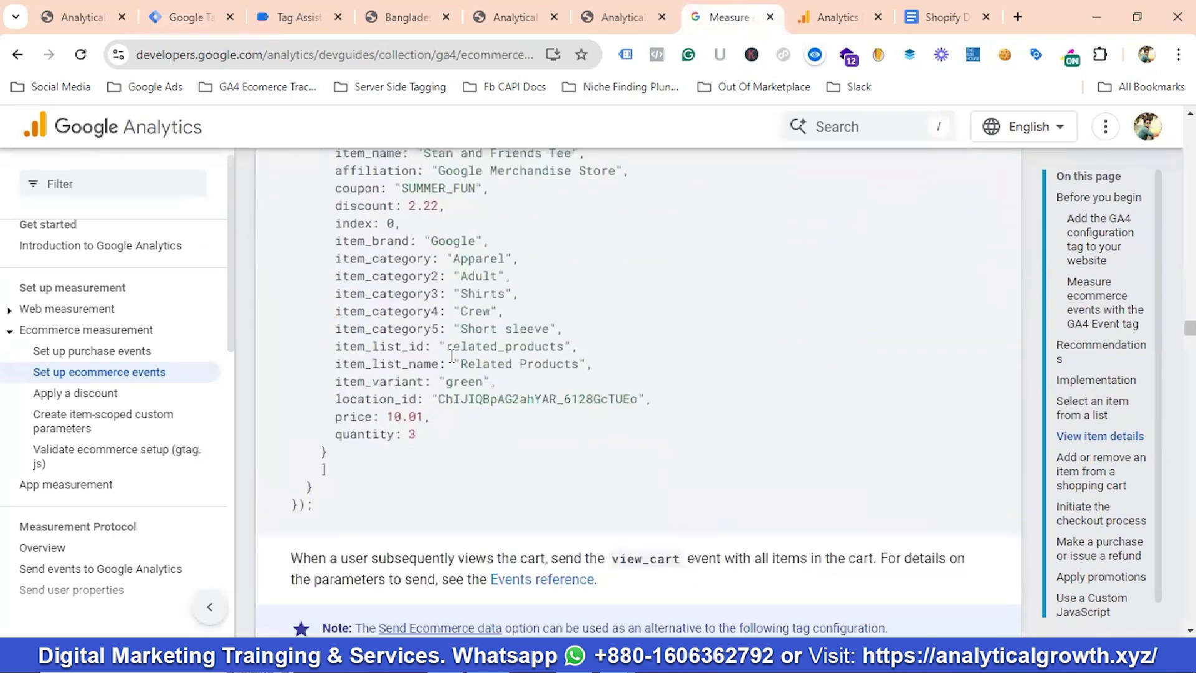
scroll(454, 361, down, 3)
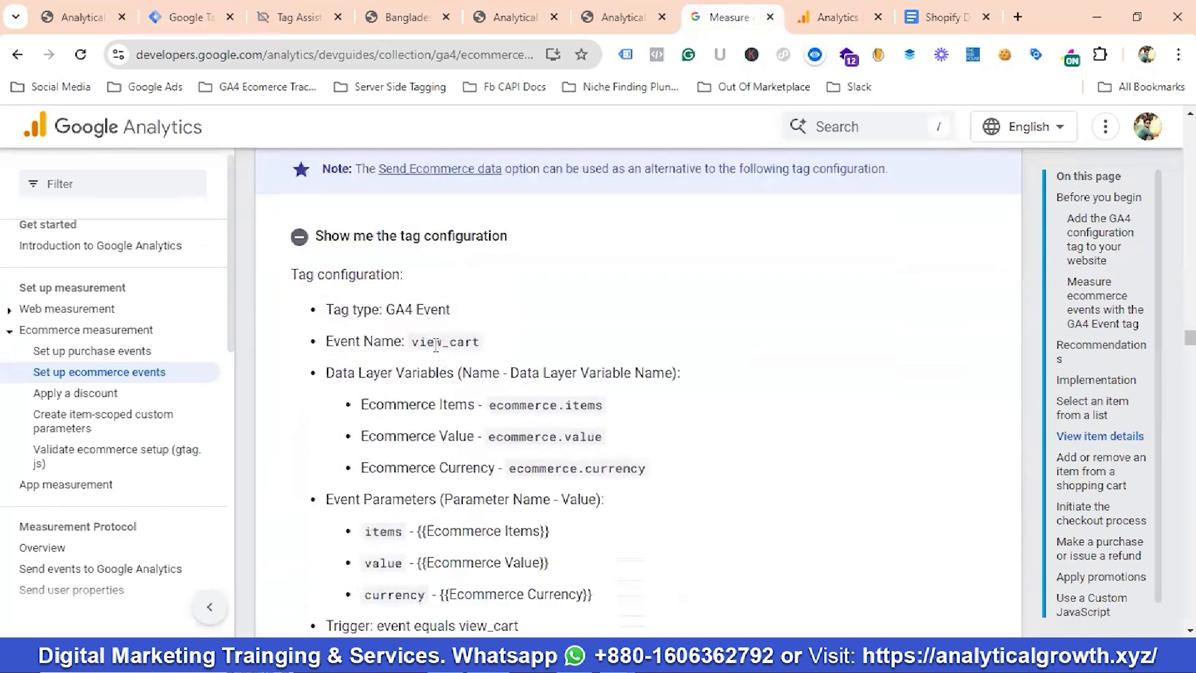
double_click(435, 344)
right_click(435, 346)
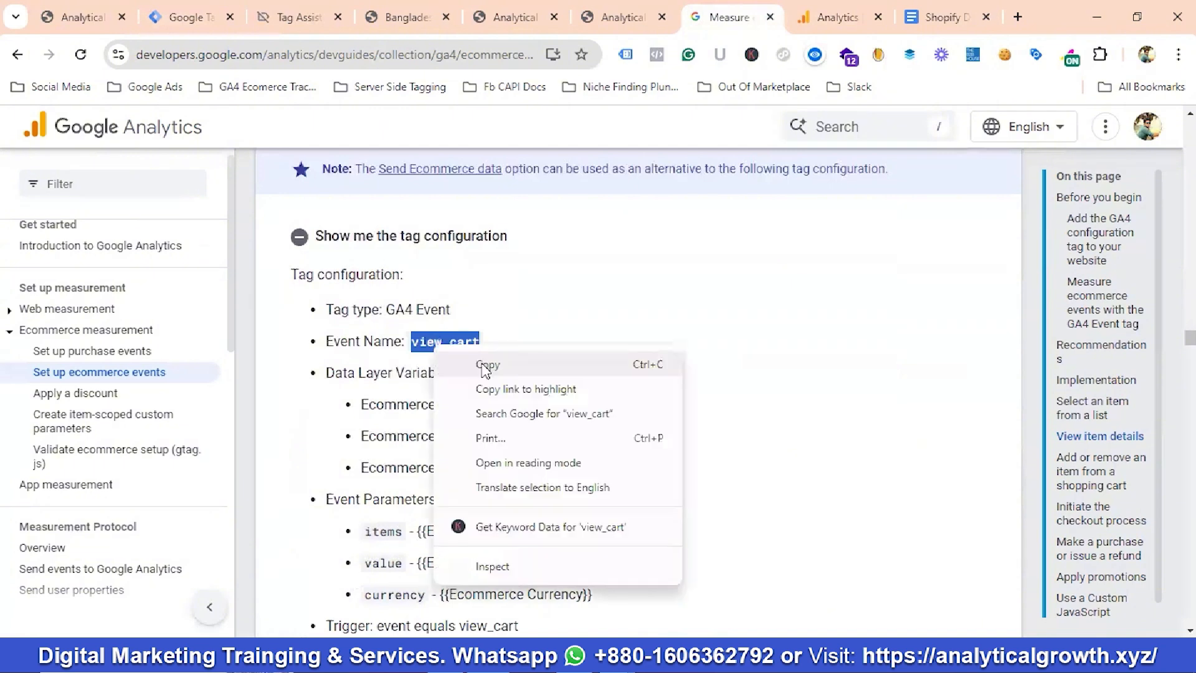
click(485, 366)
click(187, 17)
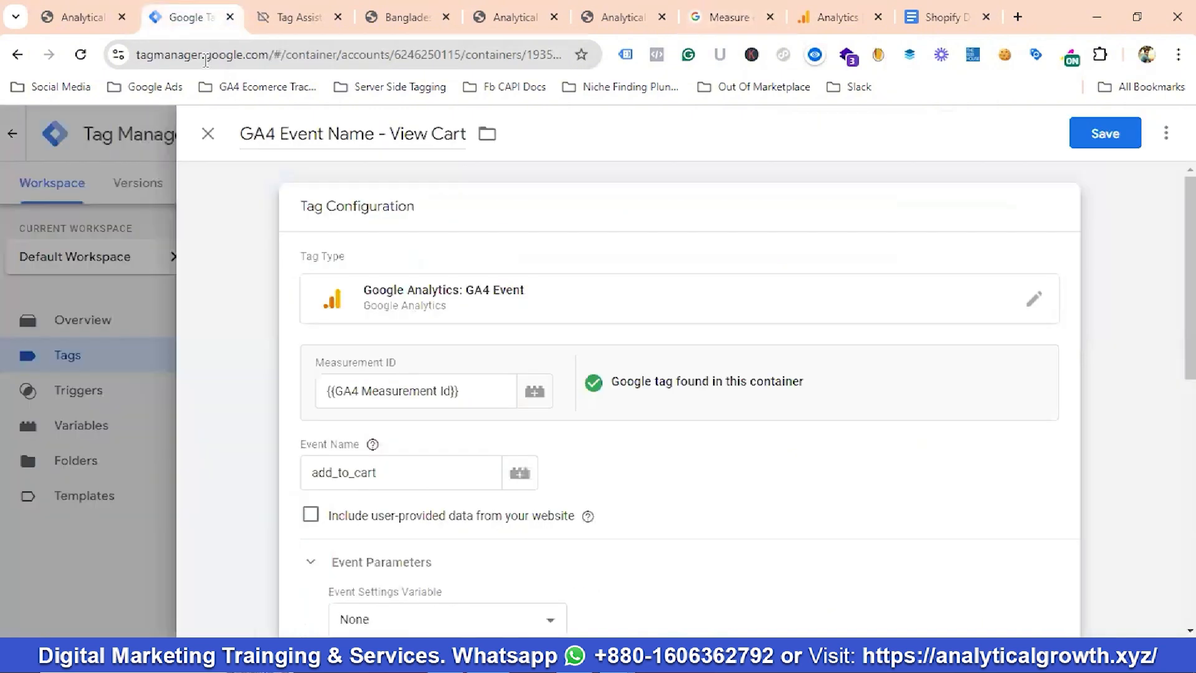
click(355, 472)
double_click(354, 474)
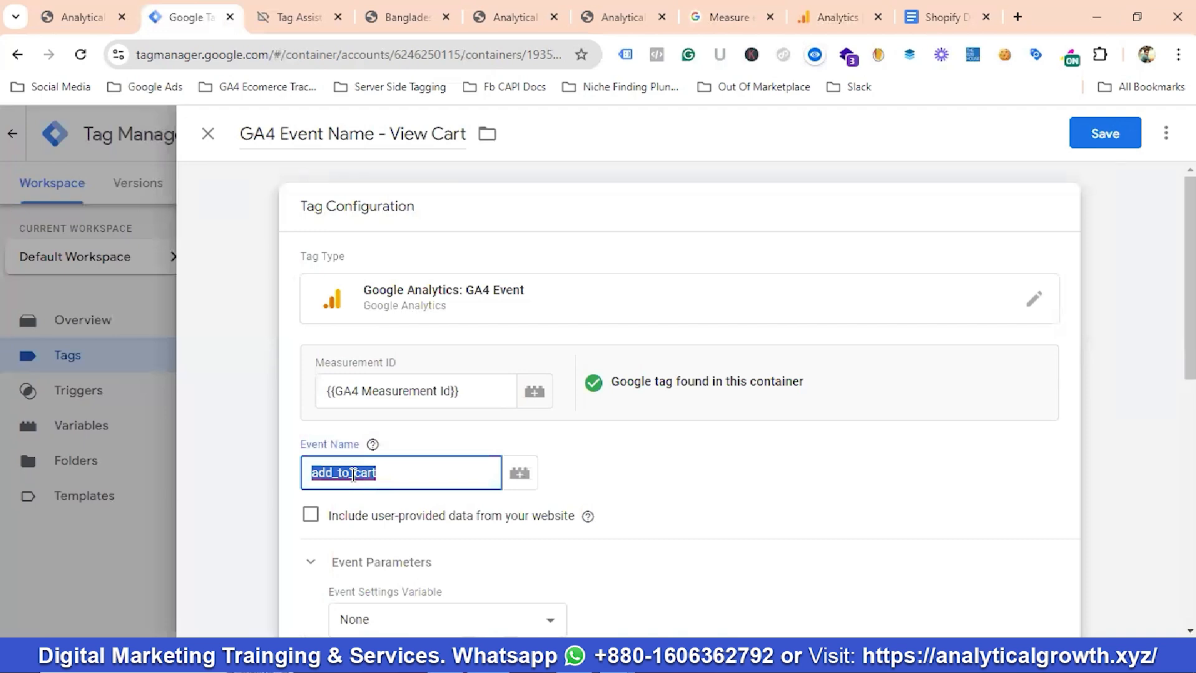
key(ctrl+v)
Step: Compare the tag's items, value and currency parameters with the view_cart configuration in Google's guide
scroll(389, 473, down, 4)
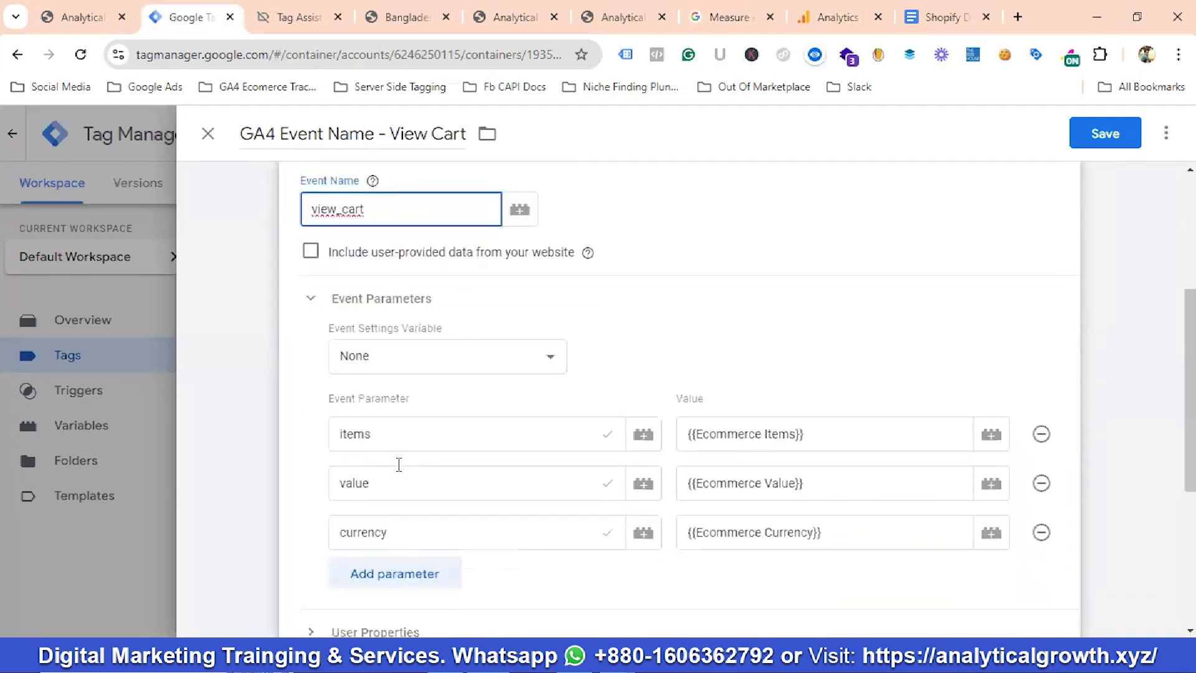
click(729, 17)
scroll(411, 314, down, 3)
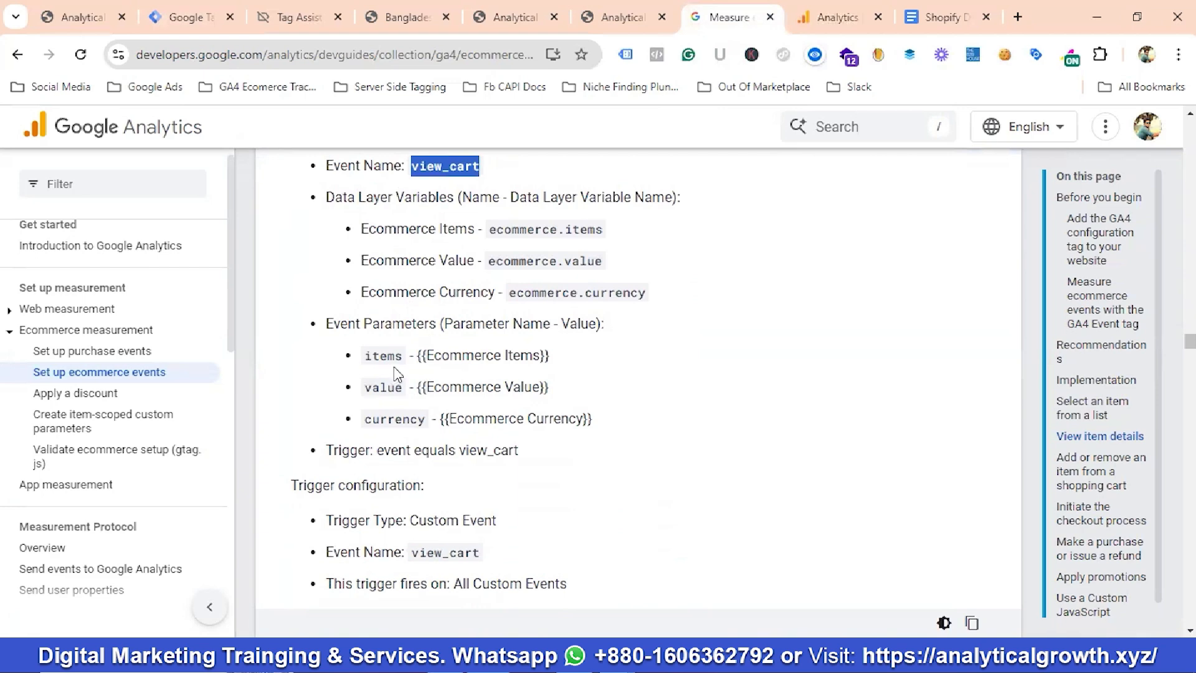
click(186, 18)
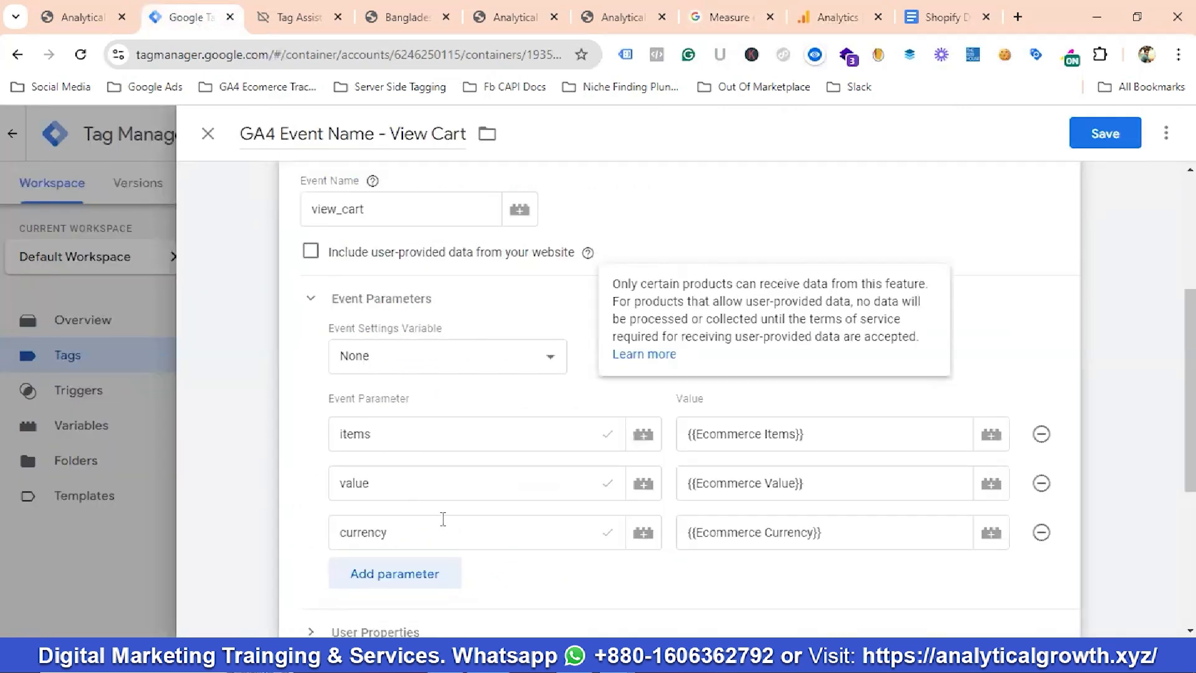
Step: Replace the tag's Add To Cart firing trigger with the View Cart trigger and save the tag
scroll(424, 517, down, 5)
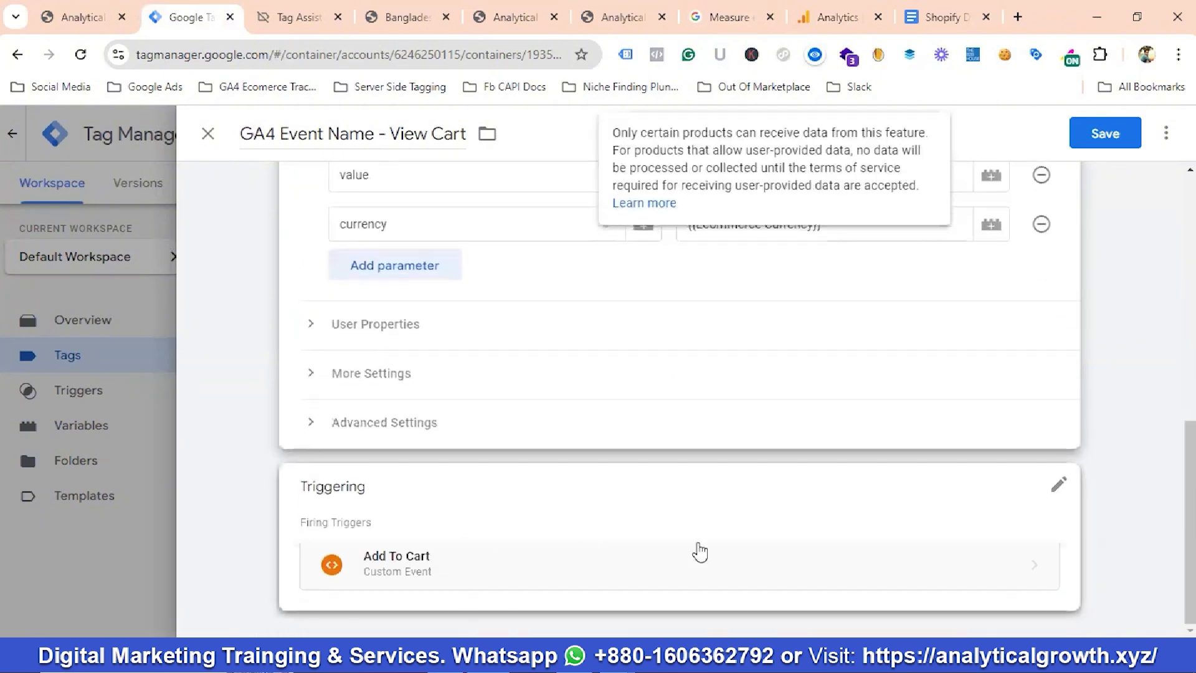
click(1059, 487)
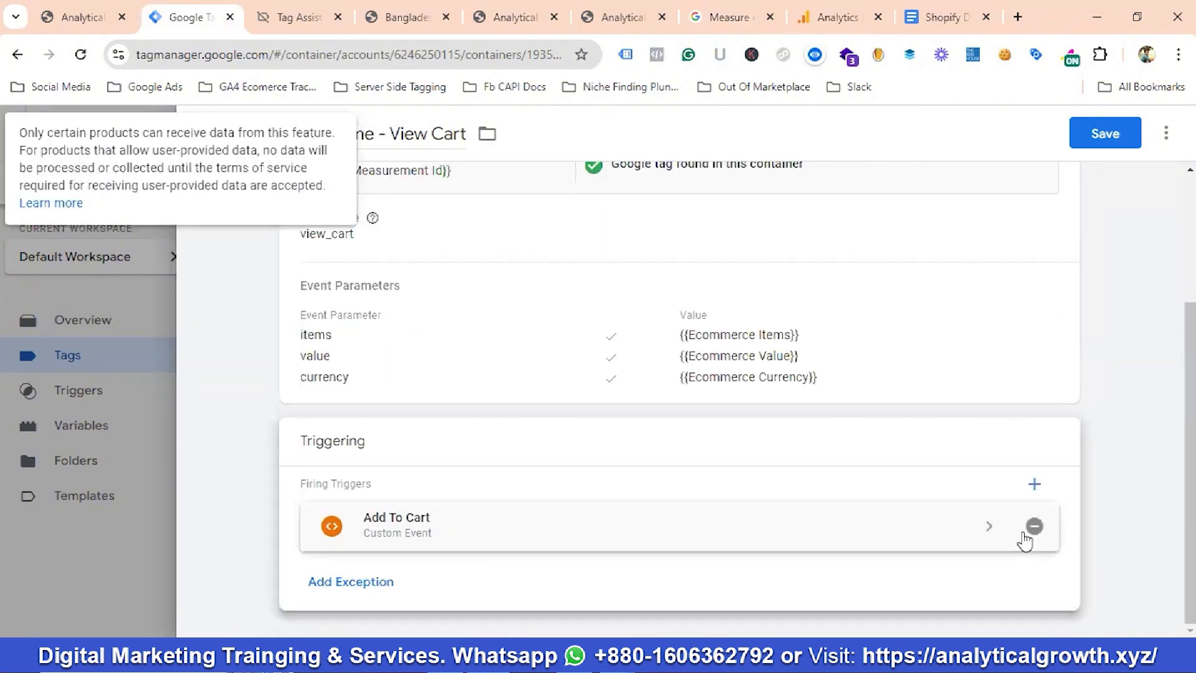
click(1035, 524)
click(521, 510)
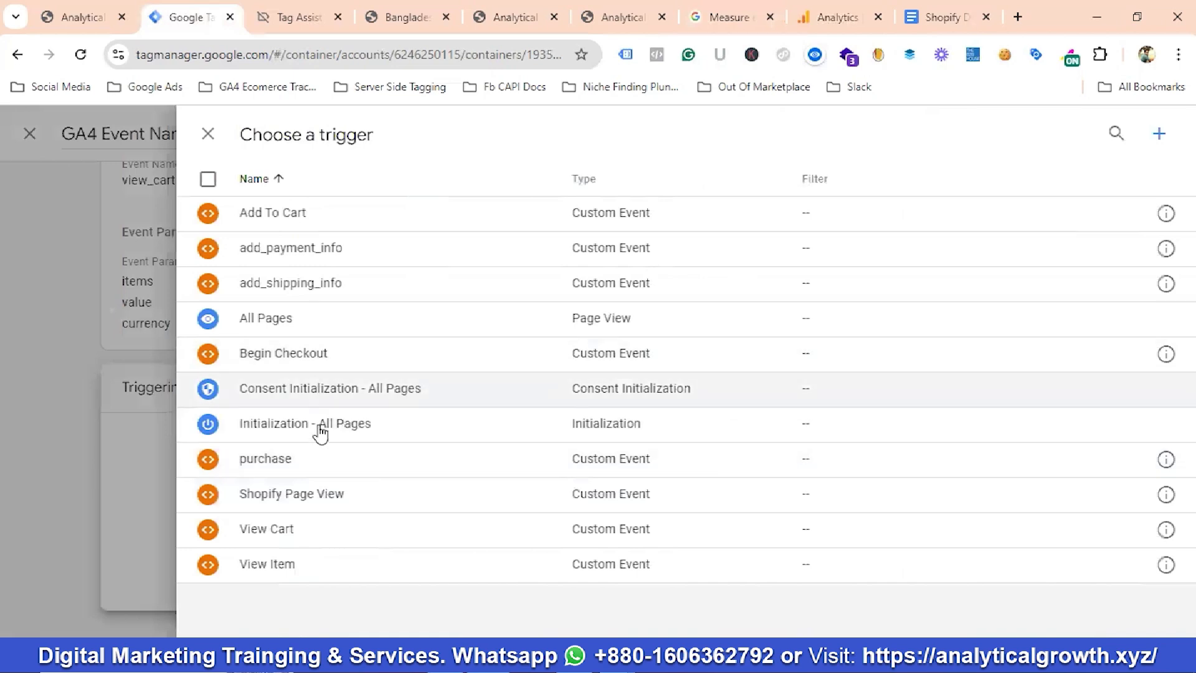
click(282, 531)
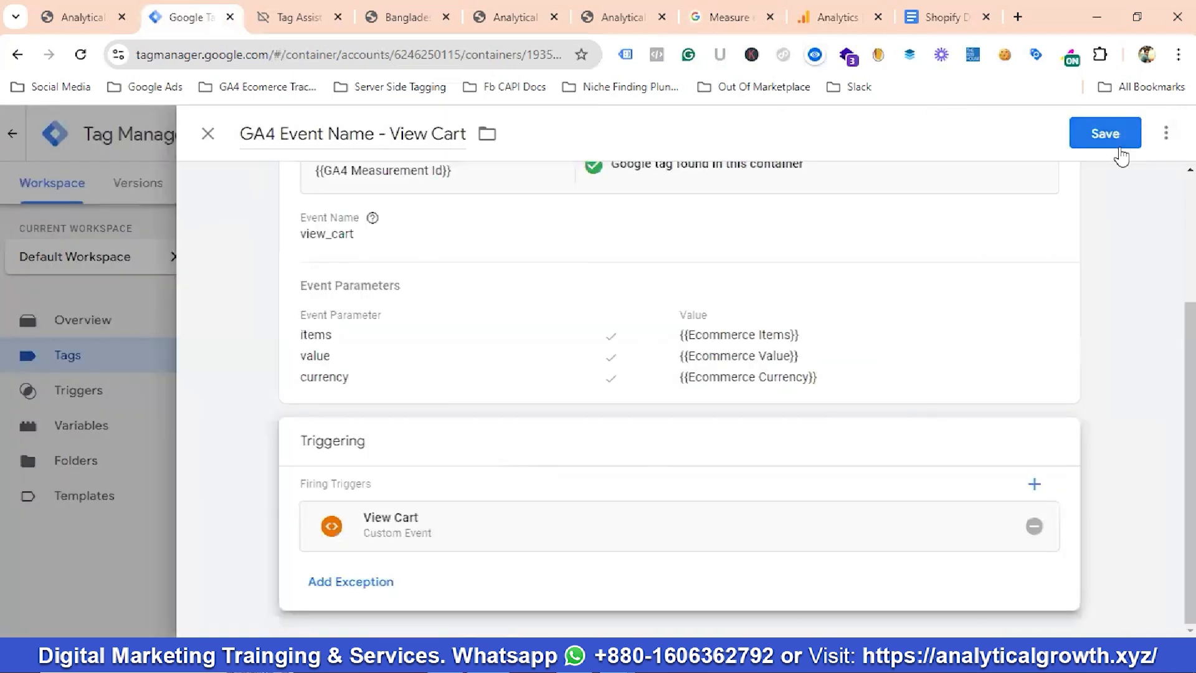
click(1105, 134)
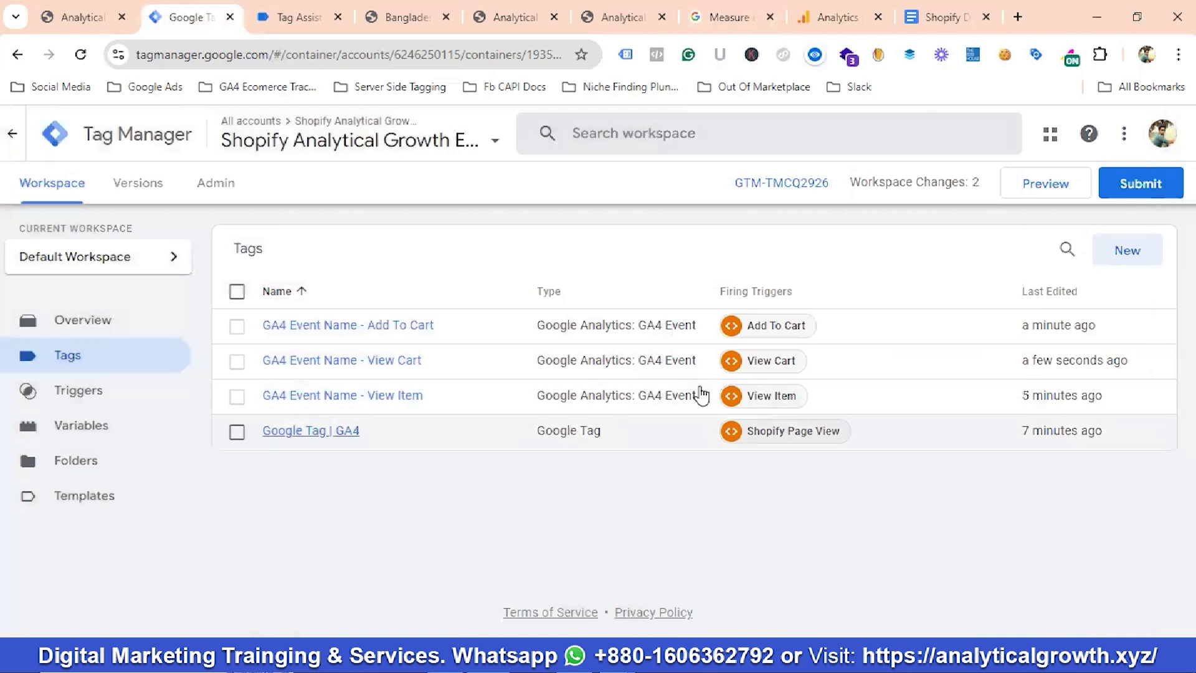
Step: Duplicate the GA4 Event Name - Add To Cart tag for the checkout event
click(396, 337)
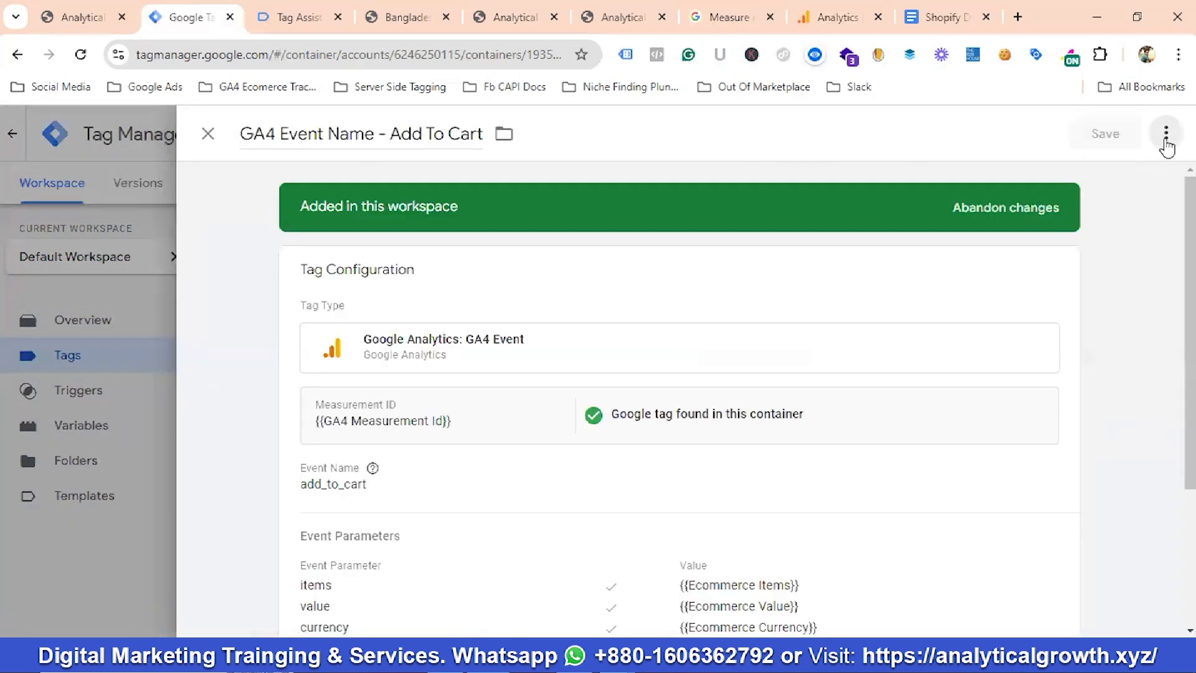
click(1166, 133)
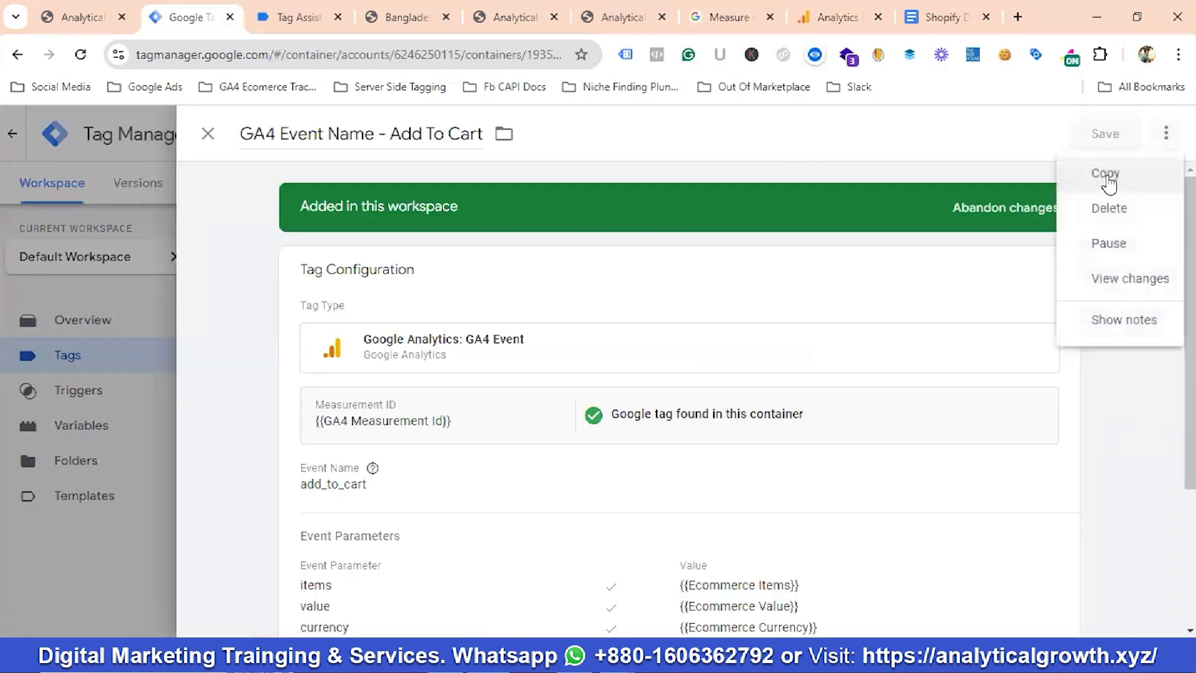
click(1105, 174)
Step: Rename the copied tag as GA4 Event Name - Checkout
click(308, 134)
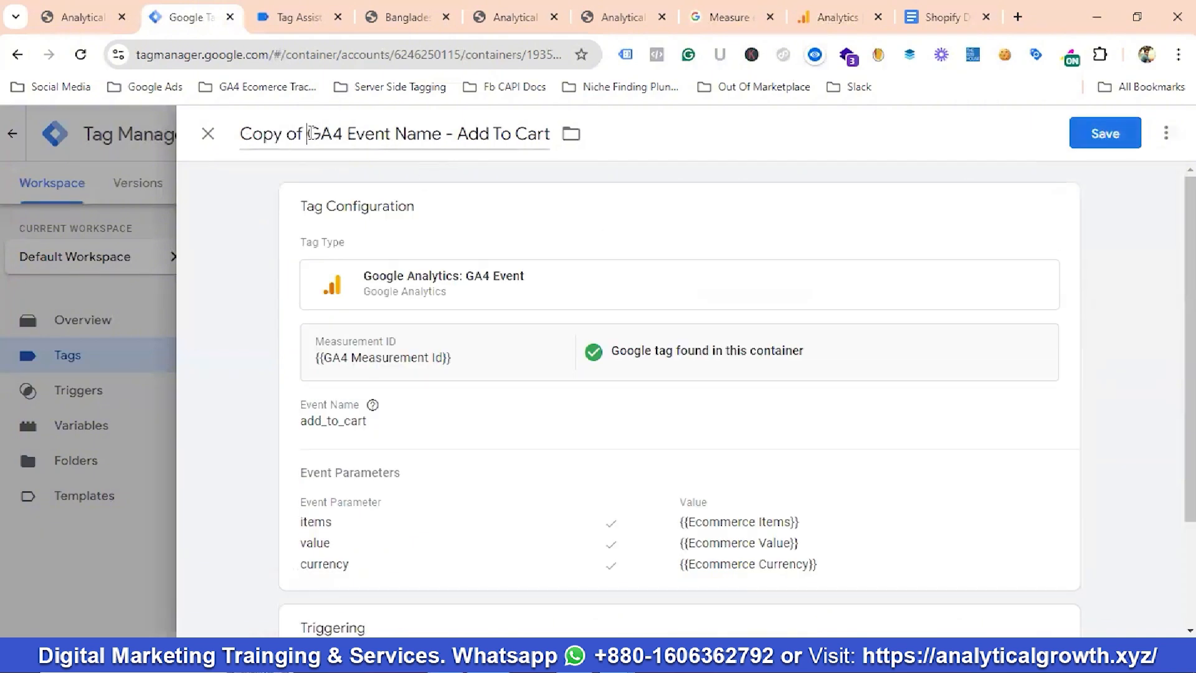
key(BackSpace)
key(BackSpace)
key(BackSpace)
key(BackSpace)
key(BackSpace)
key(BackSpace)
key(BackSpace)
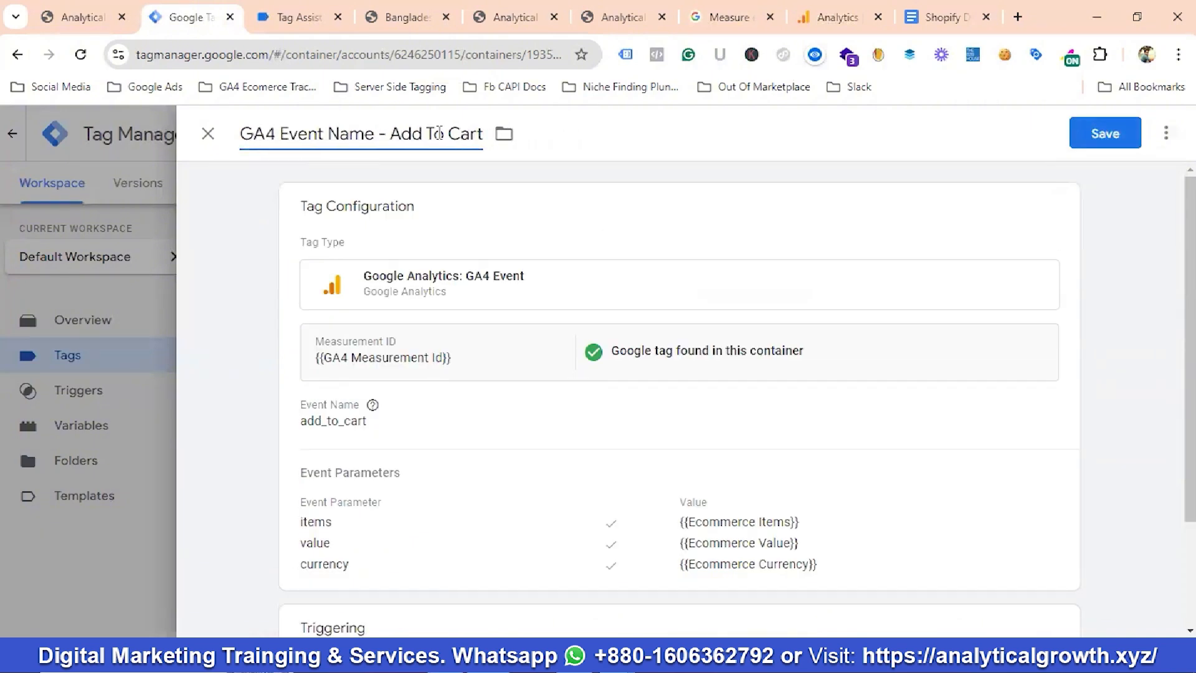
drag(390, 134, 498, 140)
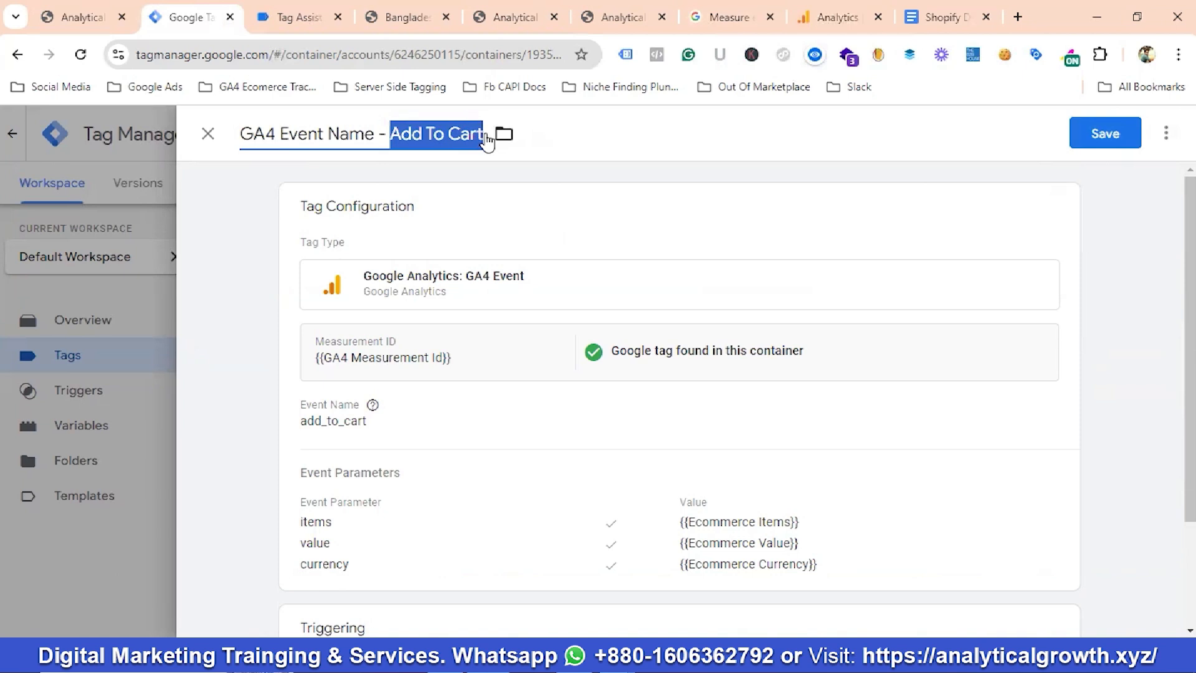
key(BackSpace)
text(C)
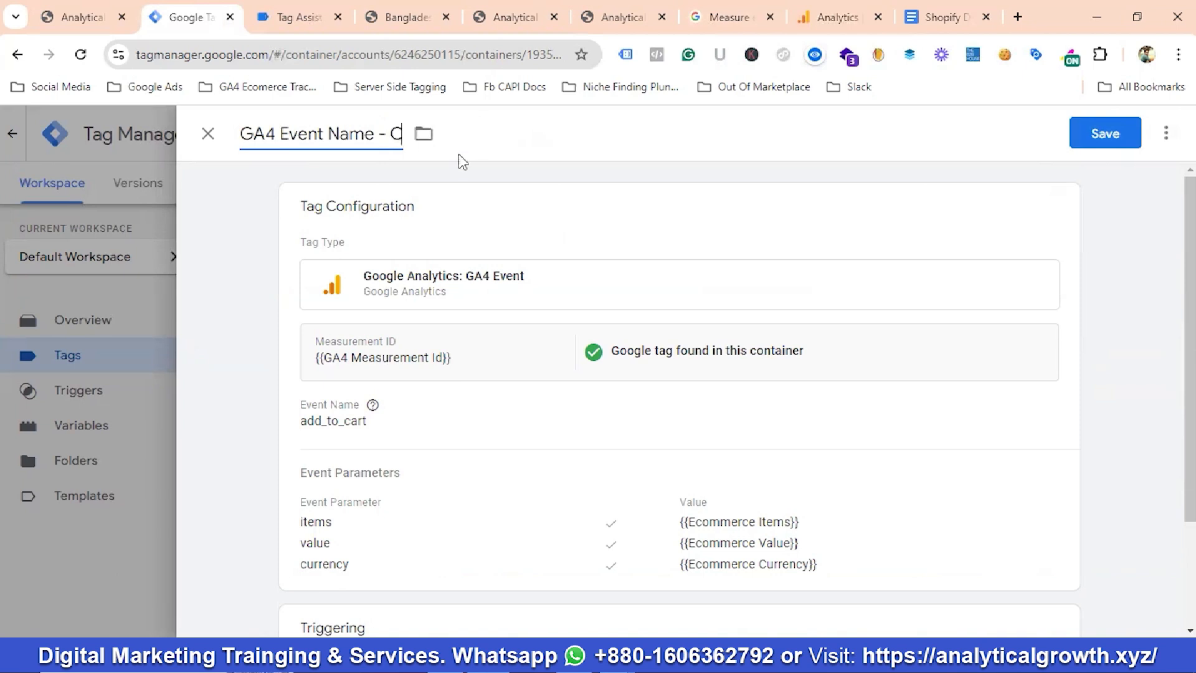
text(heckou)
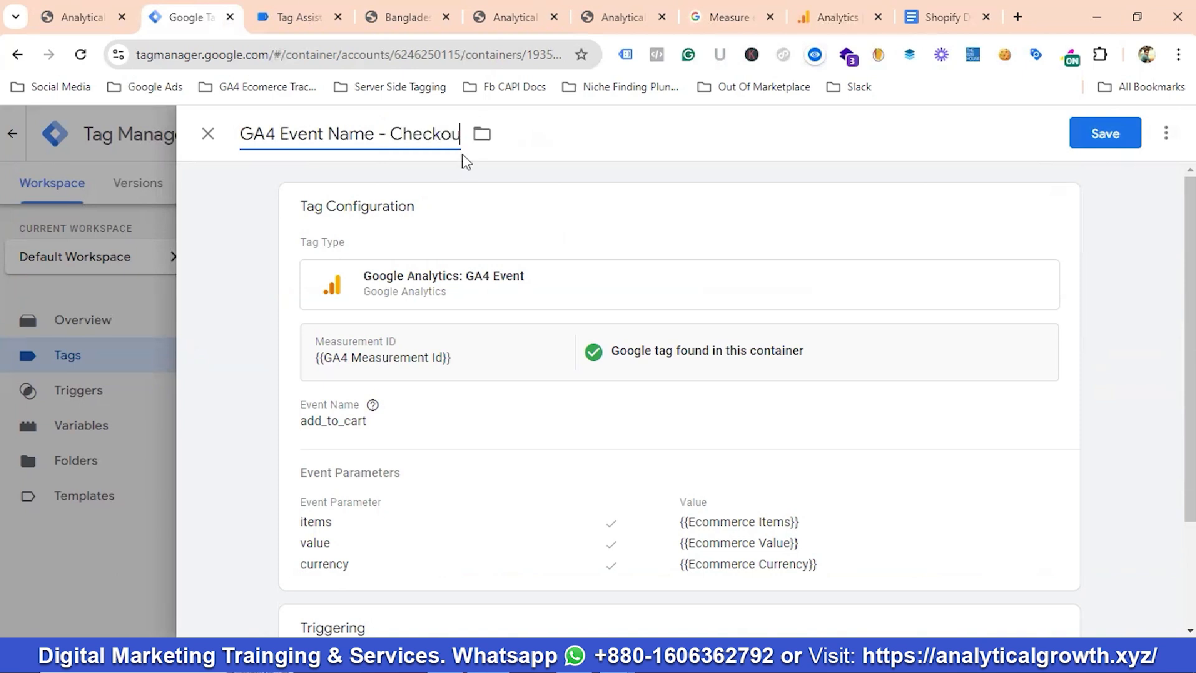
text(t)
Step: Set the Checkout tag's event name to begin_checkout, copied from the checkout section of Google's ecommerce guide
click(324, 433)
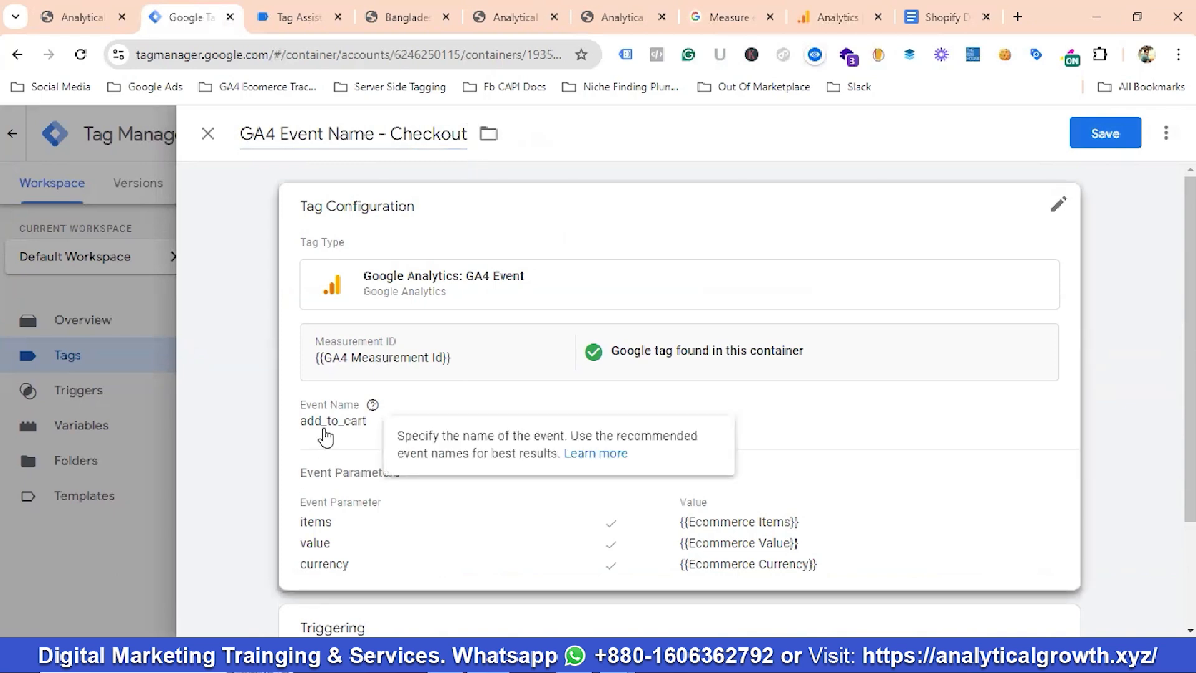
click(716, 18)
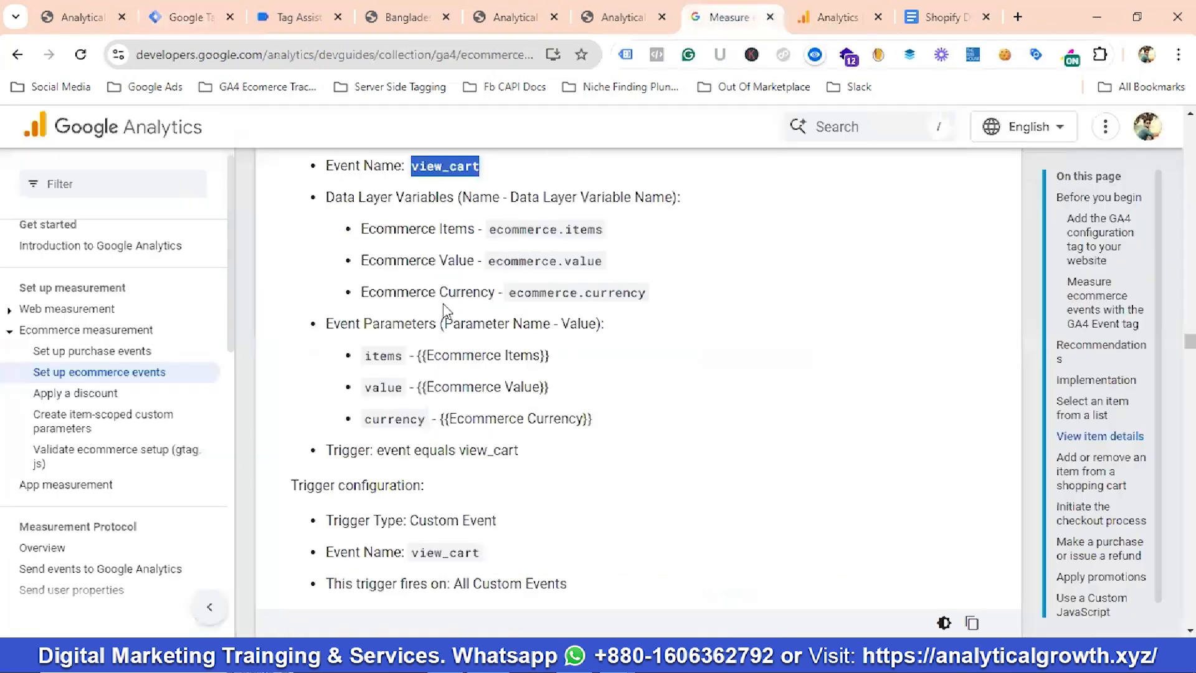
scroll(452, 304, down, 10)
scroll(452, 304, down, 10)
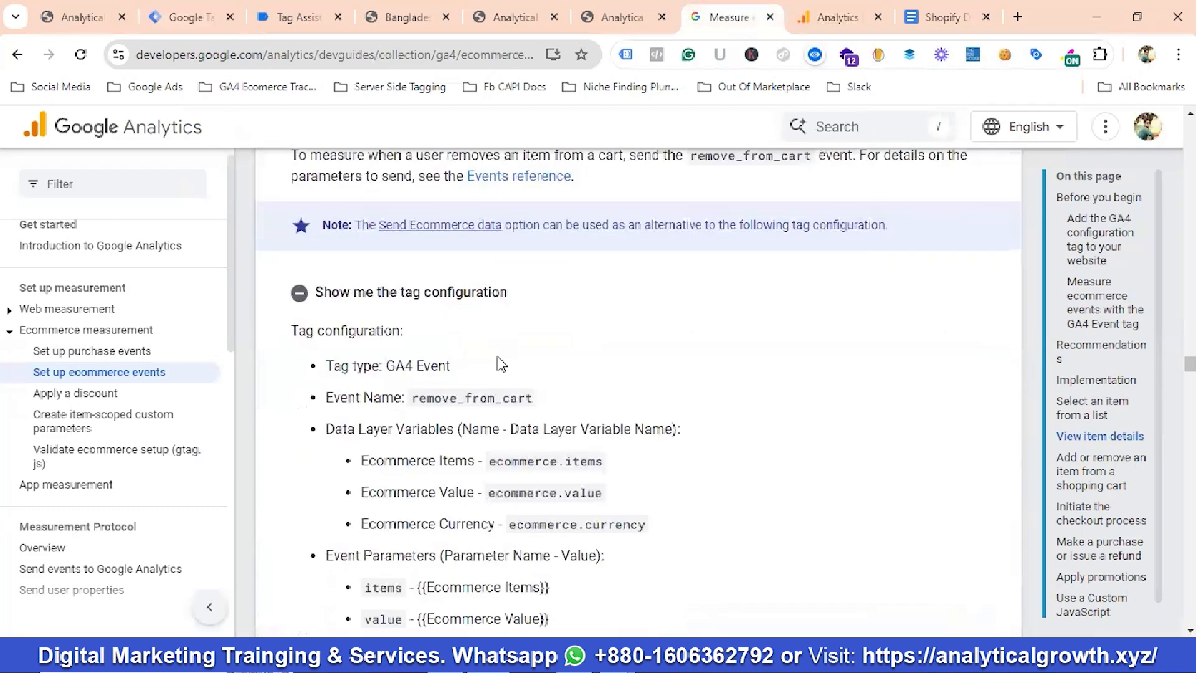
scroll(471, 370, down, 10)
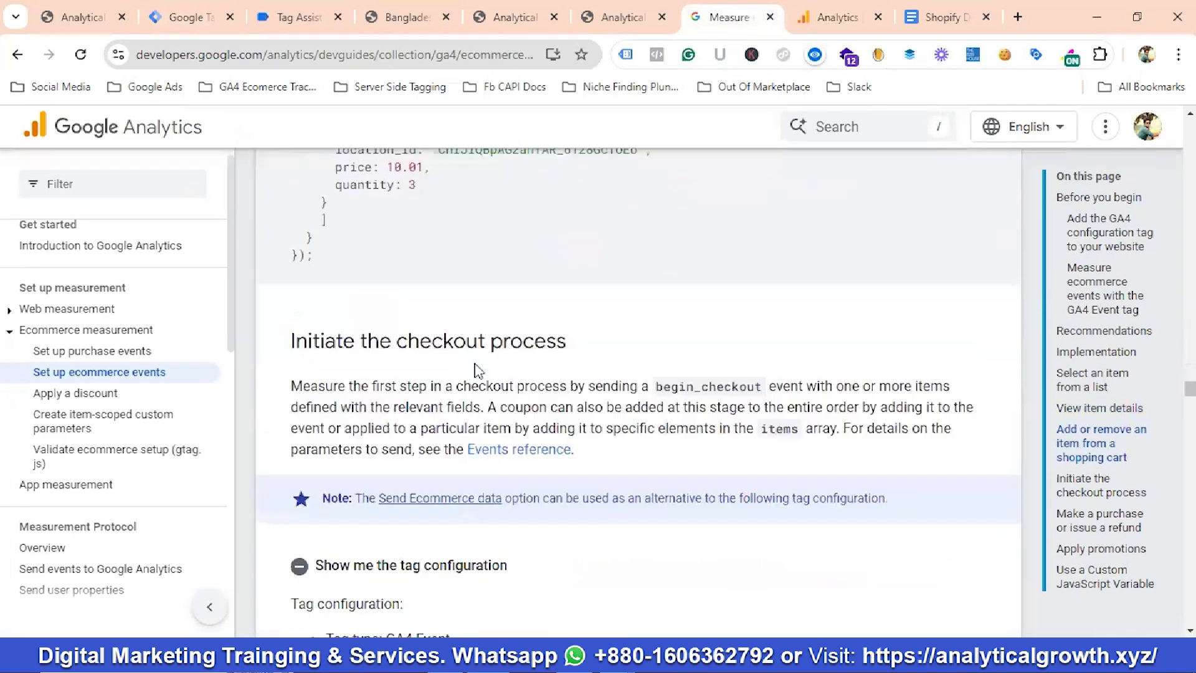
scroll(536, 279, down, 4)
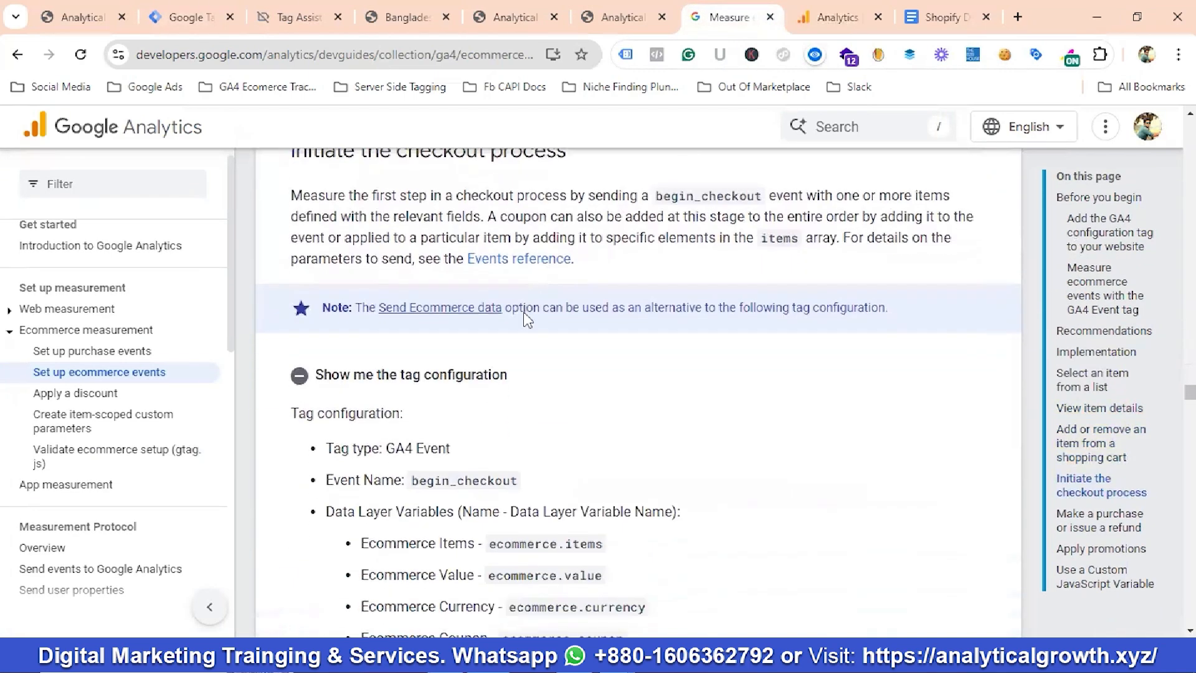
double_click(447, 311)
right_click(483, 319)
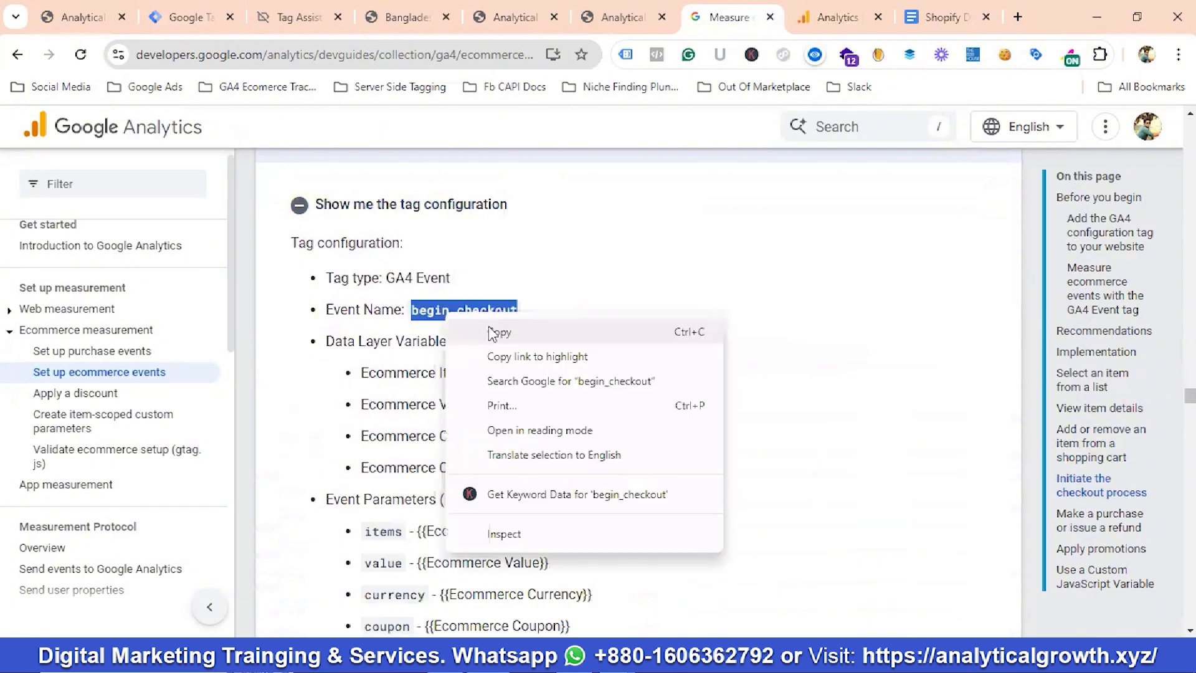
click(491, 328)
click(138, 28)
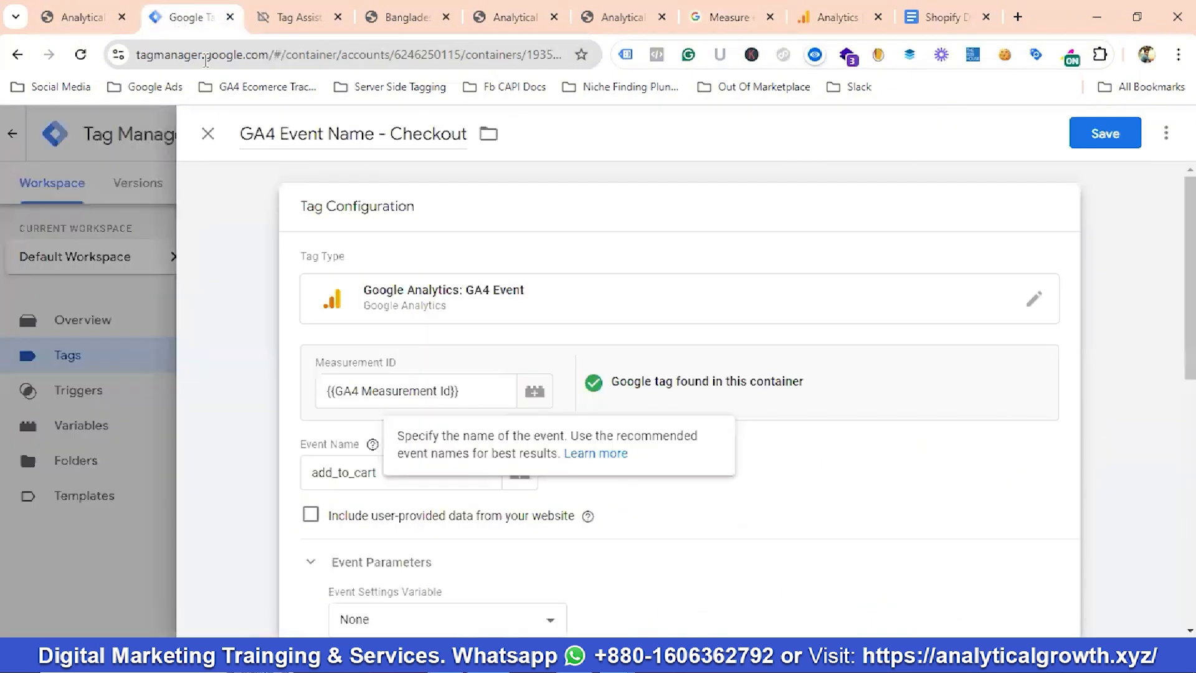
click(366, 478)
double_click(365, 478)
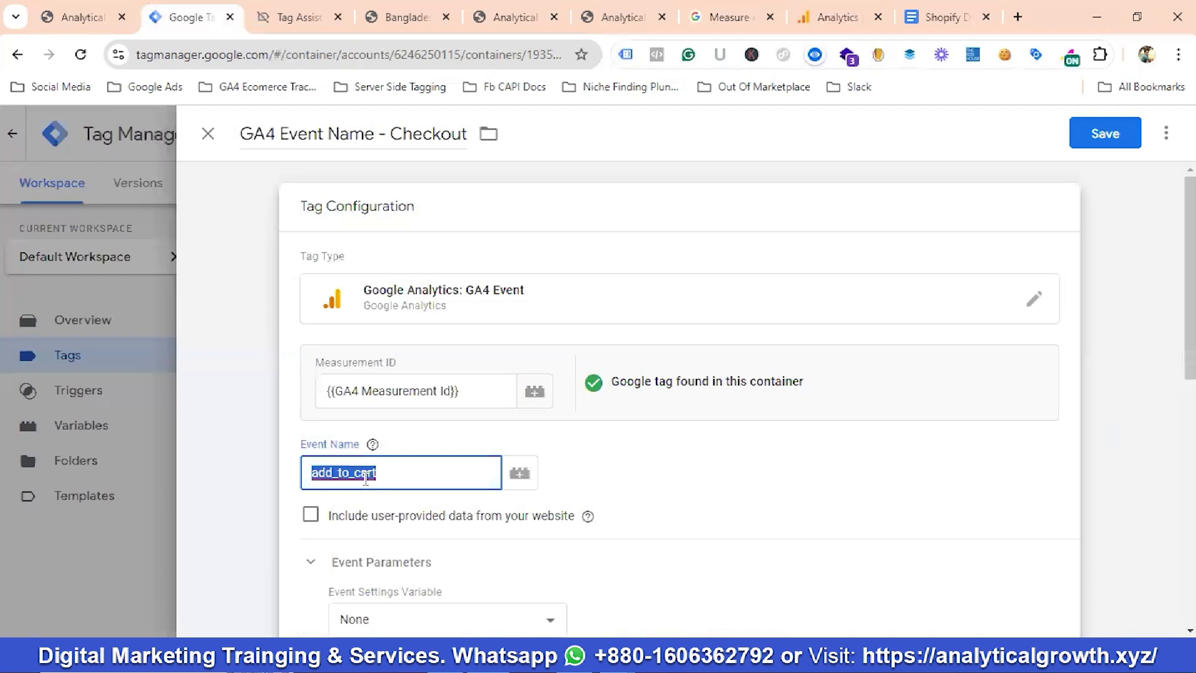
key(ctrl+v)
Step: Add a fourth event parameter named coupon, copied from the guide's begin_checkout tag configuration
scroll(398, 456, down, 3)
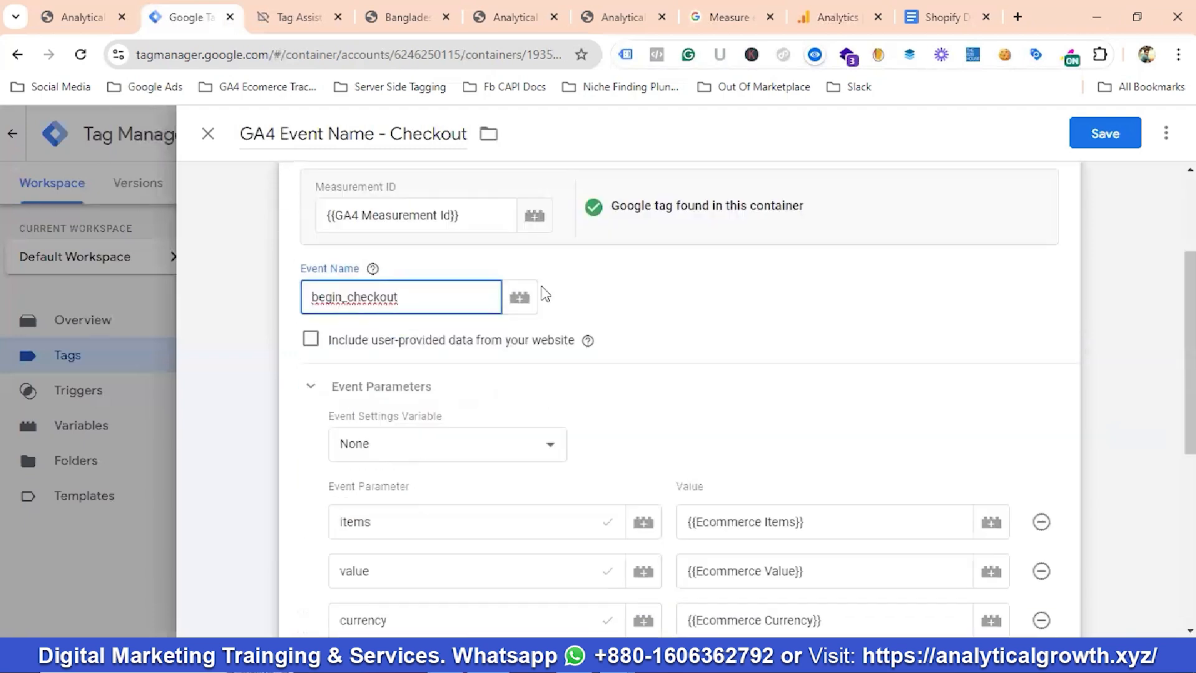
click(723, 15)
scroll(383, 368, down, 3)
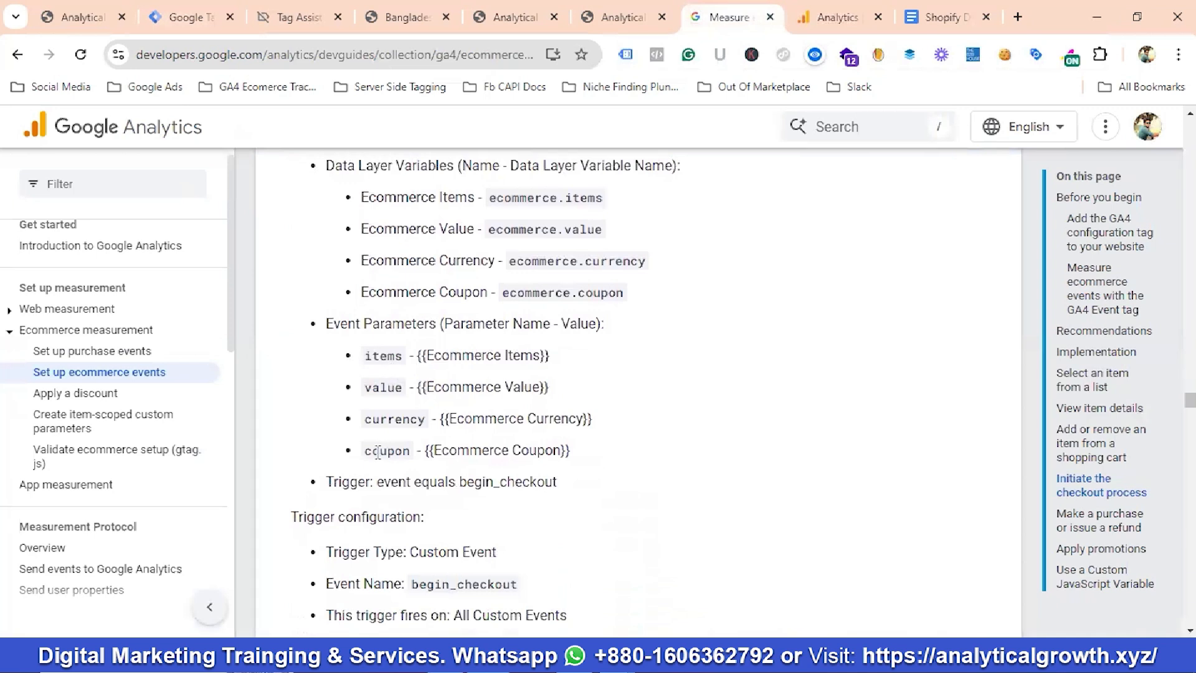
double_click(377, 450)
right_click(377, 450)
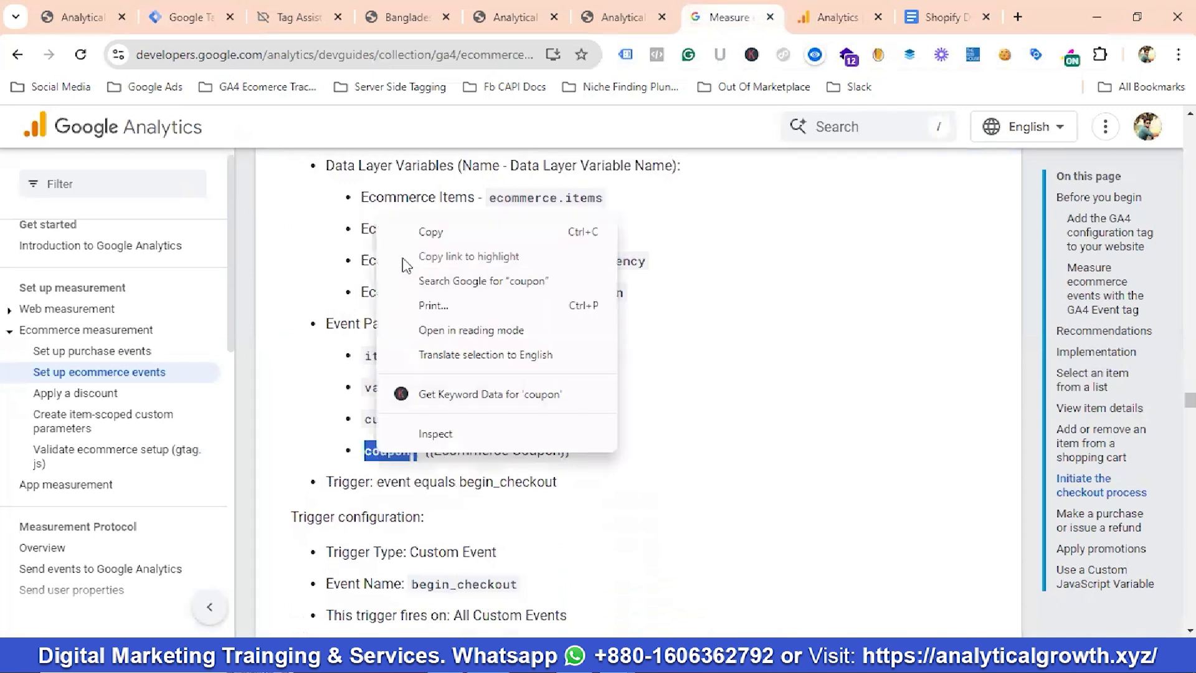
click(427, 231)
click(187, 17)
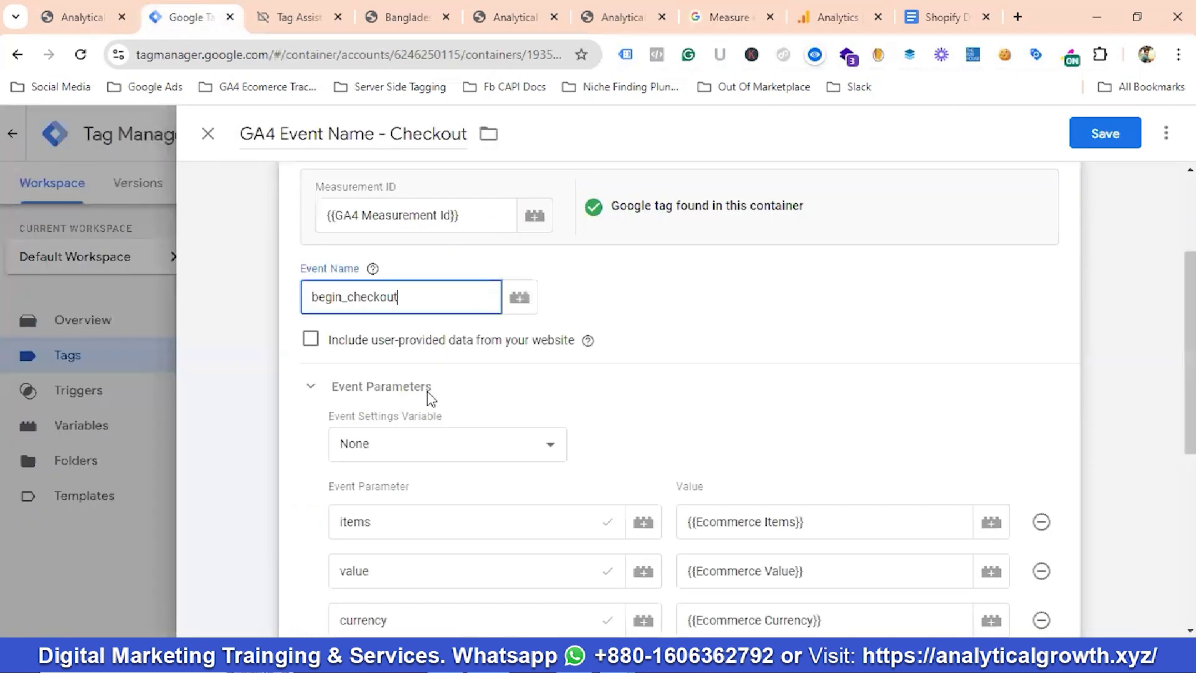
scroll(398, 427, down, 4)
click(398, 411)
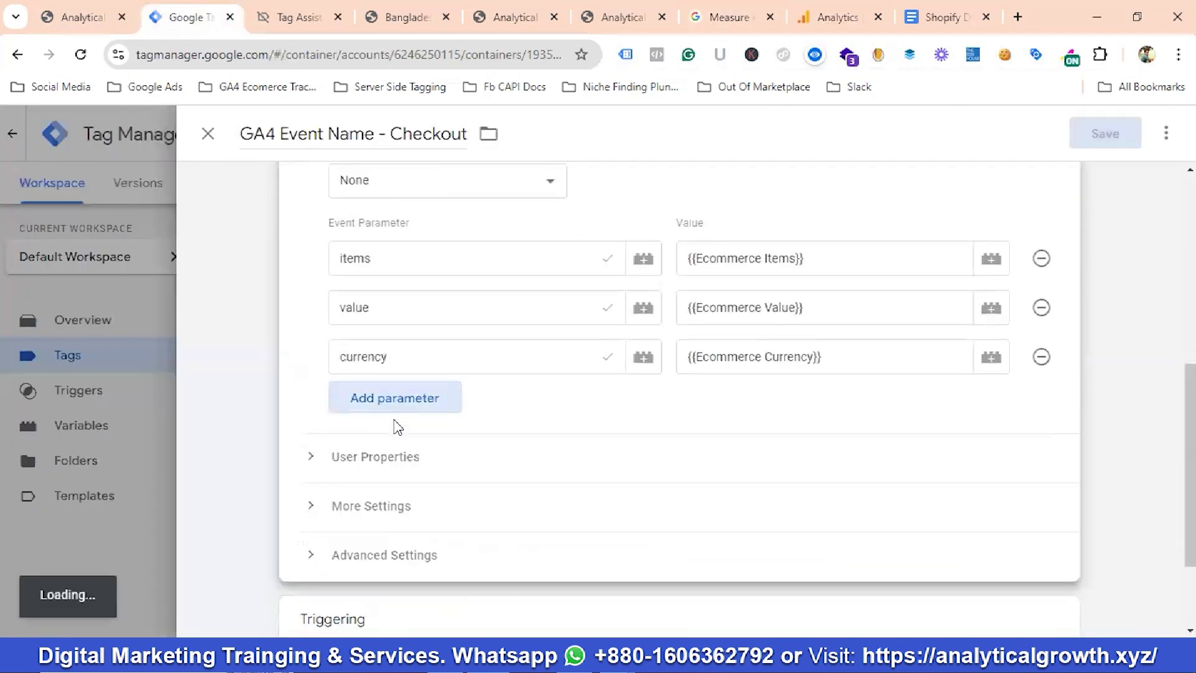
click(398, 412)
text(coupon)
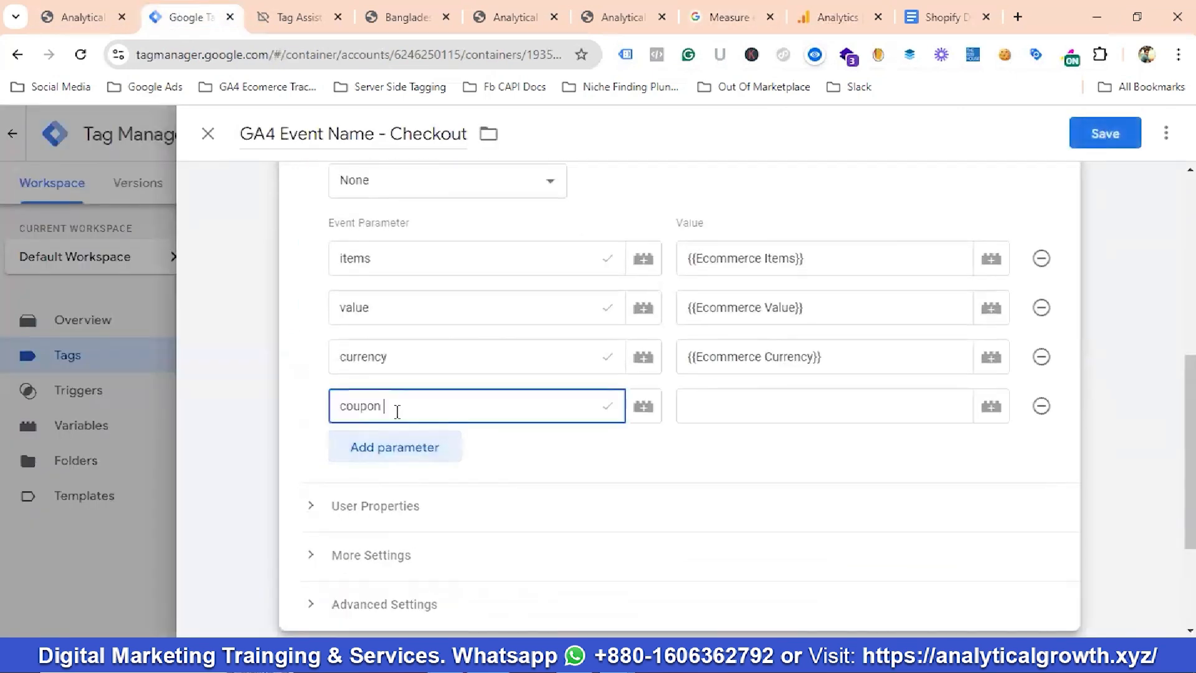
Step: Assign the Ecommerce Coupon variable as the value of the coupon parameter
key(Tab)
key(Tab)
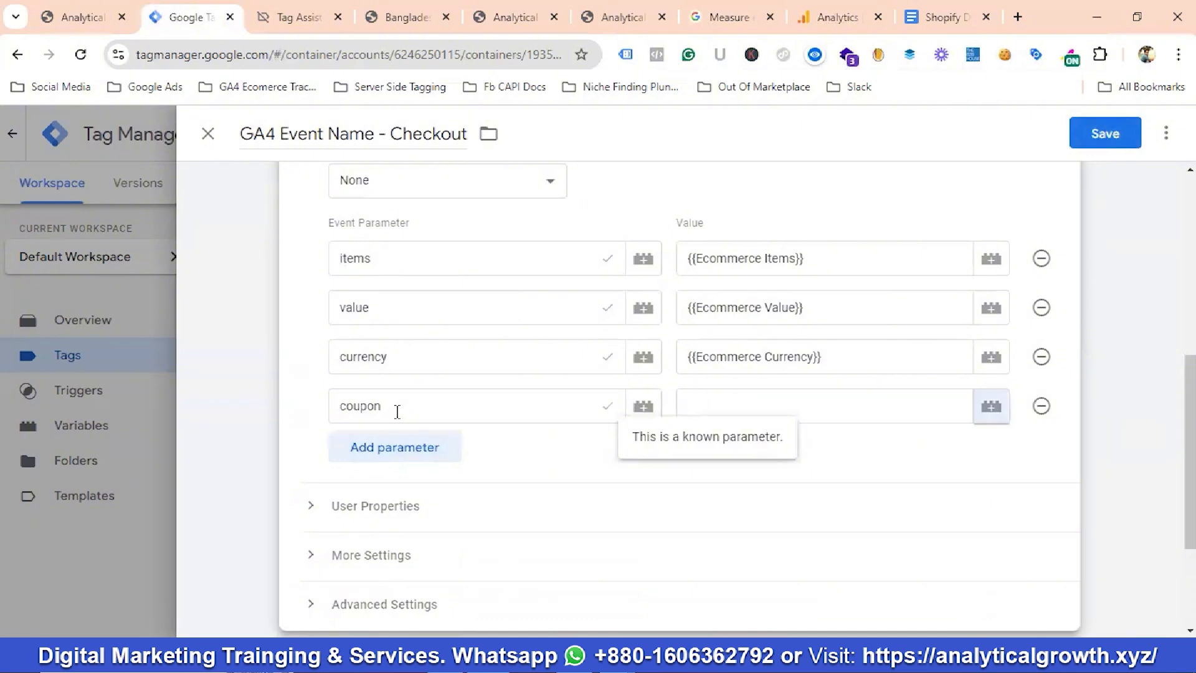
key(Return)
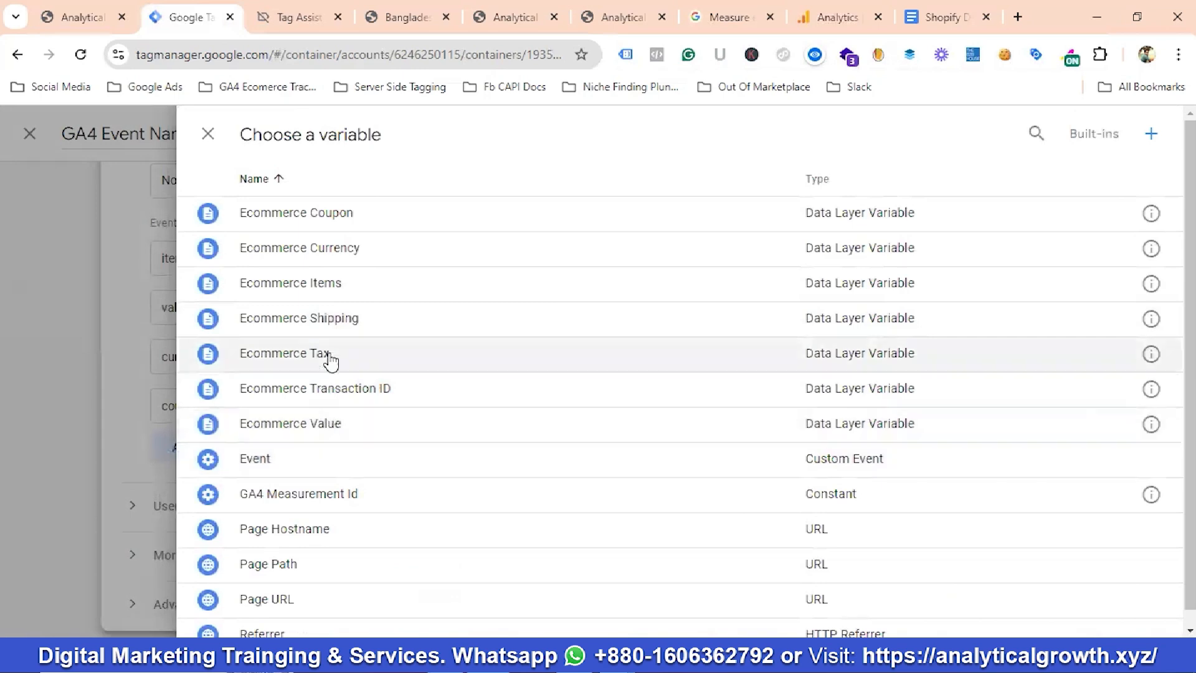
click(341, 222)
Step: Replace the Checkout tag's Add To Cart firing trigger with the Begin Checkout trigger and save the tag
scroll(508, 351, down, 3)
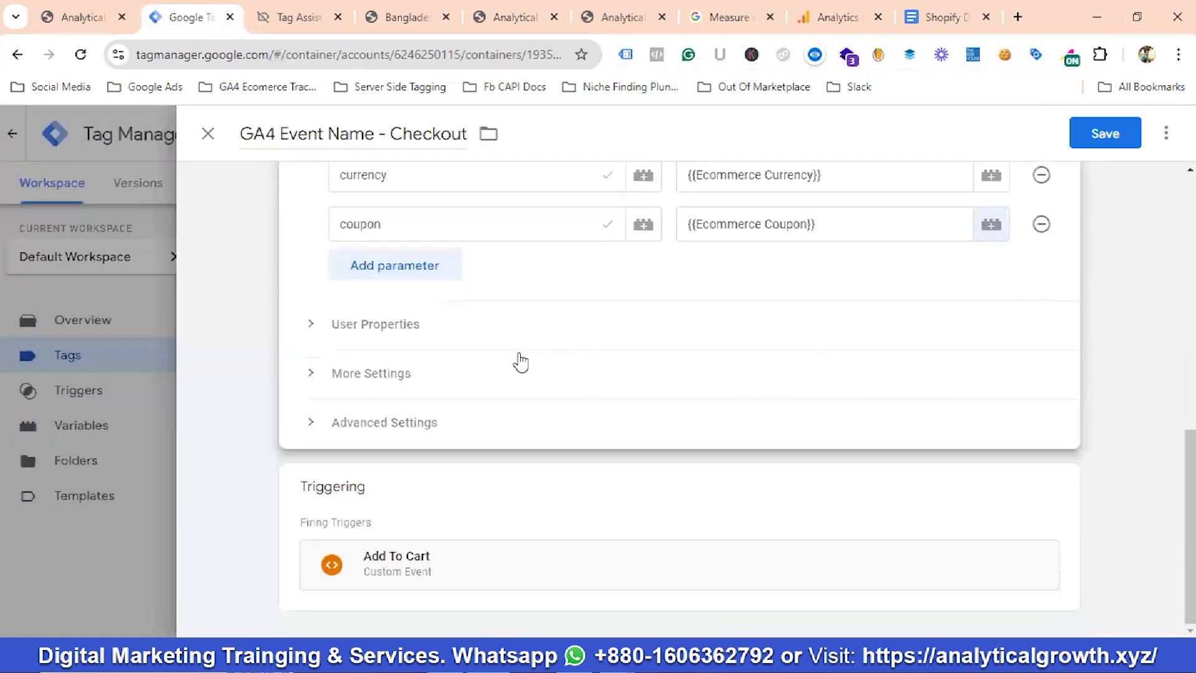
click(1061, 497)
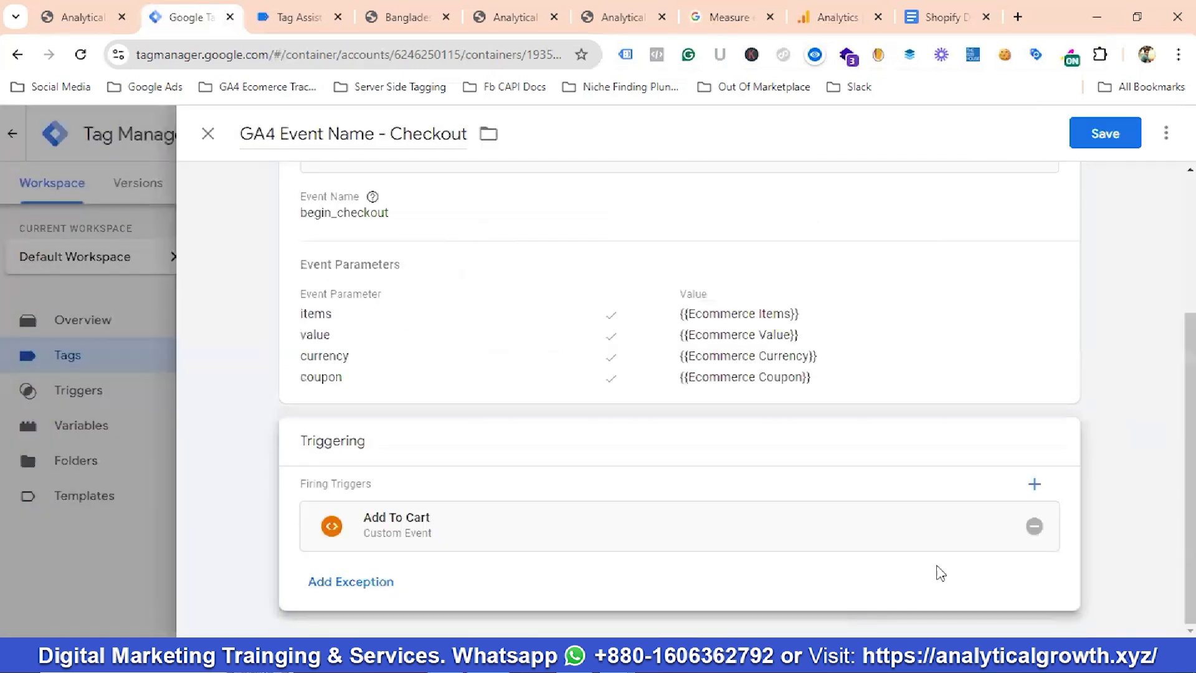
click(1036, 524)
click(516, 499)
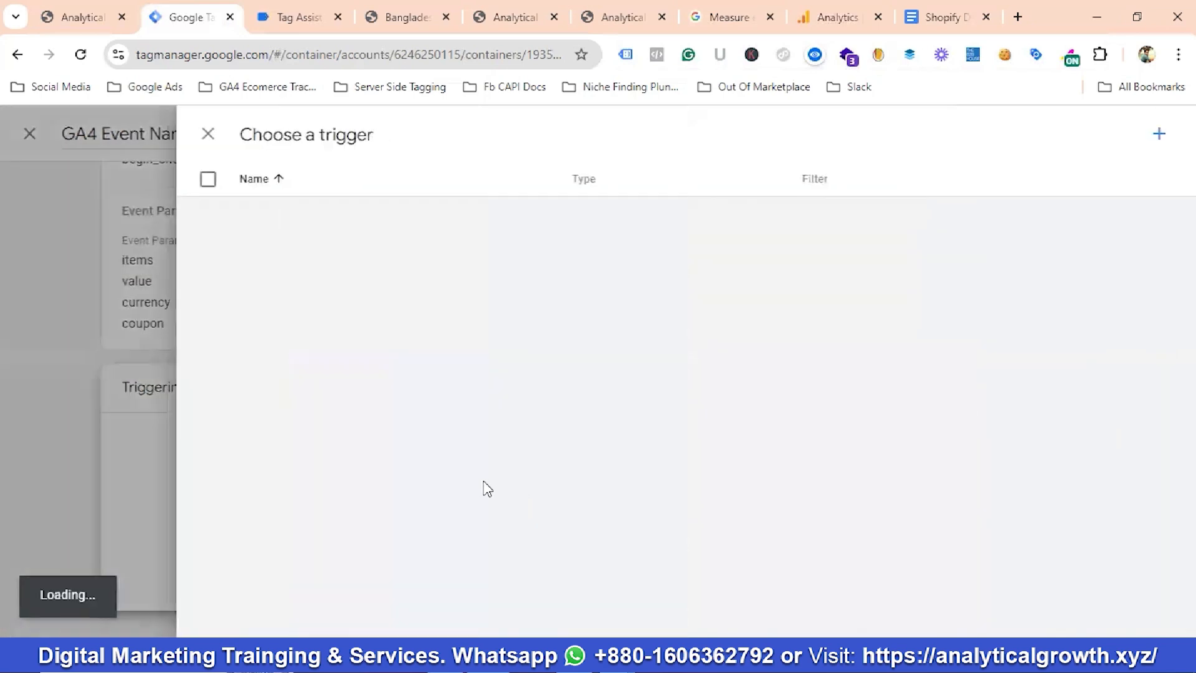
click(317, 365)
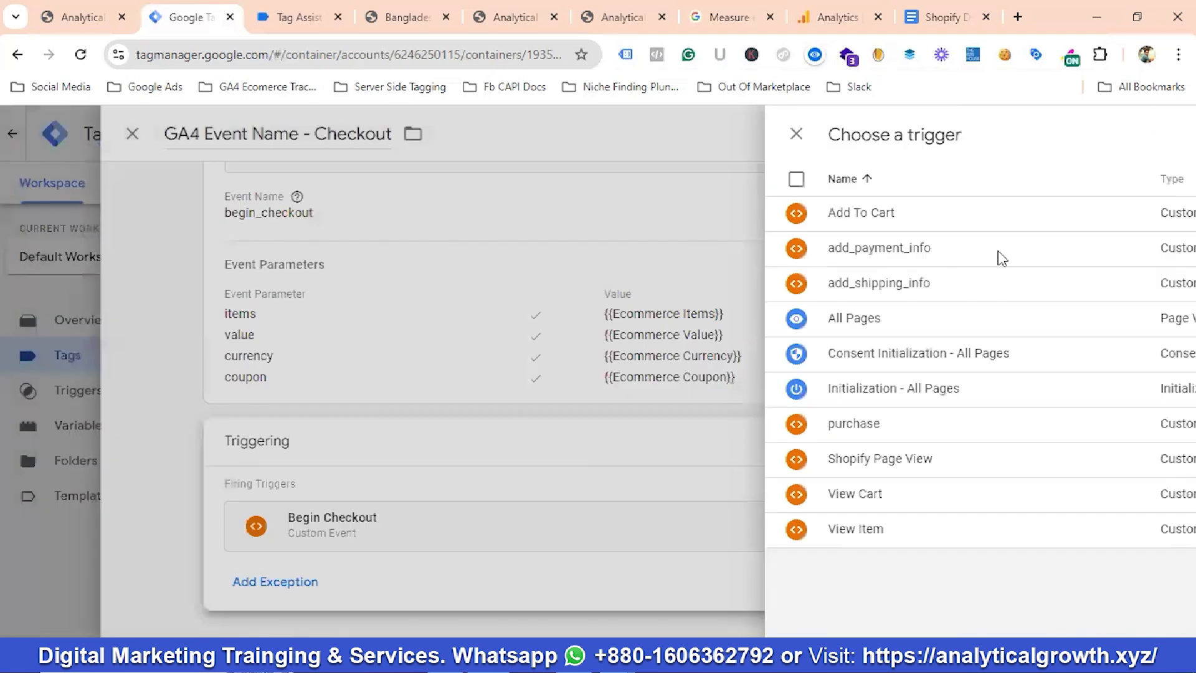
click(1097, 139)
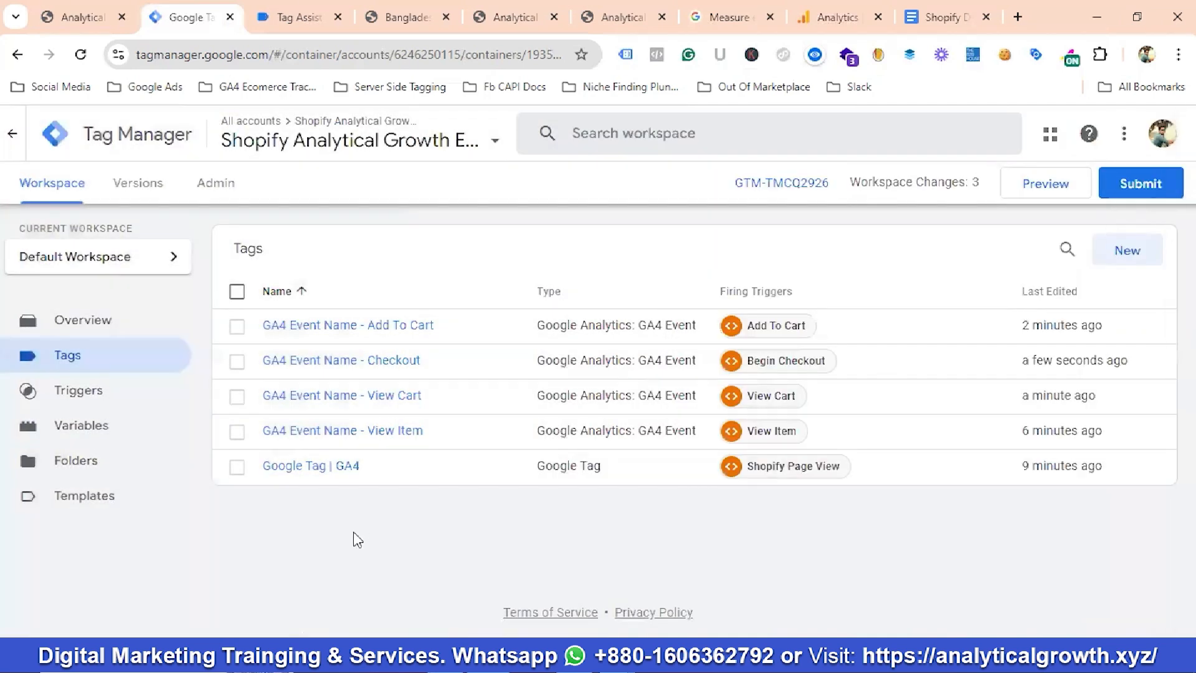
Step: Duplicate the GA4 Event Name - Checkout tag for the shipping info event
click(382, 361)
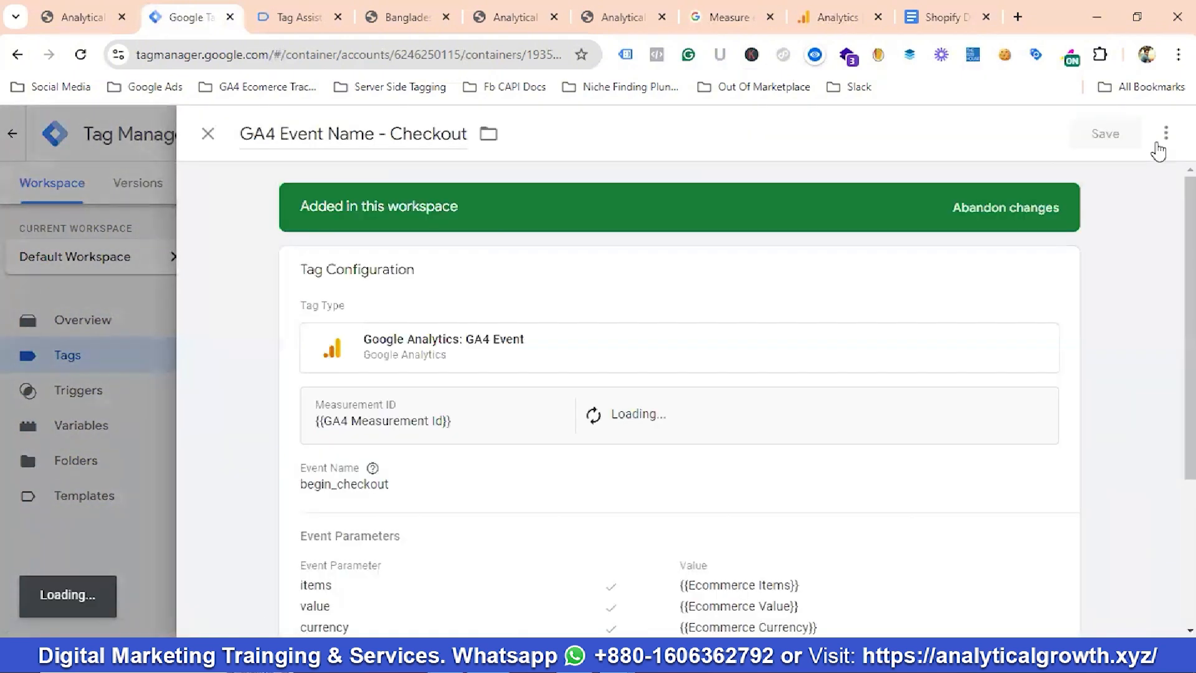
click(1164, 133)
click(1106, 174)
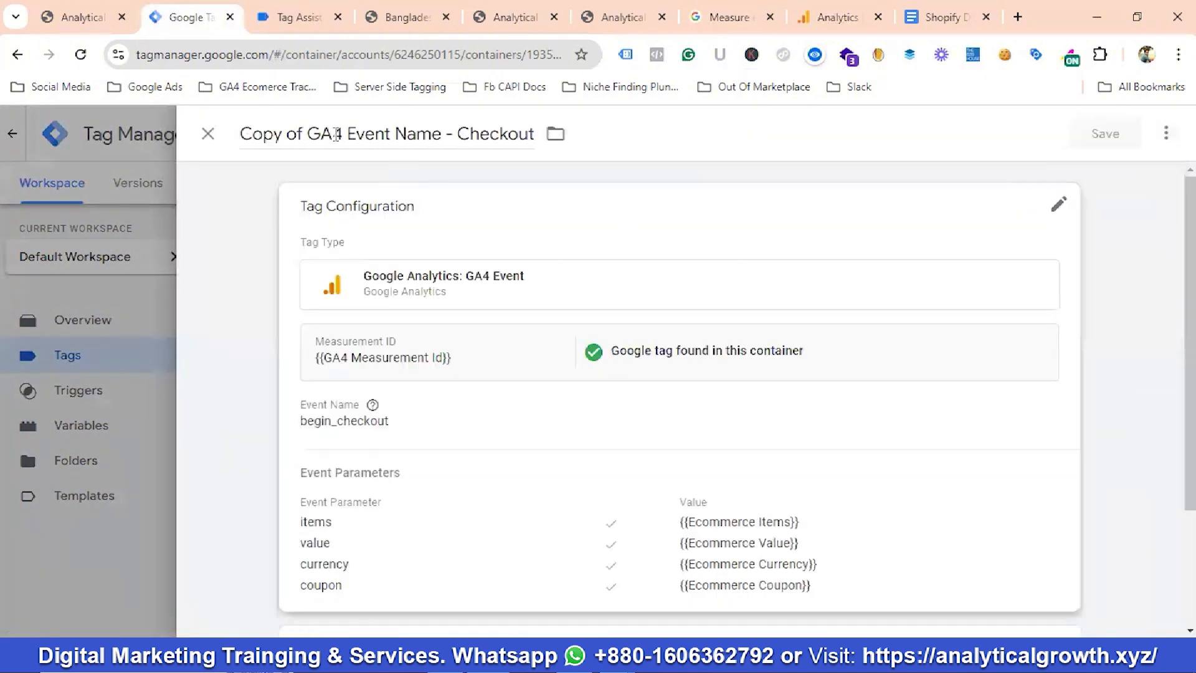
Step: Remove the "Copy of" prefix from the duplicated tag's name
click(313, 136)
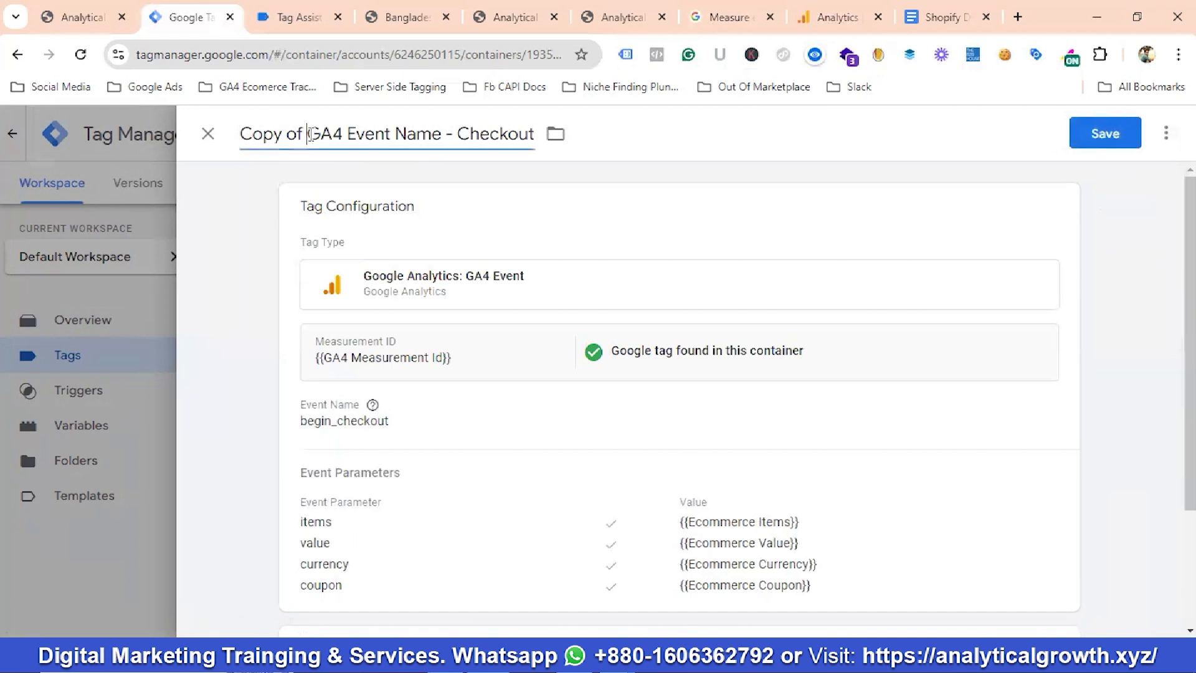
key(BackSpace)
key(BackSpace)
key(BackSpace)
key(BackSpace)
key(BackSpace)
key(BackSpace)
key(BackSpace)
key(BackSpace)
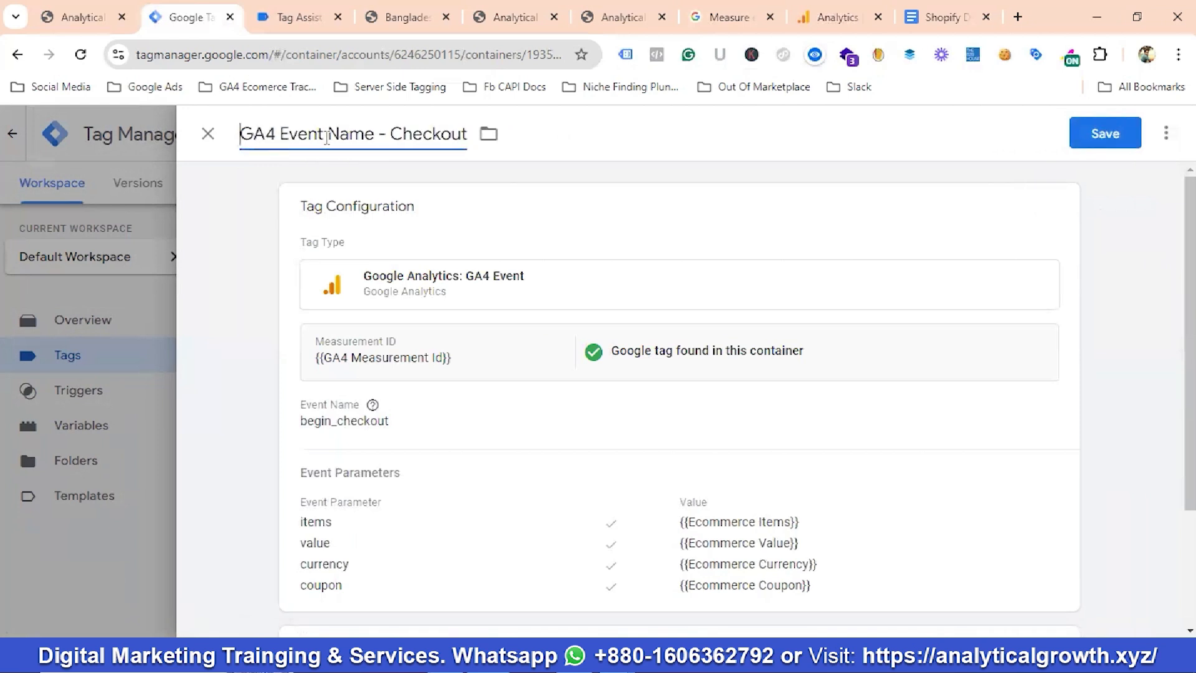
drag(393, 124, 469, 143)
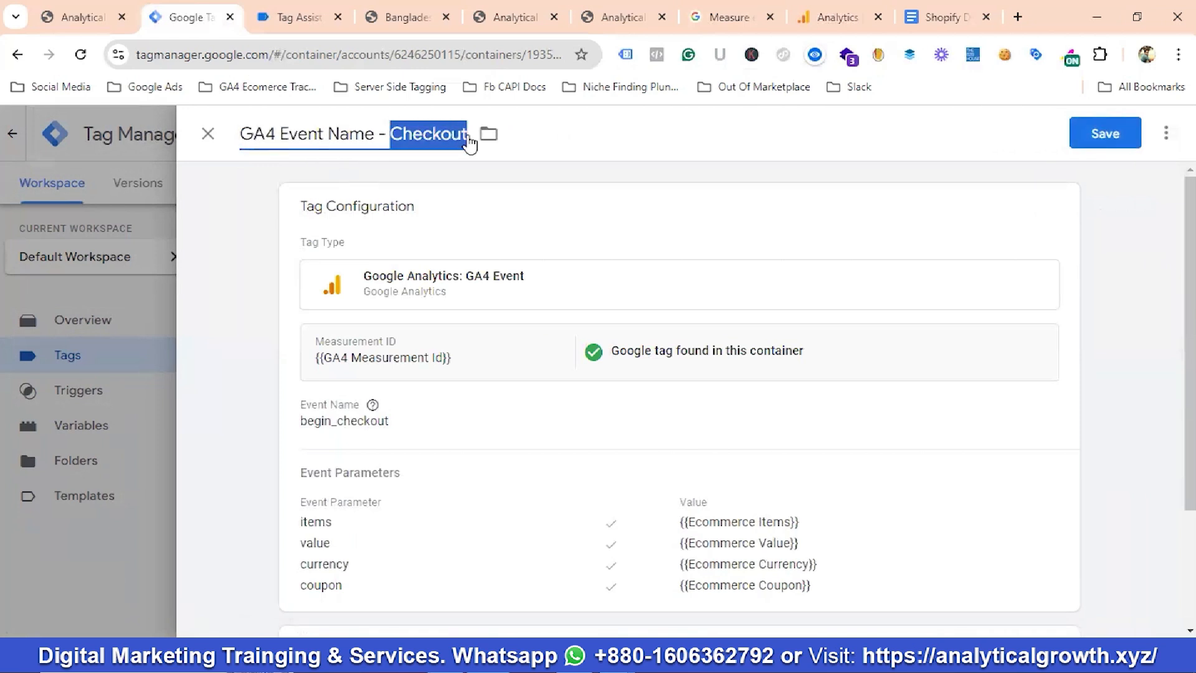
Step: Set the duplicated tag's event name to add_shipping_info, copied from the shipping tag configuration in Google's guide
click(836, 17)
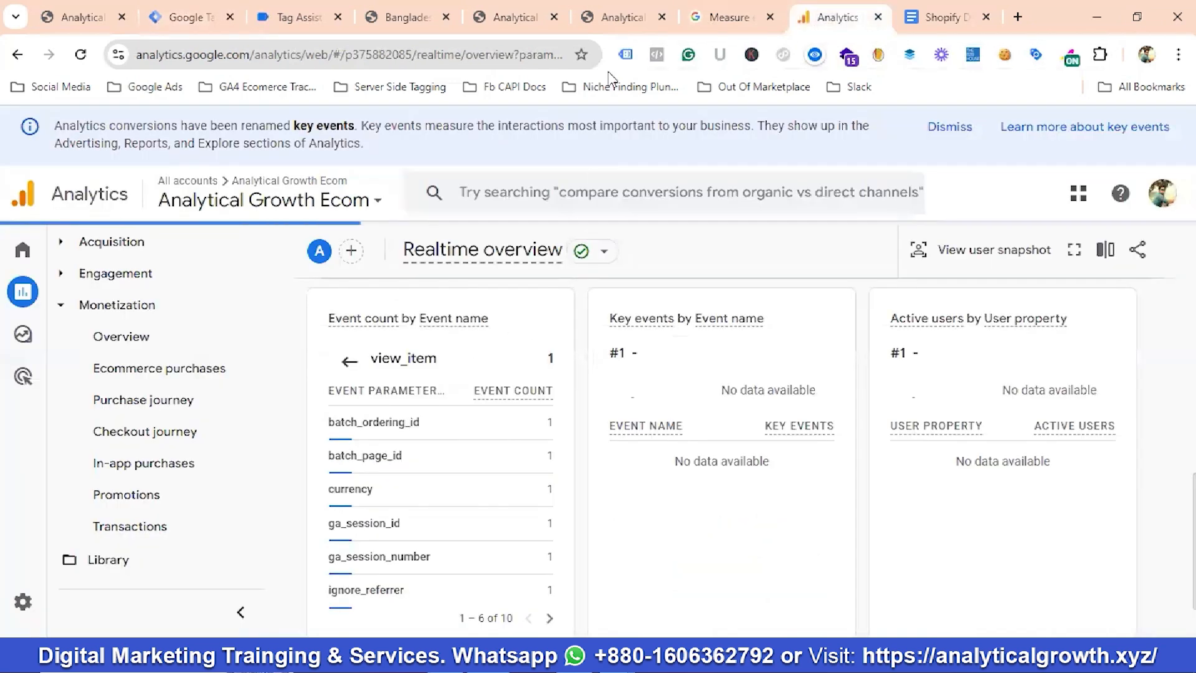
click(717, 17)
scroll(429, 379, down, 10)
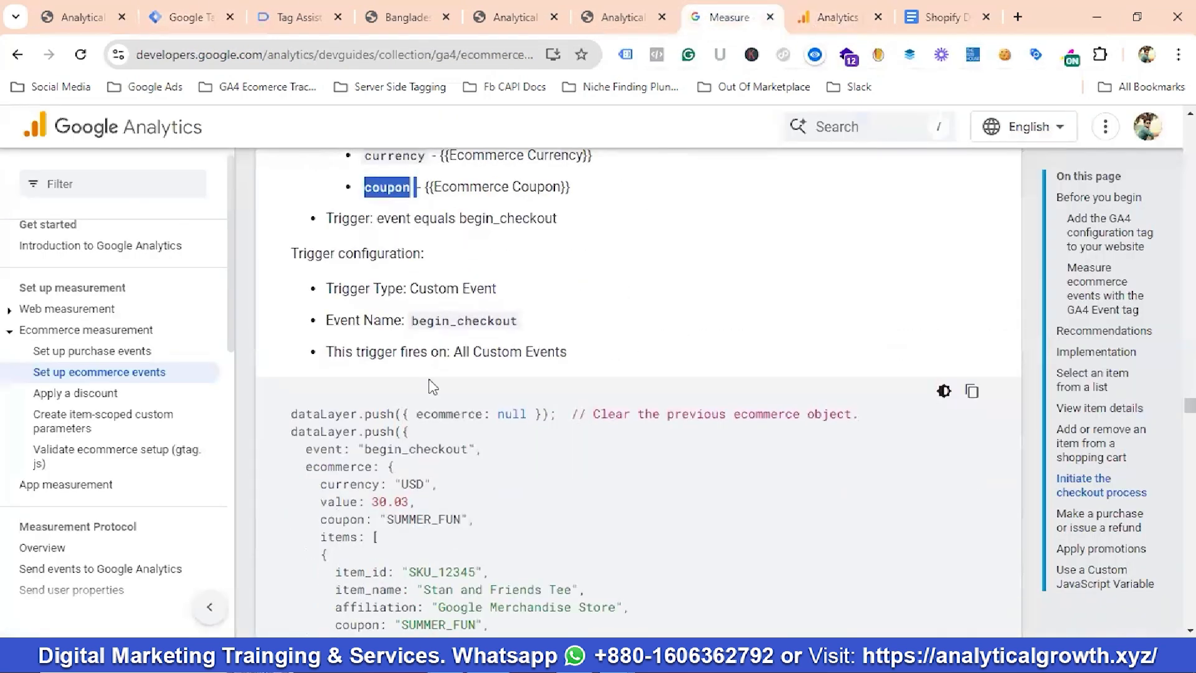
scroll(450, 381, down, 10)
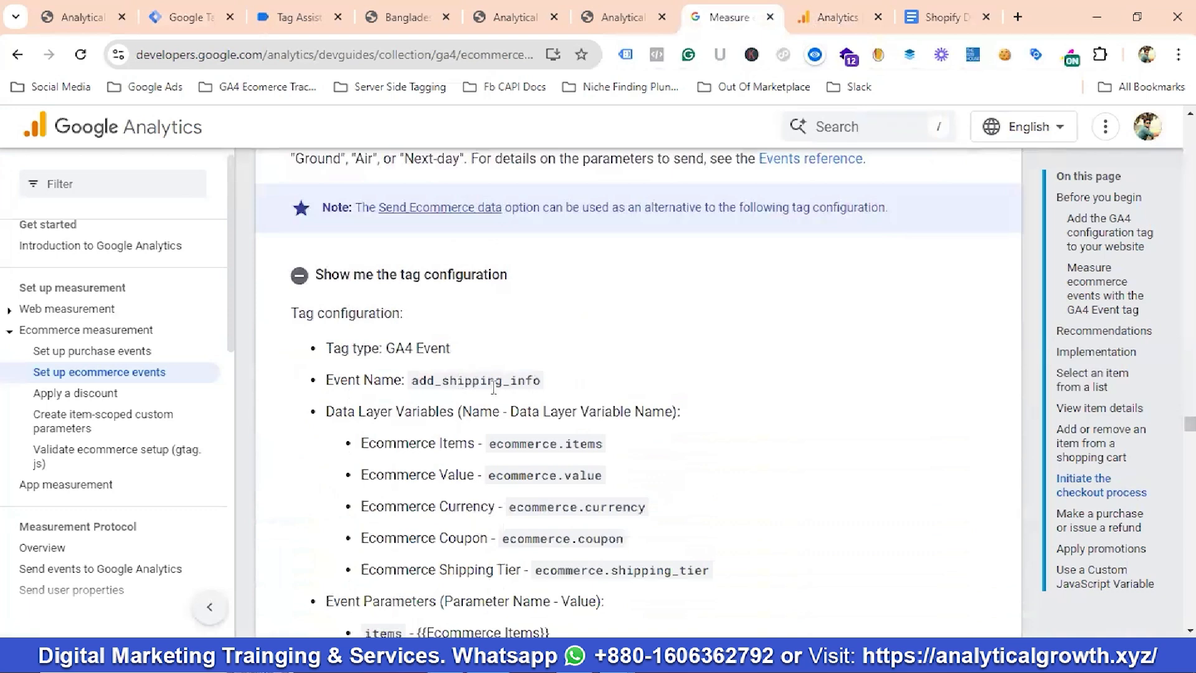
scroll(494, 389, down, 2)
double_click(477, 292)
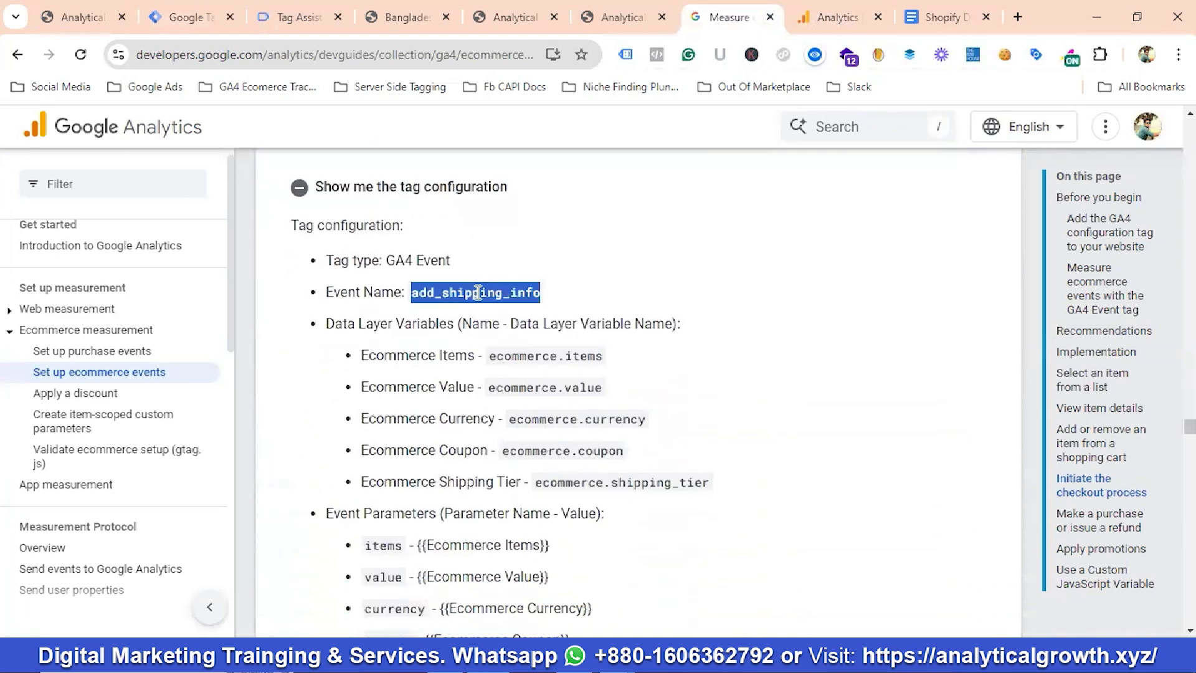
right_click(477, 292)
click(520, 309)
click(187, 16)
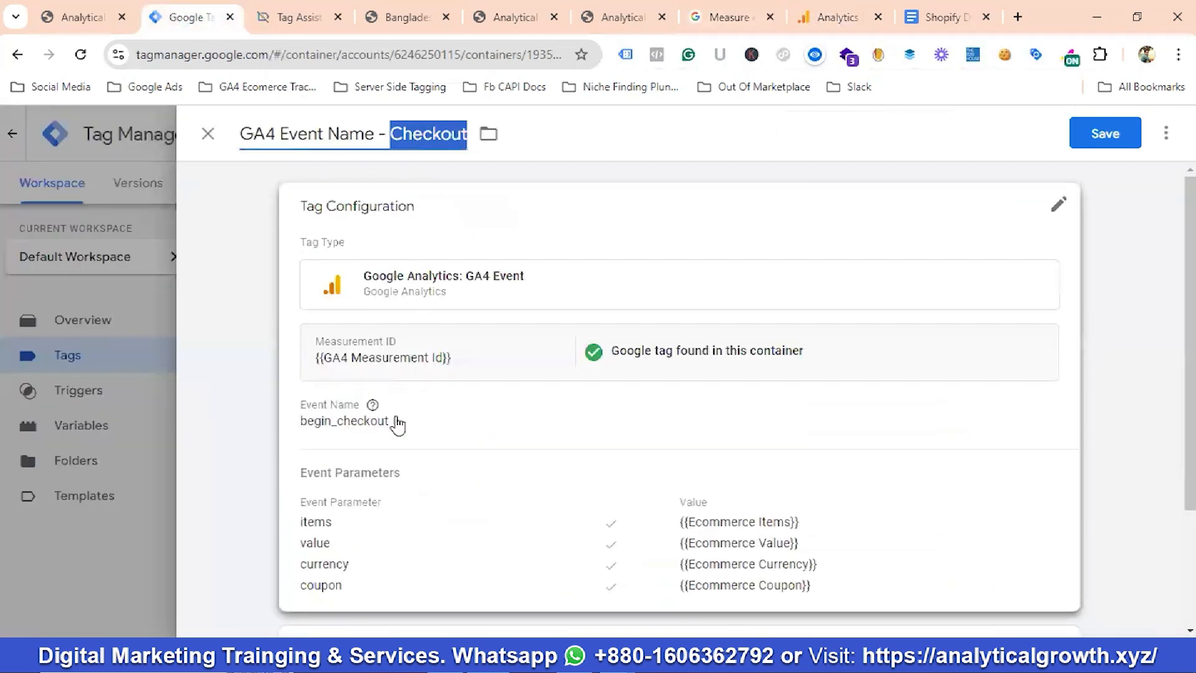
click(373, 432)
click(395, 471)
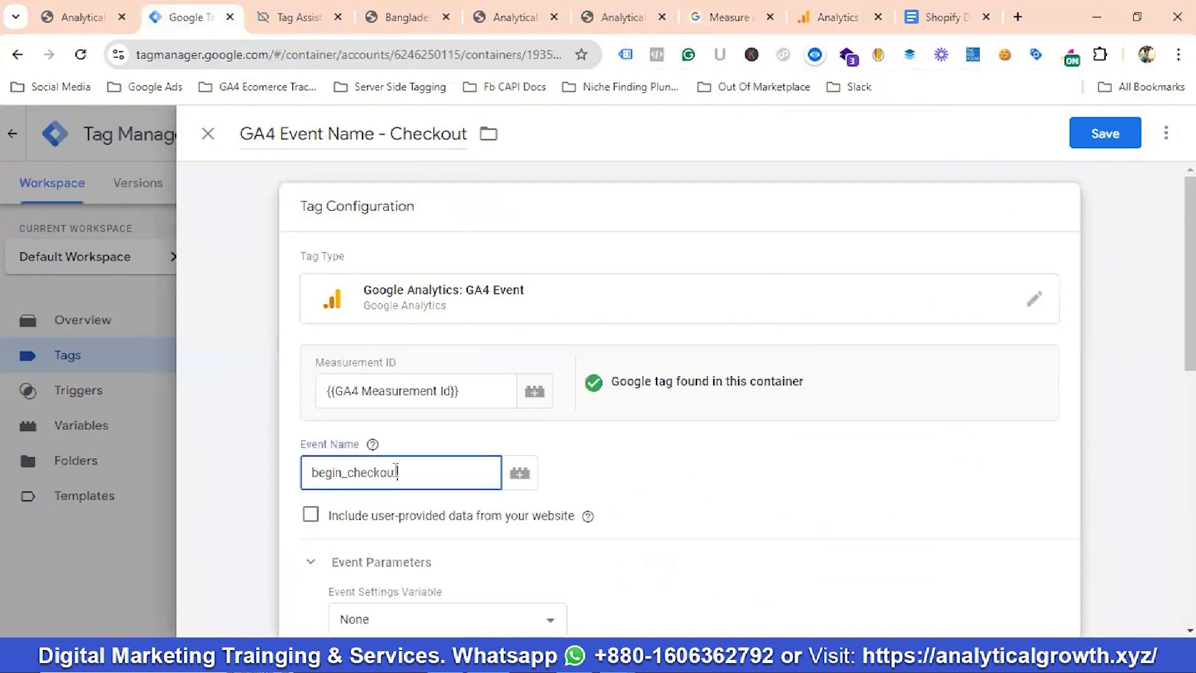
key(ctrl+a)
key(ctrl+v)
Step: Rename the tag as GA4 Event Name - Add Shipping Info and open its configuration for editing
double_click(421, 136)
text(Add S)
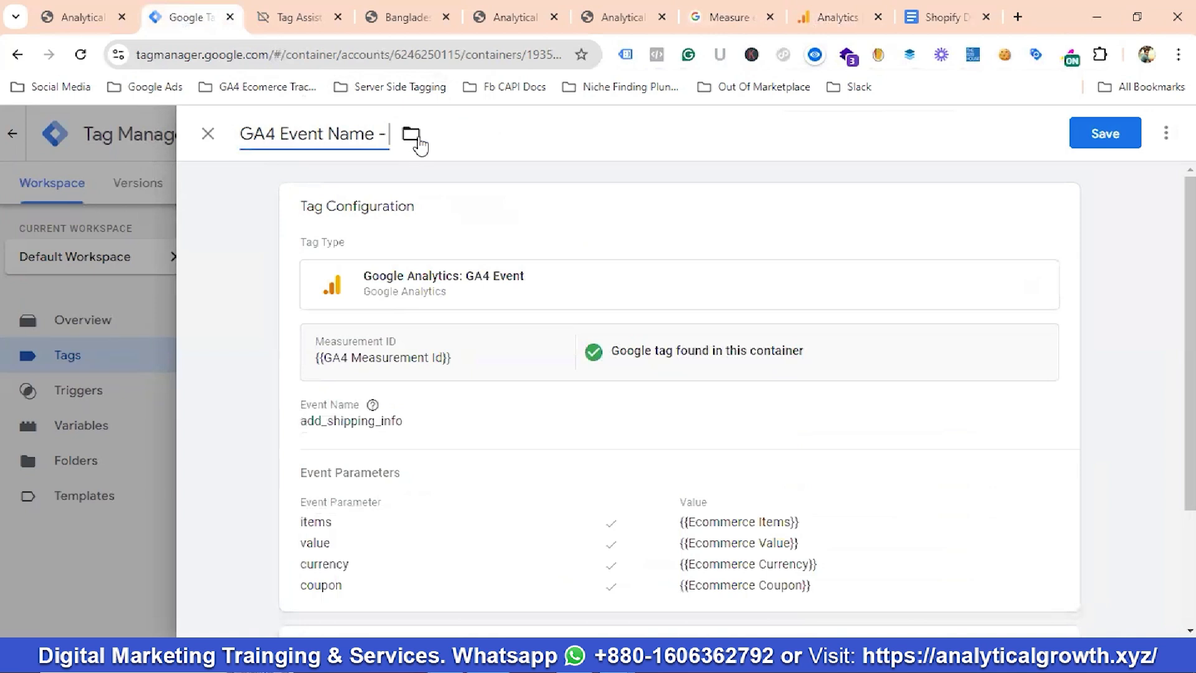
text(hipping)
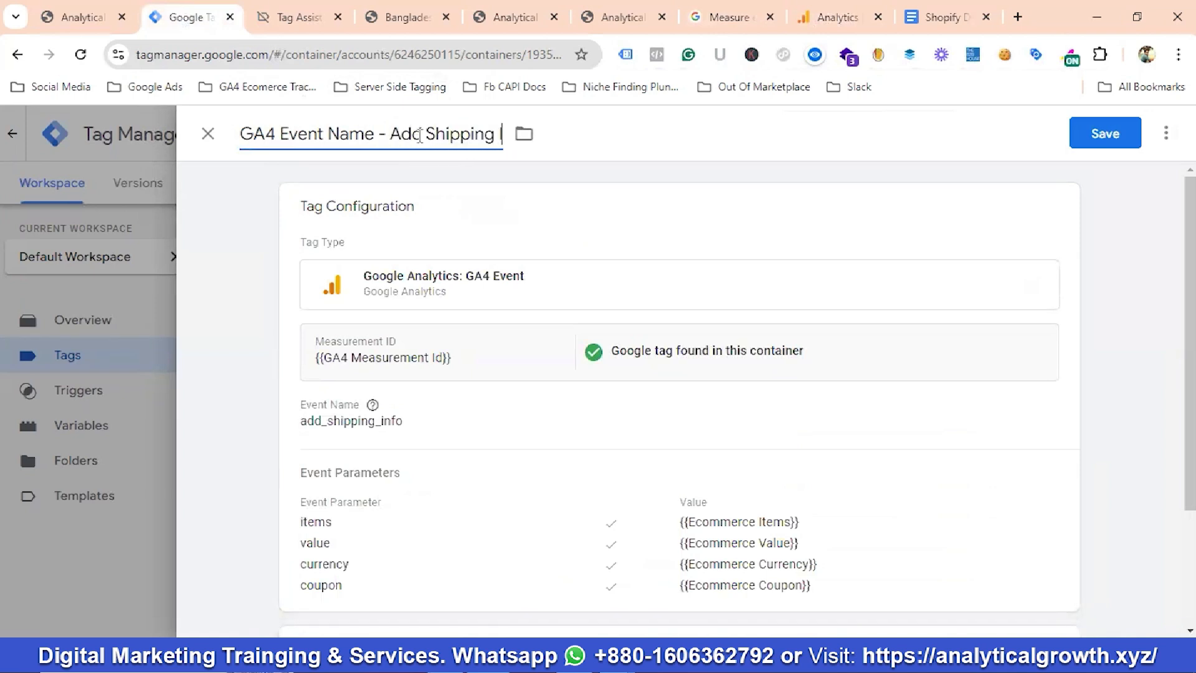
text( Info)
click(347, 271)
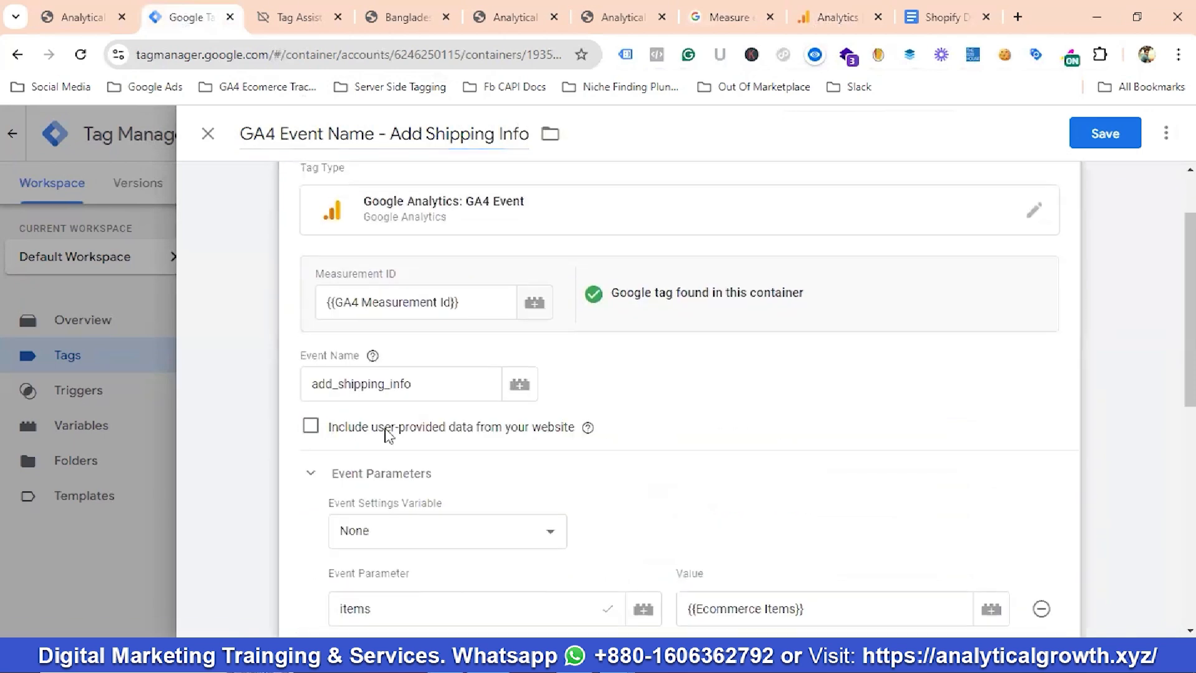
Step: Add an event parameter named shipping_tier to the tag, copied from the shipping tag configuration in Google's guide
scroll(388, 434, down, 3)
click(734, 9)
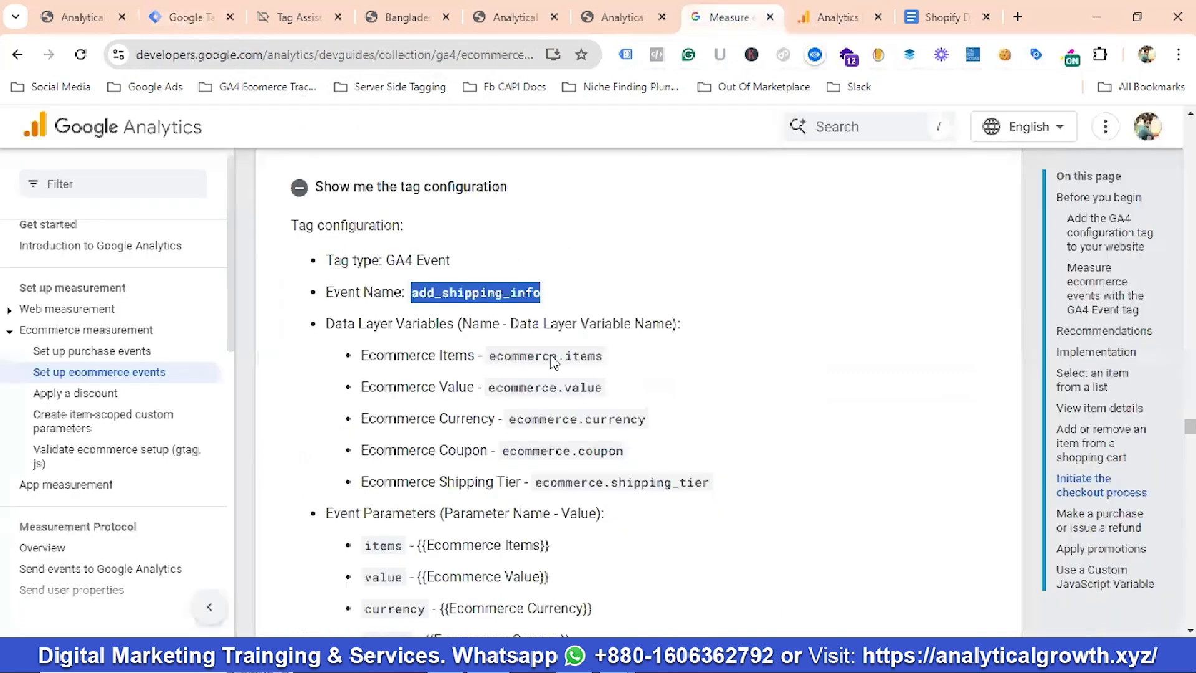
scroll(373, 342, down, 4)
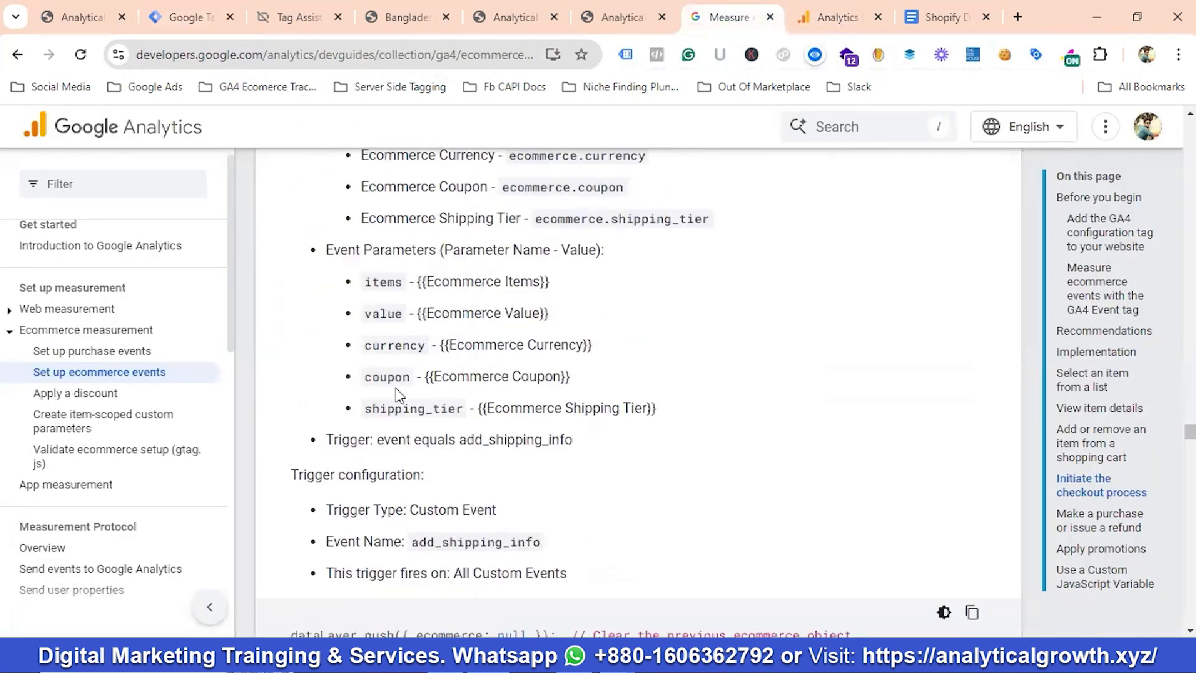
drag(464, 409, 374, 409)
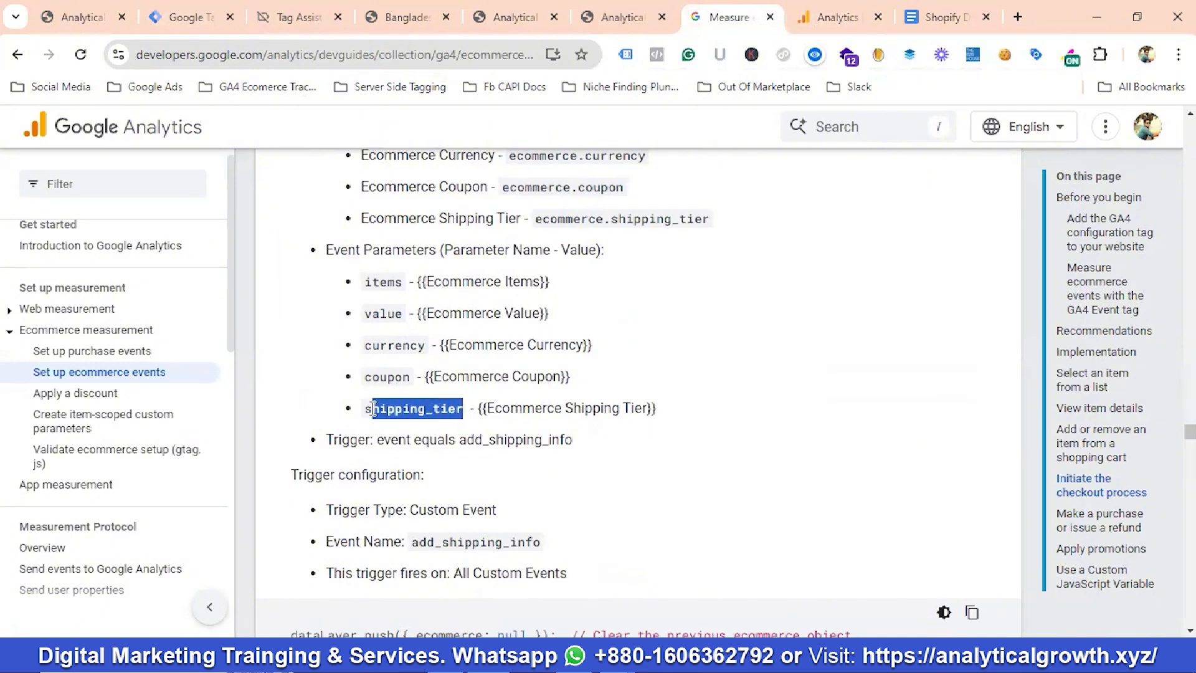
right_click(382, 409)
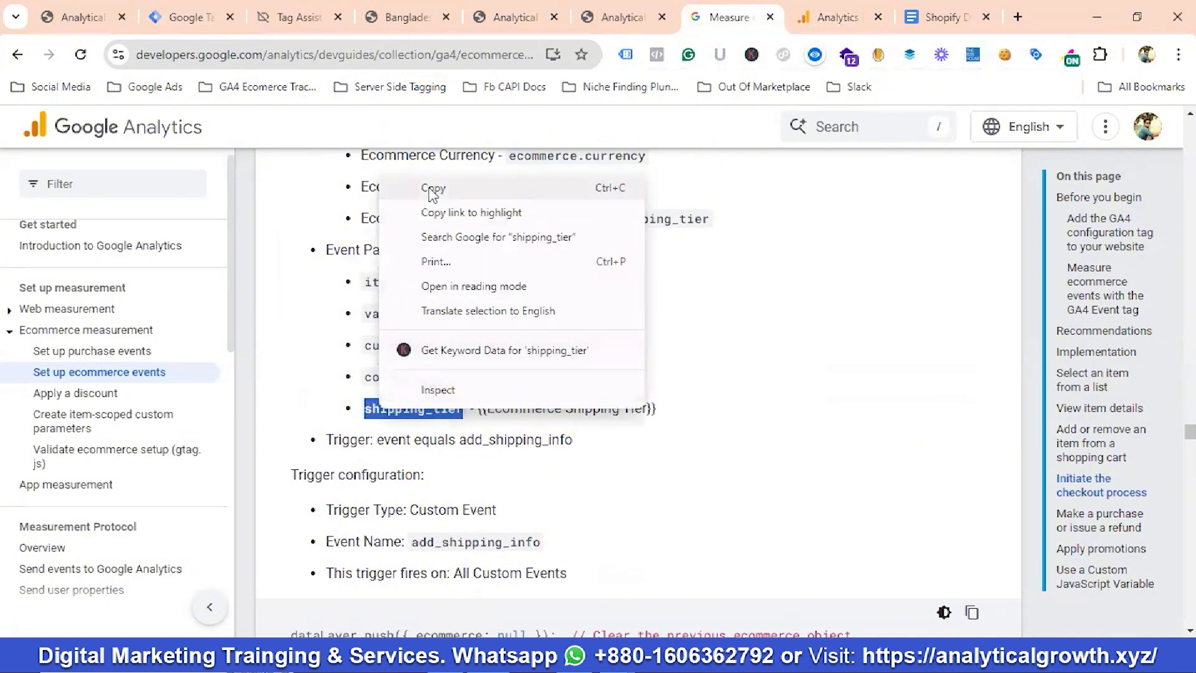
click(429, 186)
click(181, 16)
scroll(507, 368, down, 2)
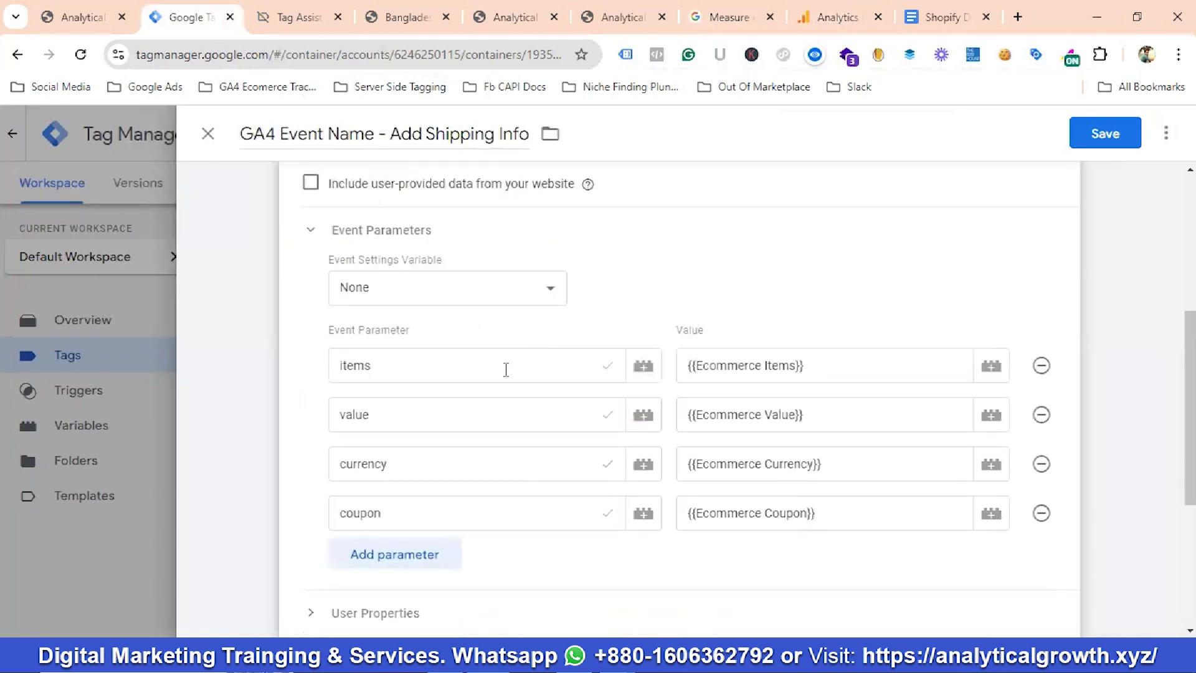
click(409, 546)
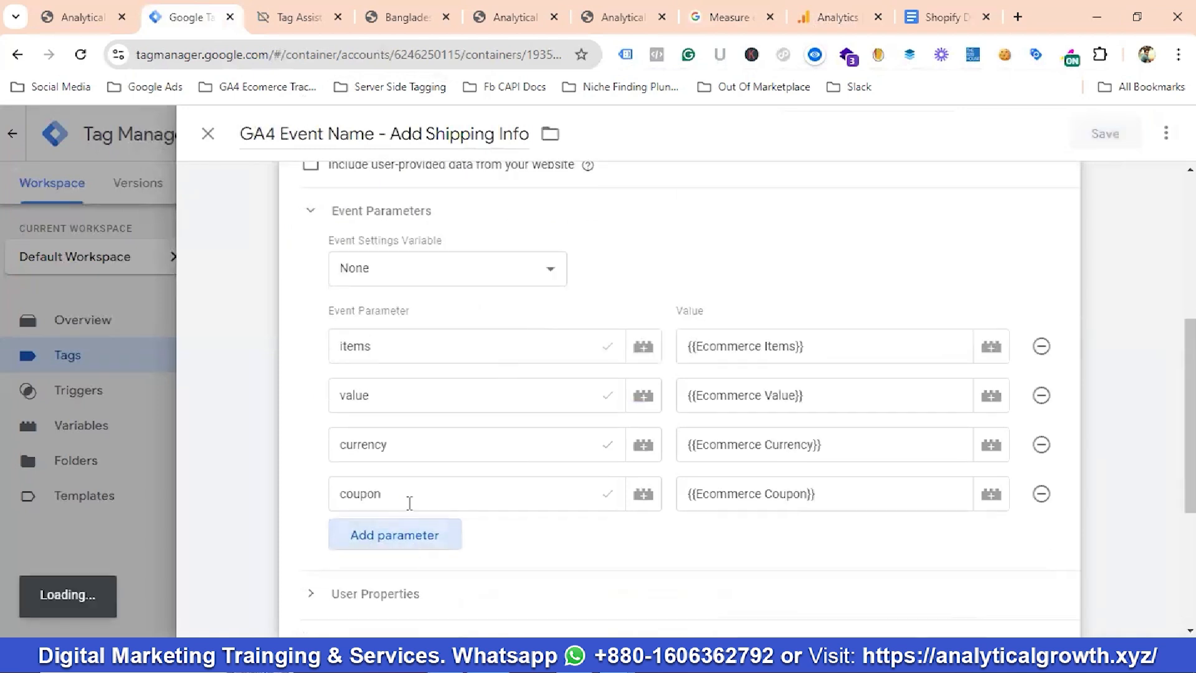
scroll(412, 492, down, 2)
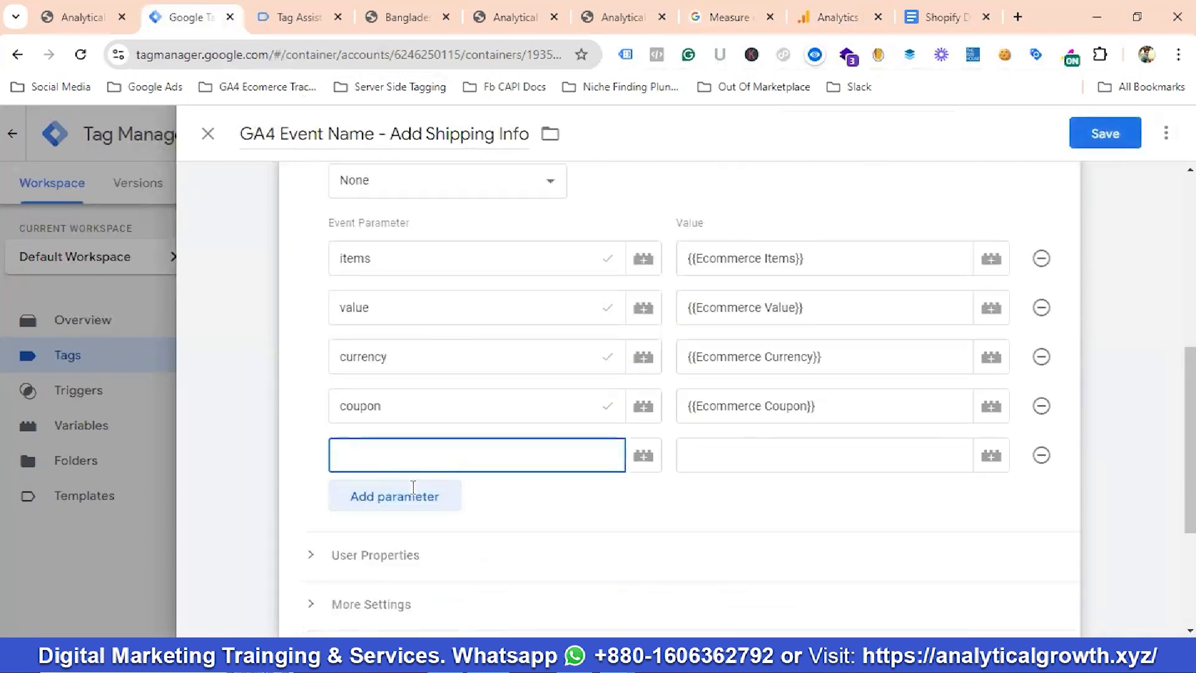
text(shipping_tier)
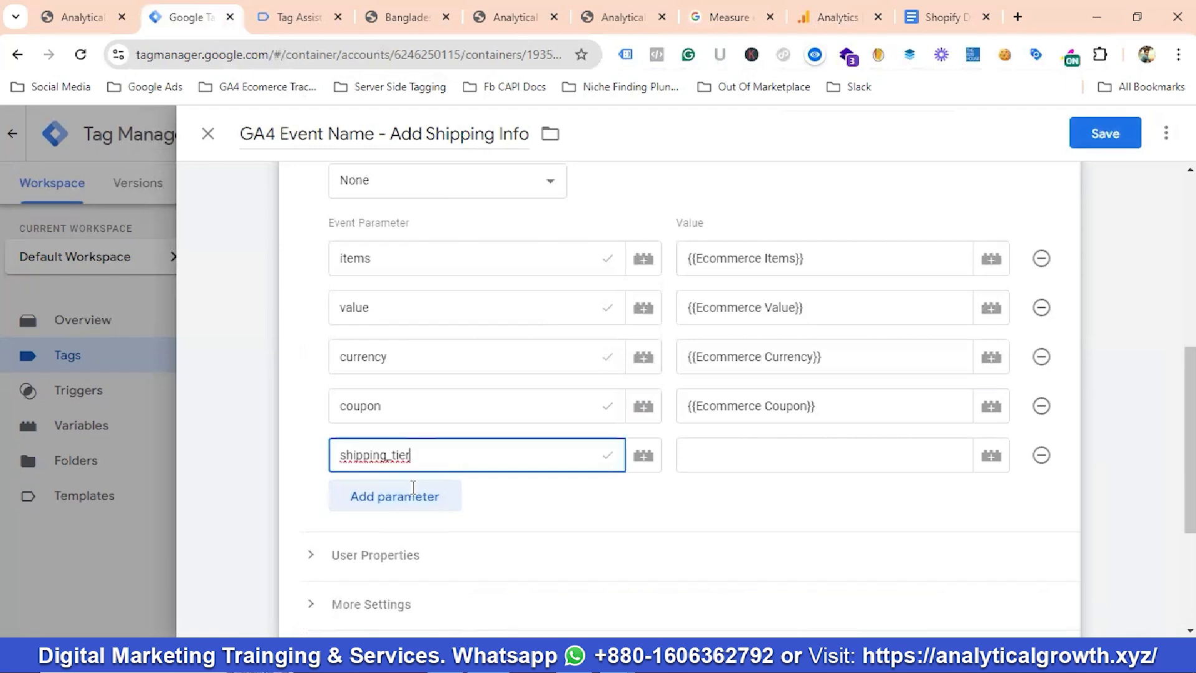
Step: Create a new variable named shipping_tier of type Data Layer Variable for the shipping_tier parameter's value
key(Tab)
key(Tab)
key(Tab)
key(Return)
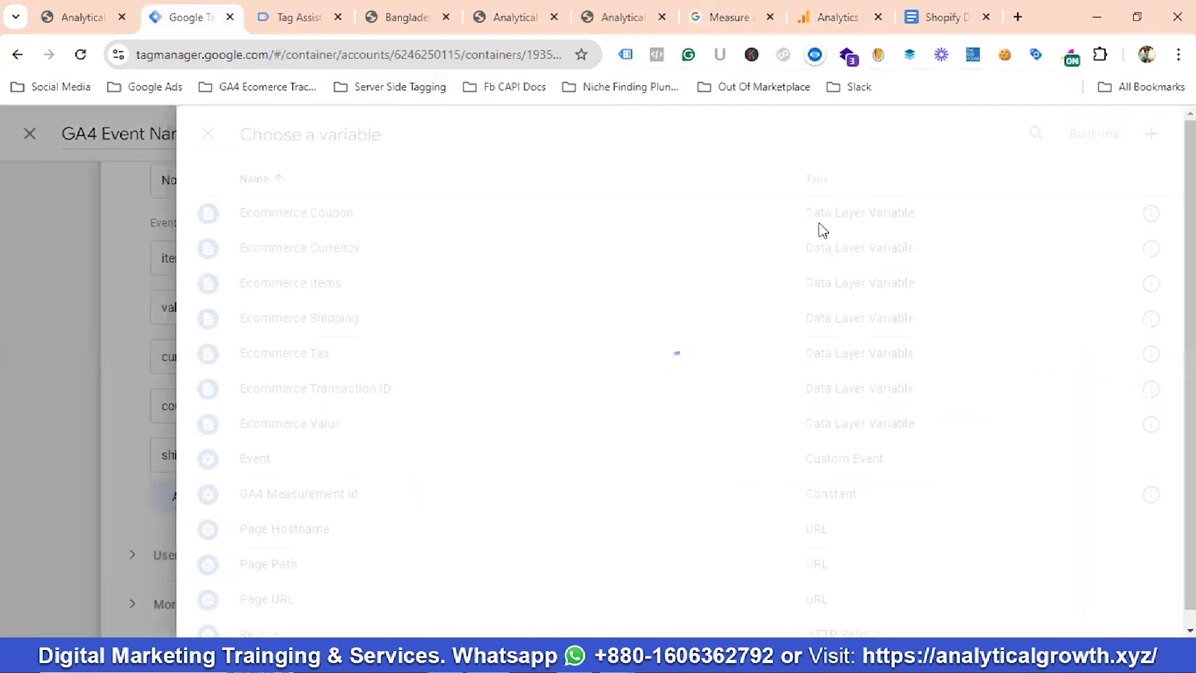
click(1152, 136)
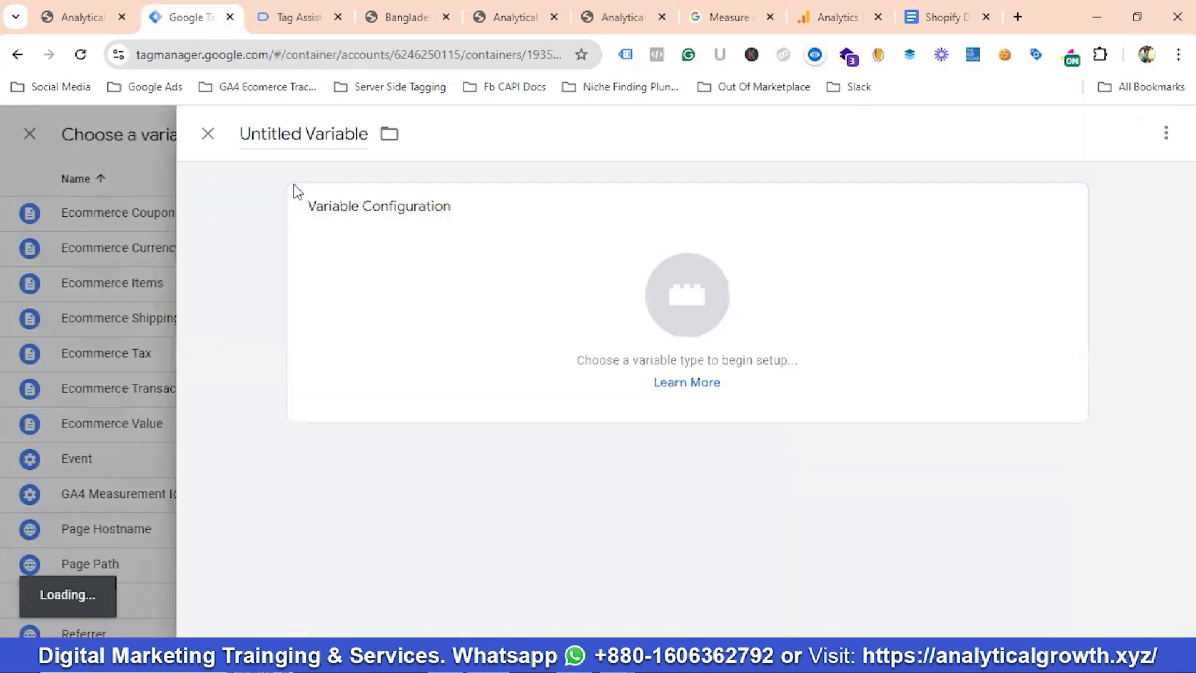
click(293, 138)
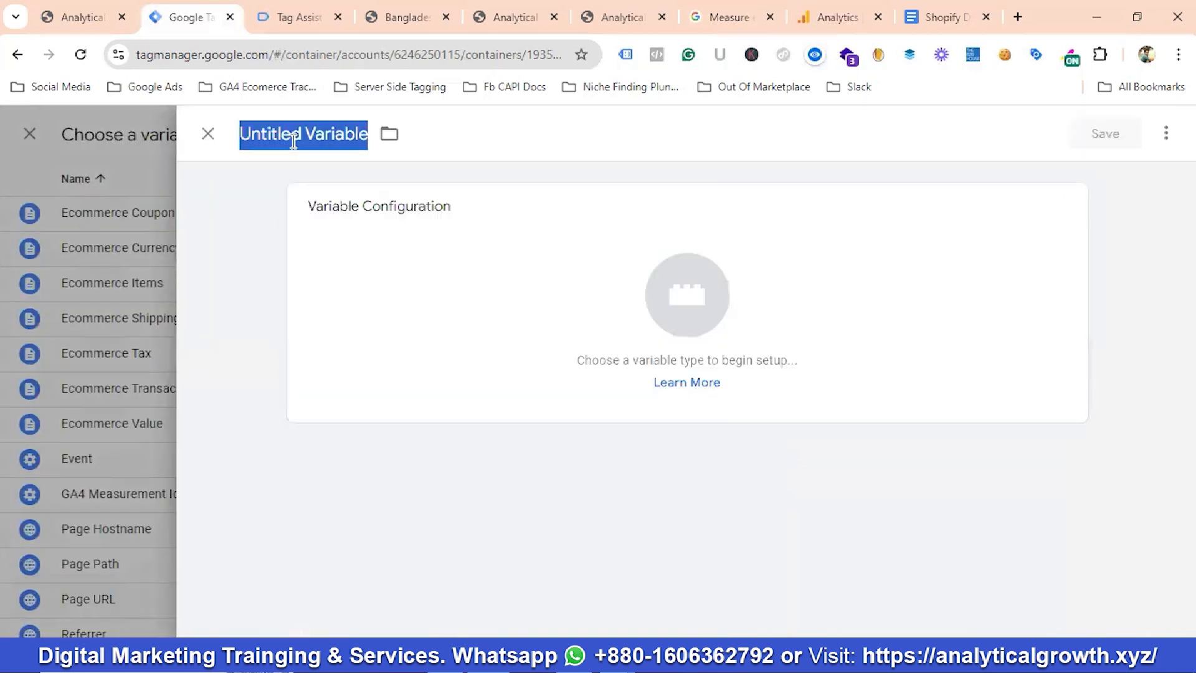
text(shipping_tier)
click(654, 290)
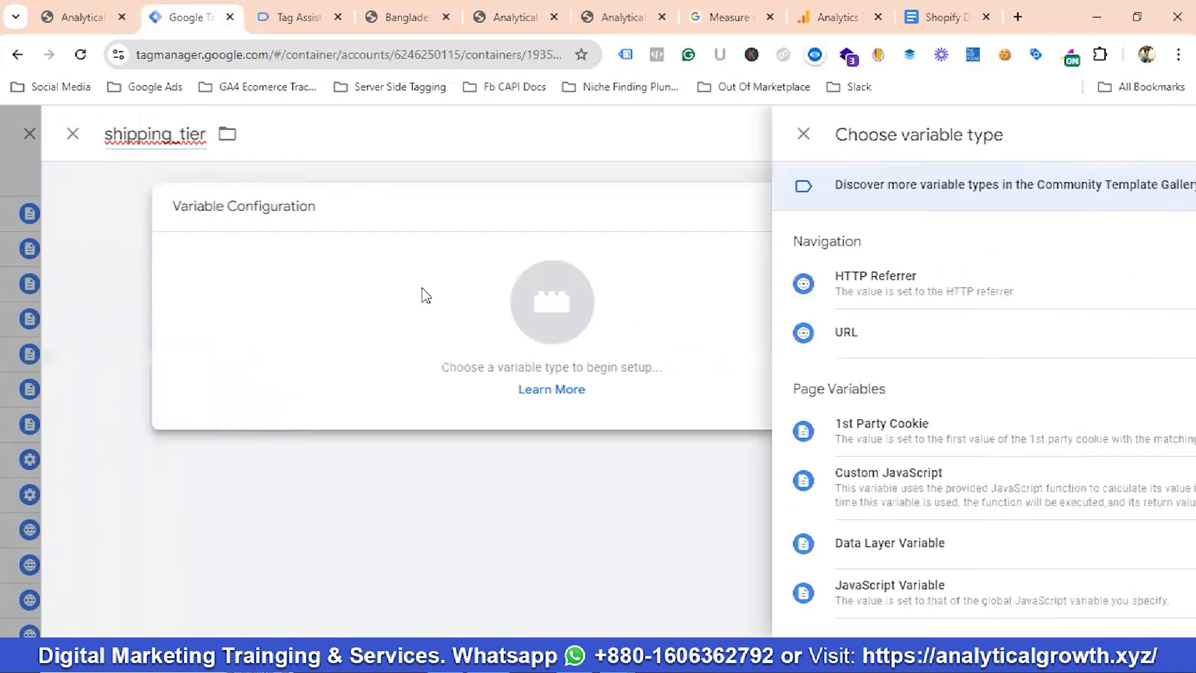
scroll(717, 336, down, 3)
click(647, 369)
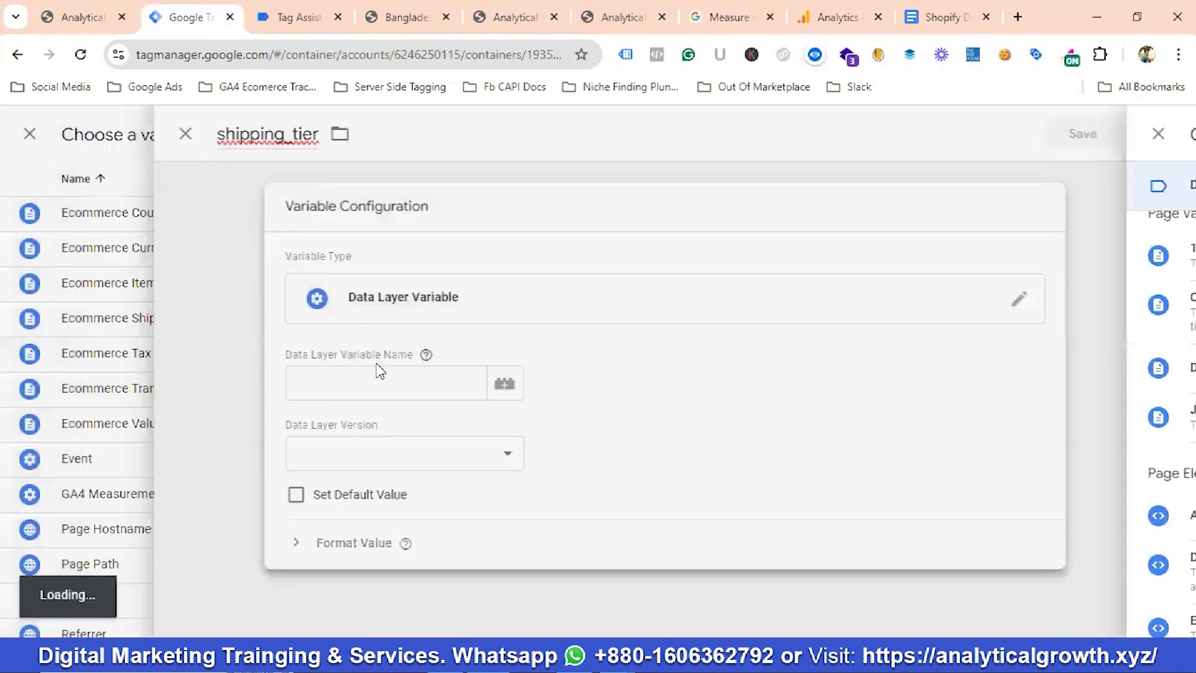
Step: Set the Data Layer Variable Name to ecommerce.shipping_tier, copied from Google's guide, and save the variable
click(718, 14)
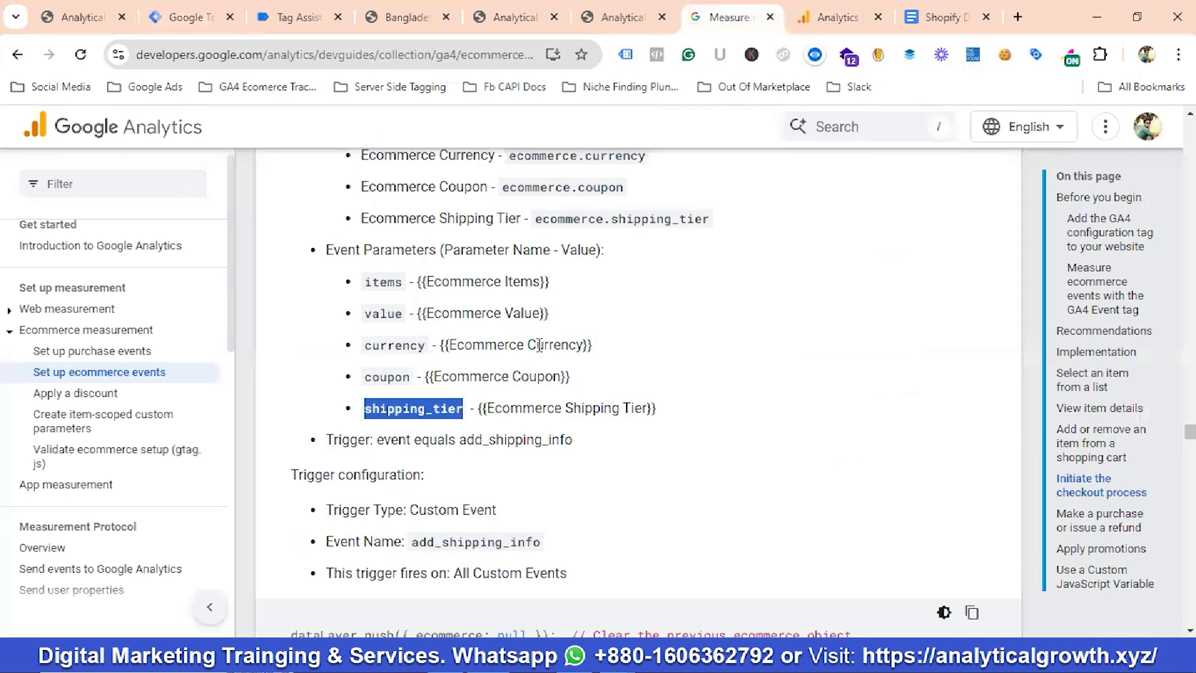
drag(537, 218, 737, 218)
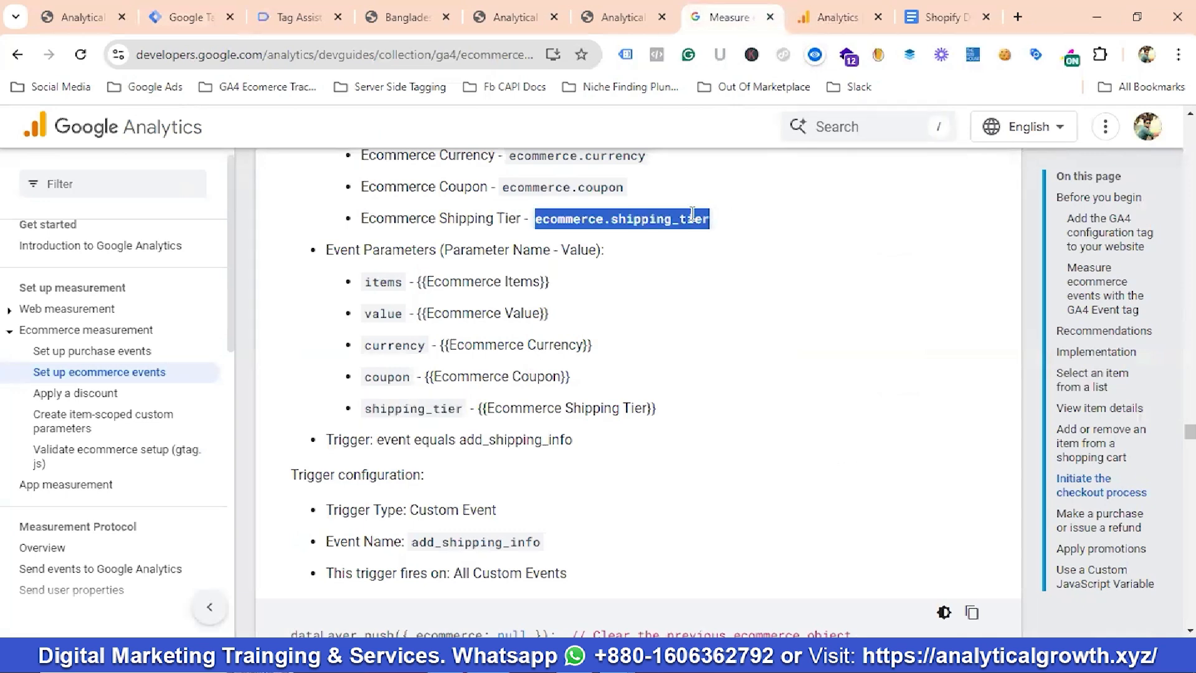
right_click(692, 215)
click(744, 233)
click(187, 17)
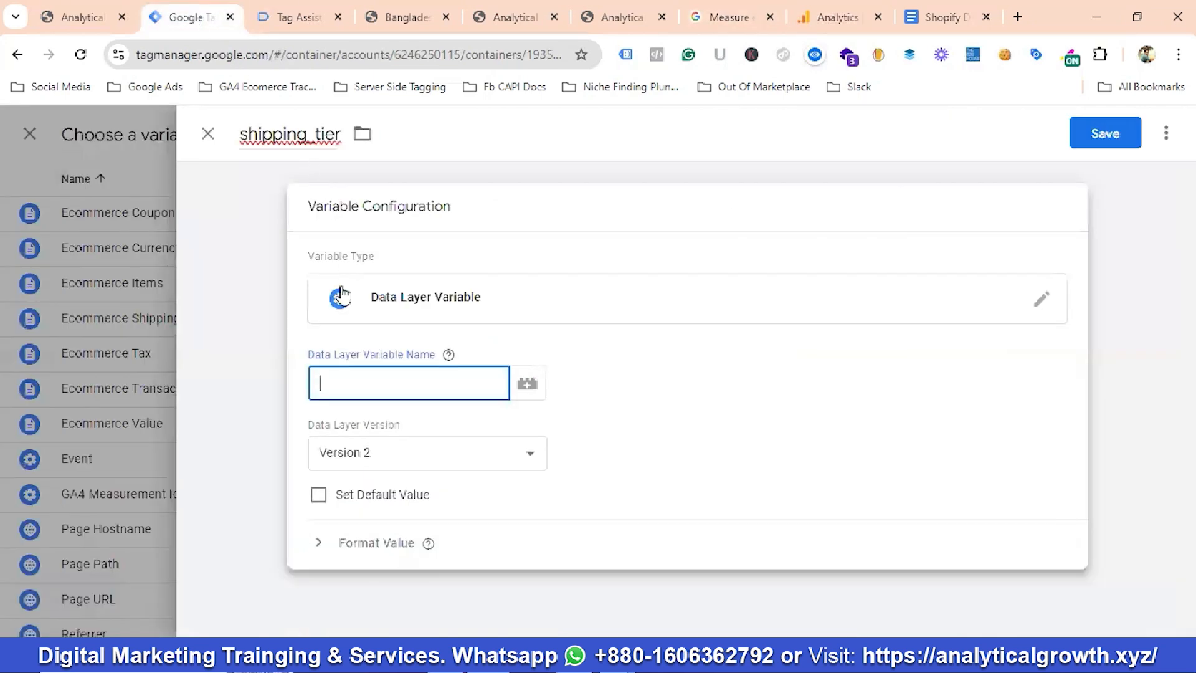
key(ctrl+v)
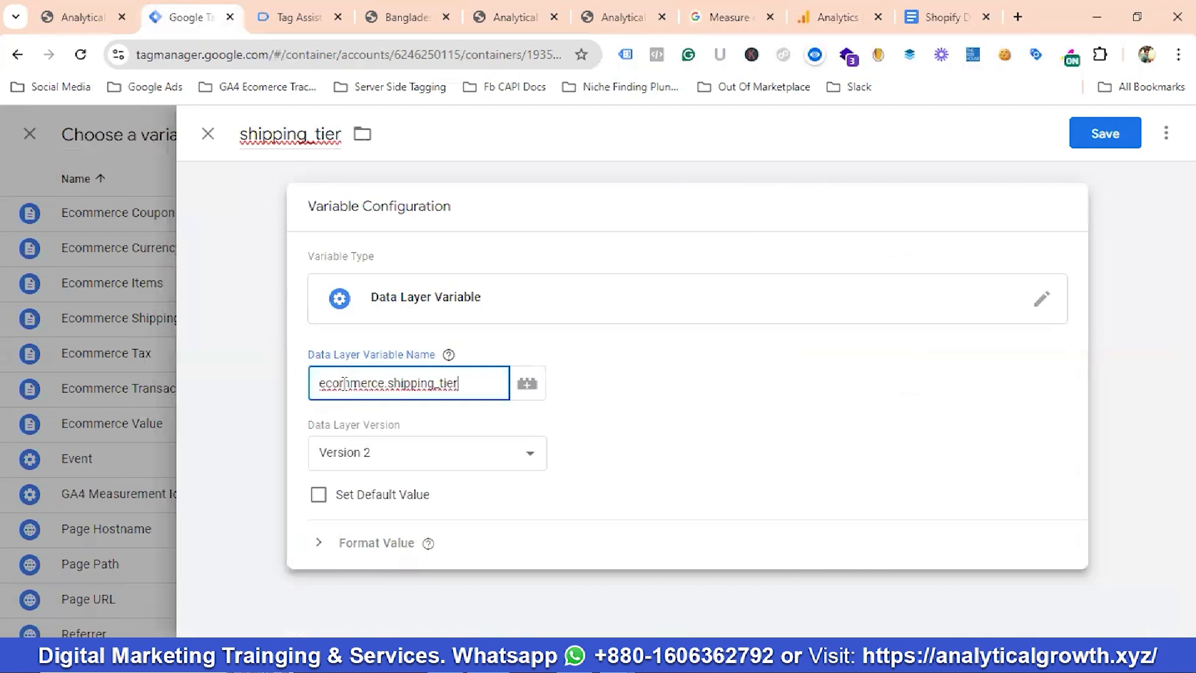
click(1098, 143)
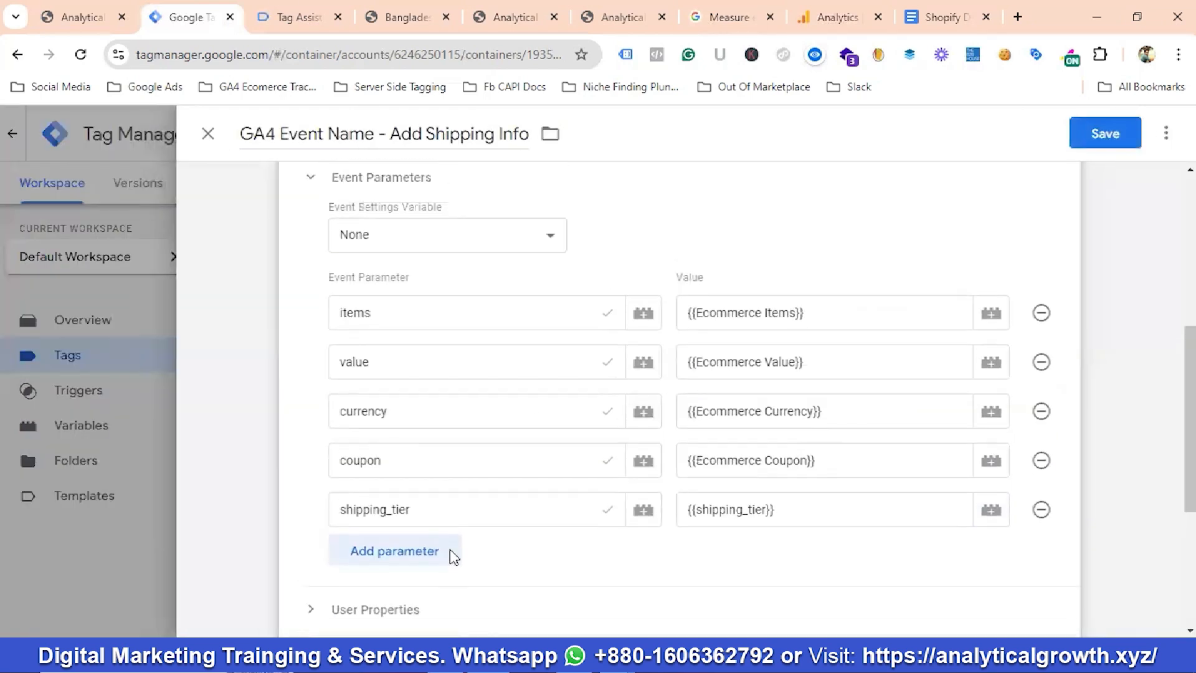
Step: Replace the tag's Begin Checkout trigger with the add_shipping_info trigger and save the tag
scroll(534, 507, up, 1)
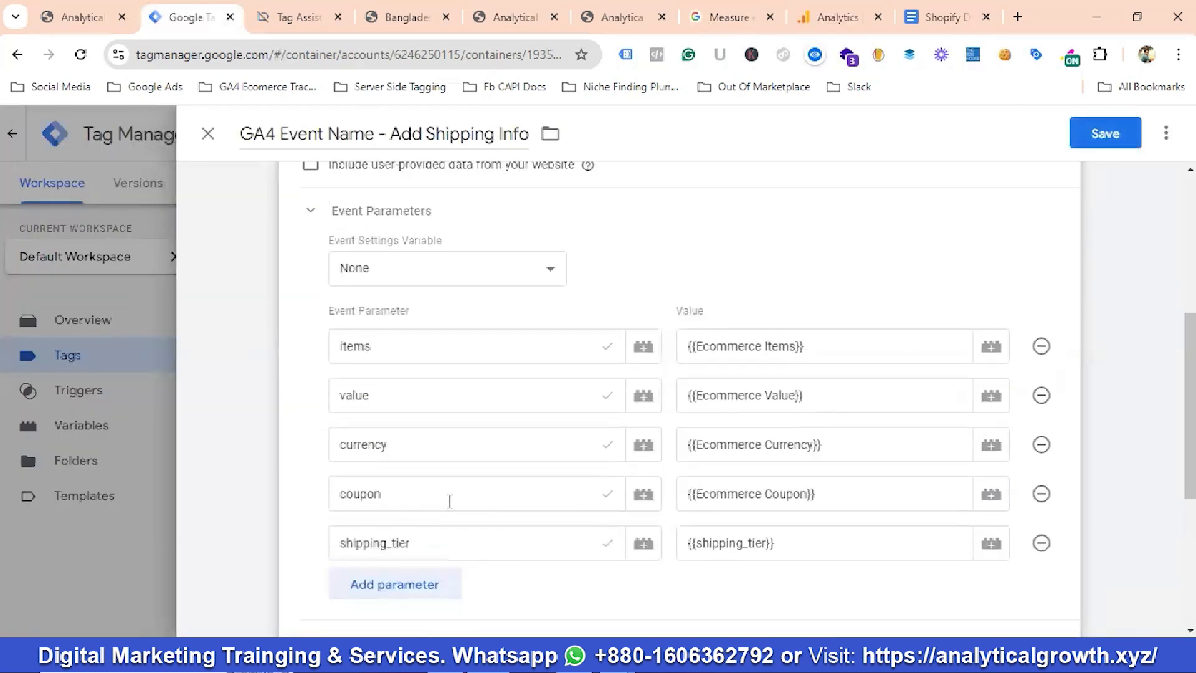
scroll(450, 499, down, 4)
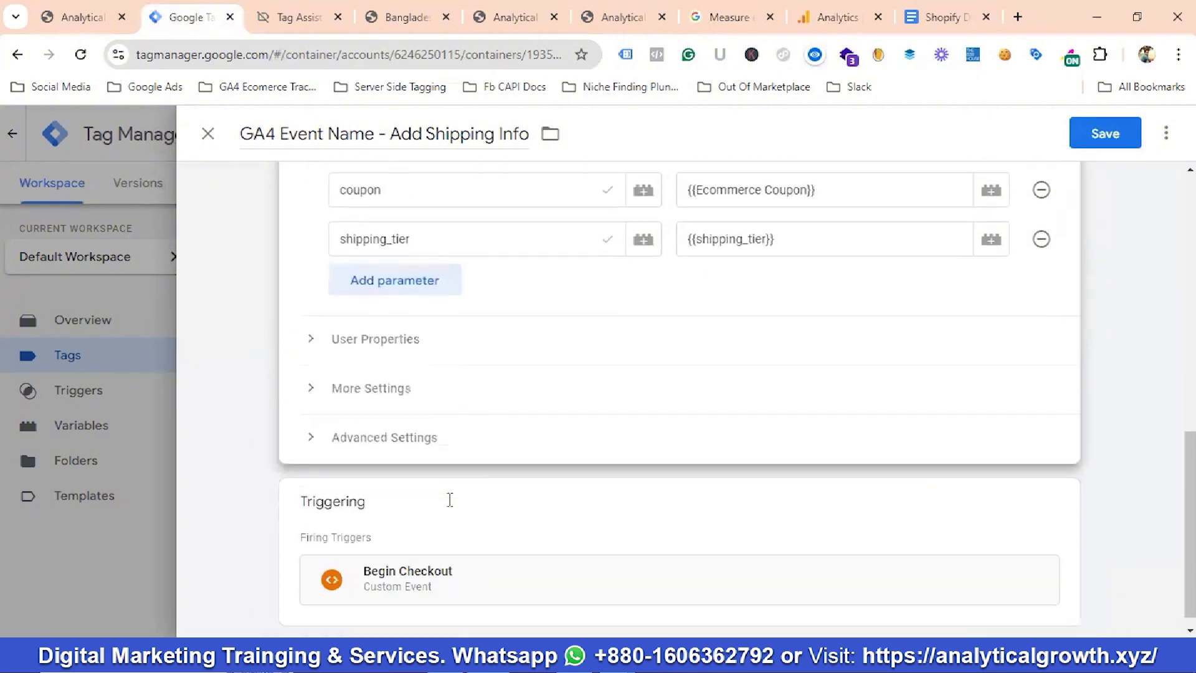
click(1057, 490)
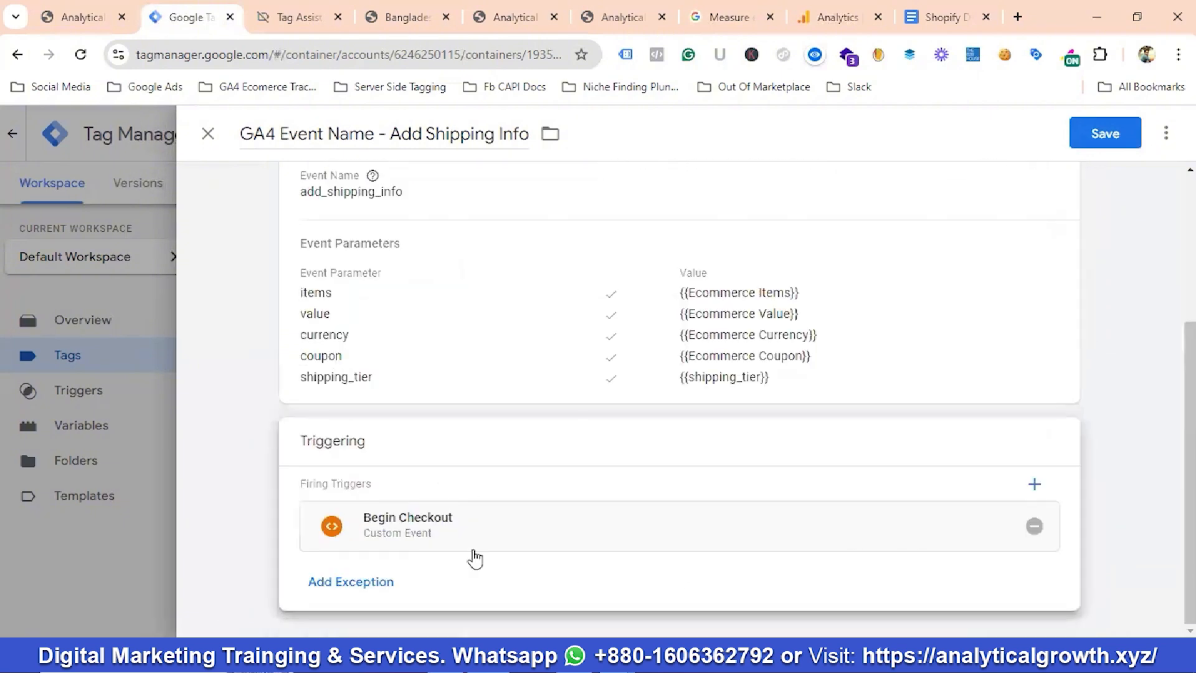
click(1030, 525)
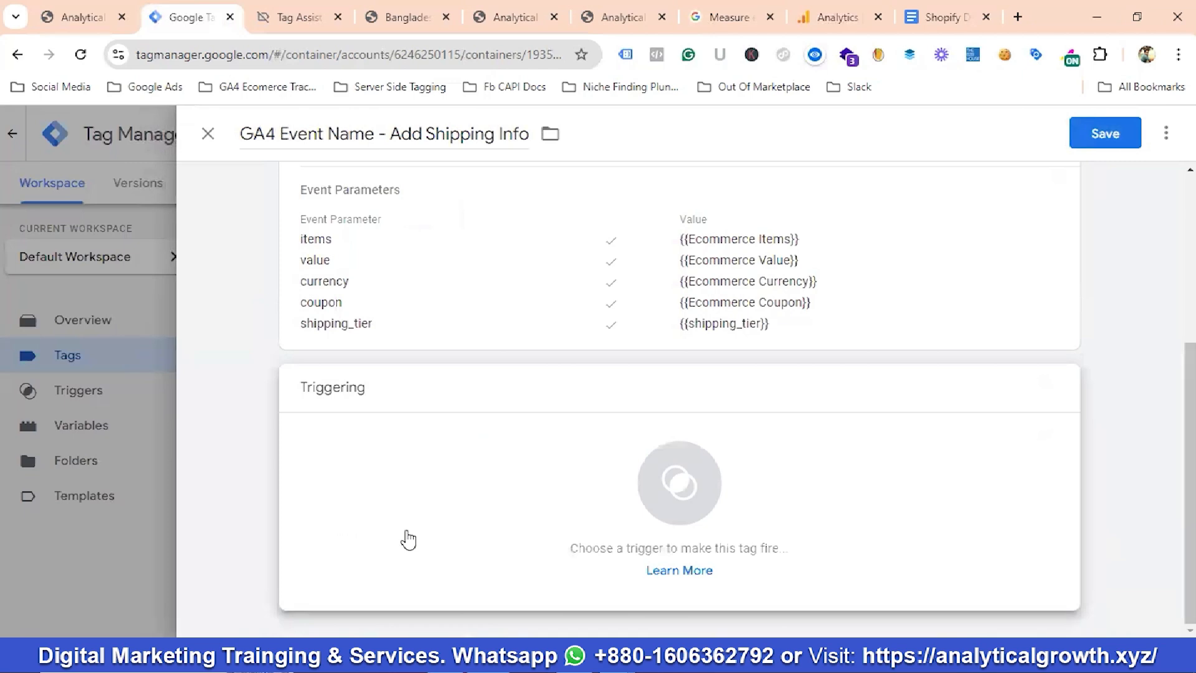
click(516, 496)
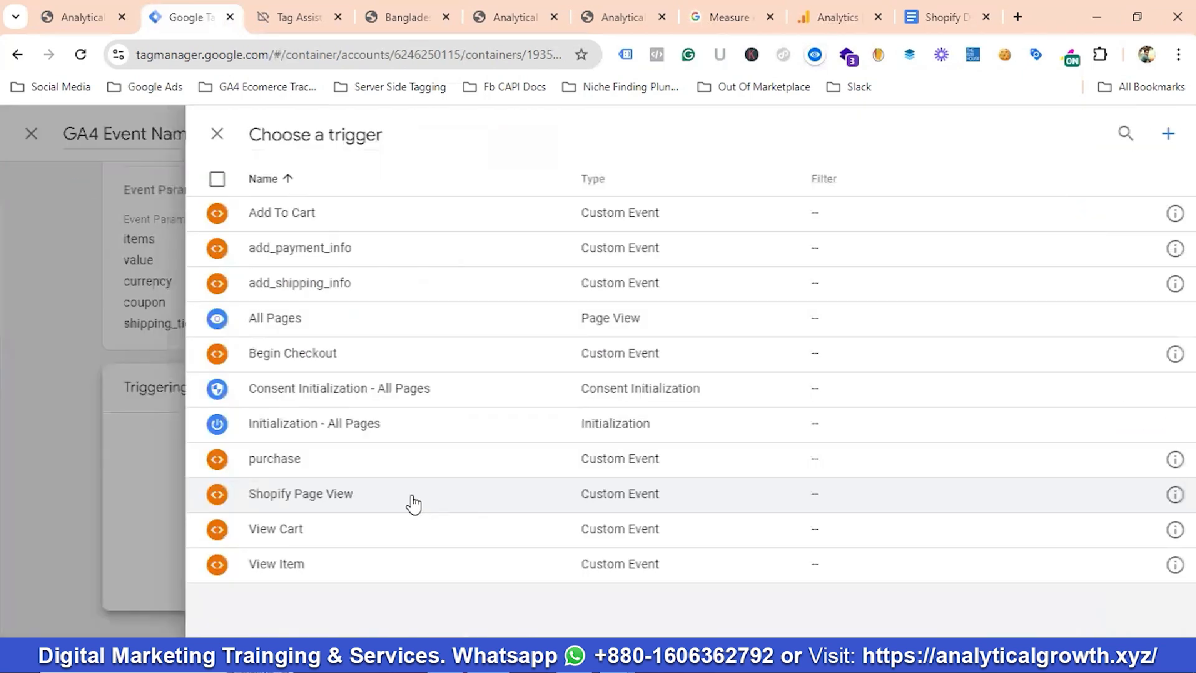
click(313, 281)
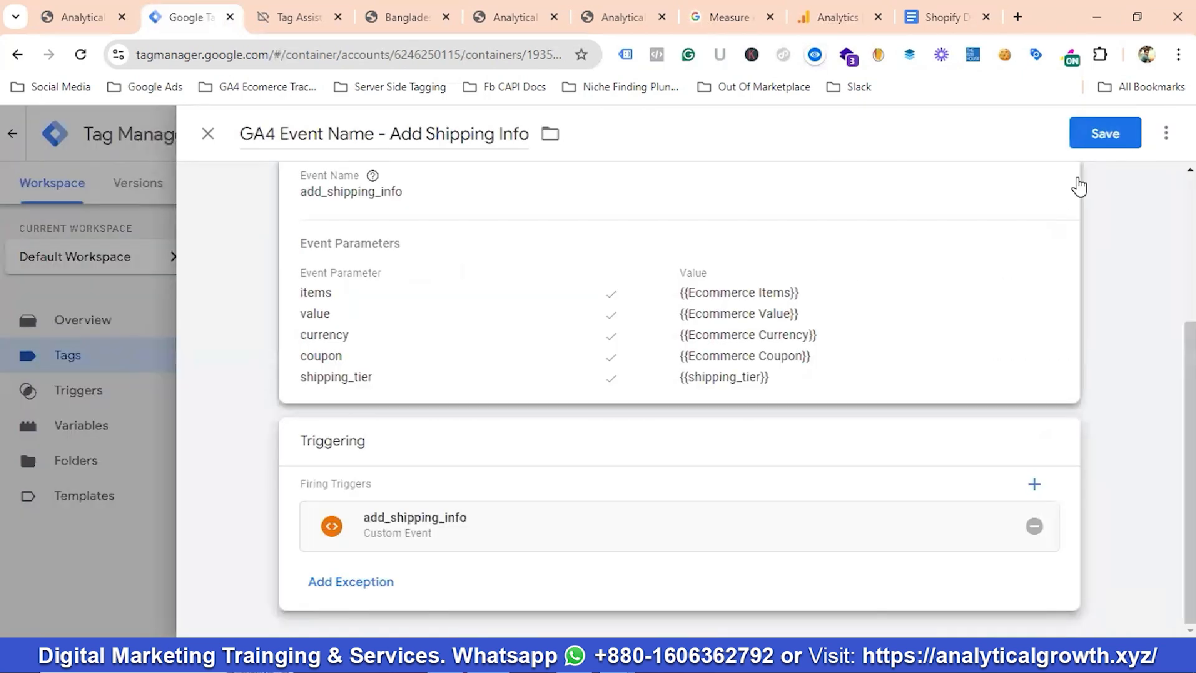
click(1096, 142)
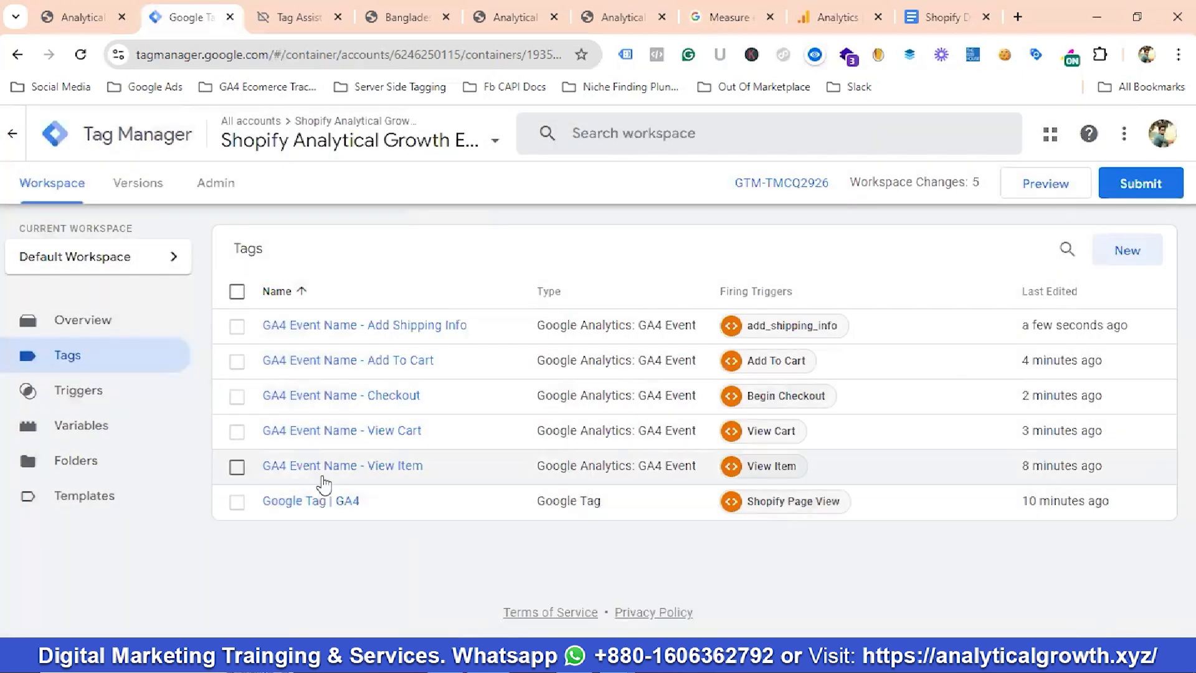
Step: Duplicate the GA4 Event Name - Add Shipping Info tag
click(382, 335)
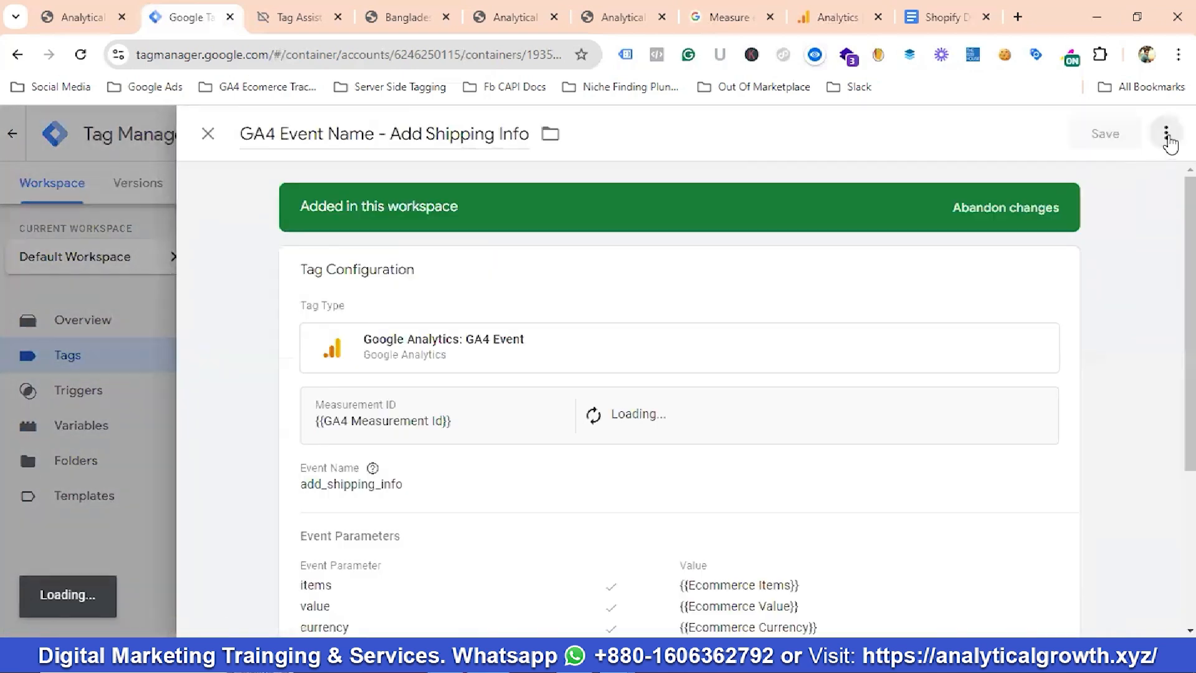
click(1167, 137)
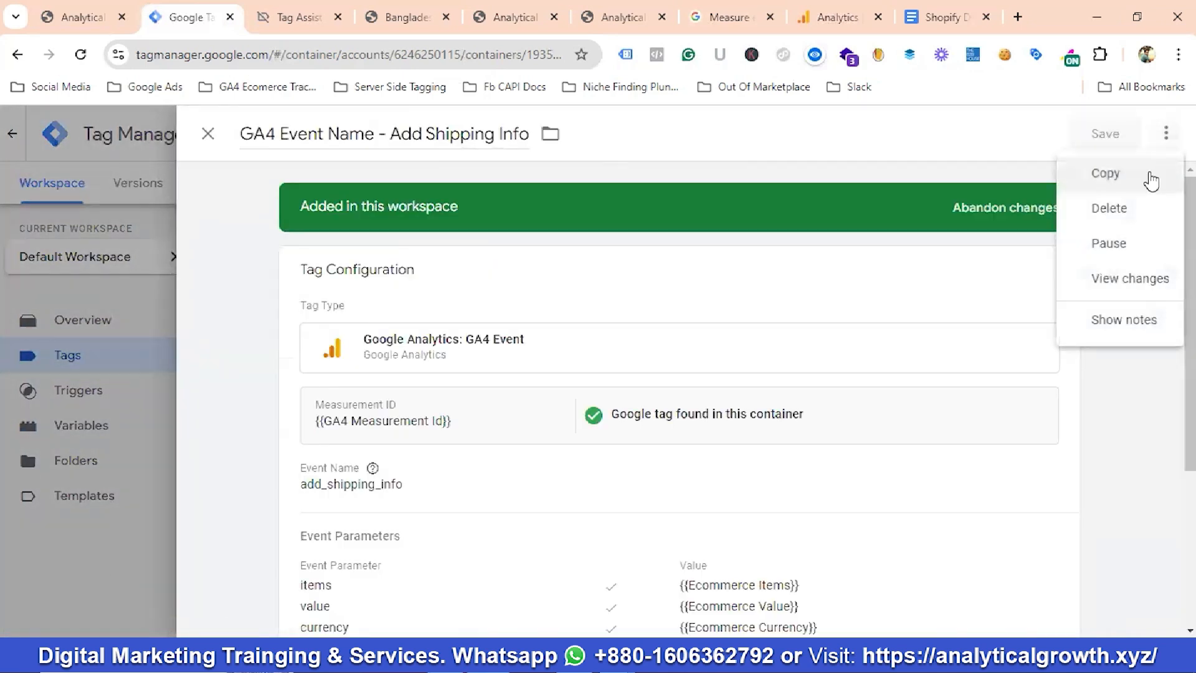
click(1108, 174)
Step: Rename the duplicated tag as GA4 Event Name - Add Payment Info, without the "Copy of" prefix
click(308, 133)
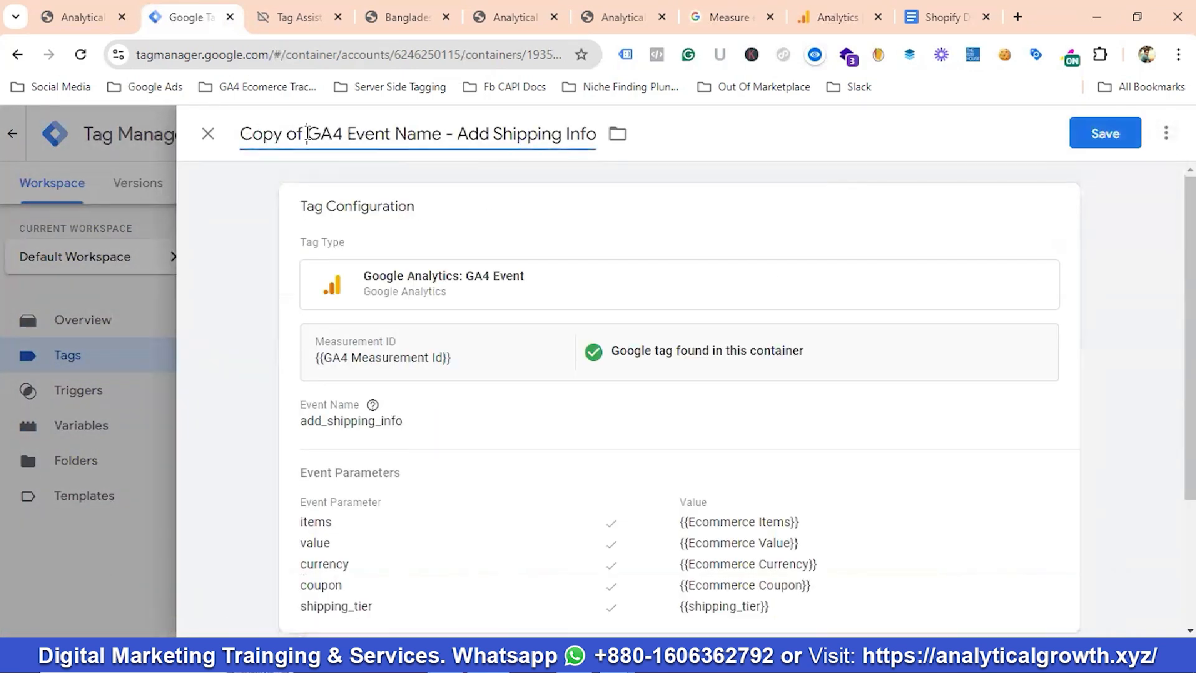
key(BackSpace)
key(BackSpace)
key(BackSpace)
key(BackSpace)
key(BackSpace)
key(BackSpace)
key(BackSpace)
key(BackSpace)
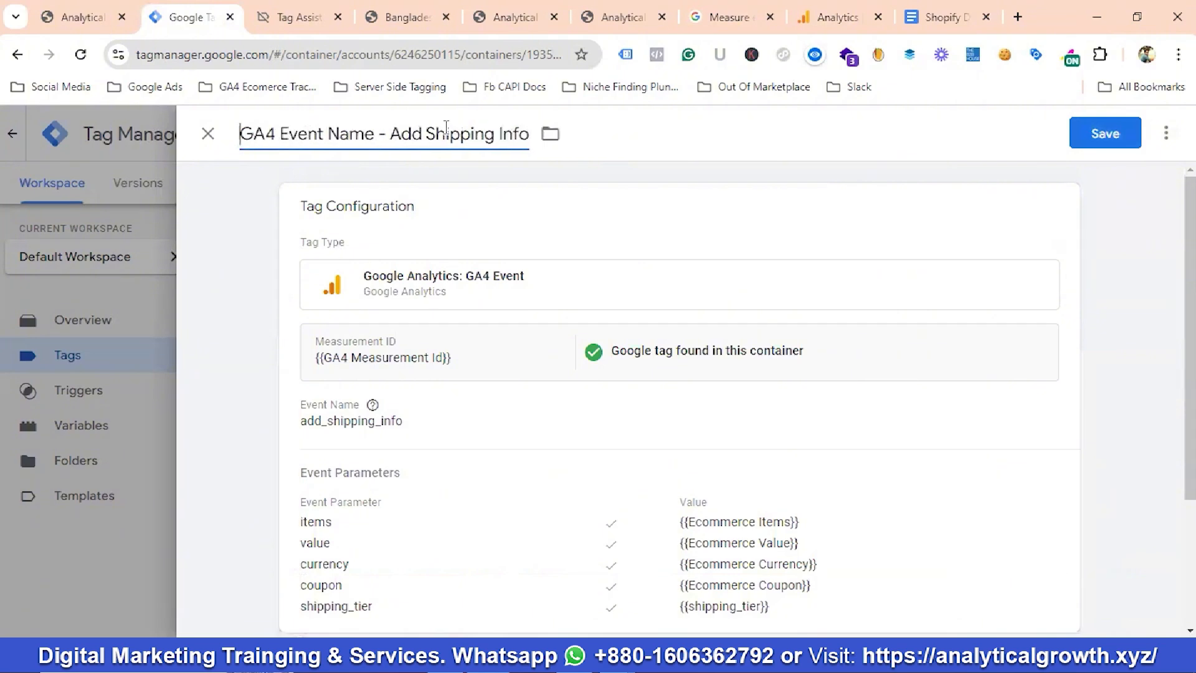
double_click(457, 133)
text(Paymen)
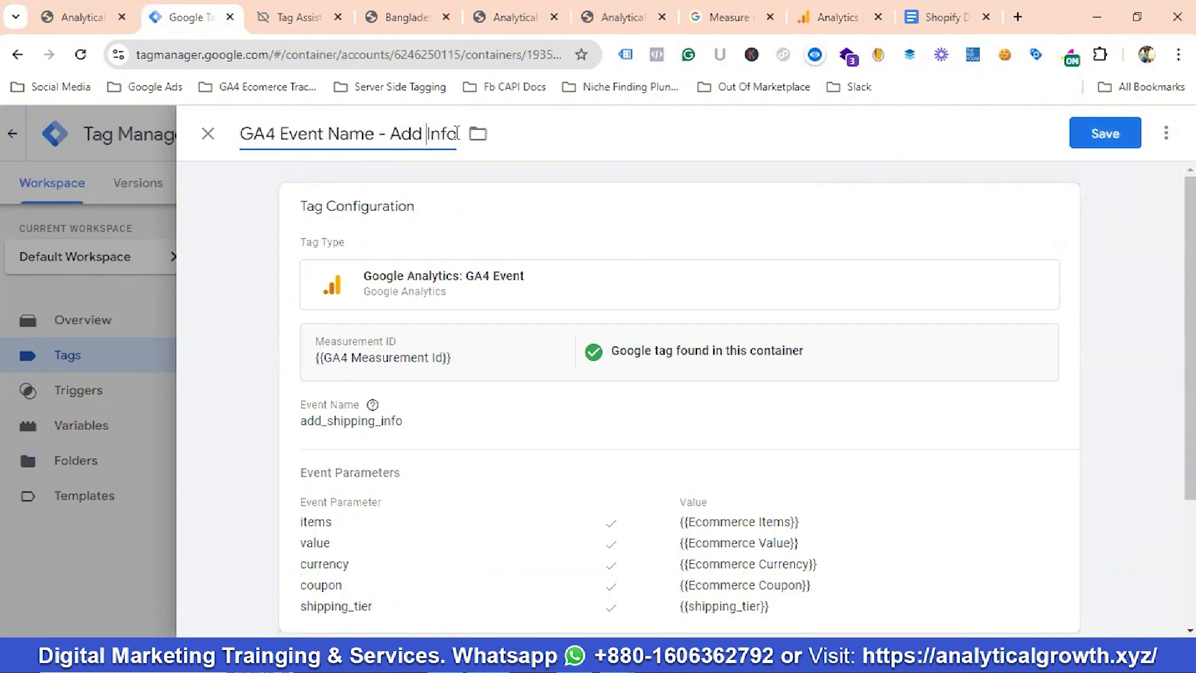
text(t)
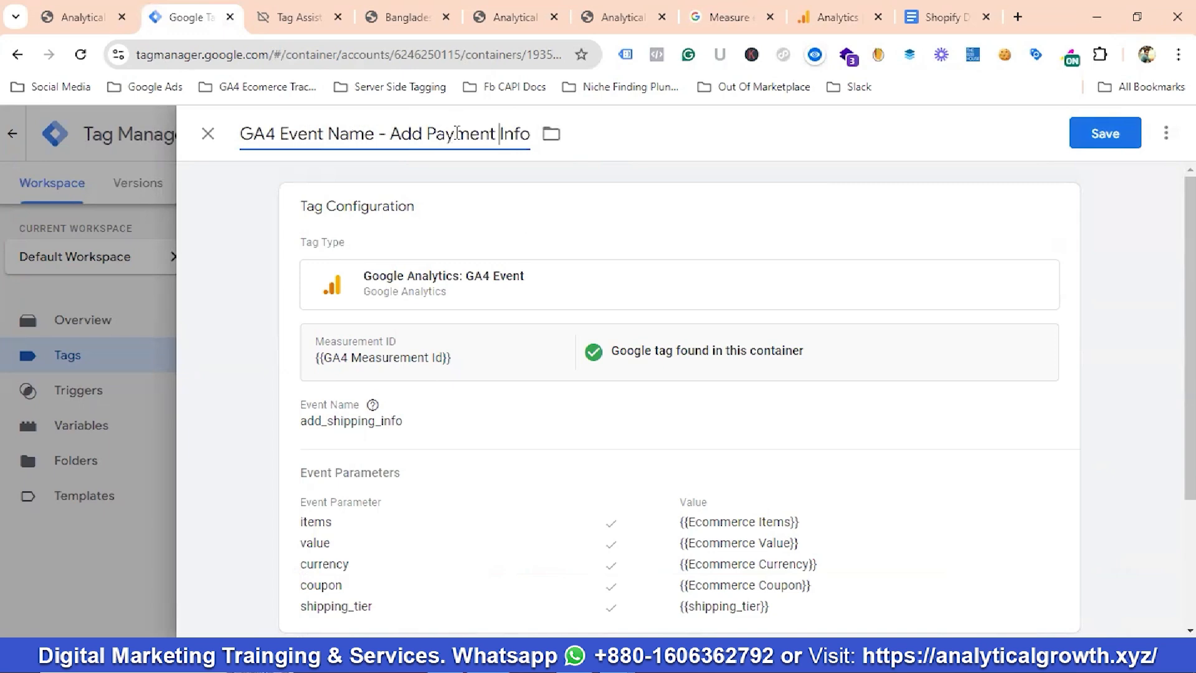
Step: Set the Add Payment Info tag's event name to add_payment_info, copied from Google's ecommerce guide
click(347, 421)
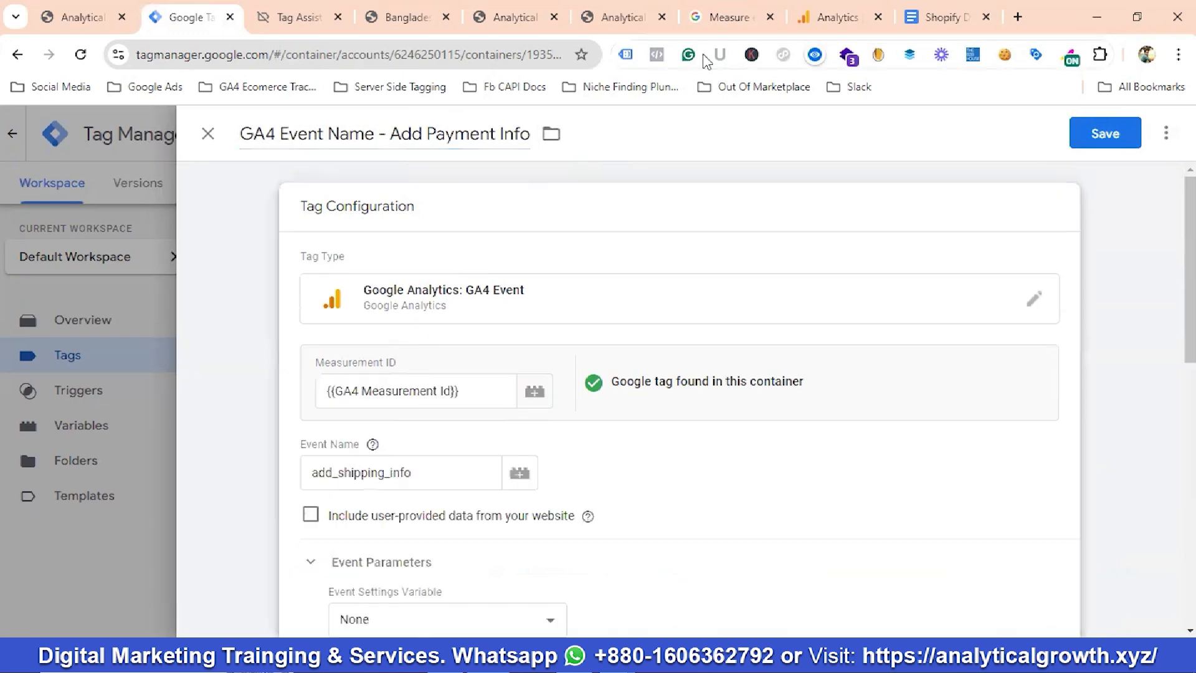
click(714, 27)
scroll(516, 333, down, 5)
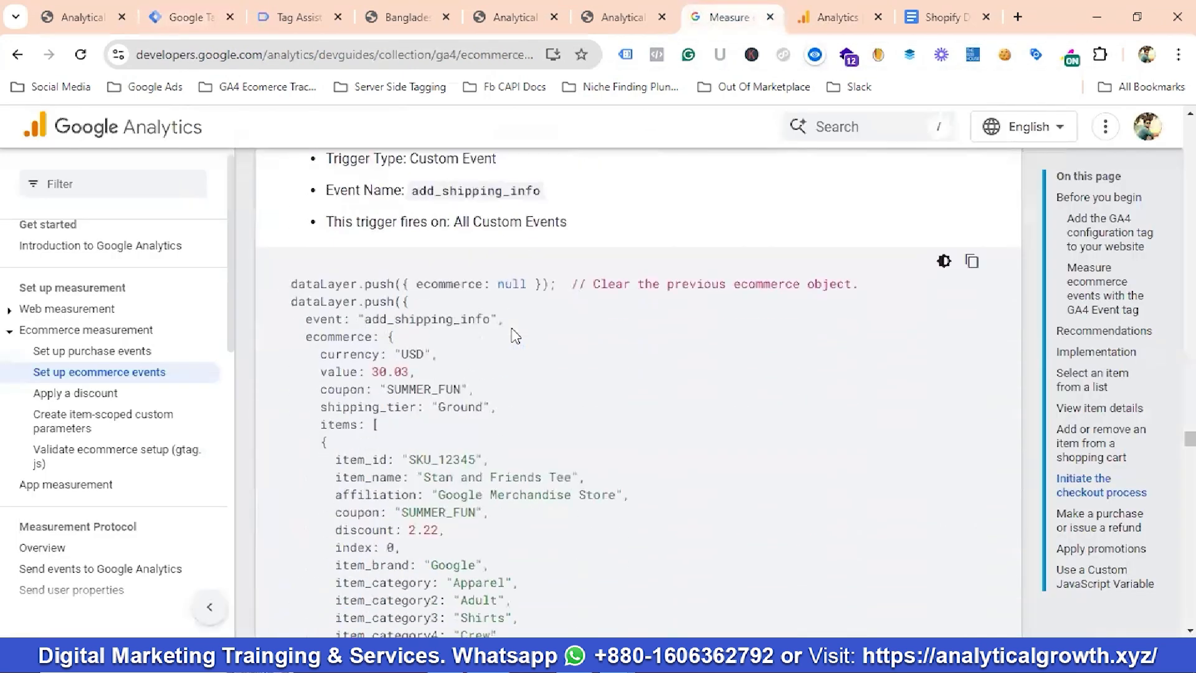
scroll(516, 337, down, 14)
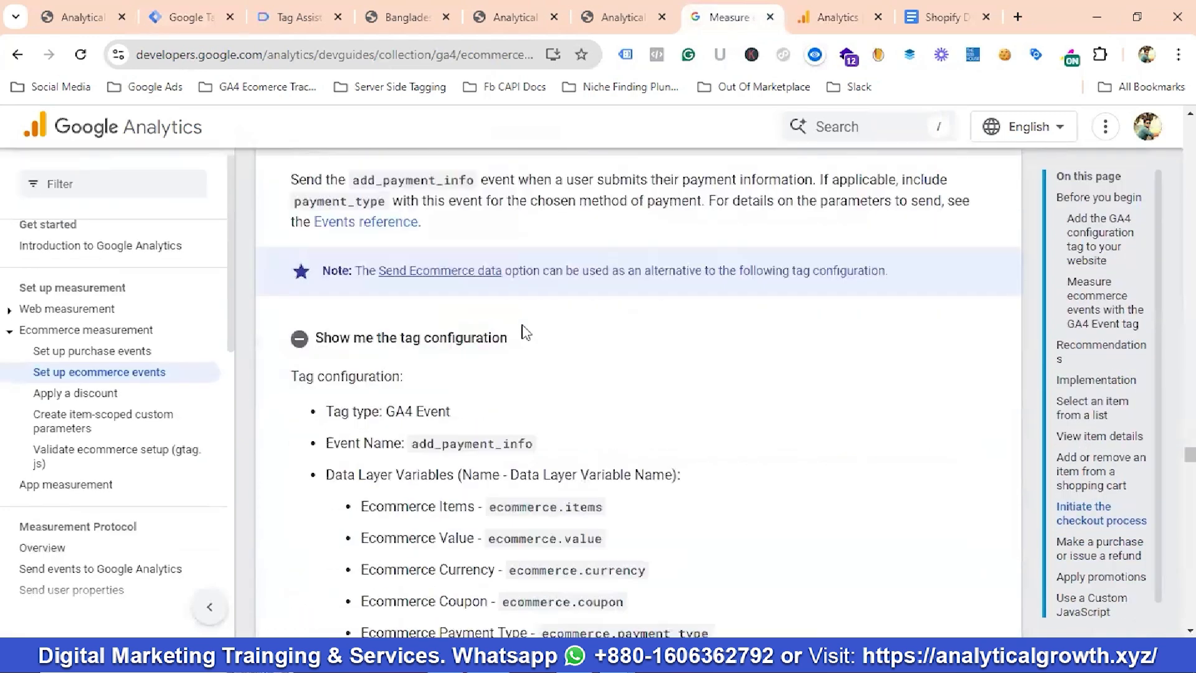
double_click(481, 354)
right_click(484, 354)
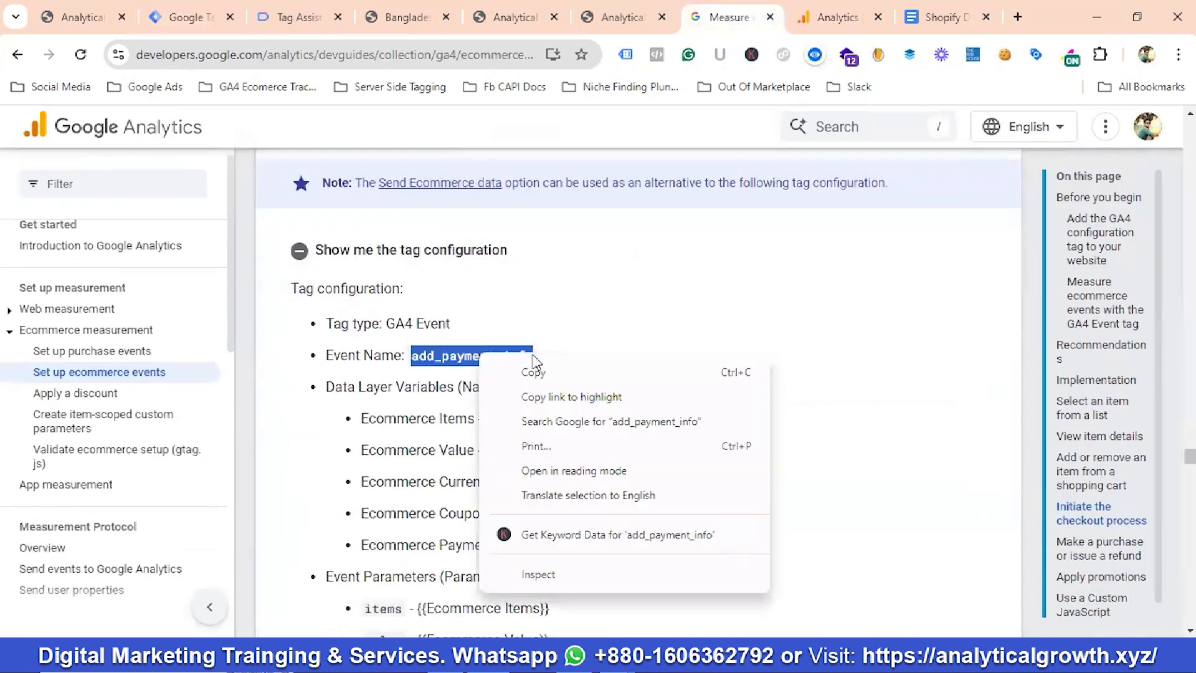
click(531, 368)
click(219, 18)
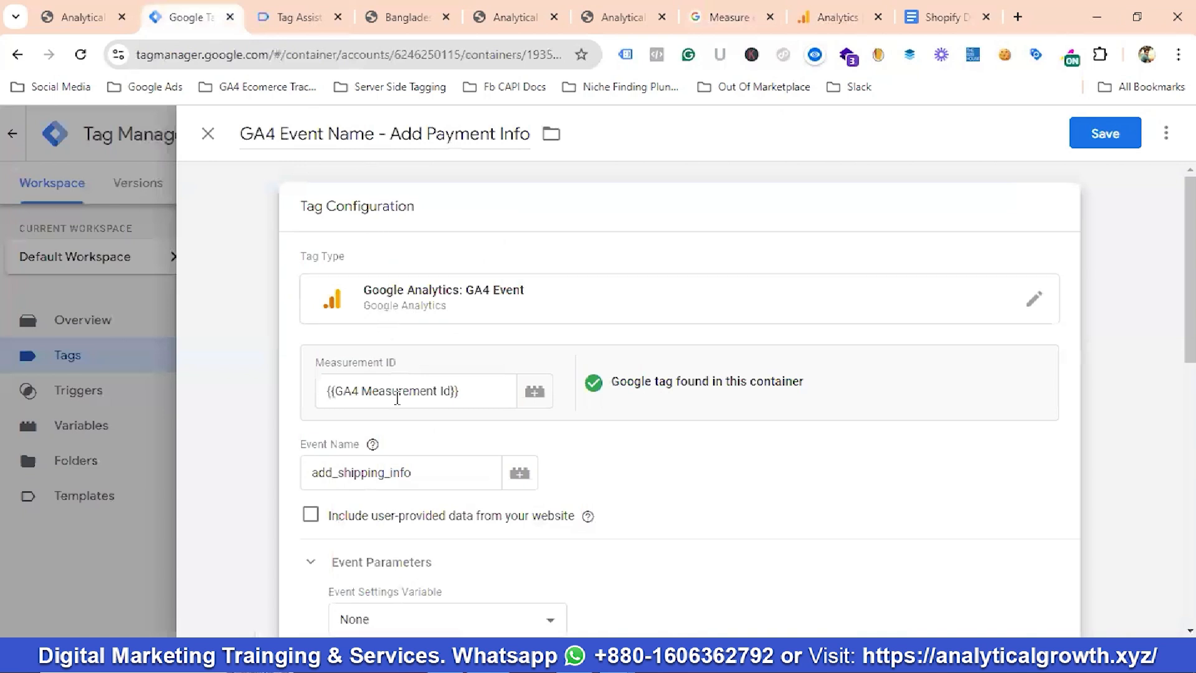
scroll(461, 391, down, 1)
double_click(426, 389)
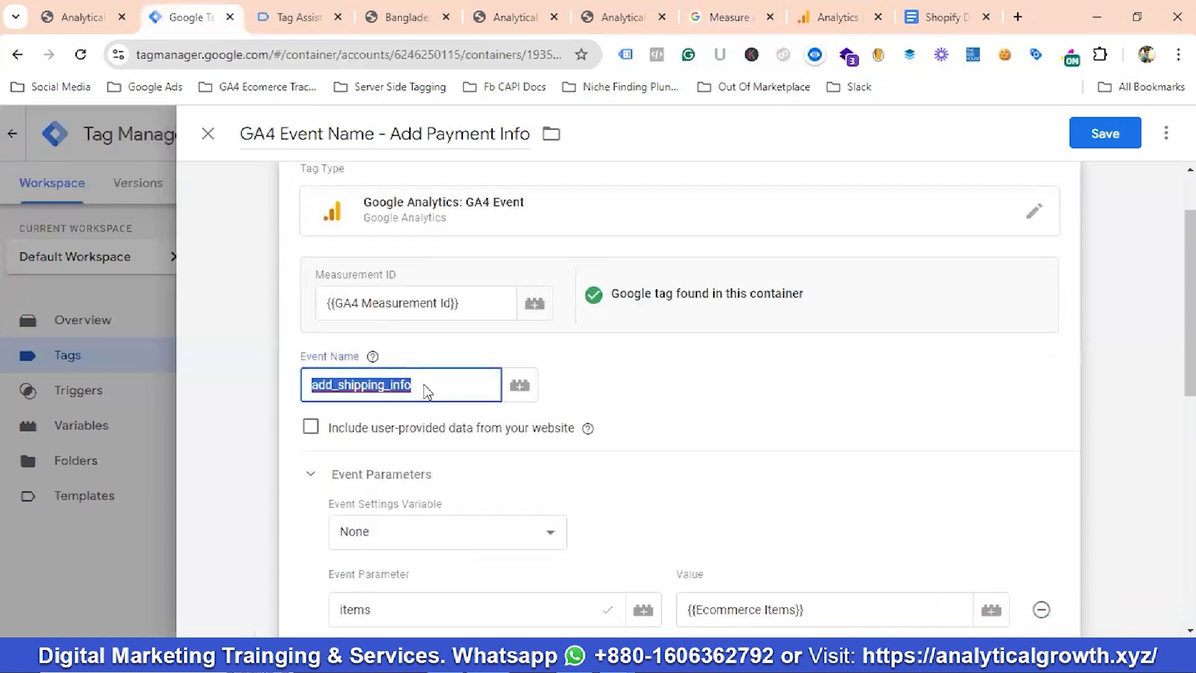
key(ctrl+v)
Step: Rename the shipping_tier event parameter as payment_type, copying the parameter name from Google's guide
scroll(430, 391, down, 5)
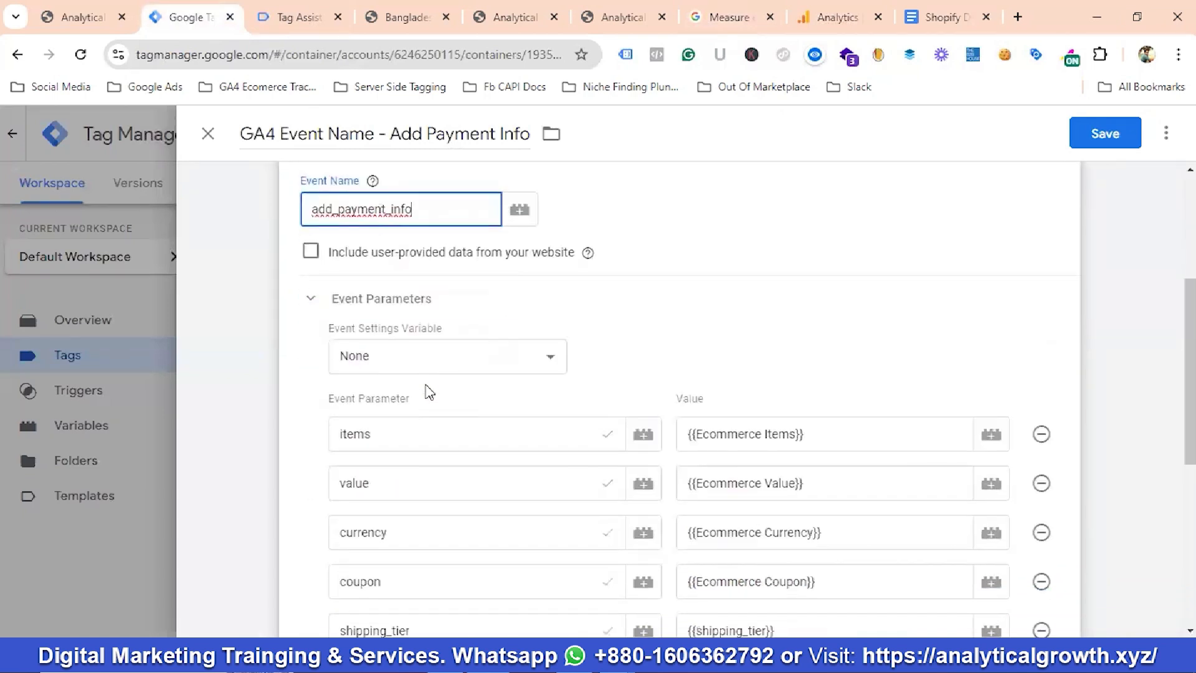
click(728, 19)
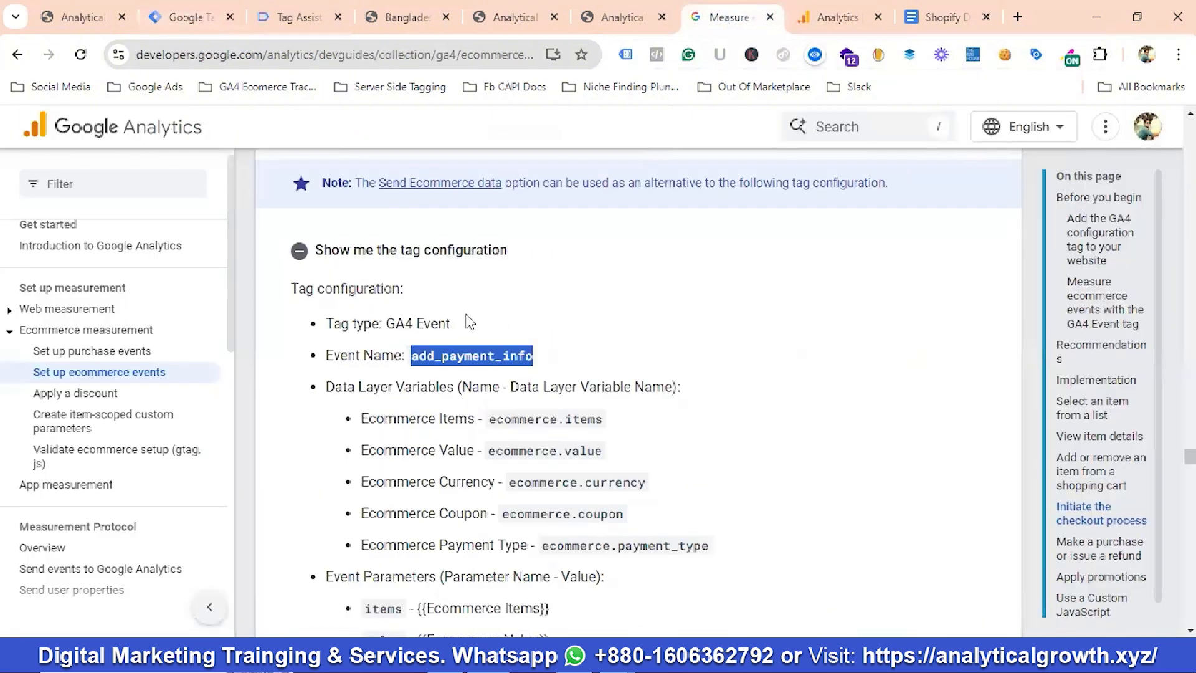
scroll(470, 322, down, 4)
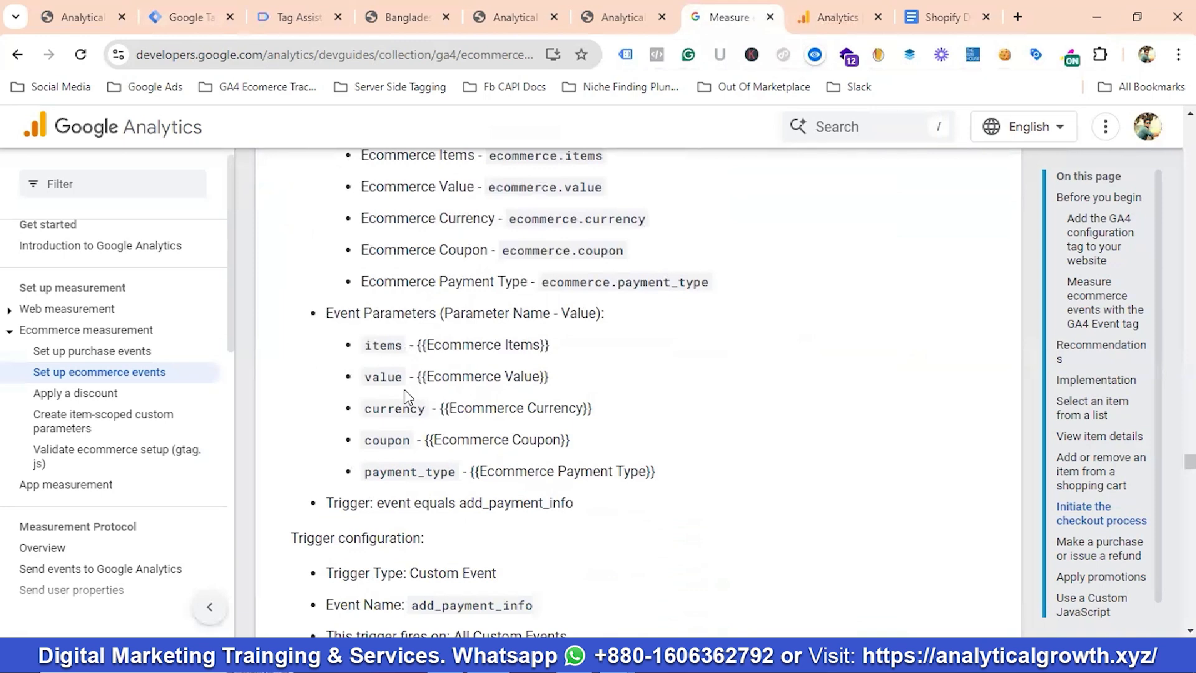
drag(456, 471, 367, 467)
right_click(387, 472)
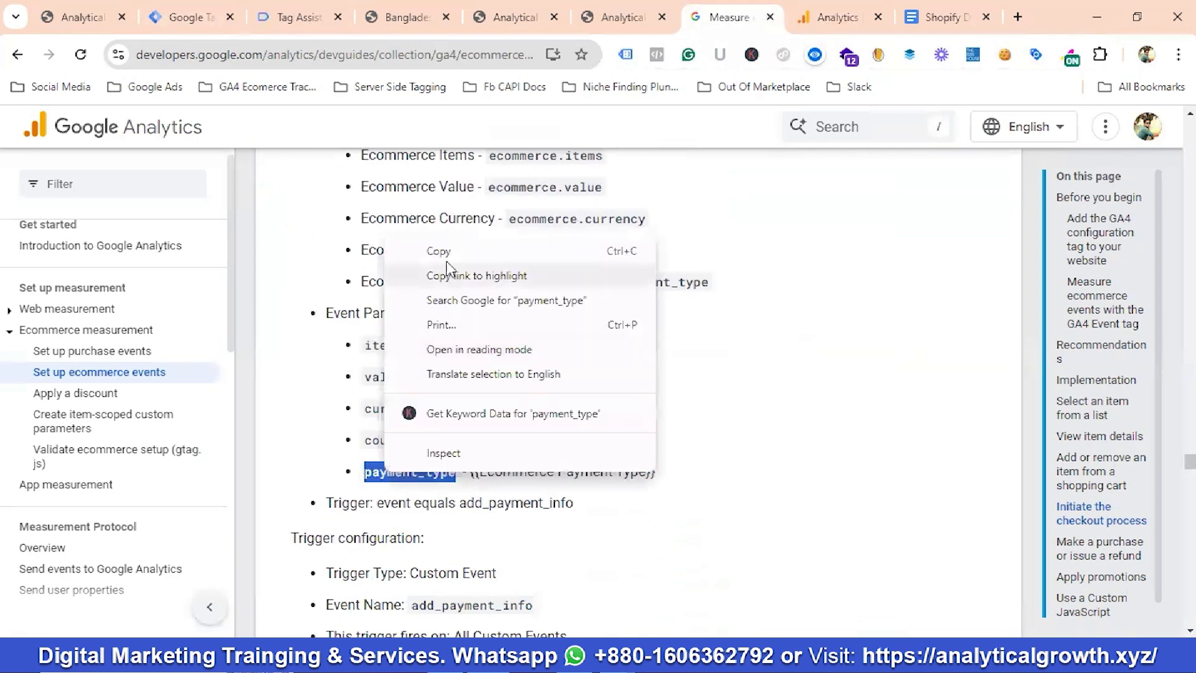
click(439, 251)
click(191, 25)
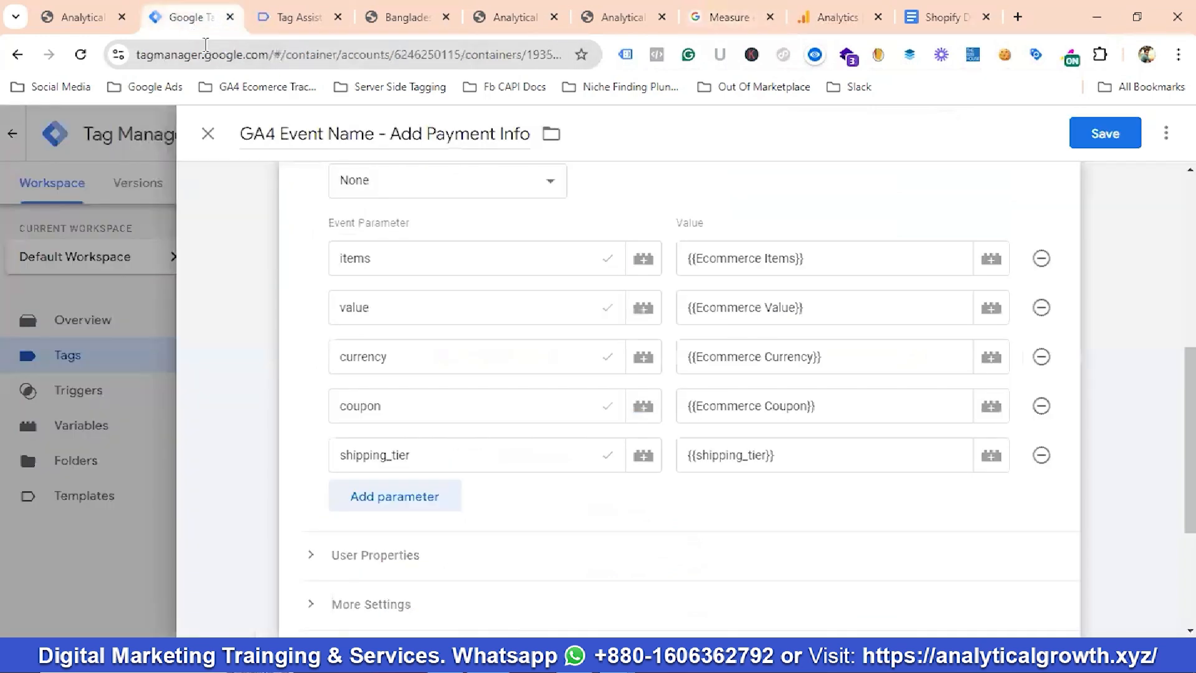
drag(411, 454, 326, 453)
key(ctrl+v)
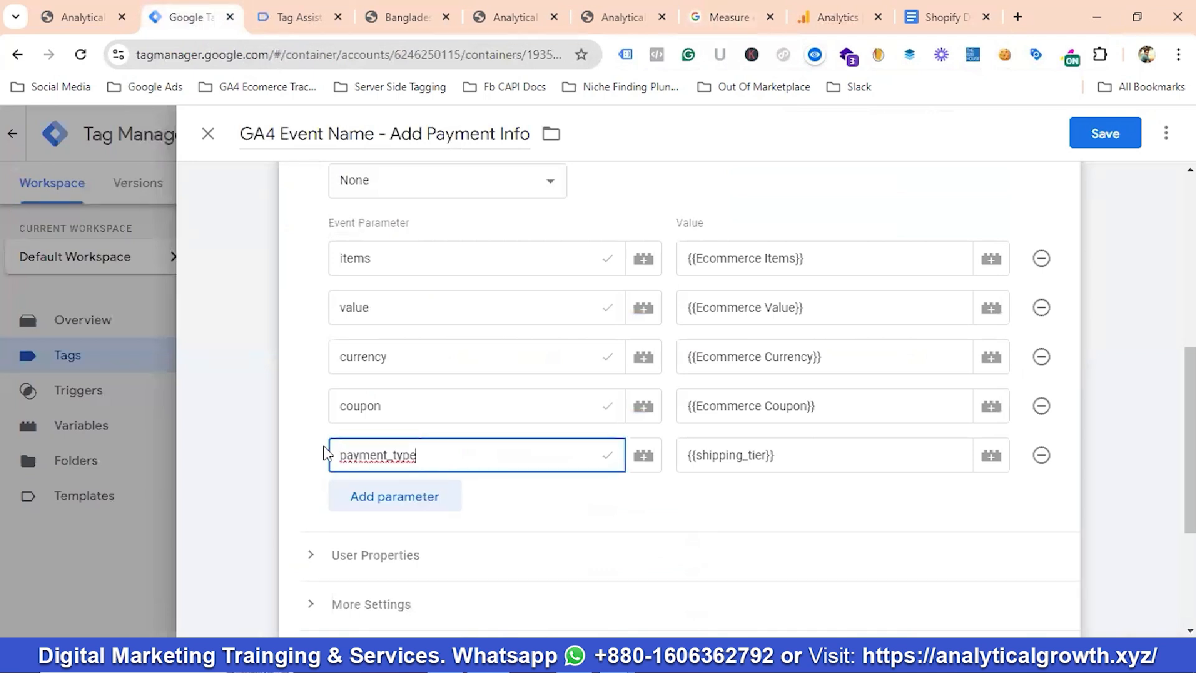
Step: Clear the value of the payment_type event parameter
scroll(791, 340, down, 3)
click(808, 284)
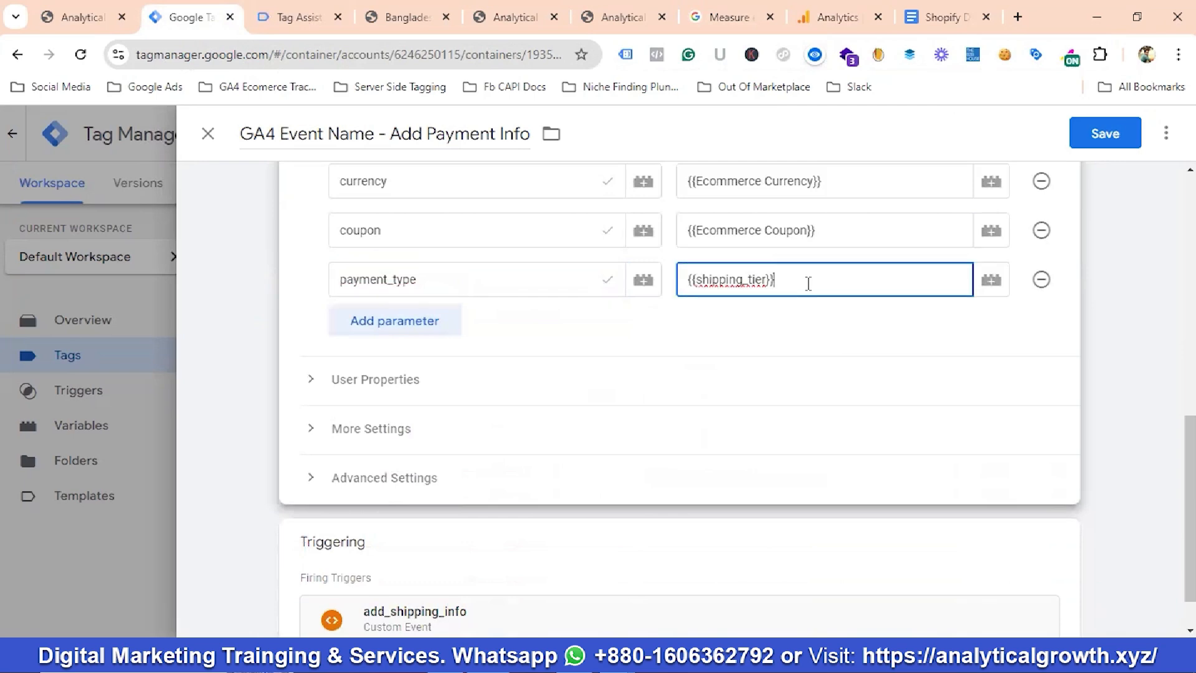
key(BackSpace)
key(BackSpace)
key(BackSpace)
key(BackSpace)
key(BackSpace)
key(BackSpace)
key(BackSpace)
key(BackSpace)
key(BackSpace)
key(BackSpace)
key(BackSpace)
key(BackSpace)
key(BackSpace)
key(BackSpace)
key(BackSpace)
key(BackSpace)
click(1076, 288)
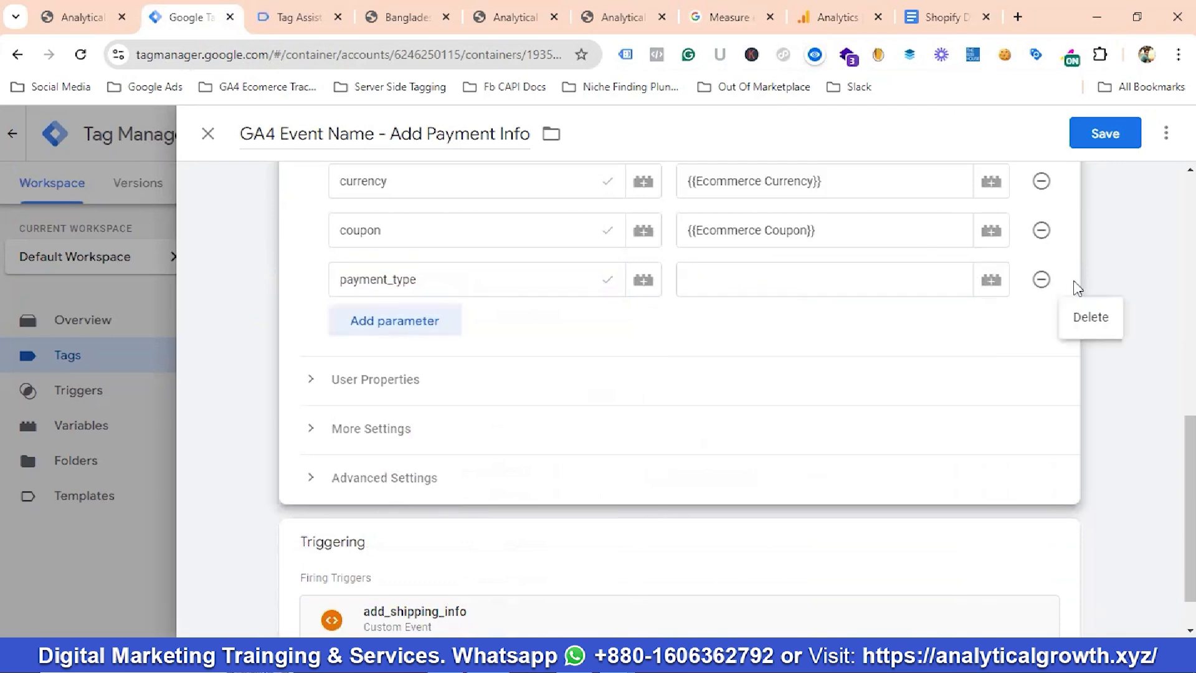
Step: Create a variable named payment_type for the parameter's value, using the Data Layer Variable type
click(989, 283)
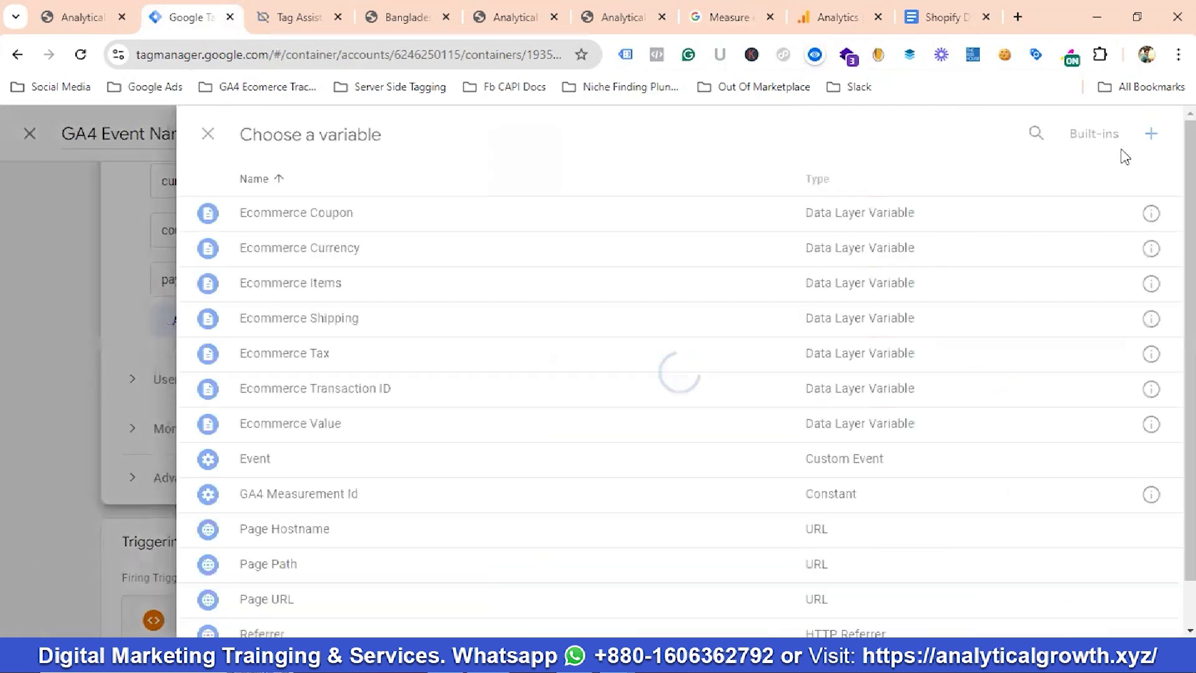
click(1151, 137)
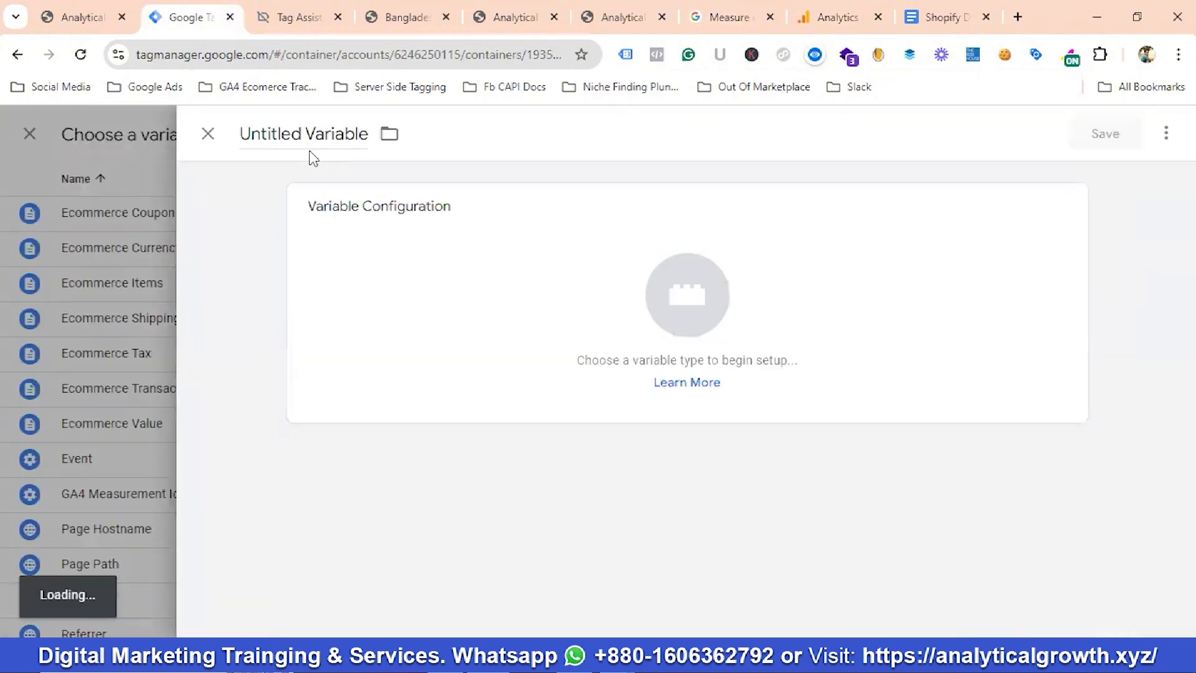
key(ctrl+a)
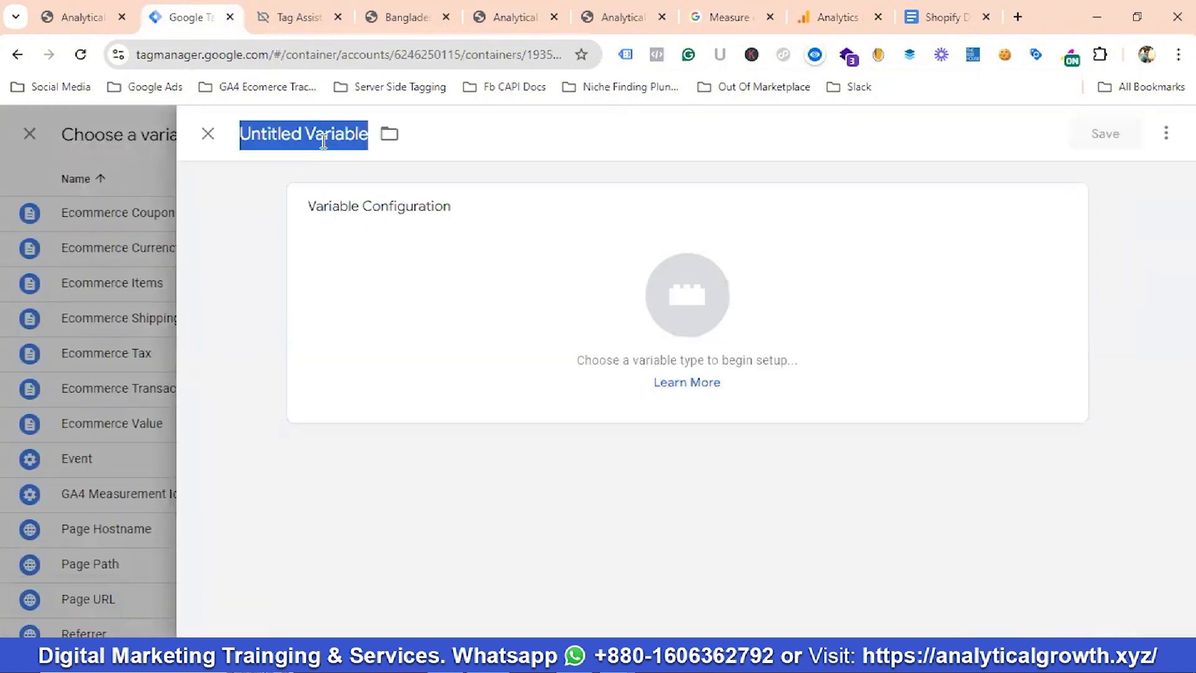
text(payment_type)
click(642, 287)
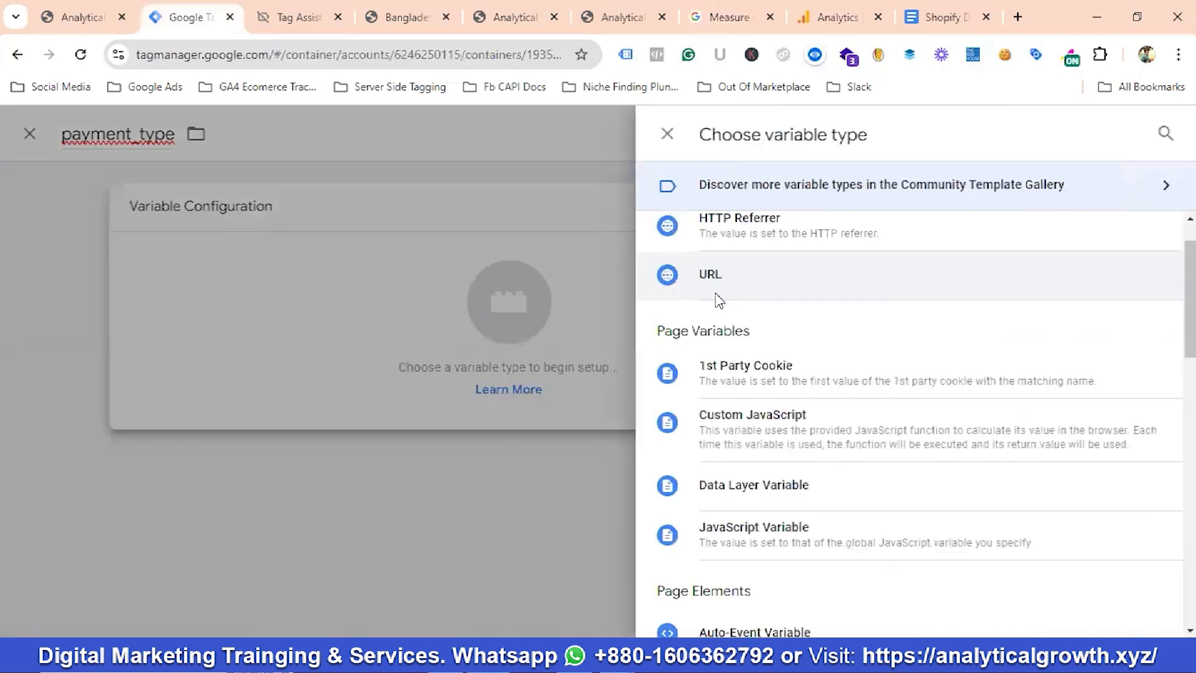
scroll(720, 300, down, 3)
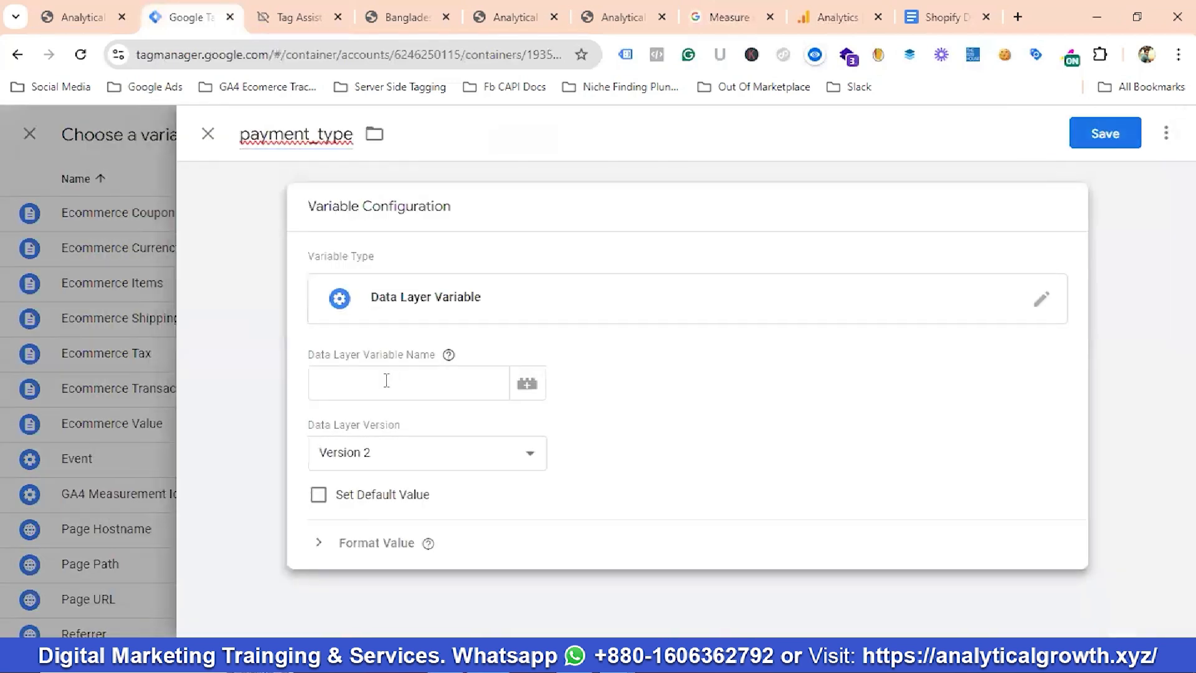
Step: Set the Data Layer Variable Name to ecommerce.payment_type, copied from Google's guide, and save the variable
click(380, 381)
click(727, 19)
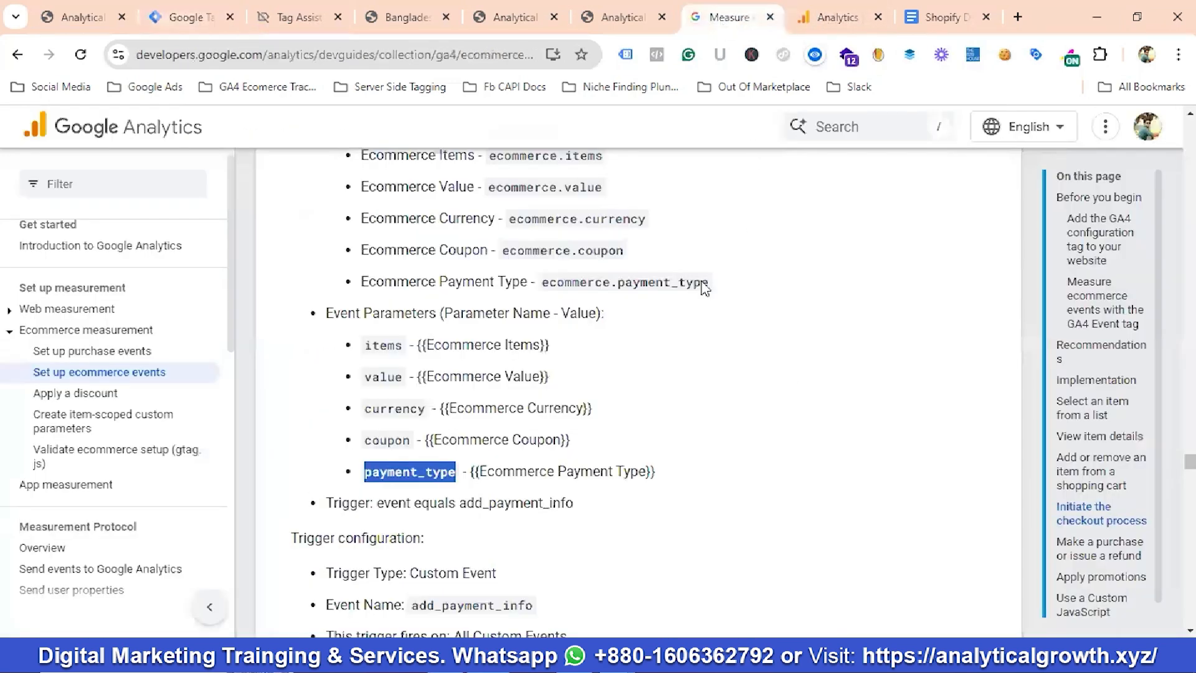
drag(543, 284, 738, 287)
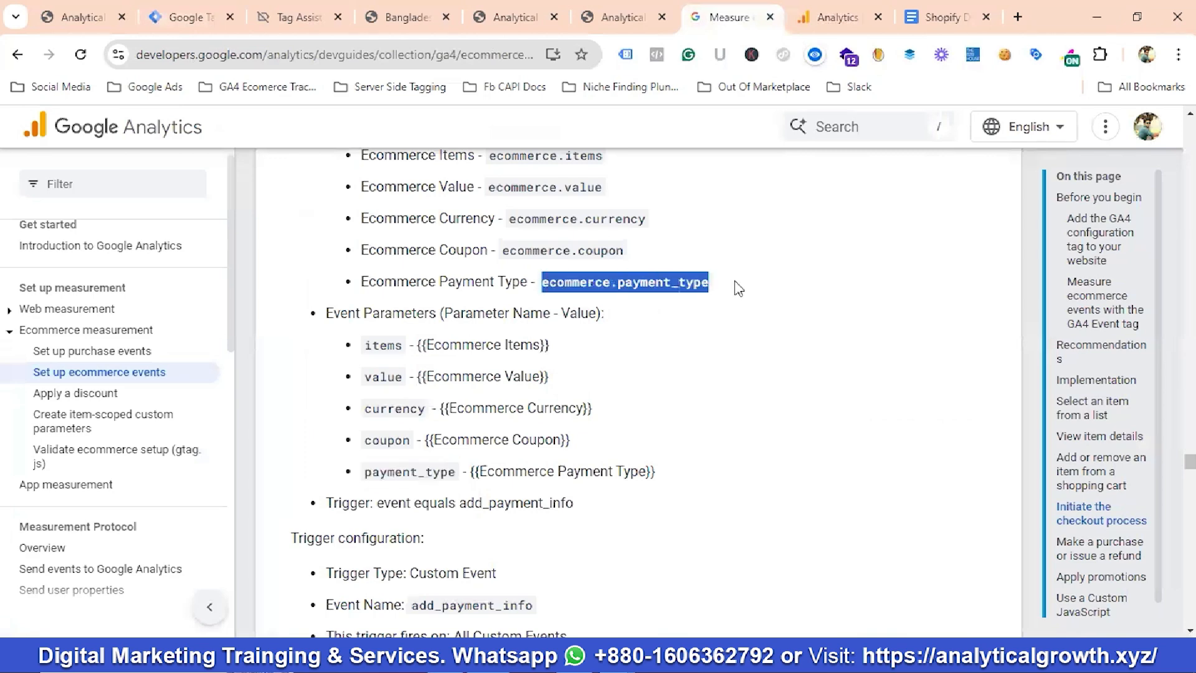
right_click(680, 281)
click(727, 303)
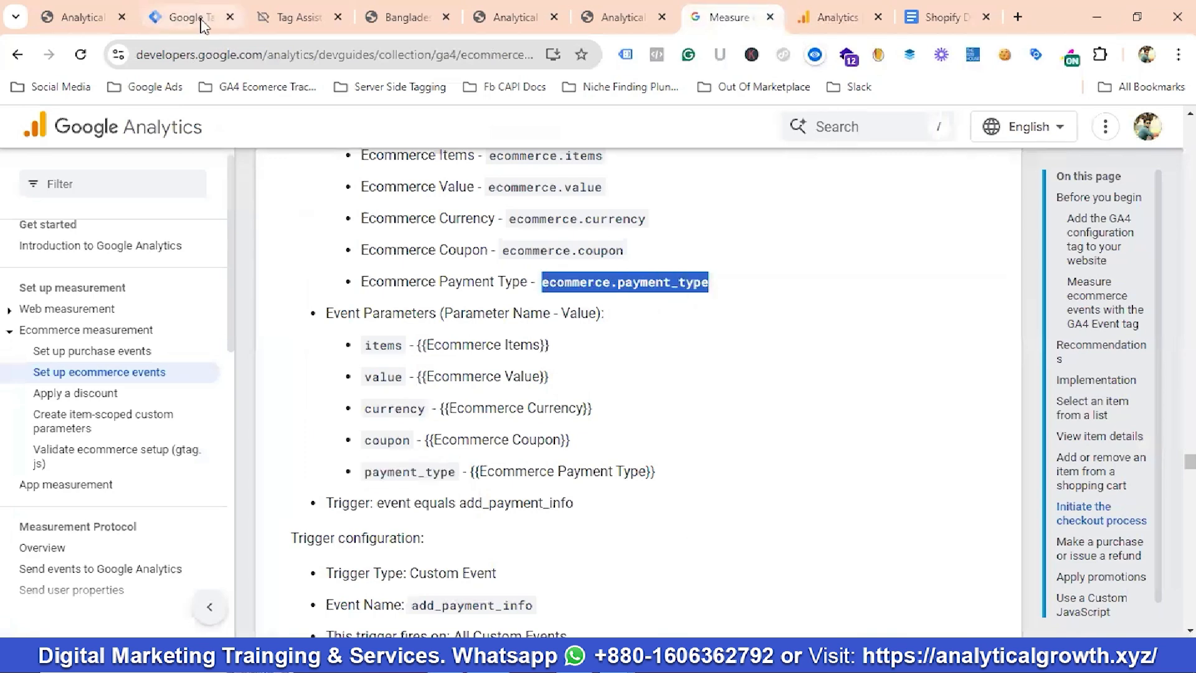
click(199, 19)
click(346, 378)
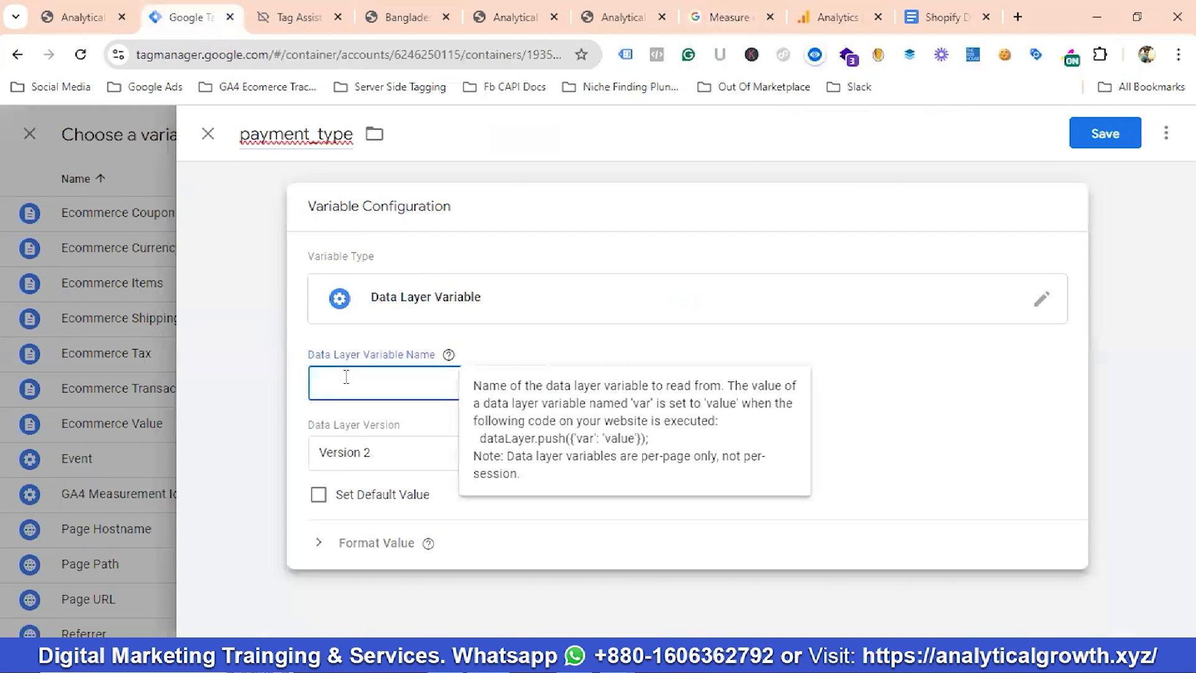
key(ctrl+v)
click(1107, 133)
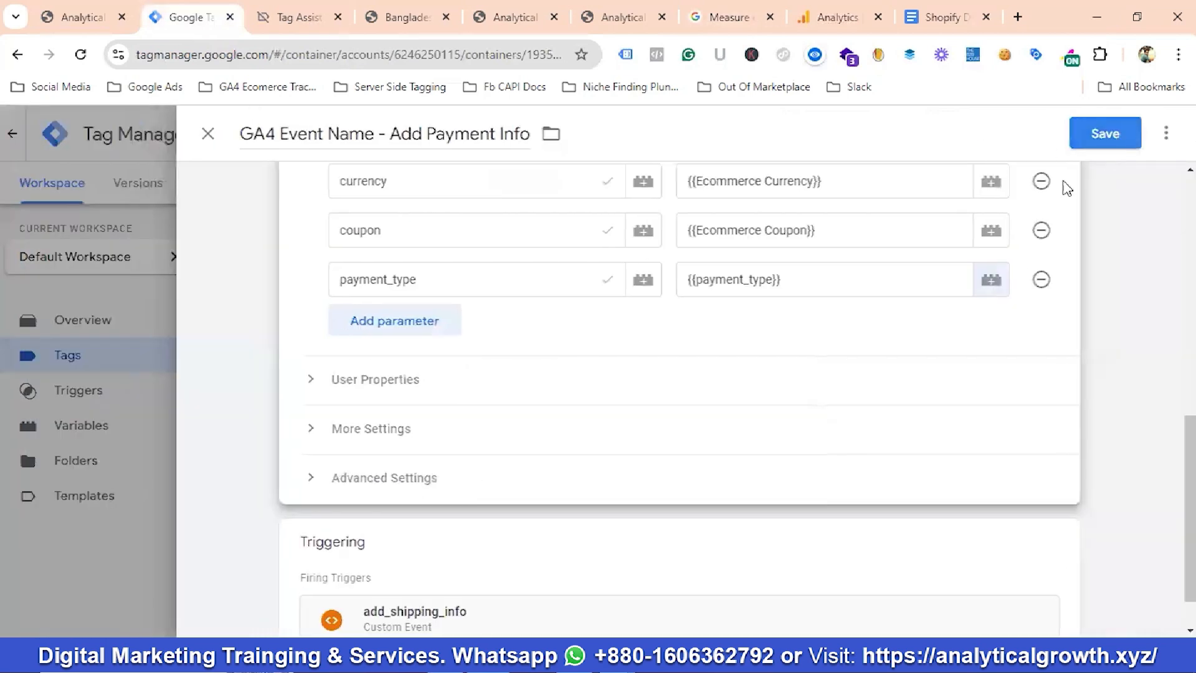
Step: Replace the tag's add_shipping_info trigger with the add_payment_info trigger and save the tag
scroll(398, 430, down, 2)
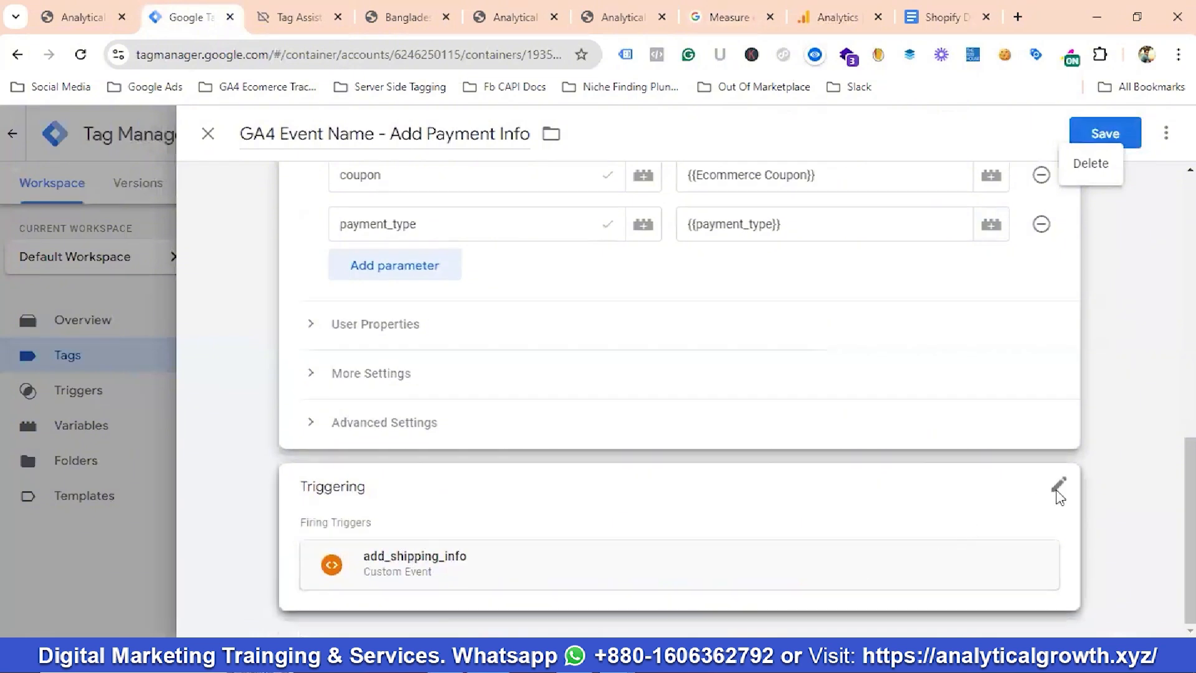
click(1059, 497)
click(1029, 527)
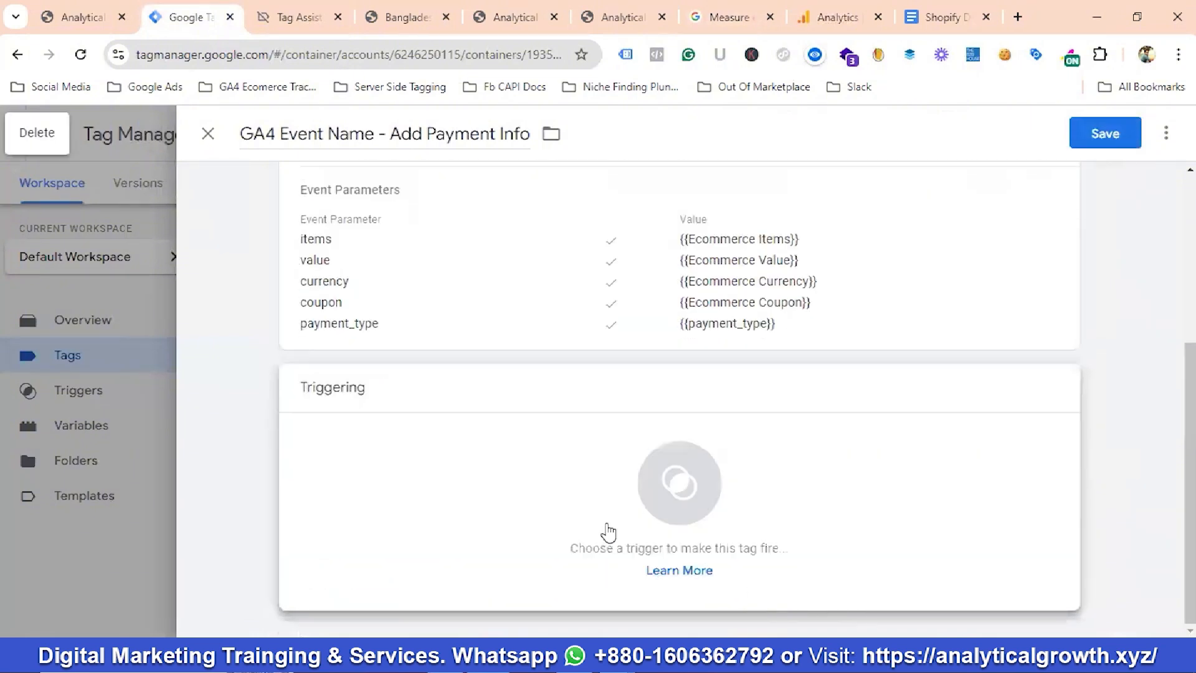
click(608, 533)
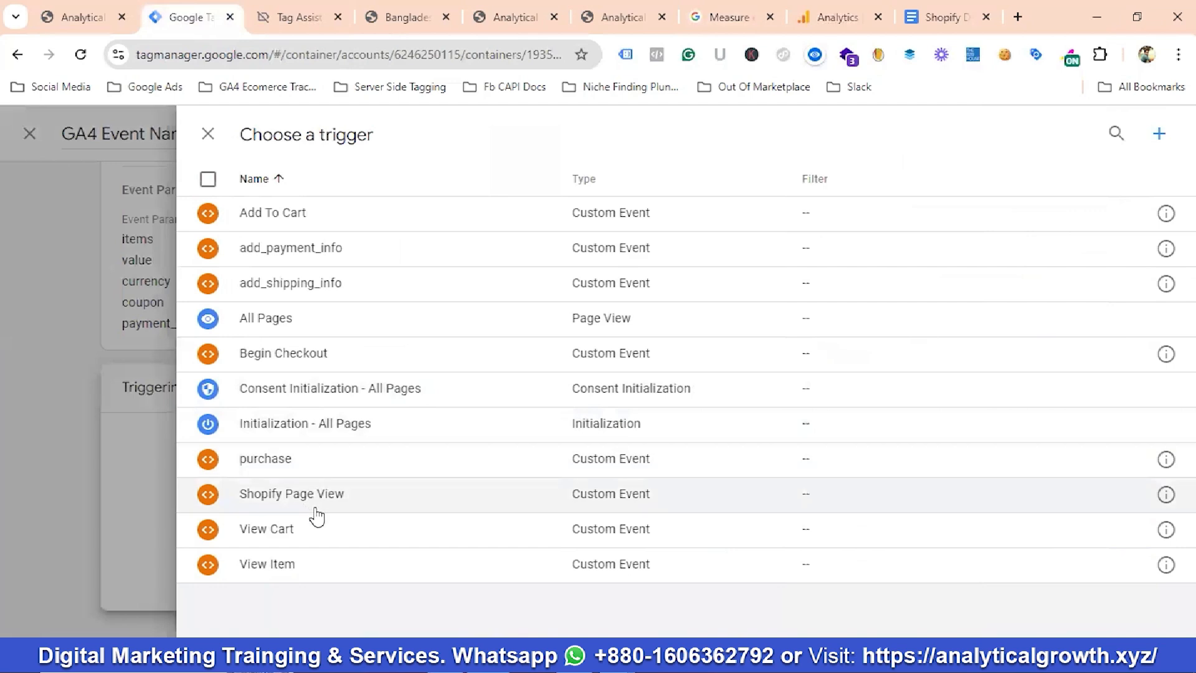
click(316, 249)
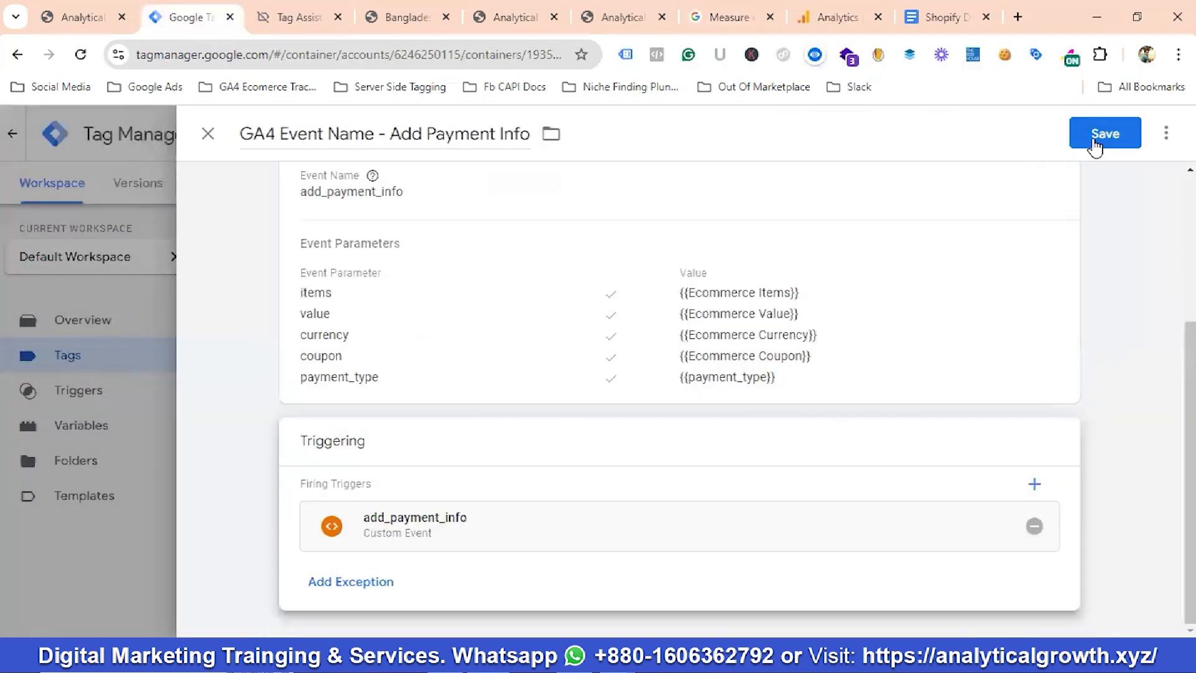
click(1095, 145)
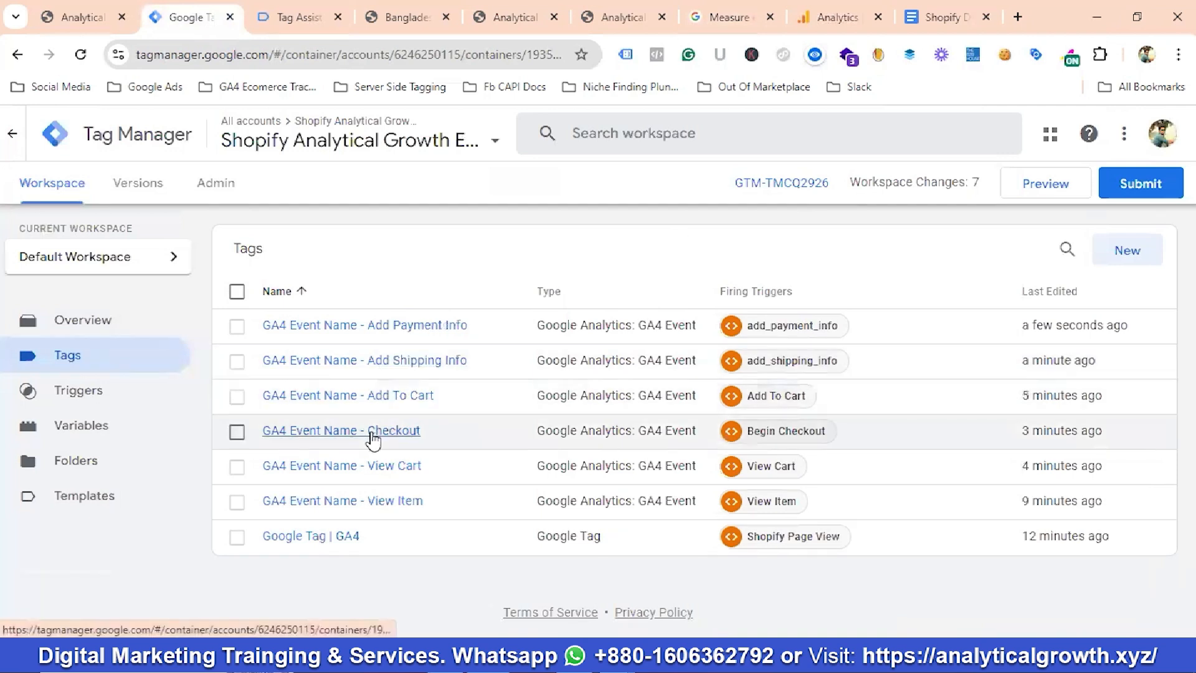
Step: Duplicate the GA4 Event Name - Add Shipping Info tag and remove the "Copy of" prefix from the duplicate's name
click(403, 367)
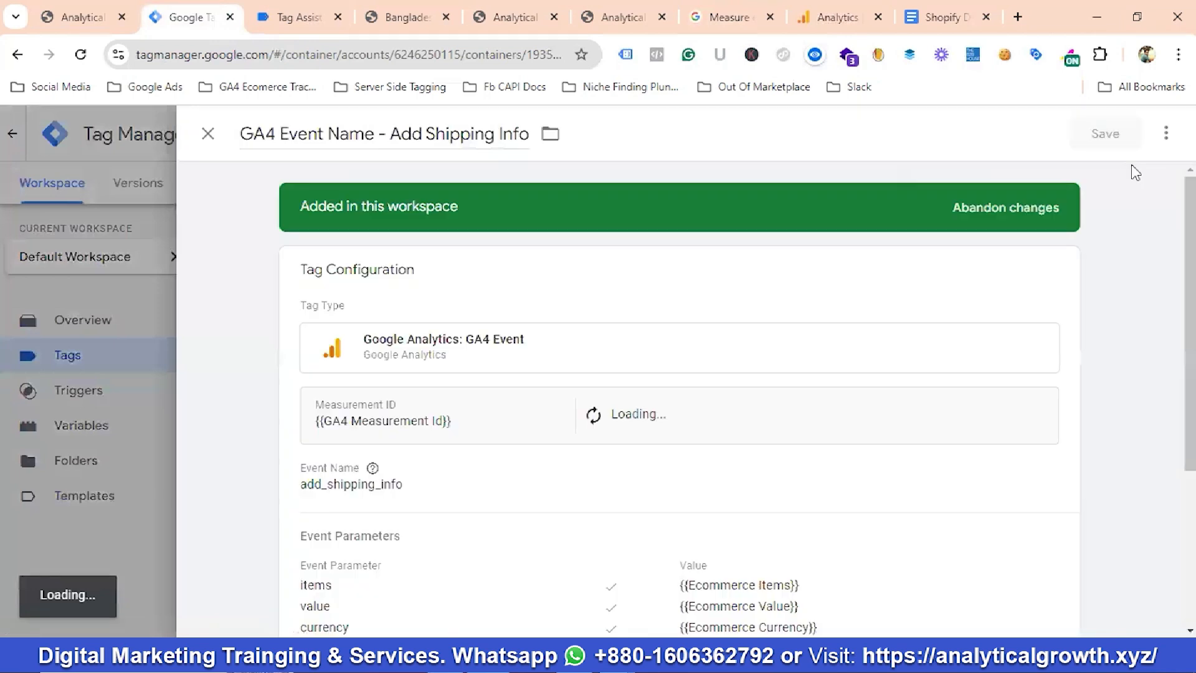
click(1165, 133)
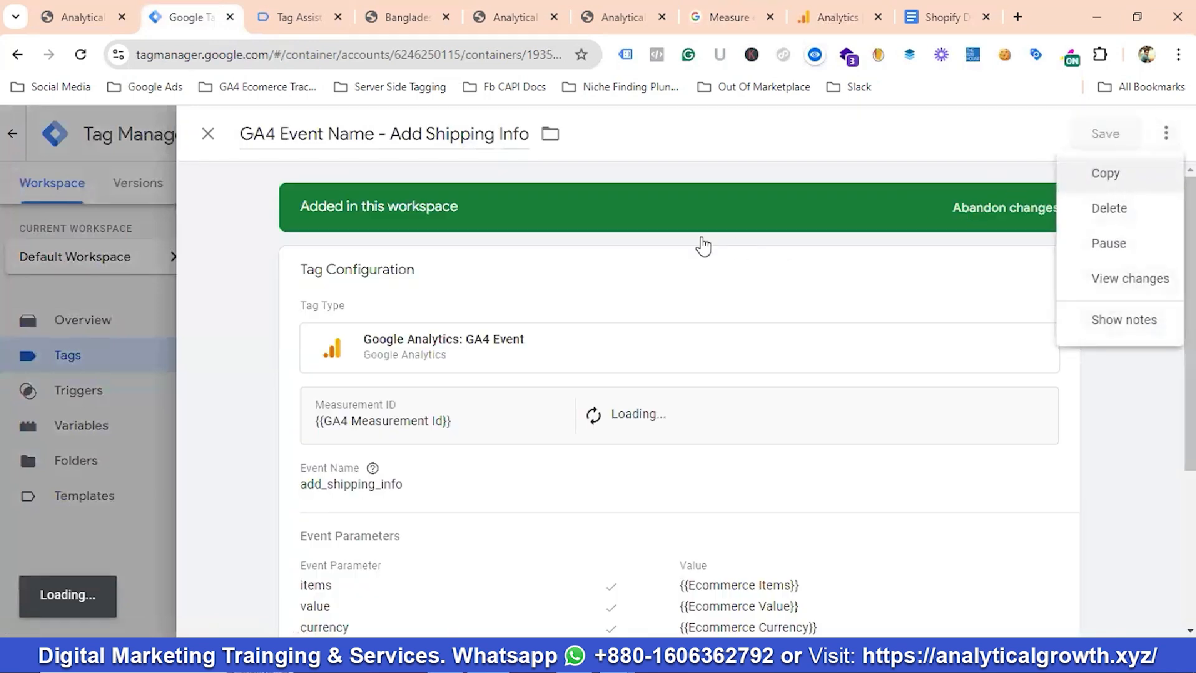
click(310, 135)
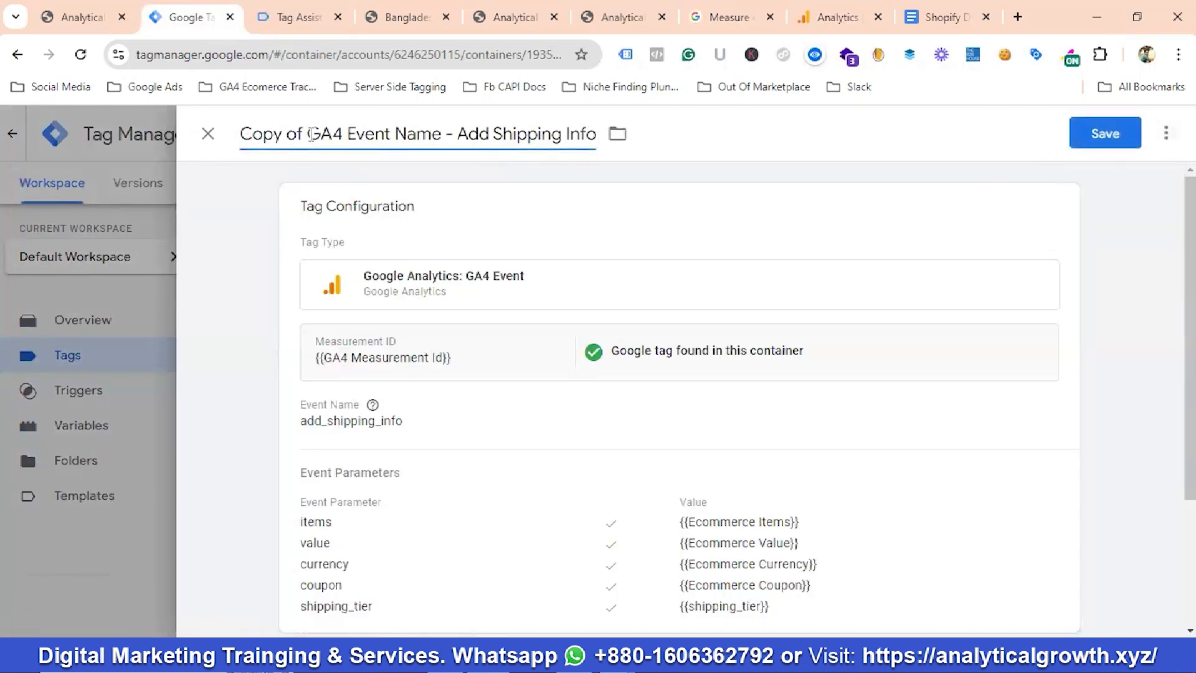
key(BackSpace)
key(BackSpace)
key(BackSpace)
key(BackSpace)
key(BackSpace)
key(BackSpace)
key(BackSpace)
key(BackSpace)
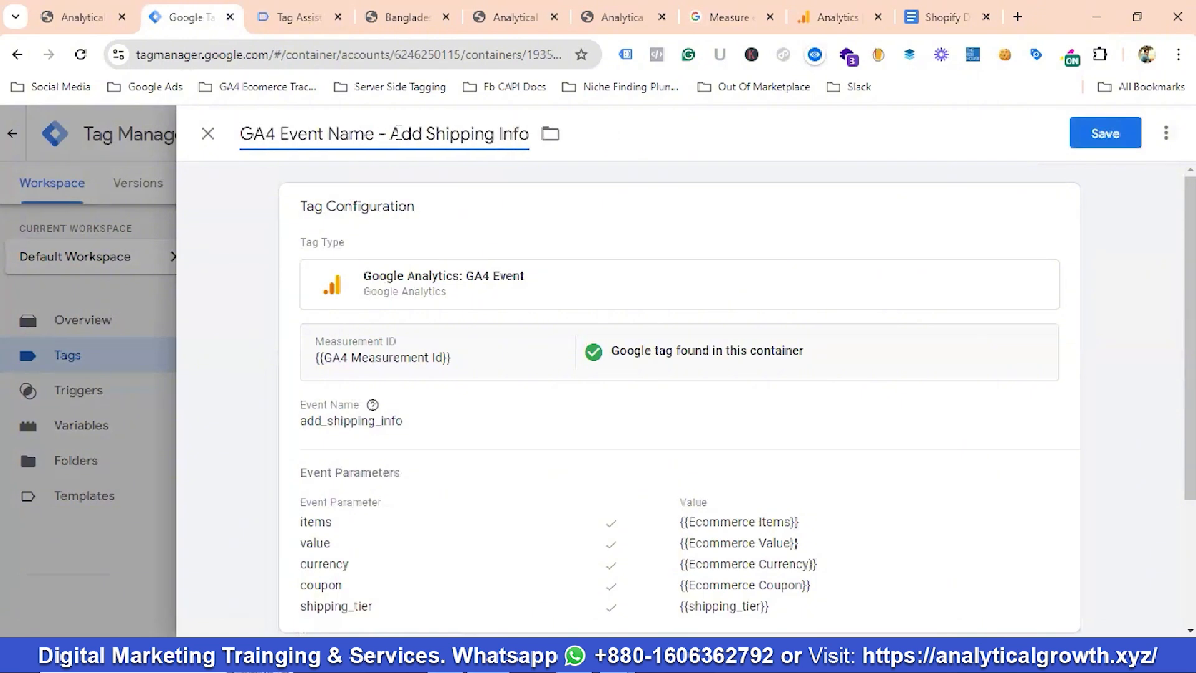
Step: Rename the duplicated tag as GA4 Event Name - Purchase
drag(398, 133, 533, 135)
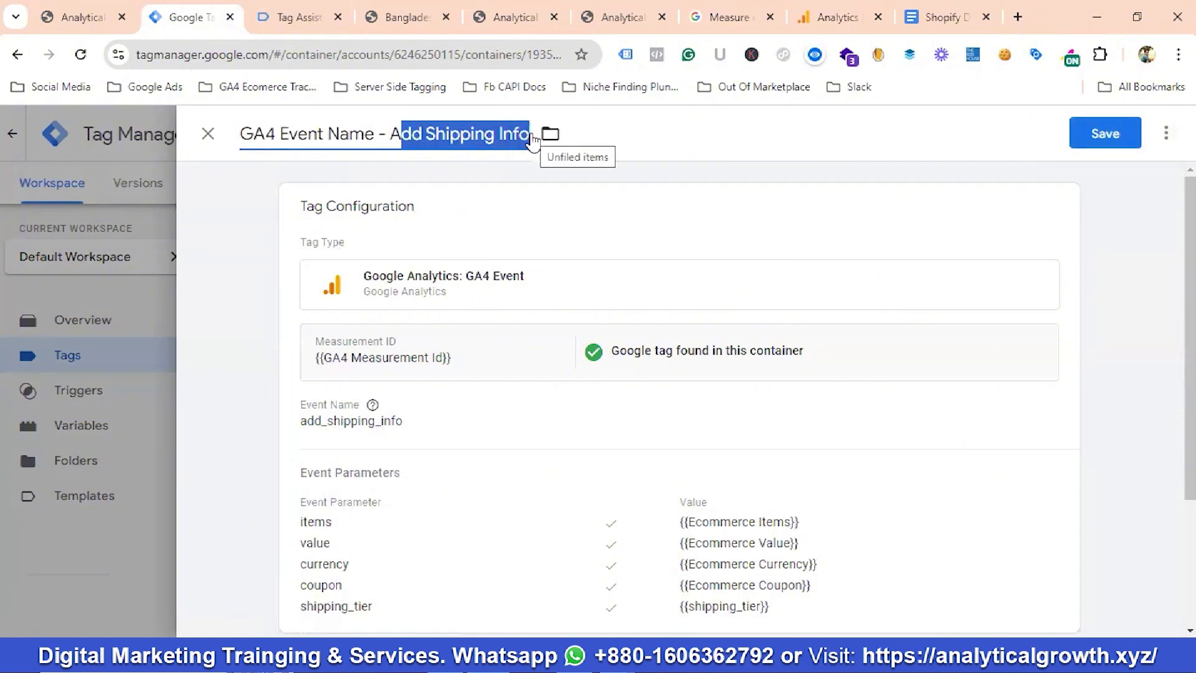
key(BackSpace)
key(BackSpace)
text(Pu)
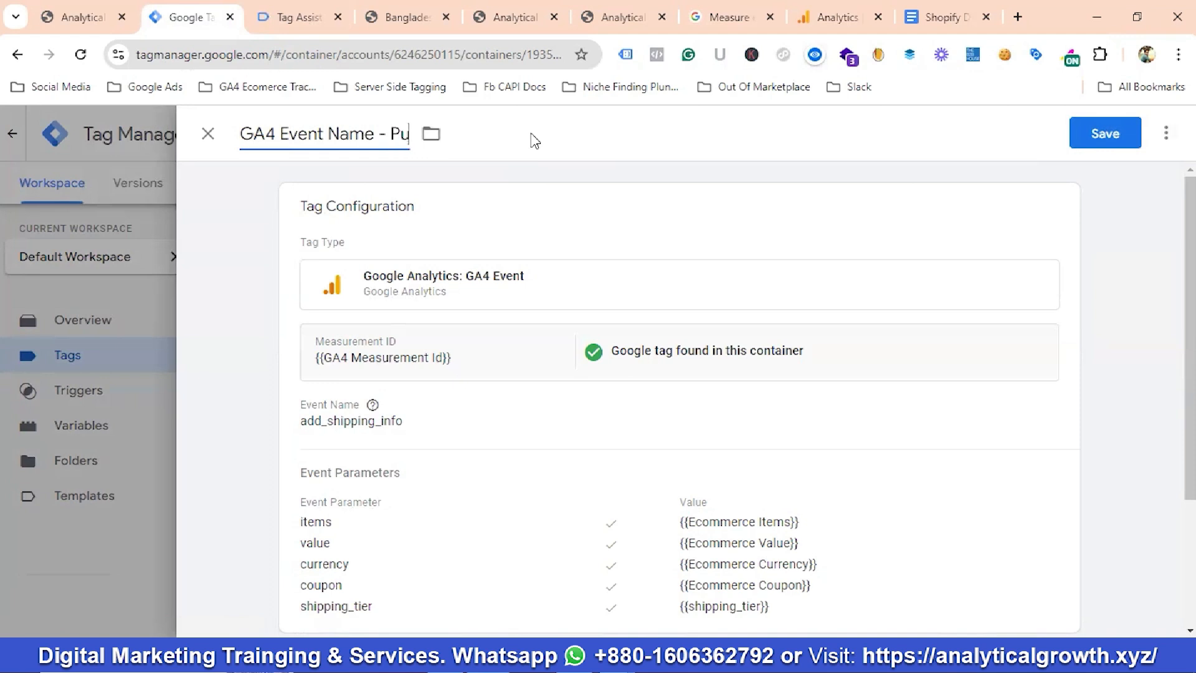
text(rchase)
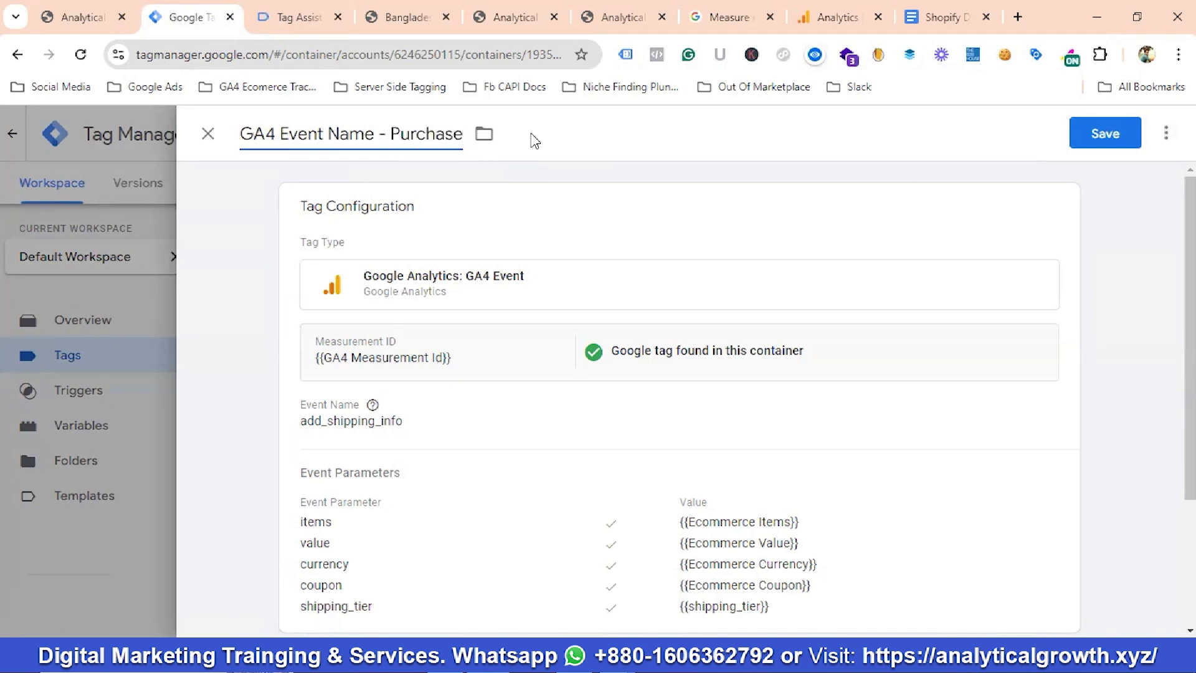
Step: Set the tag's Event Name to purchase, copied from the purchase tag configuration in Google's ecommerce guide
click(356, 428)
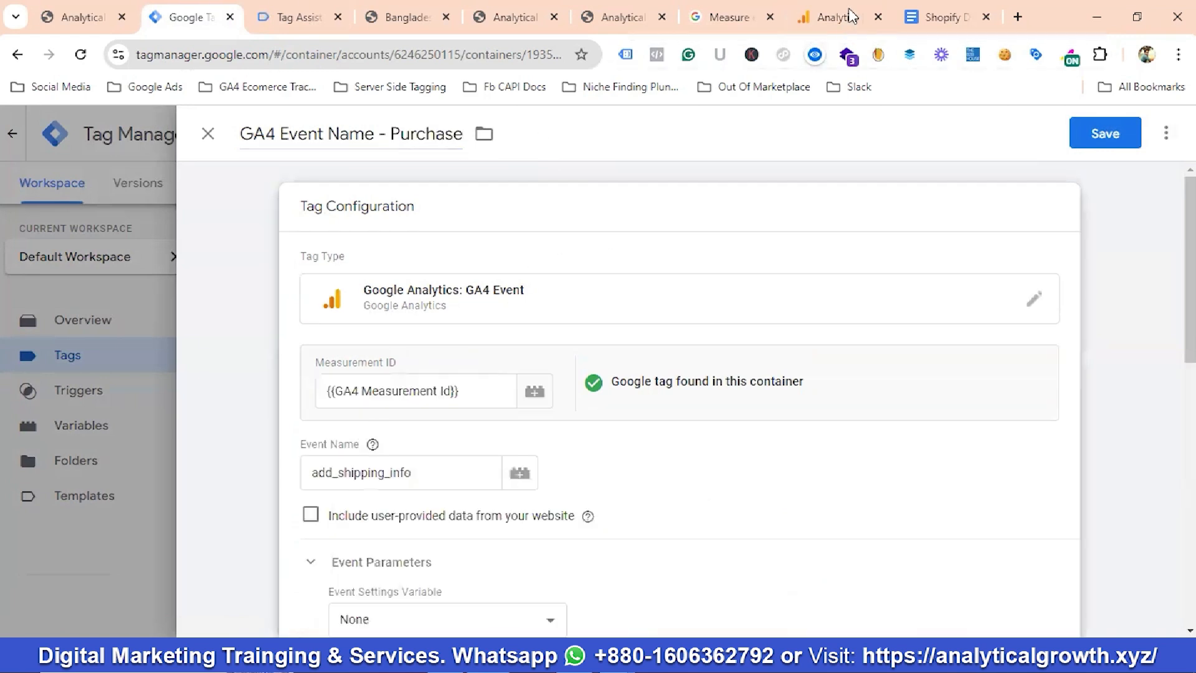
click(728, 19)
scroll(428, 361, down, 1)
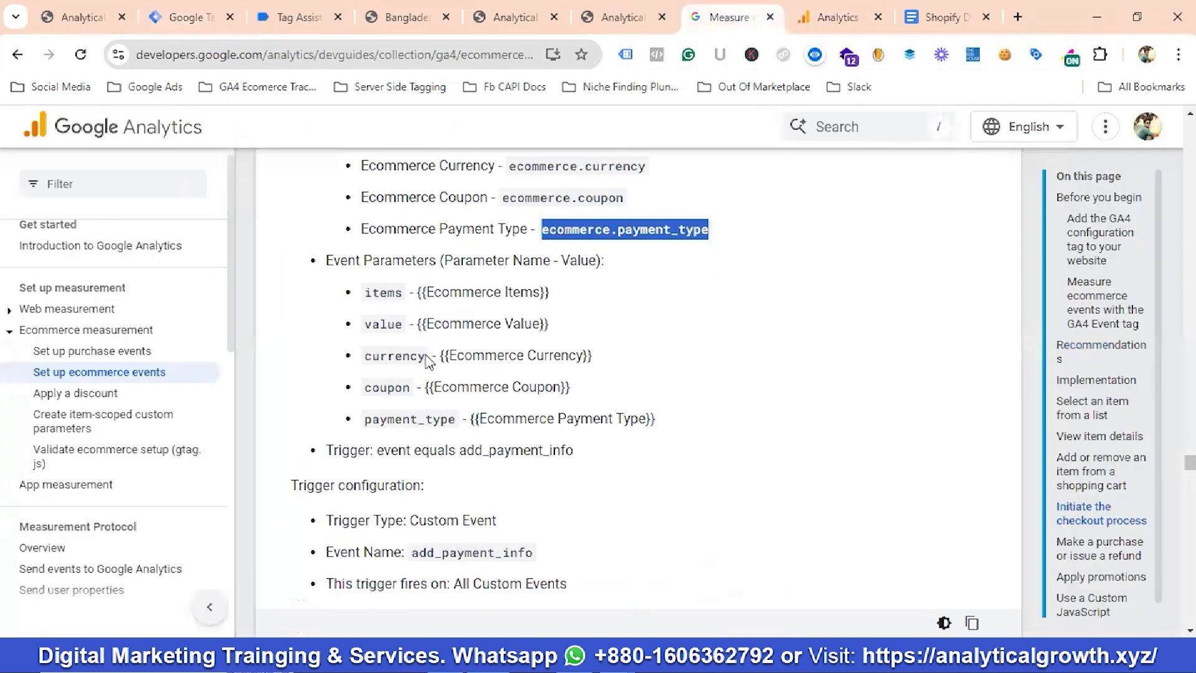
scroll(428, 362, down, 10)
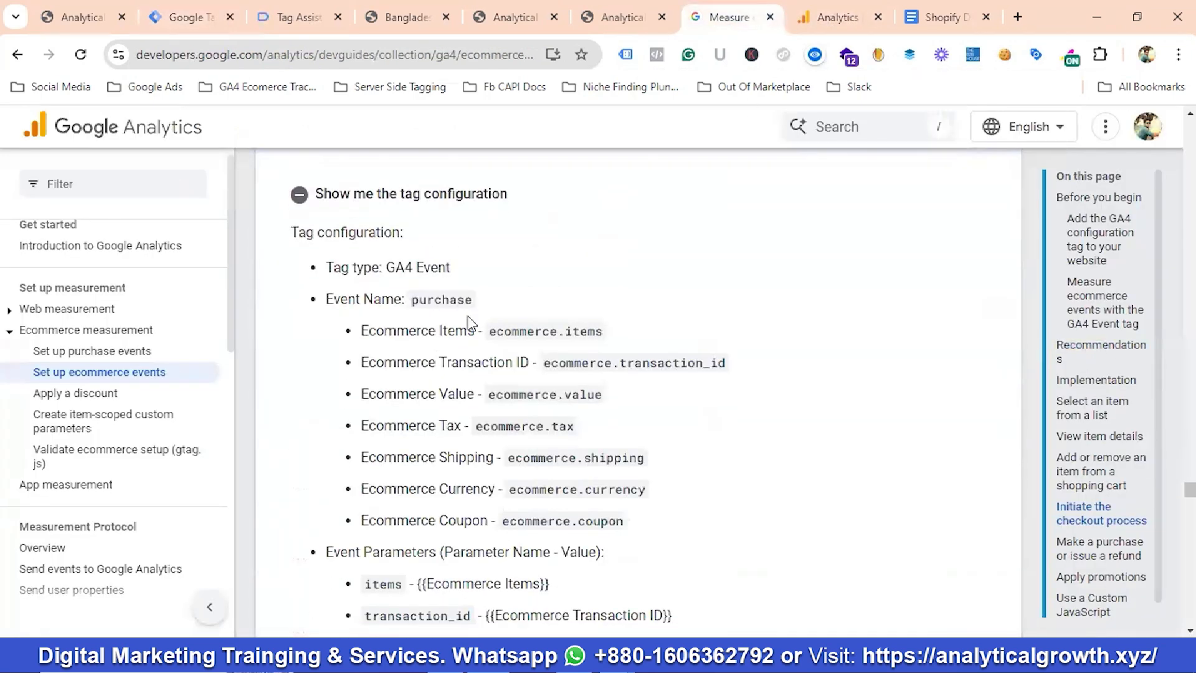
double_click(441, 302)
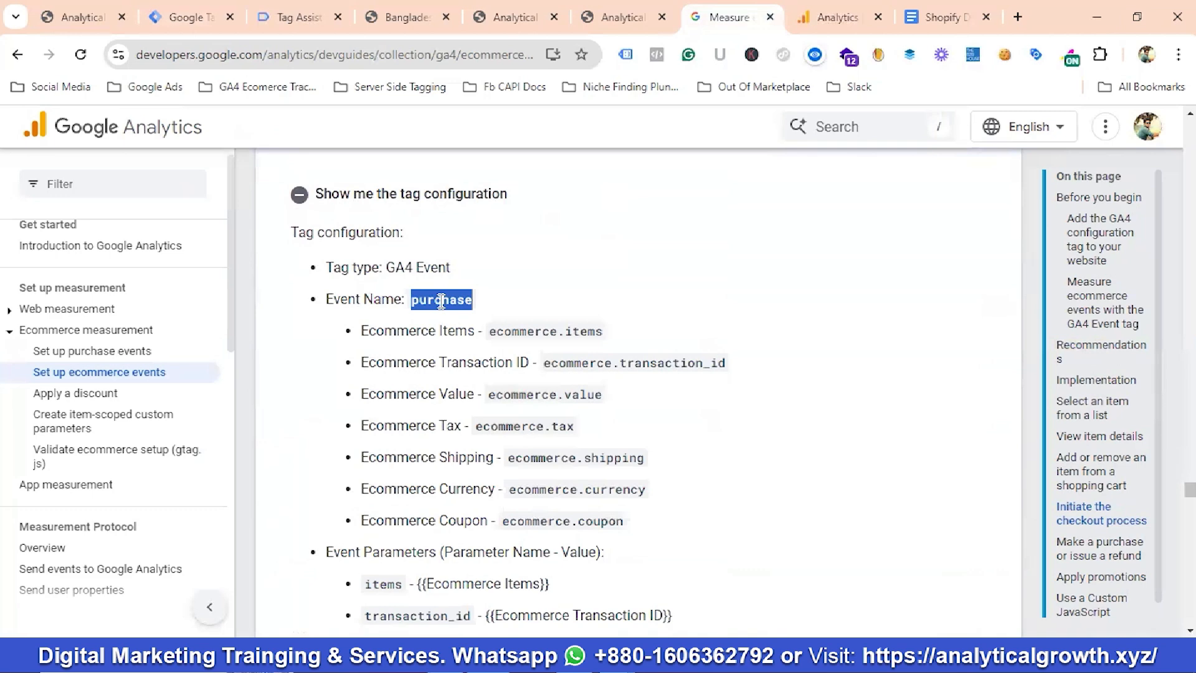
right_click(441, 302)
click(493, 322)
click(187, 17)
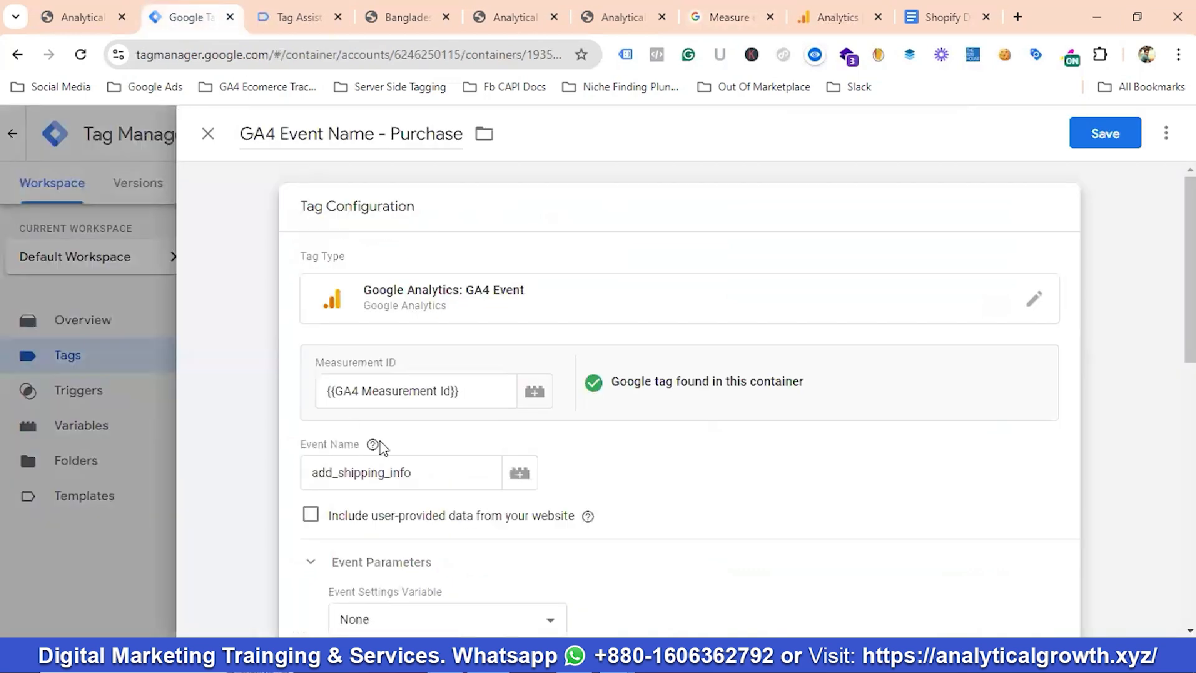
double_click(369, 479)
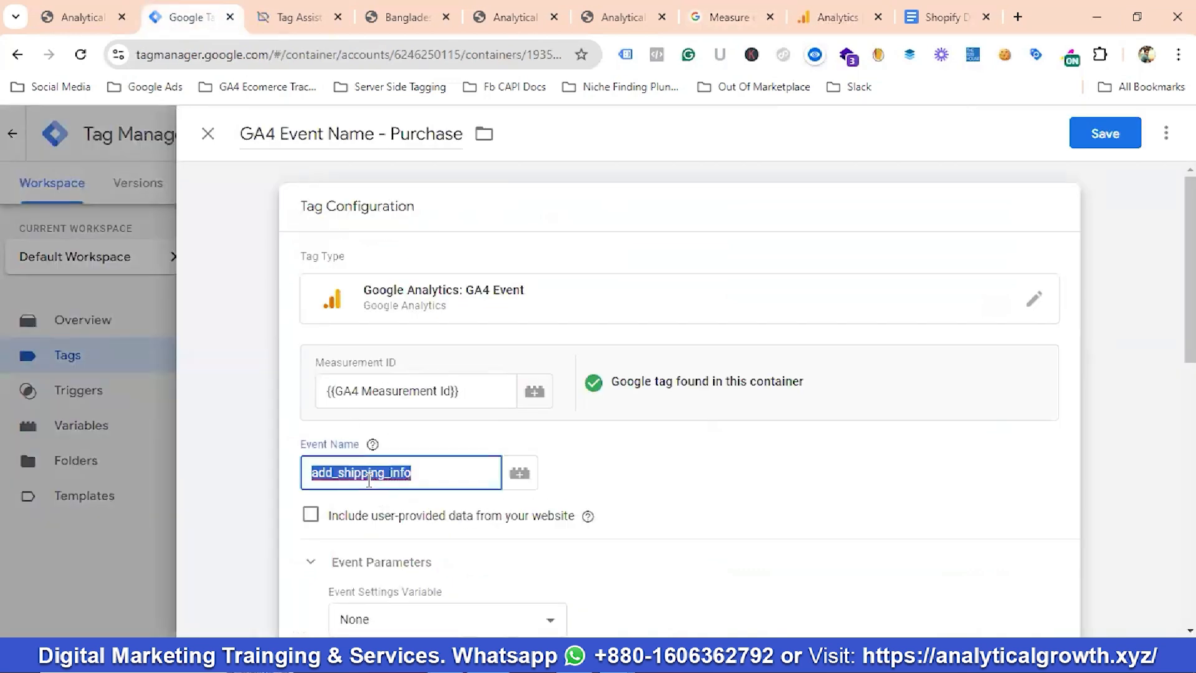
key(ctrl+v)
Step: Check the purchase event parameters in Google's guide and remove the shipping_tier parameter from the tag
scroll(386, 474, down, 5)
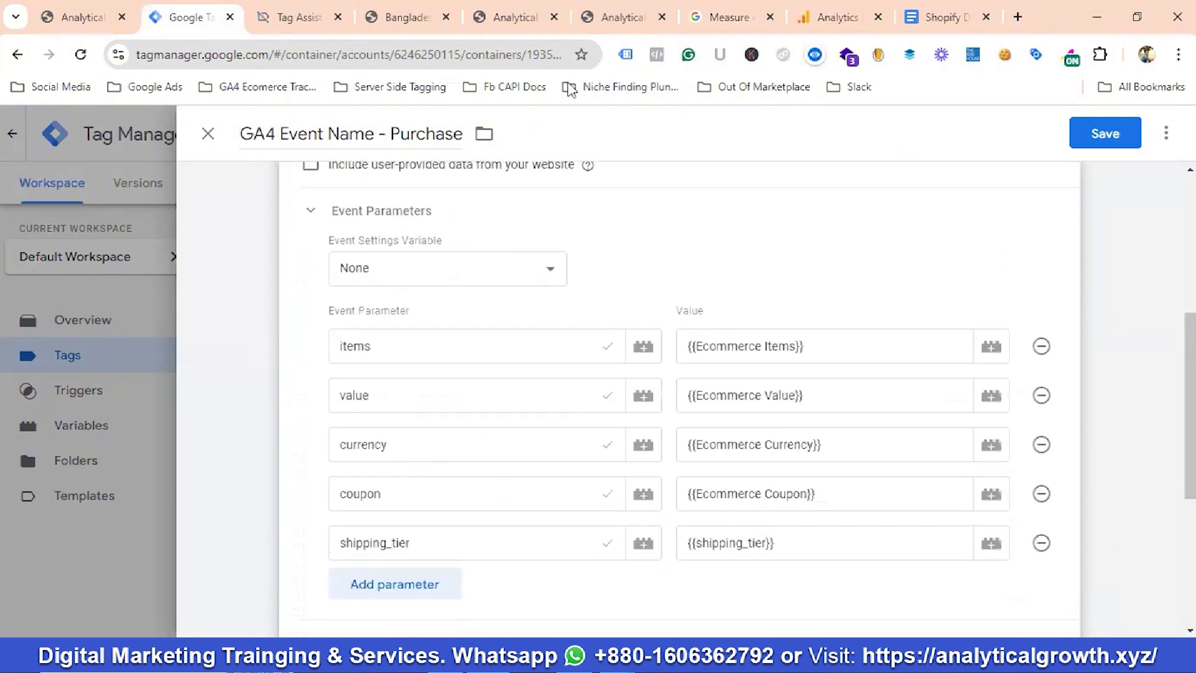
click(736, 22)
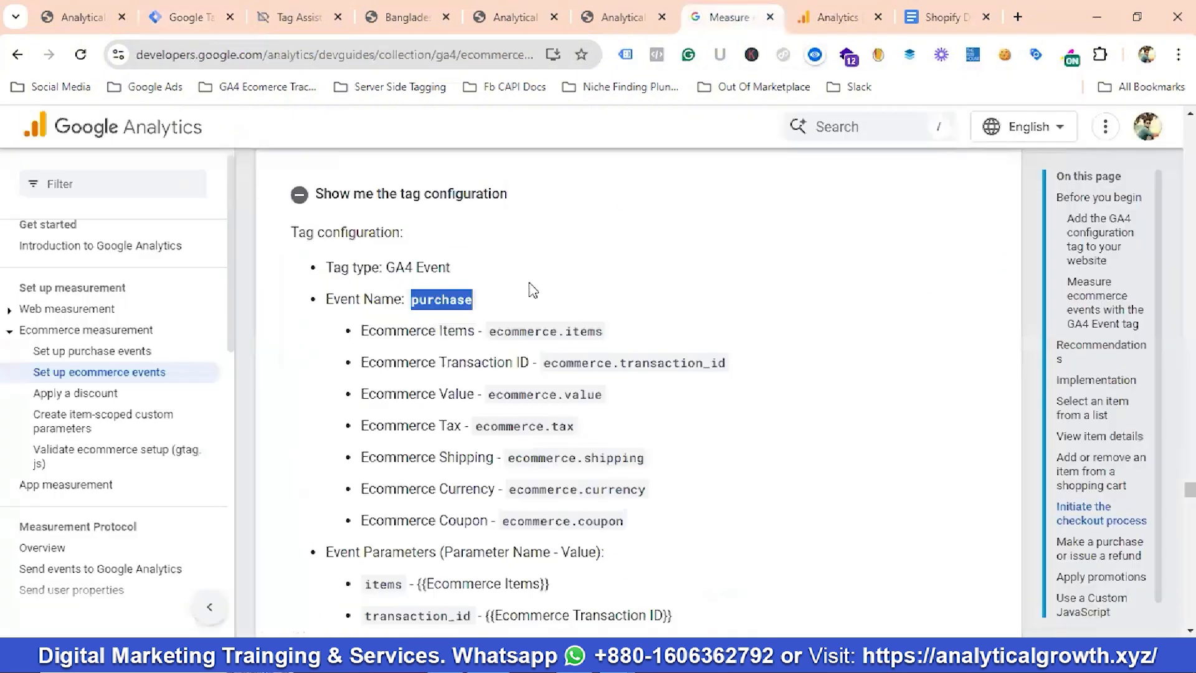
scroll(526, 289, down, 4)
scroll(462, 312, down, 2)
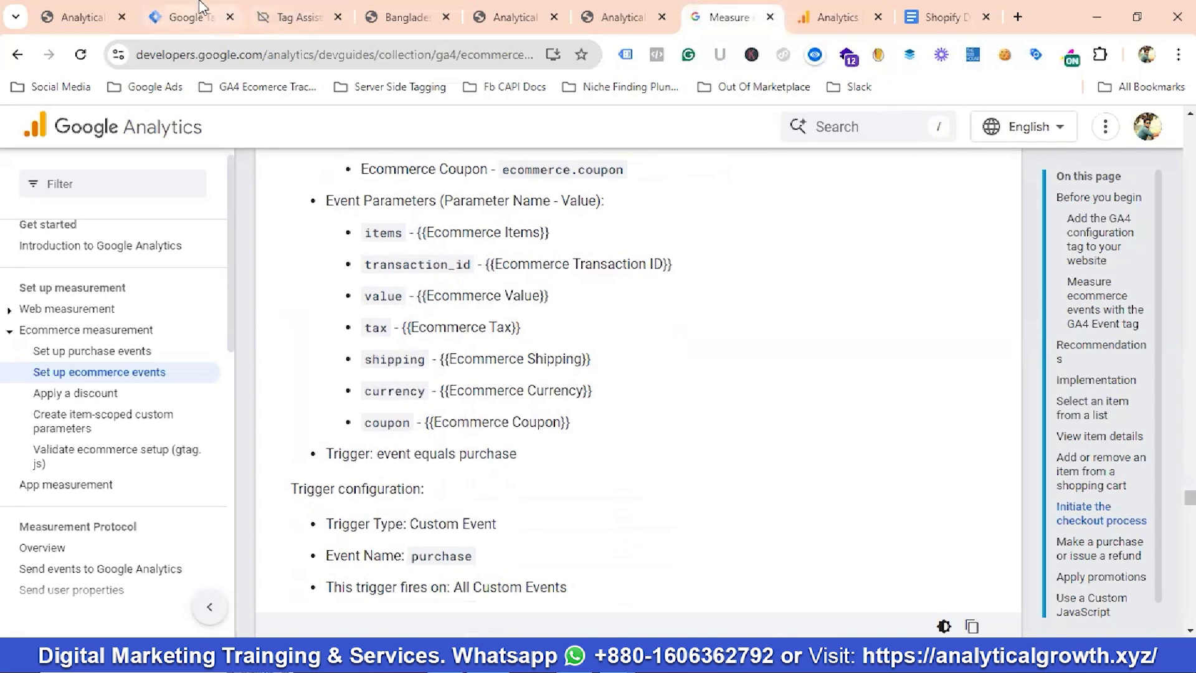
click(187, 17)
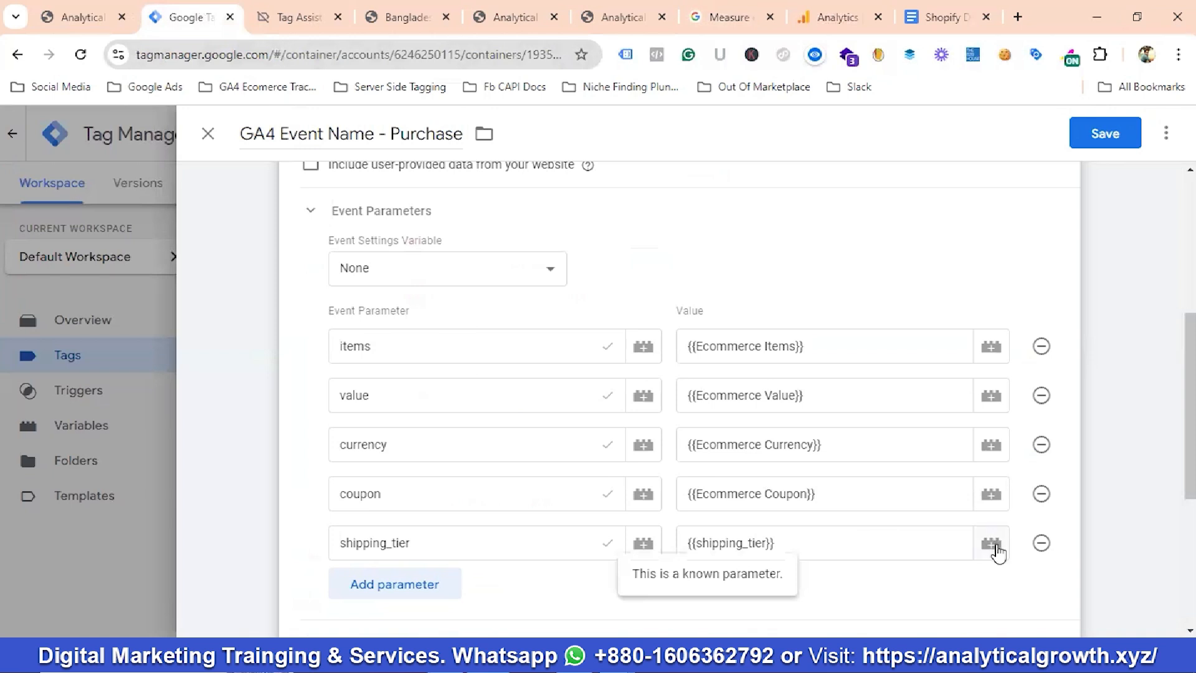
click(1041, 543)
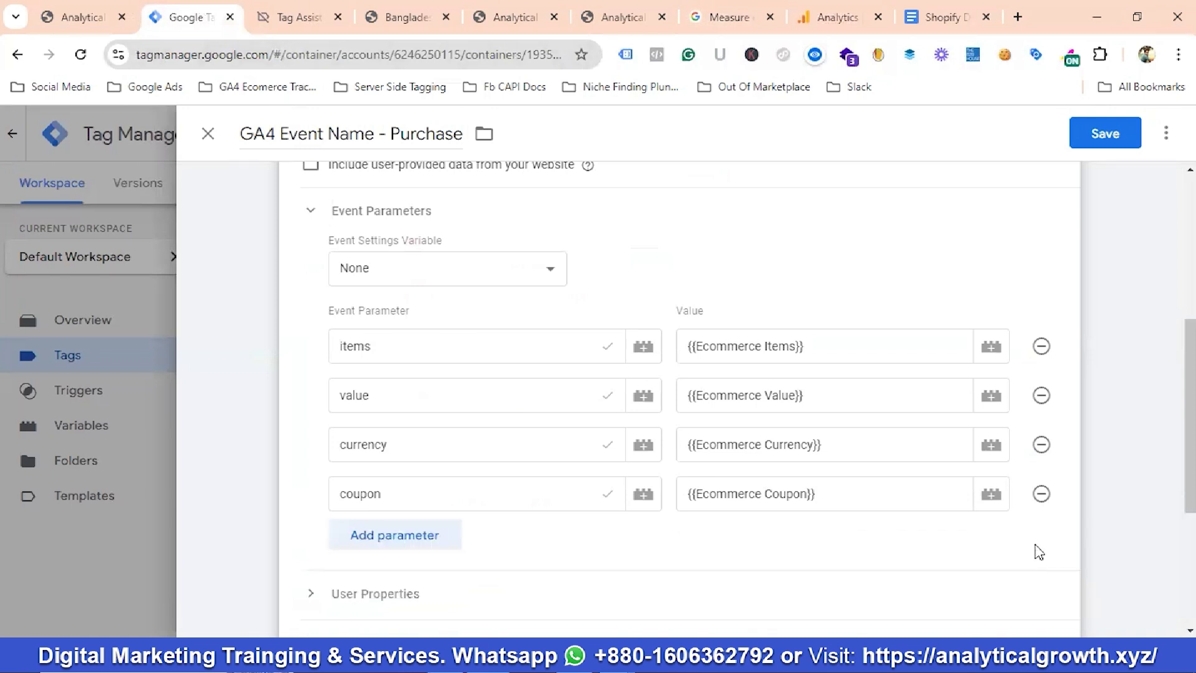
Step: Add an event parameter named transaction_id to the purchase tag, copying the name from Google's guide
click(401, 535)
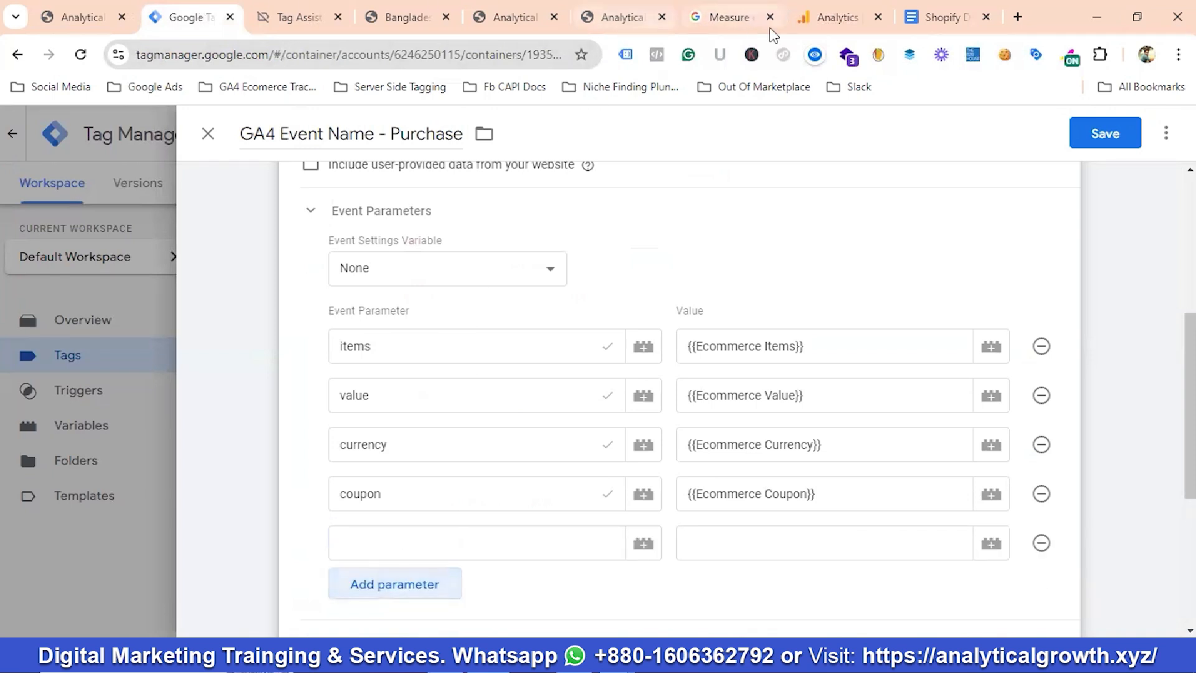
click(730, 18)
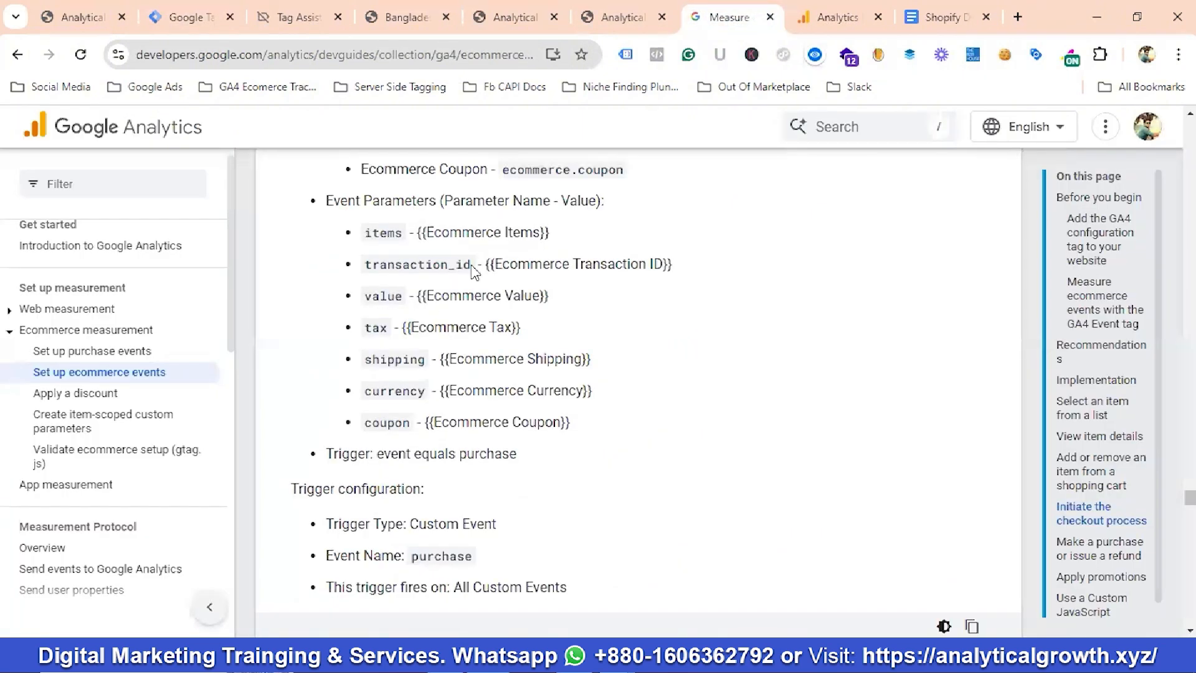
drag(471, 270, 360, 270)
right_click(389, 265)
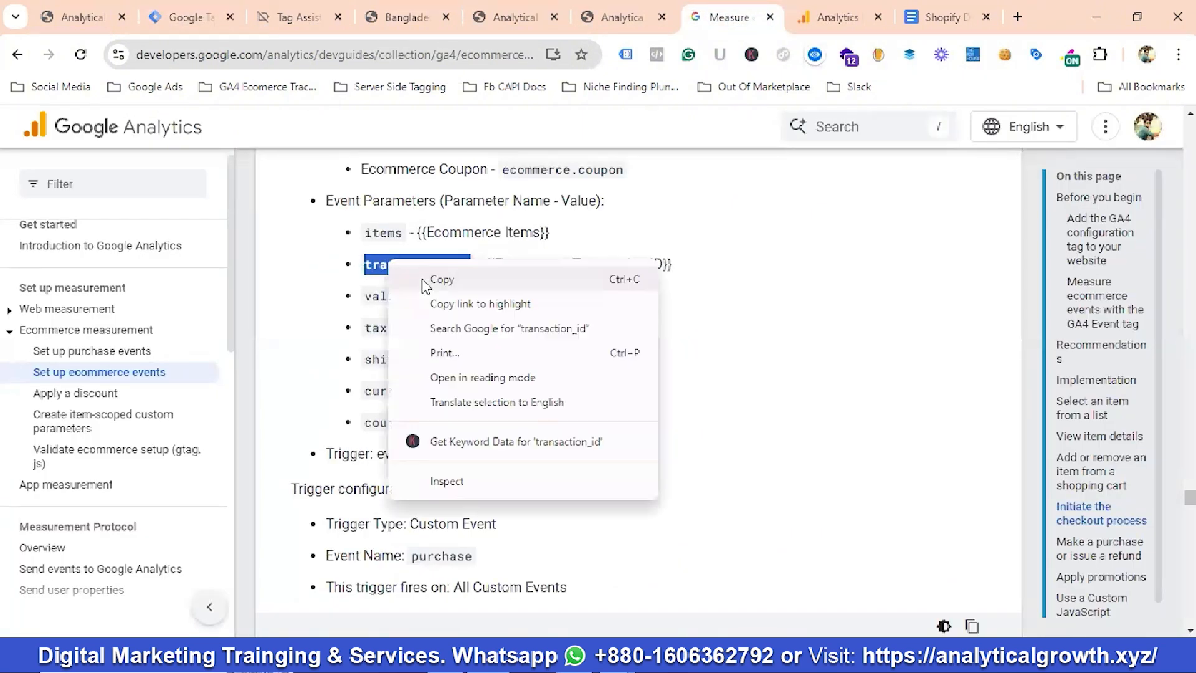
click(443, 280)
click(186, 17)
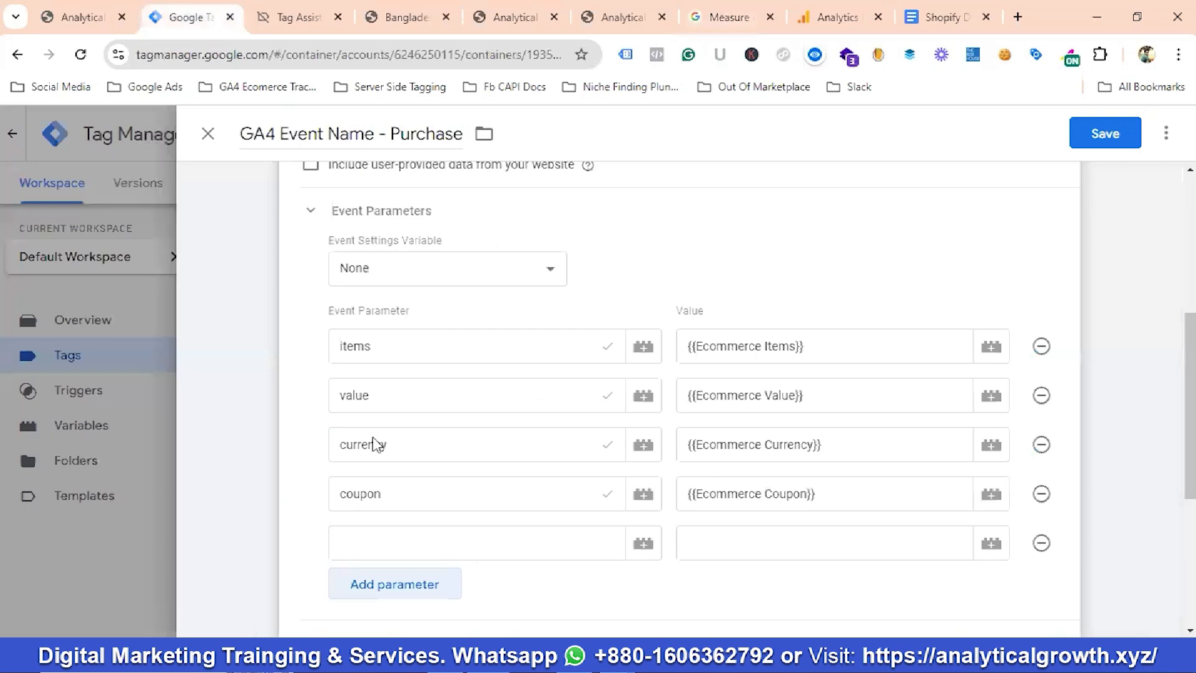
click(373, 541)
key(ctrl+v)
Step: Add an event parameter named tax below transaction_id, copying the name from Google's guide
click(395, 596)
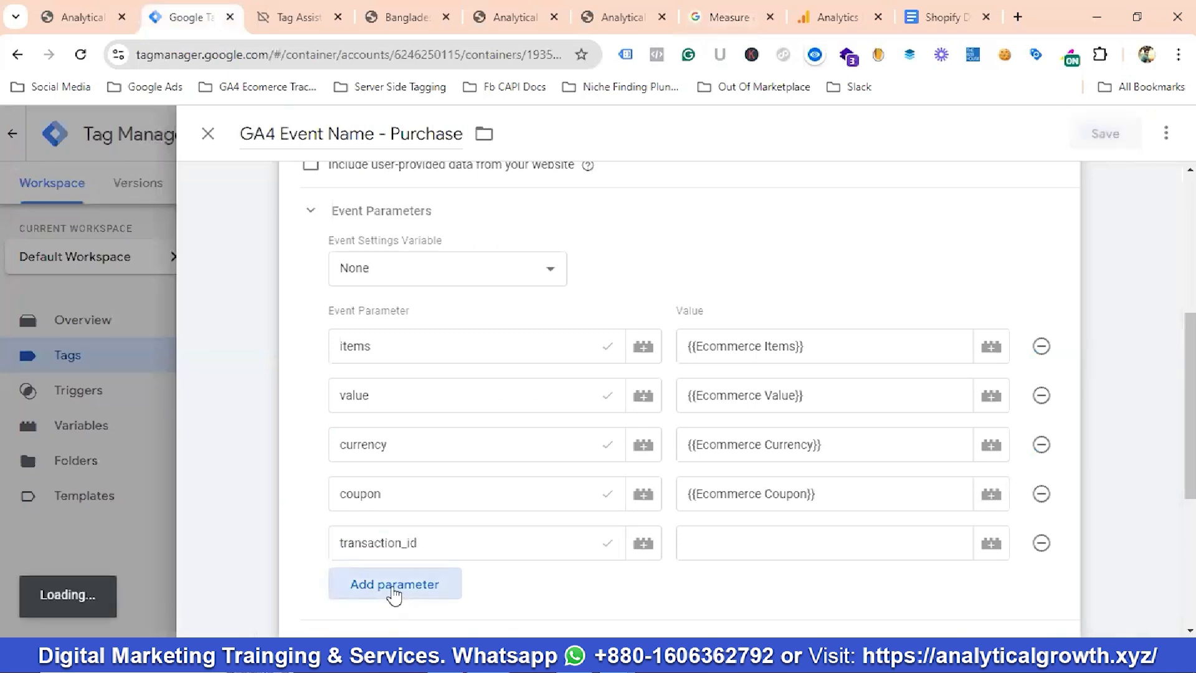
scroll(444, 380, down, 1)
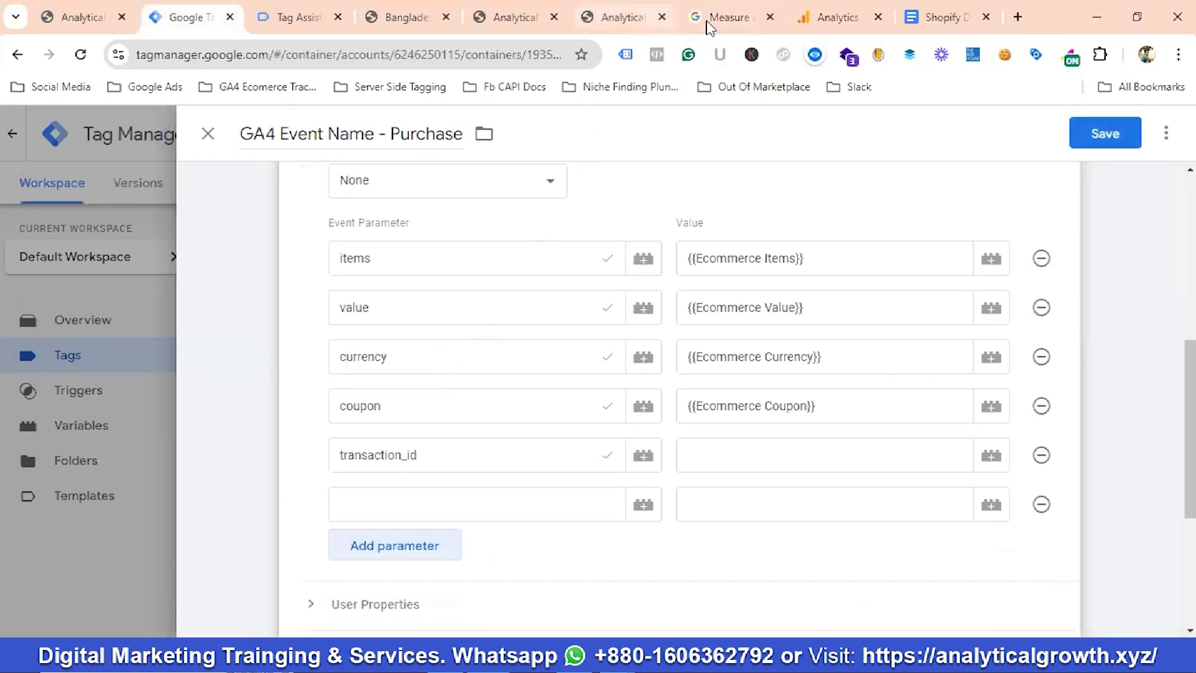
click(725, 17)
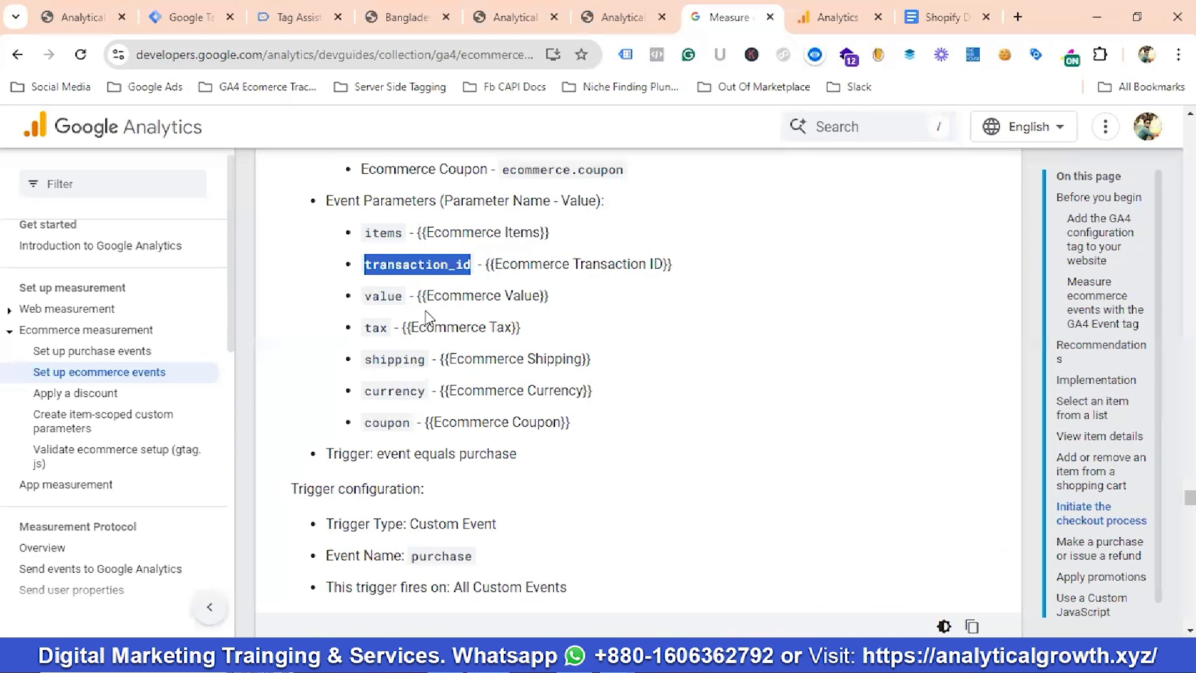
double_click(373, 328)
right_click(372, 339)
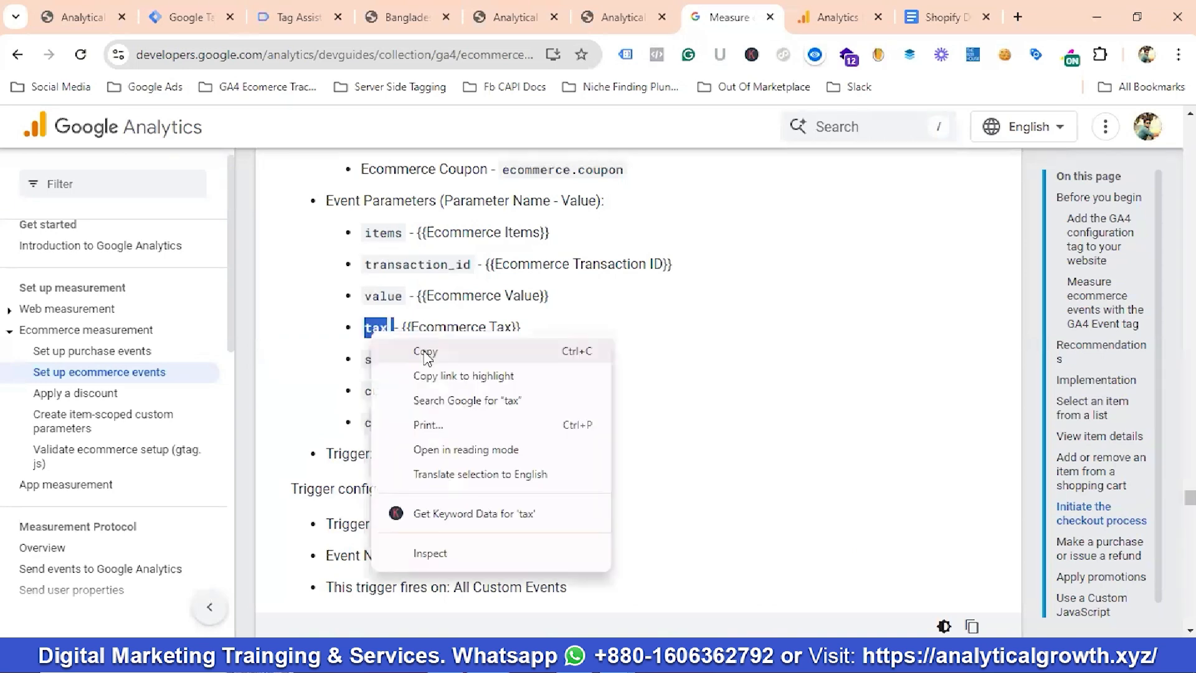
click(425, 352)
click(189, 17)
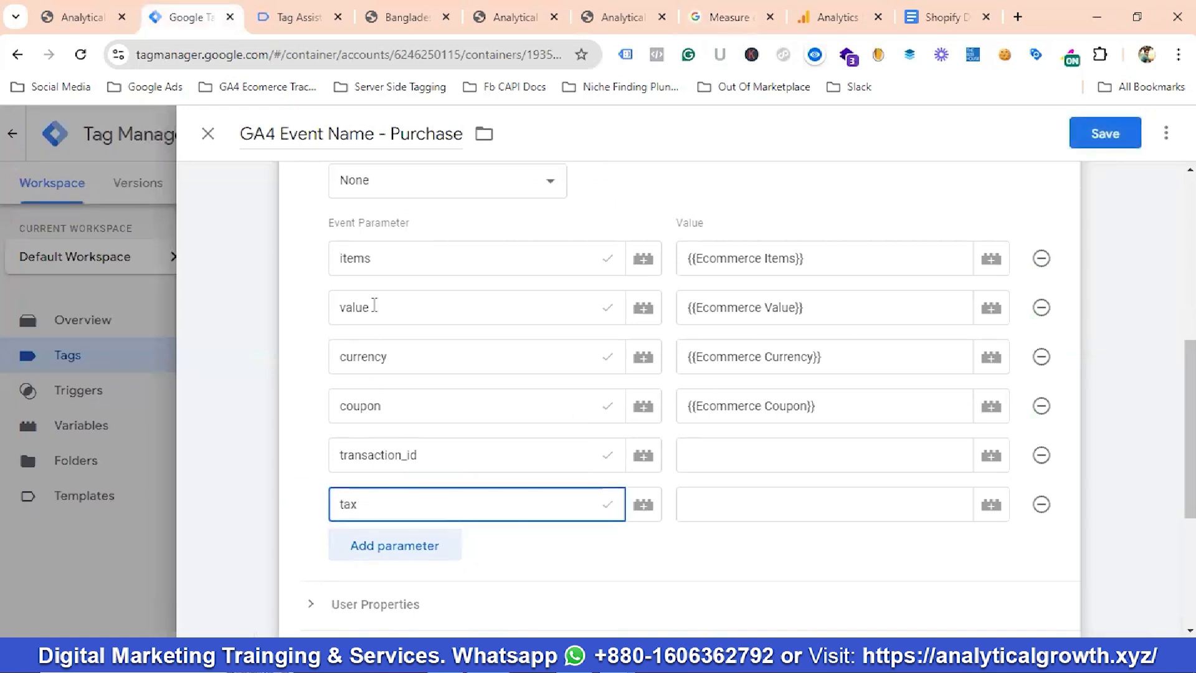
Step: Add an event parameter named shipping below tax, copying the name from Google's guide
click(746, 21)
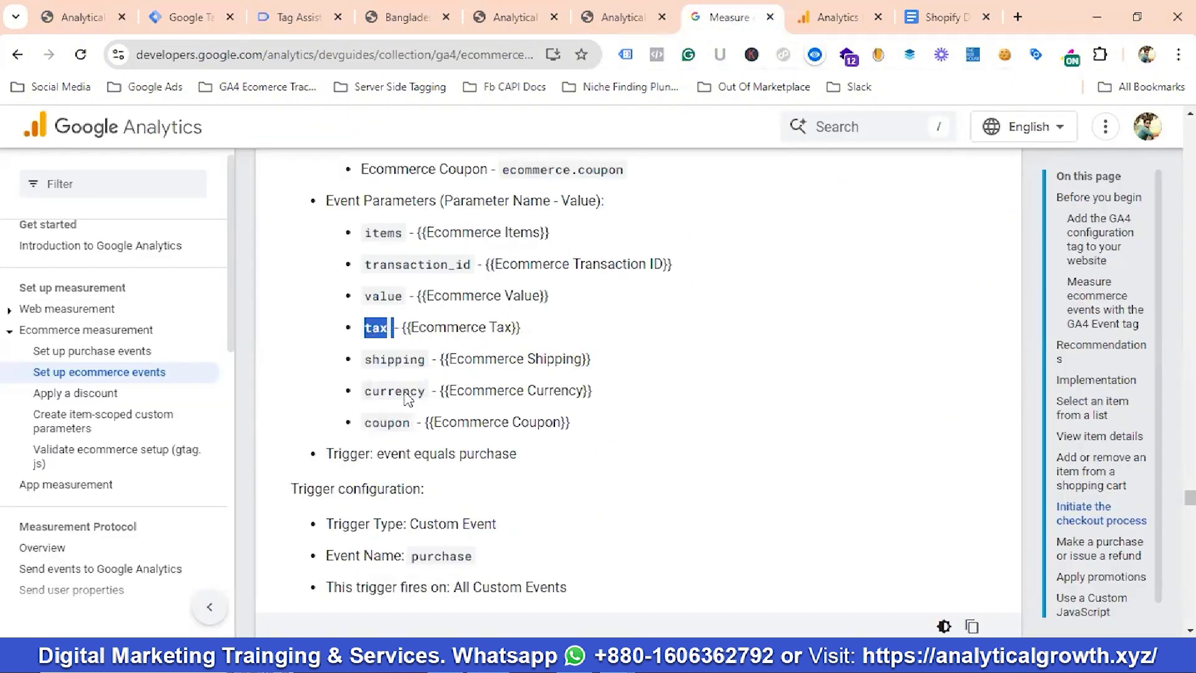
double_click(391, 360)
right_click(391, 365)
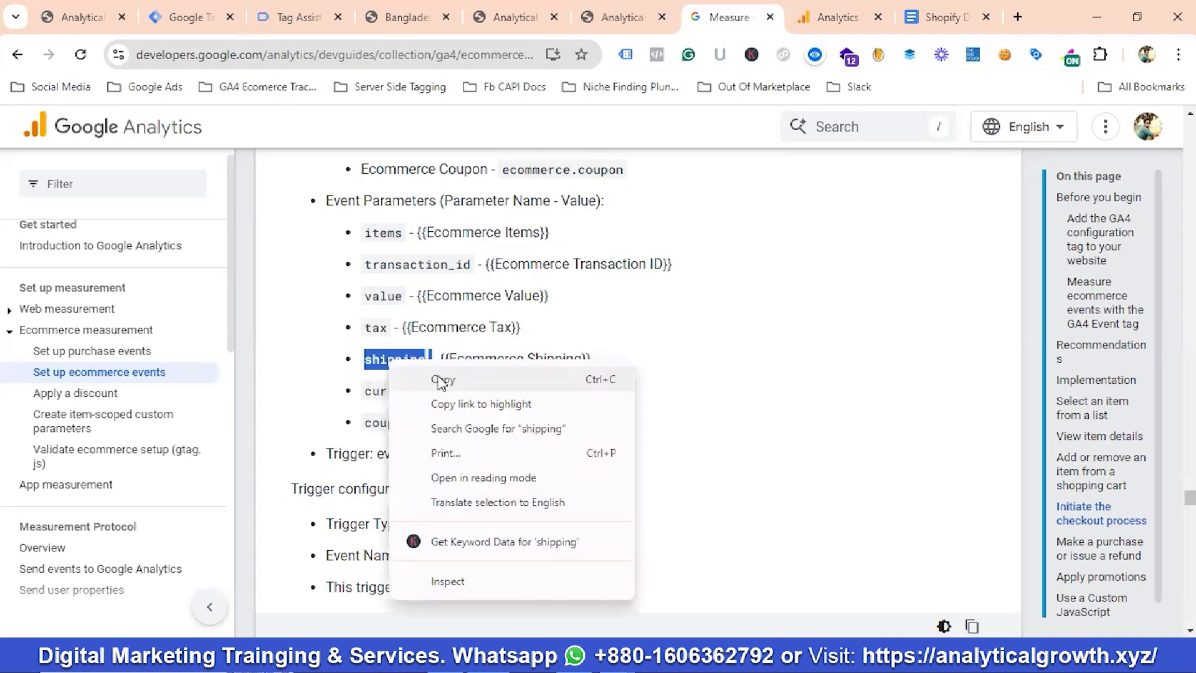
click(189, 18)
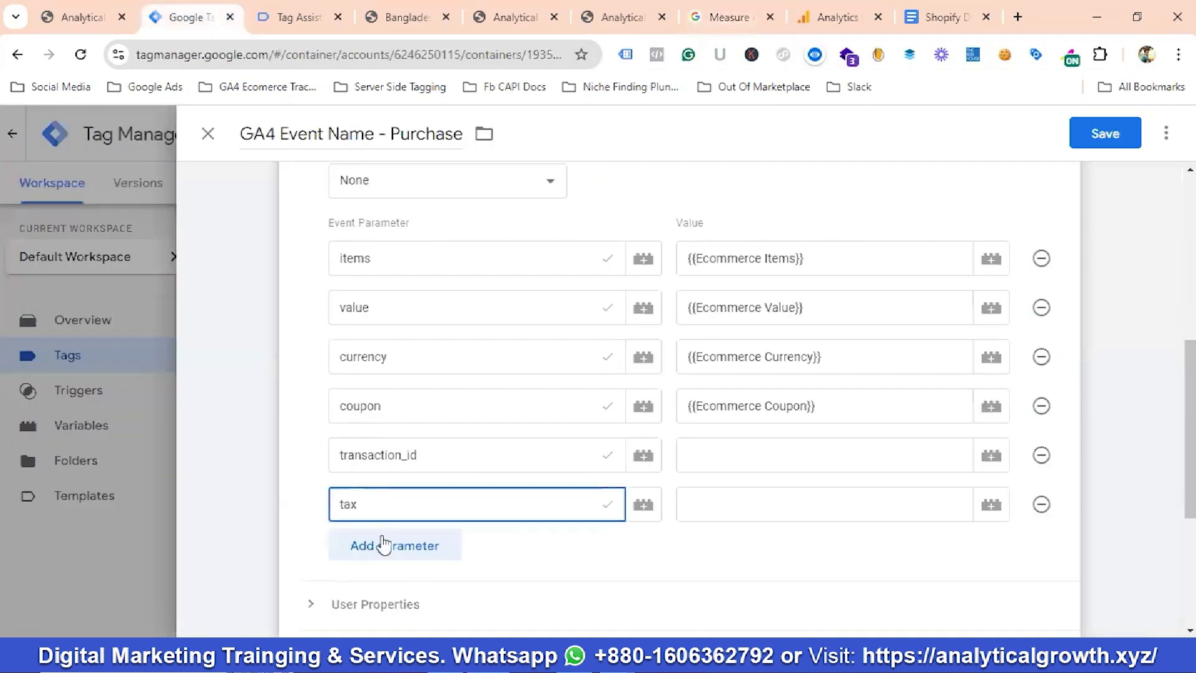
click(383, 546)
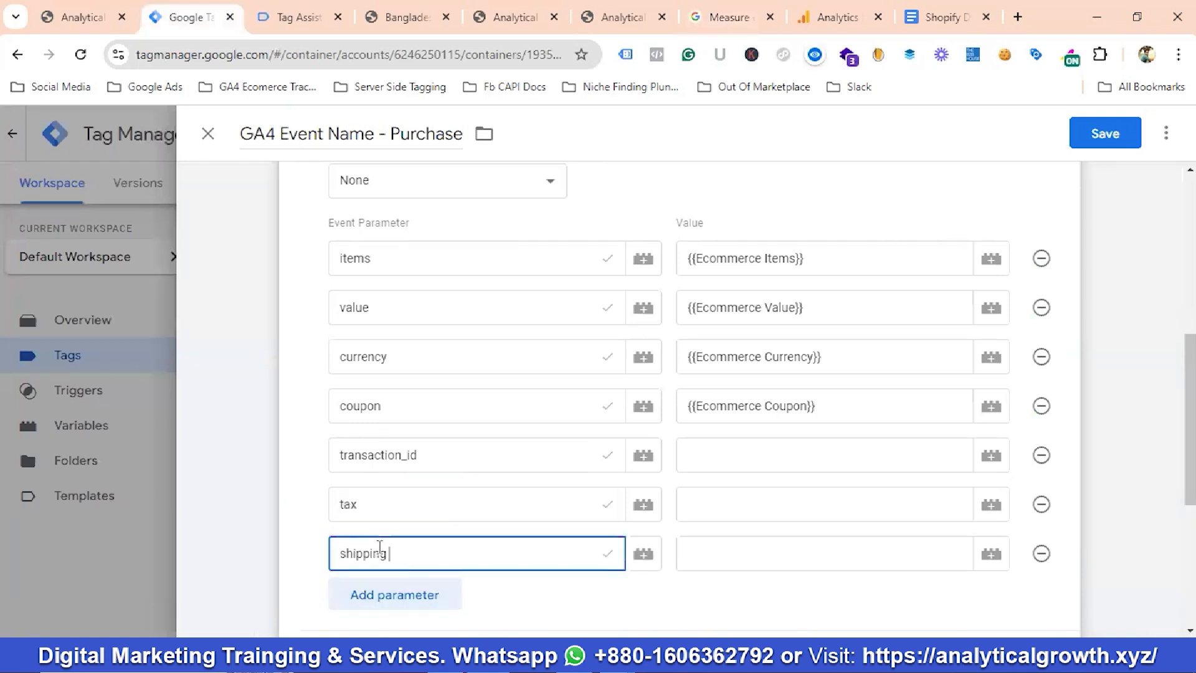
Step: Assign the Ecommerce Transaction ID variable as the value of the transaction_id parameter
scroll(623, 307, down, 3)
click(694, 281)
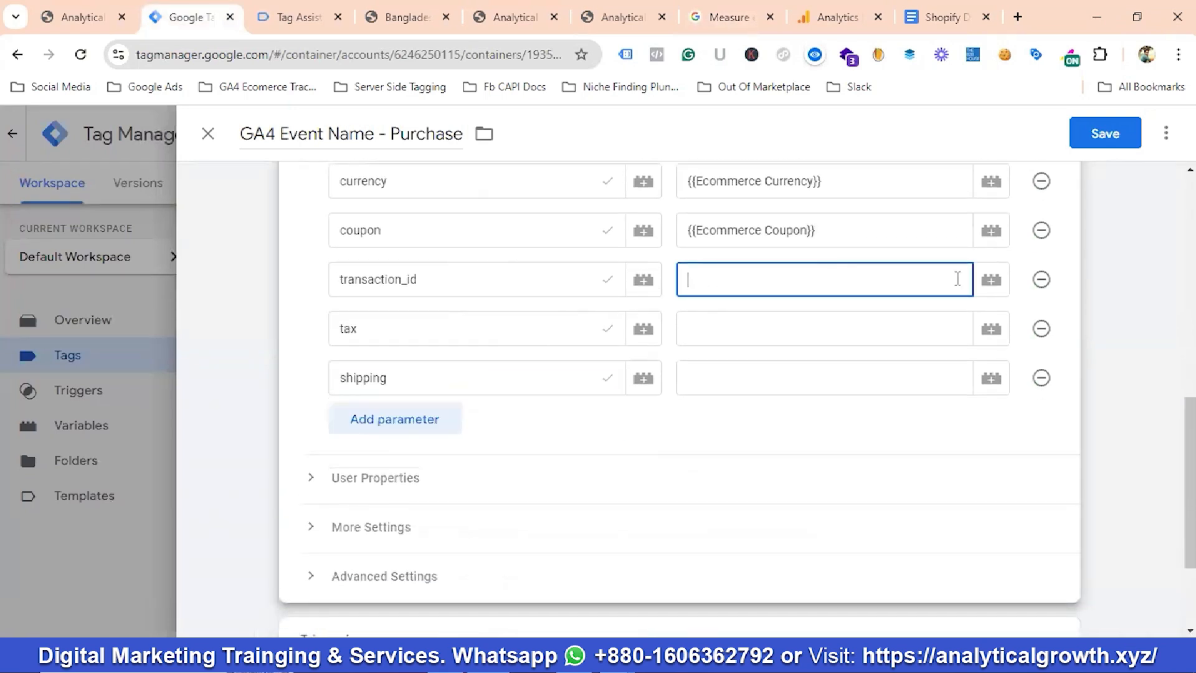
click(991, 282)
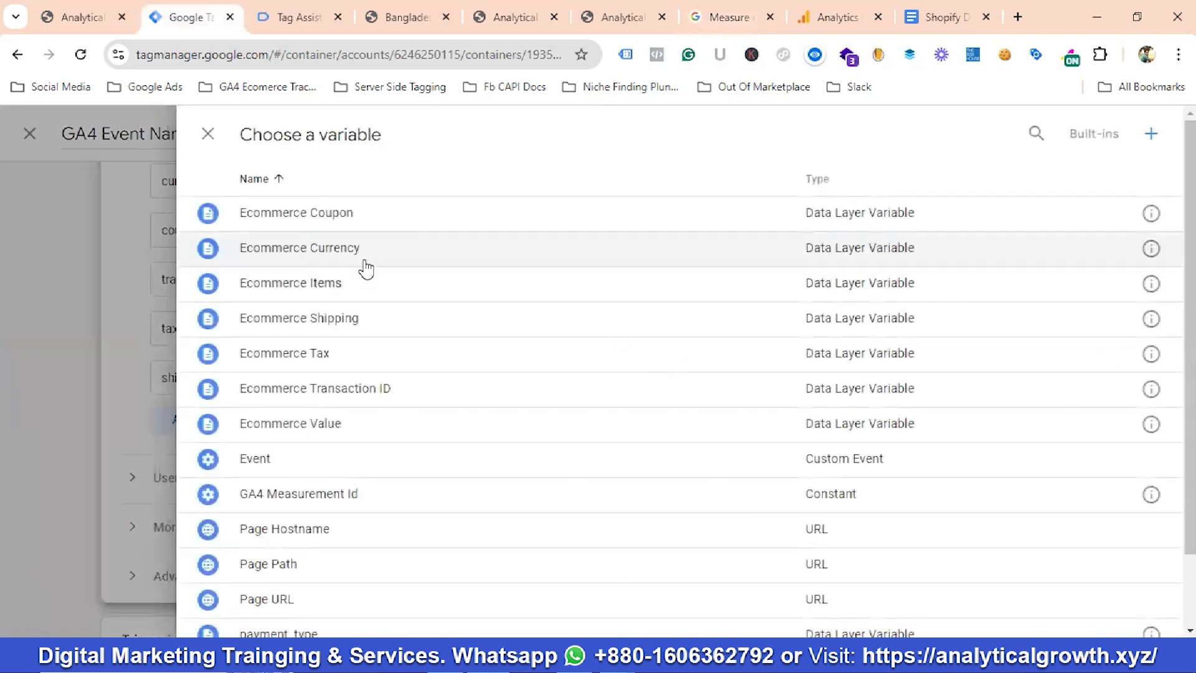
click(337, 396)
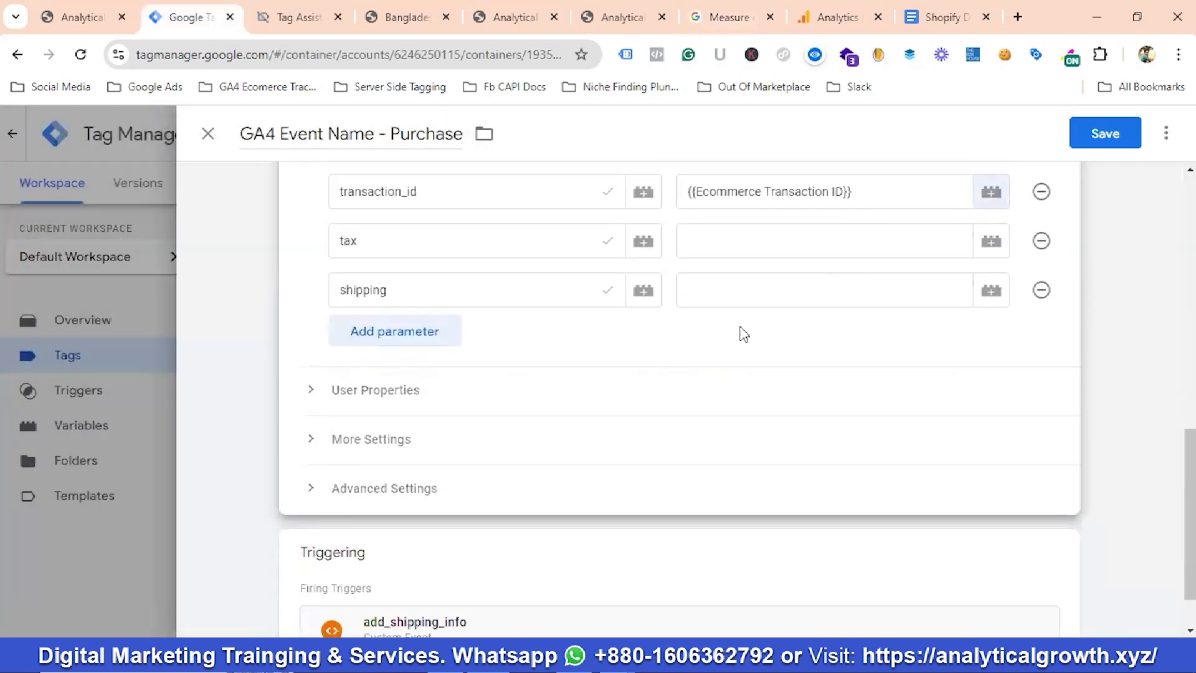
Step: Assign the Ecommerce Tax variable to the tax parameter and the Ecommerce Shipping variable to the shipping parameter
click(893, 239)
click(991, 241)
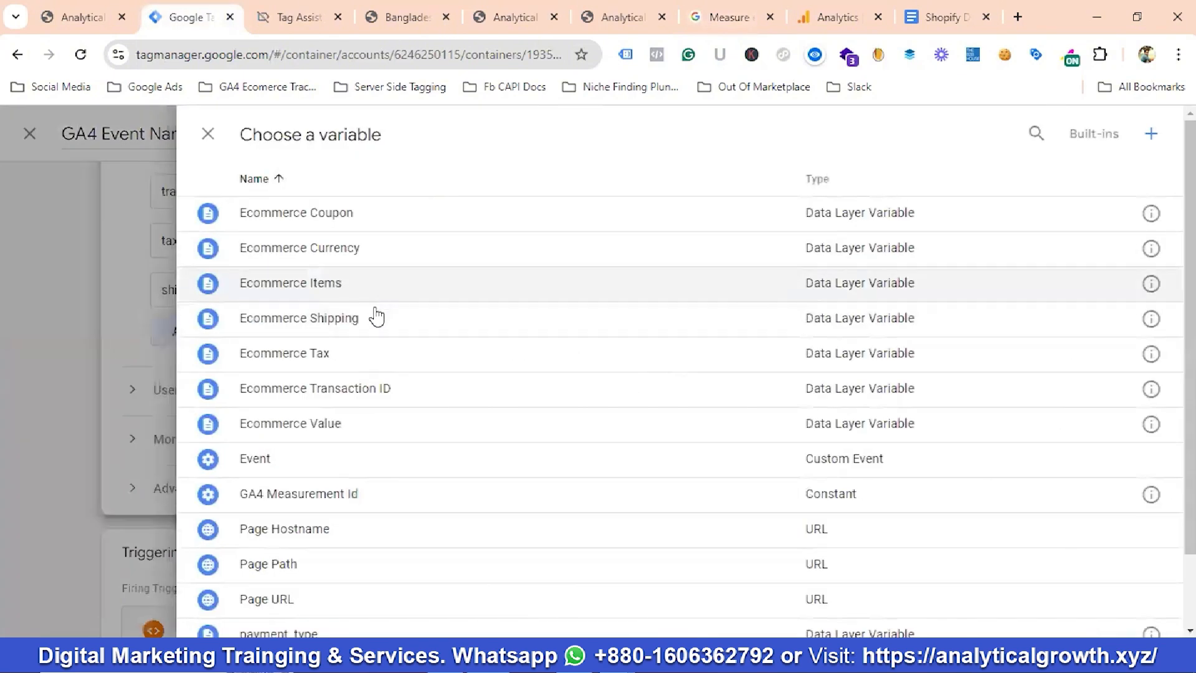
click(310, 353)
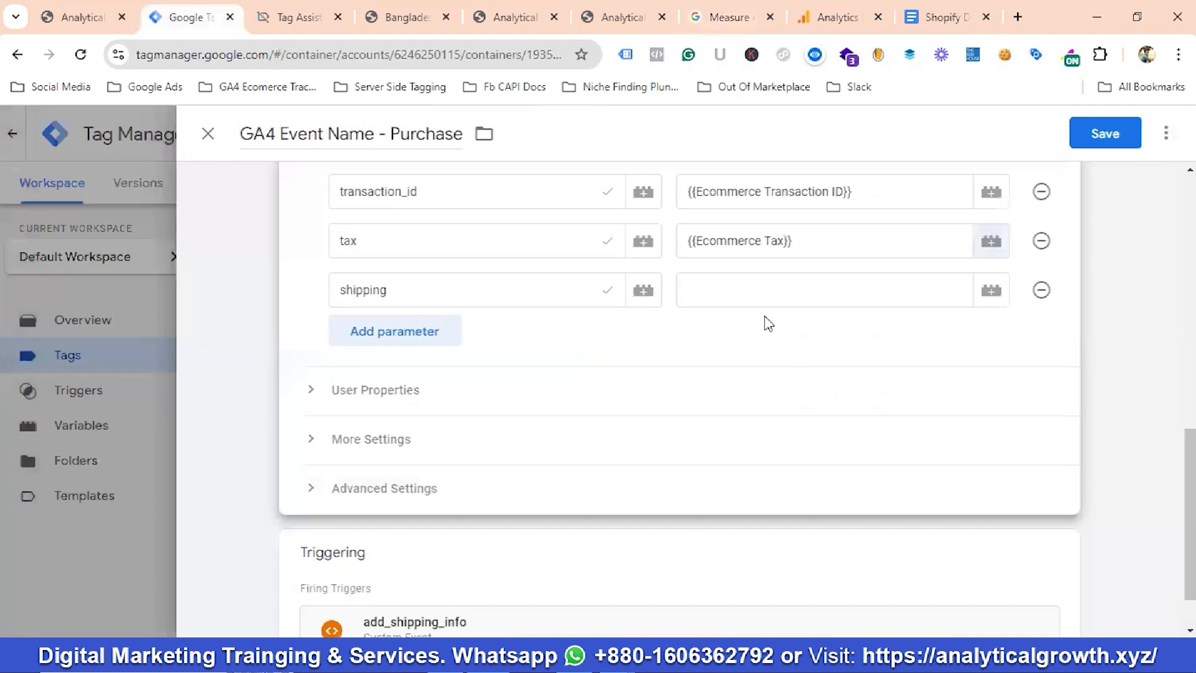
click(770, 292)
click(982, 291)
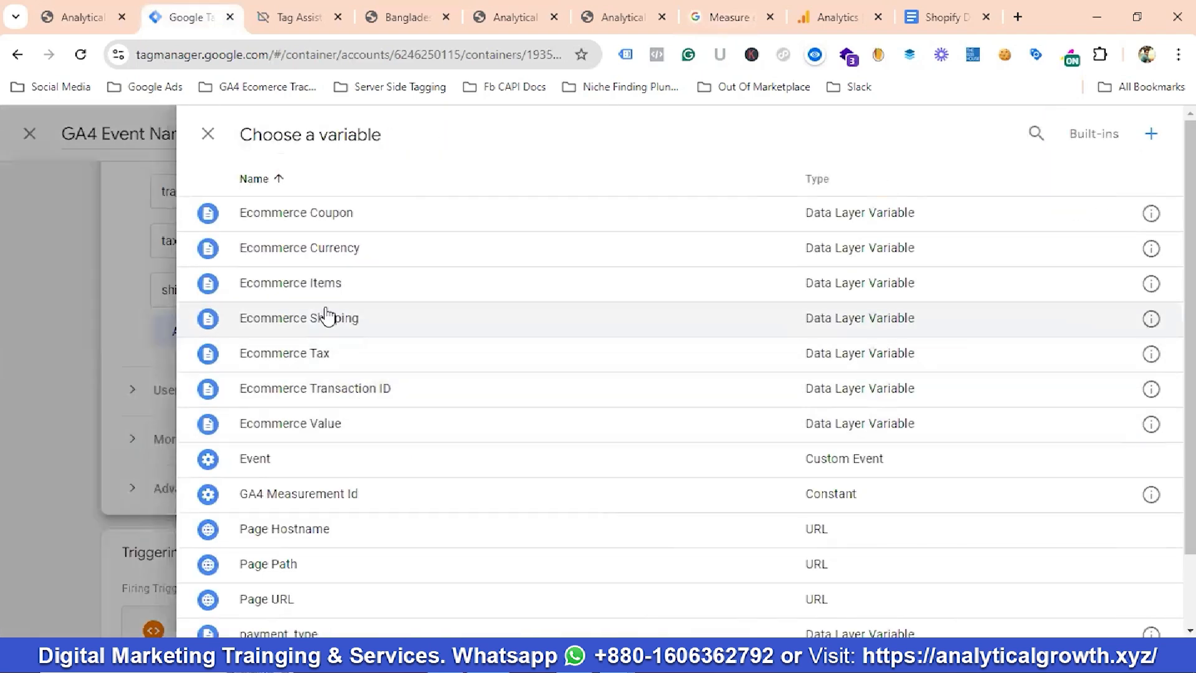
click(337, 324)
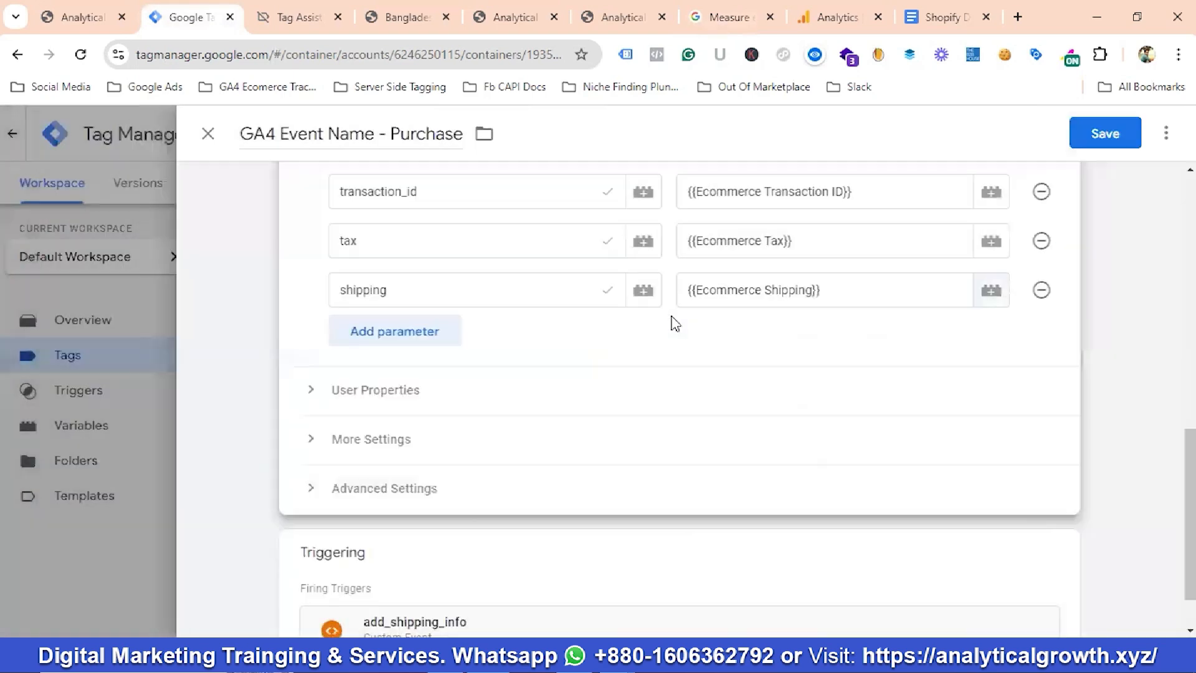
scroll(473, 349, down, 1)
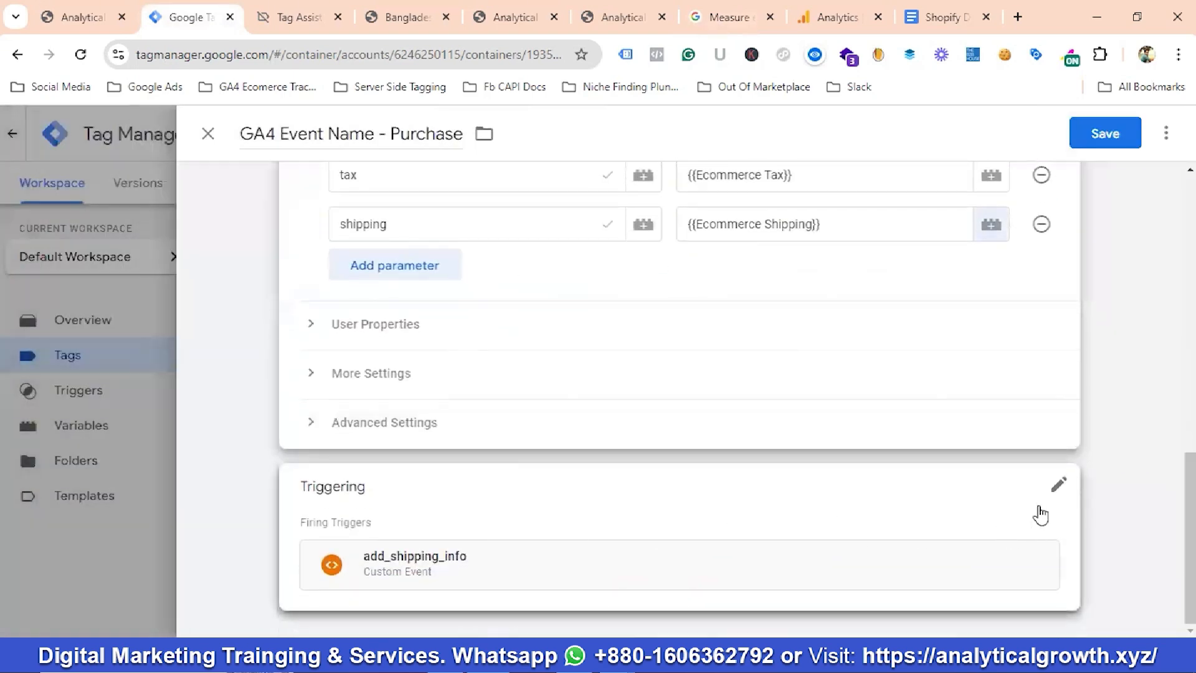
Step: Replace the purchase tag's add_shipping_info trigger with the purchase custom event trigger and save the tag
click(1069, 489)
click(1037, 527)
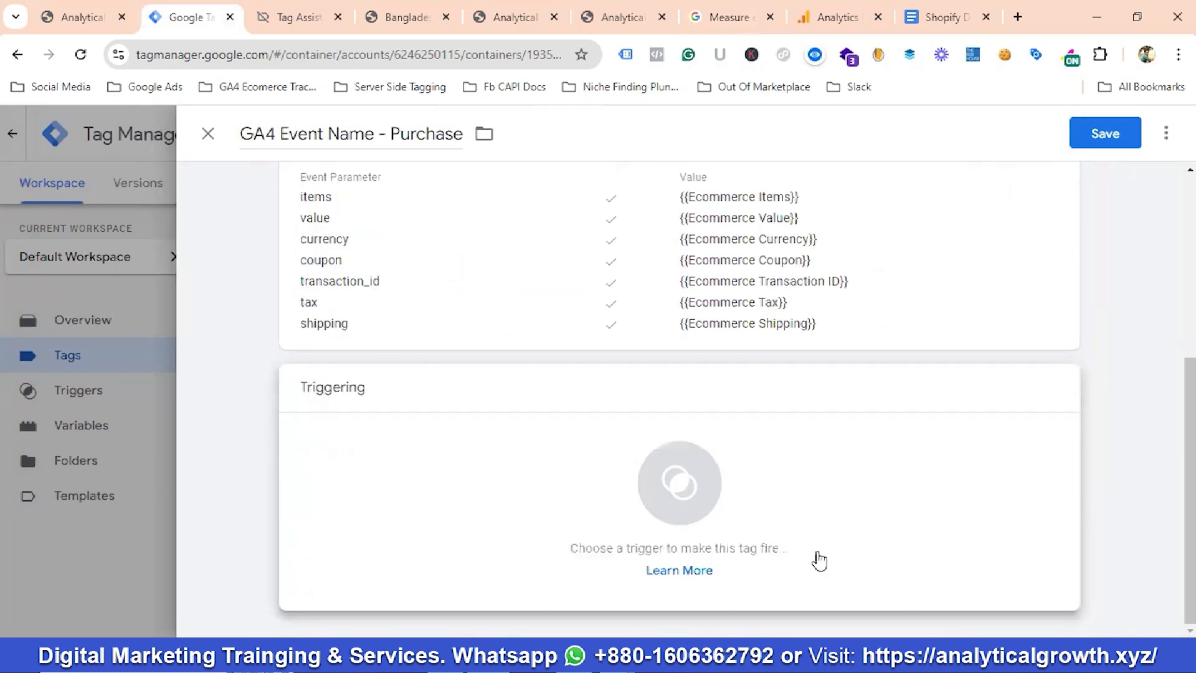
click(561, 520)
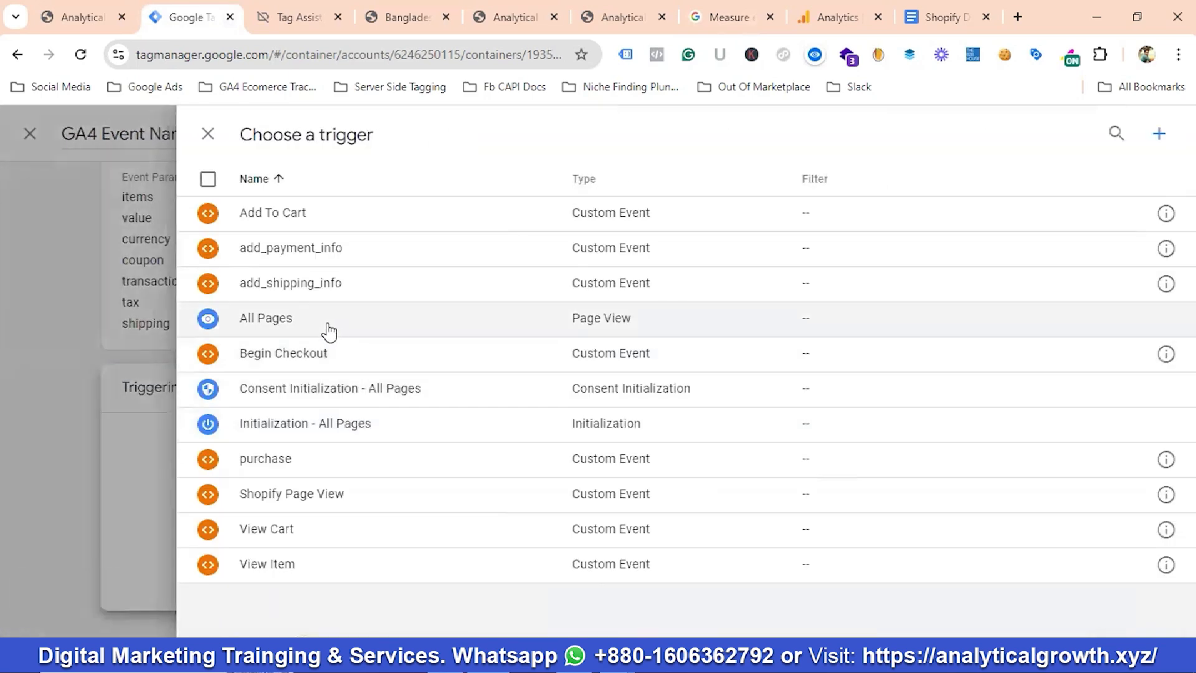
click(278, 462)
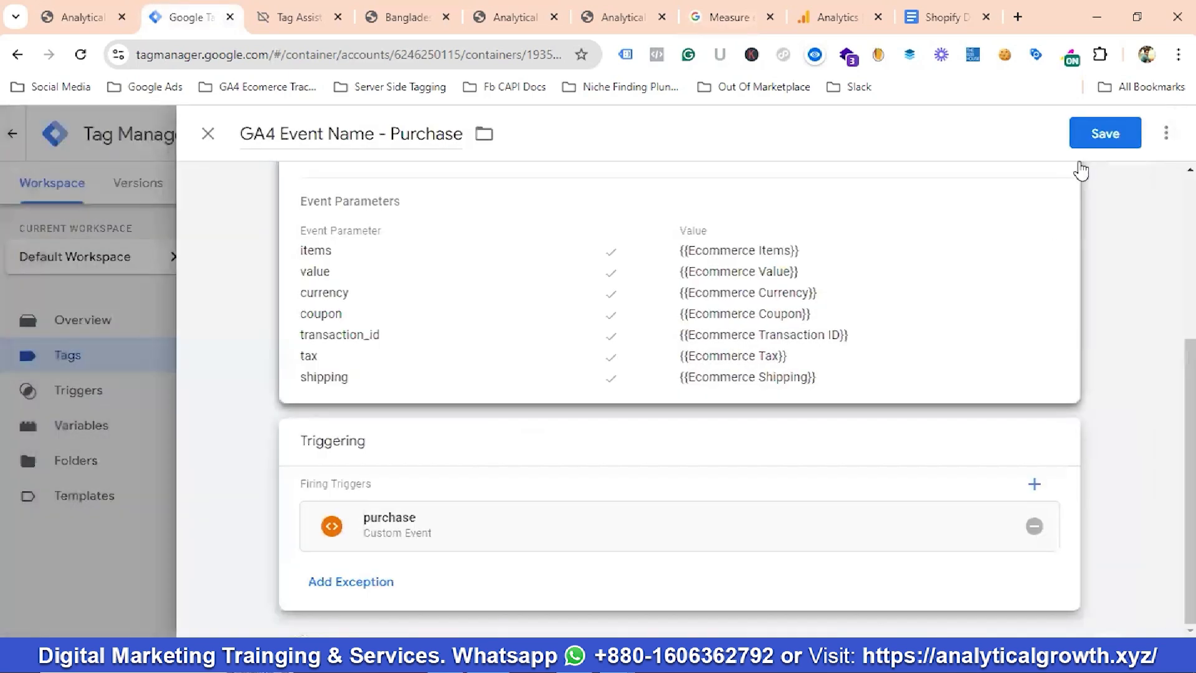
click(1104, 147)
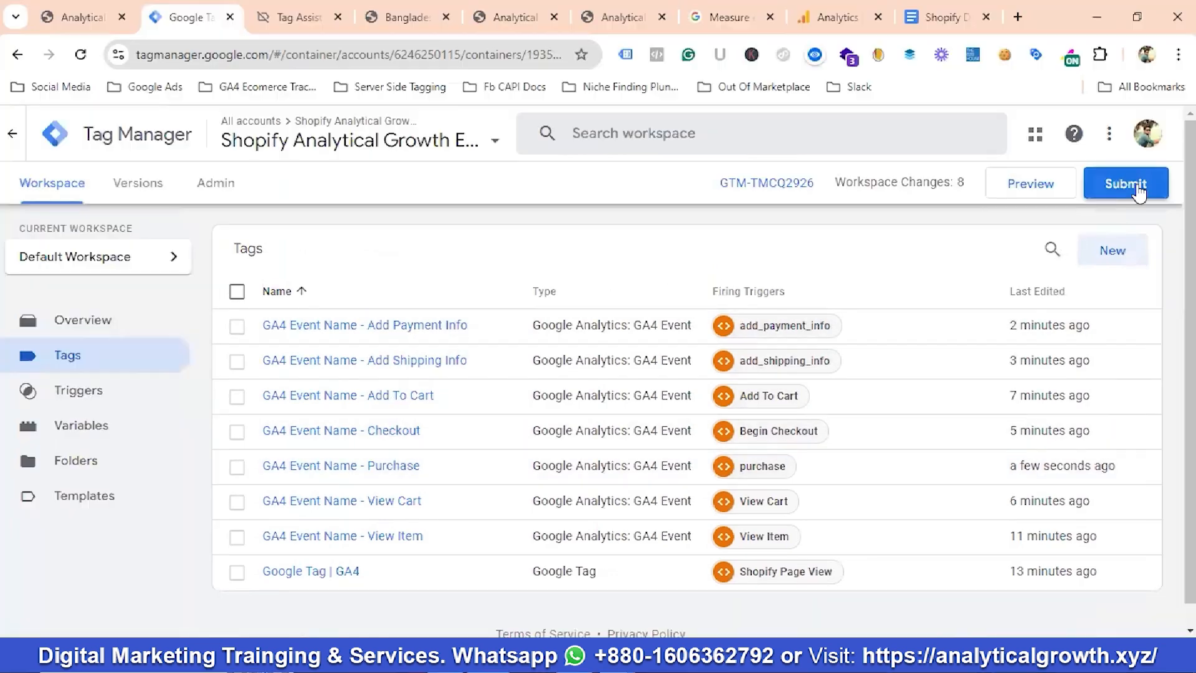
Step: Submit and publish the workspace changes without a version name or description, then close the version summary
click(1124, 185)
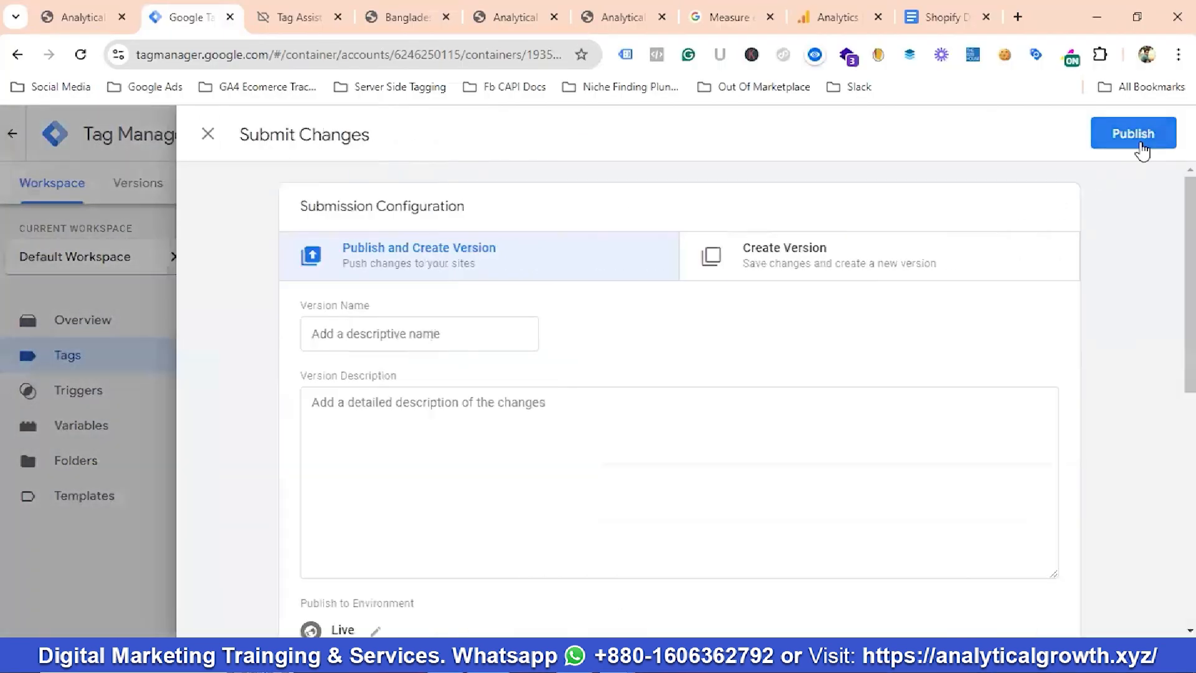
click(1142, 149)
click(831, 595)
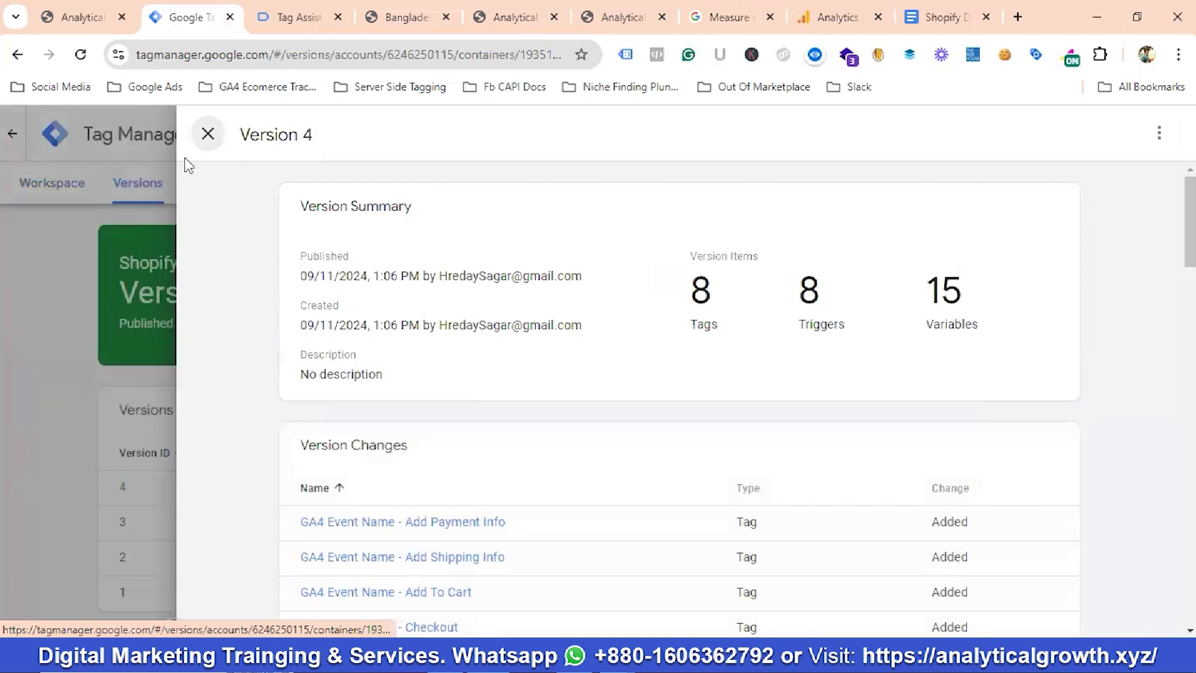
click(209, 134)
Step: Return to the container's workspace and launch preview mode
click(62, 188)
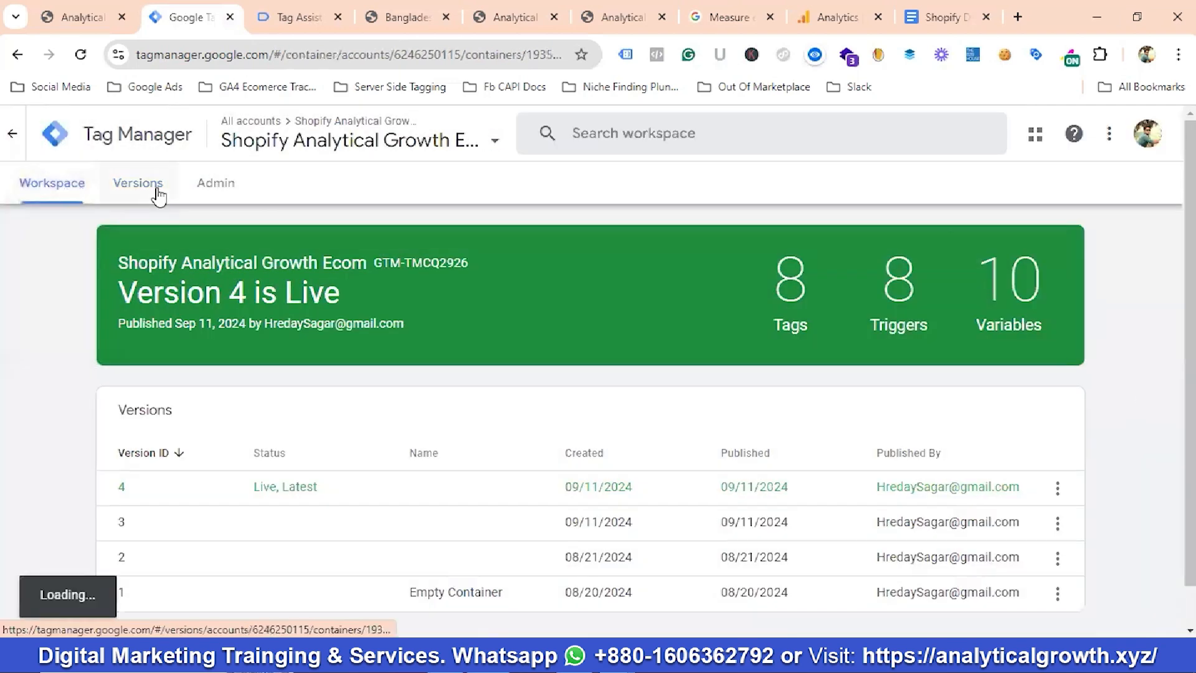
click(139, 183)
click(70, 194)
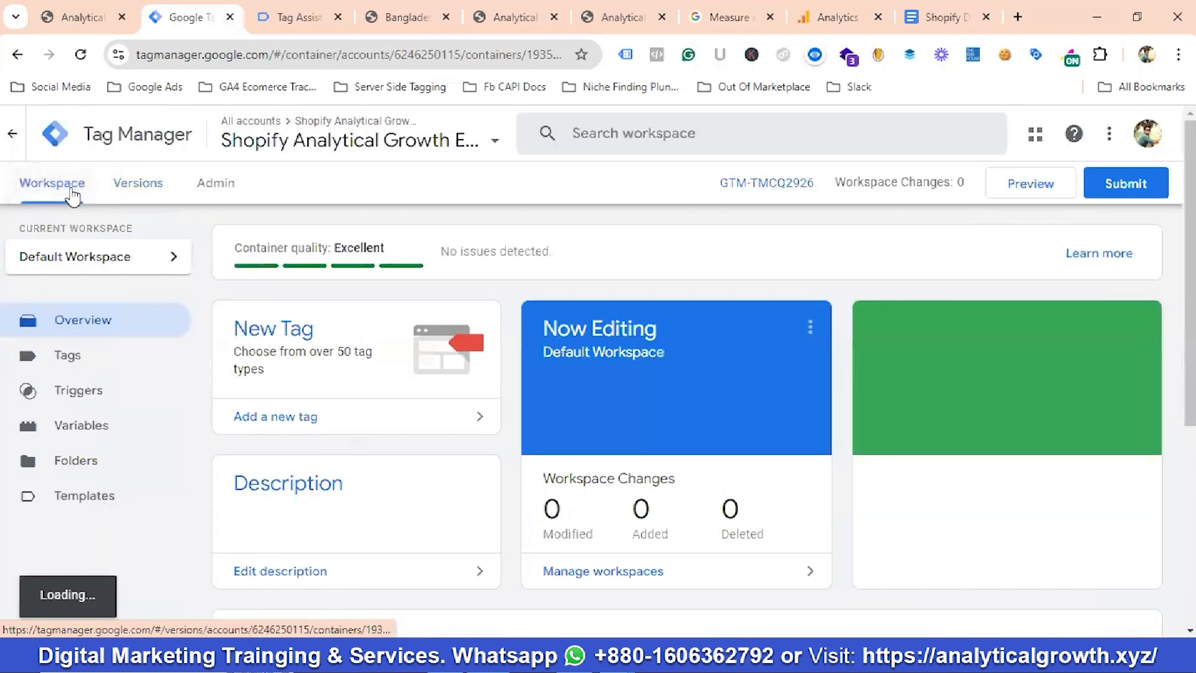
click(1031, 189)
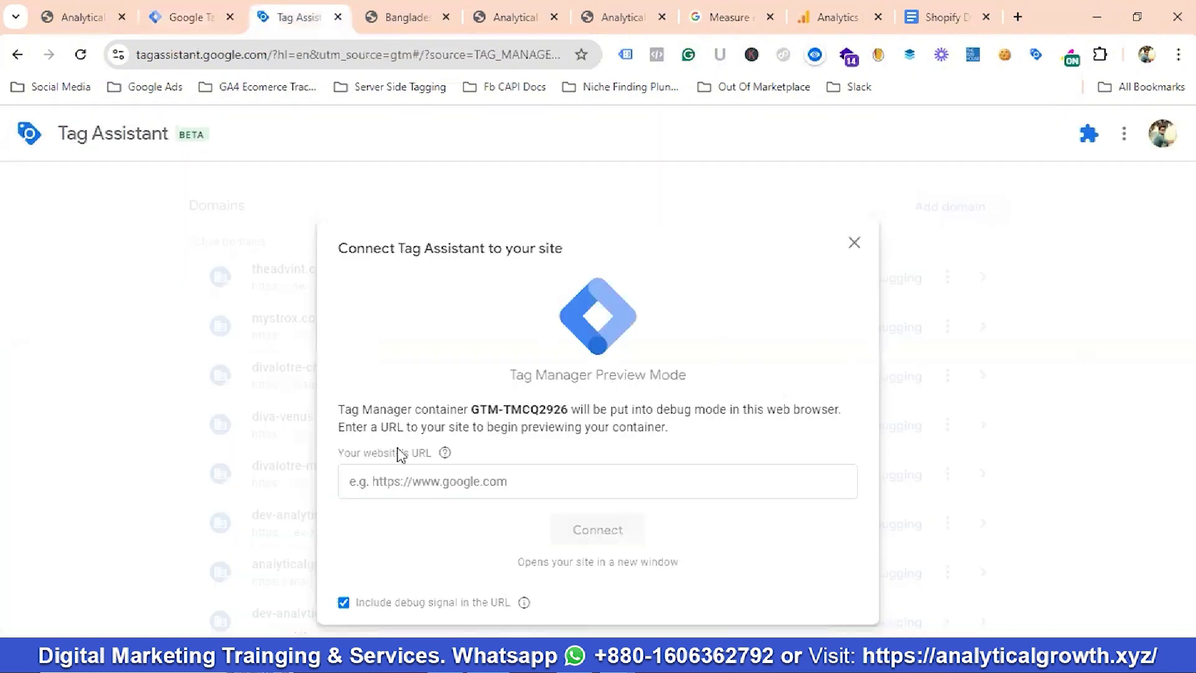
Step: Copy the address of the analytical-growth-ecommerce22.myshopify.com storefront and connect Tag Assistant to it with the debug signal included
click(84, 12)
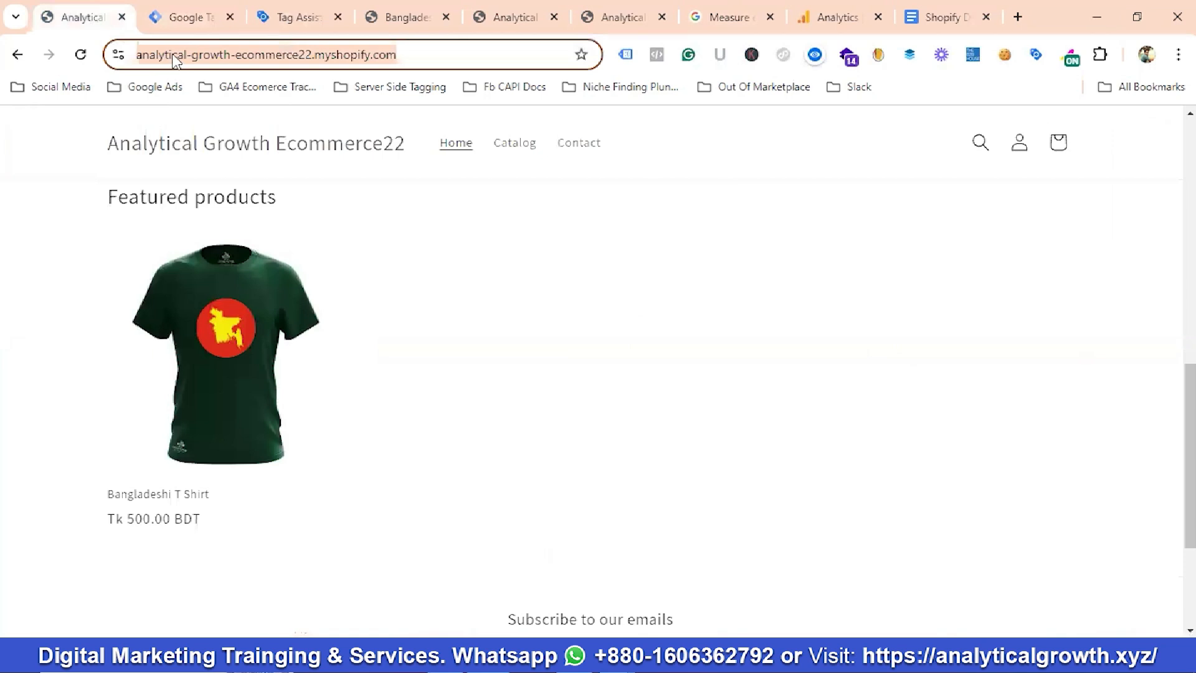
right_click(175, 60)
click(226, 218)
click(309, 15)
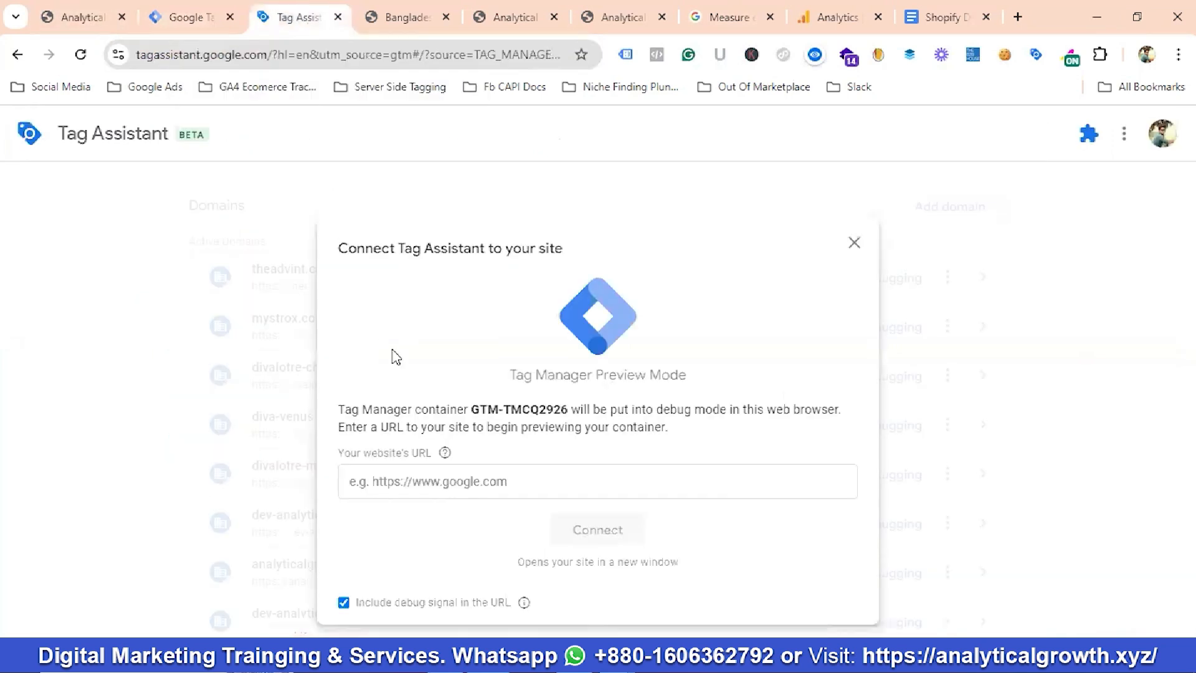
click(414, 483)
key(ctrl+v)
click(570, 528)
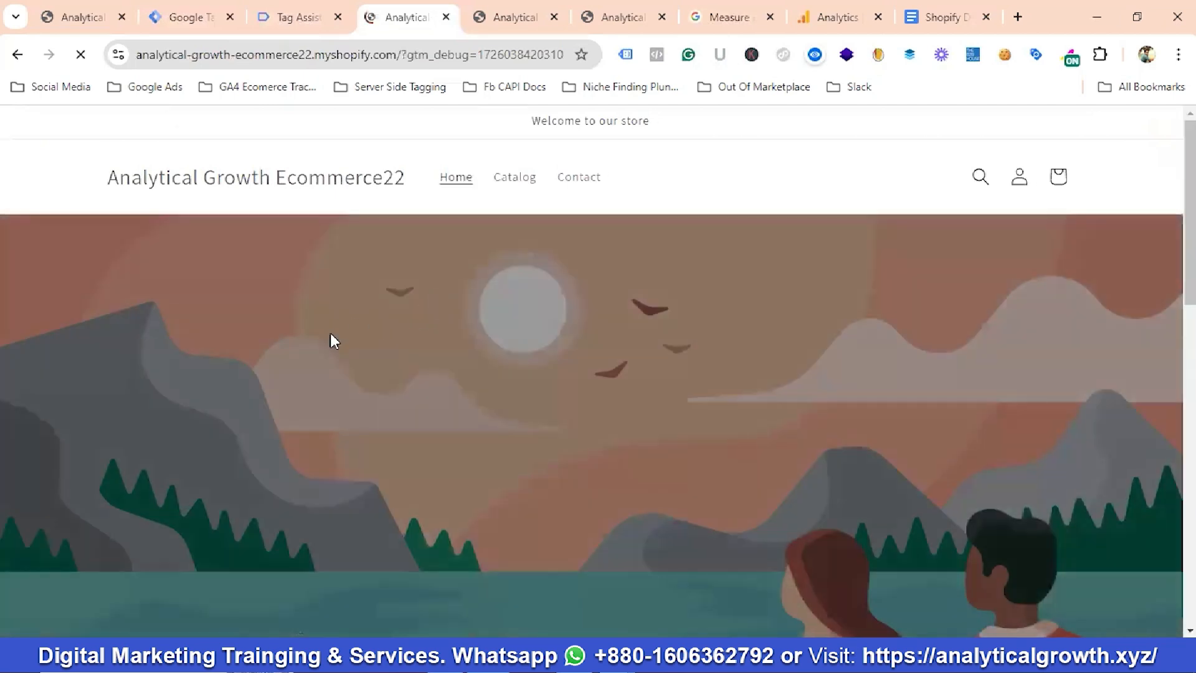
Step: Open the Bangladeshi T Shirt product from the store's featured products and add a quantity of 3 to the cart
scroll(333, 341, down, 10)
scroll(297, 361, down, 3)
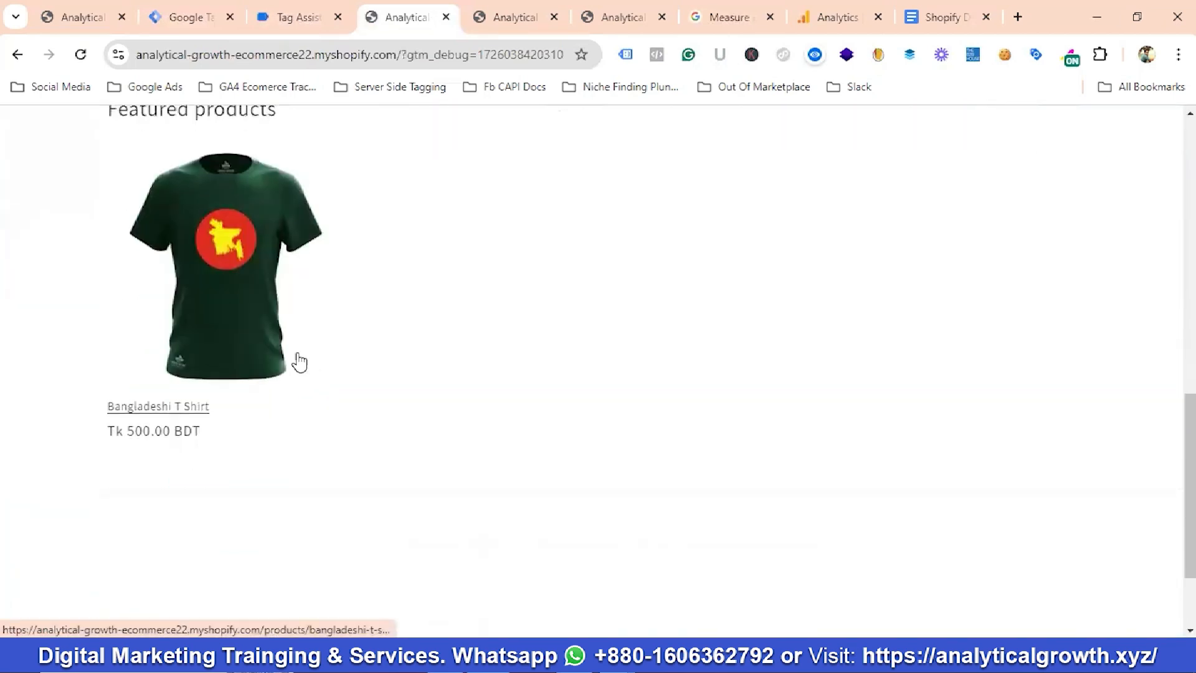
click(229, 287)
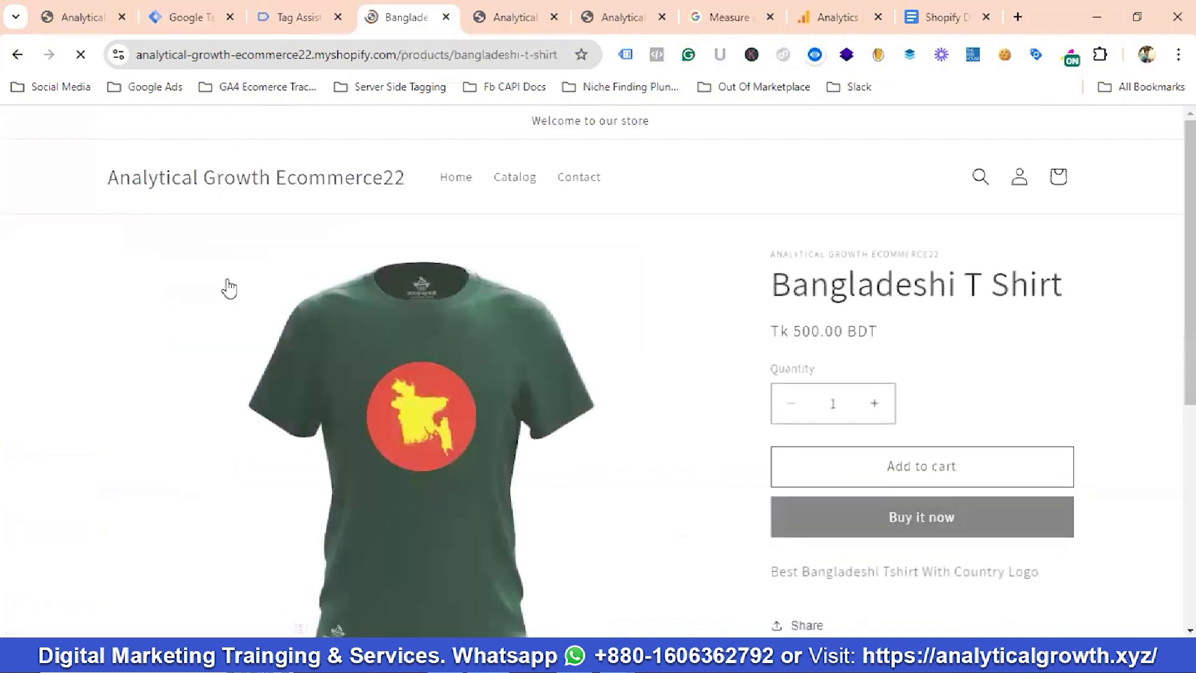
scroll(654, 277, down, 3)
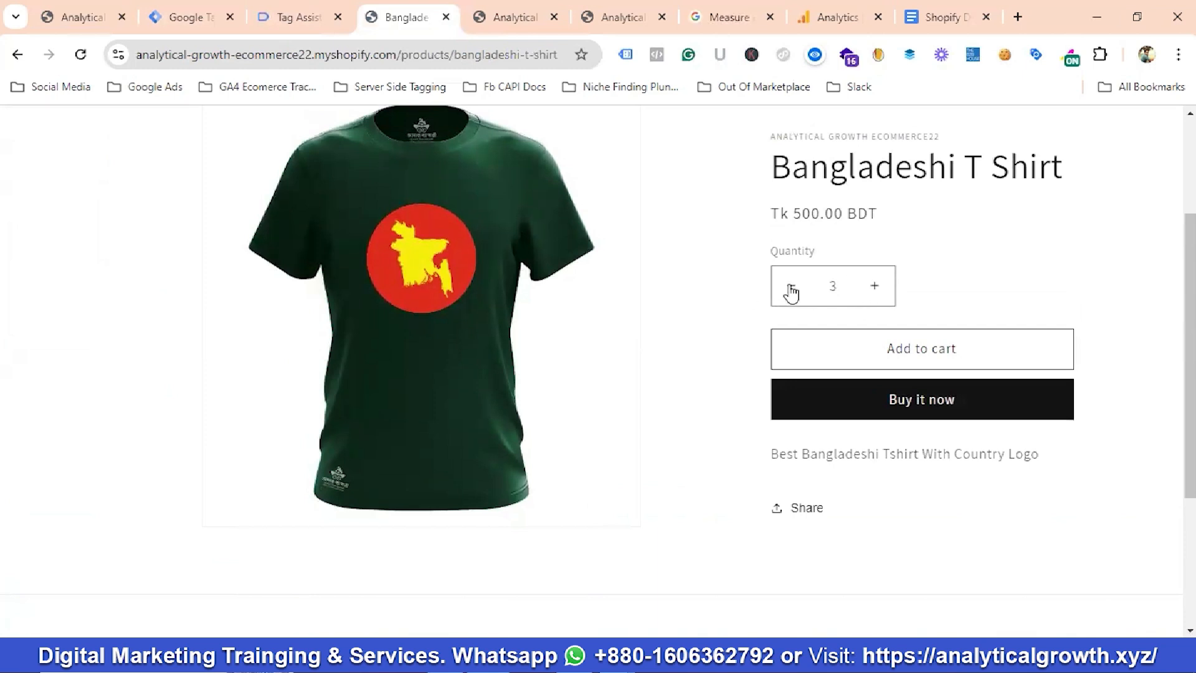
click(924, 350)
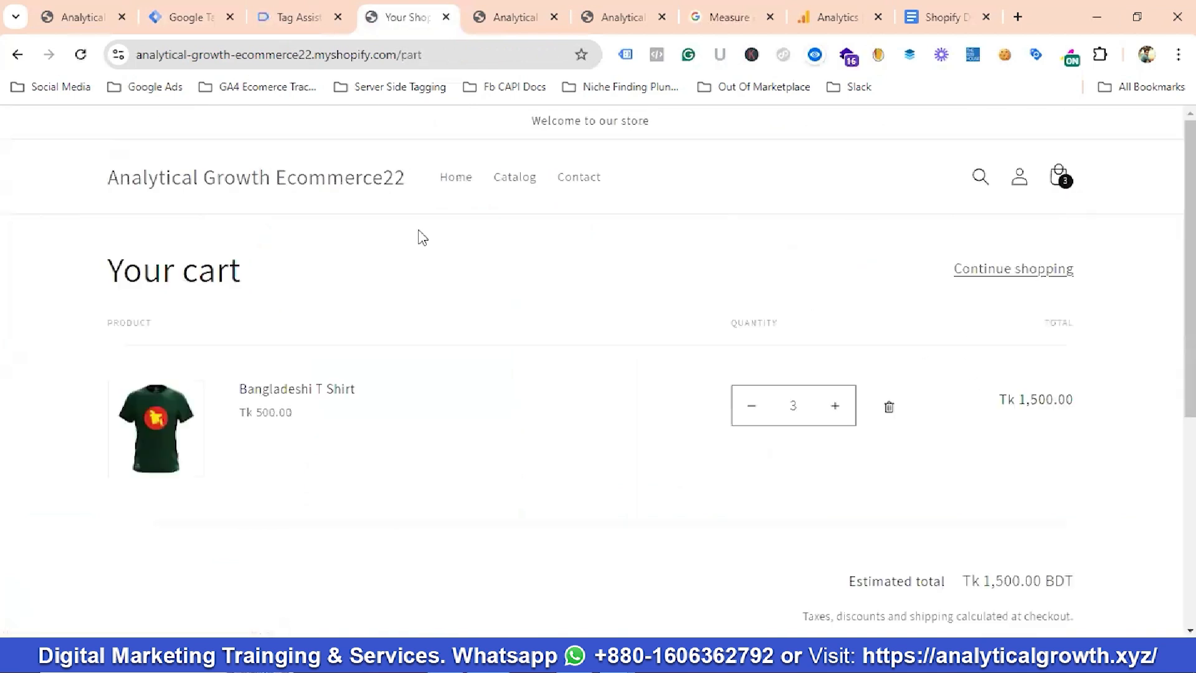
Step: Check out the cart and pay by credit card, filling in the test card number, expiration date and security code
scroll(513, 281, down, 5)
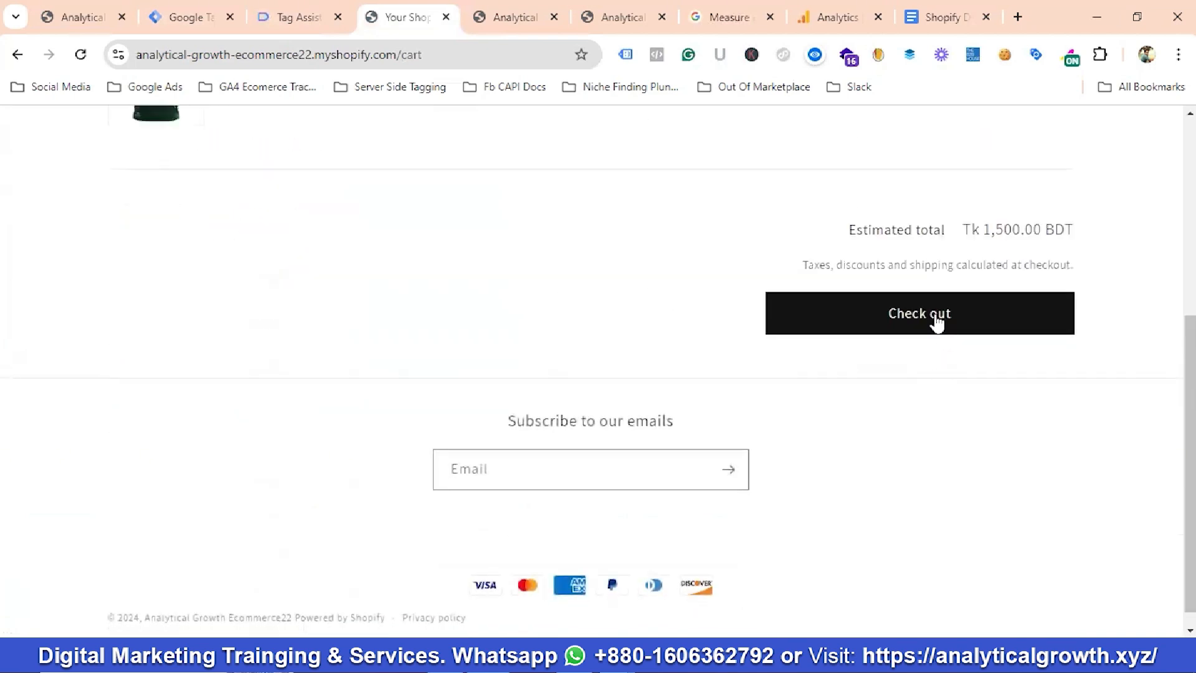
click(934, 321)
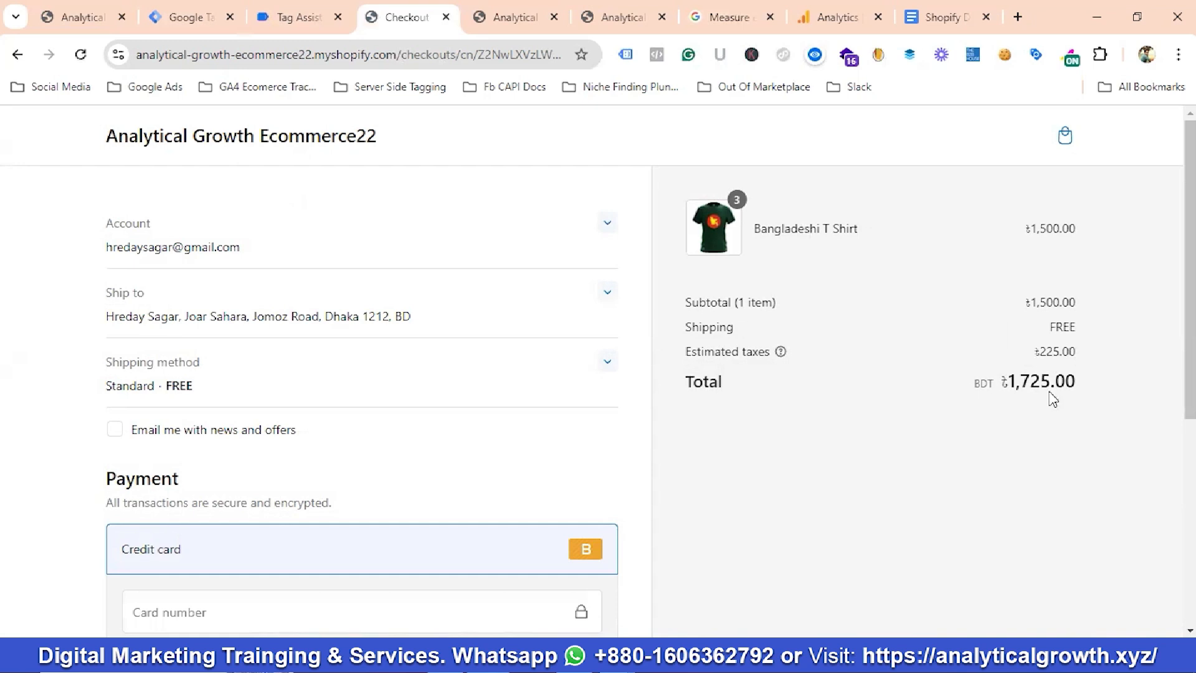
scroll(330, 362, down, 4)
click(236, 350)
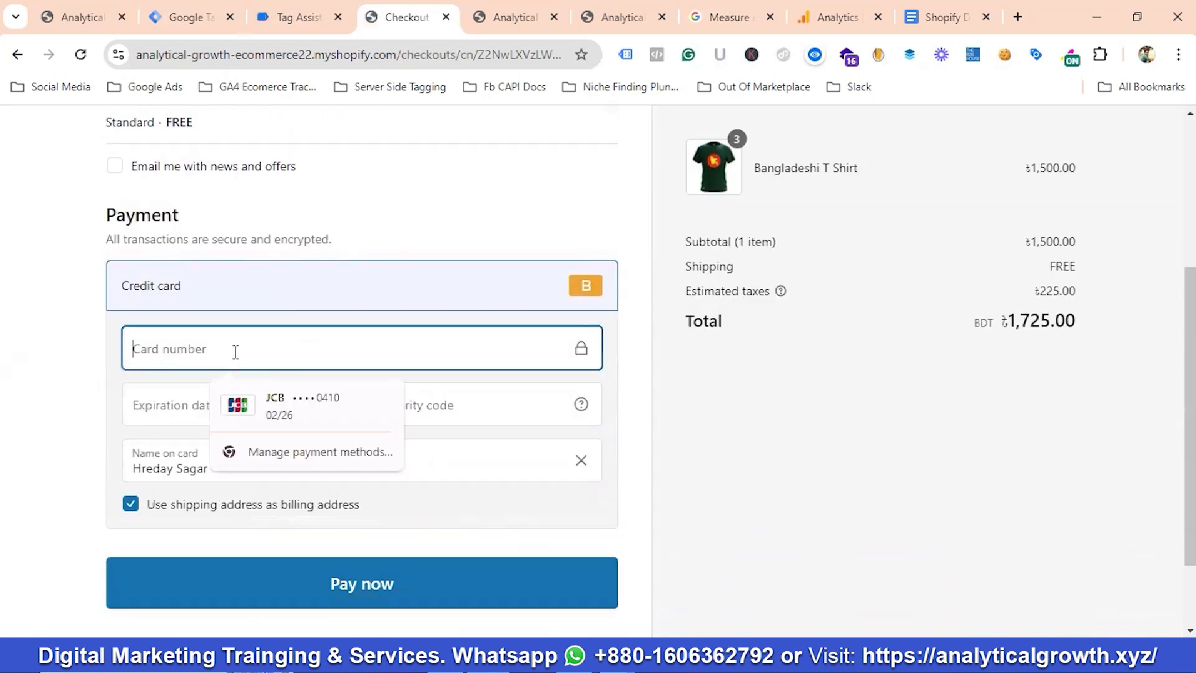
text(1)
click(178, 403)
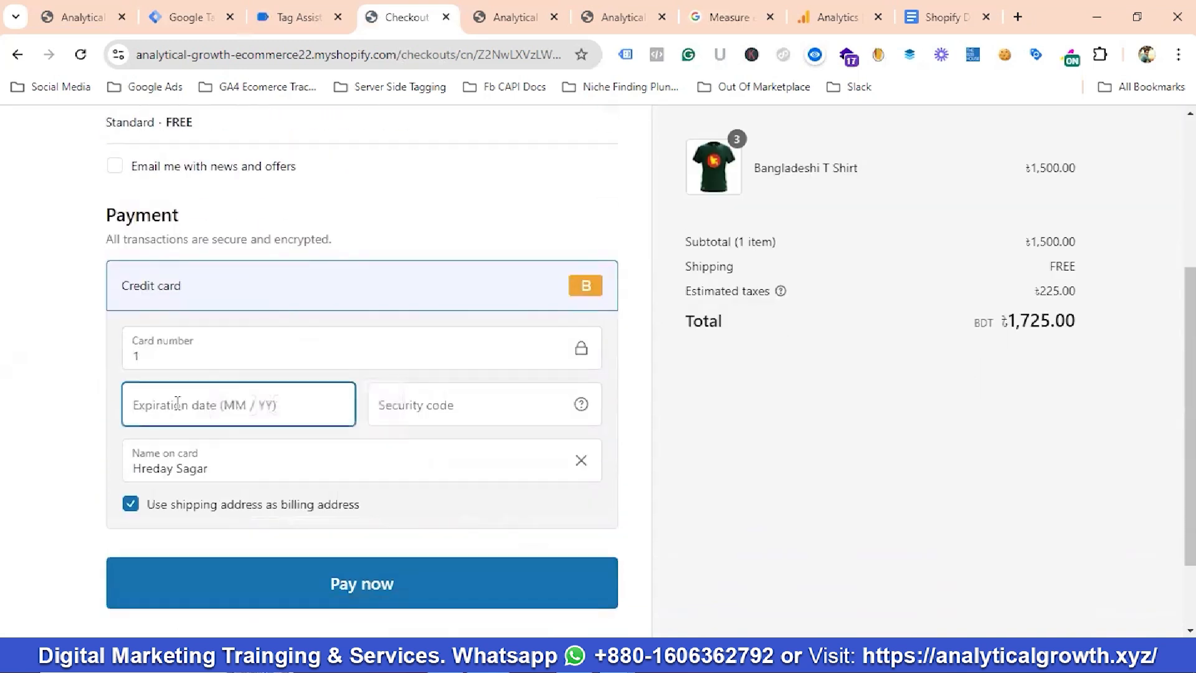
click(391, 405)
text(121)
scroll(391, 406, down, 2)
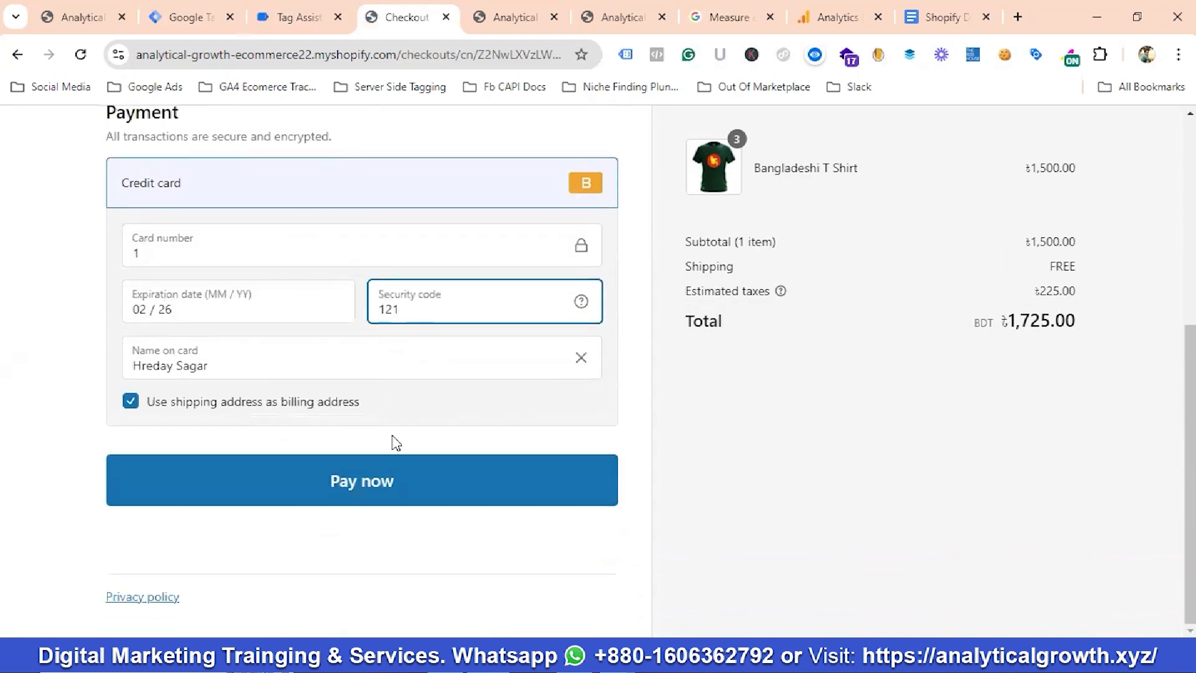
click(371, 481)
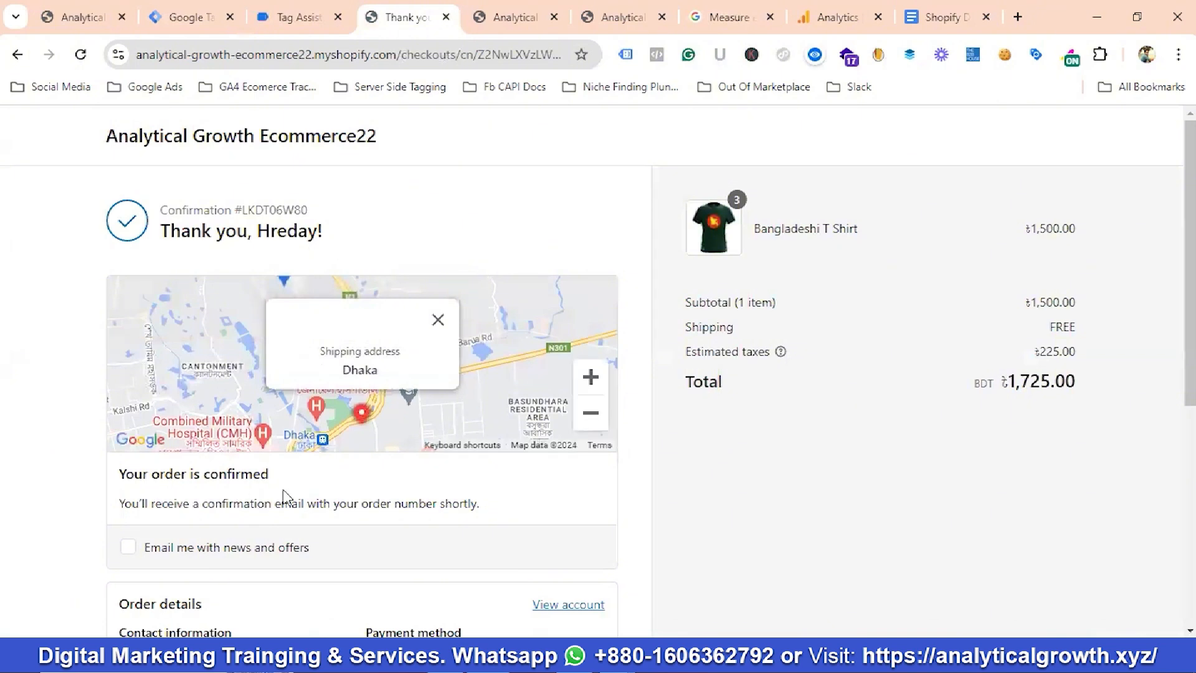
scroll(345, 485, down, 5)
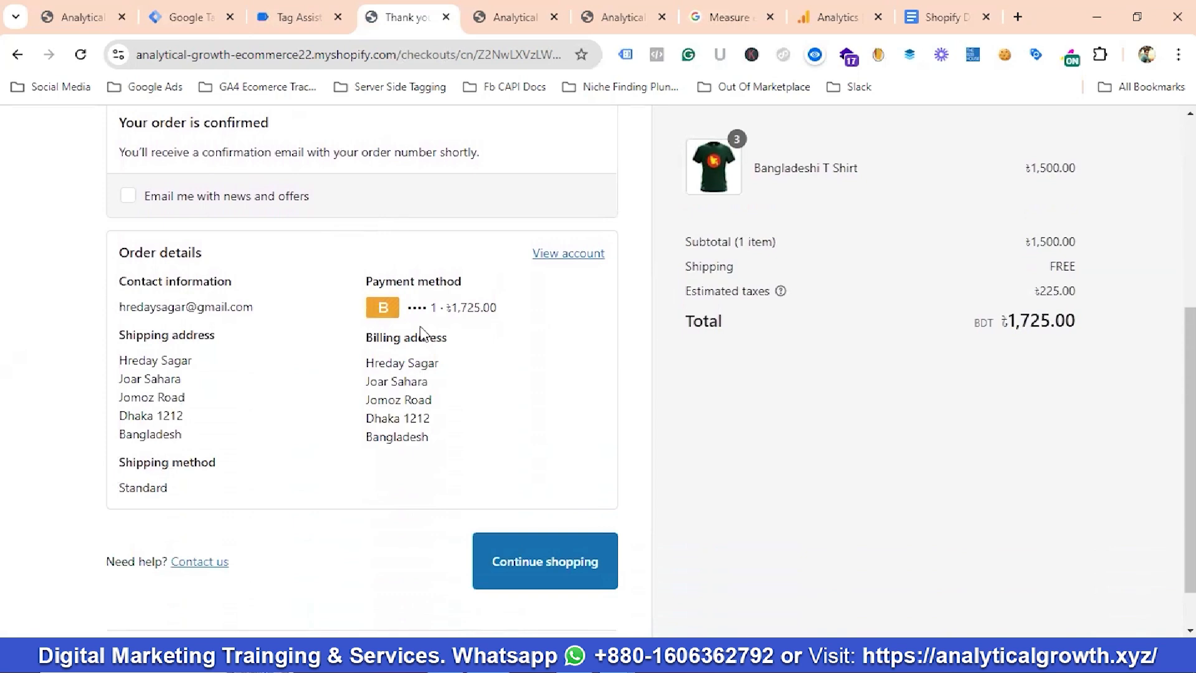
scroll(421, 333, up, 1)
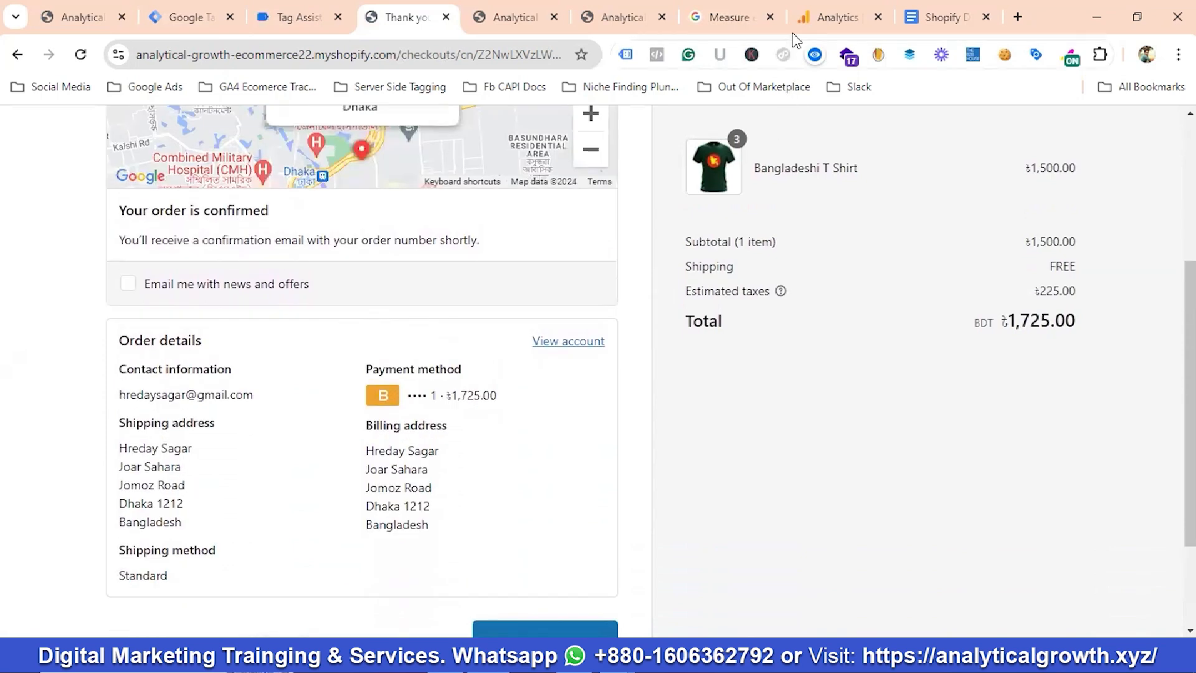
Step: Switch to Google Analytics and examine the event counts by event name in the Realtime report, including the second page of events
click(825, 17)
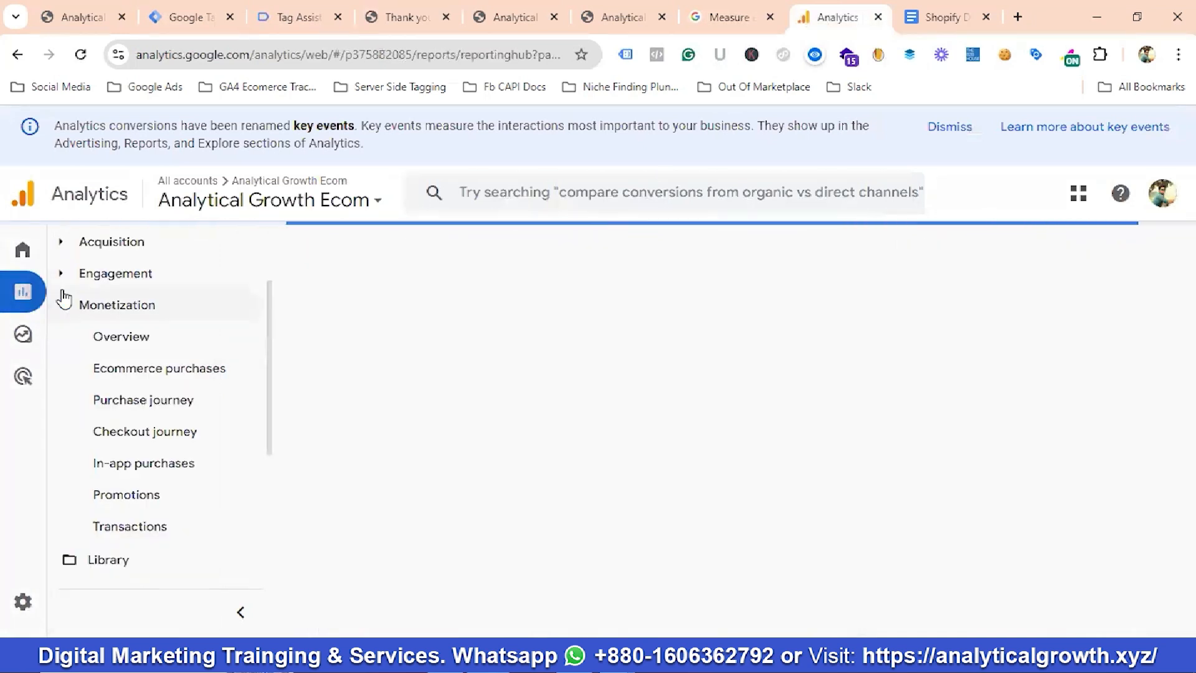
scroll(120, 317, up, 1)
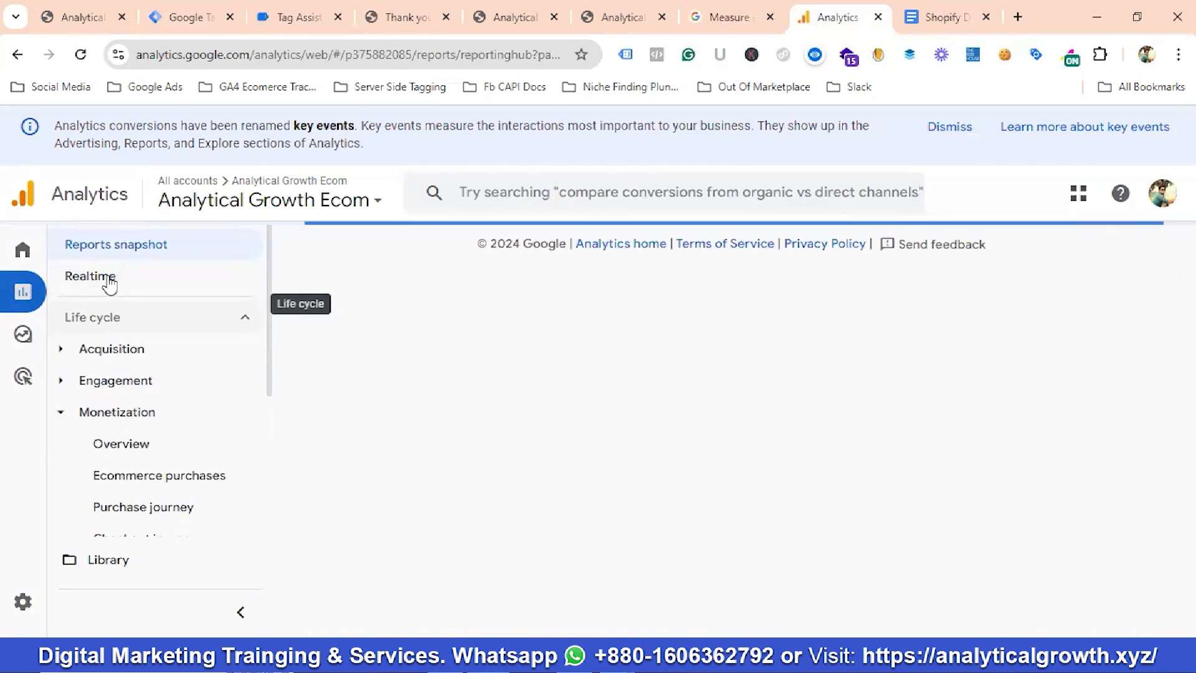
click(107, 279)
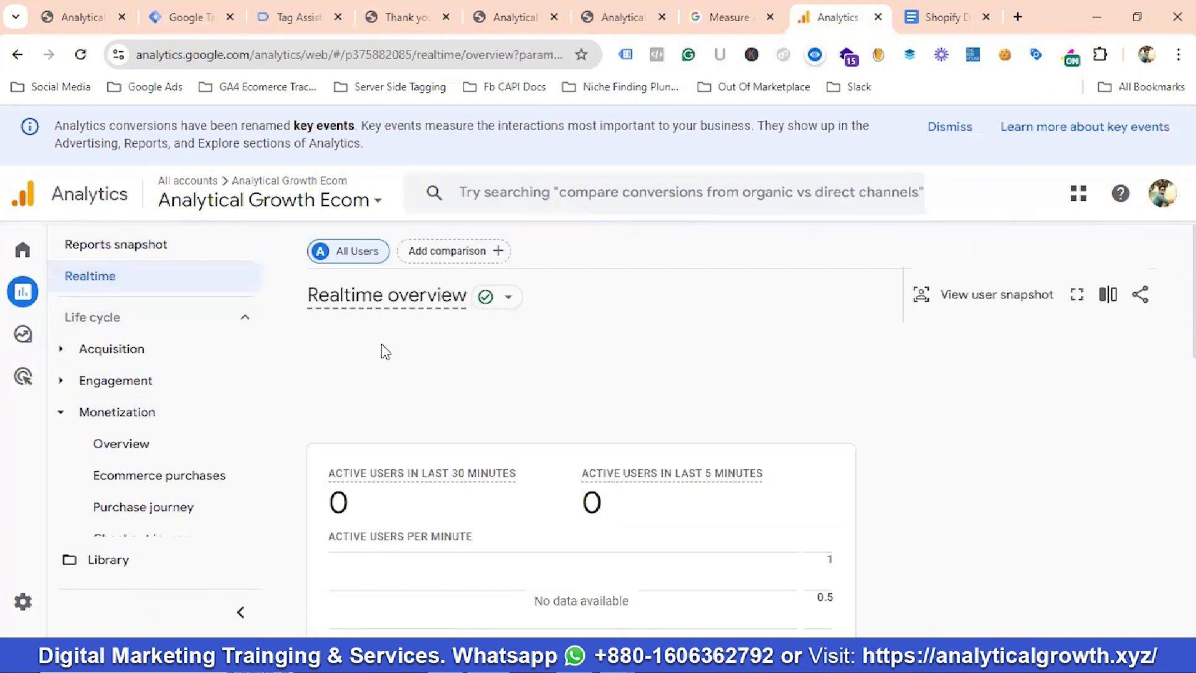
scroll(383, 349, down, 3)
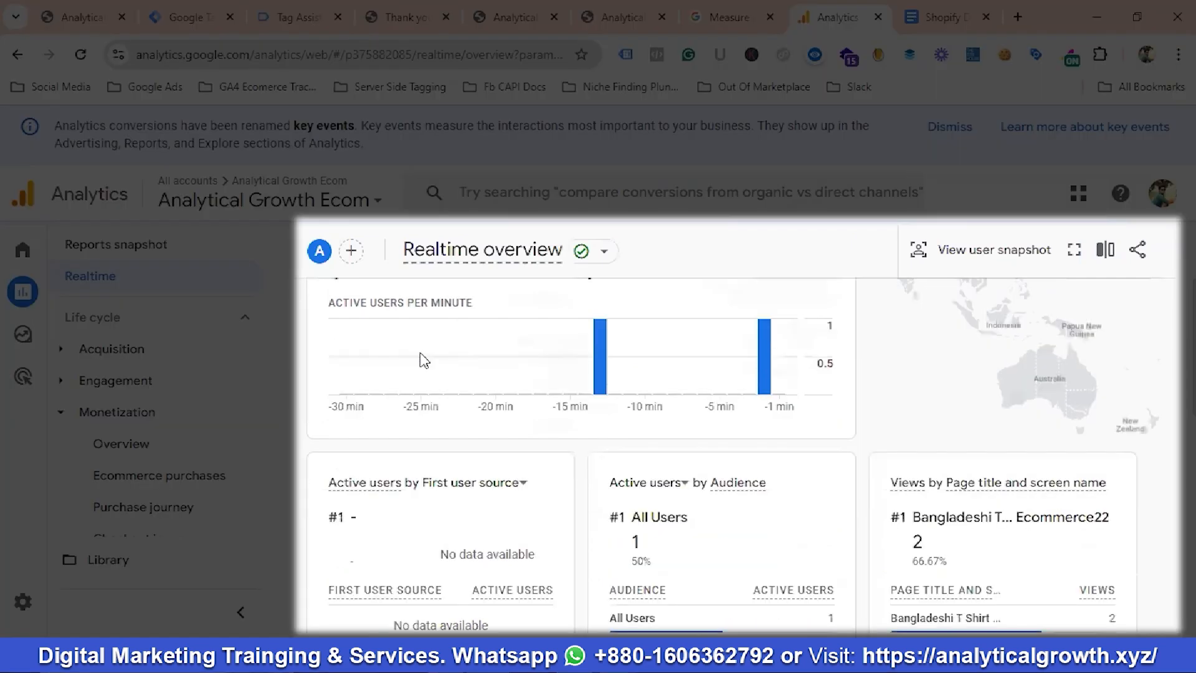
scroll(424, 362, down, 5)
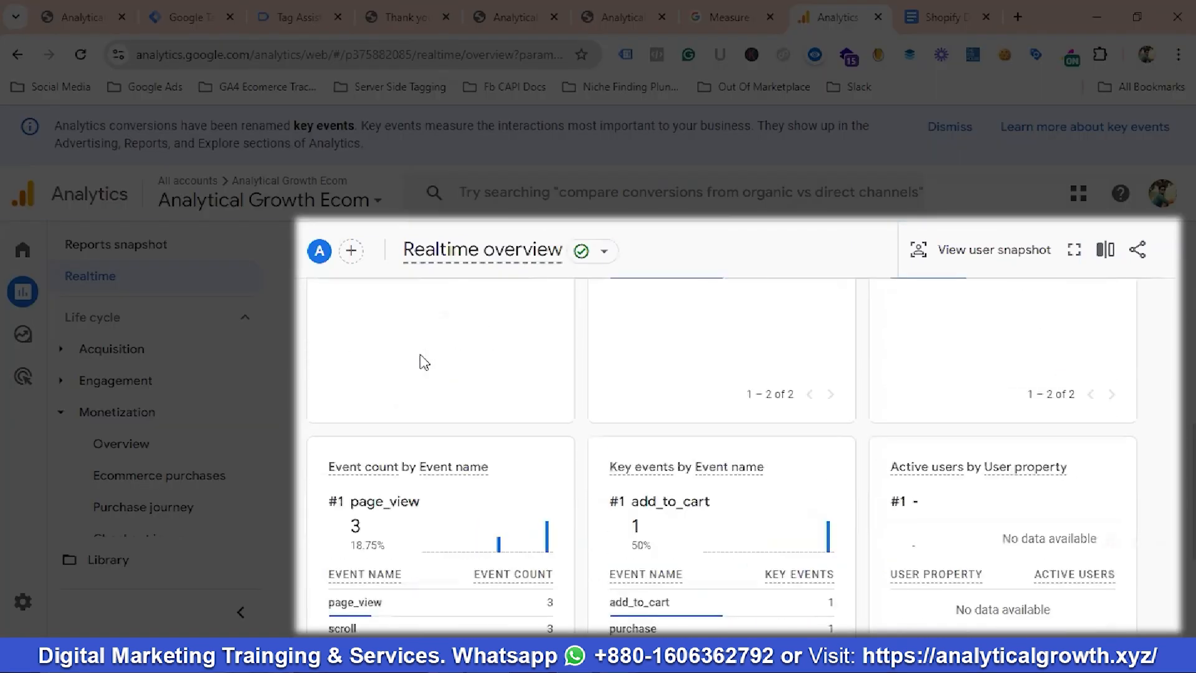
scroll(424, 362, down, 3)
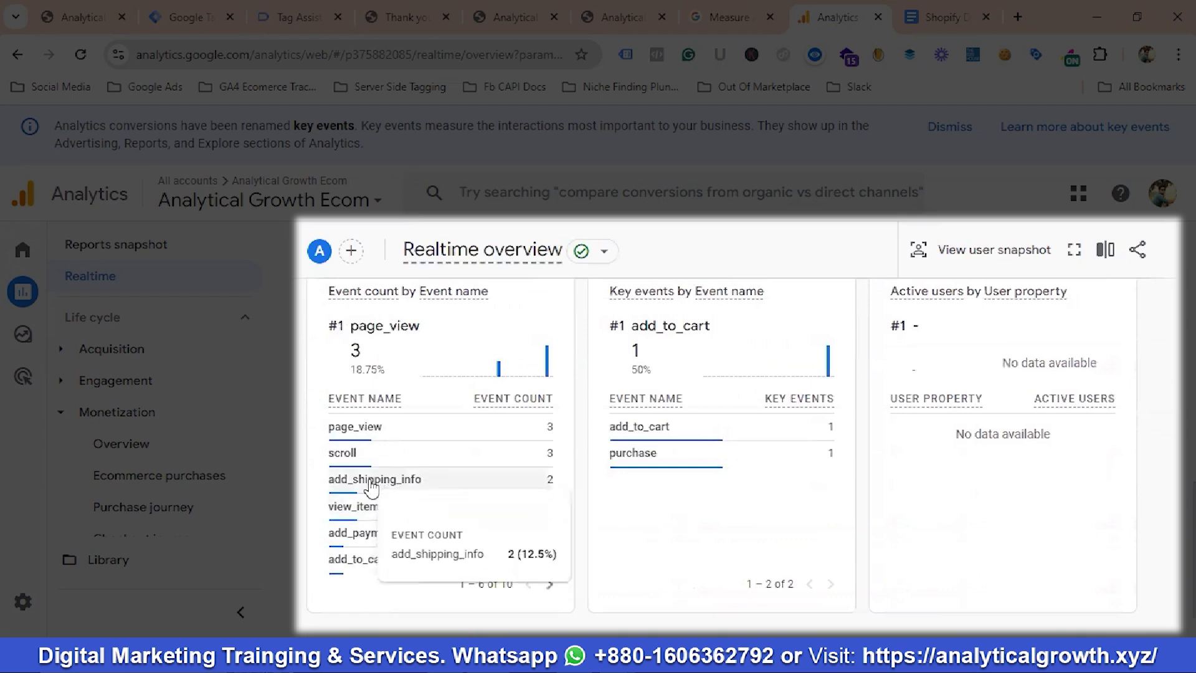
click(550, 584)
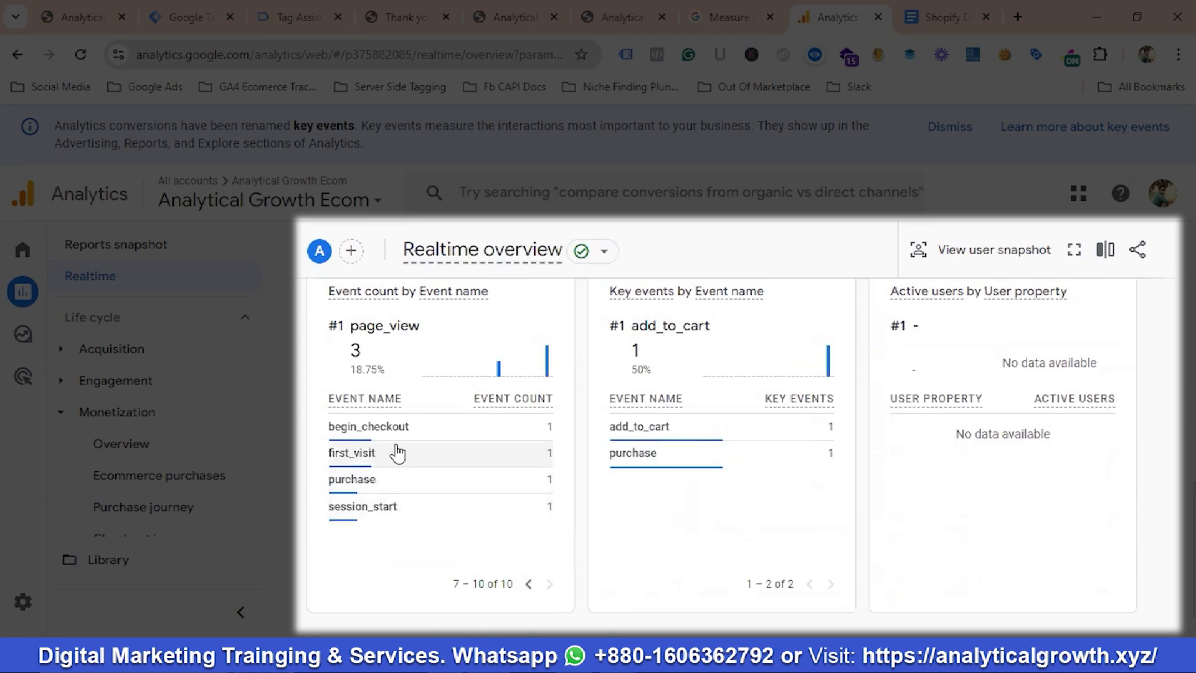
Step: Open the purchase event's parameters in the Realtime report and check its currency and shipping values
click(352, 481)
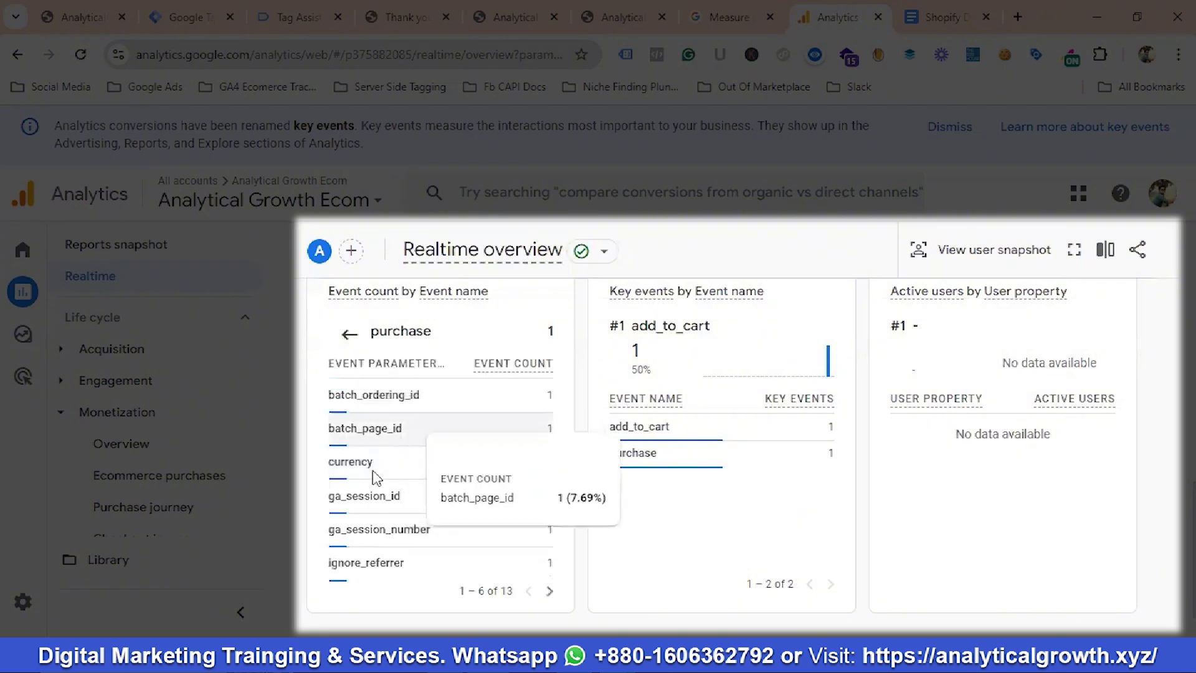
click(372, 464)
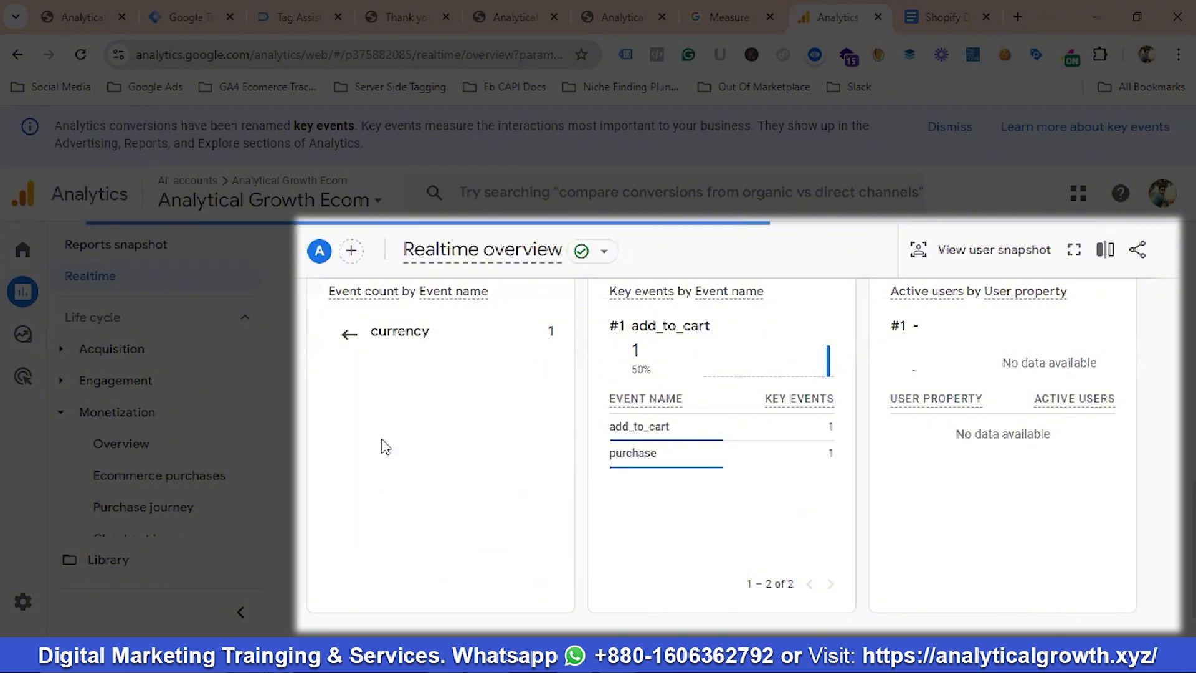
click(350, 337)
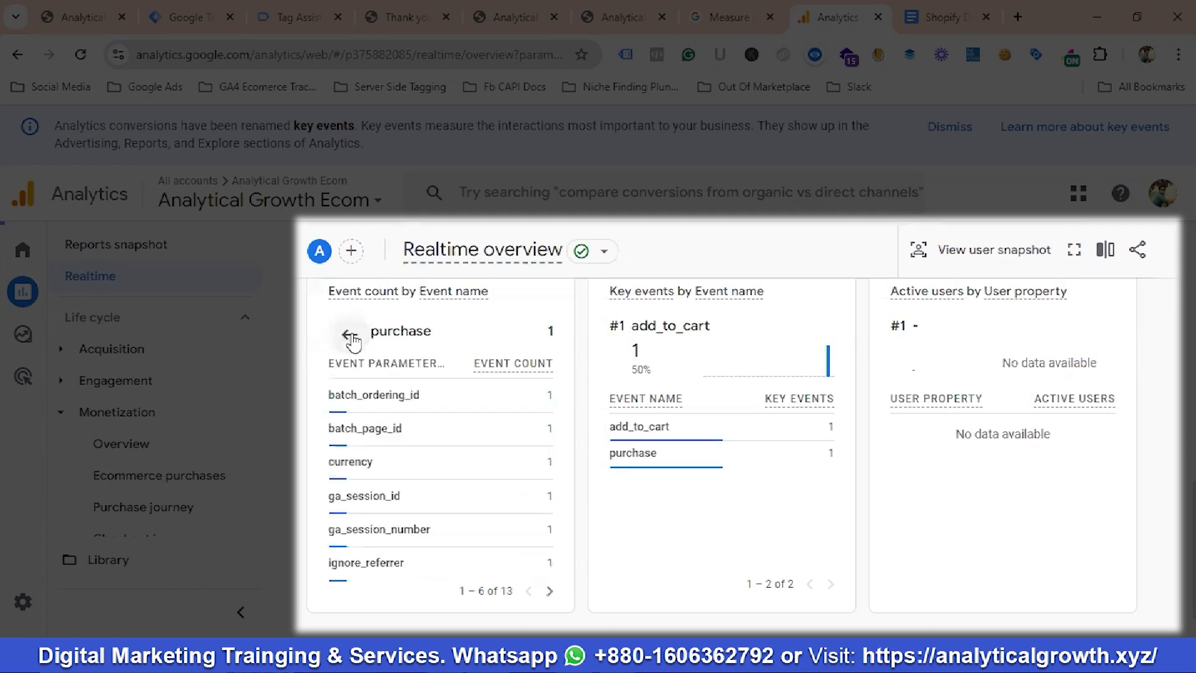
scroll(428, 494, down, 1)
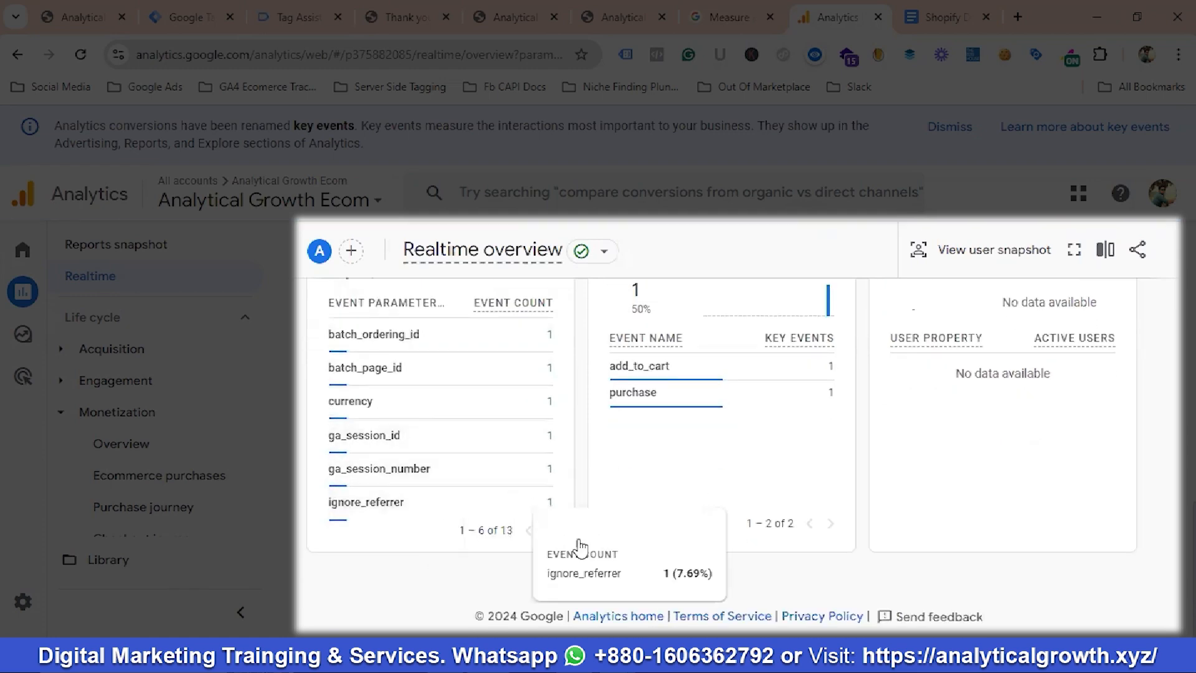
click(551, 532)
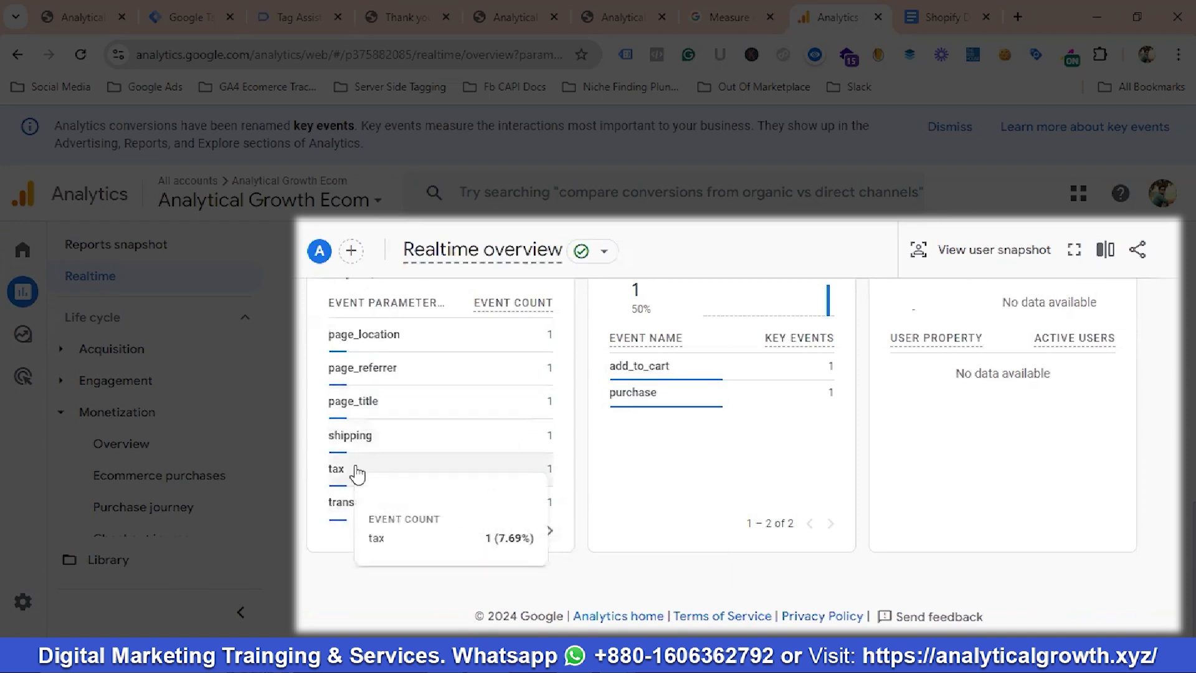
click(362, 444)
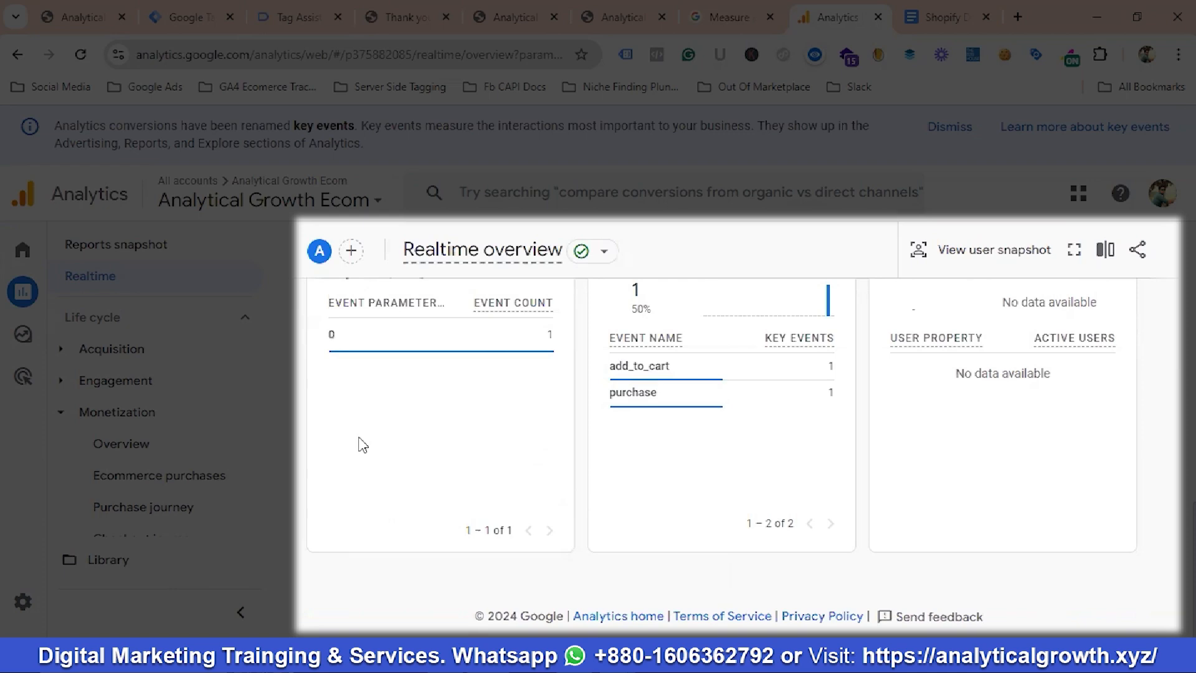
scroll(509, 397, up, 2)
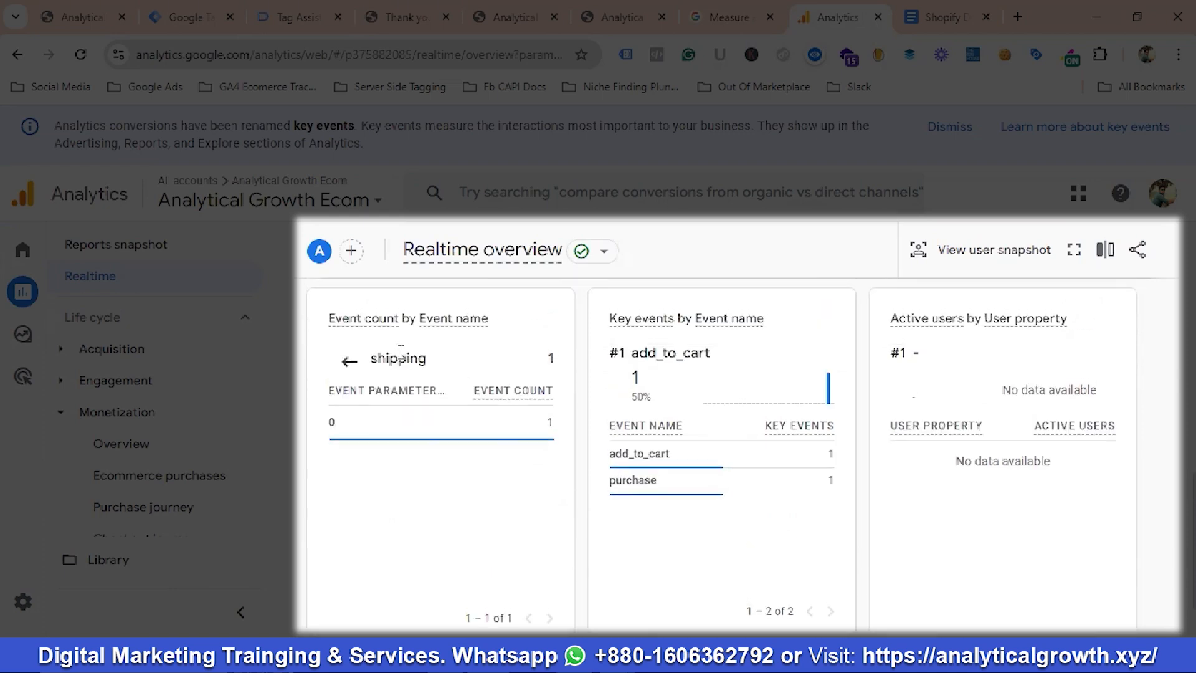
Step: Look up the purchase event's tax parameter and compare it with the estimated taxes on the order's thank-you page
click(349, 365)
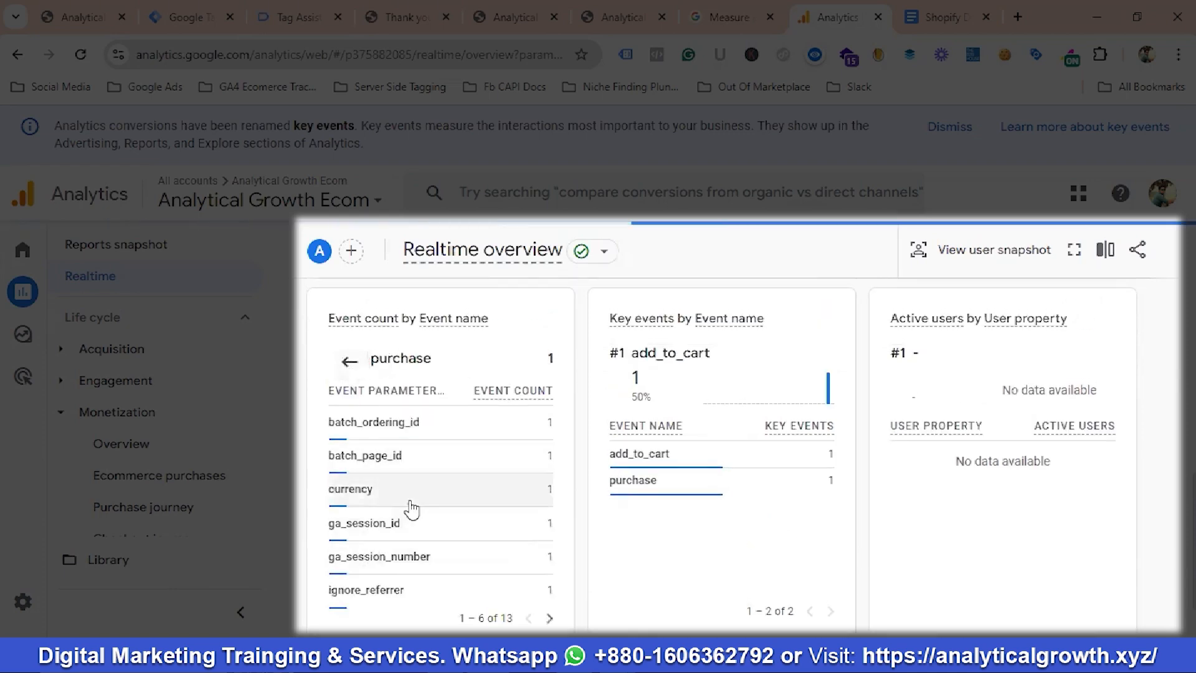
scroll(534, 556, down, 2)
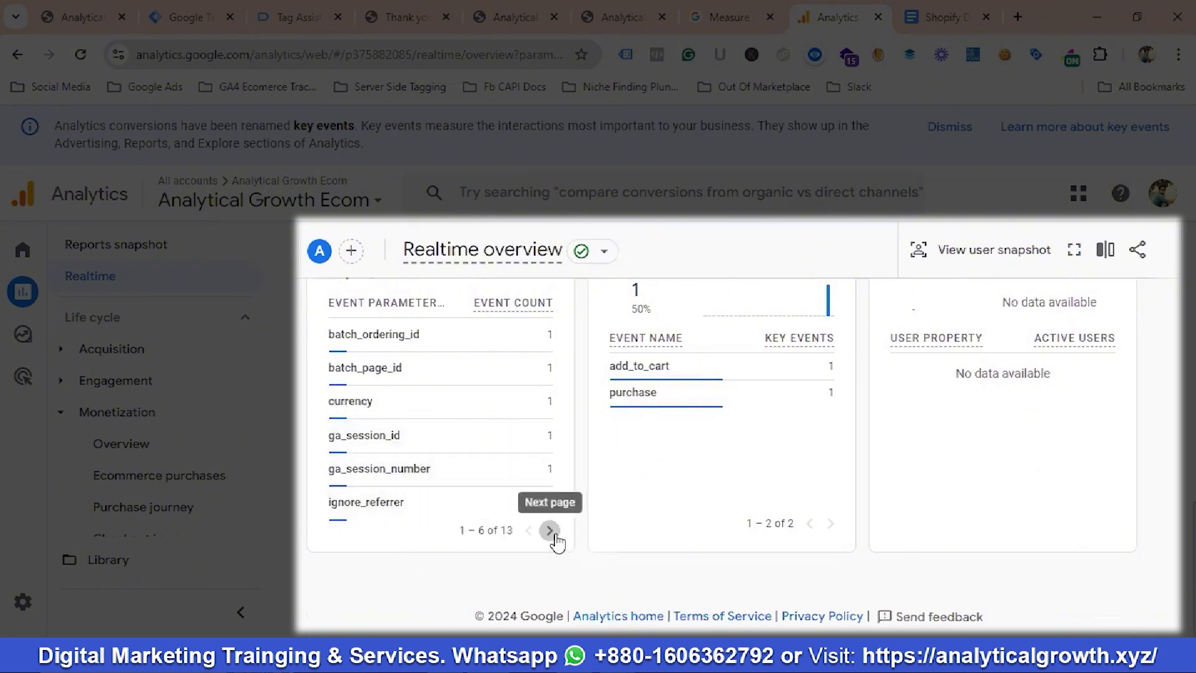
click(549, 530)
click(350, 474)
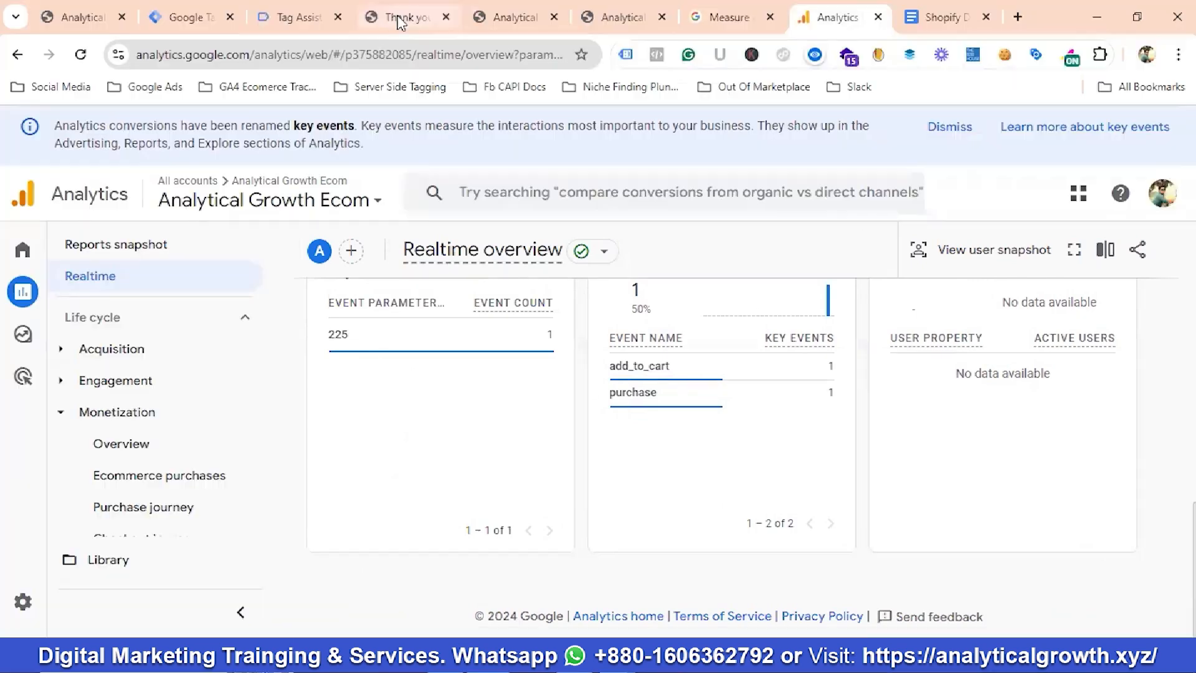
click(398, 18)
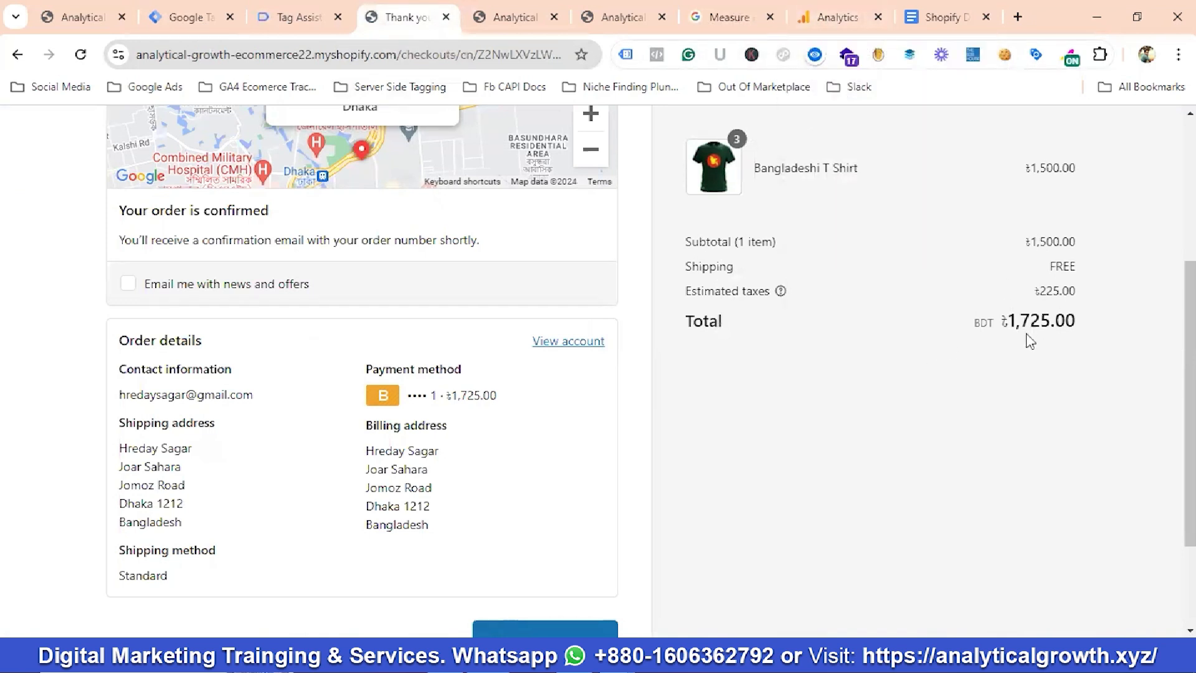
click(839, 18)
mouse_move(409, 342)
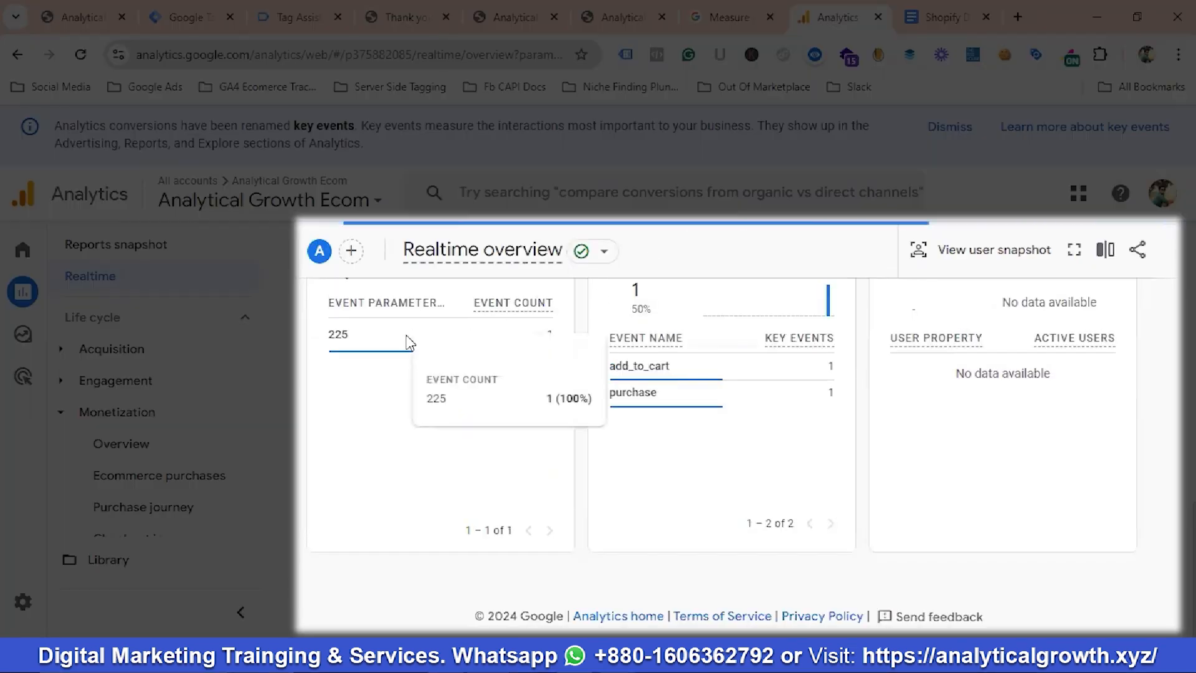
Step: Look up the purchase event's value parameter and compare it with the order amounts on the thank-you page
scroll(382, 360, up, 4)
click(357, 535)
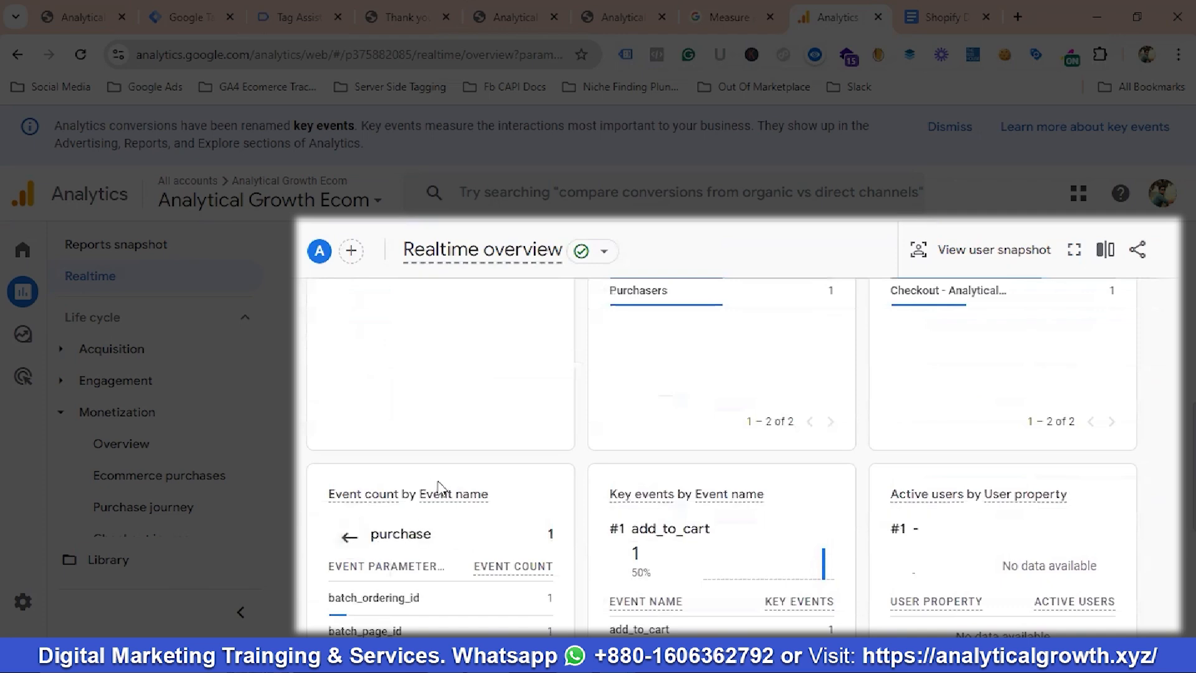
scroll(480, 502, down, 4)
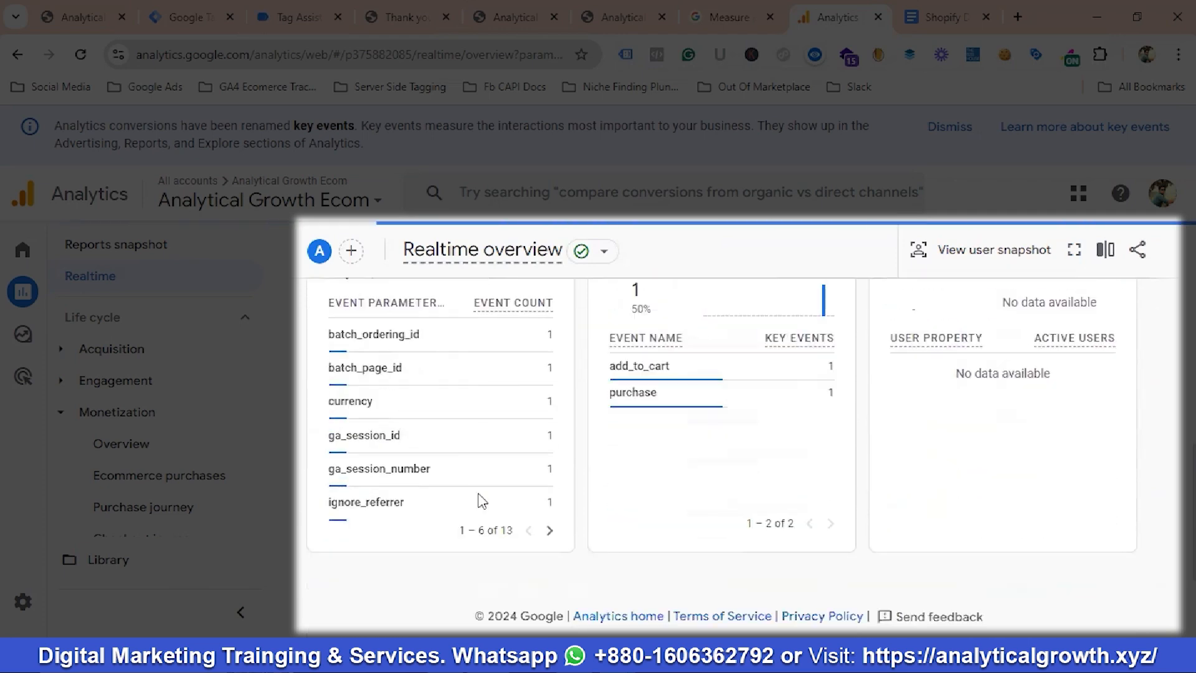
click(547, 533)
mouse_move(399, 467)
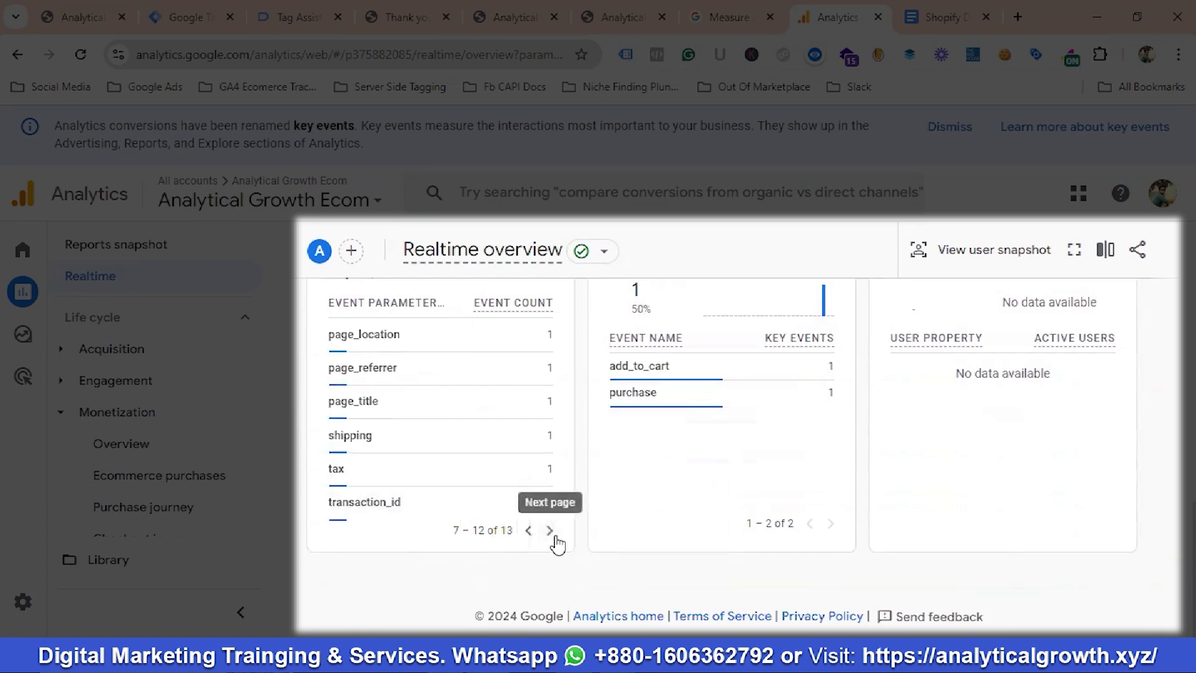
click(550, 532)
click(365, 346)
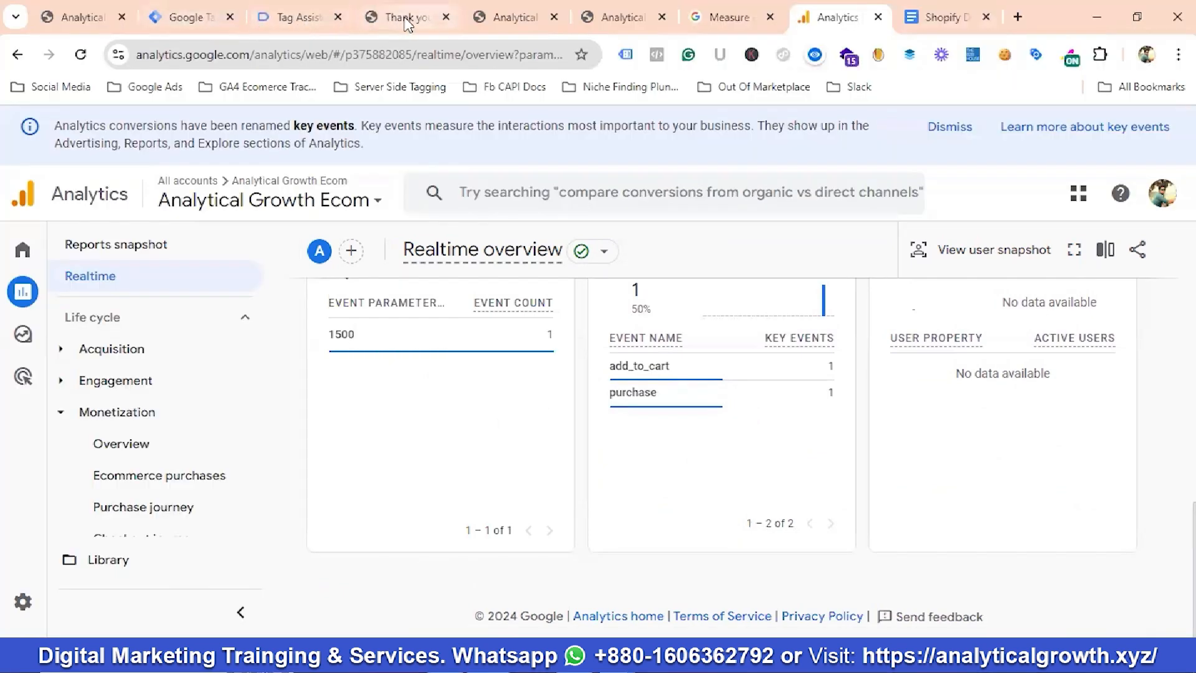
click(407, 19)
scroll(879, 358, up, 2)
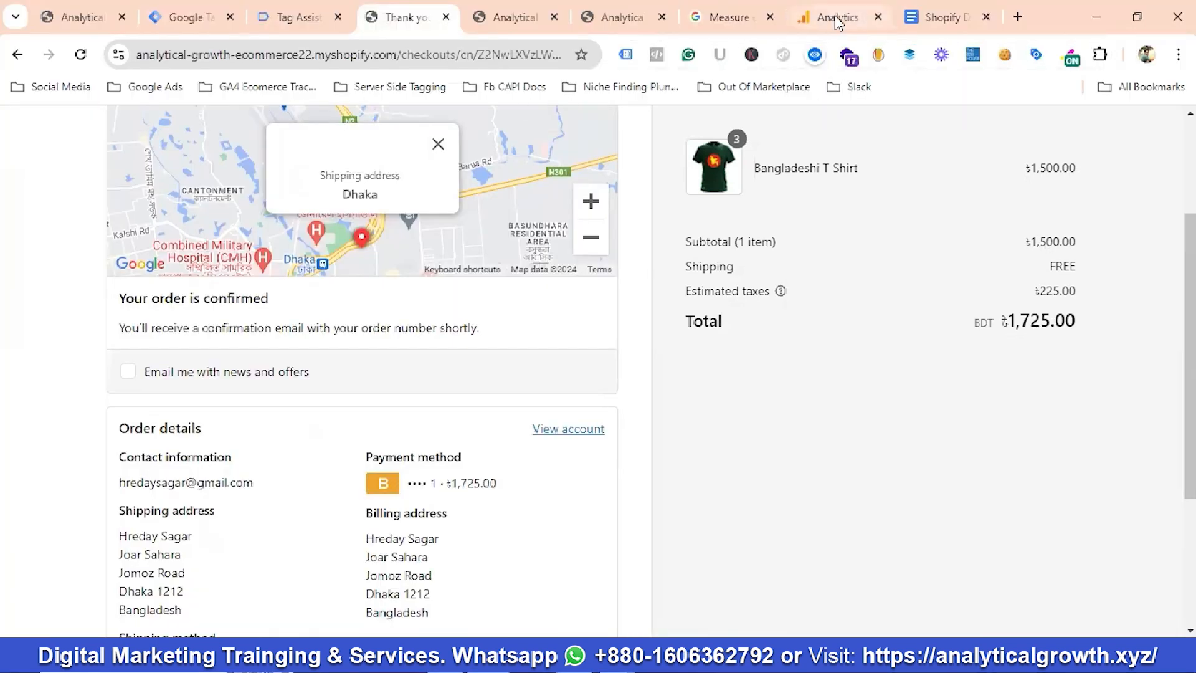
click(838, 18)
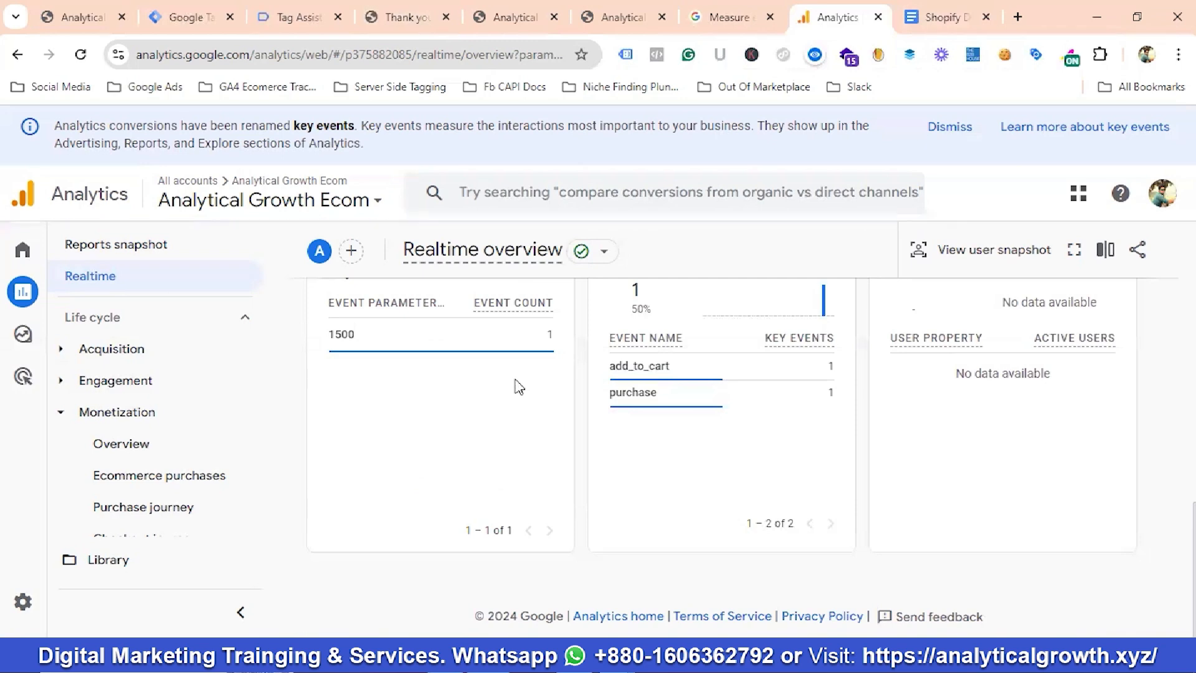
Step: Return to the purchase event's parameter list and inspect the transaction_id parameter
scroll(516, 391, up, 2)
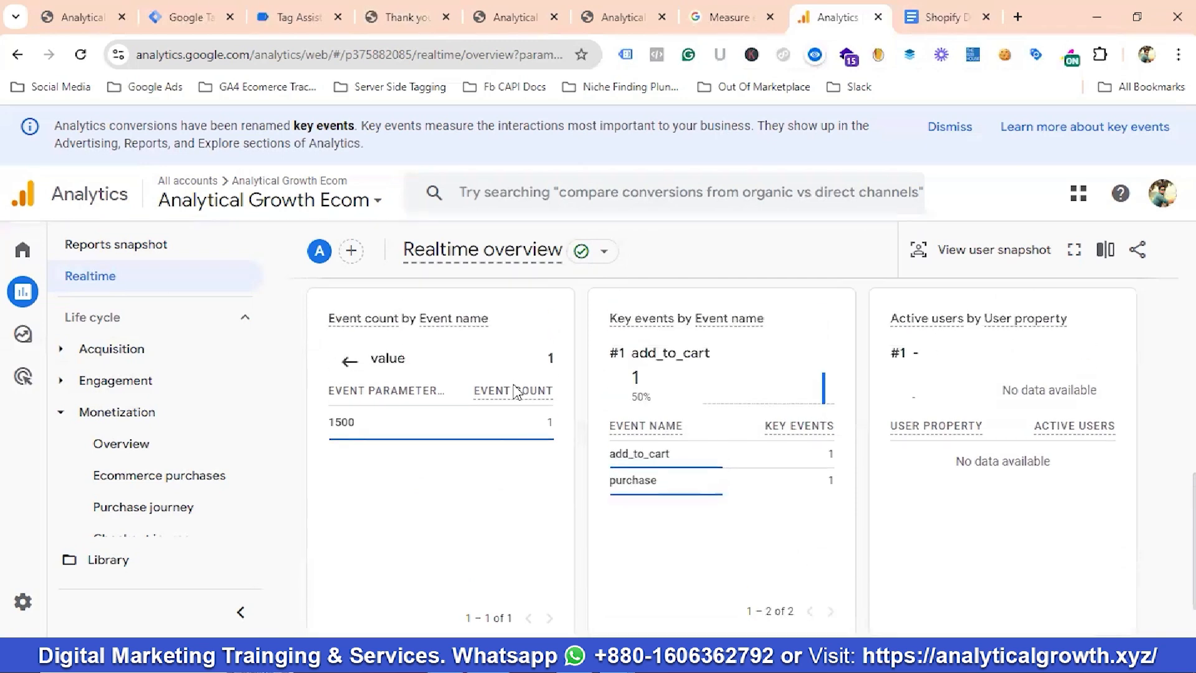
click(350, 362)
scroll(379, 408, down, 2)
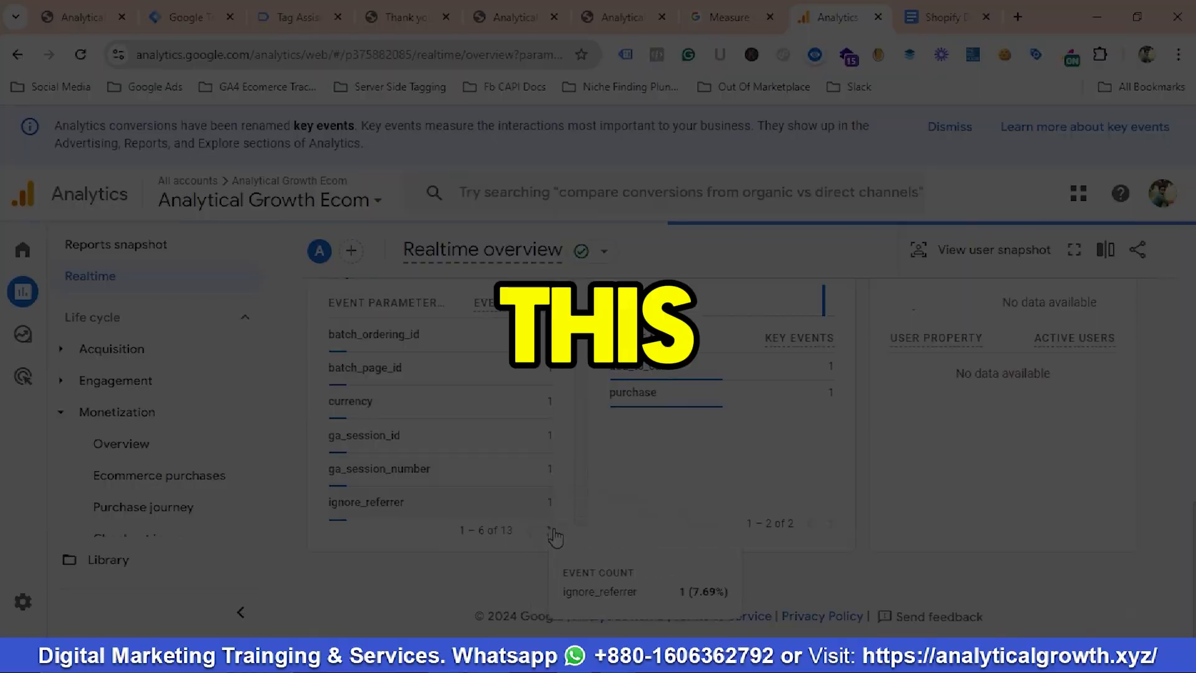
click(550, 530)
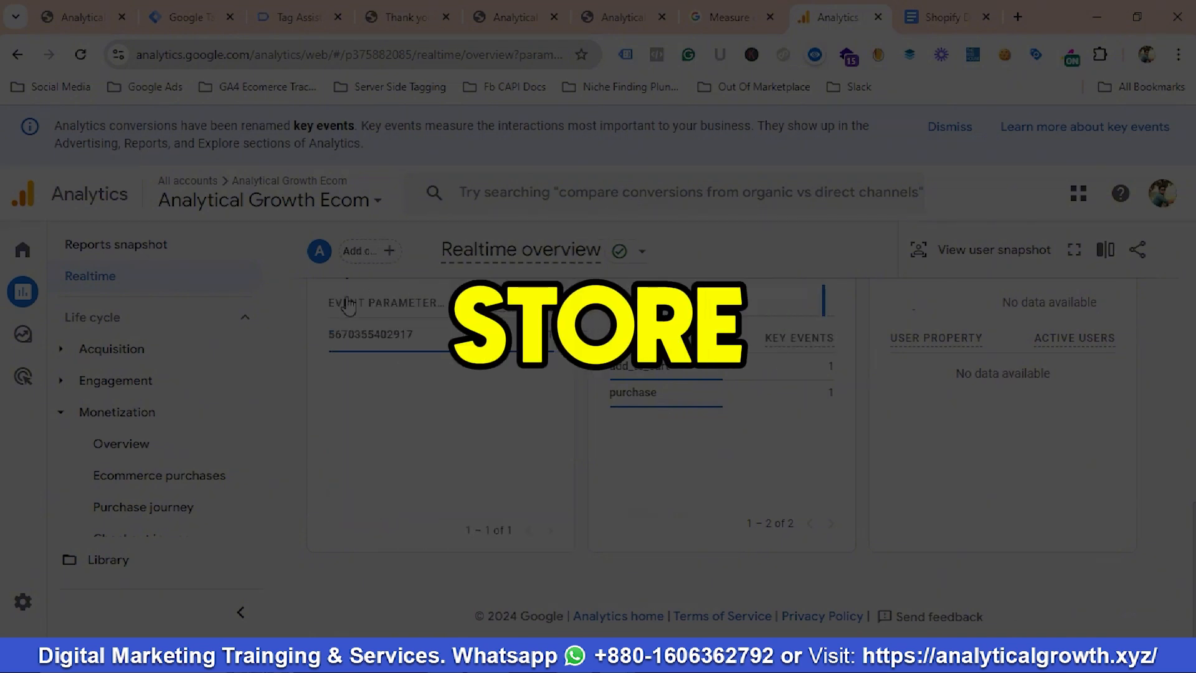
Step: Review the rest of the Realtime overview and go to the Analytics Home page
scroll(407, 489, up, 5)
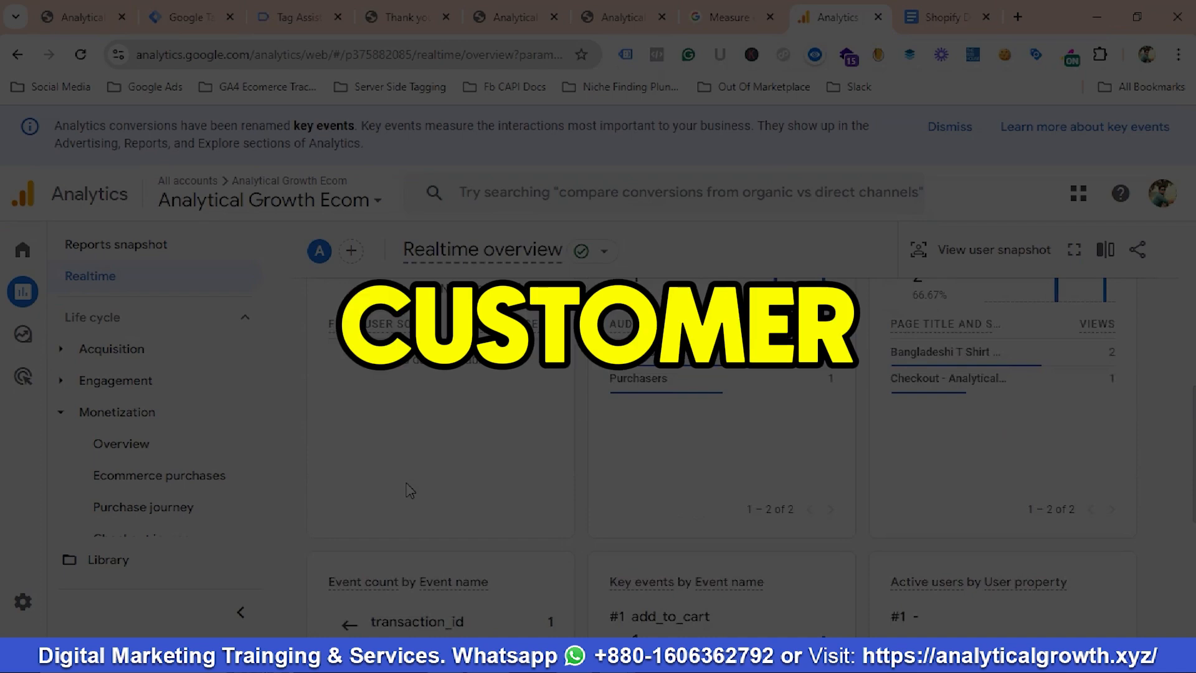
scroll(410, 491, up, 3)
scroll(406, 489, up, 4)
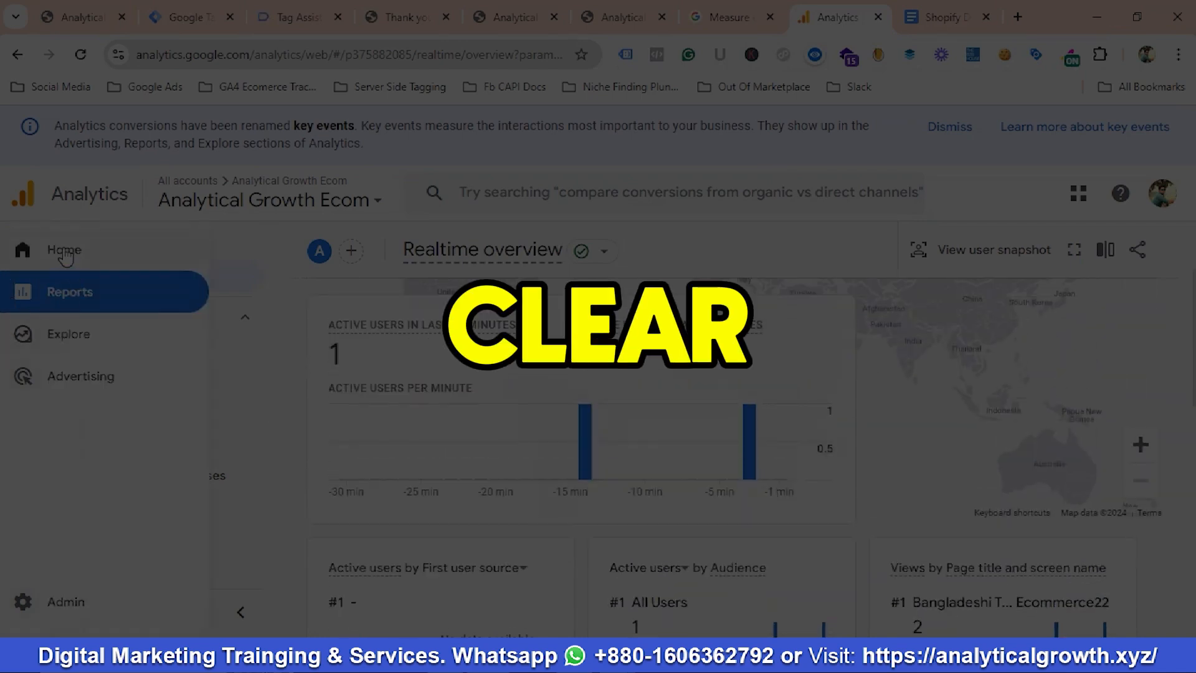
click(6, 296)
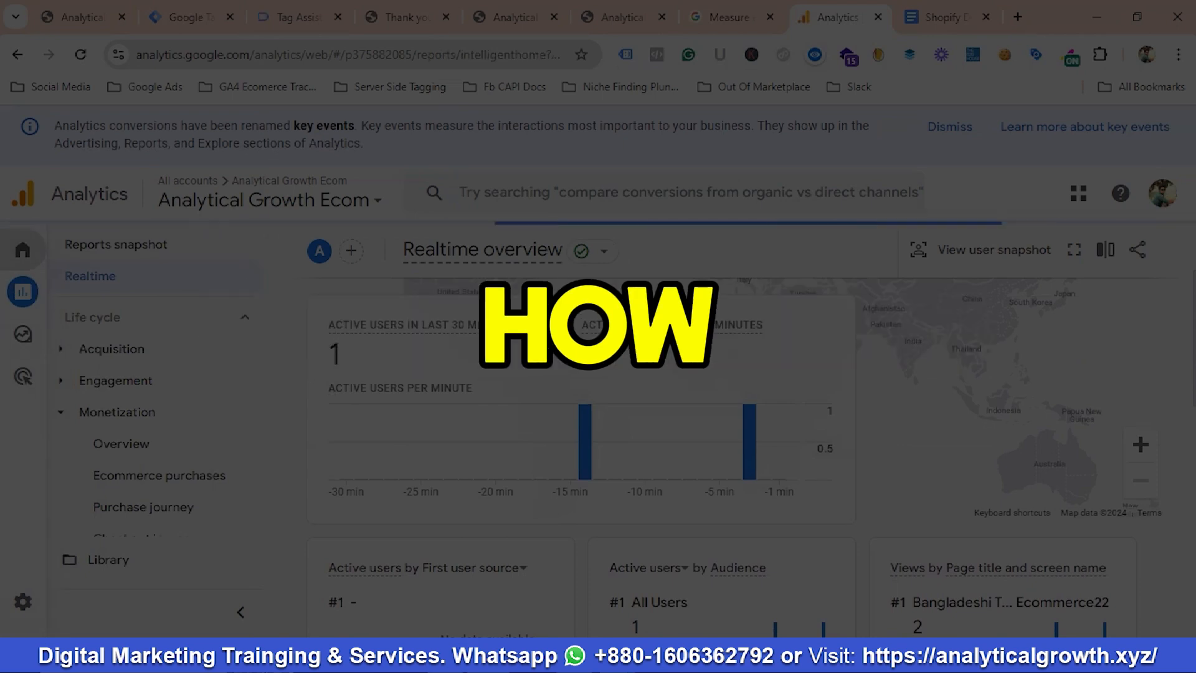